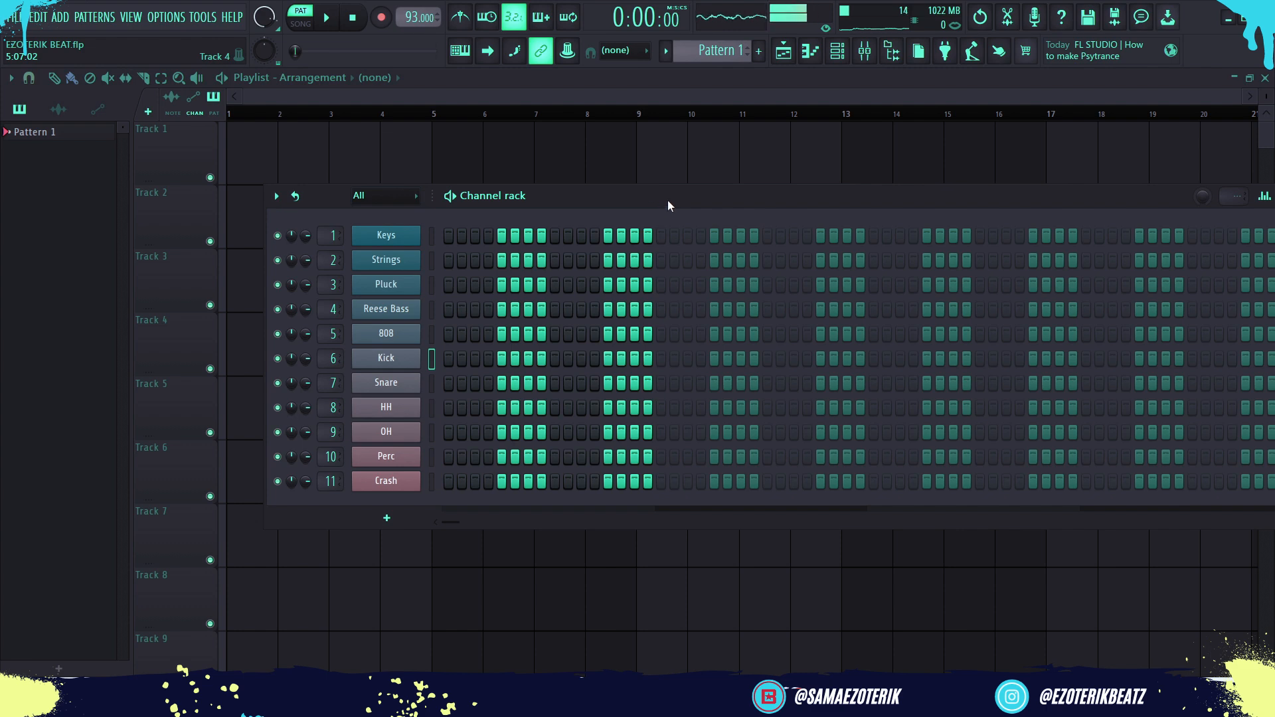
# Load the Blue Faces 101 BPM D Min MIDI file from the Cymatics CHAOS Beta Pack (MIDI + Stems) onto the Keys channel
pyautogui.moveTo(668, 201); pyautogui.dragTo(668, 172)
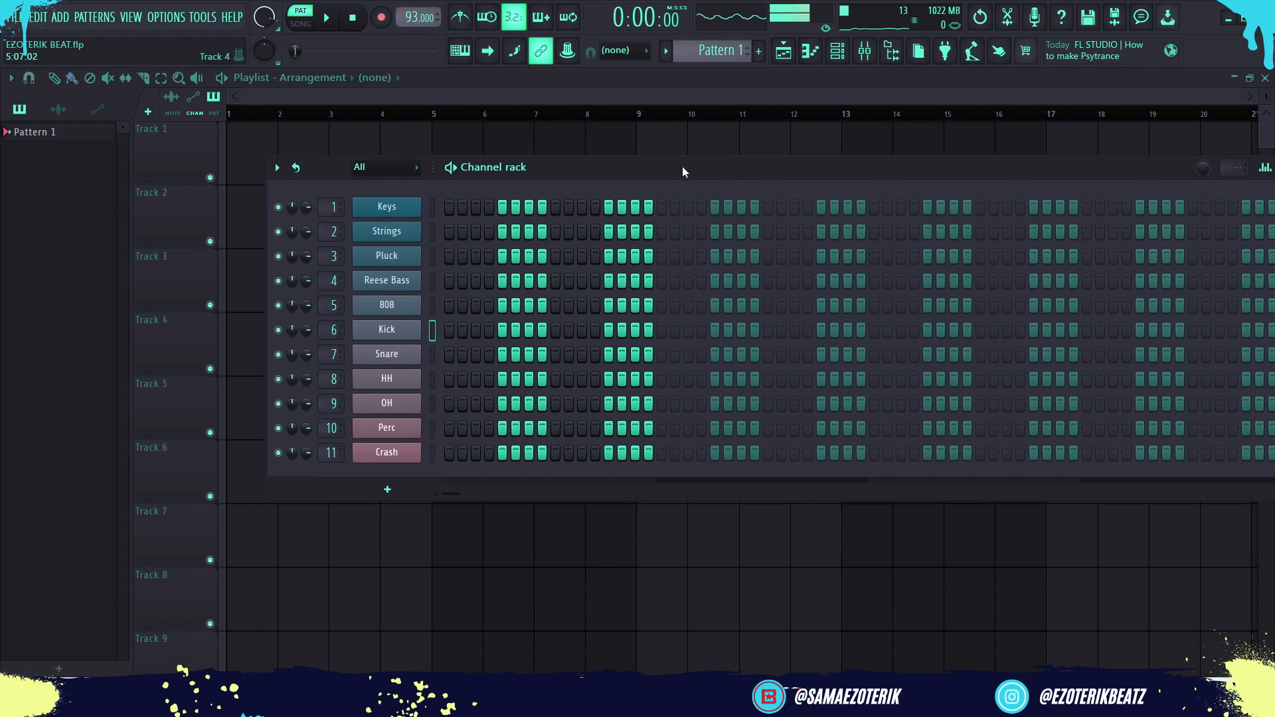
pyautogui.click(892, 52)
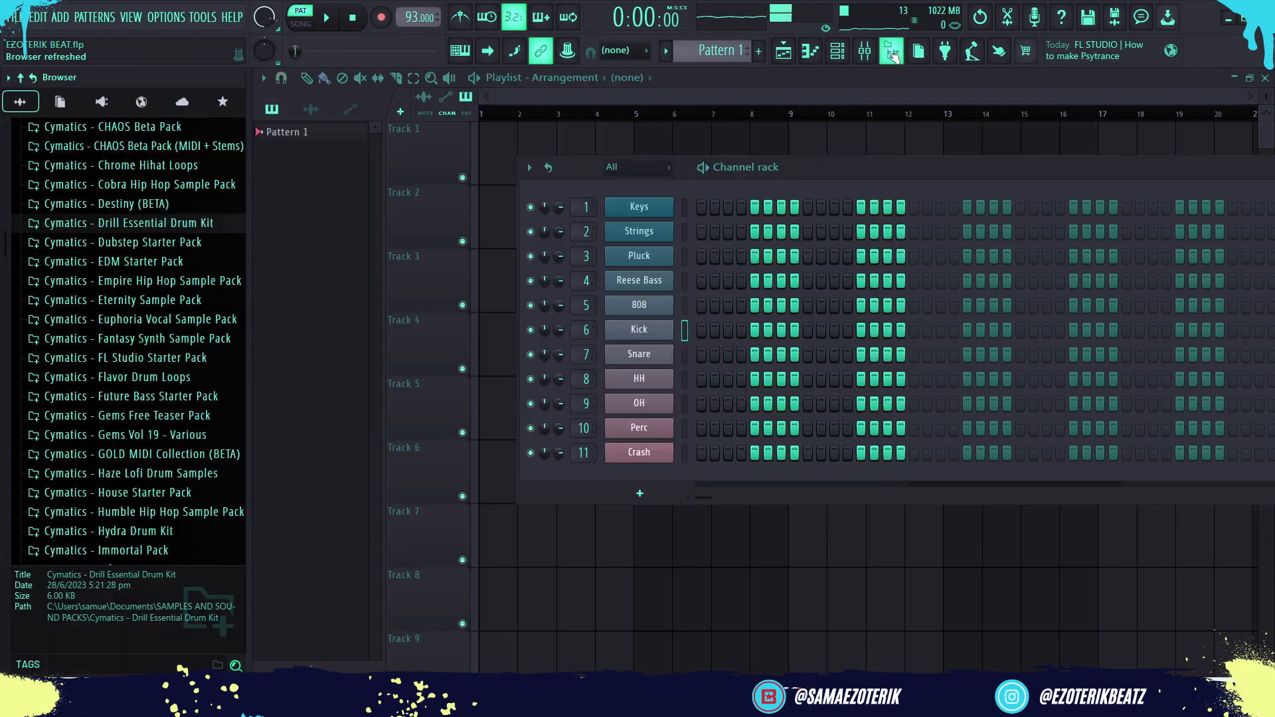
pyautogui.click(839, 52)
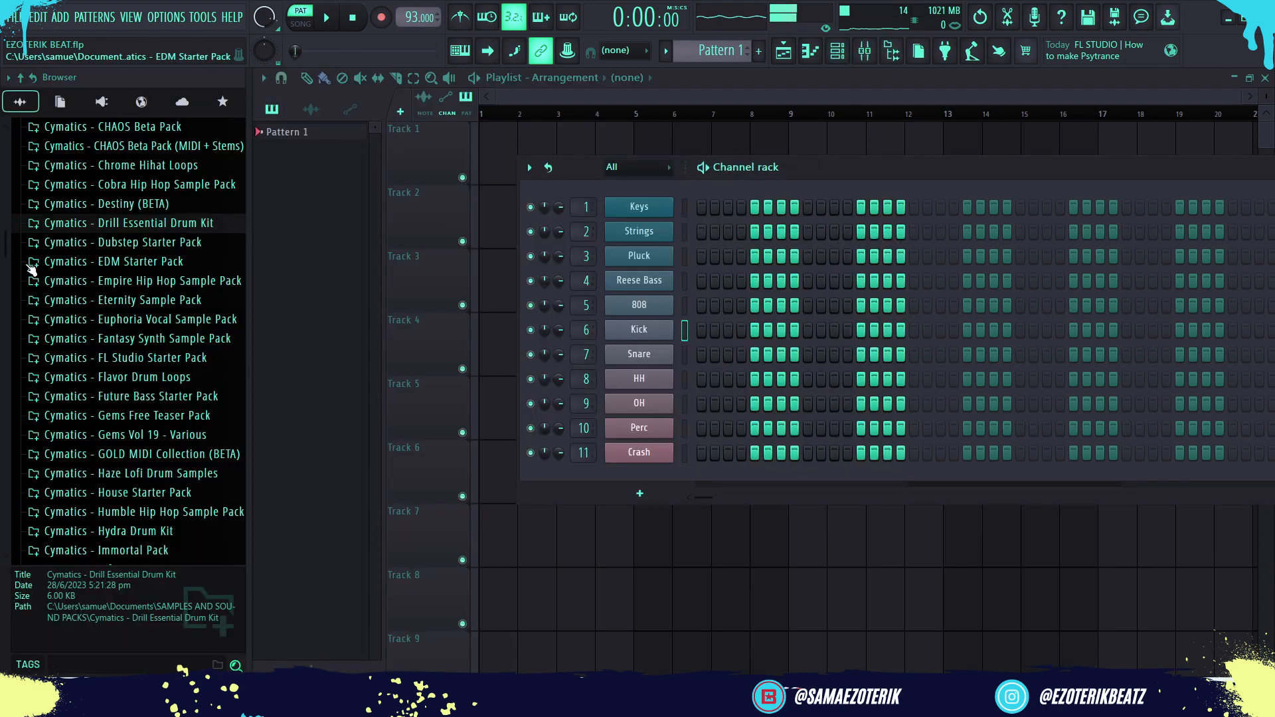
pyautogui.scroll(5, 4, 259)
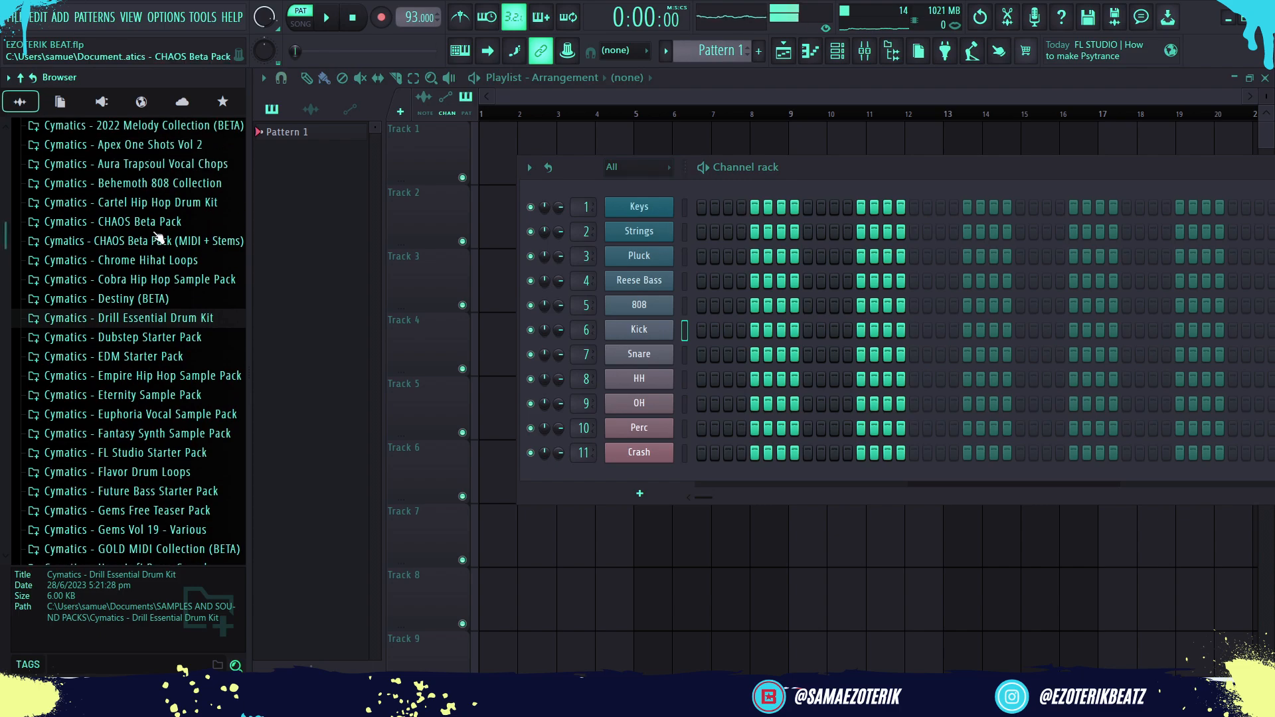
pyautogui.click(133, 241)
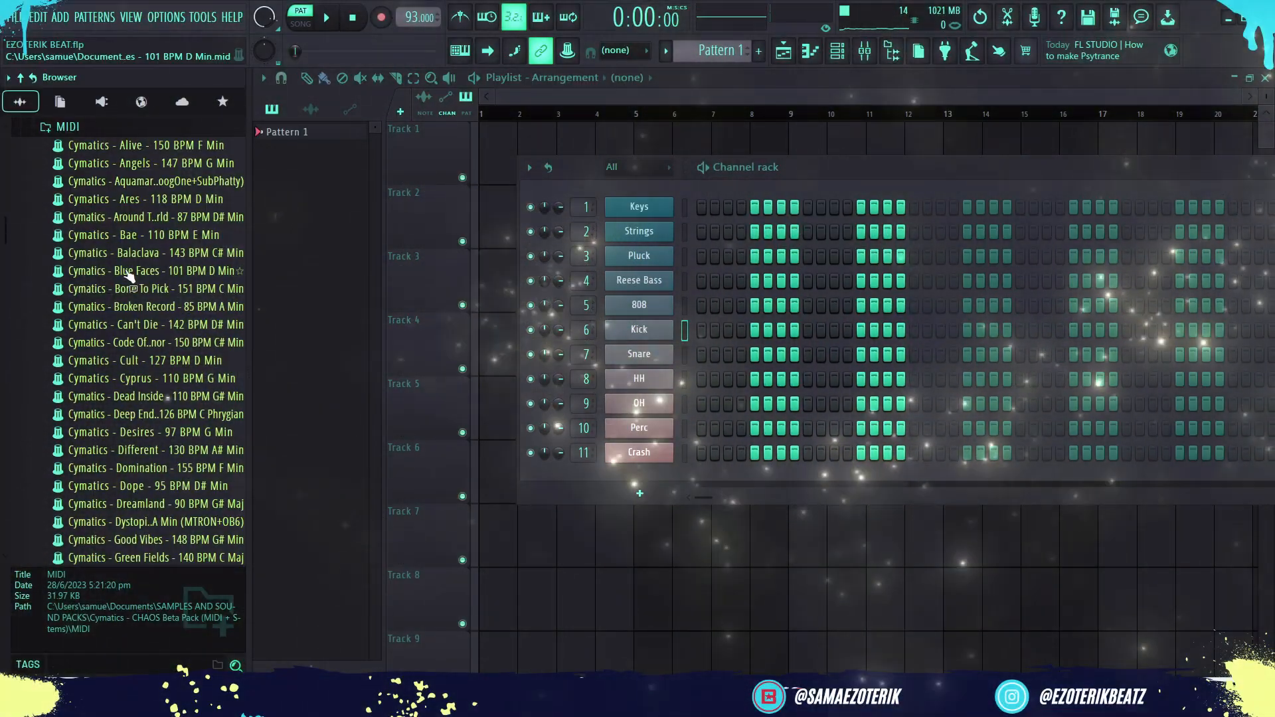
pyautogui.moveTo(156, 271); pyautogui.dragTo(648, 206)
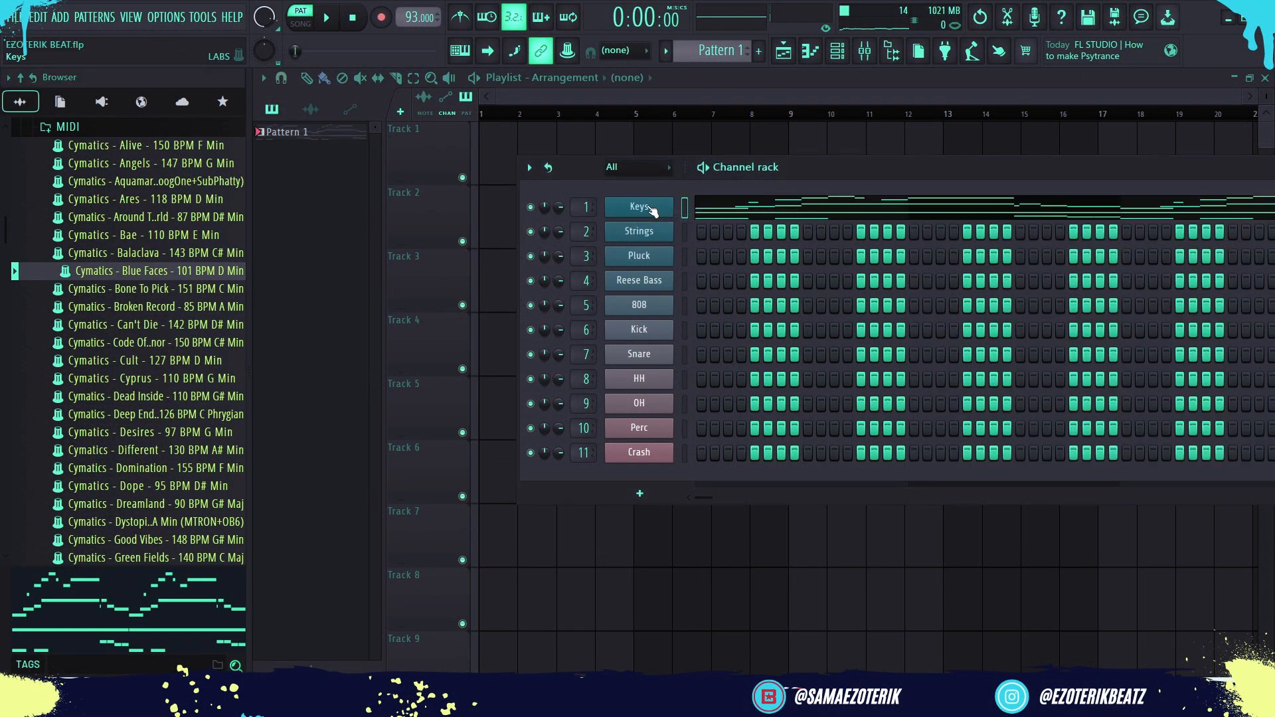
# Play the imported Keys melody in the piano roll and examine its notes down to the lowest octave
pyautogui.click(811, 52)
pyautogui.press('space')
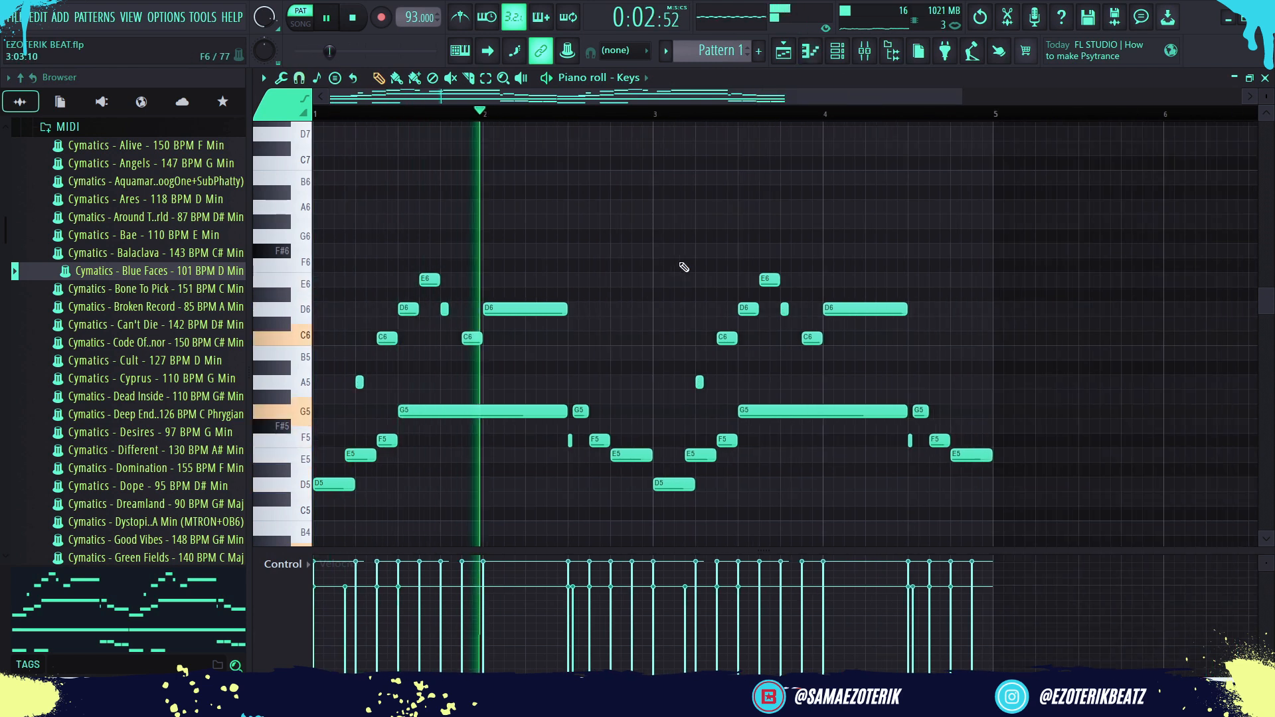
pyautogui.scroll(-2, 685, 267)
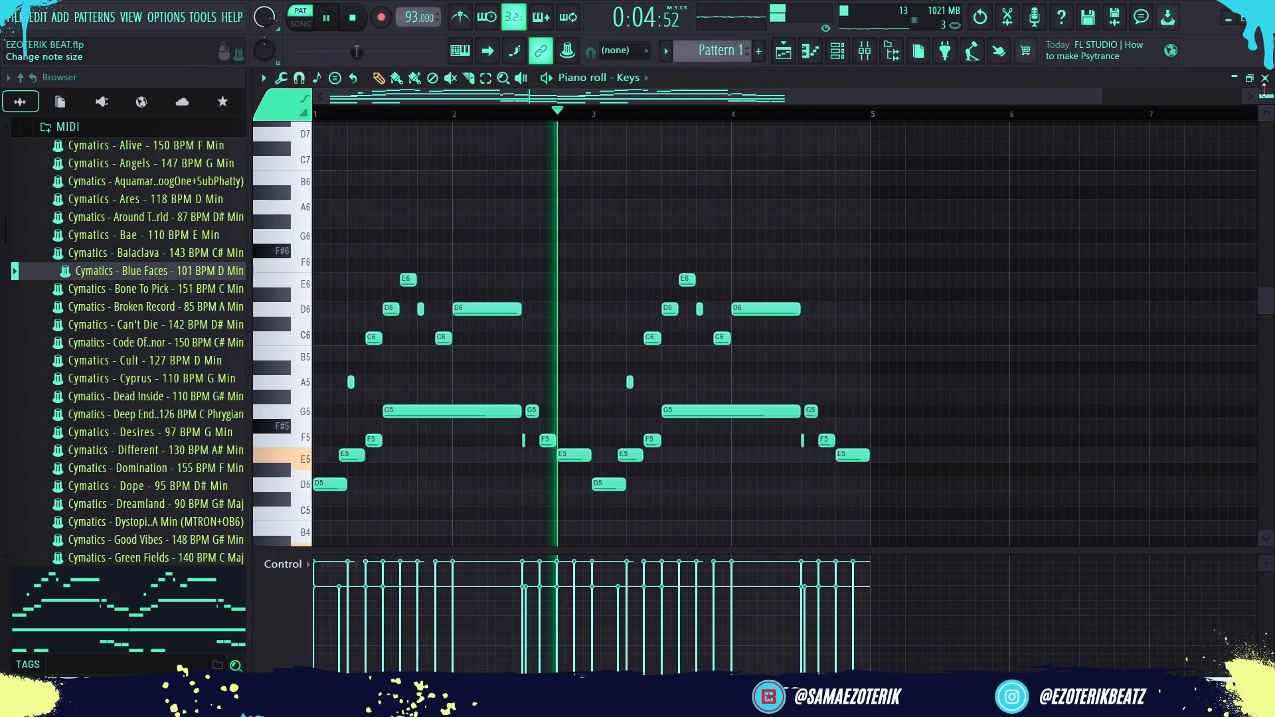
pyautogui.scroll(-2, 1270, 199)
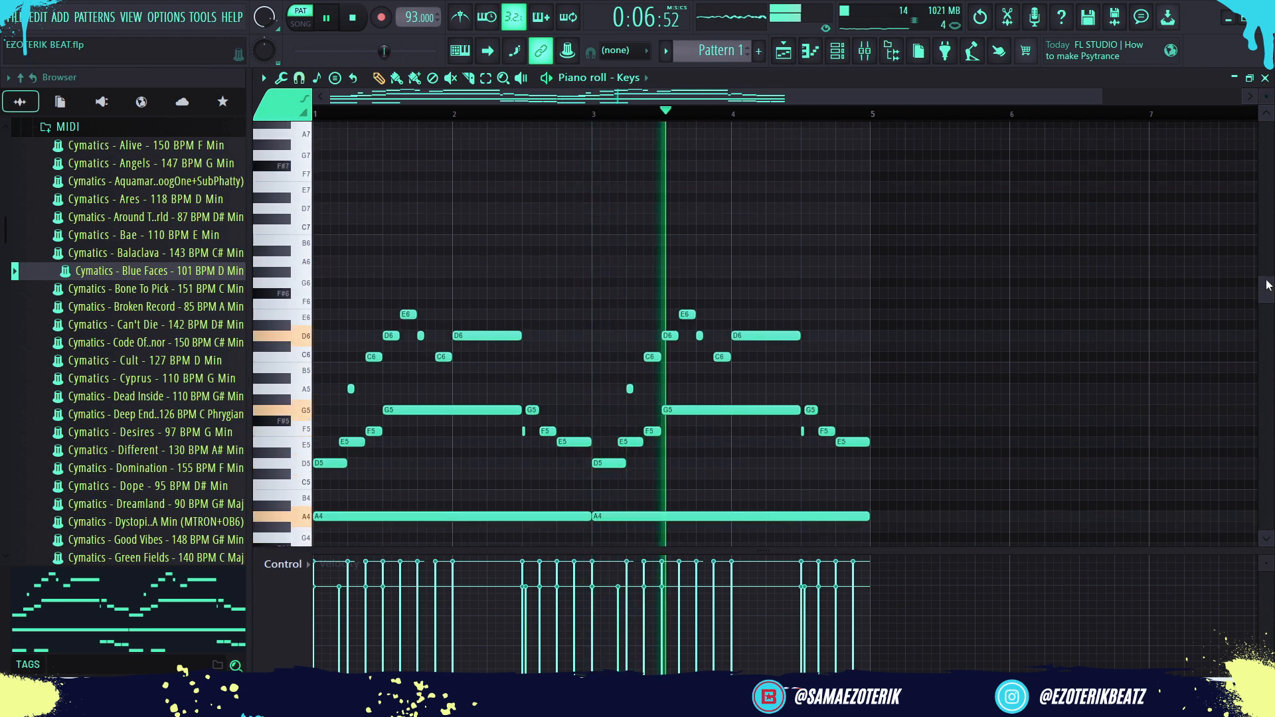
pyautogui.moveTo(1264, 291); pyautogui.dragTo(1262, 351)
pyautogui.press('space')
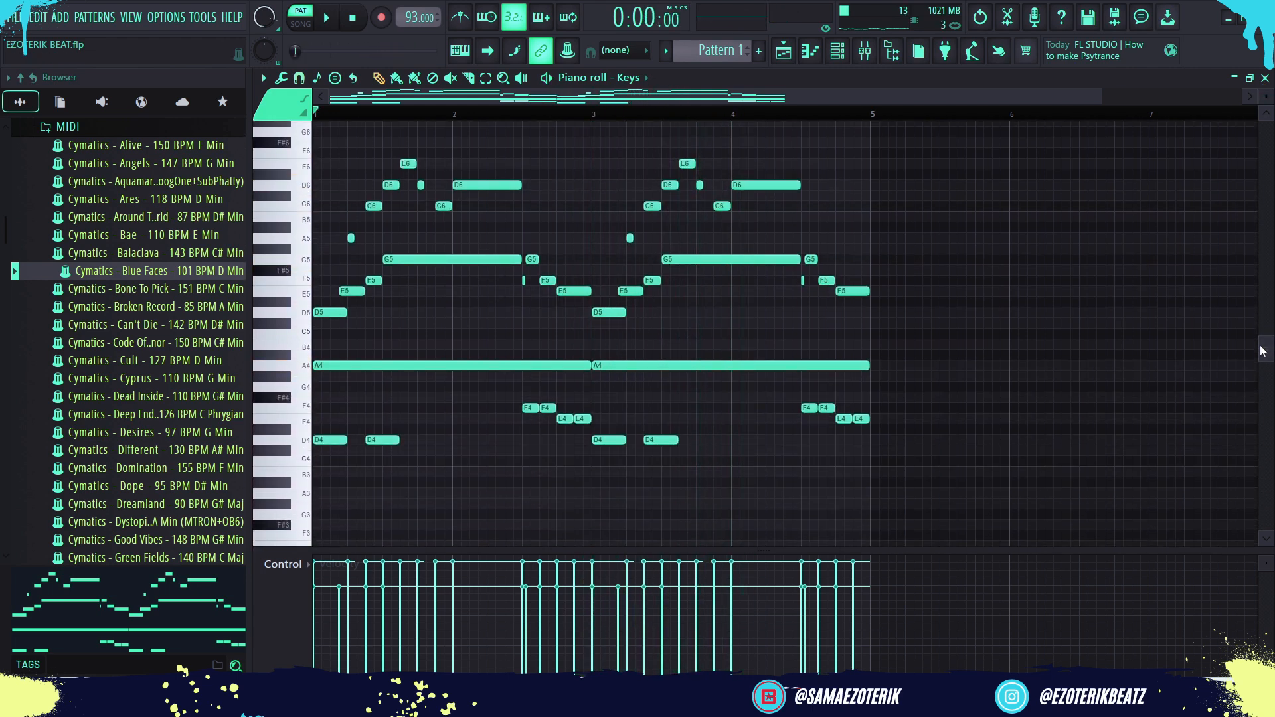
# Set the root note of the piano roll's scale highlighting to D
pyautogui.click(837, 51)
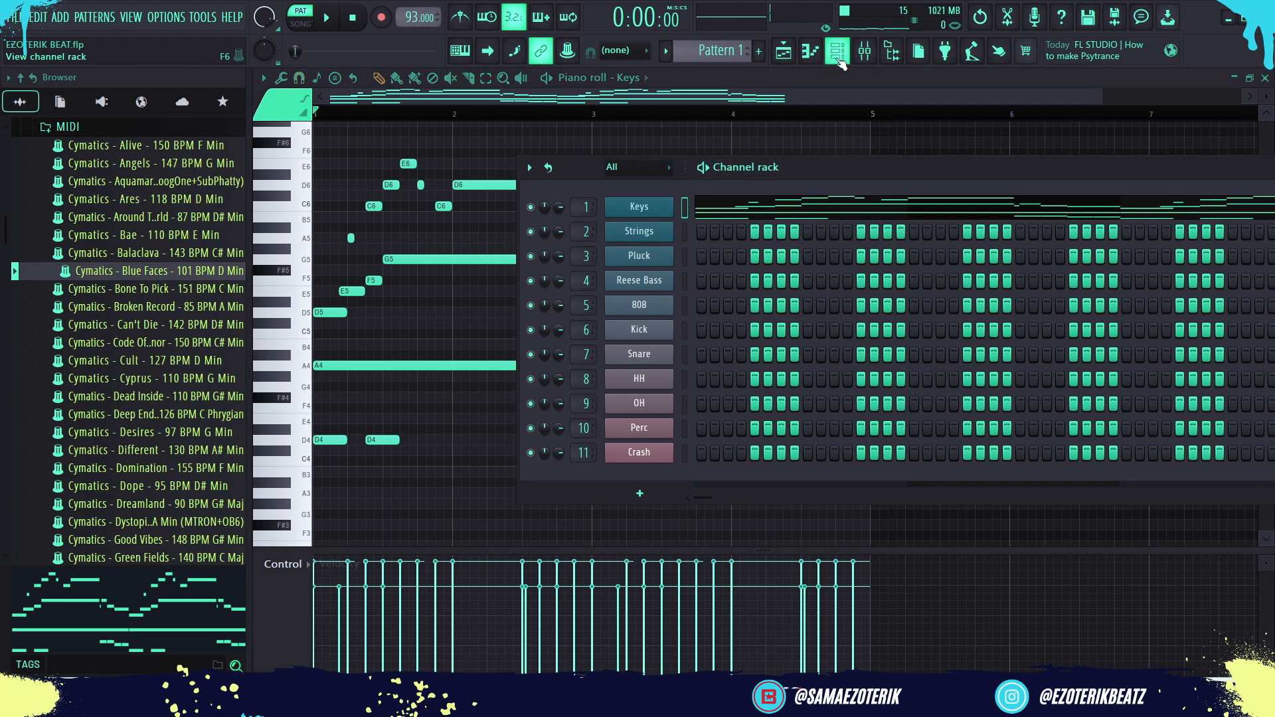
pyautogui.click(837, 50)
pyautogui.click(263, 78)
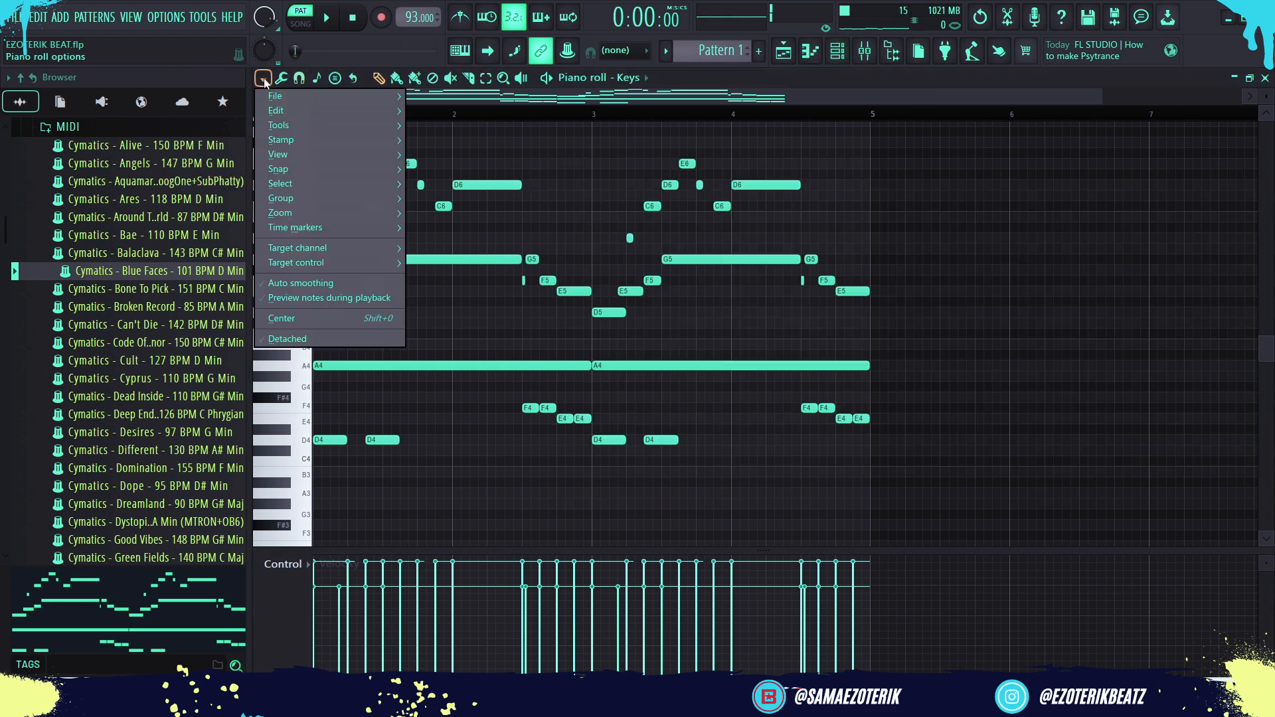
pyautogui.moveTo(284, 155)
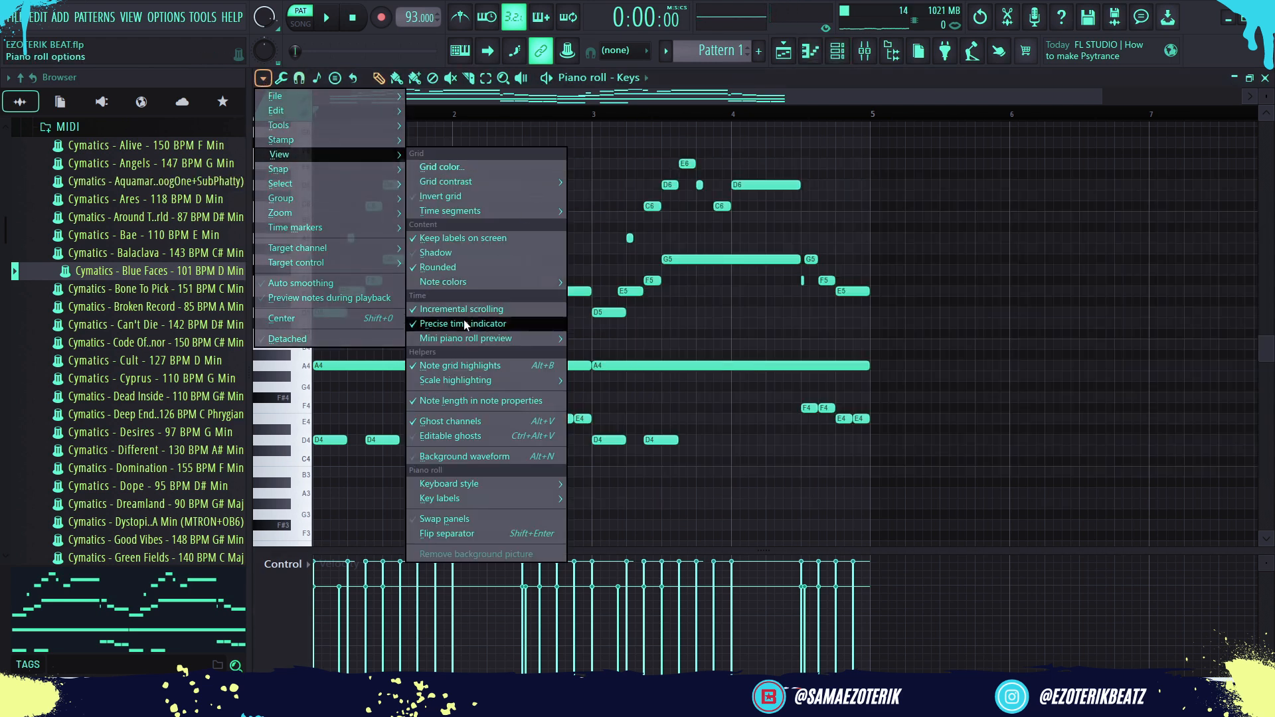
pyautogui.moveTo(455, 381)
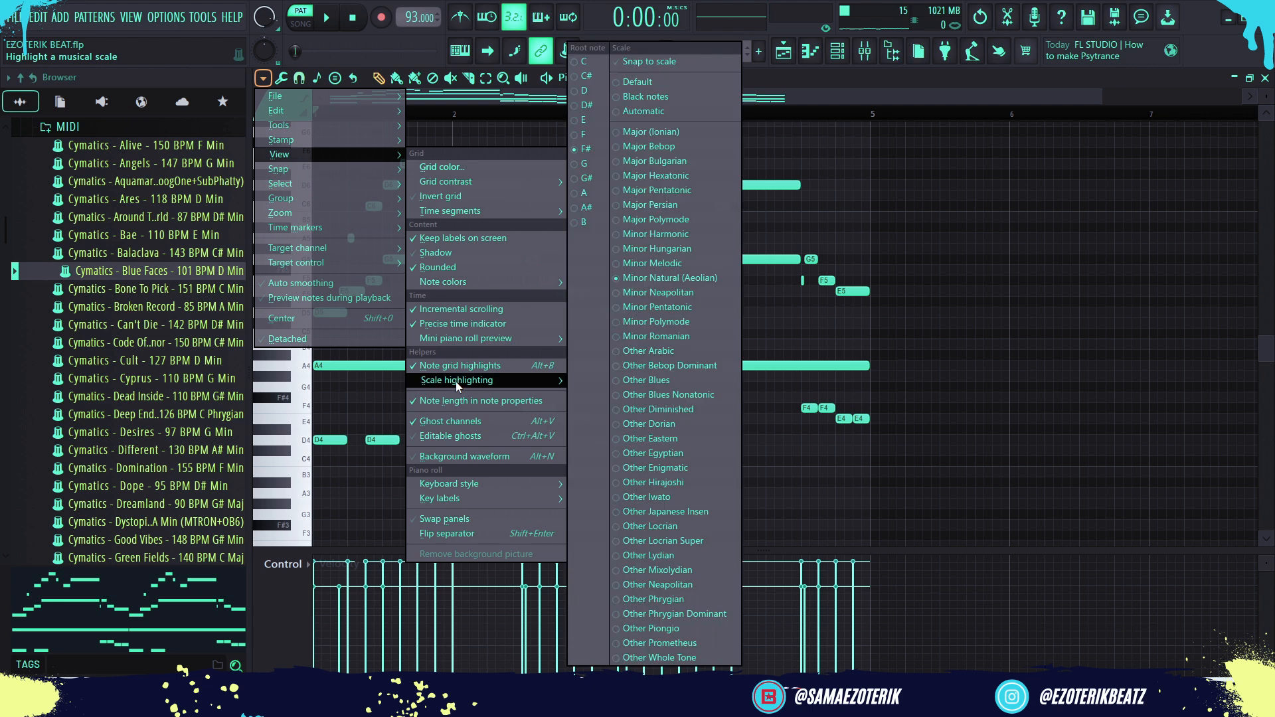
pyautogui.click(578, 91)
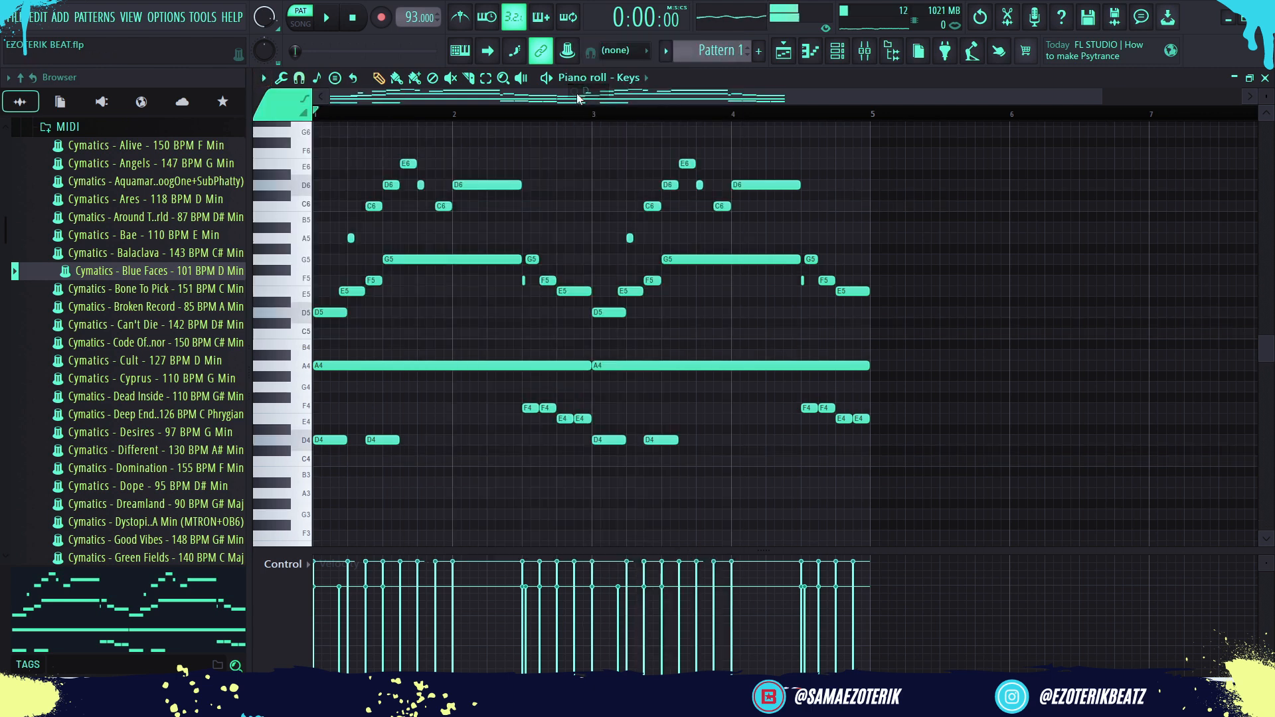
# Play back the Keys melody with the channel rack shown, and stop it after listening
pyautogui.click(839, 48)
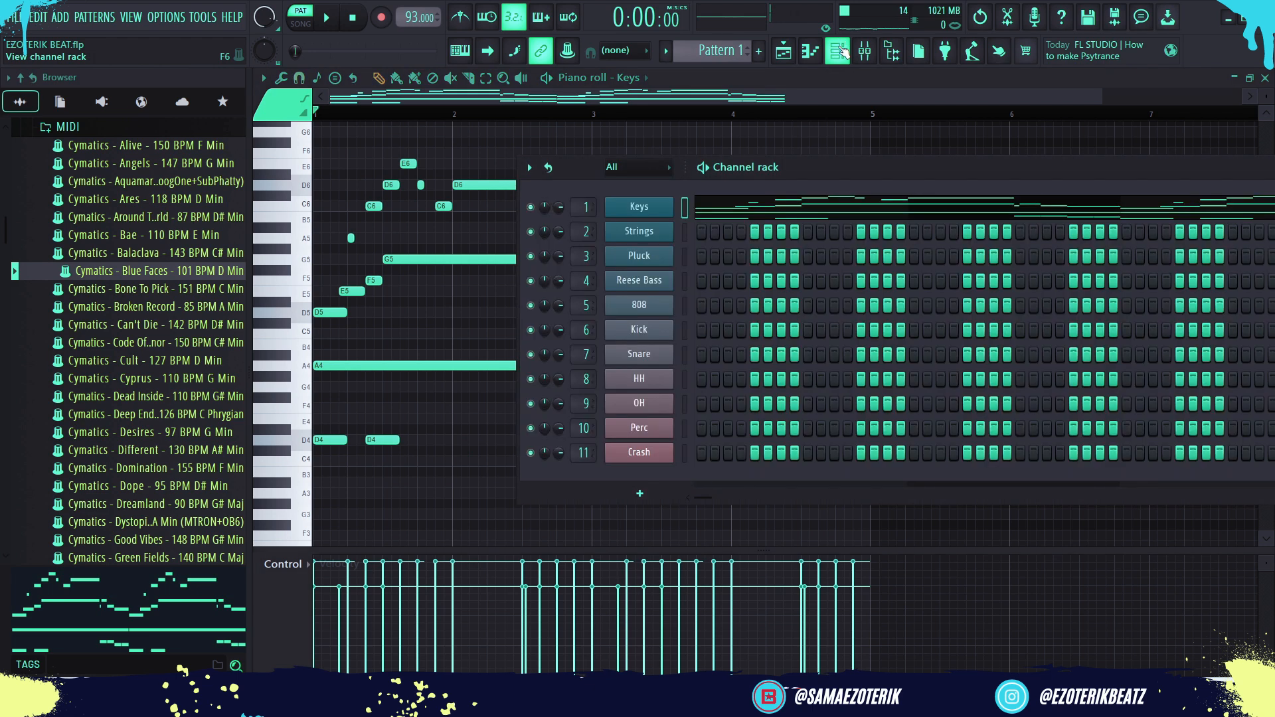
pyautogui.press('space')
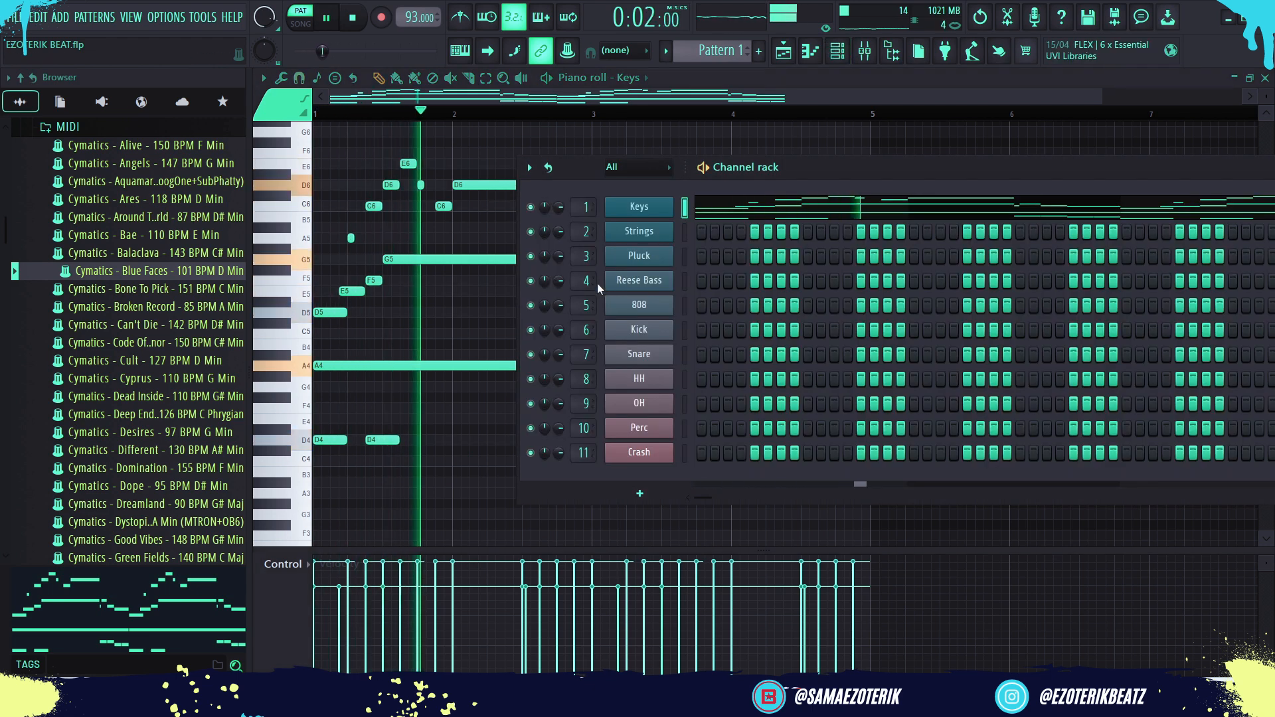
pyautogui.click(839, 50)
pyautogui.press('space')
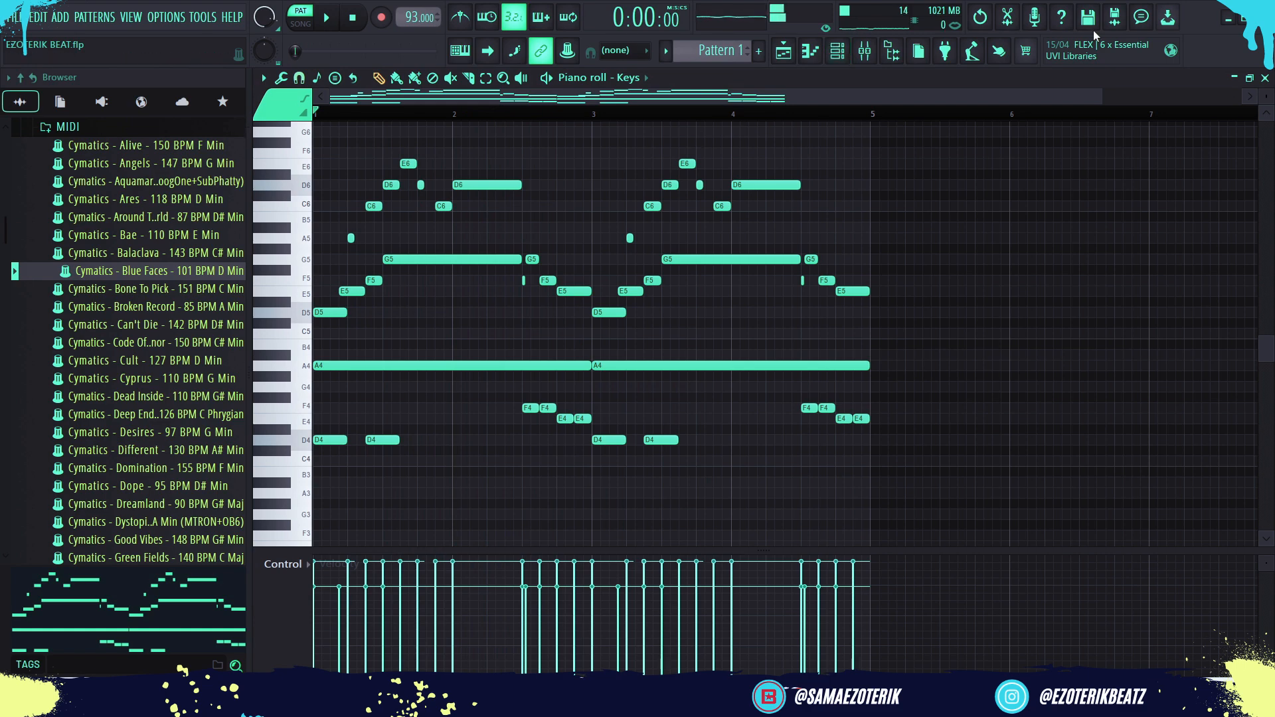
# Hide the browser and inspect the instrument preset loaded on the Keys channel
pyautogui.click(900, 55)
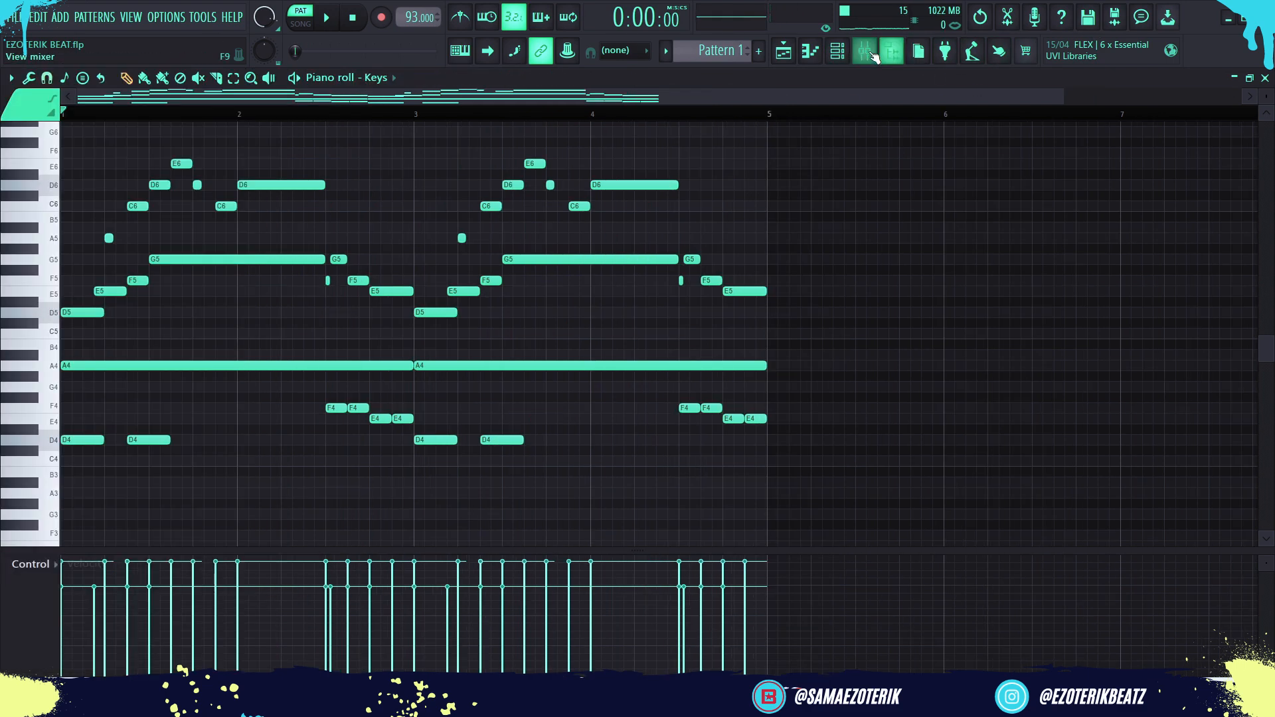
pyautogui.click(838, 51)
pyautogui.click(407, 213)
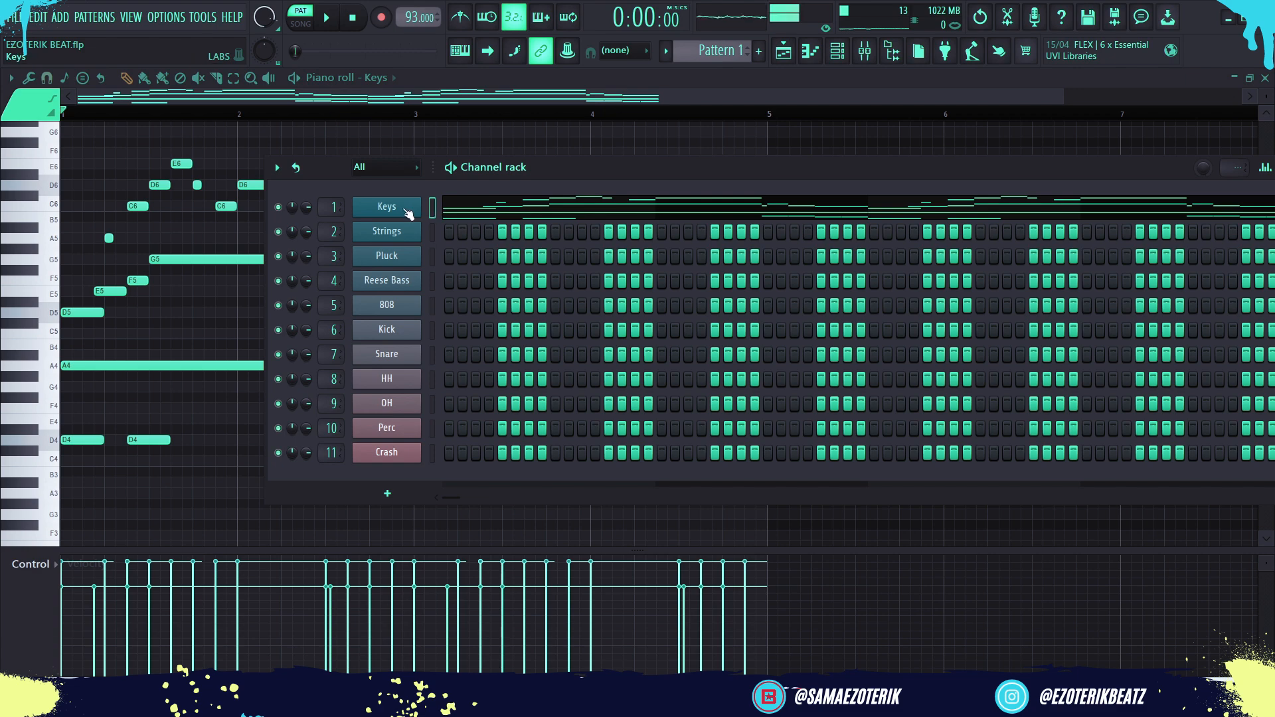
pyautogui.click(402, 208)
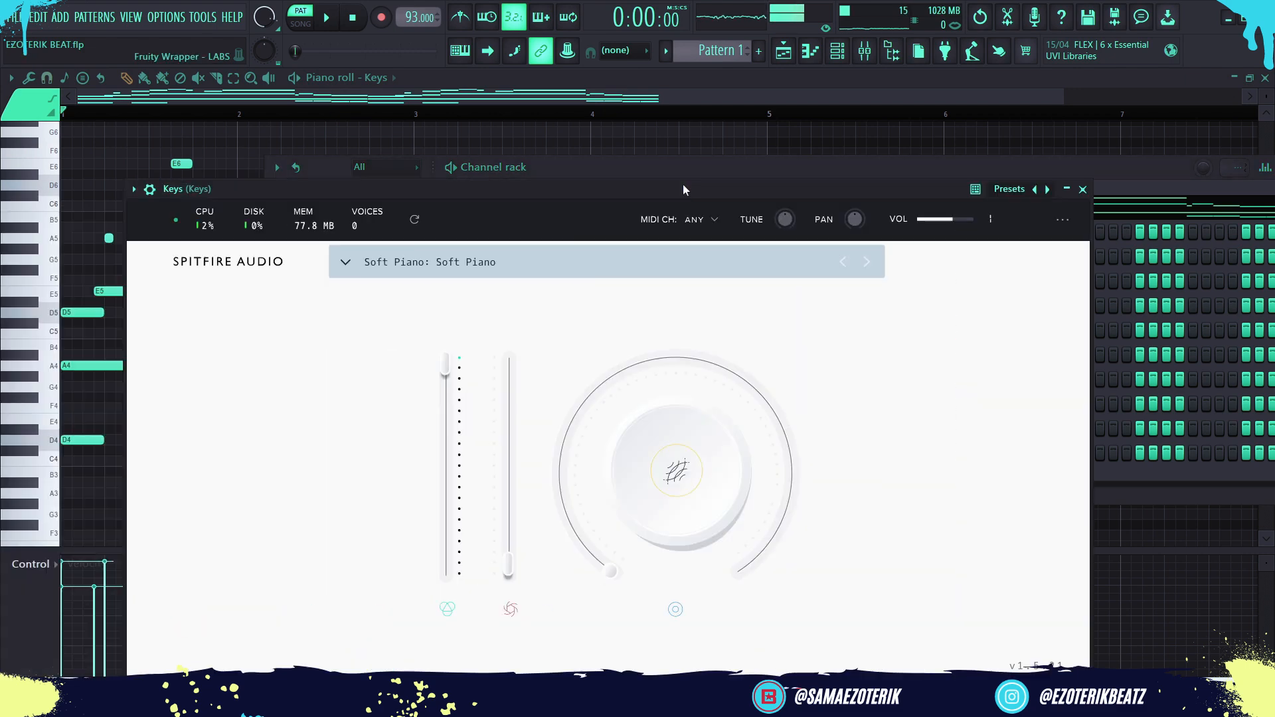
pyautogui.moveTo(821, 174); pyautogui.dragTo(740, 115)
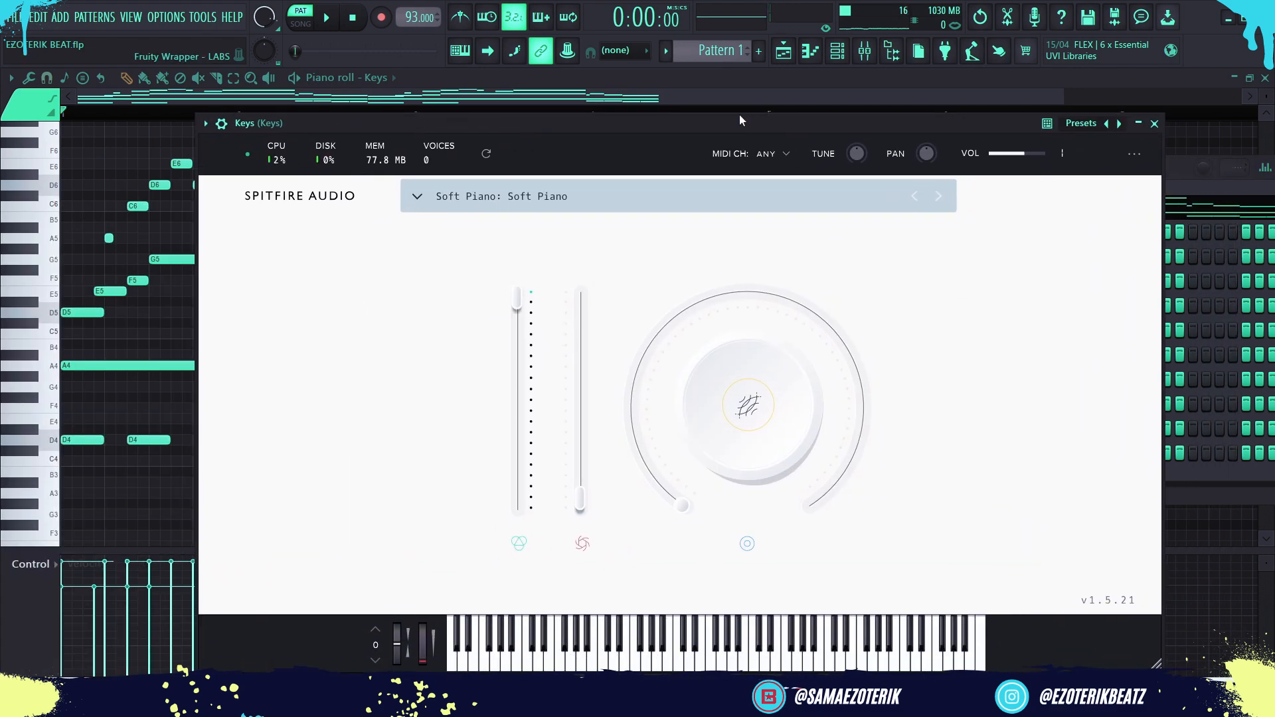
pyautogui.click(1154, 124)
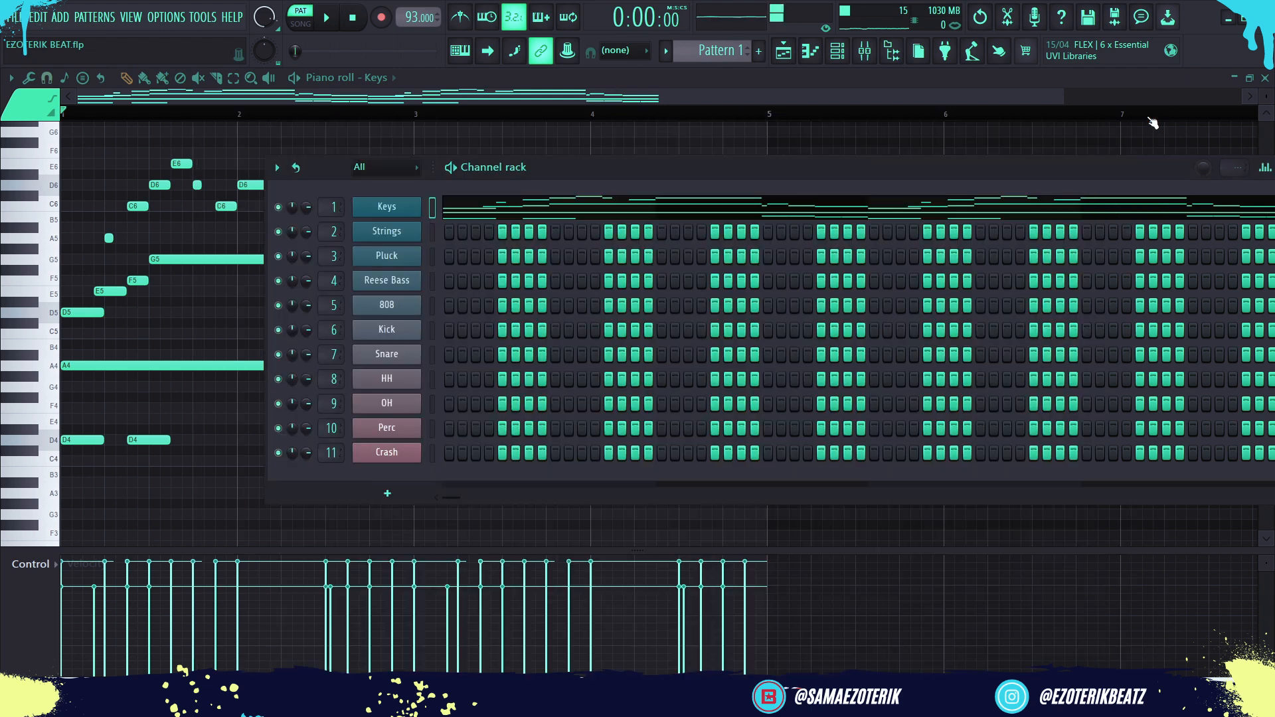
# Play the pattern in the mixer to check the level of the Keys track
pyautogui.click(868, 53)
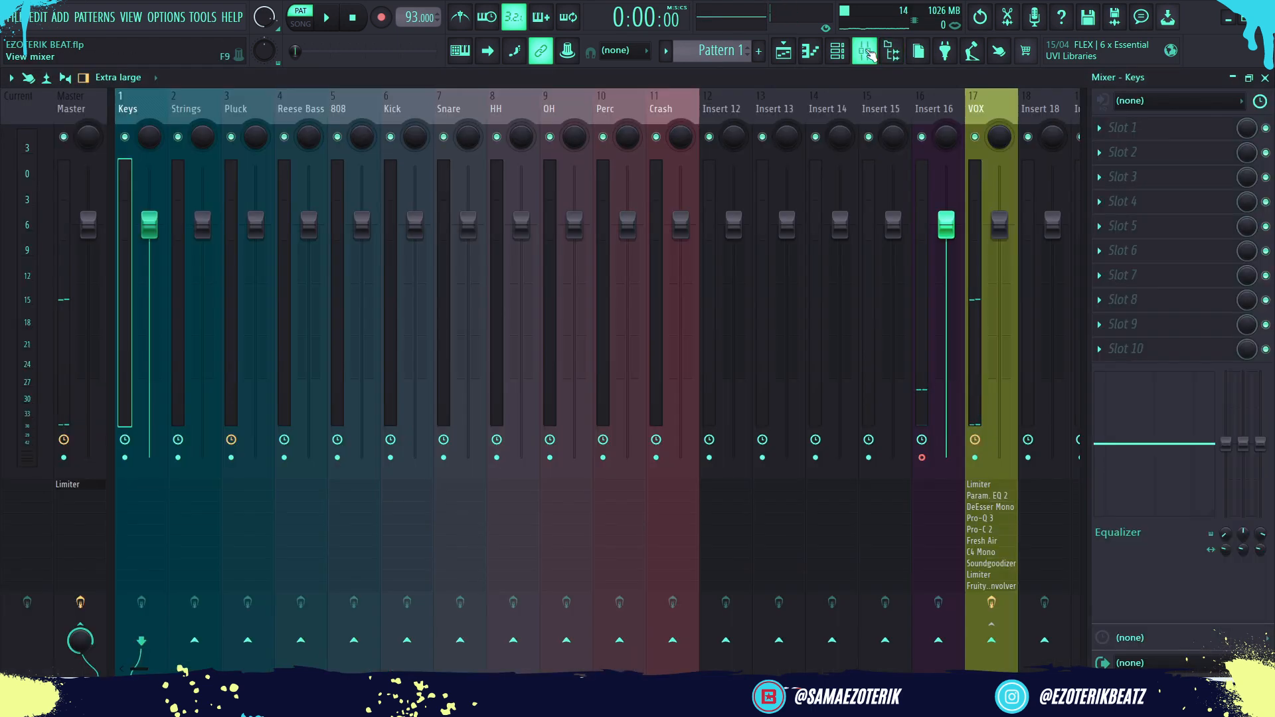
pyautogui.press('space')
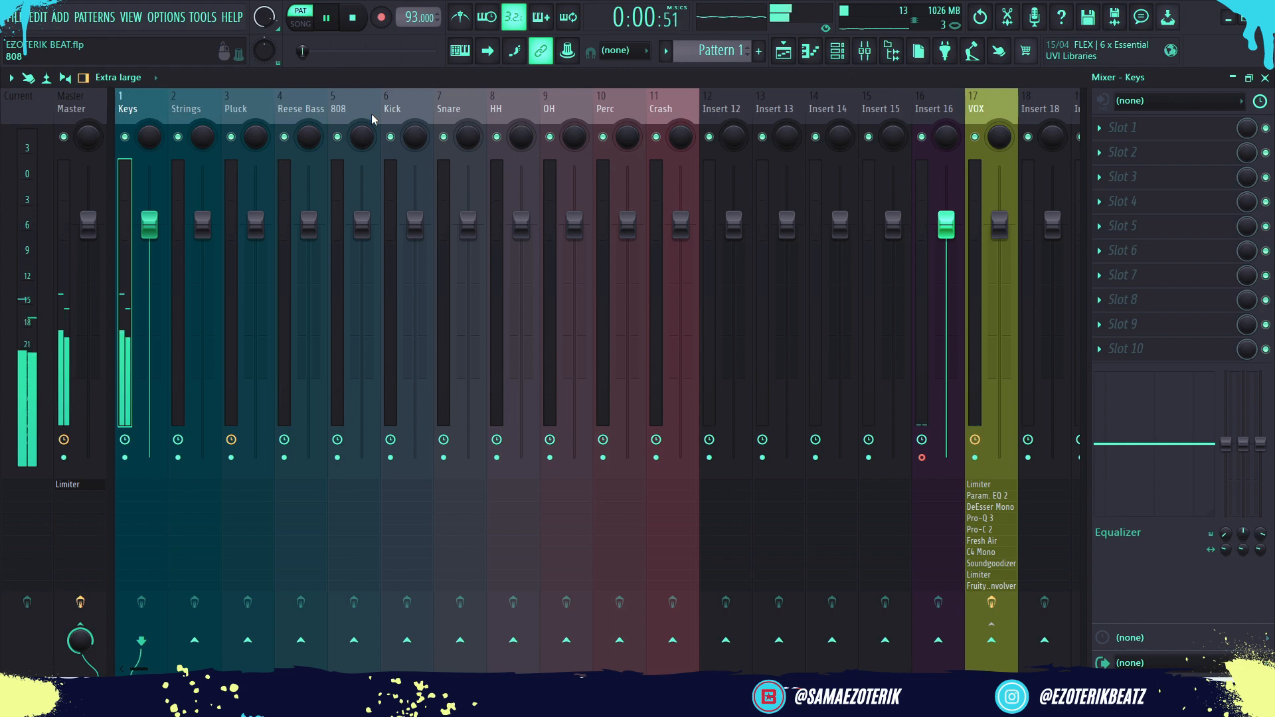
pyautogui.press('space')
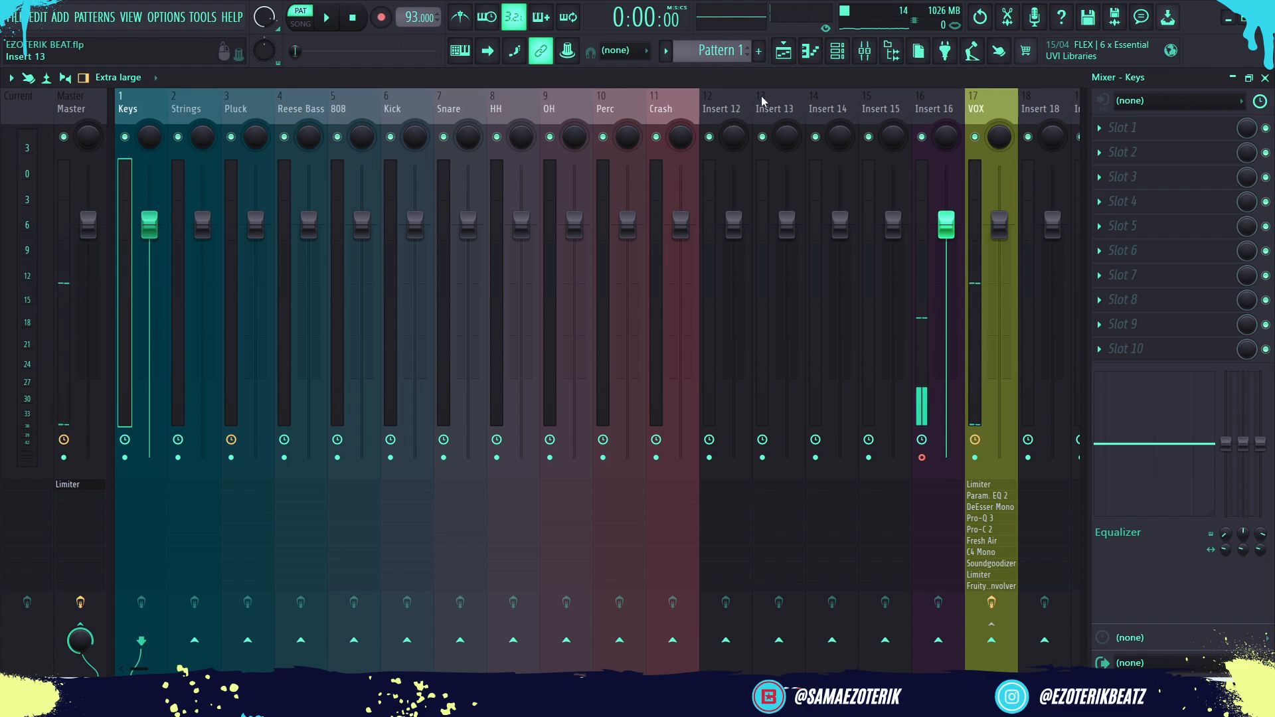
# Program the drum steps in the channel rack: Kick on steps 1 and 11, Snare on steps 4 and 13
pyautogui.click(837, 51)
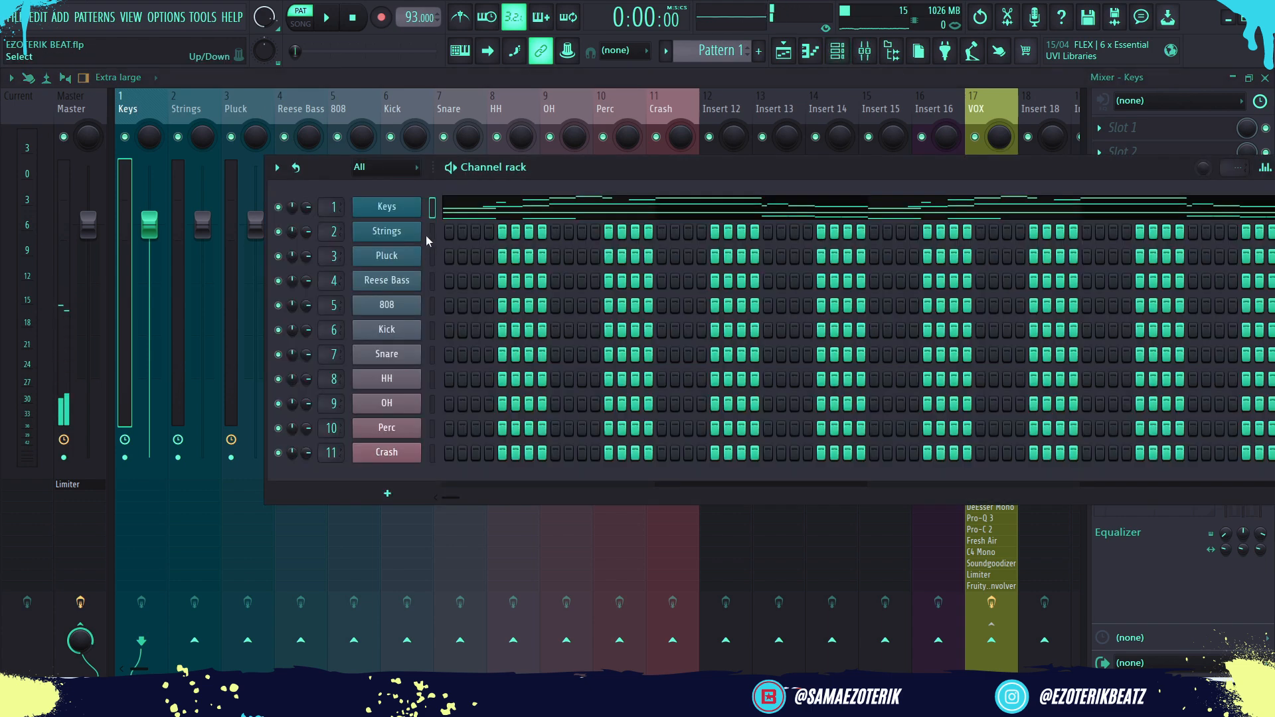
pyautogui.click(432, 330)
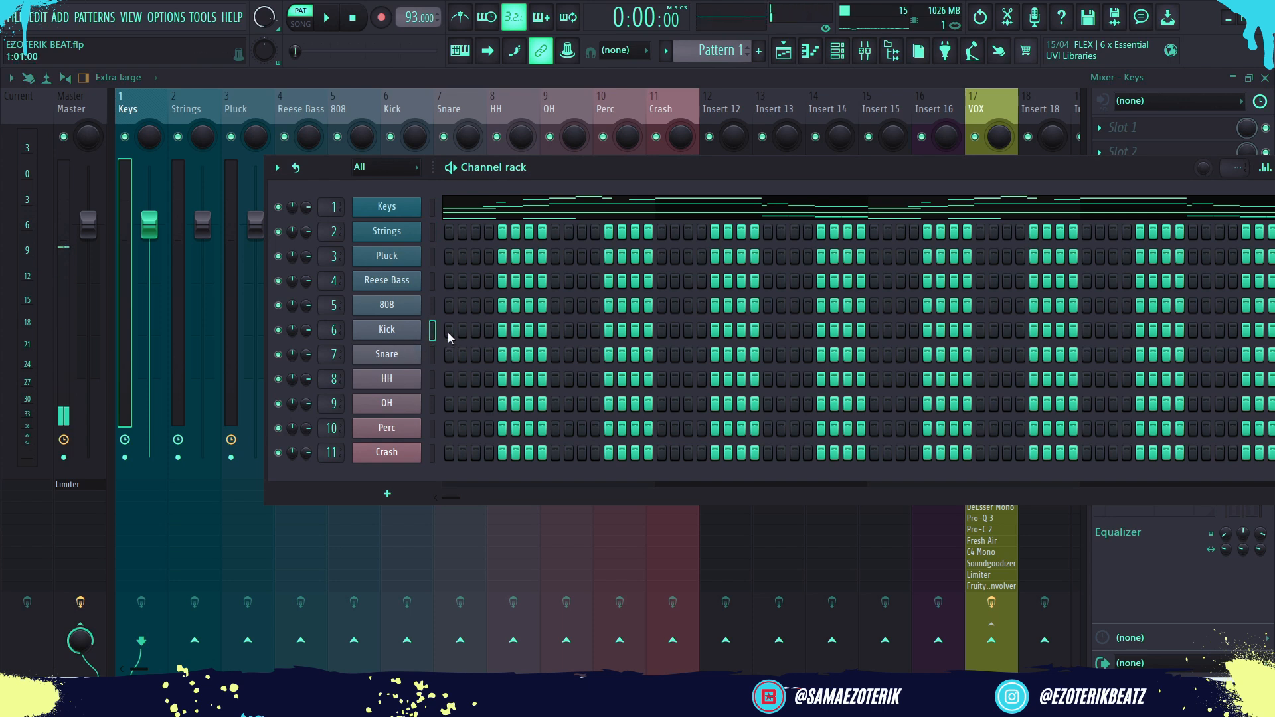
pyautogui.click(583, 330)
pyautogui.click(489, 355)
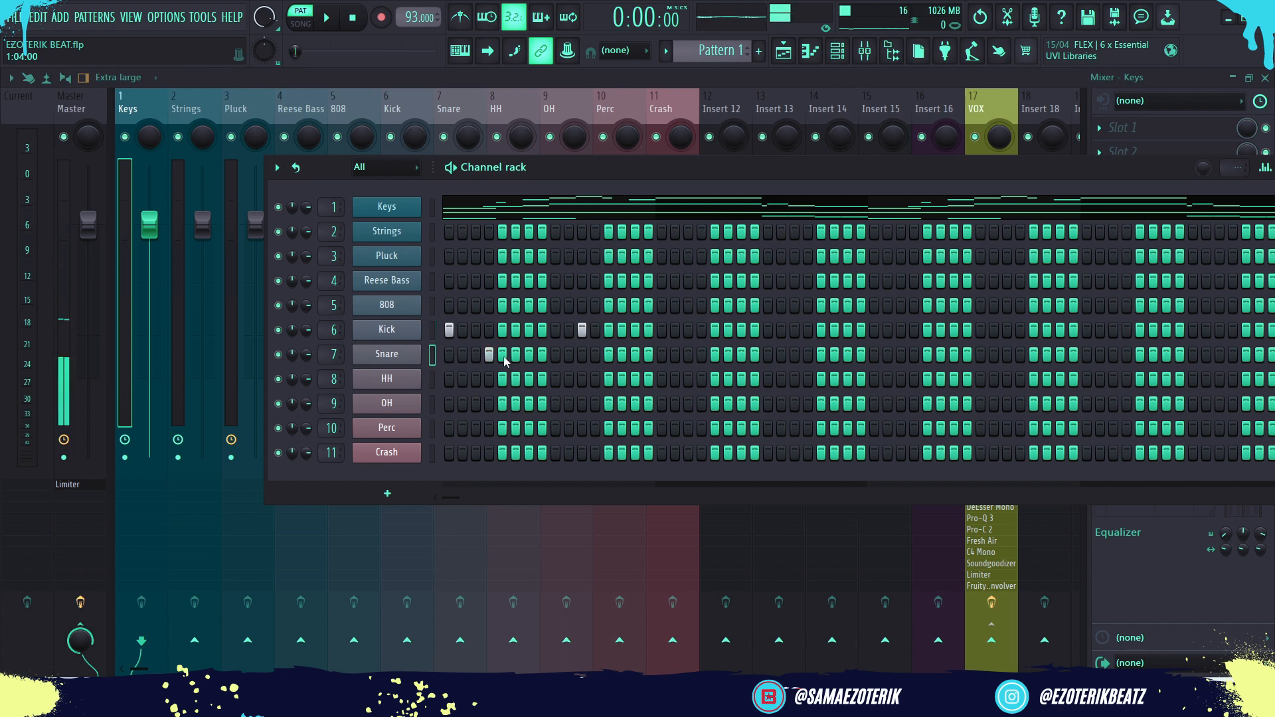
# Set the Kick piano roll's snap to Bar and duplicate the one-bar kick pattern until it fills four bars
pyautogui.click(432, 330)
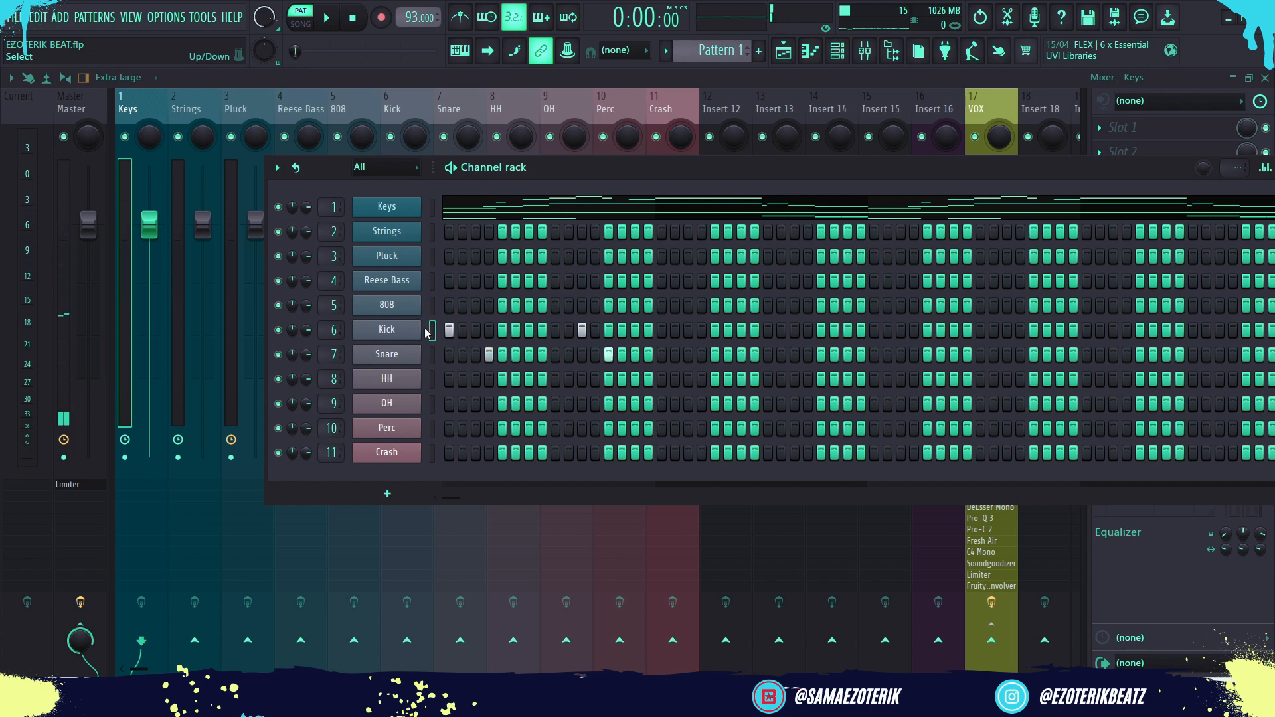
pyautogui.click(810, 50)
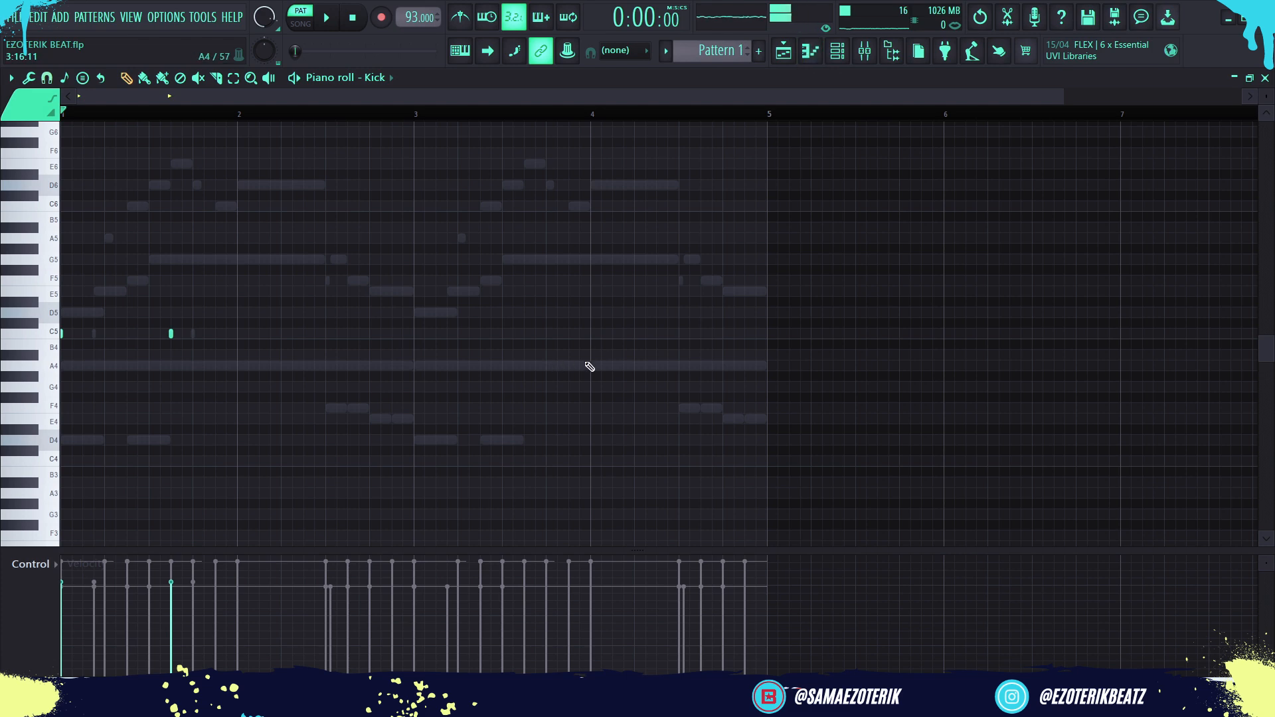
pyautogui.click(46, 78)
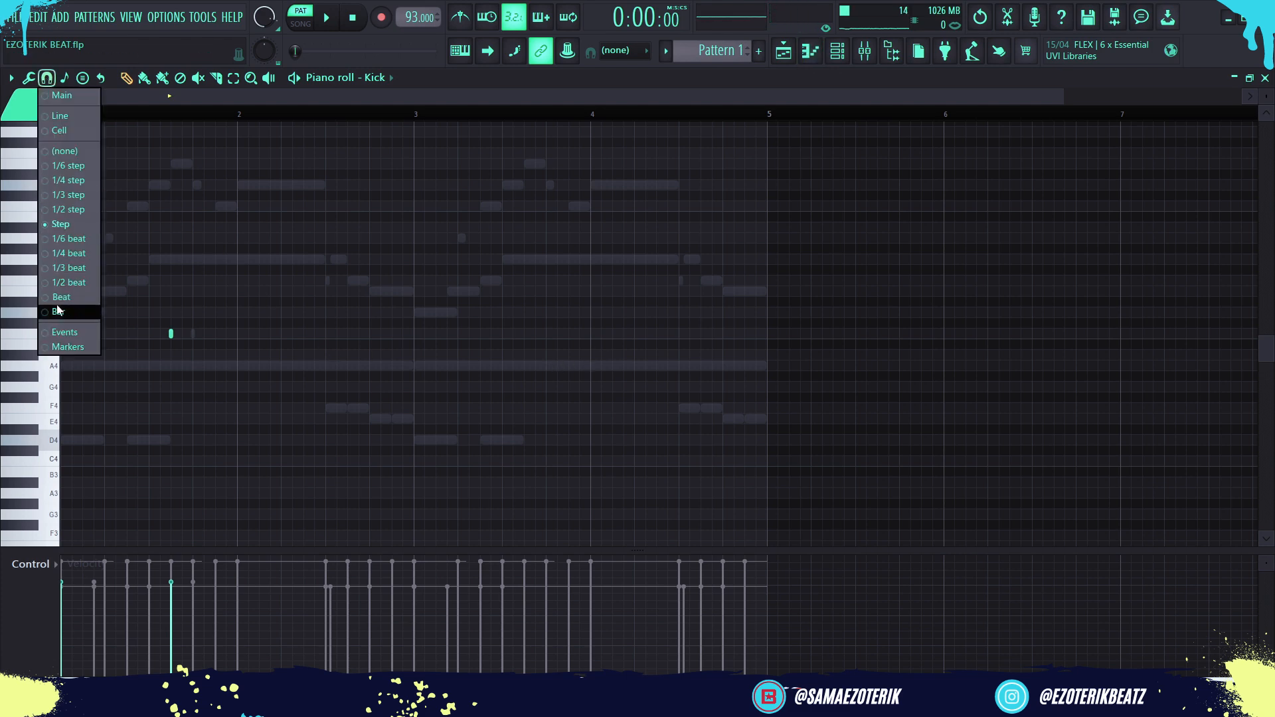
pyautogui.click(58, 311)
pyautogui.keyDown('ctrl'); pyautogui.moveTo(220, 383); pyautogui.dragTo(165, 327); pyautogui.keyUp('ctrl')
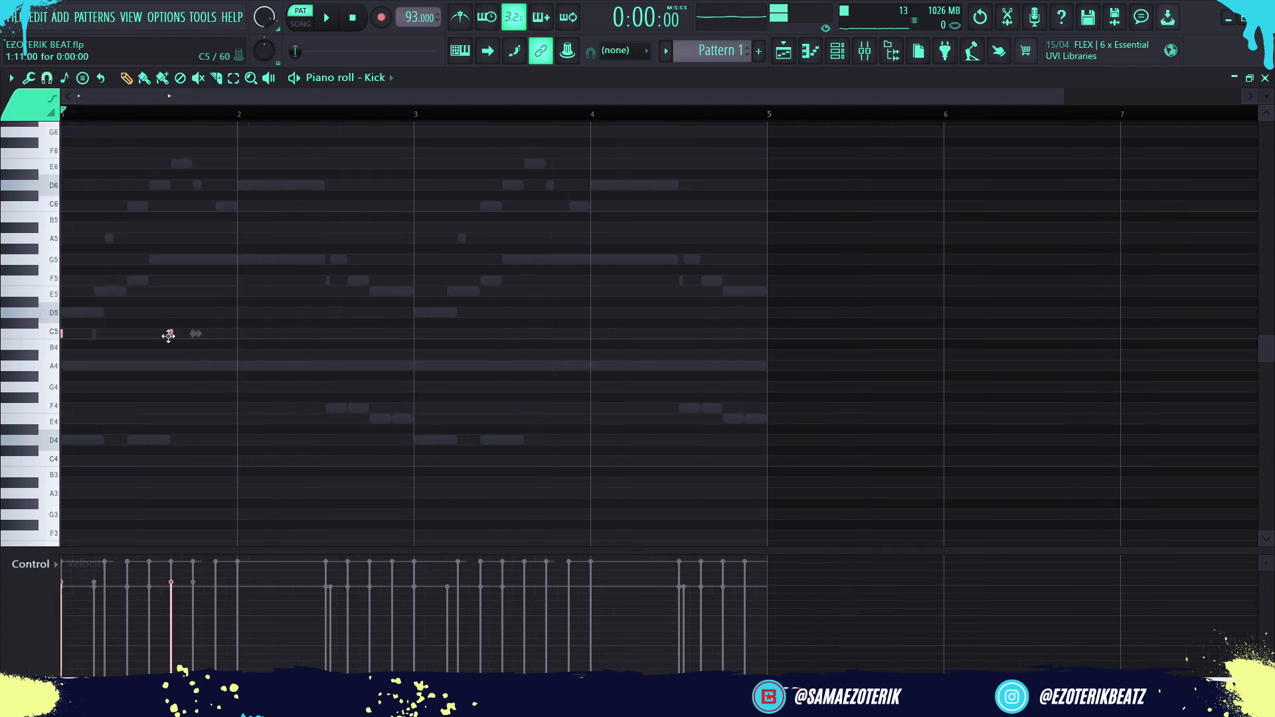
pyautogui.hotkey('ctrl', 'b')
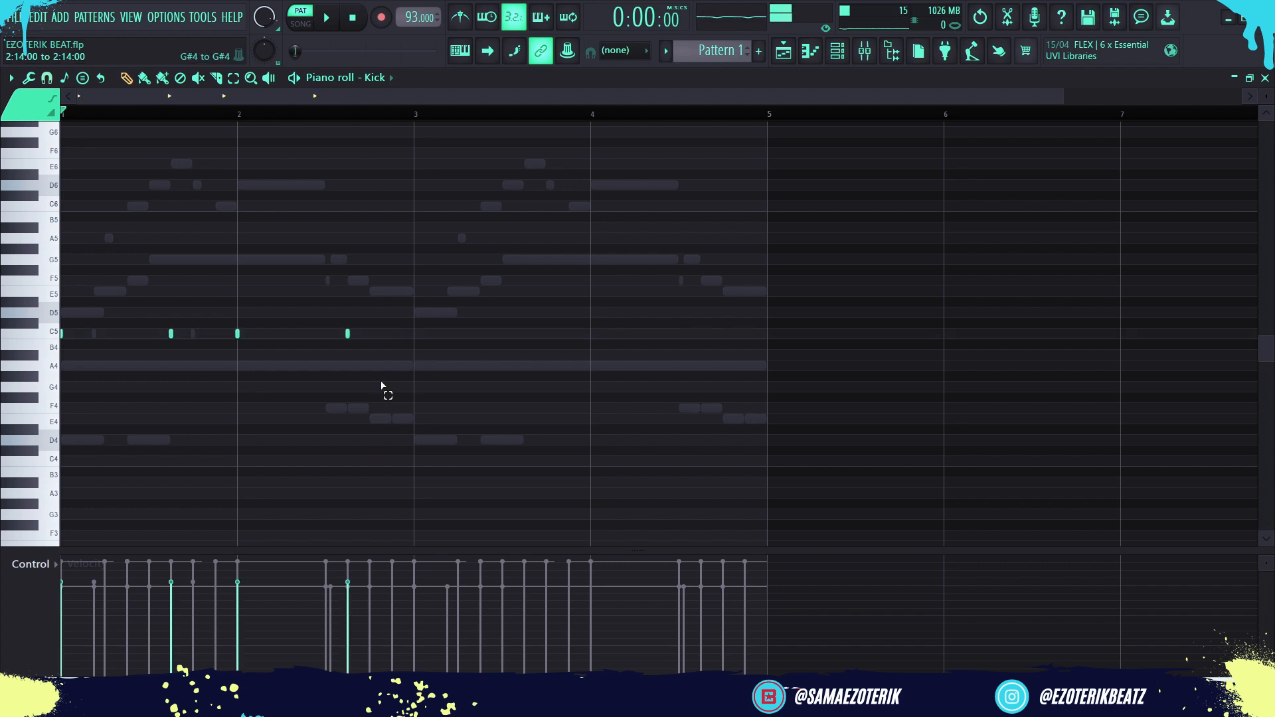
pyautogui.keyDown('ctrl'); pyautogui.moveTo(385, 390); pyautogui.dragTo(22, 269); pyautogui.keyUp('ctrl')
pyautogui.hotkey('ctrl', 'b')
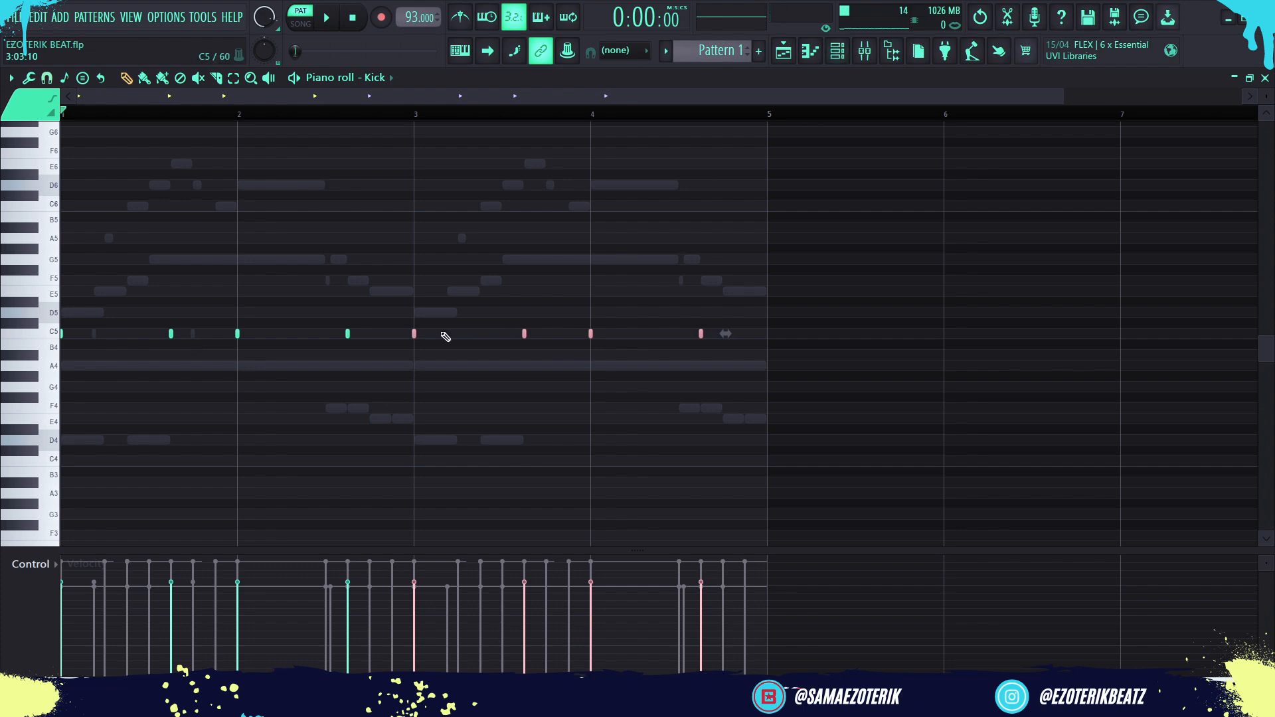
# Duplicate the one-bar Snare pattern in its piano roll, with snap set to Bar, until it fills four bars
pyautogui.click(838, 52)
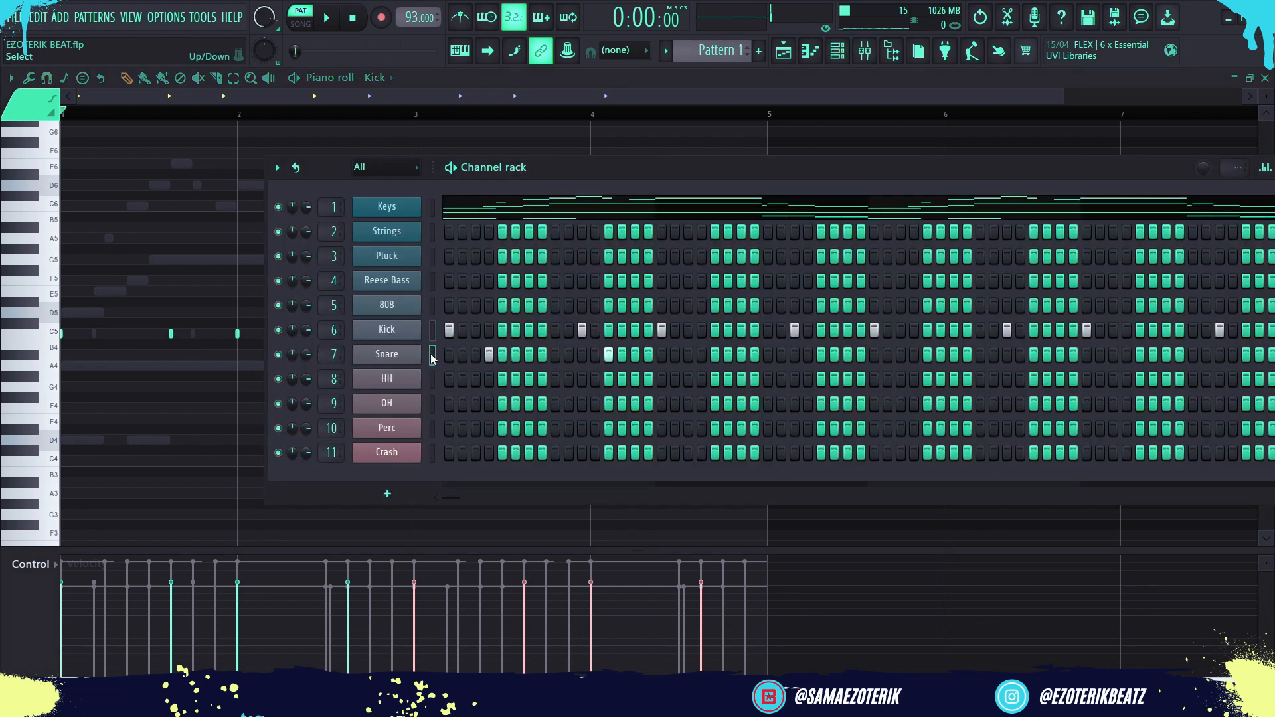
pyautogui.click(431, 357)
pyautogui.click(813, 53)
pyautogui.hotkey('ctrl', 'a')
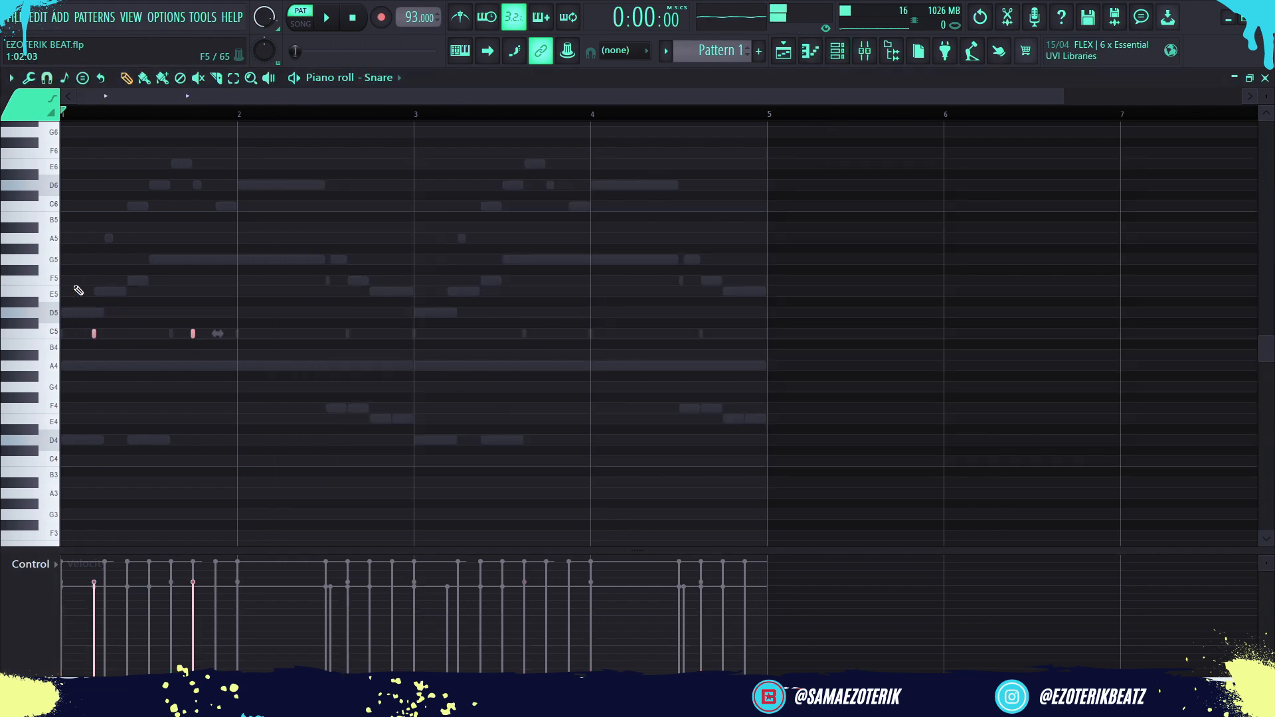
pyautogui.click(49, 79)
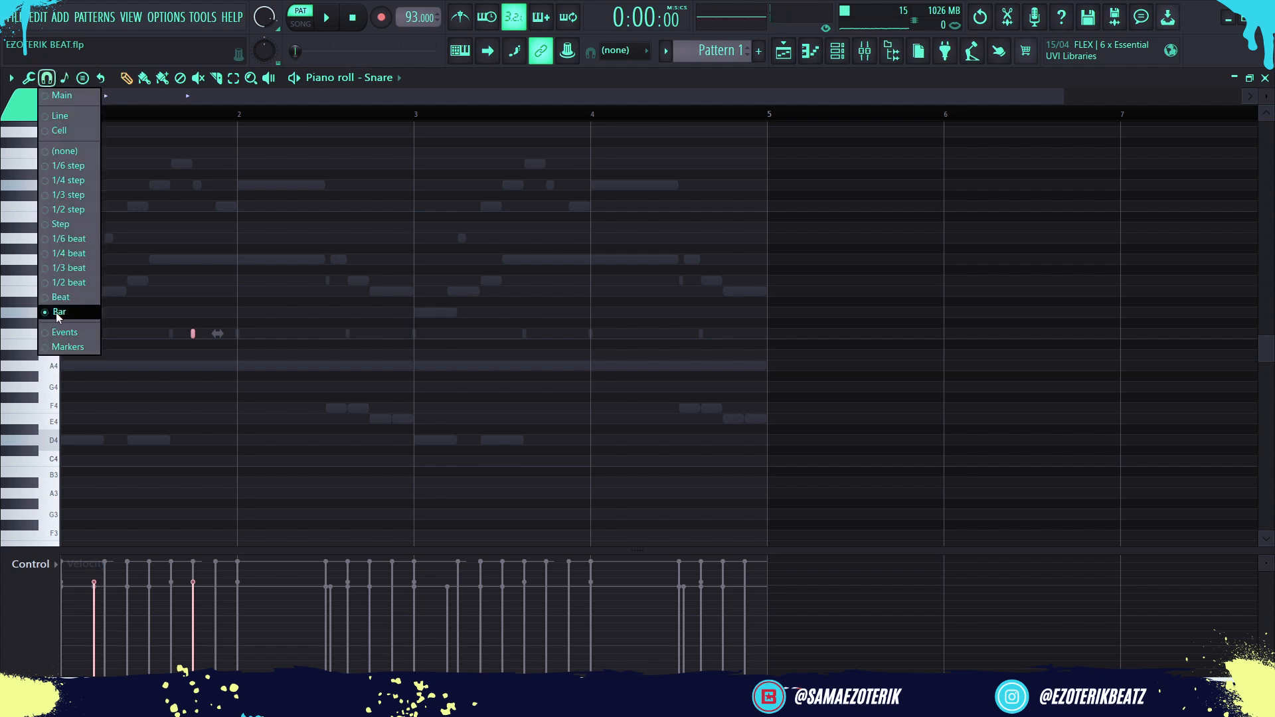
pyautogui.click(57, 313)
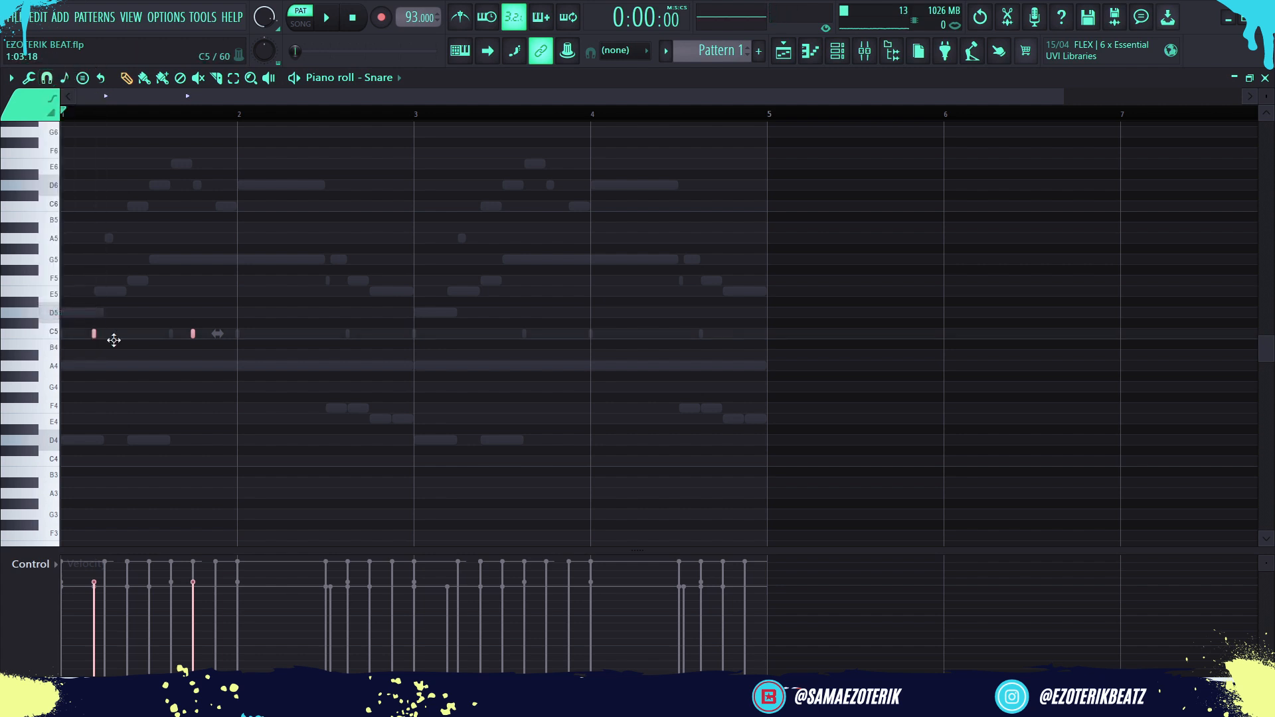
pyautogui.hotkey('ctrl', 'b')
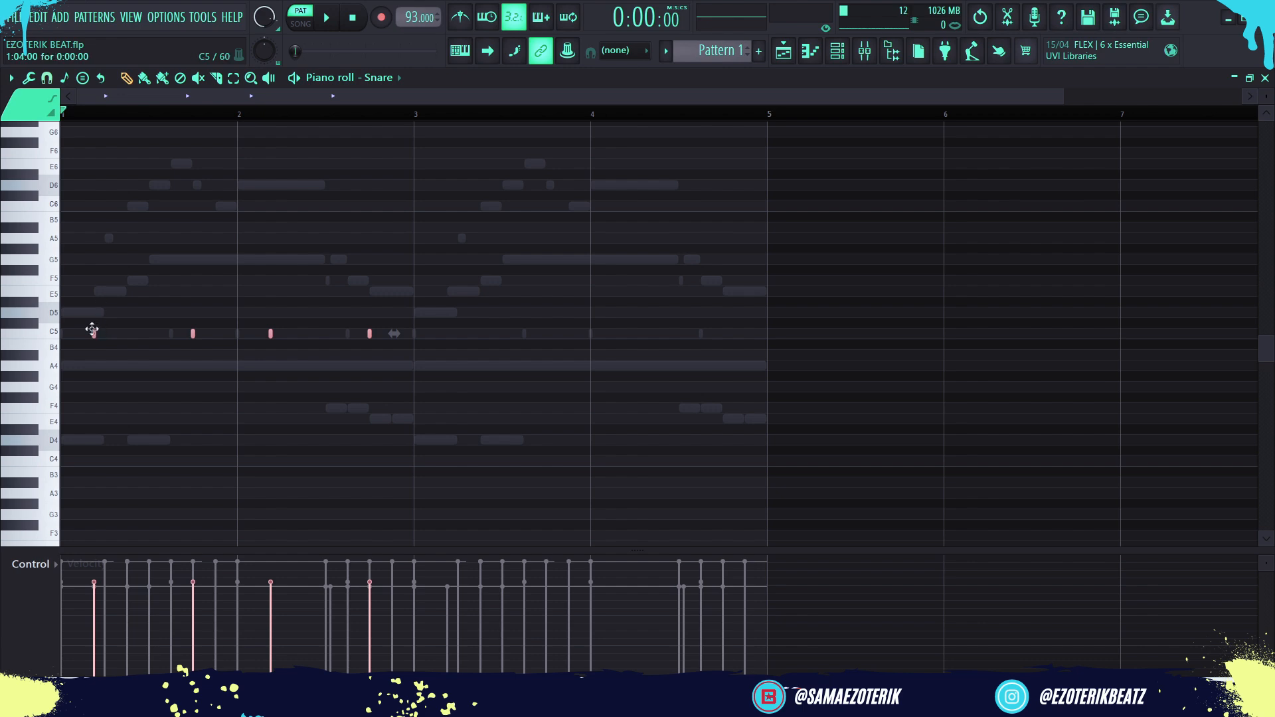
pyautogui.hotkey('ctrl', 'b')
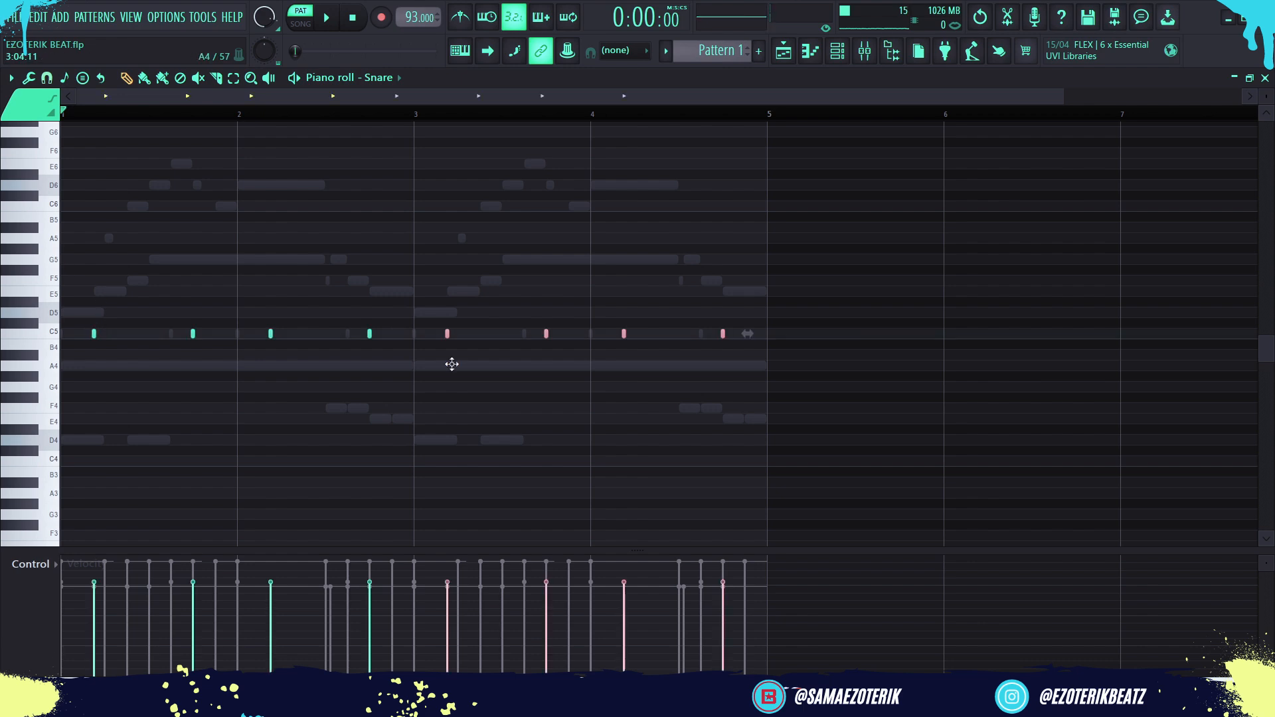
# Program the HH channel in the channel rack on steps 1, 4, 7, 9, 11 and 13
pyautogui.click(837, 51)
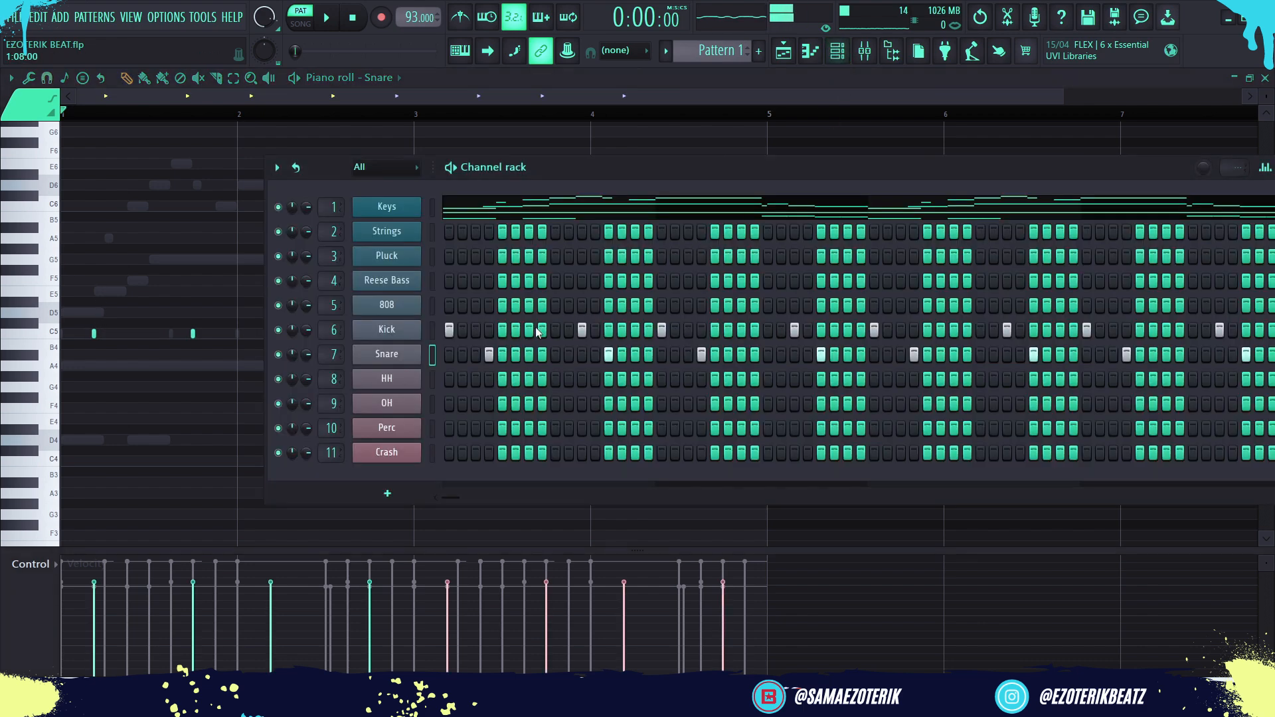
pyautogui.click(491, 379)
pyautogui.click(529, 379)
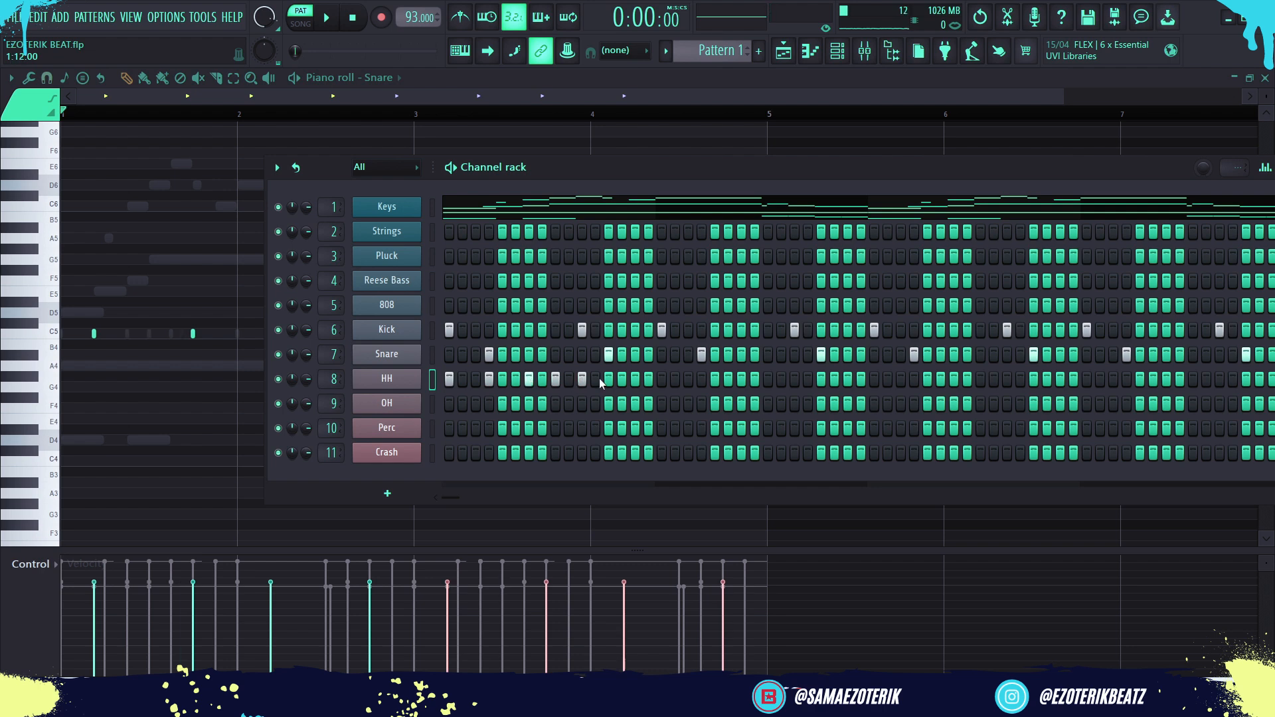
# Duplicate the one-bar HH pattern in its piano roll until it fills four bars
pyautogui.click(810, 52)
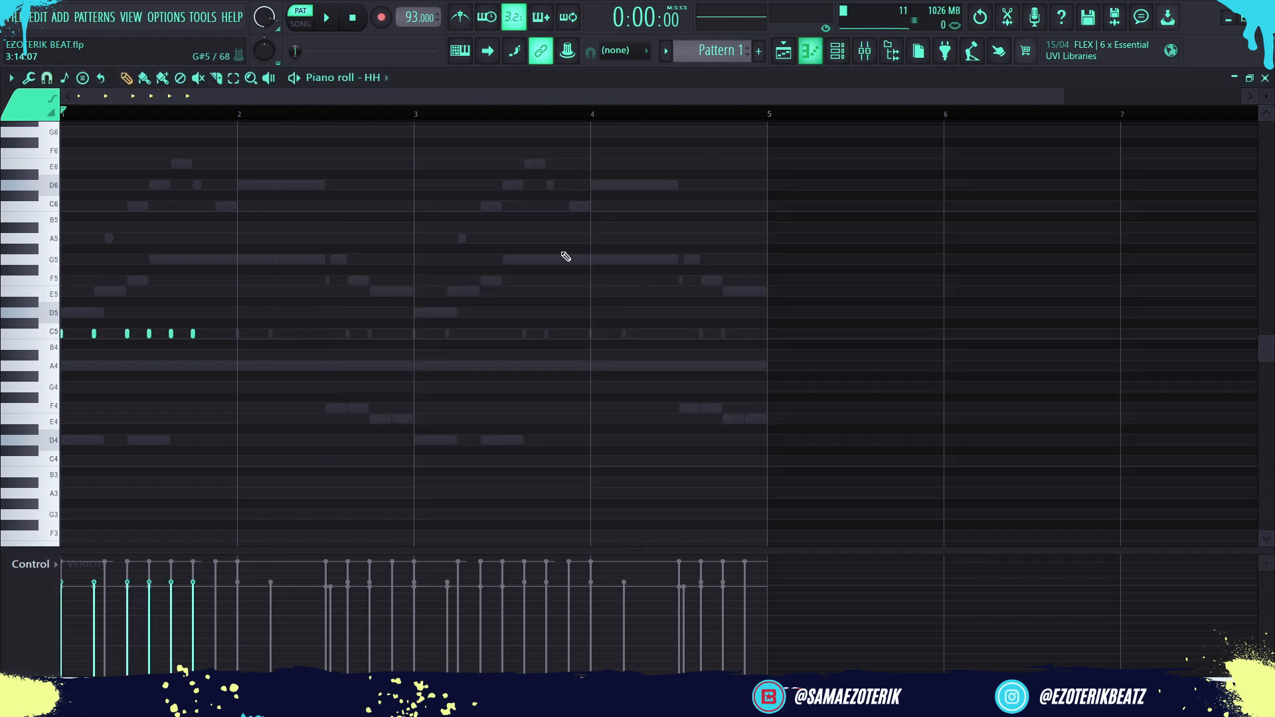
pyautogui.moveTo(348, 336); pyautogui.dragTo(64, 249)
pyautogui.hotkey('ctrl', 'b')
pyautogui.hotkey('ctrl', 'b')
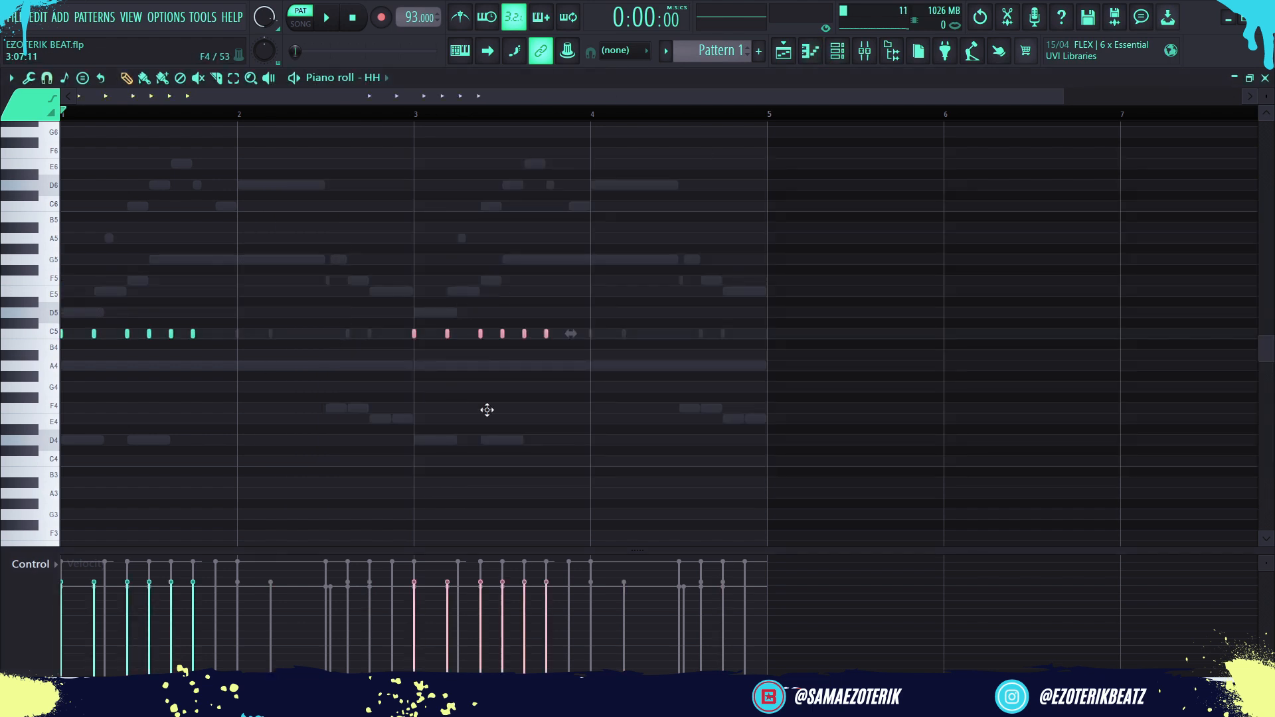
pyautogui.hotkey('ctrl', 'z')
pyautogui.hotkey('ctrl', 'a')
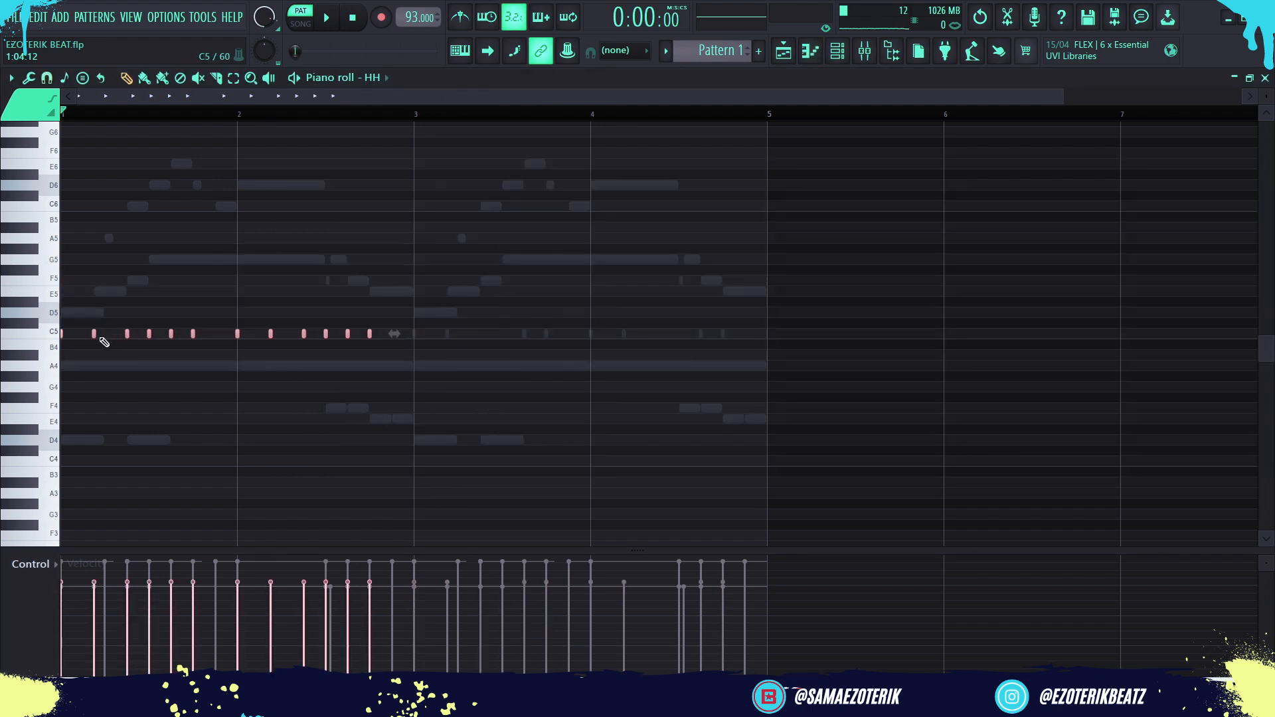
pyautogui.hotkey('ctrl', 'b')
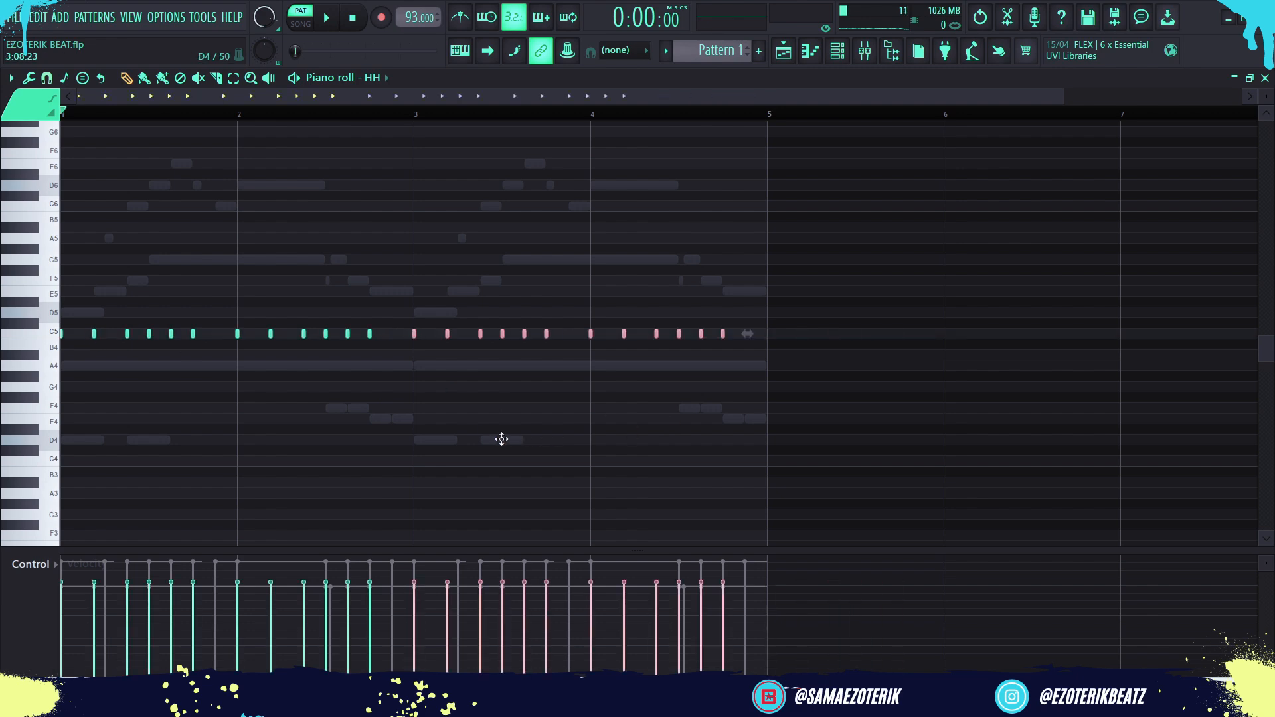
# Play the pattern briefly, and inspect the samples loaded on the Kick, Snare and HH channels
pyautogui.click(837, 51)
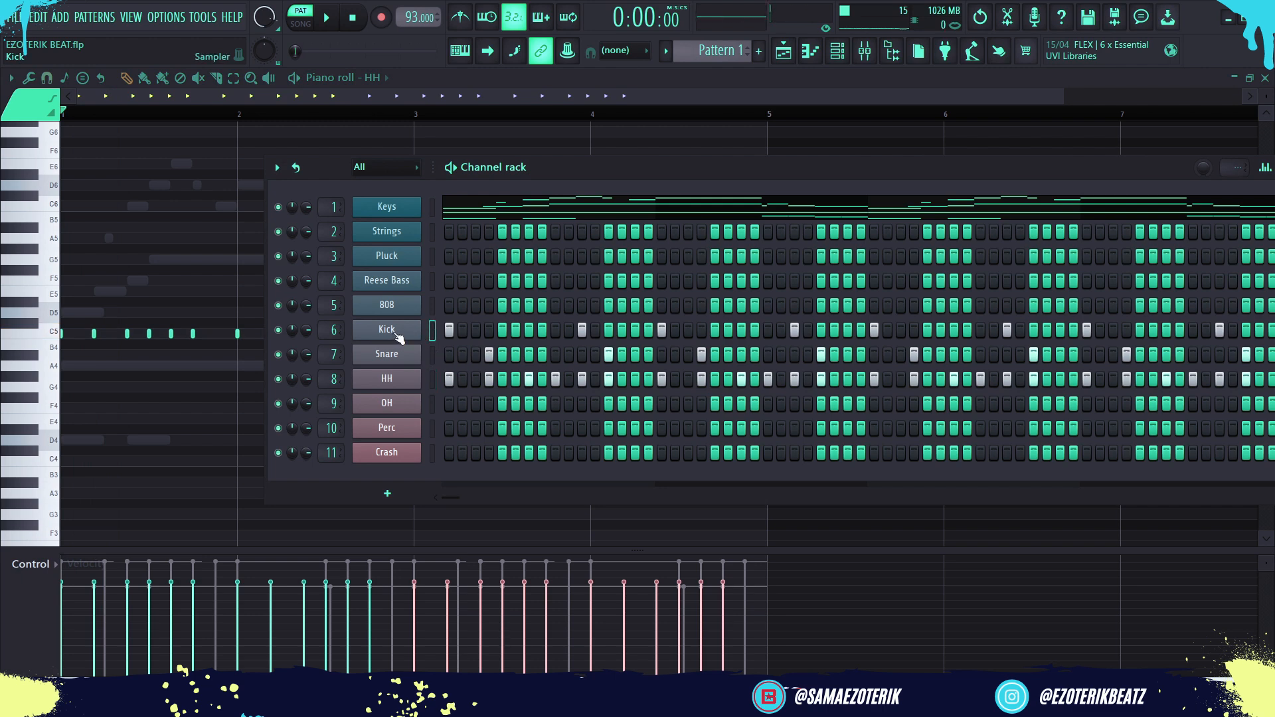
pyautogui.press('space')
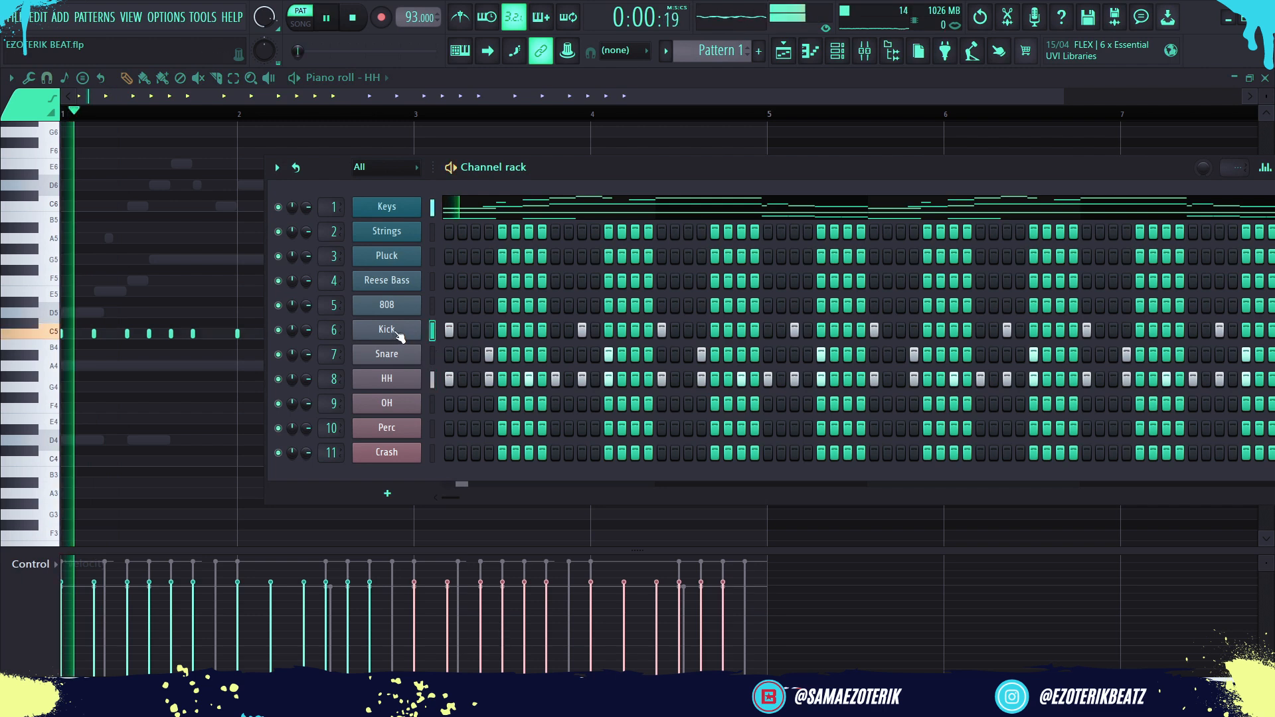
pyautogui.click(399, 335)
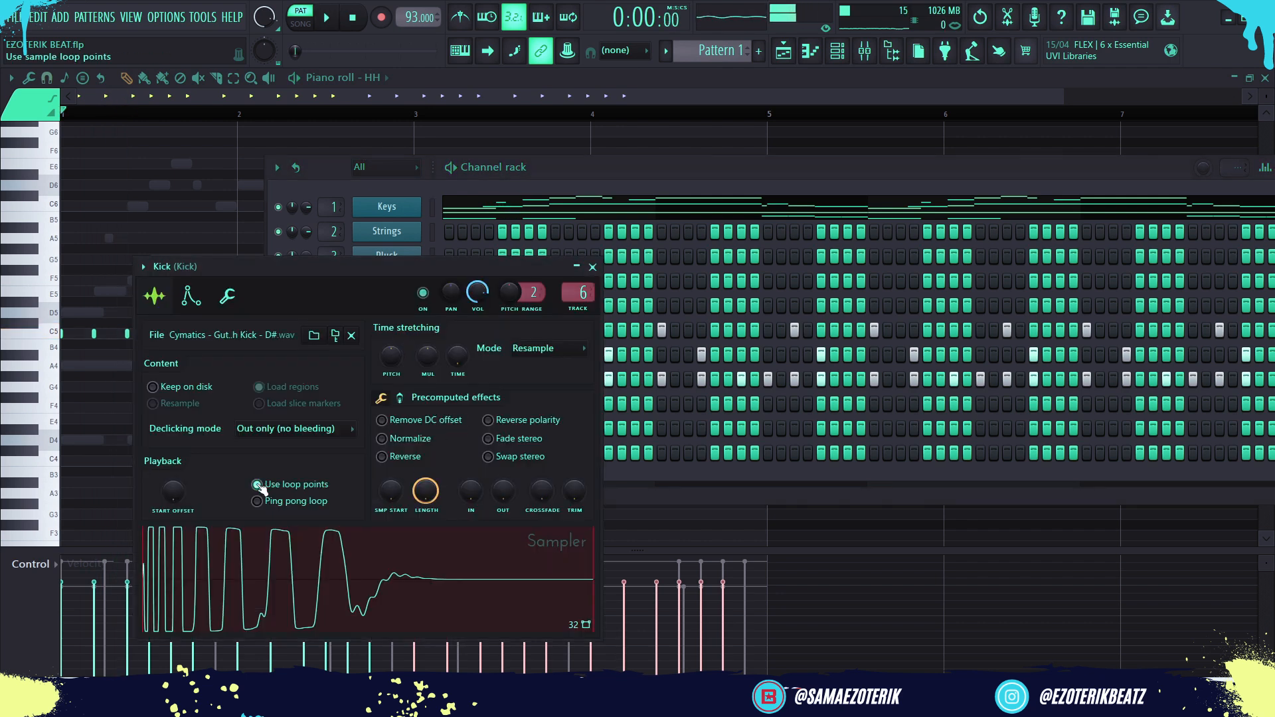
pyautogui.click(594, 266)
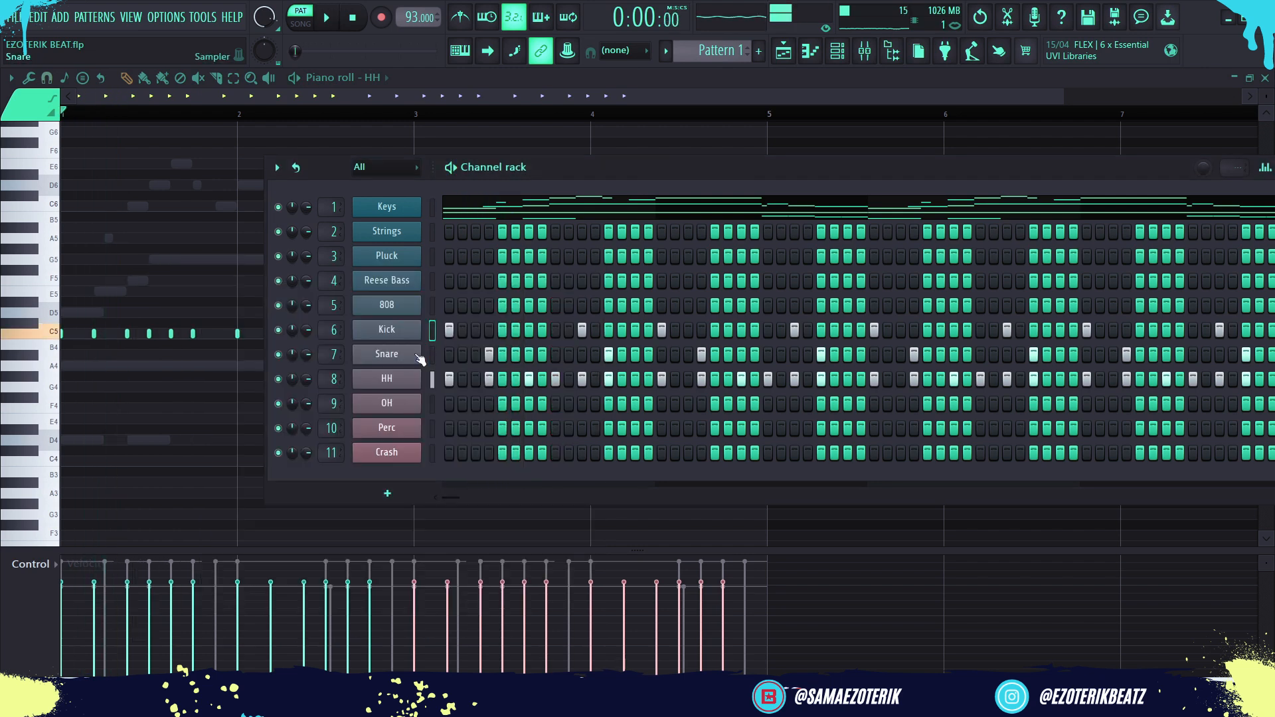
pyautogui.click(417, 356)
pyautogui.click(613, 289)
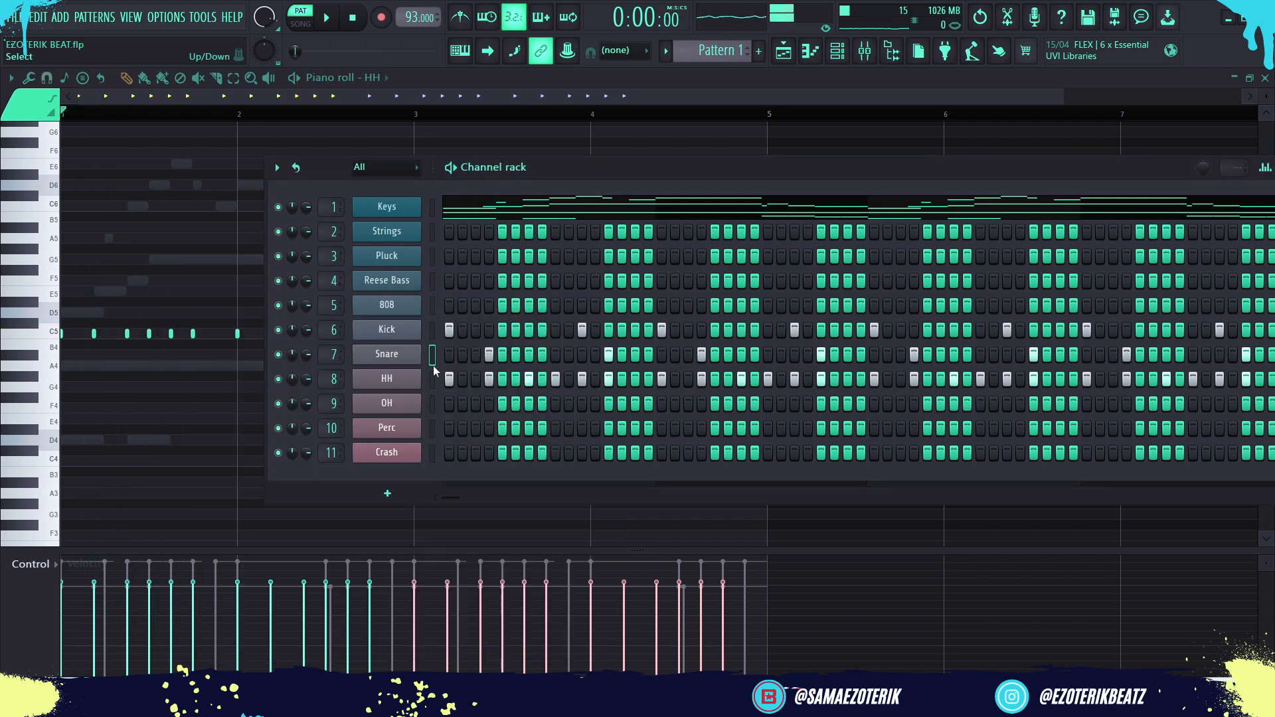
pyautogui.click(387, 389)
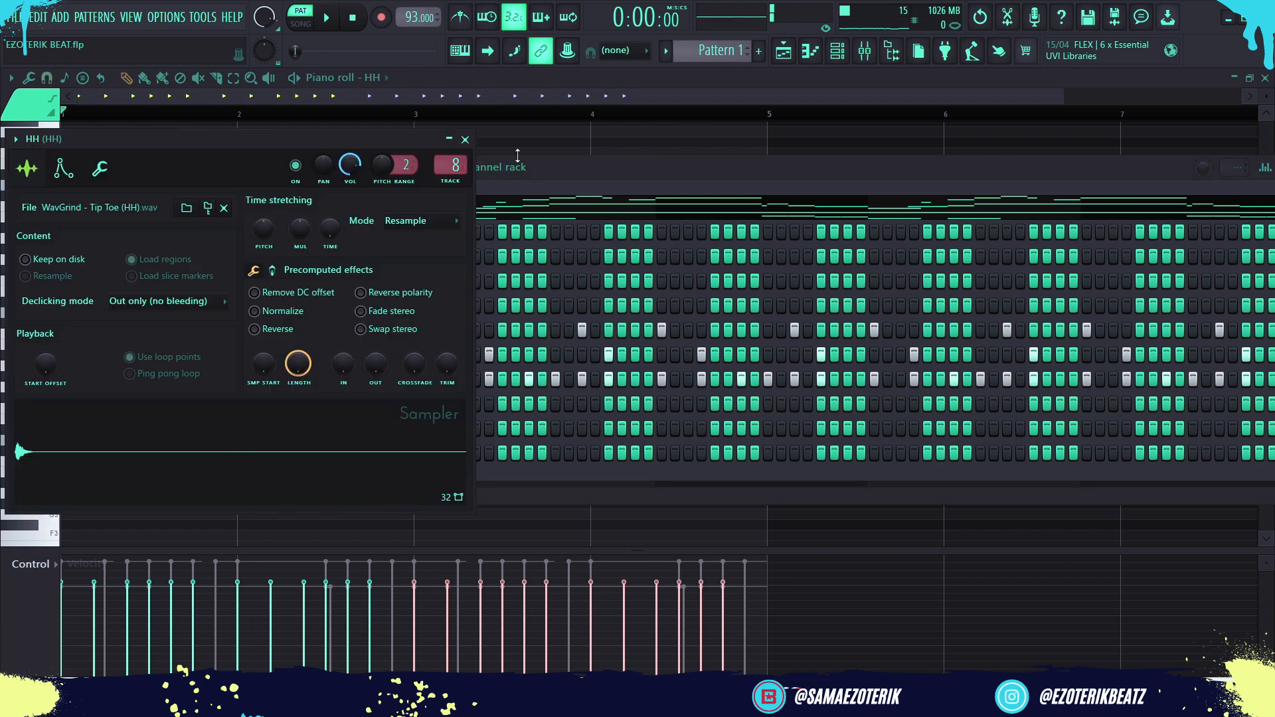
pyautogui.click(464, 139)
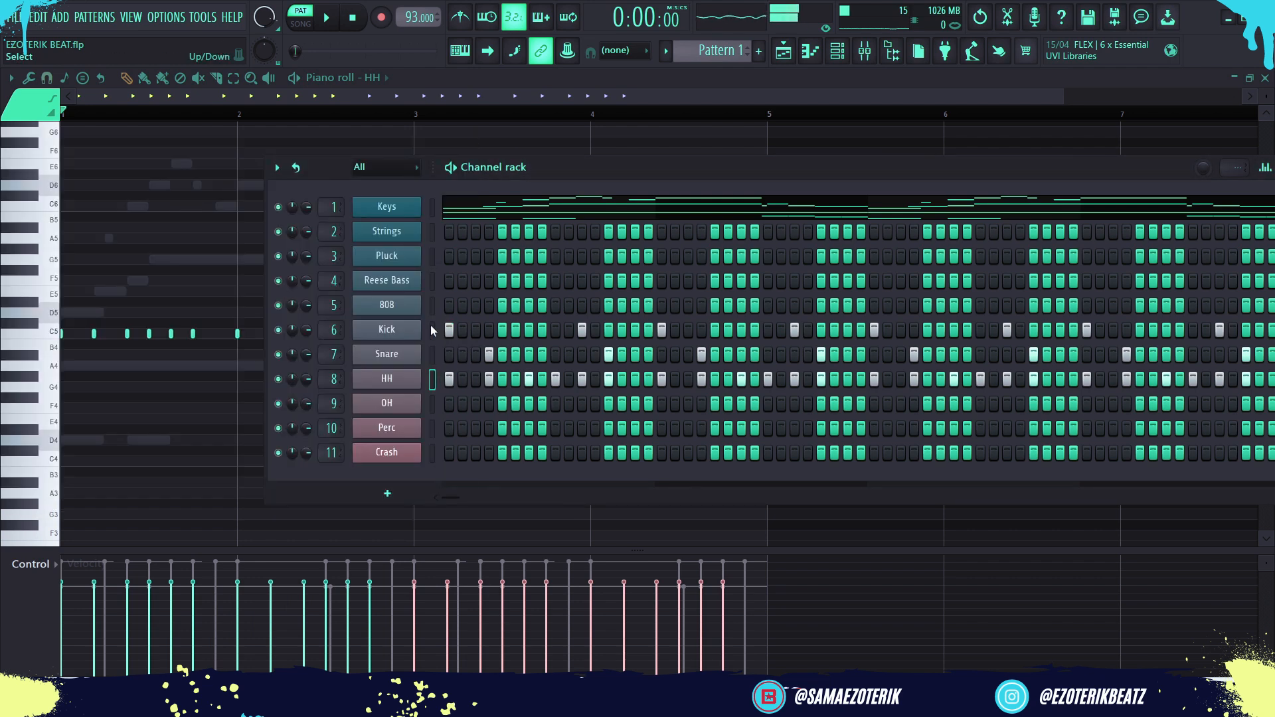
# Check the Cut itself setting on the Kick, Snare and 808 channels
pyautogui.rightClick(389, 333)
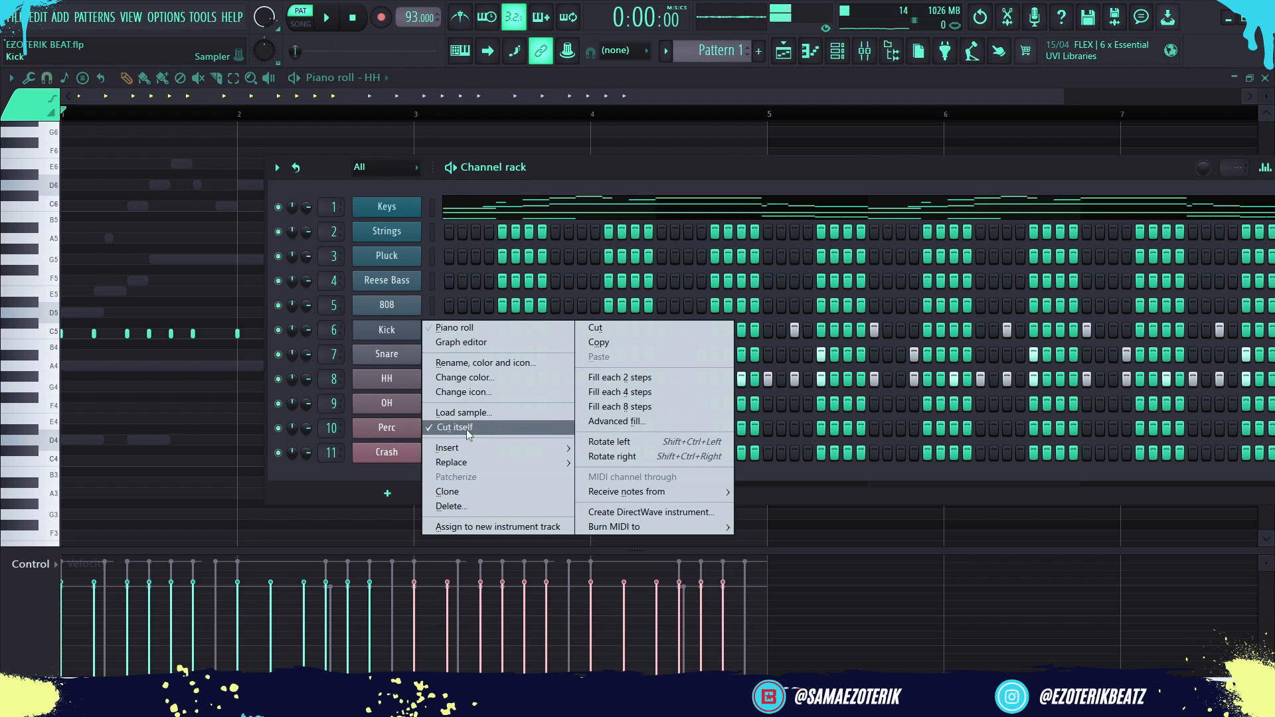
pyautogui.rightClick(381, 357)
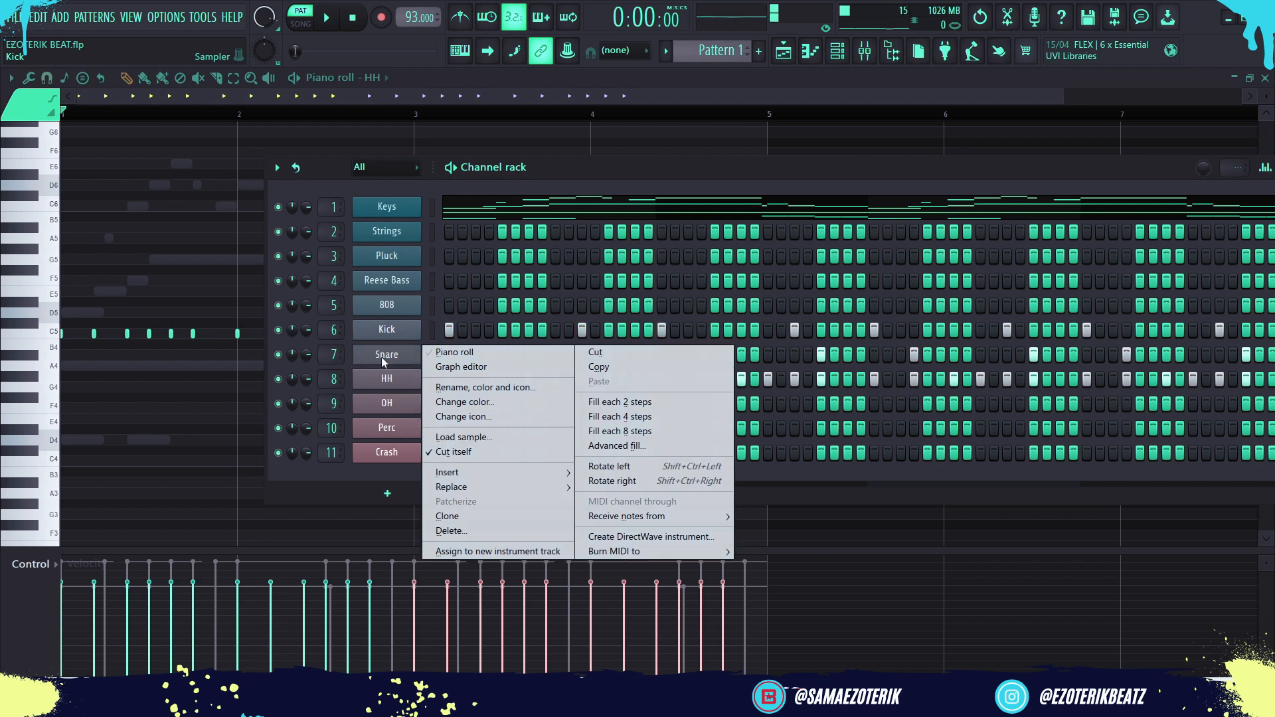
pyautogui.rightClick(383, 302)
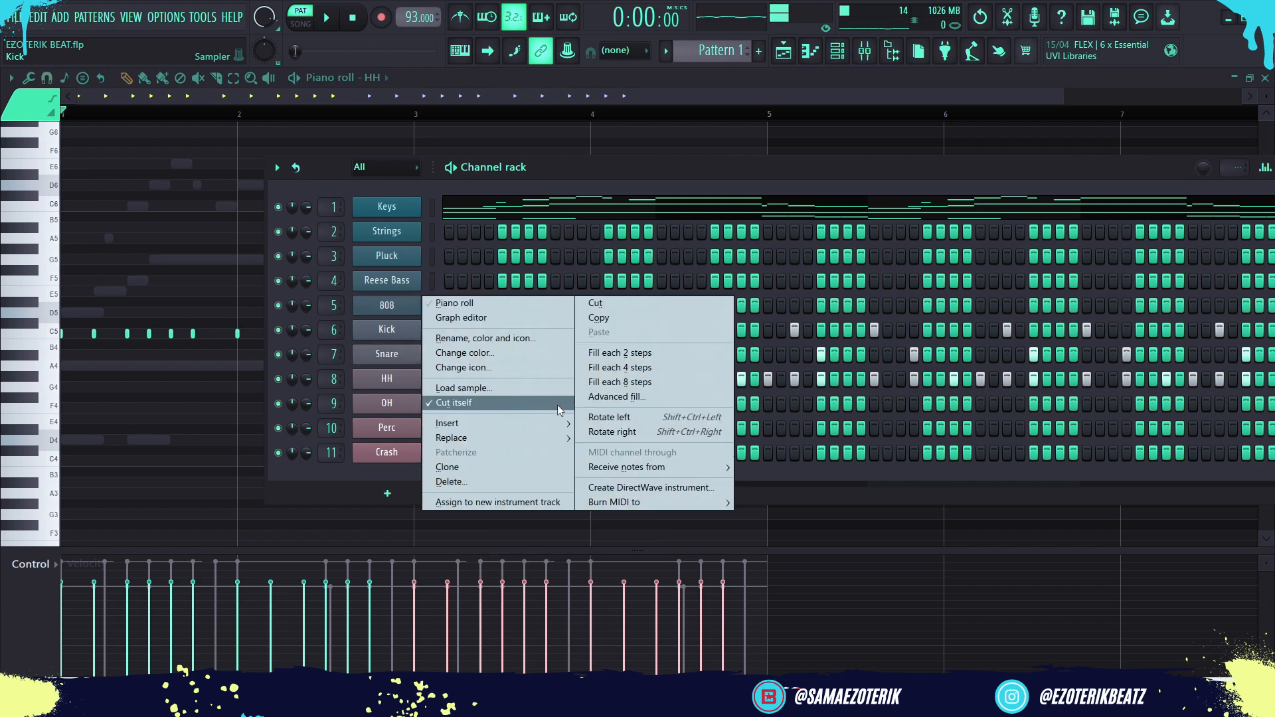
pyautogui.click(725, 300)
# Play the pattern to hear the melody with the drums, bringing the whole channel rack into view
pyautogui.press('space')
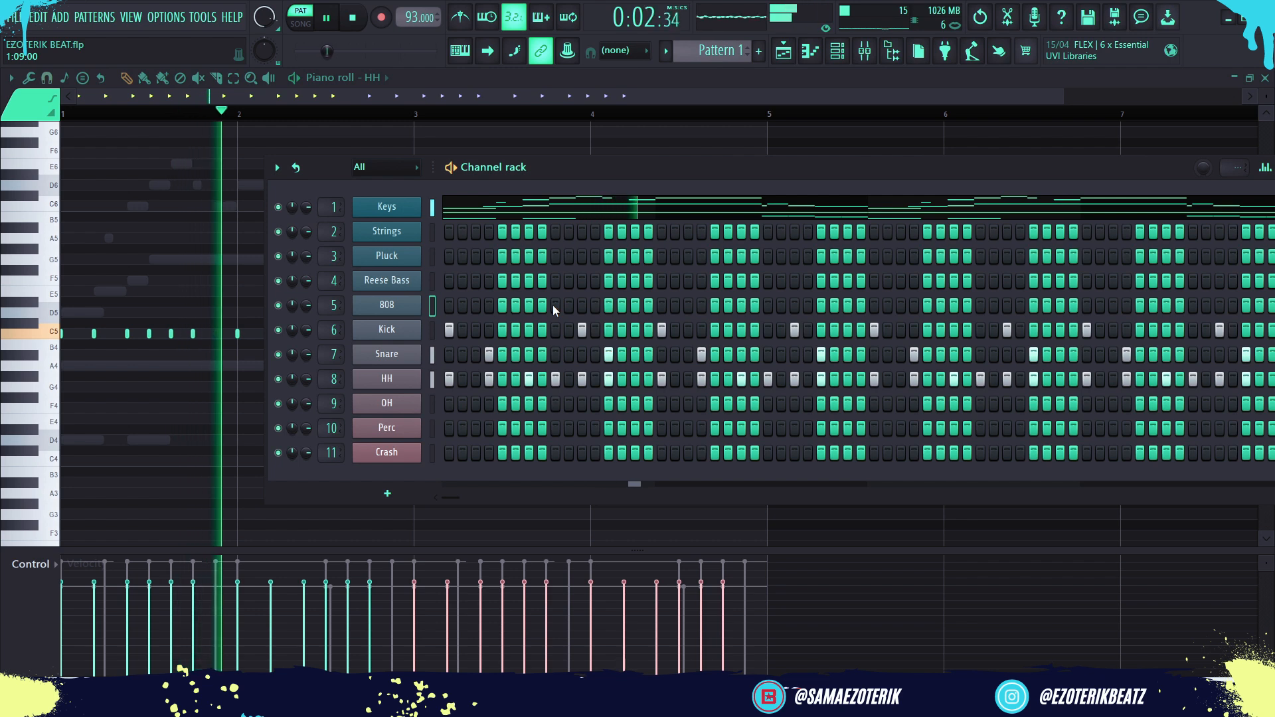
pyautogui.press('XF86AudioRaiseVolume')
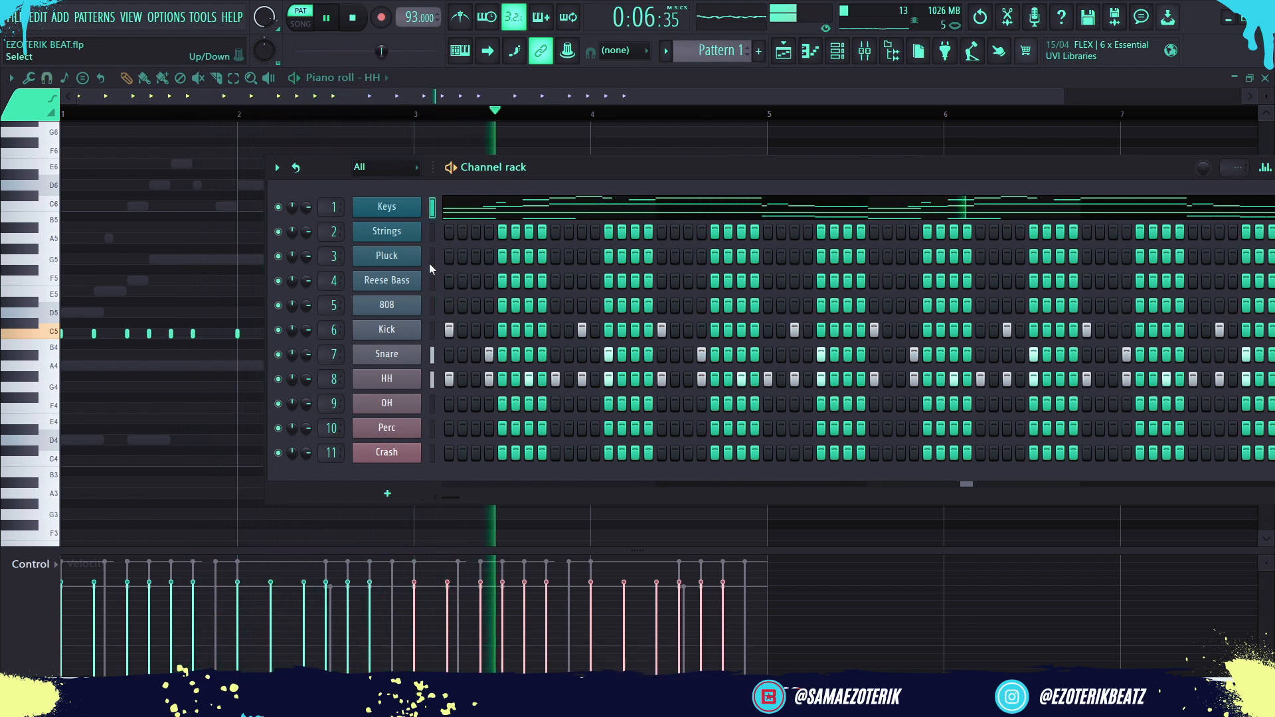
pyautogui.moveTo(575, 163); pyautogui.dragTo(489, 161)
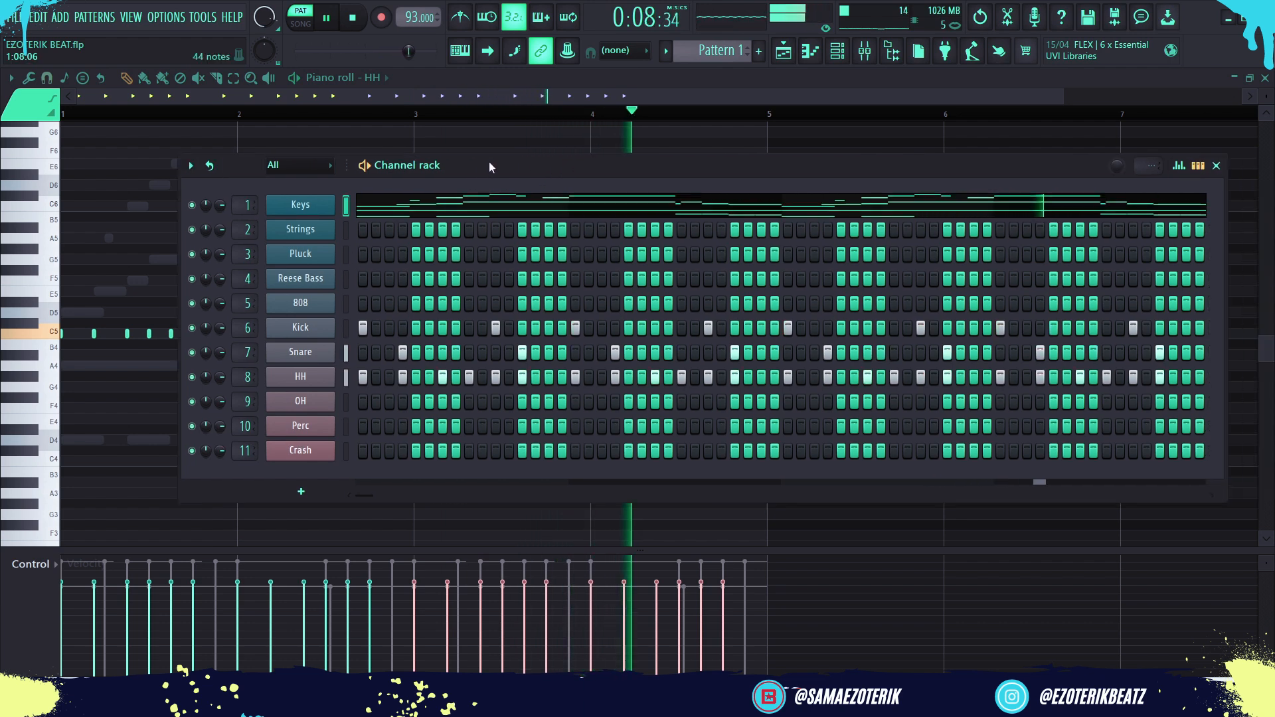
pyautogui.press('space')
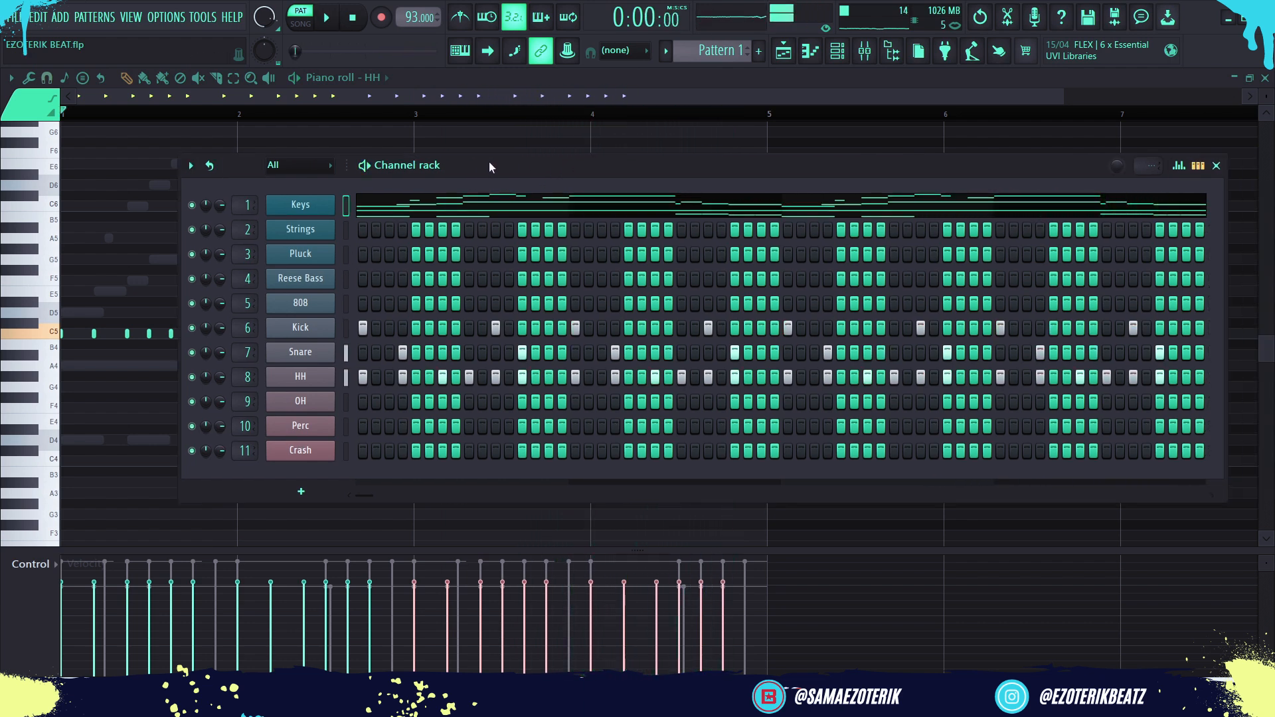
# Play the melody in the Keys piano roll and select its lowest notes, D4 and E4, to examine the bass line
pyautogui.click(345, 230)
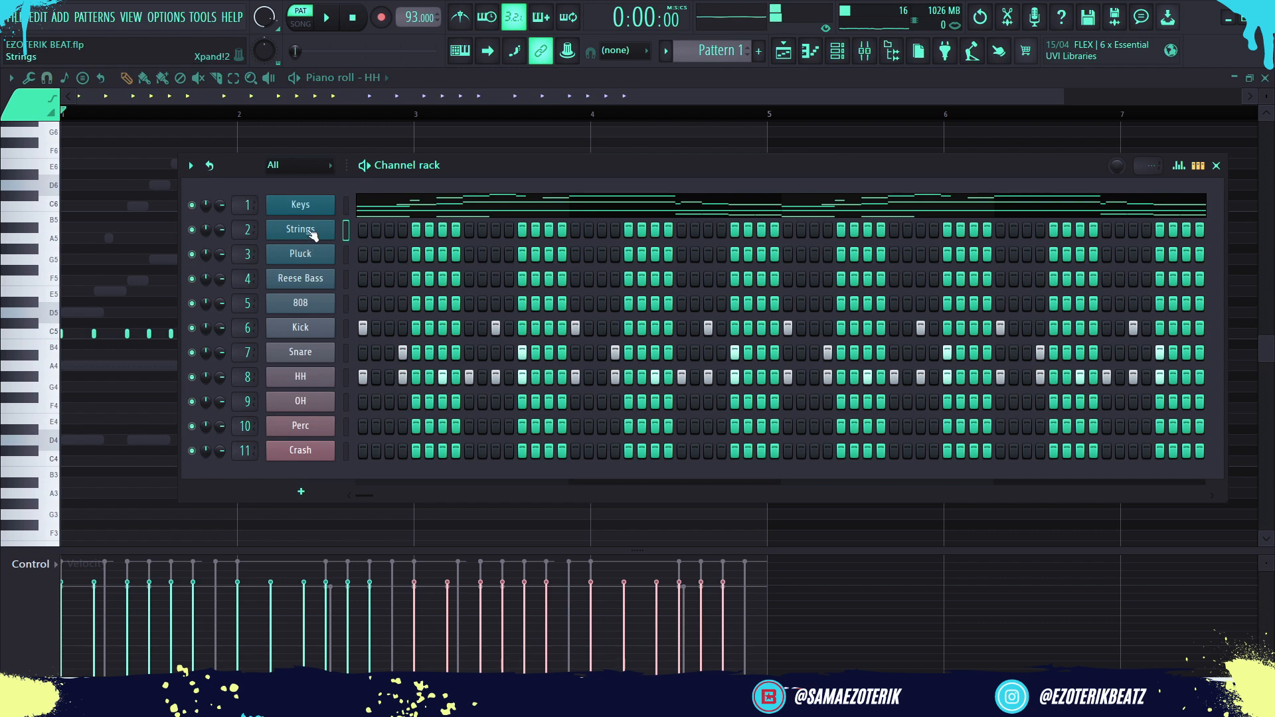
pyautogui.click(345, 280)
pyautogui.click(347, 203)
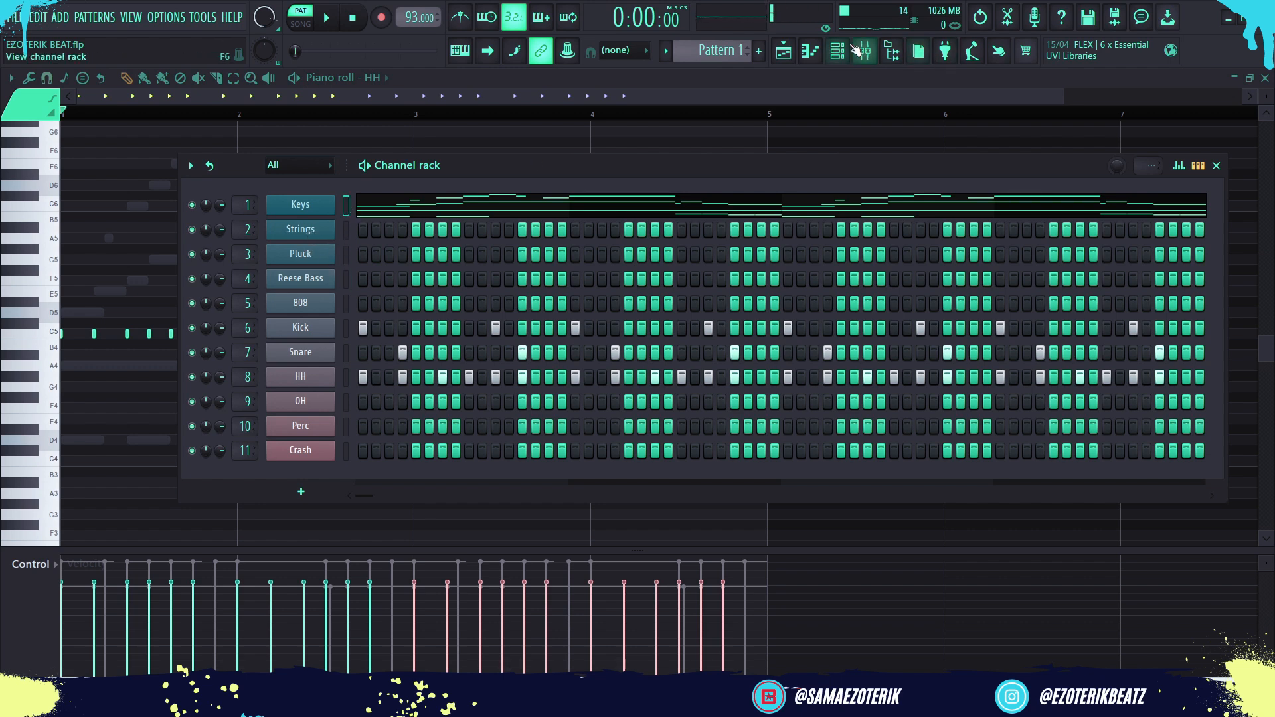
pyautogui.click(811, 51)
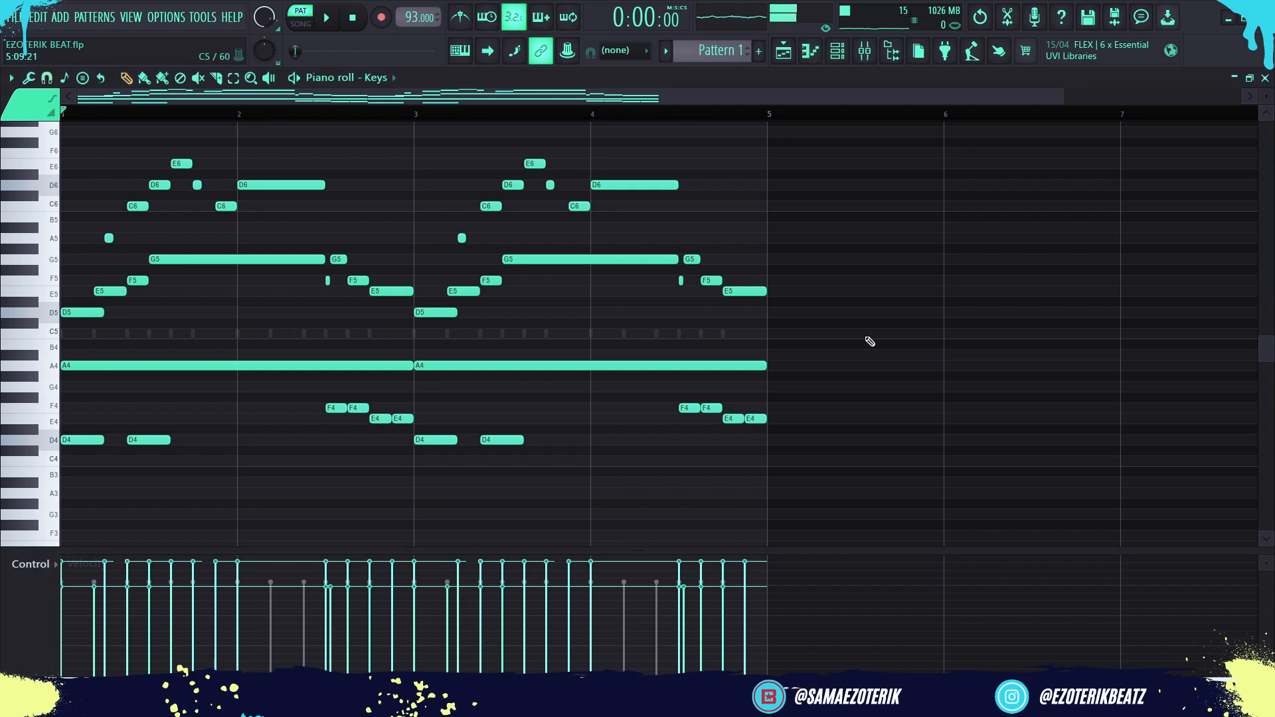
pyautogui.press('space')
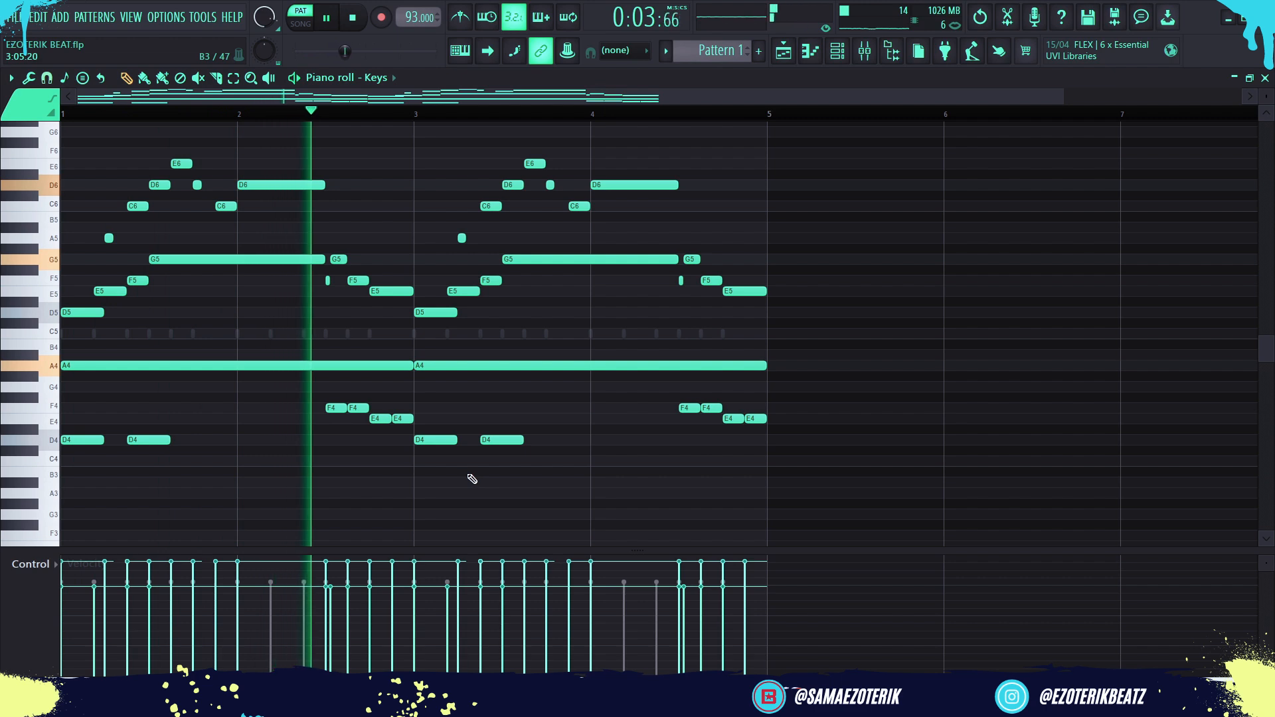
pyautogui.press('space')
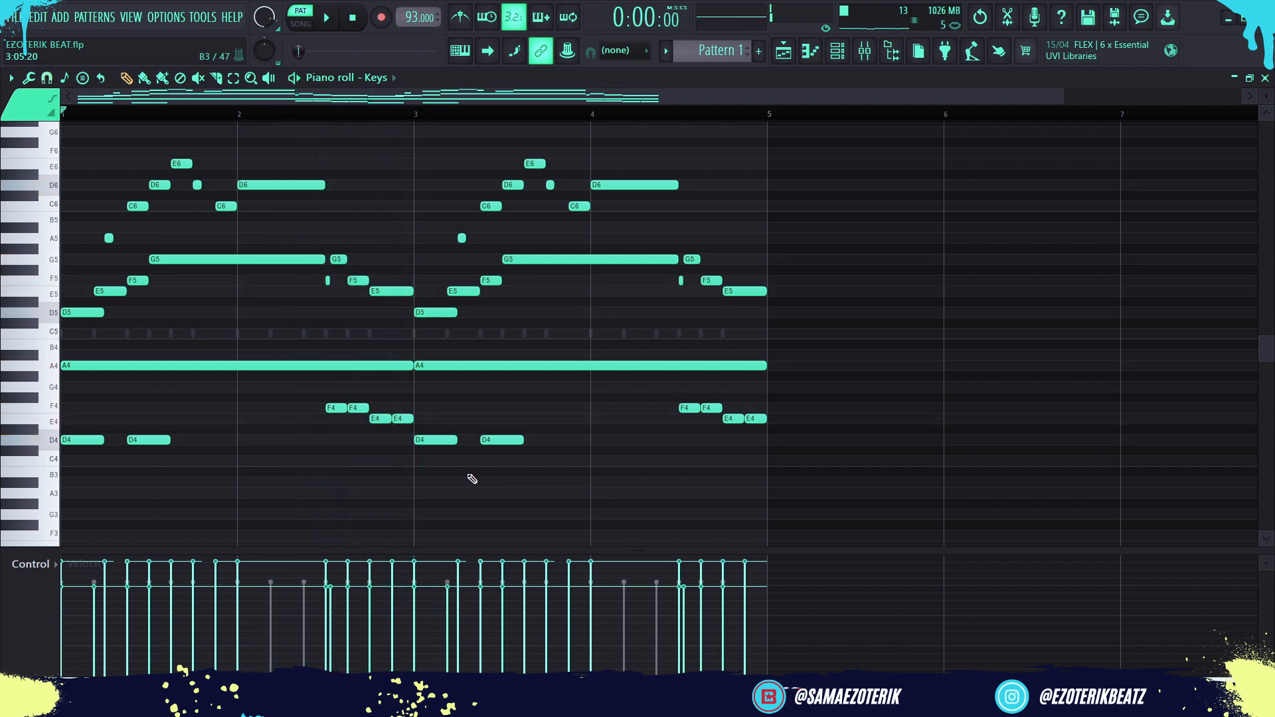
pyautogui.press('space')
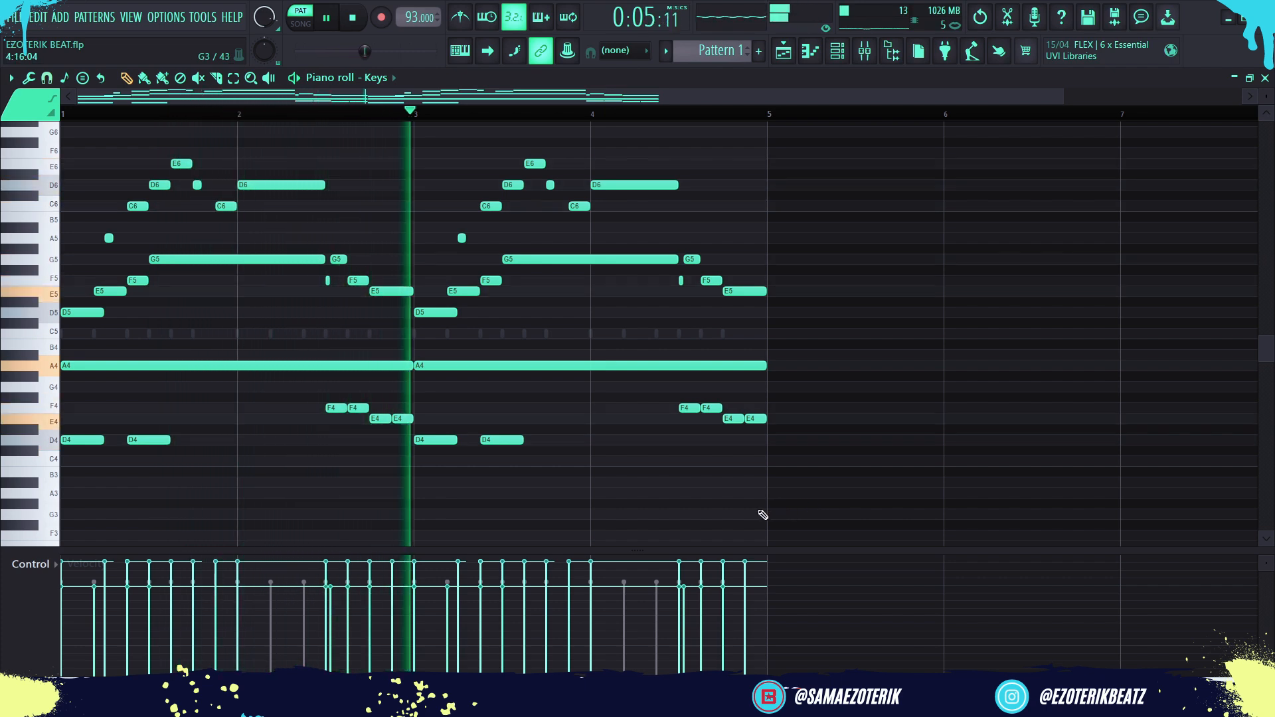
pyautogui.press('space')
pyautogui.moveTo(840, 487); pyautogui.dragTo(57, 418)
# Copy the four-bar Kick pattern and paste it into the 808 channel
pyautogui.click(831, 64)
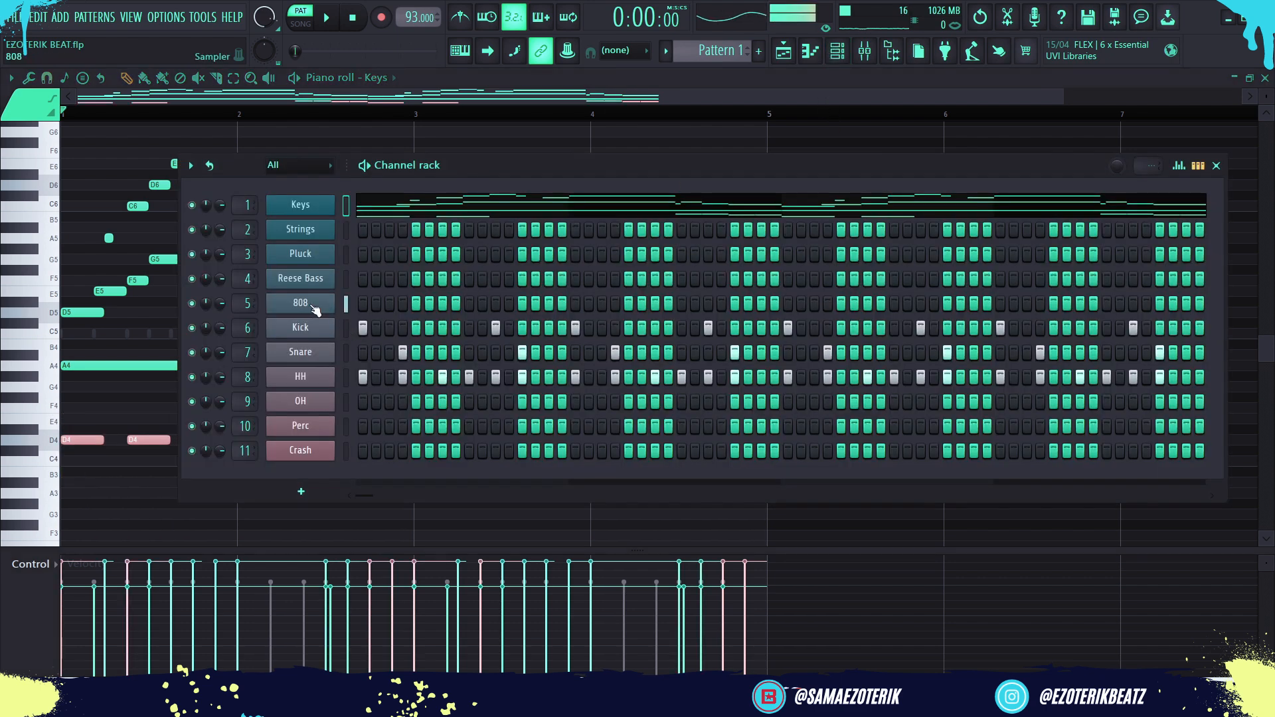
pyautogui.click(346, 328)
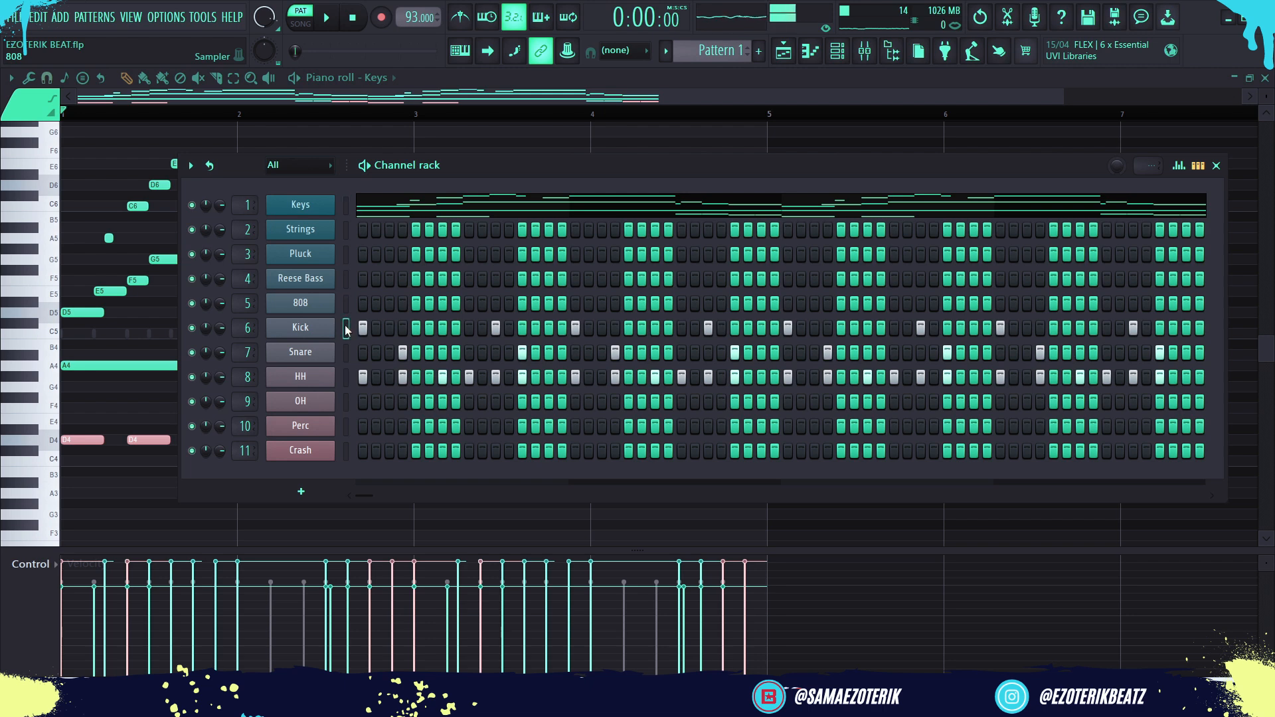
pyautogui.hotkey('ctrl', 'c')
pyautogui.hotkey('ctrl', 'v')
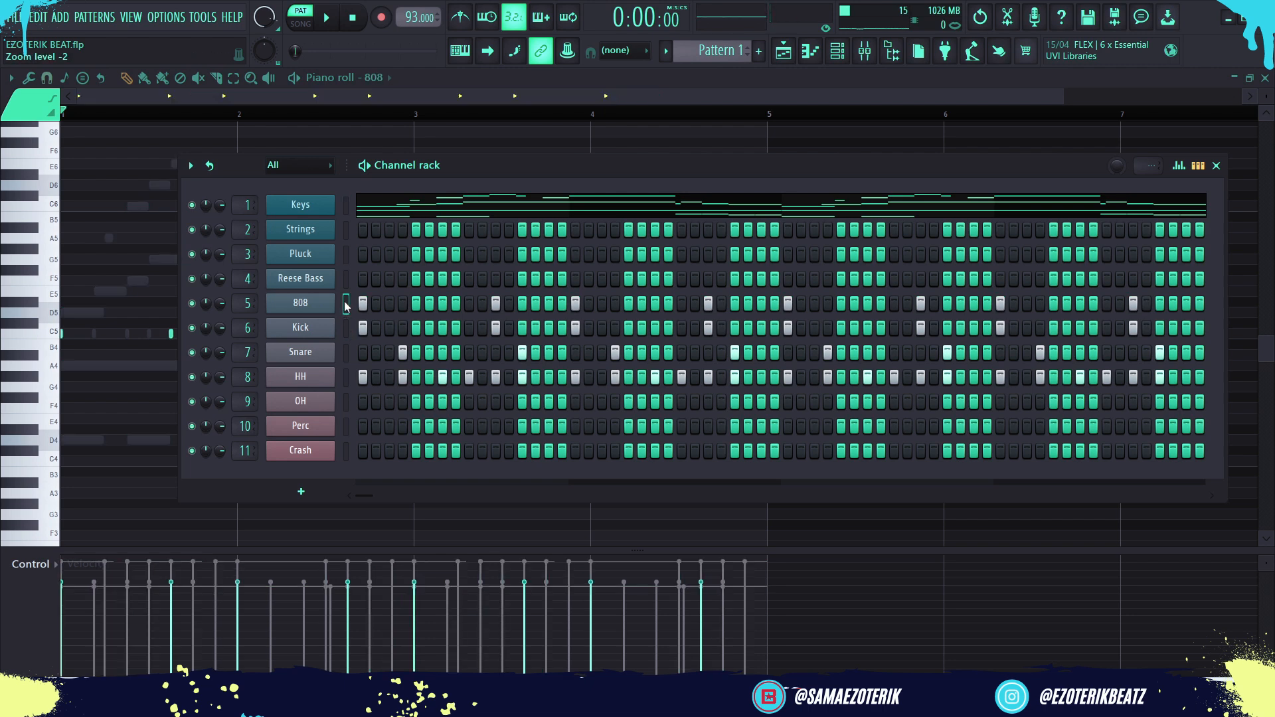
# In the 808 piano roll, select all the C5 notes and extend each one to meet the next
pyautogui.click(837, 50)
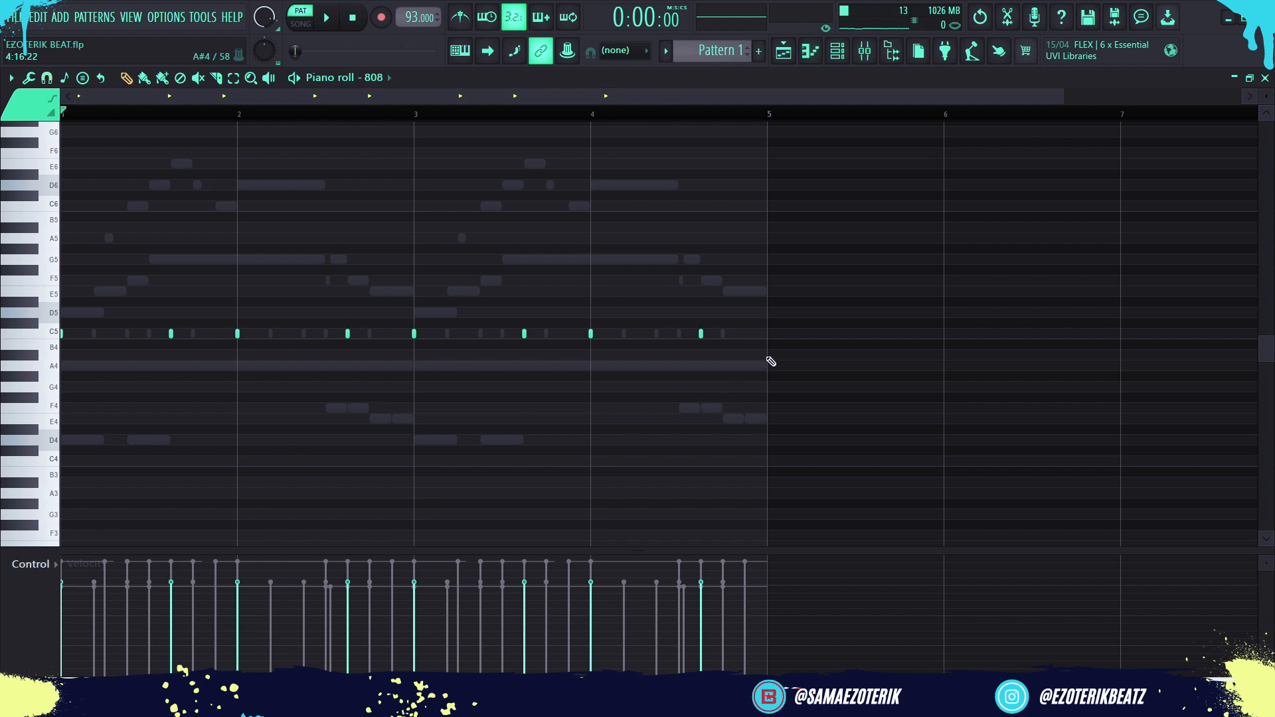
pyautogui.moveTo(767, 359); pyautogui.dragTo(58, 293)
pyautogui.hotkey('ctrl', 'l')
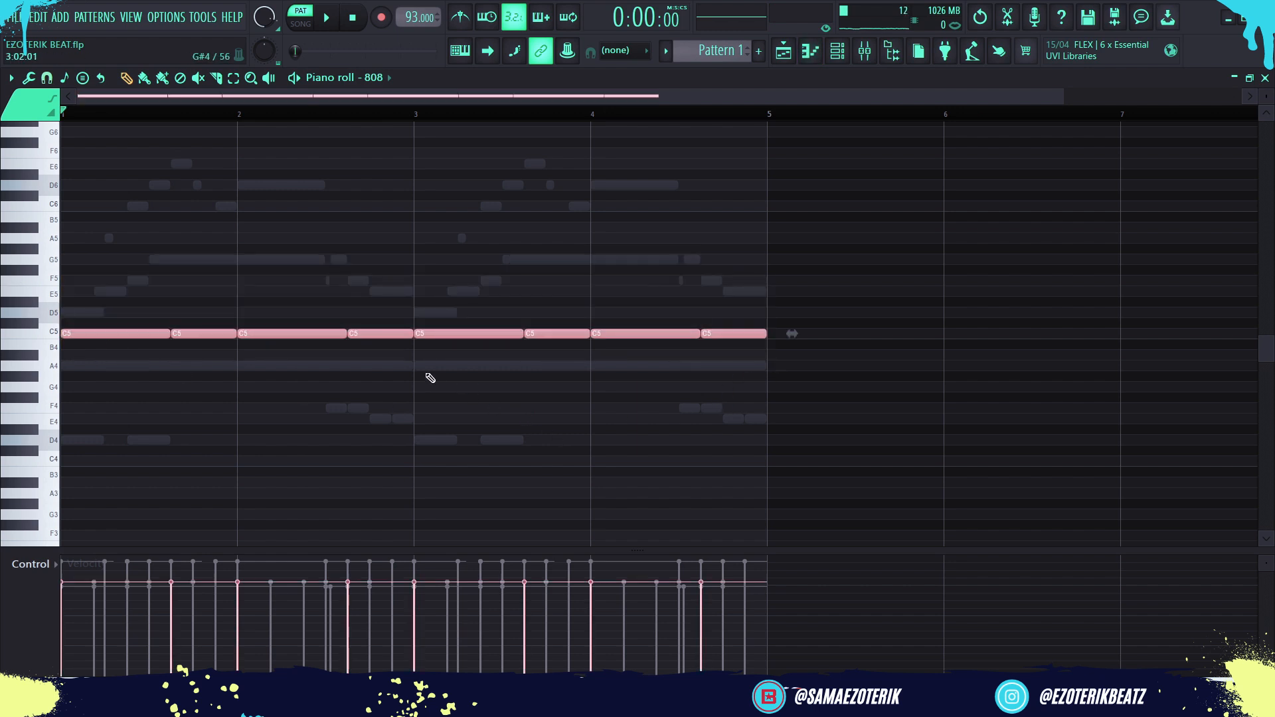
# Transpose all the selected 808 notes down to D4
pyautogui.press('Down')
pyautogui.press('Down')
pyautogui.press('Down')
pyautogui.press('Down')
pyautogui.press('Down')
pyautogui.press('Down')
pyautogui.press('Down')
pyautogui.press('Down')
pyautogui.press('Down')
pyautogui.press('Down')
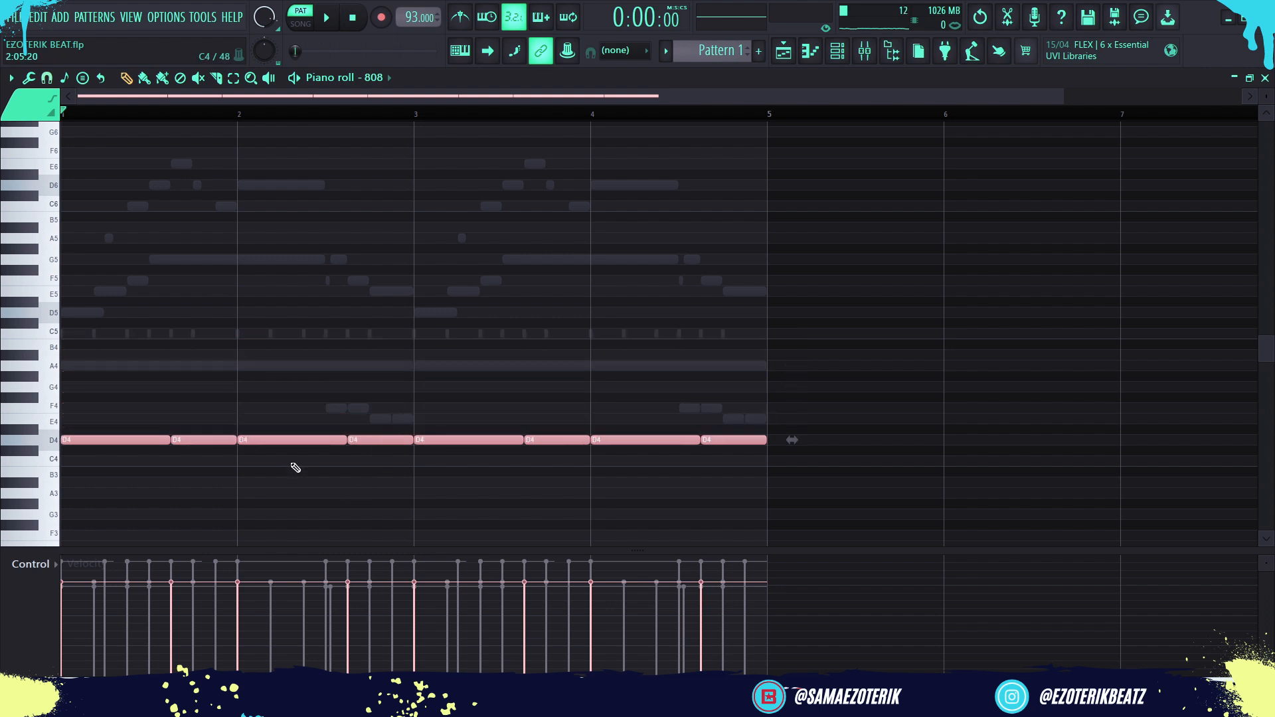
# Raise the last 808 note of bar 2 and the last one of bar 4 to F4
pyautogui.hotkey('ctrl', 'd')
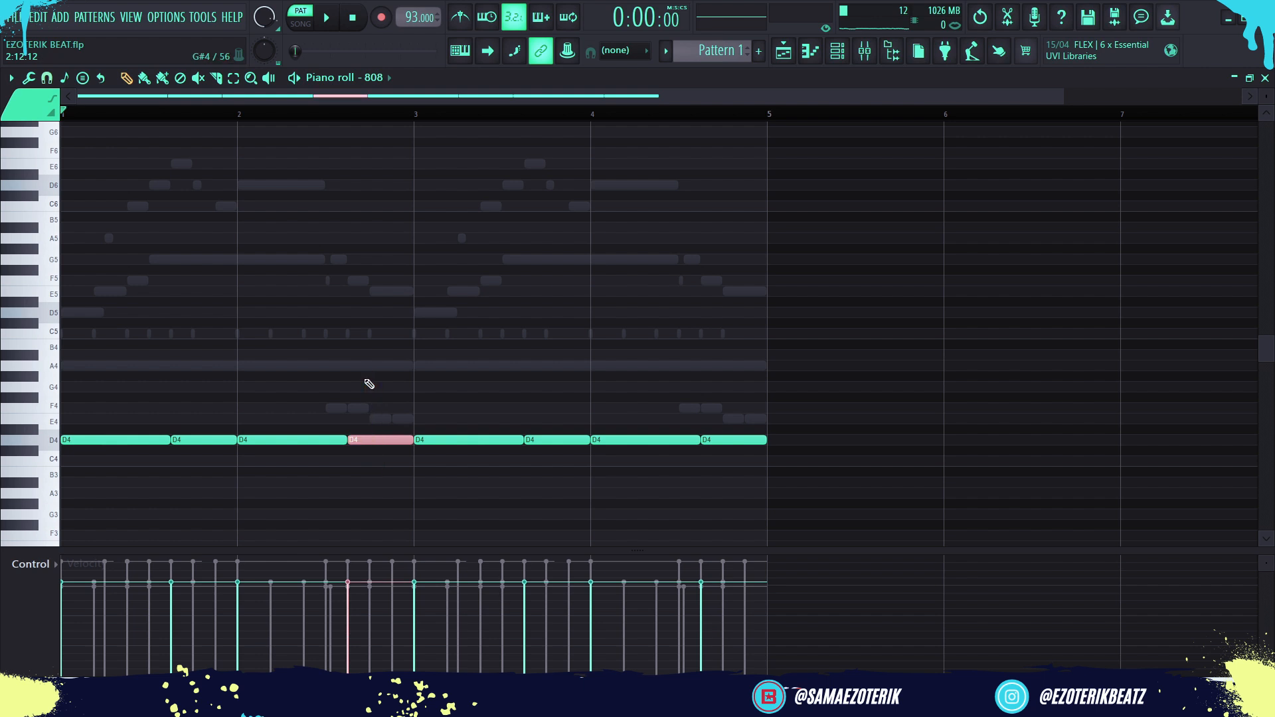
pyautogui.press('Up')
pyautogui.press('Up')
pyautogui.press('Up')
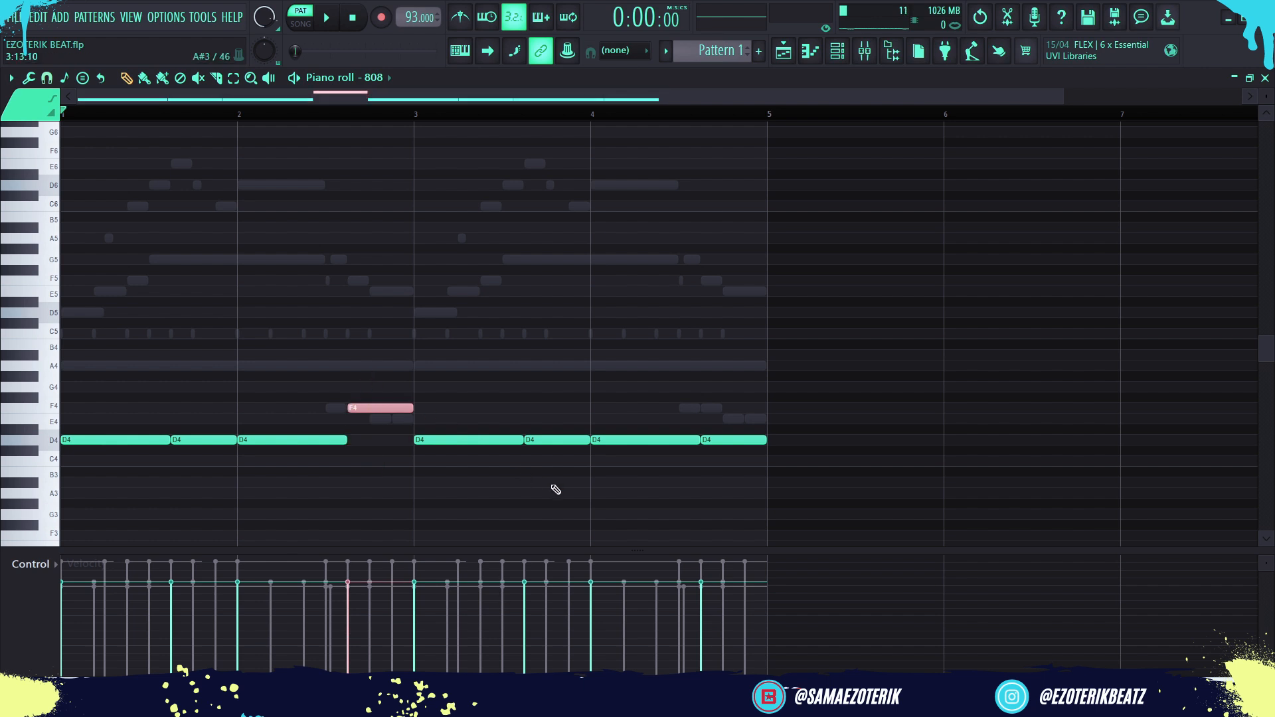
pyautogui.moveTo(735, 472); pyautogui.dragTo(688, 372)
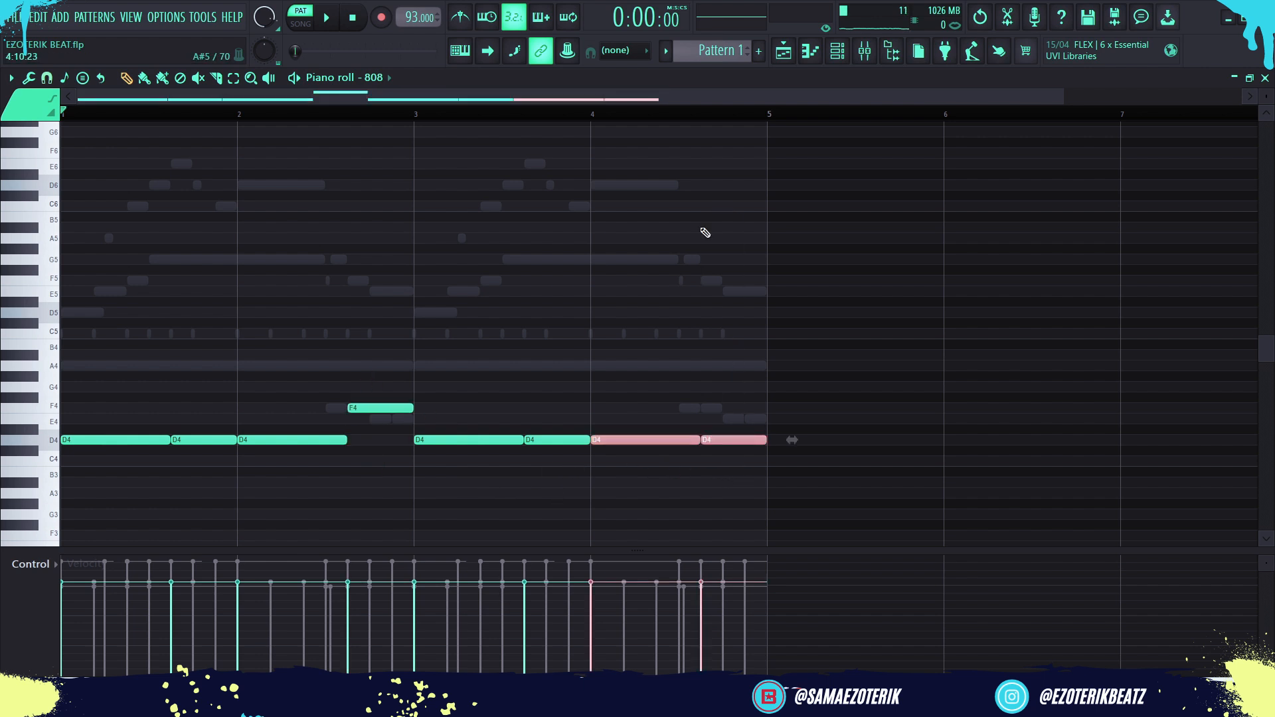
pyautogui.moveTo(749, 495); pyautogui.dragTo(735, 405)
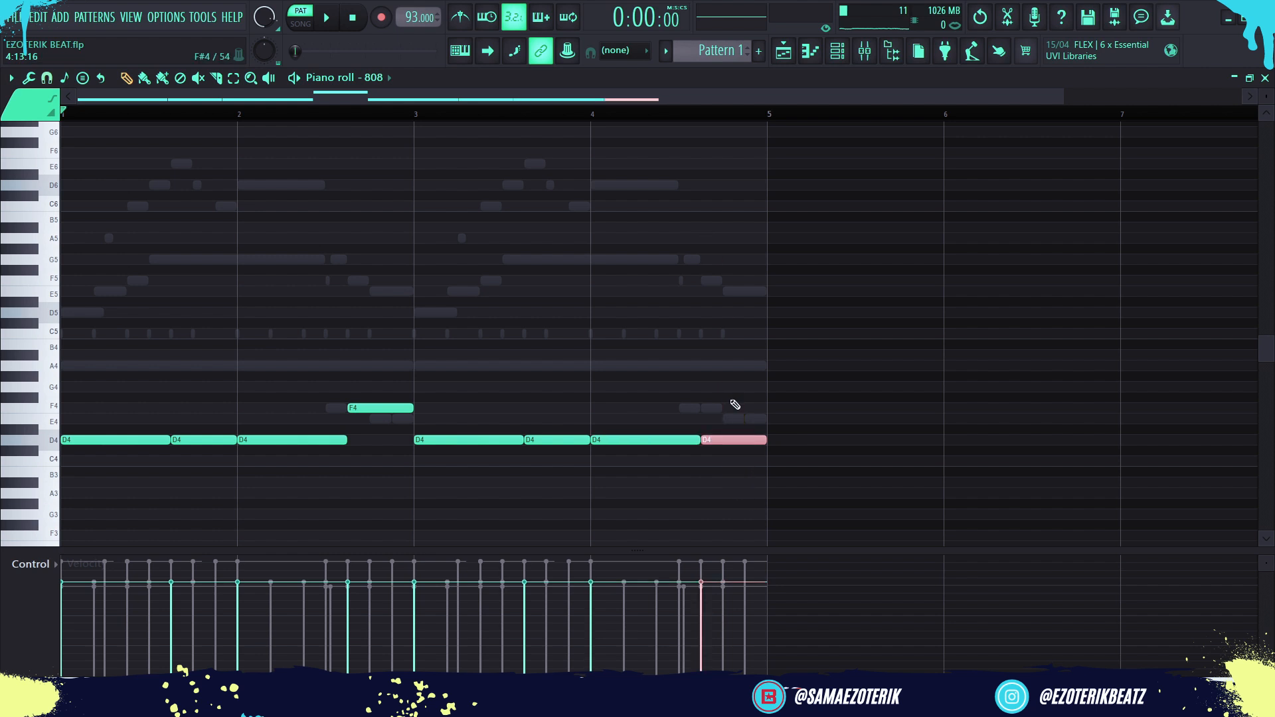
pyautogui.press('Up')
pyautogui.press('Up')
pyautogui.press('Up')
# Shift the whole 808 line up one octave to D5 and F5, and play it with the pattern
pyautogui.moveTo(817, 517); pyautogui.dragTo(7, 239)
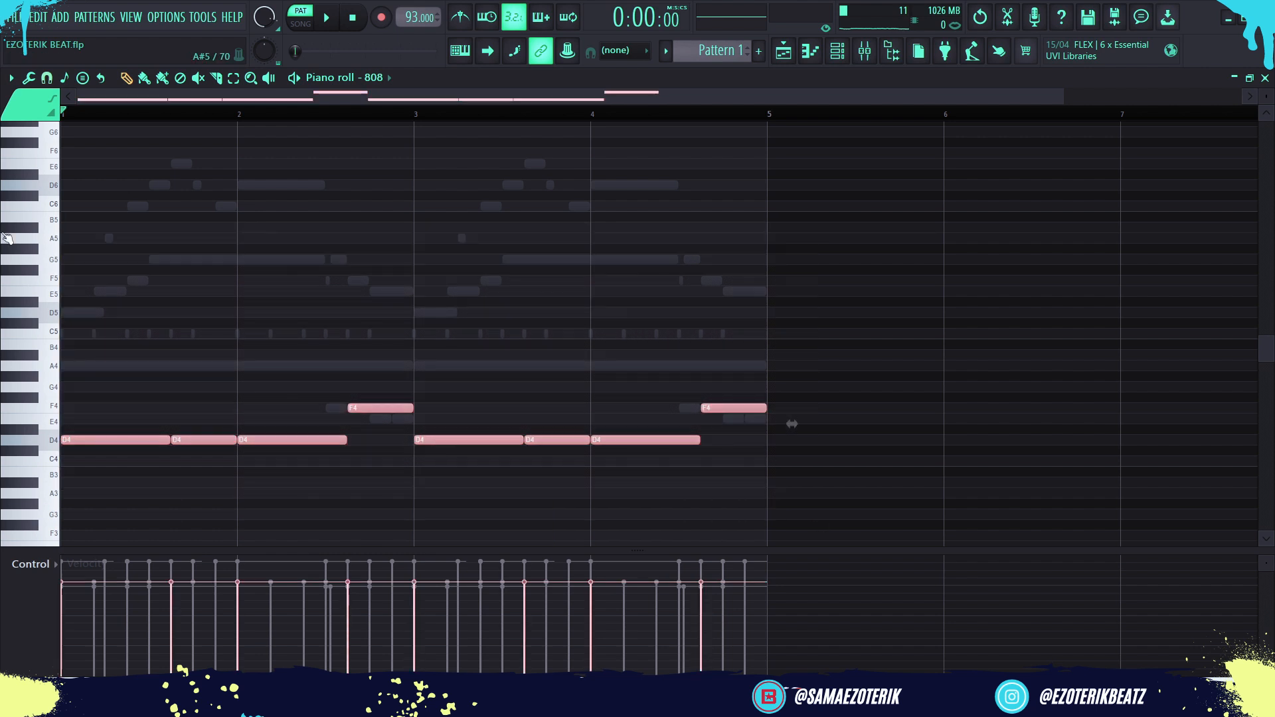
pyautogui.hotkey('ctrl', 'Up')
pyautogui.press('space')
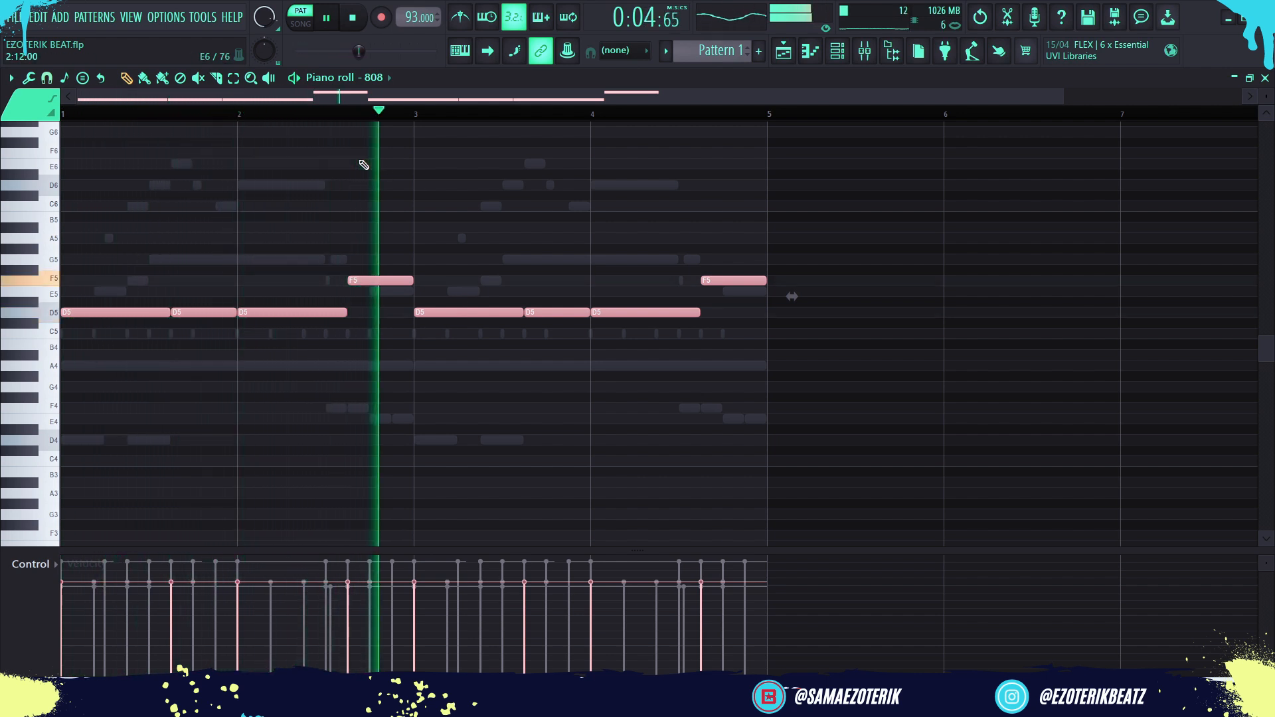
pyautogui.press('F6')
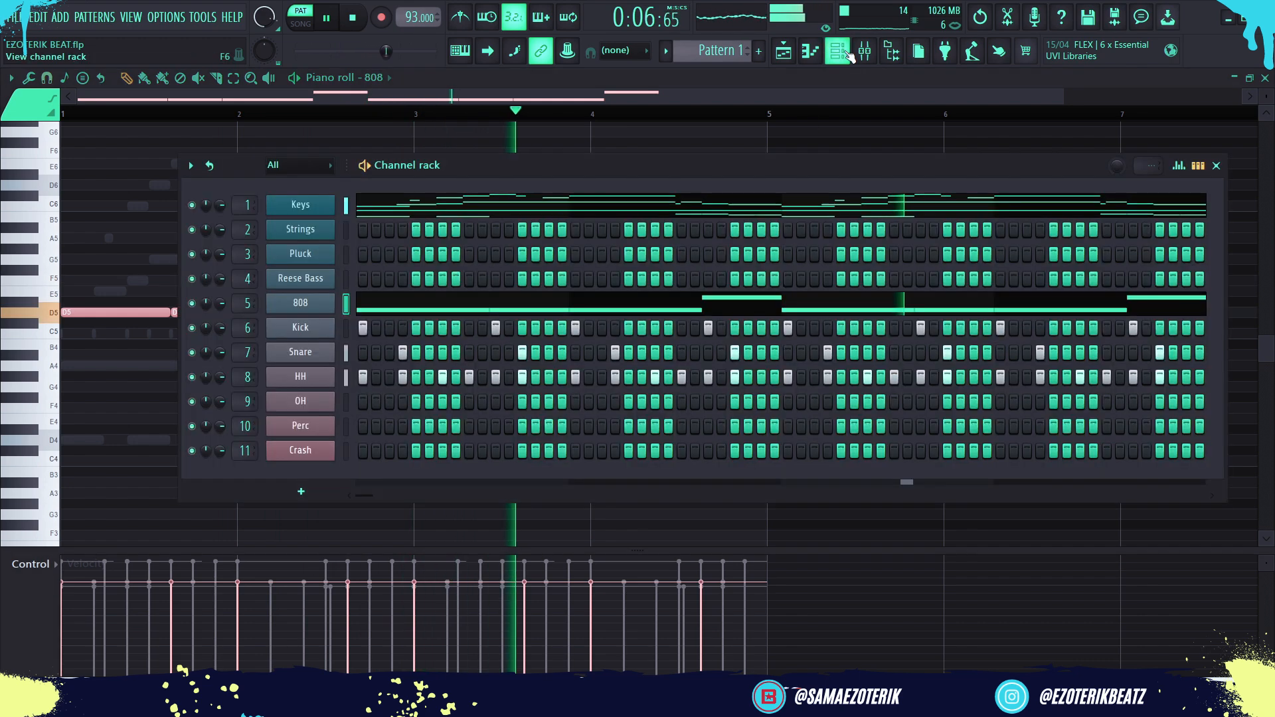
pyautogui.press('space')
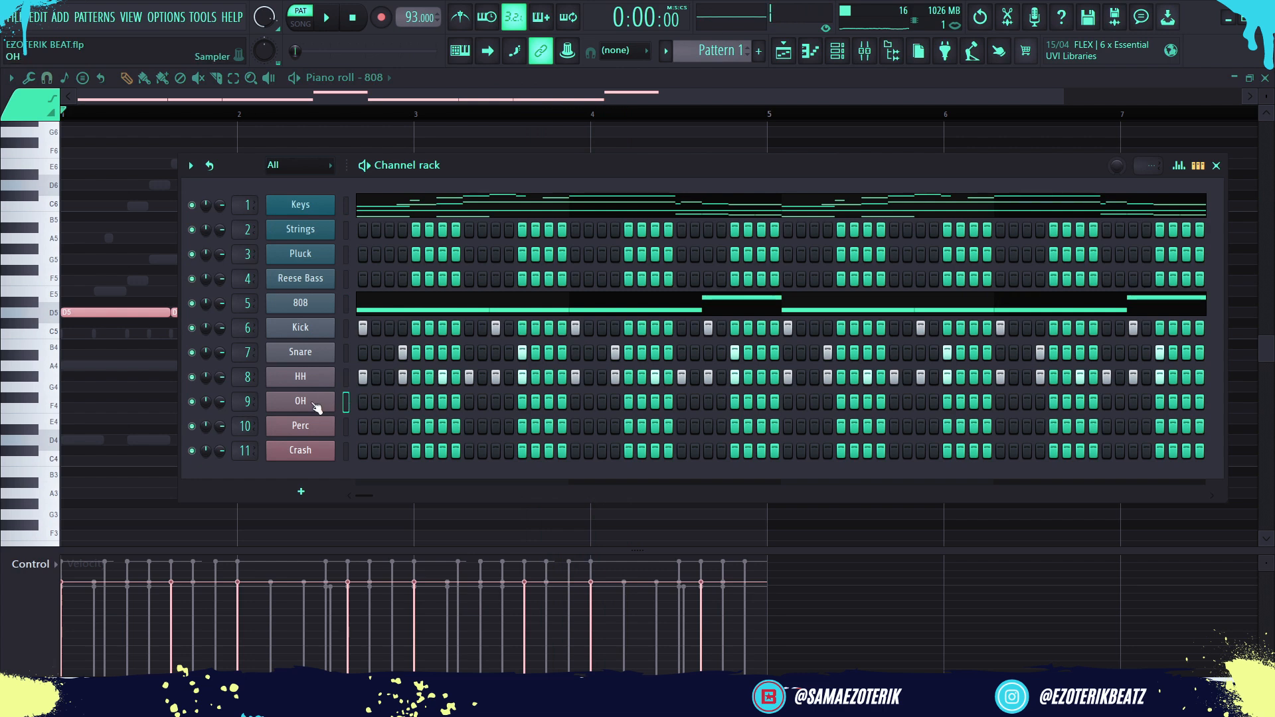
# Add an OH hit on step 11 of each of the four bars and listen to the pattern
pyautogui.click(495, 401)
pyautogui.press('space')
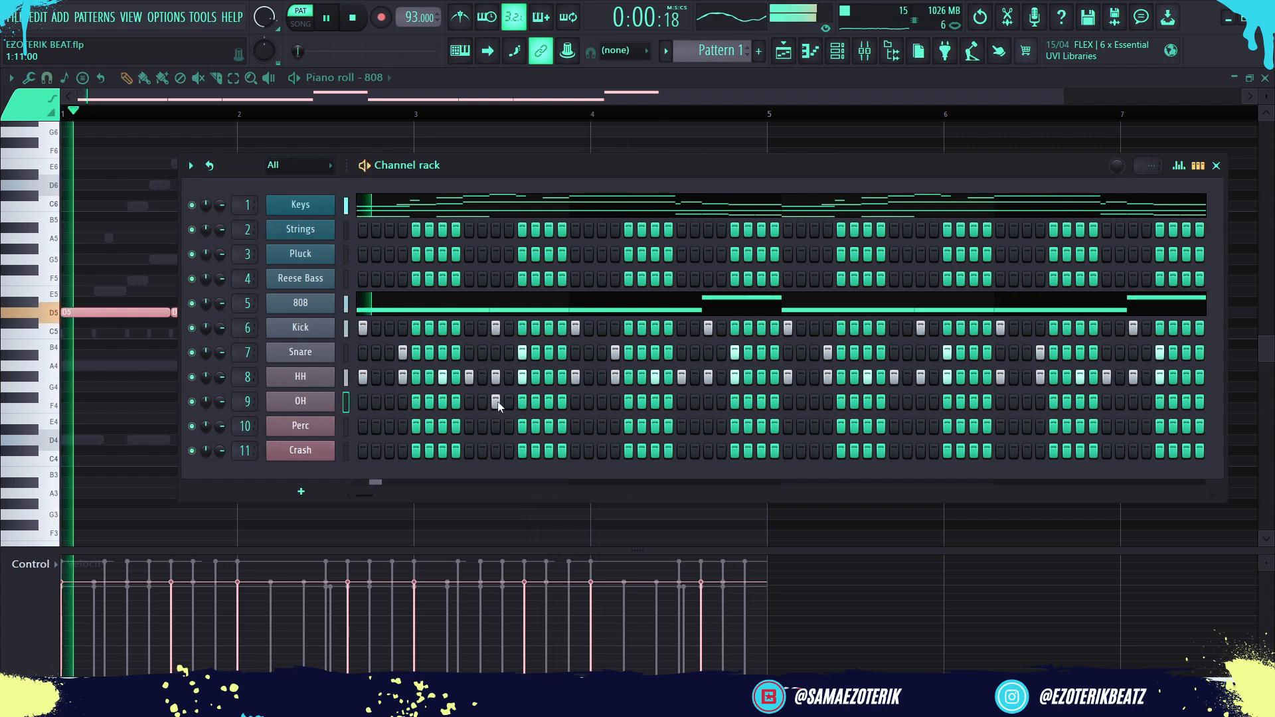
pyautogui.click(708, 401)
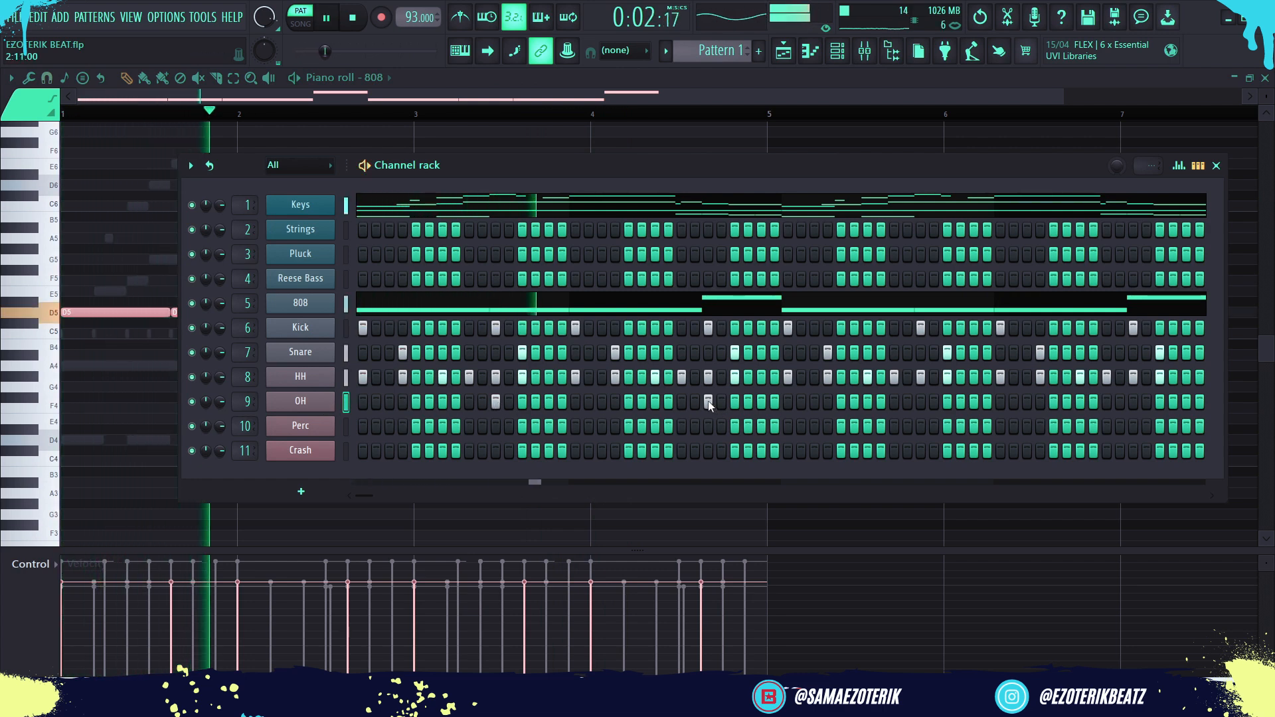
pyautogui.click(920, 401)
pyautogui.click(1133, 401)
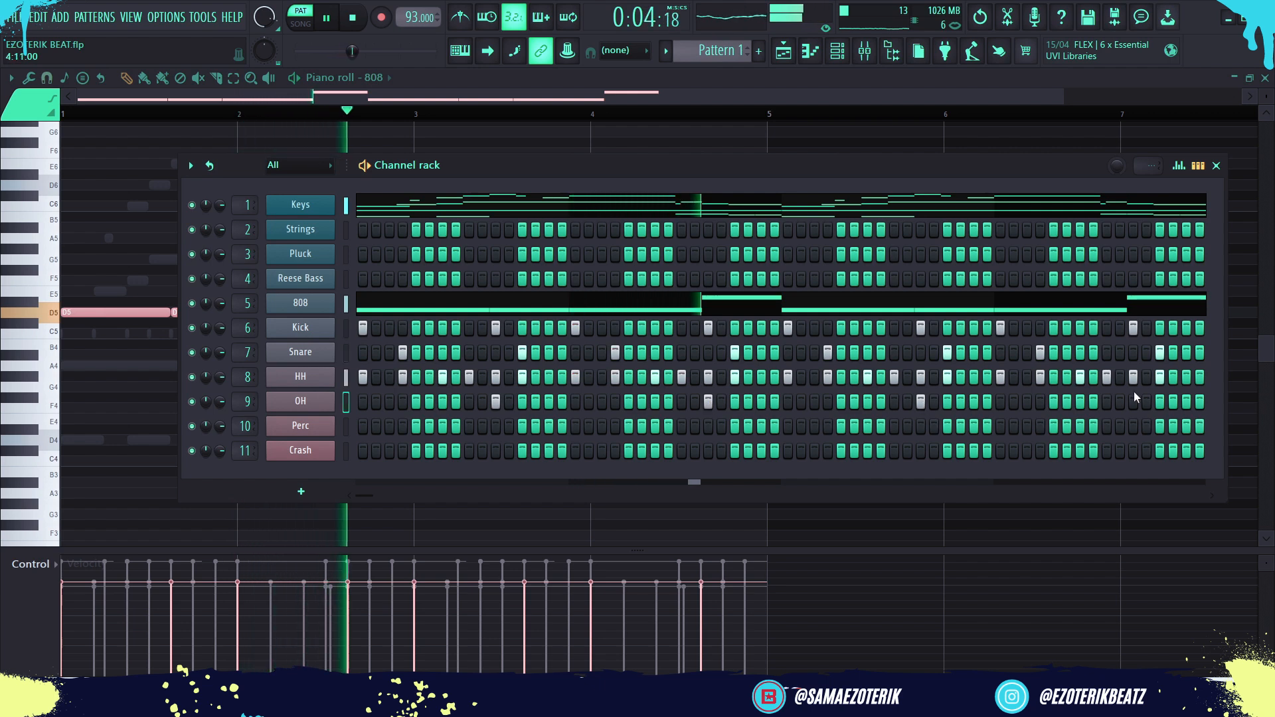
pyautogui.press('space')
# Audition the Crash and place a single hit on the first step of bar 1
pyautogui.click(289, 447)
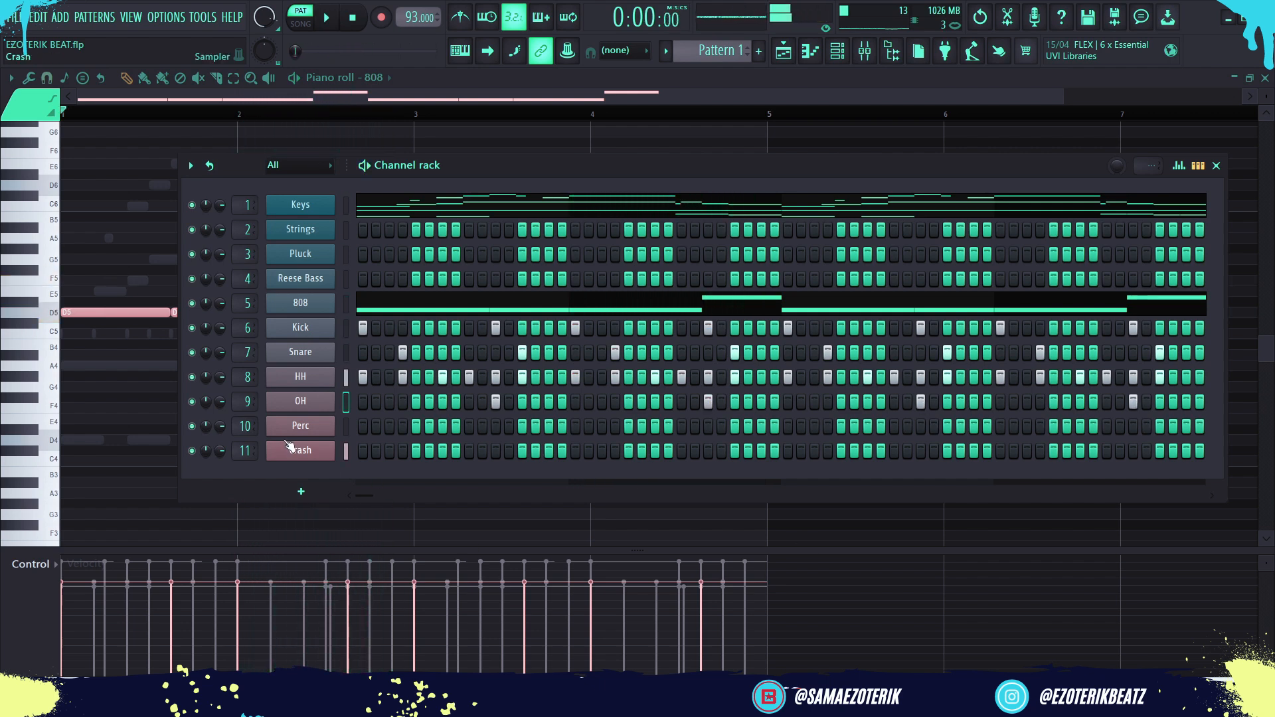
pyautogui.click(362, 451)
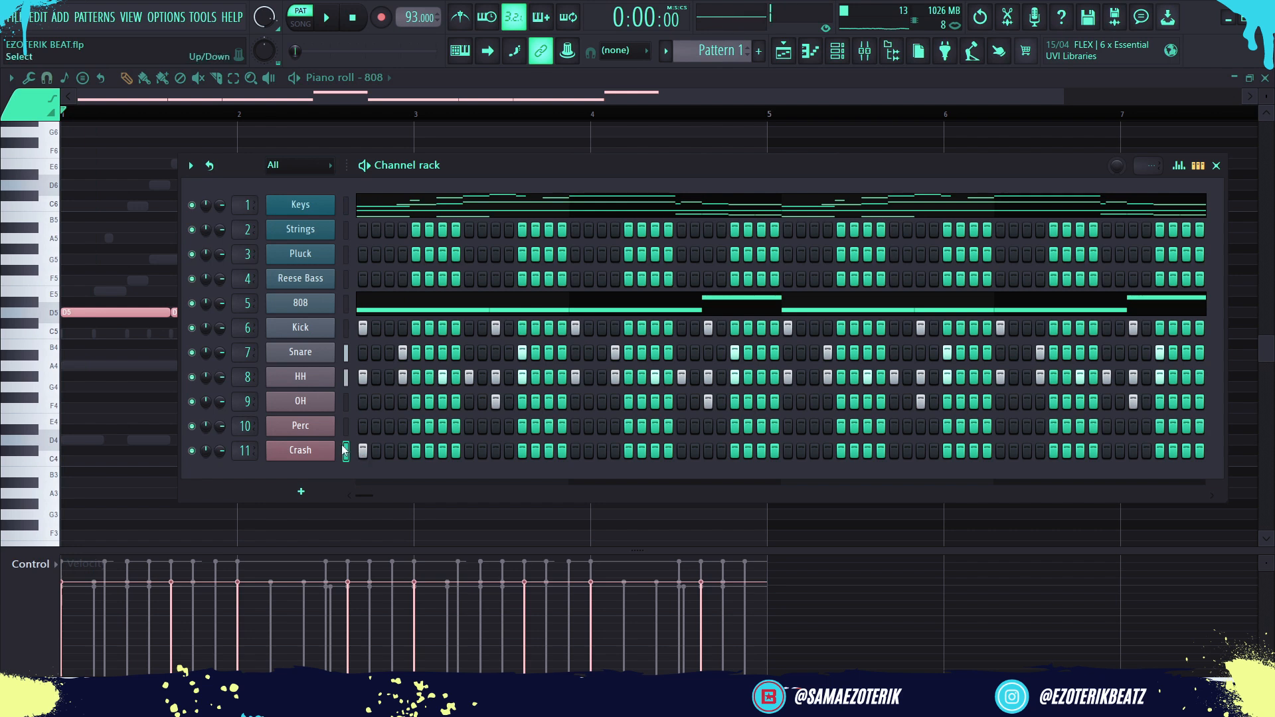
pyautogui.press('space')
pyautogui.press('space')
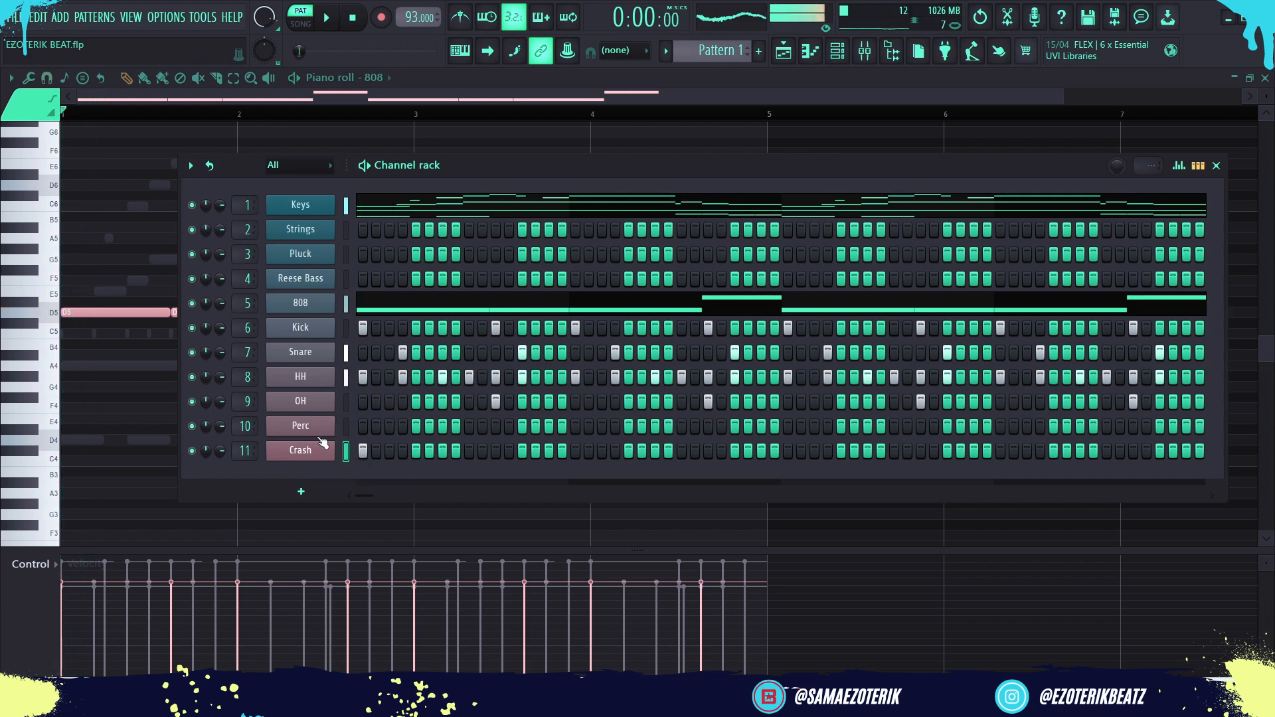
# Place a Perc hit on step 2 of bar 2 and copy it to bar 4 with snap set to Bar
pyautogui.press('space')
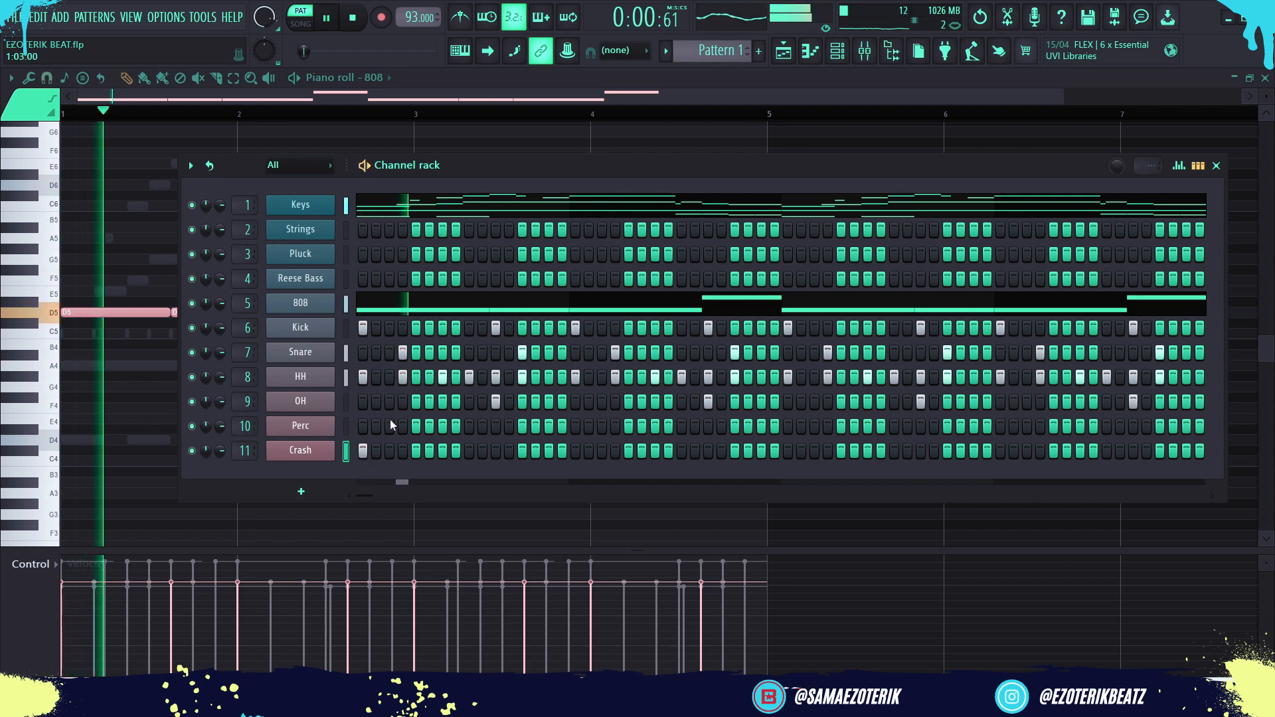
pyautogui.click(589, 426)
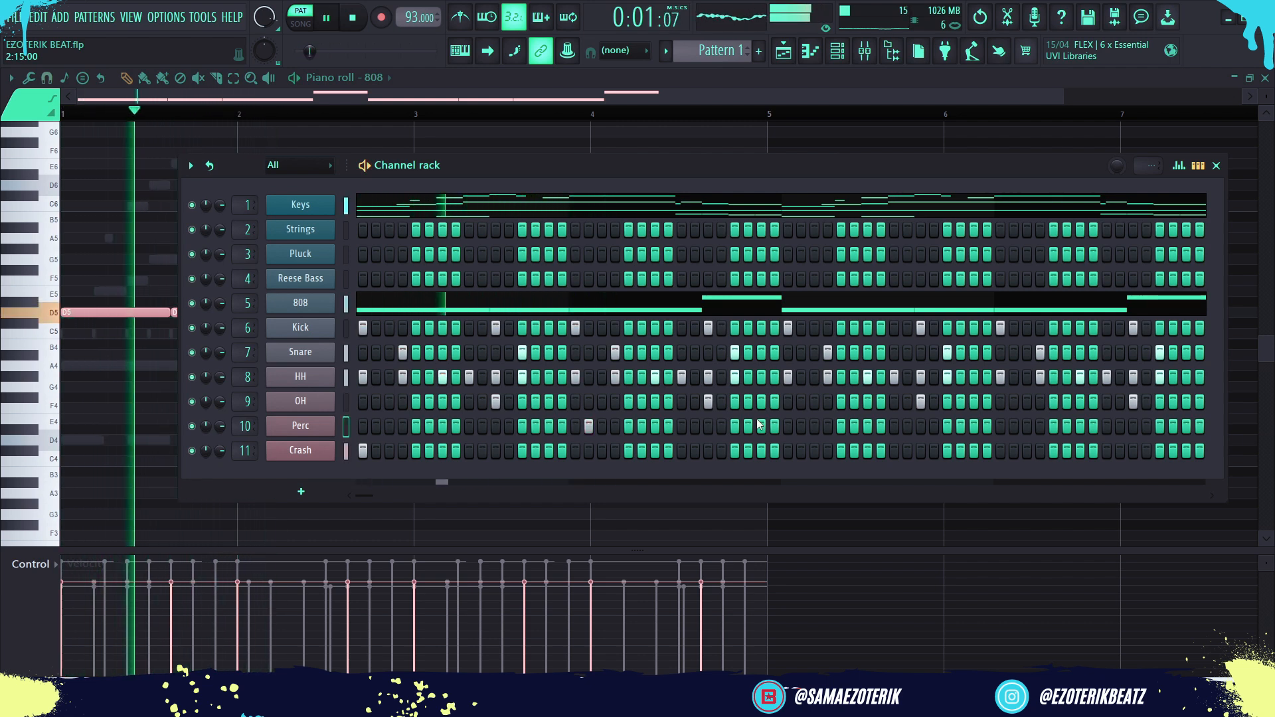
pyautogui.press('F7')
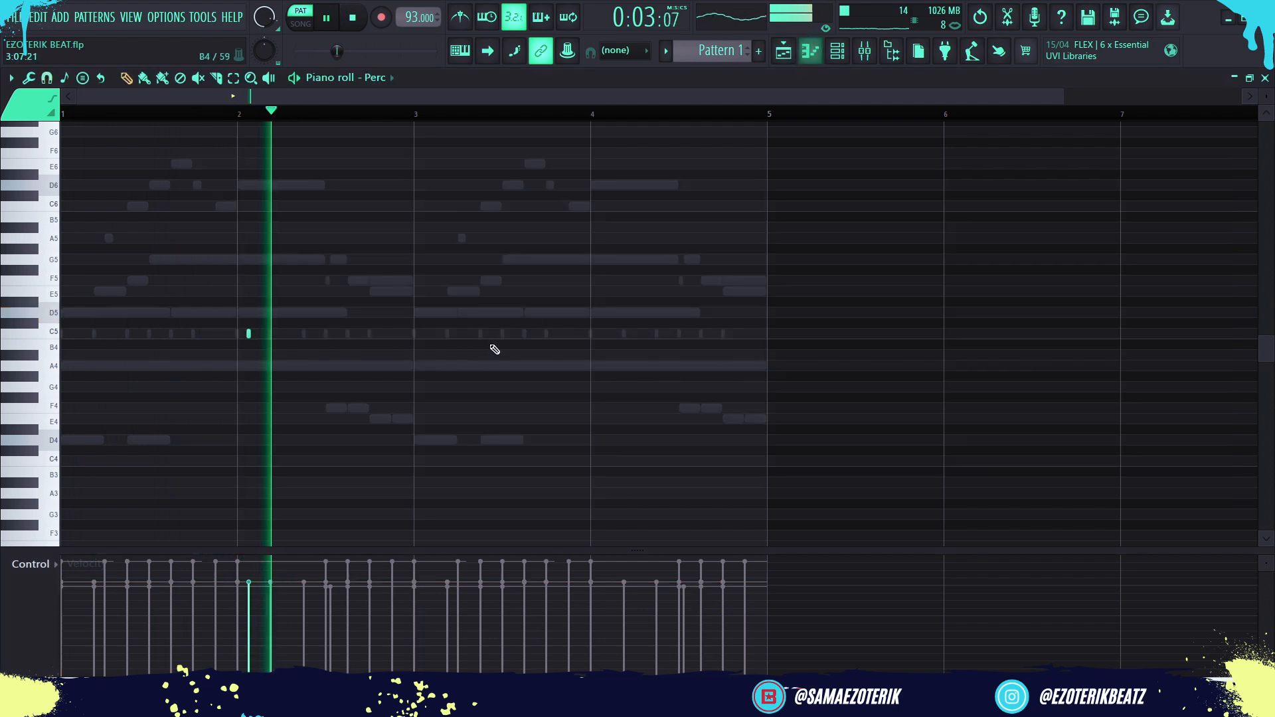
pyautogui.click(46, 78)
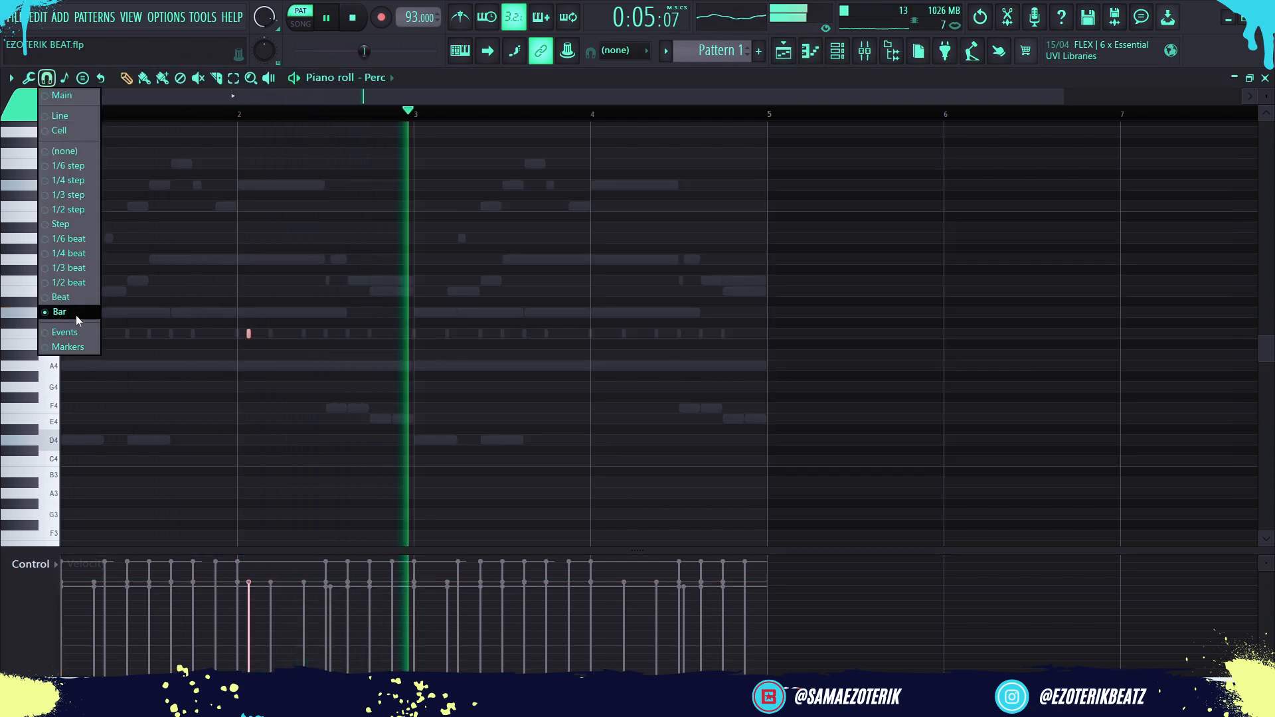
pyautogui.click(66, 309)
pyautogui.press('space')
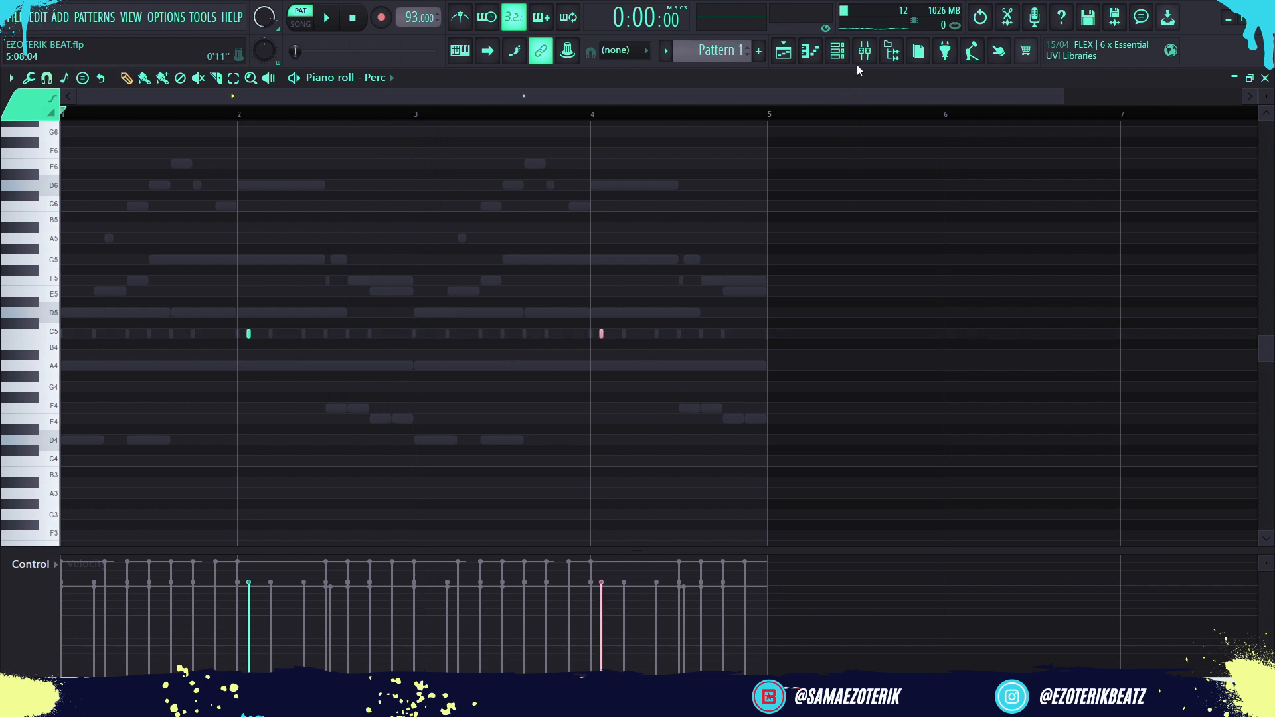
pyautogui.click(837, 51)
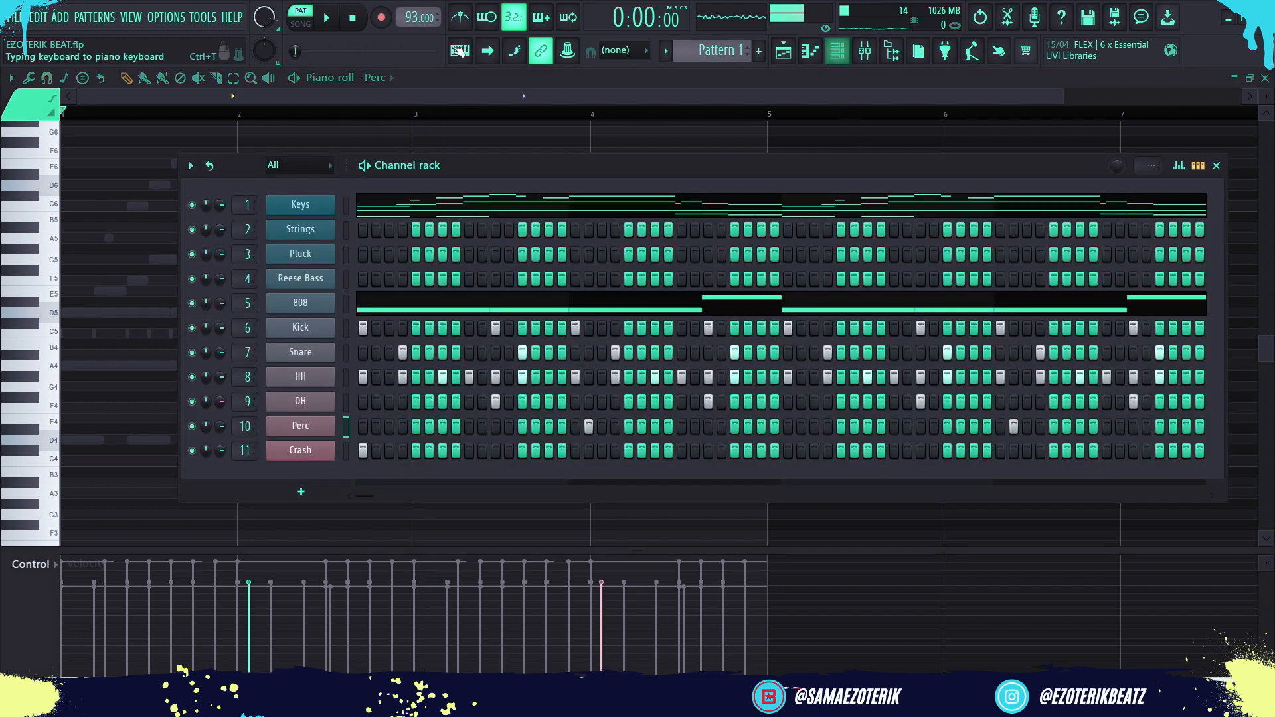
# Audition the Reese Bass and Pluck sounds, and open the Pluck piano roll with snap set to Step
pyautogui.click(346, 281)
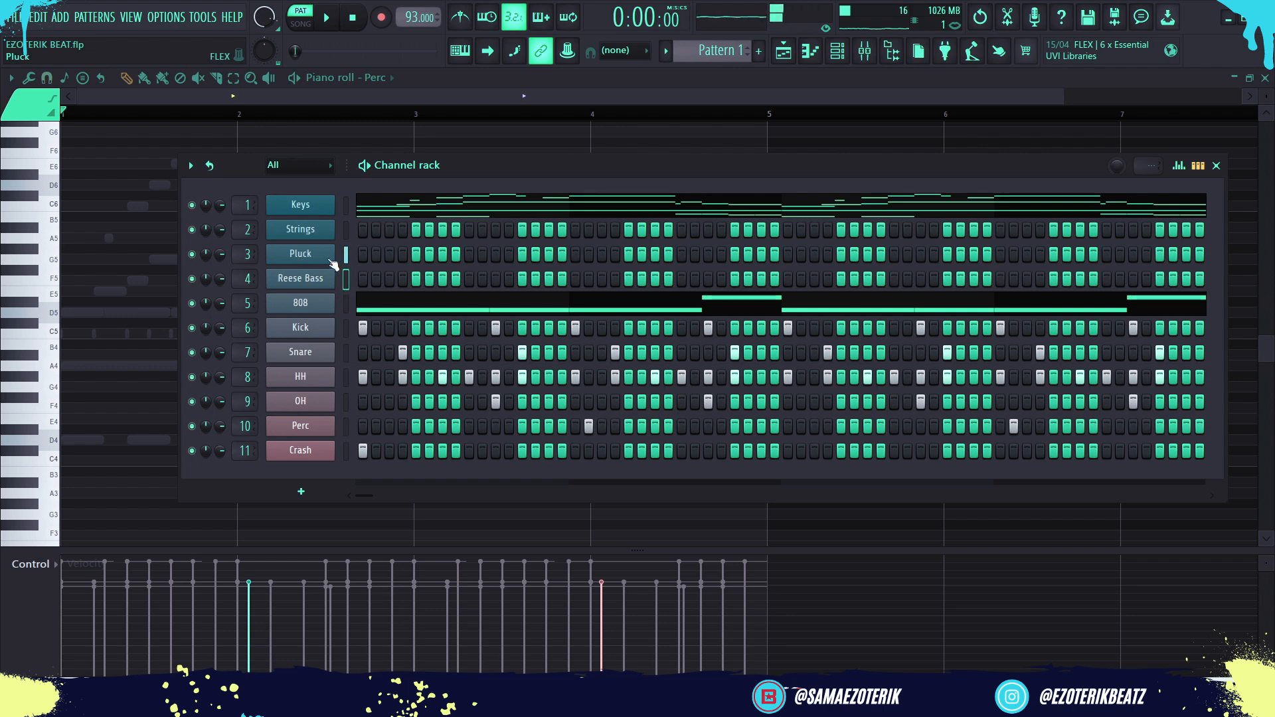
pyautogui.click(810, 57)
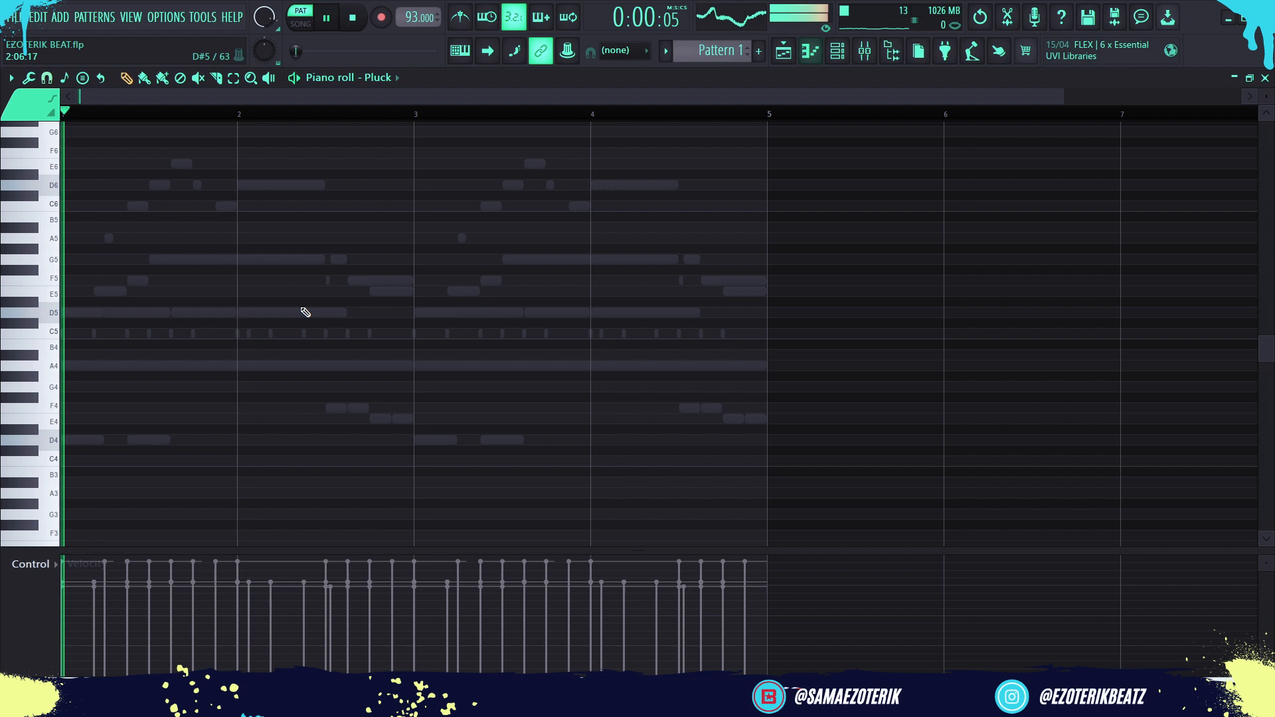
pyautogui.click(48, 79)
pyautogui.click(63, 225)
pyautogui.scroll(3, 108, 339)
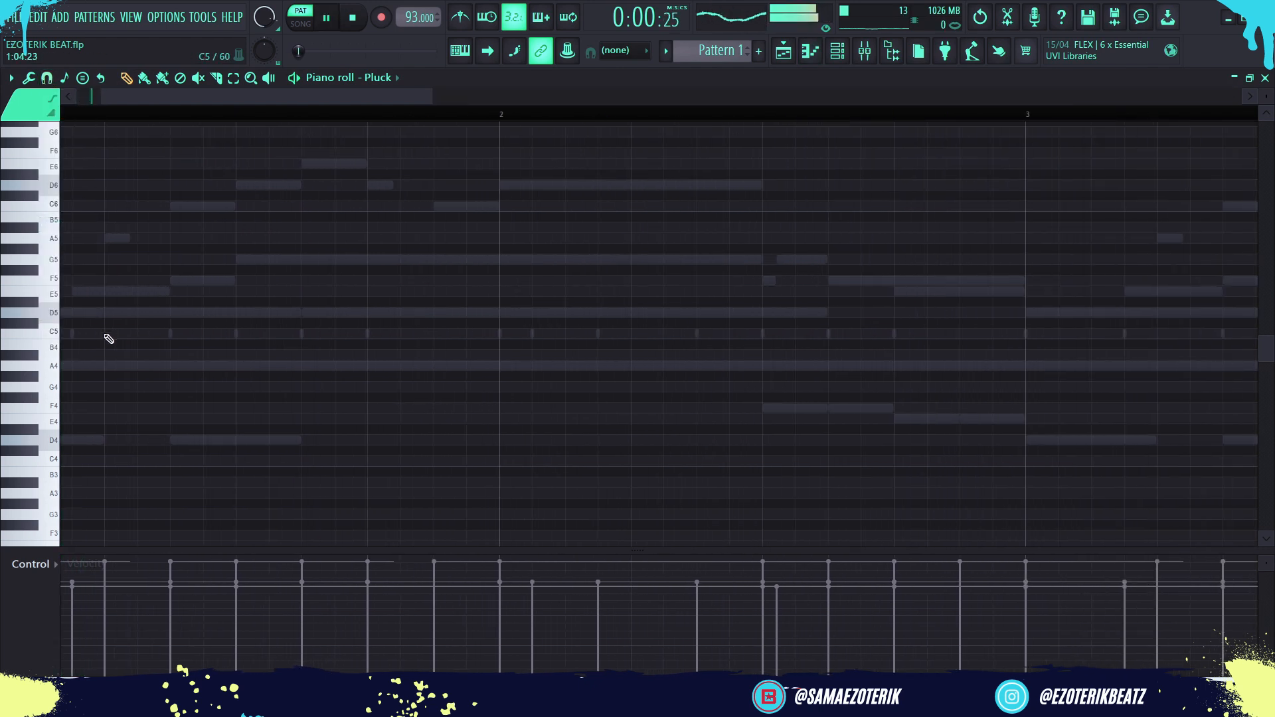
pyautogui.moveTo(248, 98); pyautogui.dragTo(106, 114)
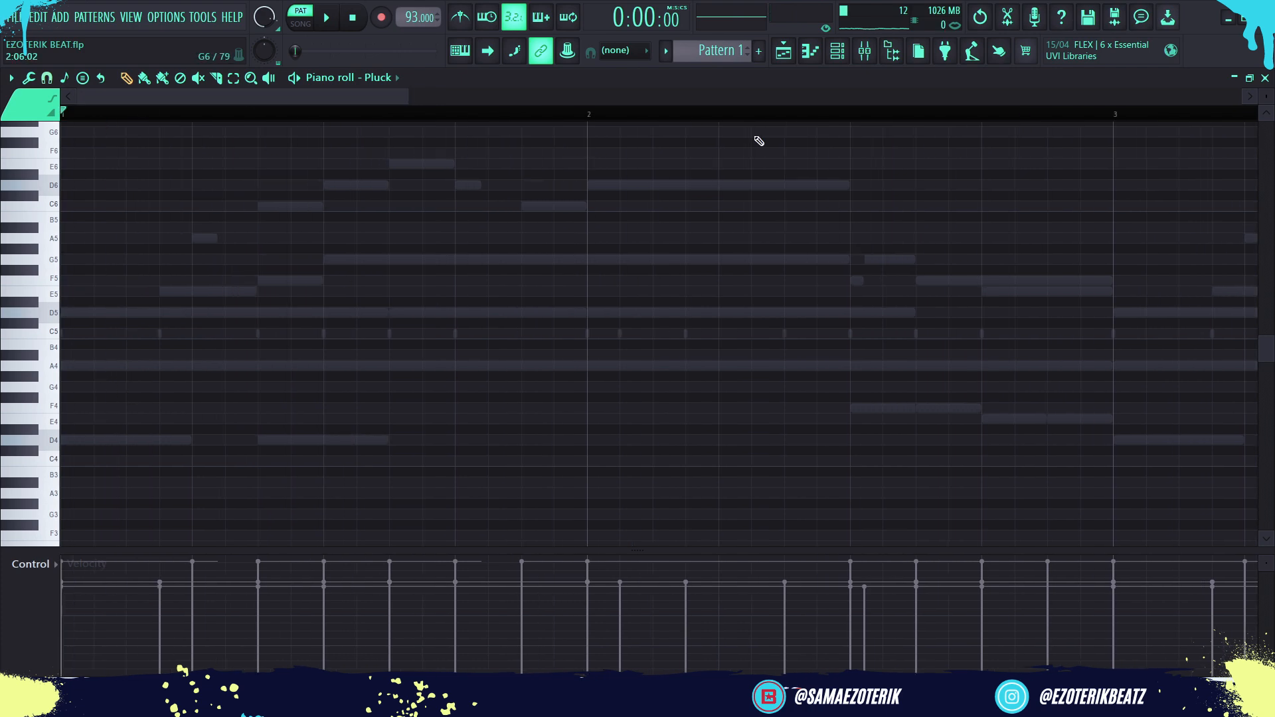
# Place short Pluck notes in bar 1: D4 on step 1, A4 on step 4, F5 on step 7 and D5 on step 13
pyautogui.click(852, 48)
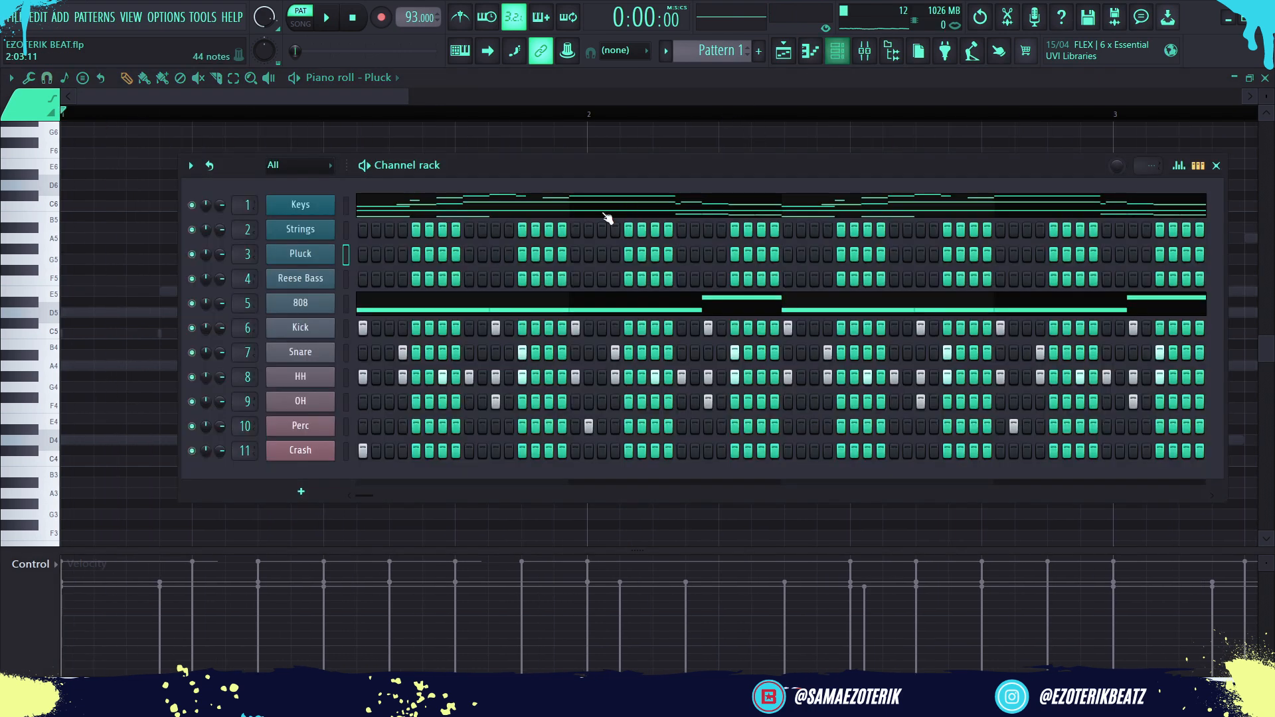
pyautogui.click(826, 56)
pyautogui.click(85, 440)
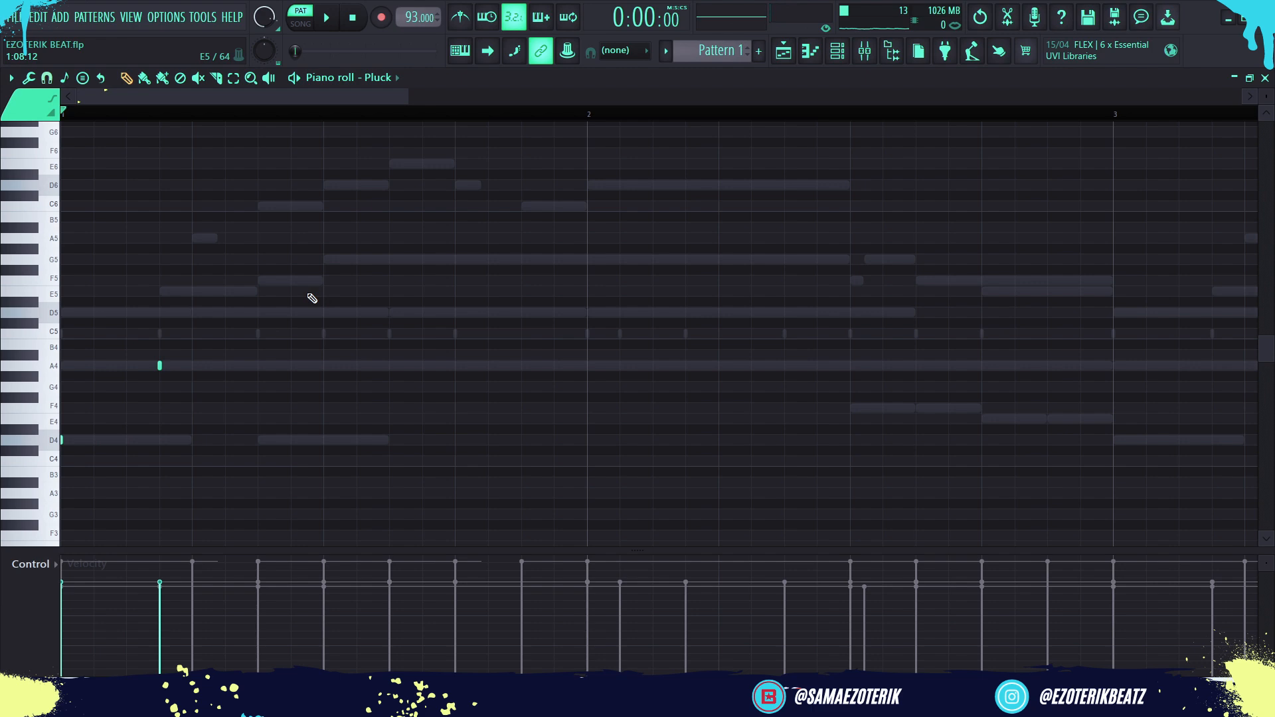
pyautogui.click(291, 280)
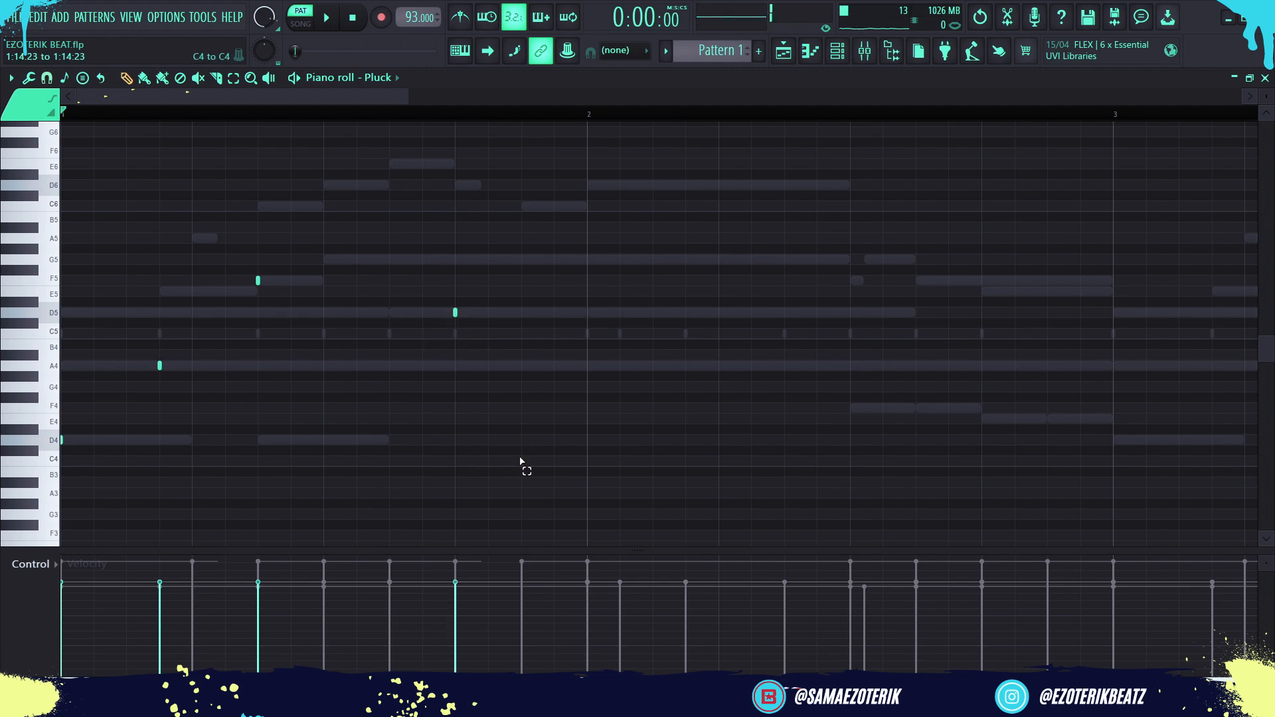
# Move the four Pluck notes up one octave and play them with the pattern
pyautogui.moveTo(520, 462); pyautogui.dragTo(1, 229)
pyautogui.hotkey('ctrl', 'Up')
pyautogui.press('space')
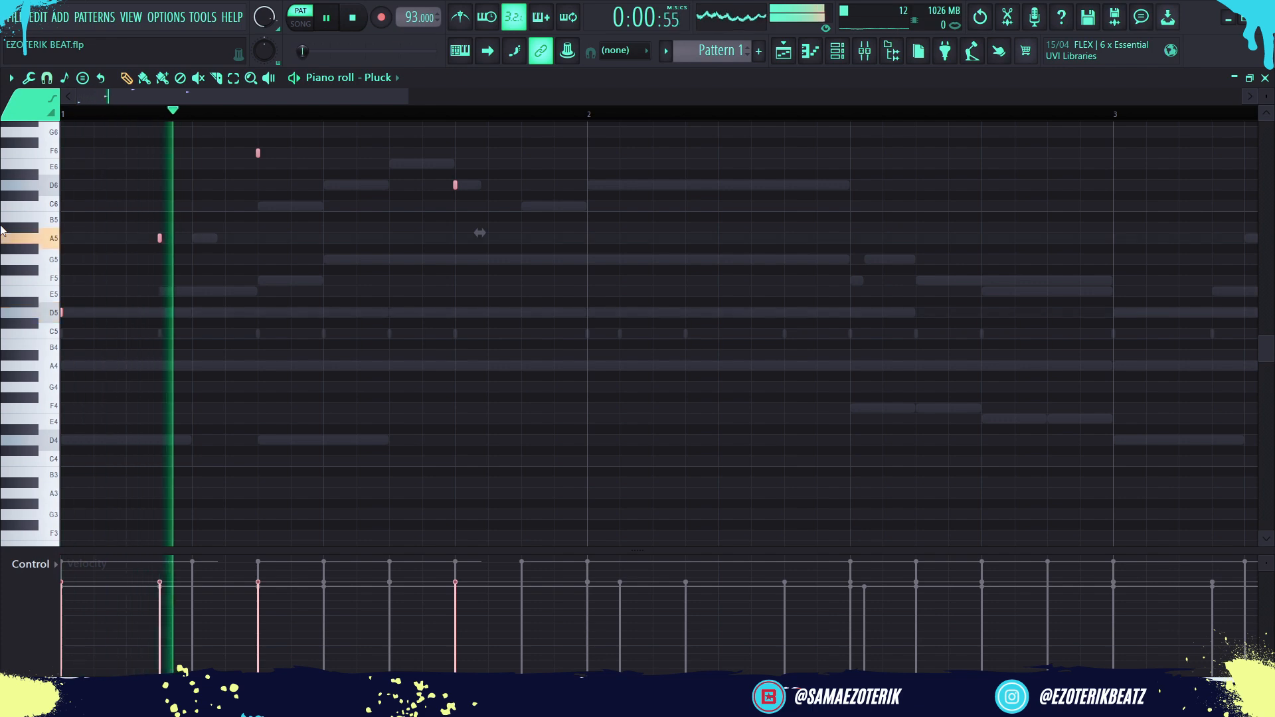
pyautogui.press('space')
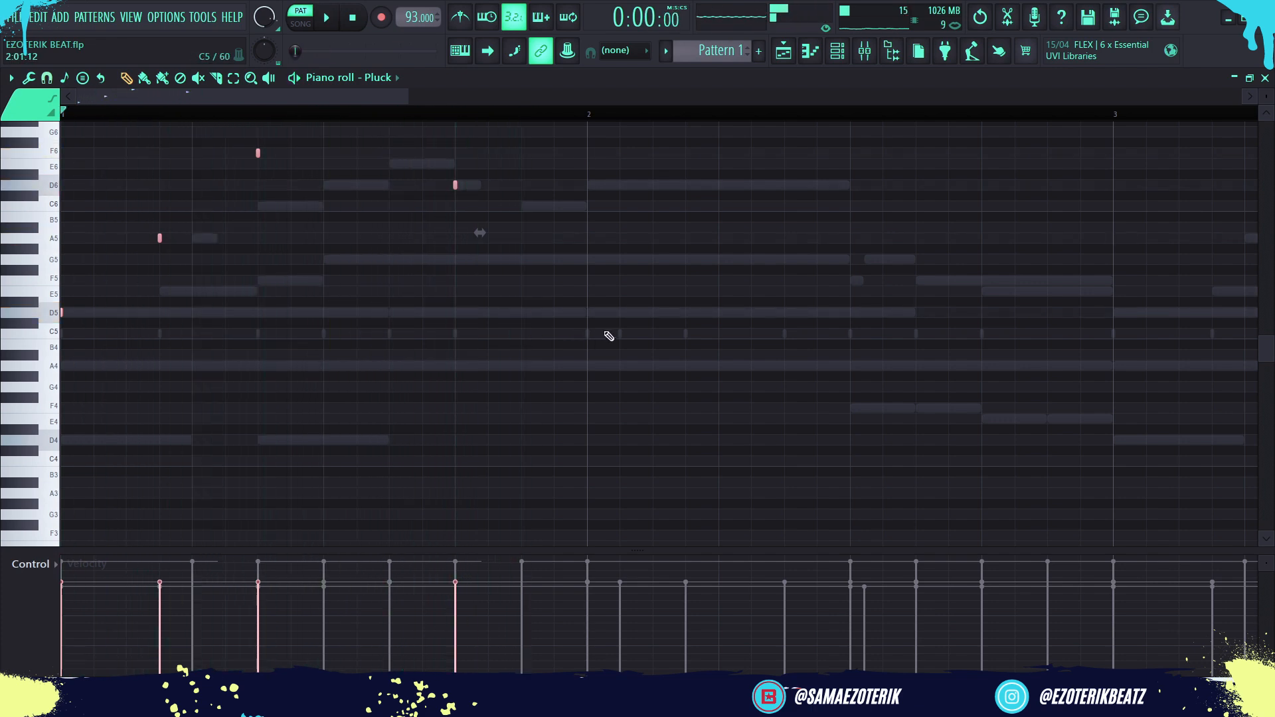
# Extend the four Pluck notes so they connect through the end of bar 1, and play the pattern
pyautogui.moveTo(608, 336); pyautogui.dragTo(2, 98)
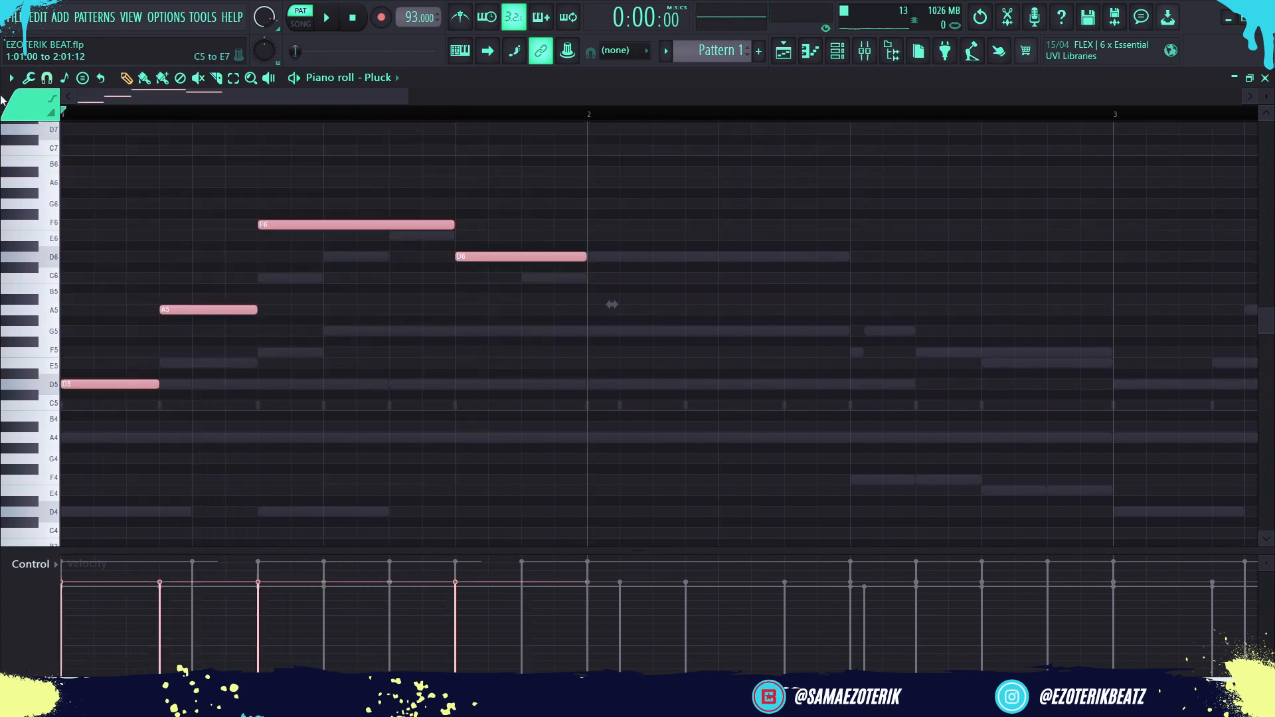
pyautogui.press('space')
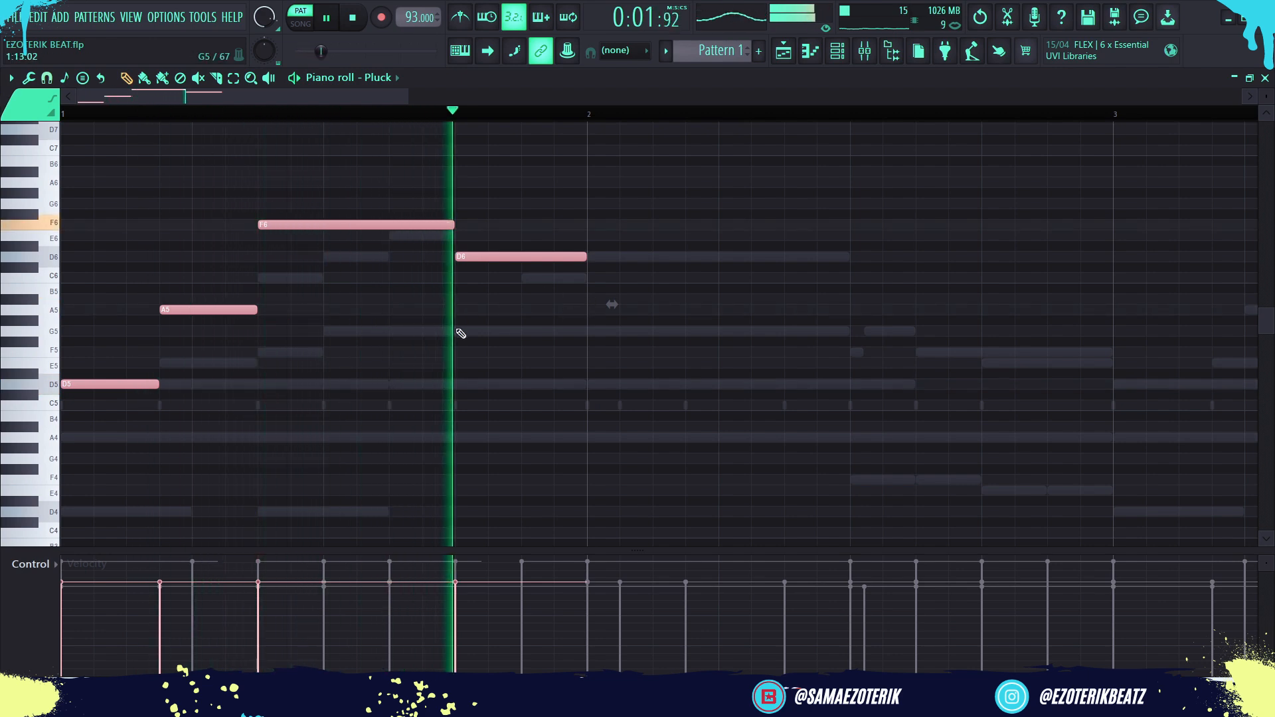
pyautogui.press('space')
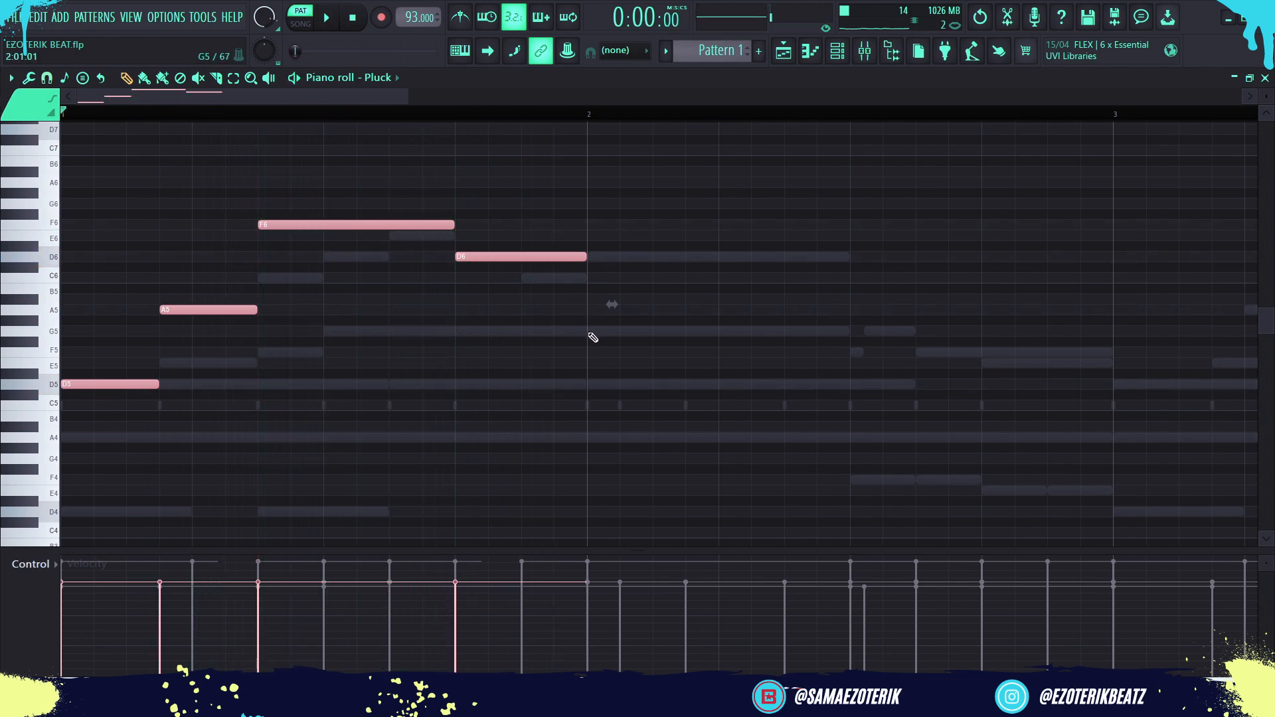
# Copy the first D5 Pluck note to the start of bar 2 and play the pattern
pyautogui.hotkey('ctrl', 'd')
pyautogui.press('space')
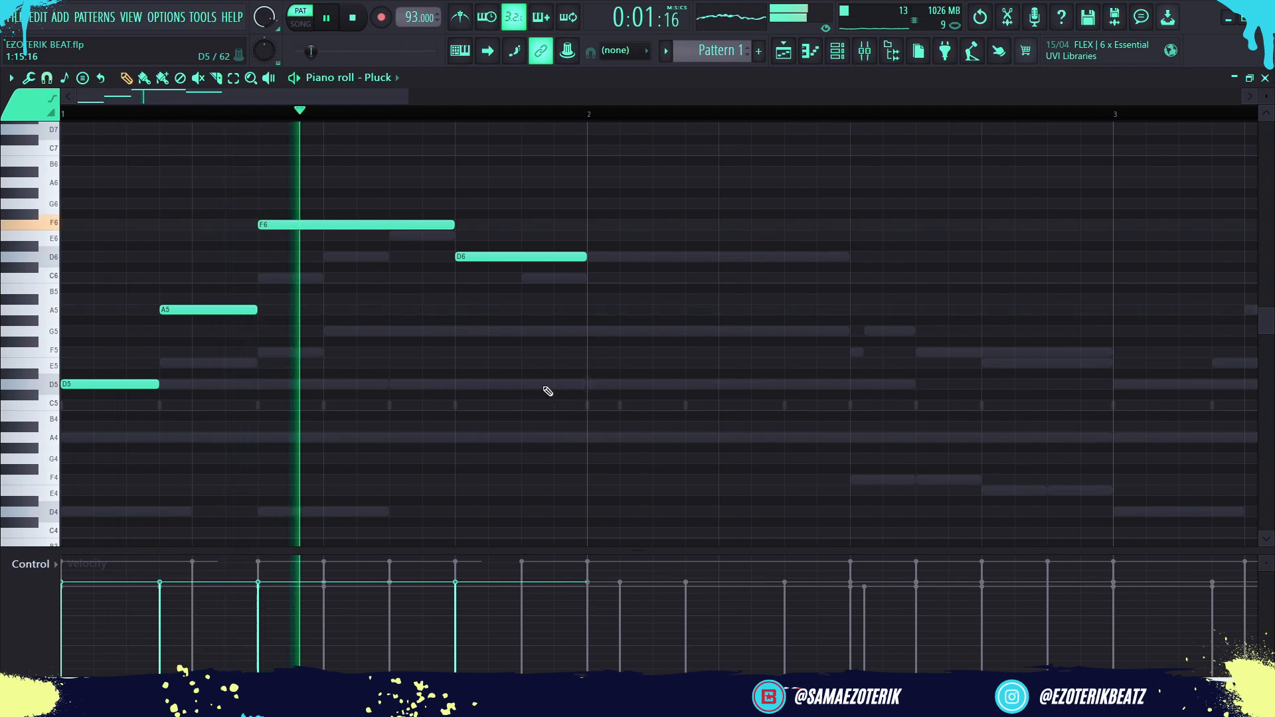
pyautogui.press('space')
pyautogui.click(80, 383)
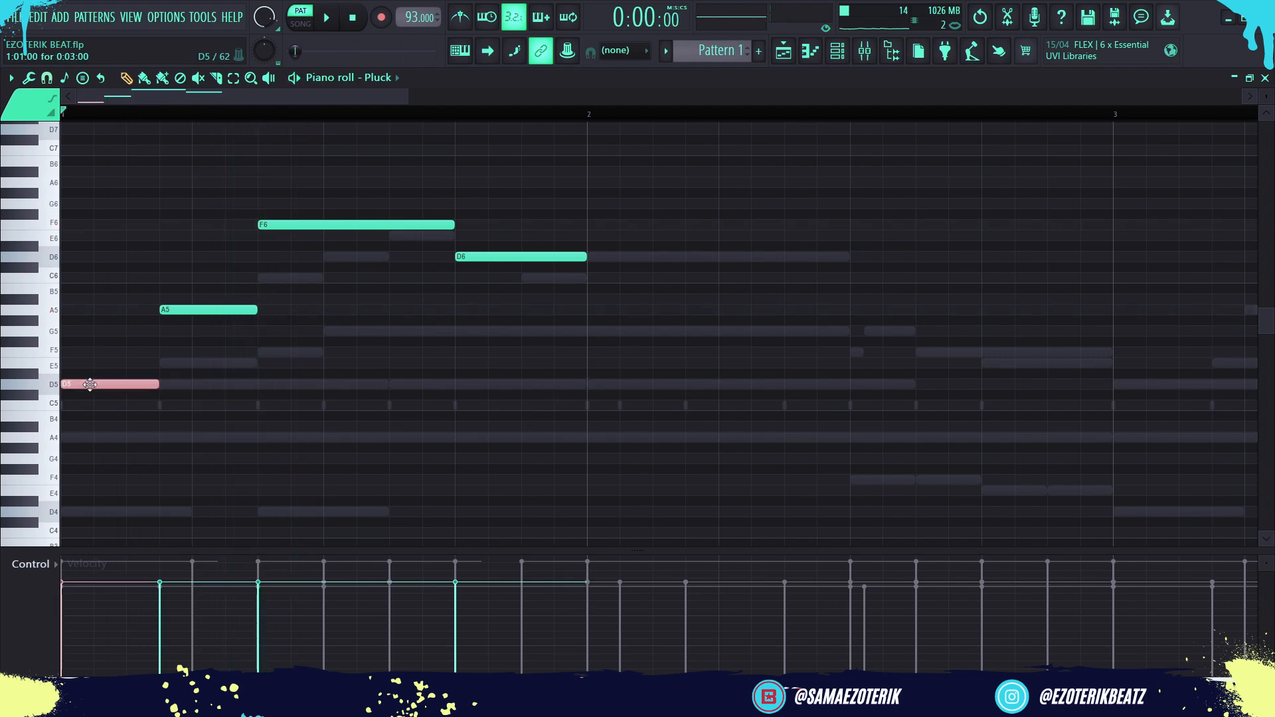
pyautogui.moveTo(89, 384); pyautogui.dragTo(631, 418)
pyautogui.press('space')
pyautogui.scroll(-2, 621, 422)
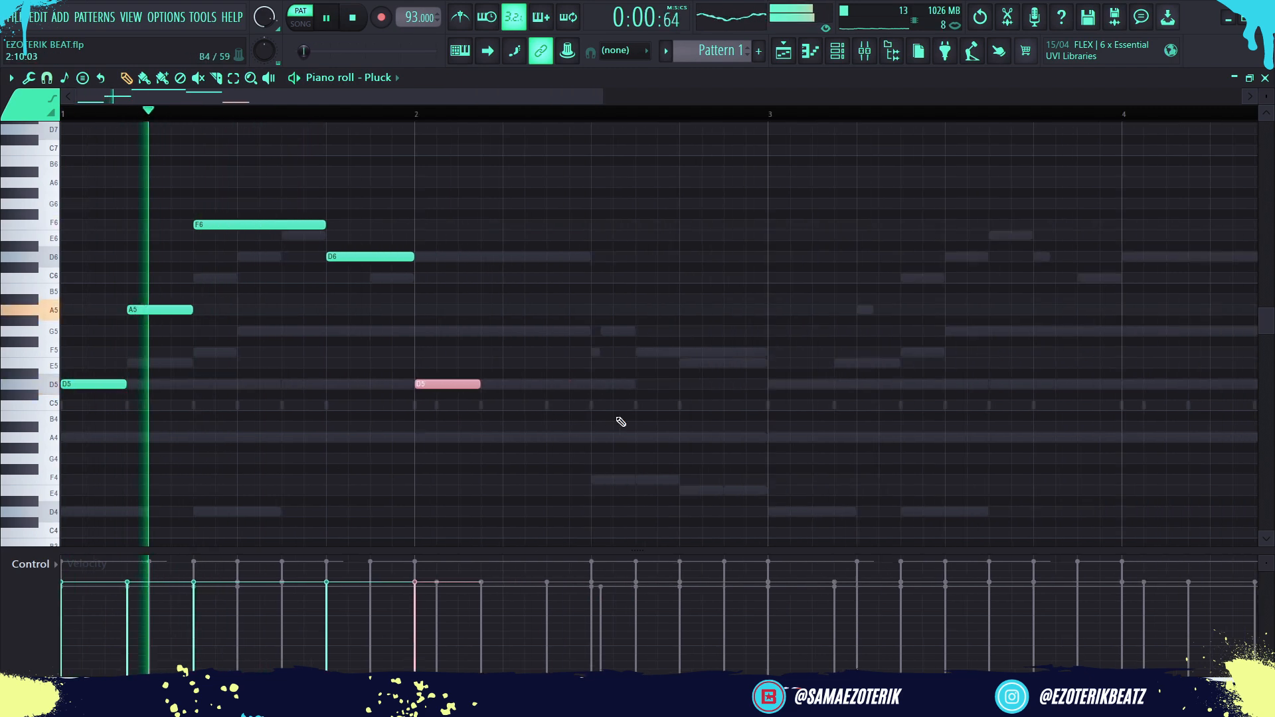
# Place an E5 Pluck note on step 13 of bar 2 and delete the D5 note at that bar's start
pyautogui.scroll(-1, 621, 422)
pyautogui.click(592, 365)
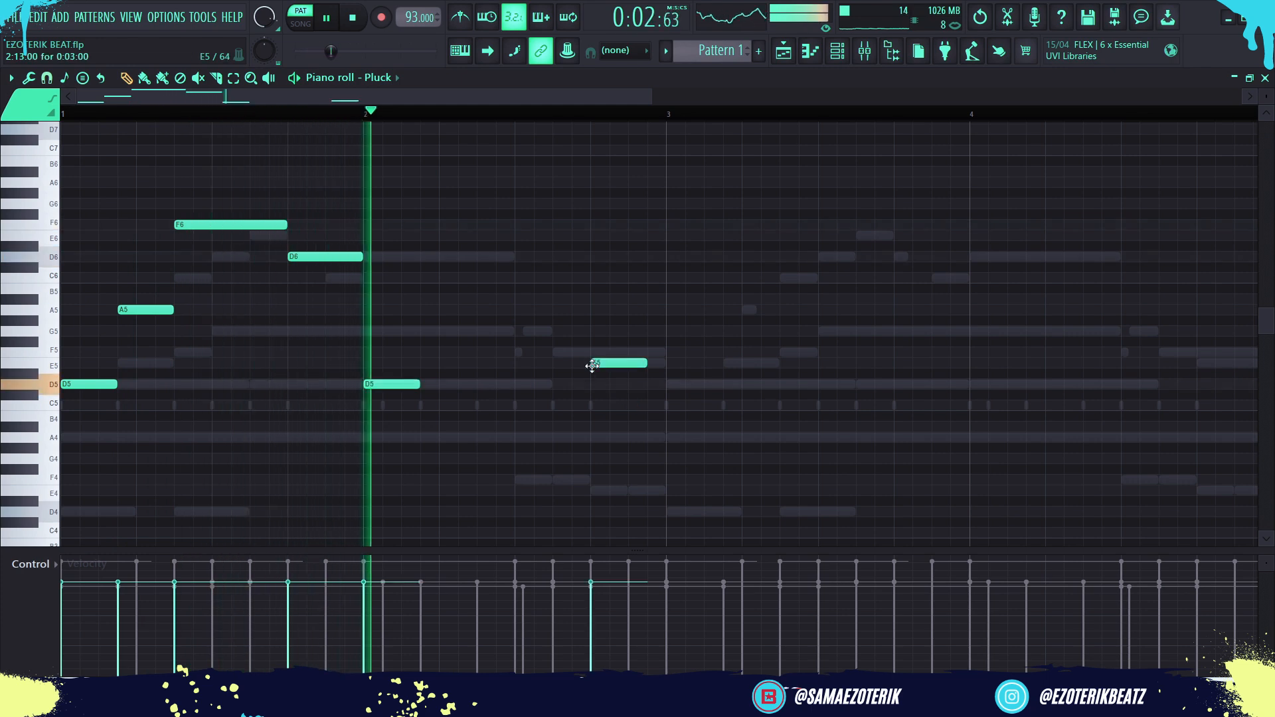
pyautogui.rightClick(382, 384)
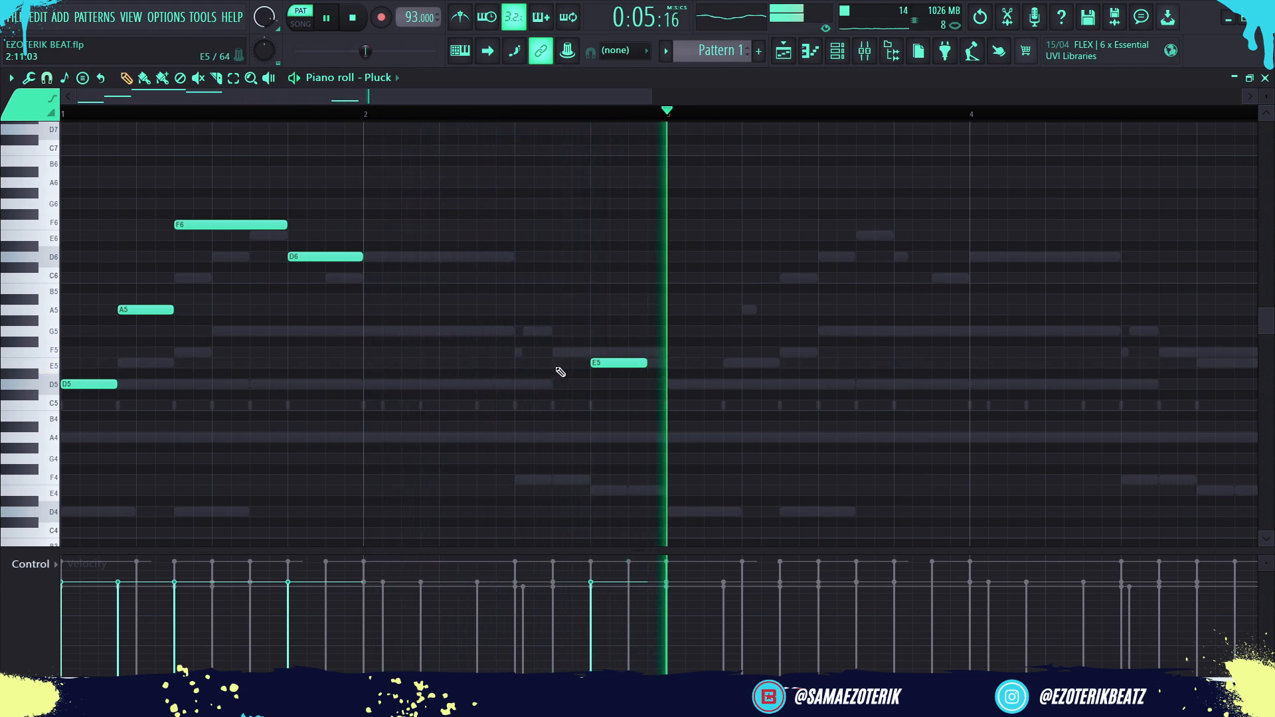
pyautogui.press('space')
pyautogui.press('space')
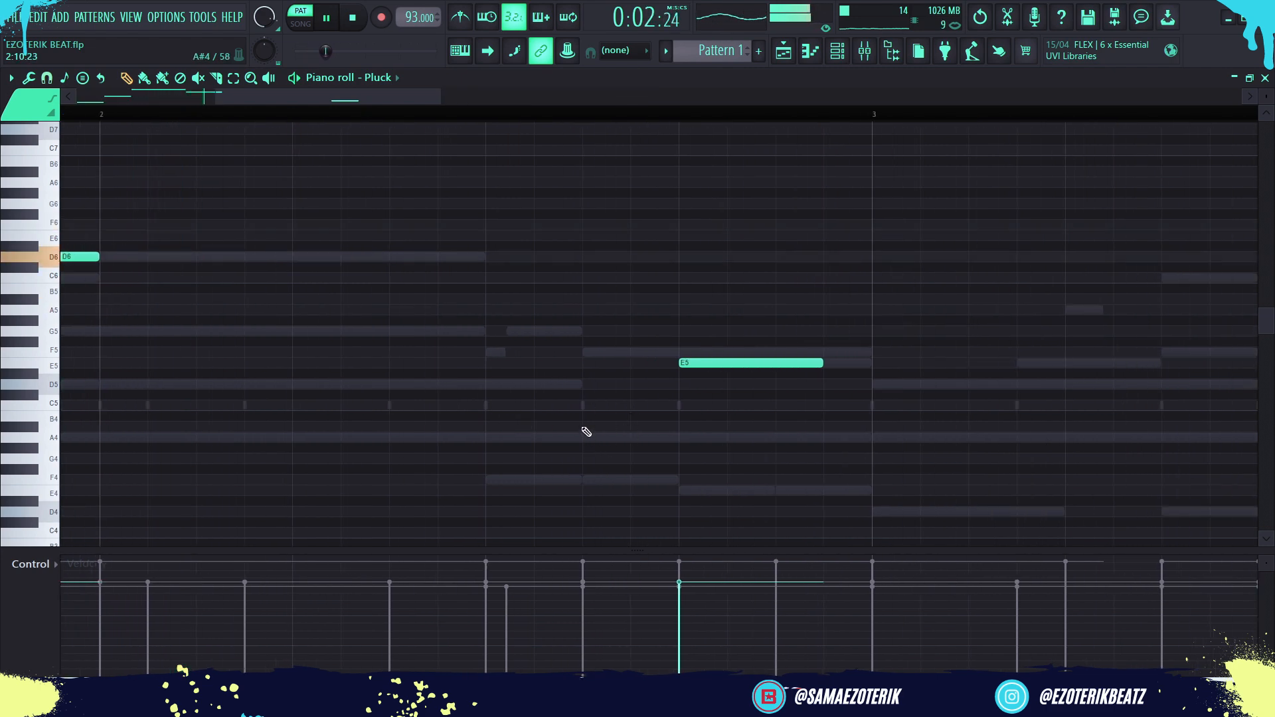
pyautogui.press('space')
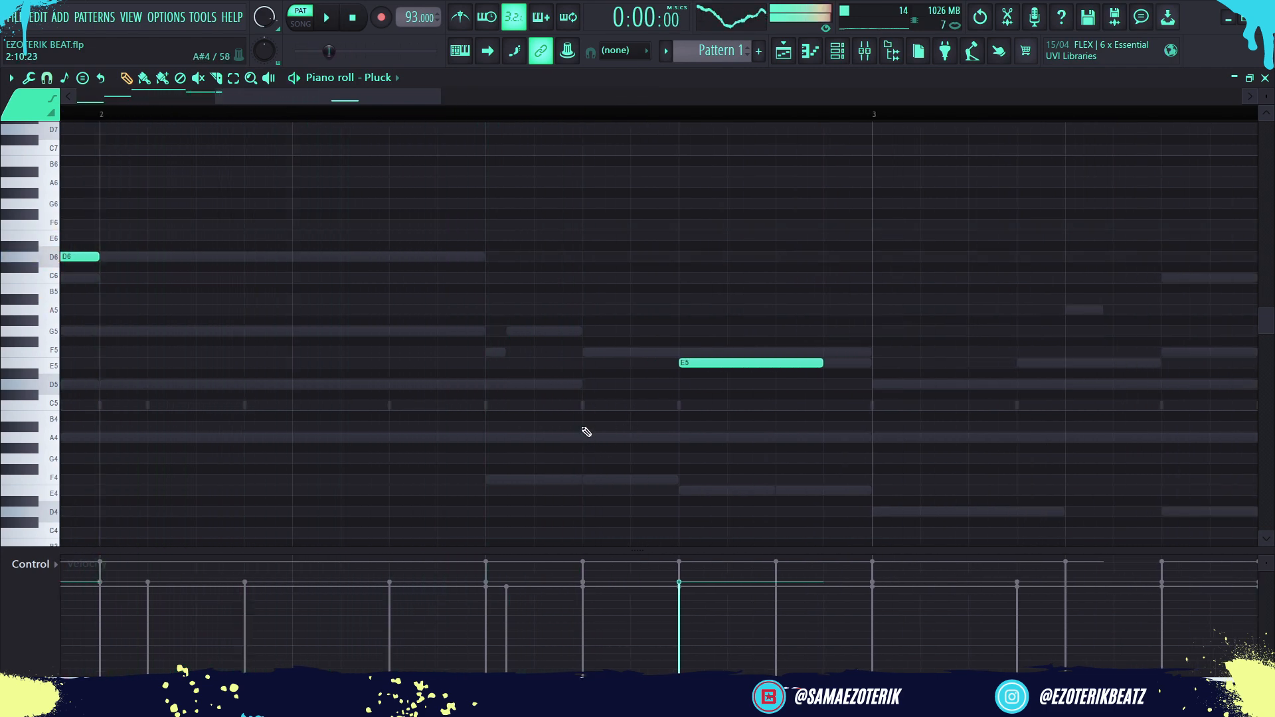
# Add two-step Pluck notes in bar 2, G5 on step 9 and F5 on step 11, and play the pattern
pyautogui.click(491, 333)
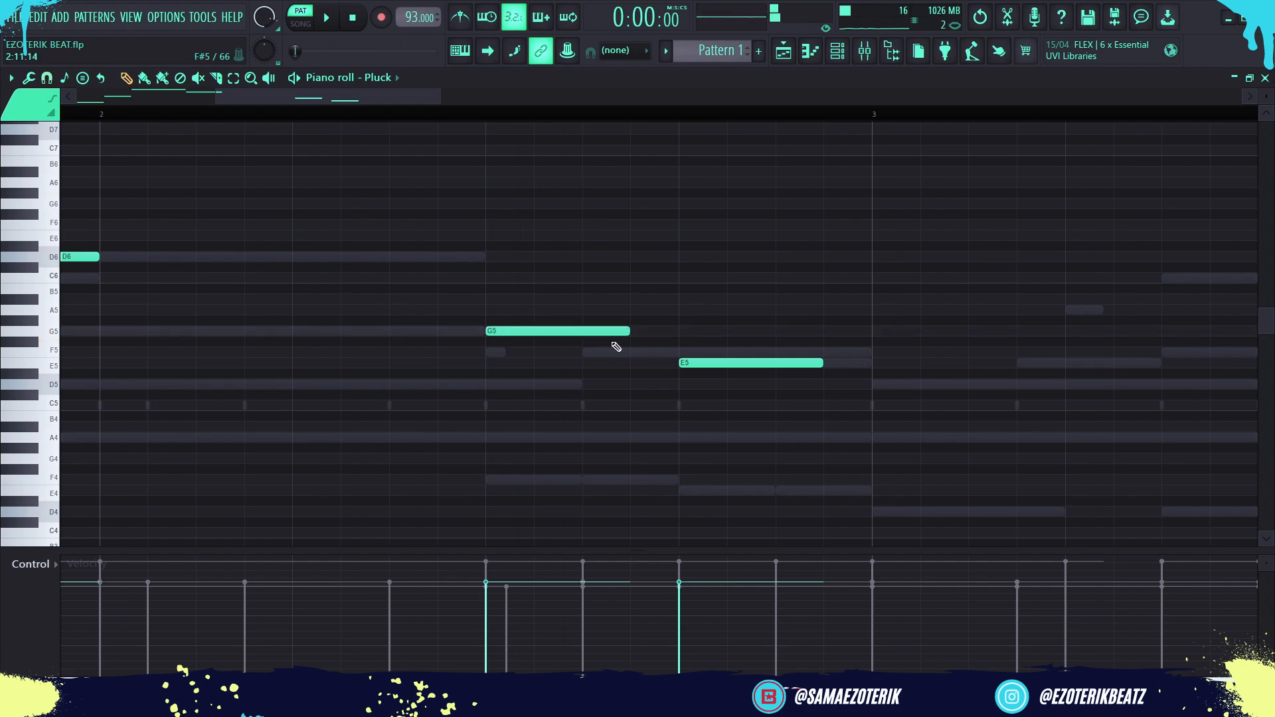
pyautogui.click(584, 354)
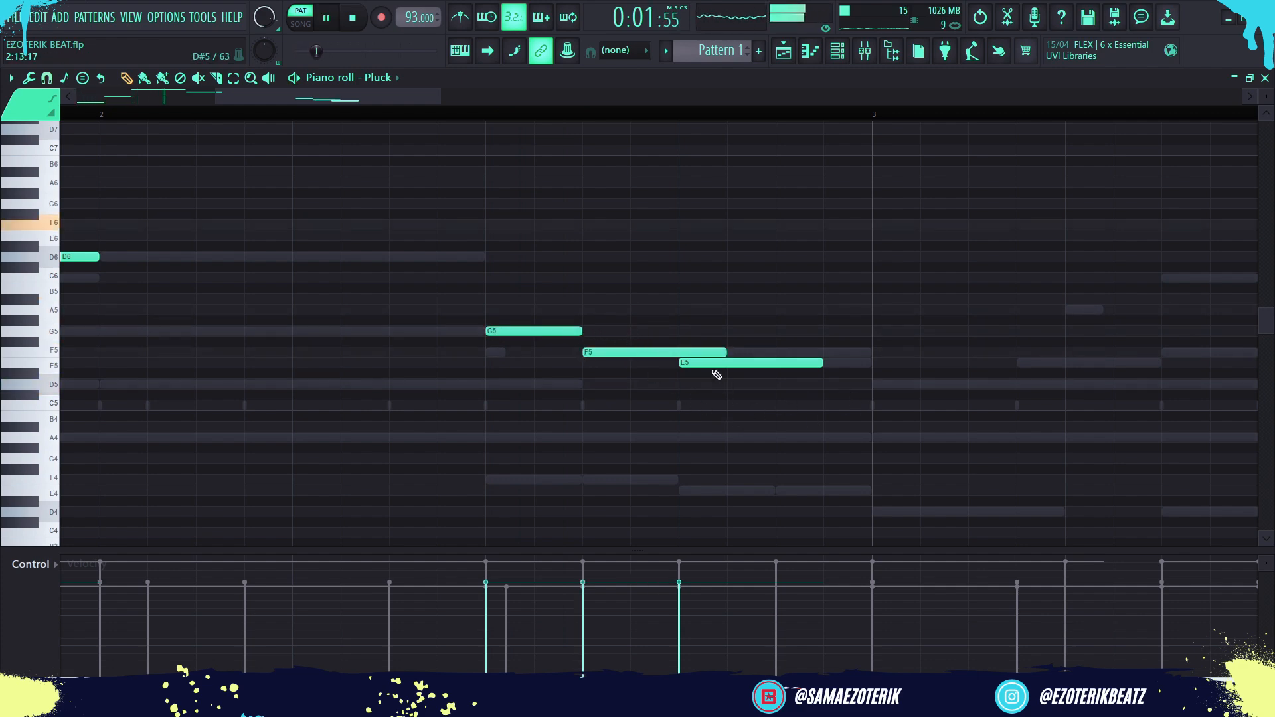
pyautogui.moveTo(724, 353); pyautogui.dragTo(680, 353)
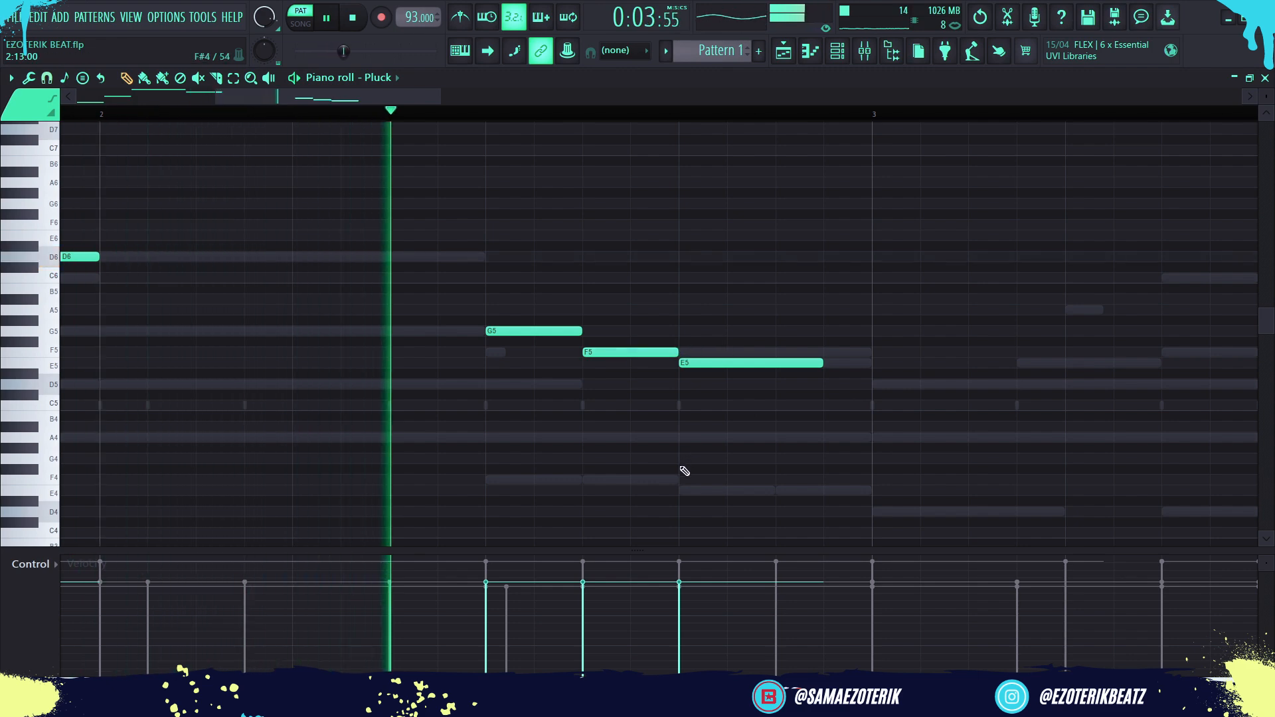
pyautogui.press('space')
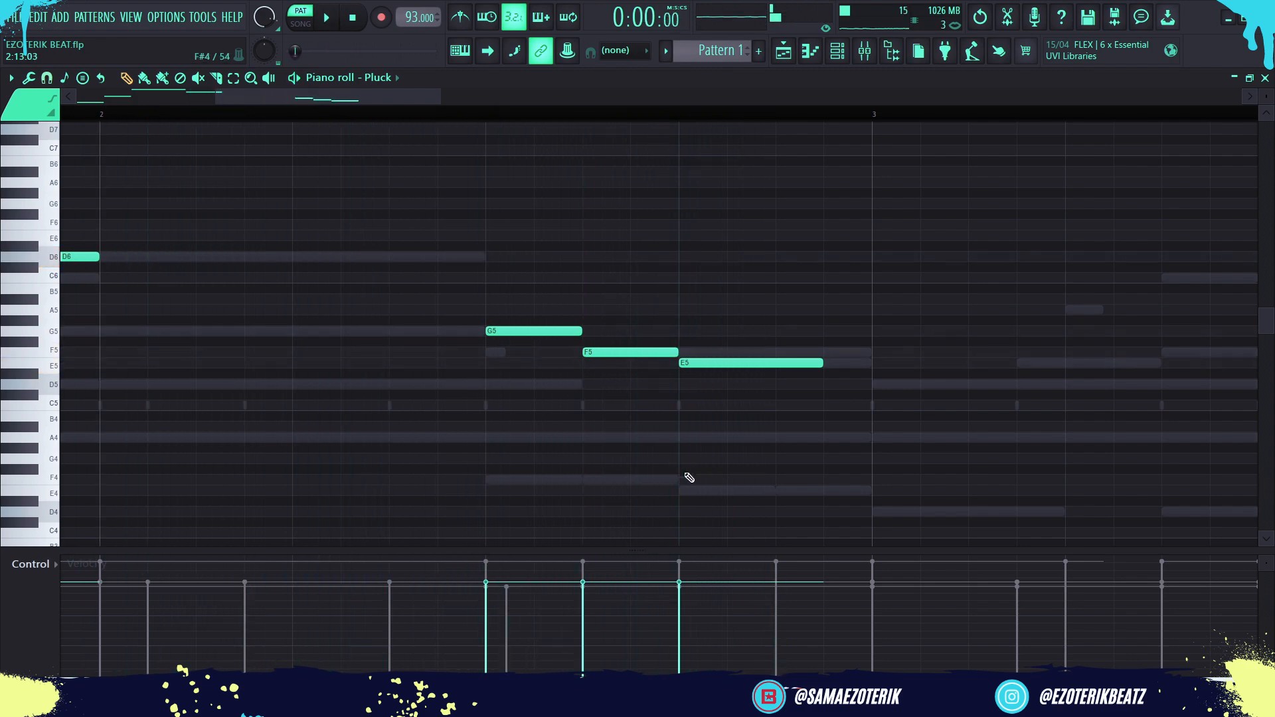
# Place a two-step A4 Pluck note on step 15 of bar 2 and play it with the pattern
pyautogui.click(777, 437)
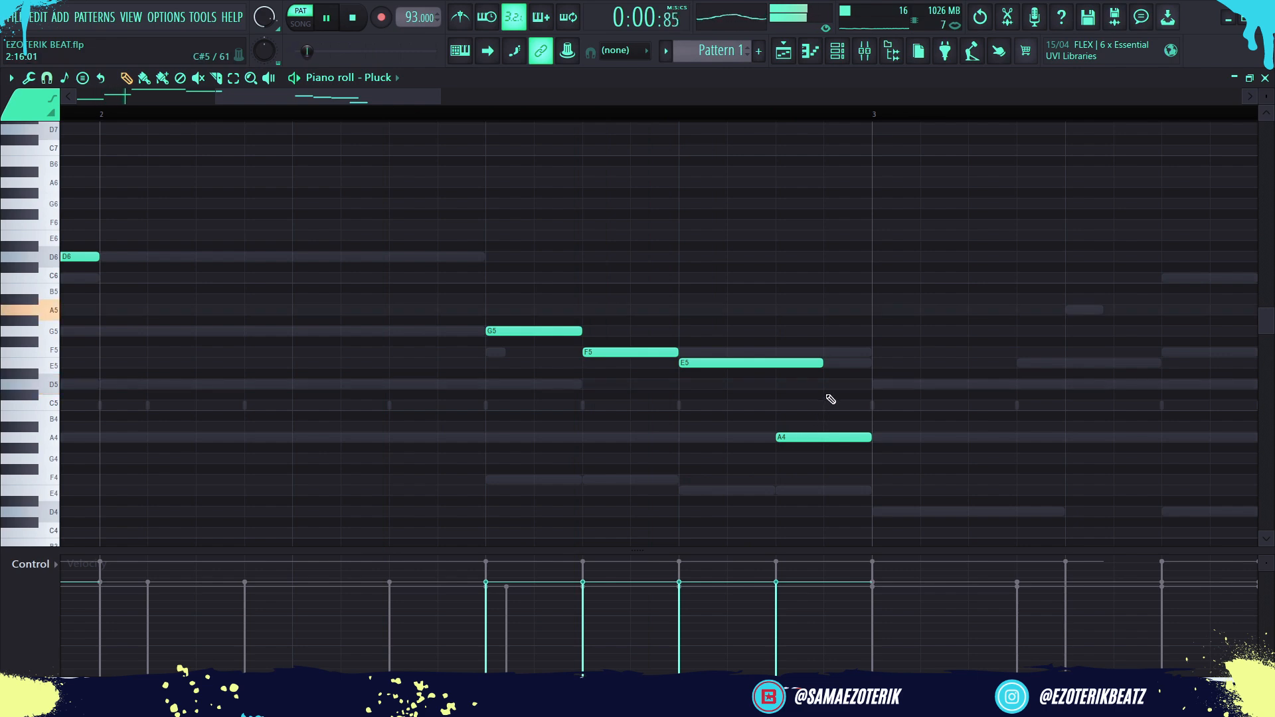
pyautogui.moveTo(806, 366); pyautogui.dragTo(774, 377)
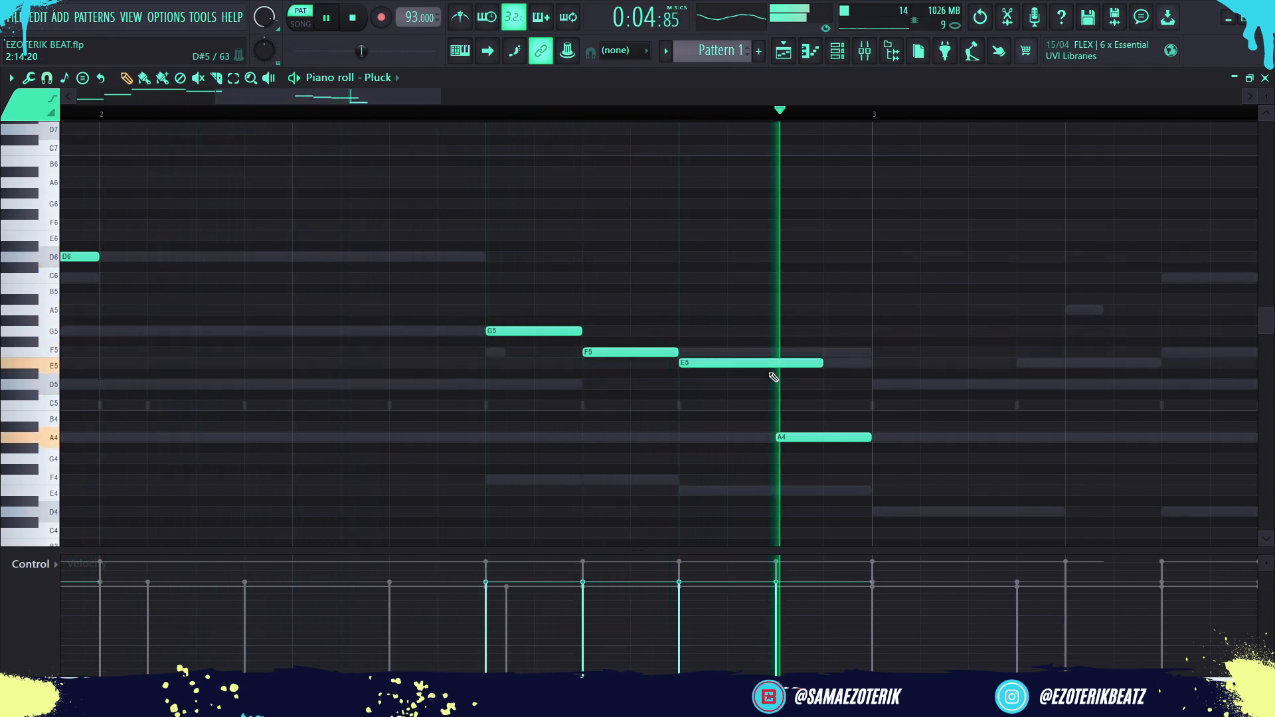
pyautogui.press('space')
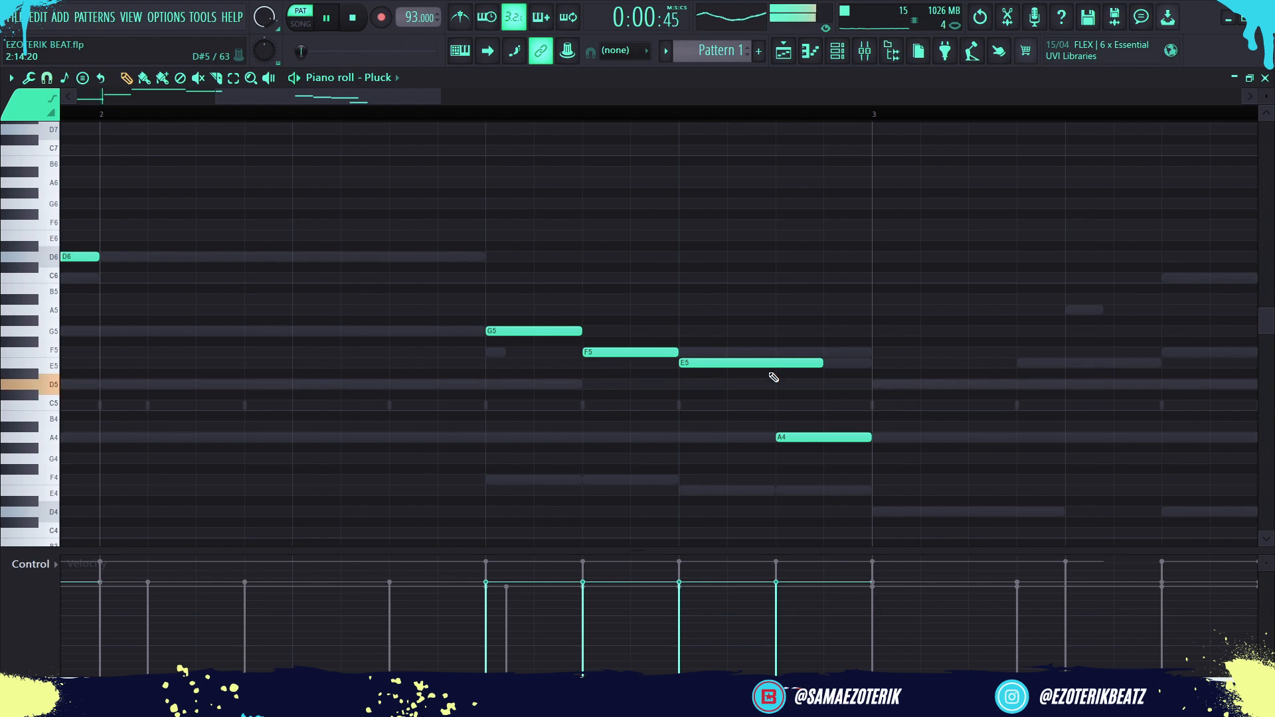
# Transpose the A4 note at the end of bar 2 to E5 and shorten the preceding E5 to two steps
pyautogui.click(820, 439)
pyautogui.hotkey('shift', 'Down')
pyautogui.hotkey('shift', 'Down')
pyautogui.hotkey('shift', 'Down')
pyautogui.hotkey('shift', 'Down')
pyautogui.hotkey('shift', 'Down')
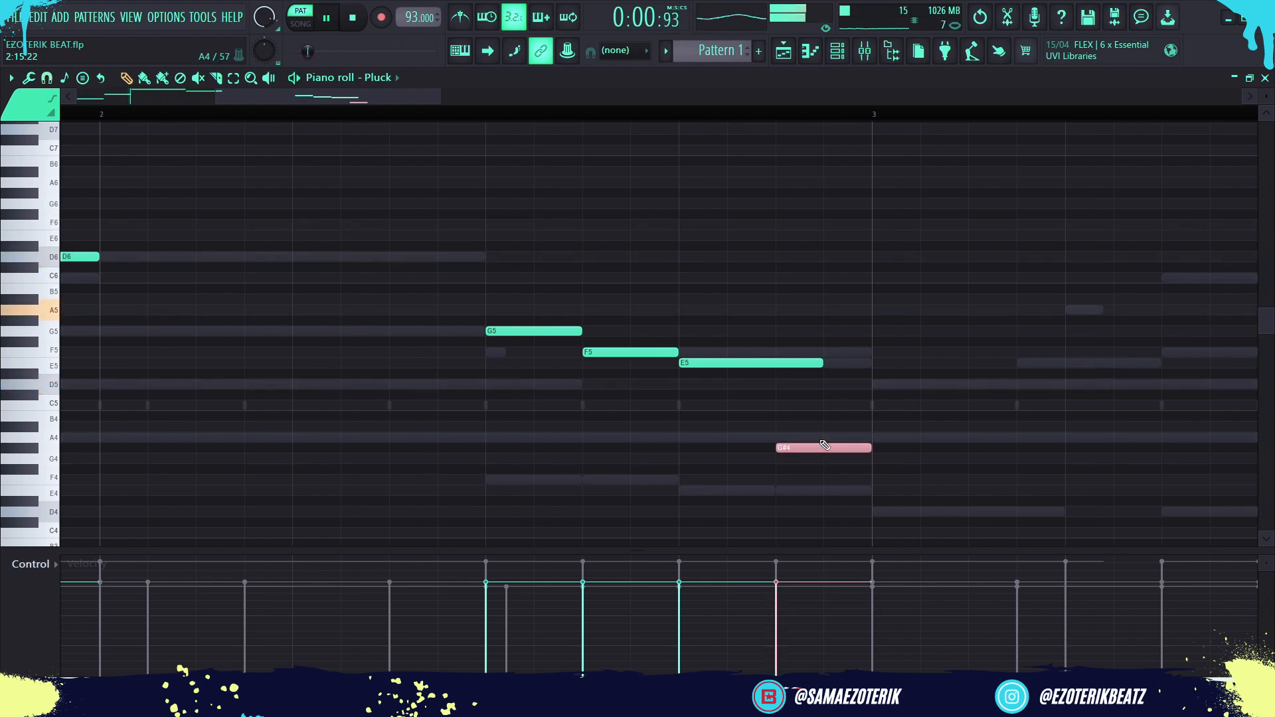
pyautogui.hotkey('ctrl', 'Up')
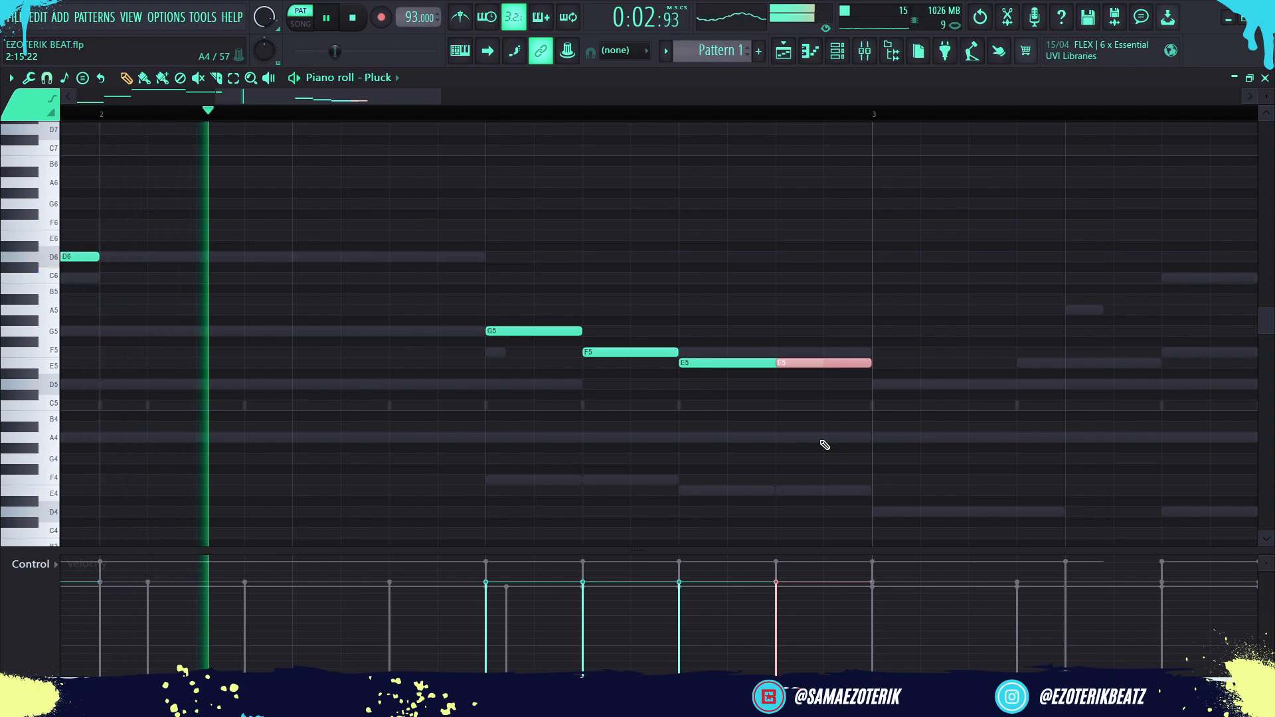
pyautogui.click(736, 364)
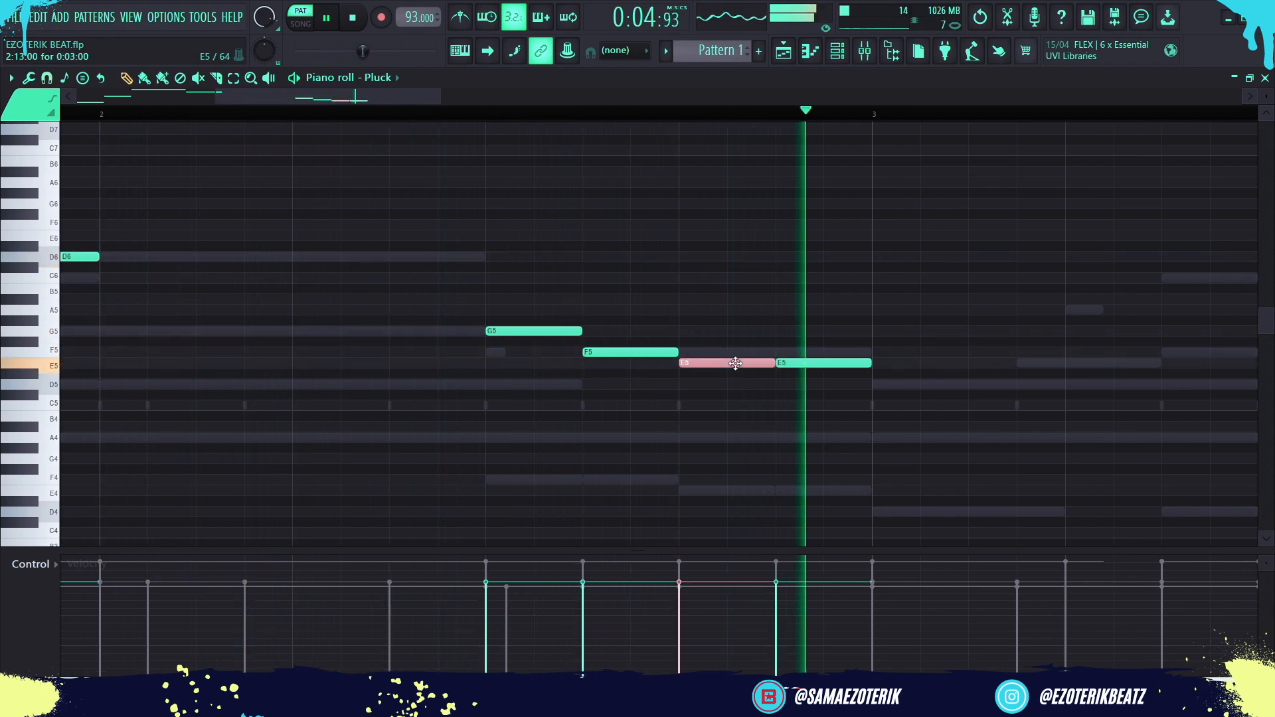
# Select the last E5 note of bar 2, lower its velocity slightly and play the pattern
pyautogui.press('space')
pyautogui.moveTo(886, 422); pyautogui.dragTo(781, 274)
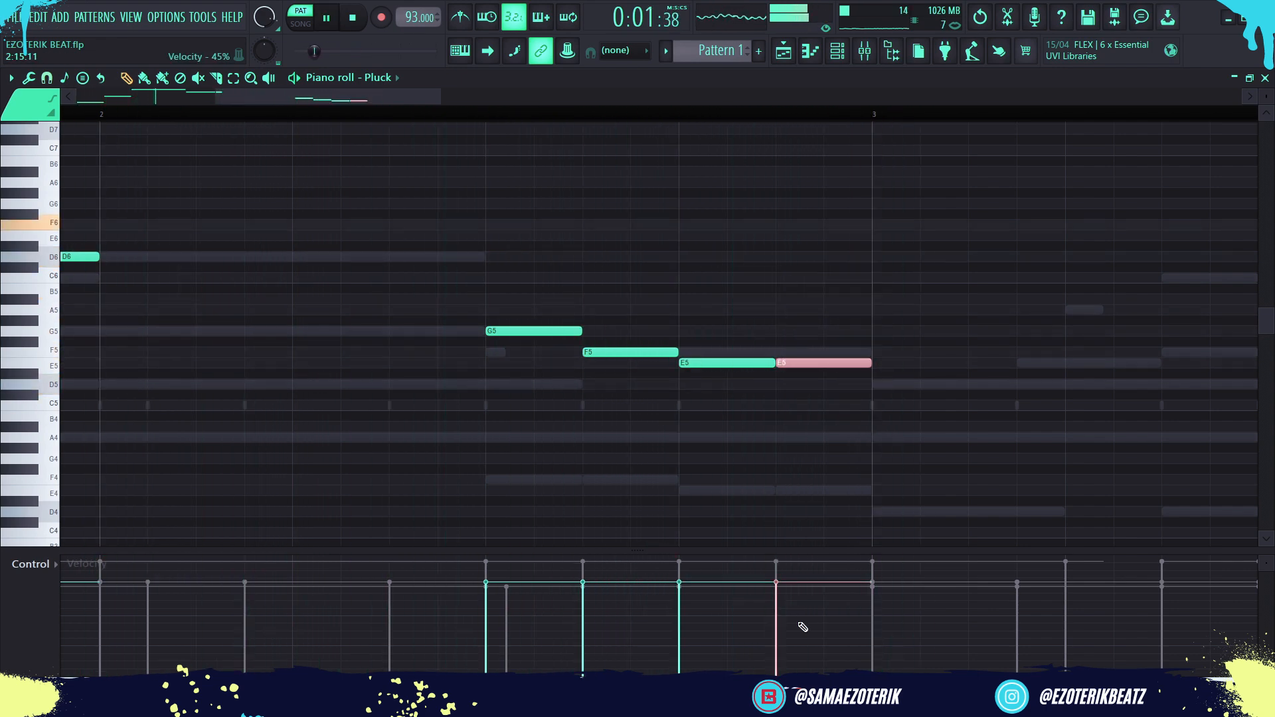
pyautogui.scroll(-5, 720, 436)
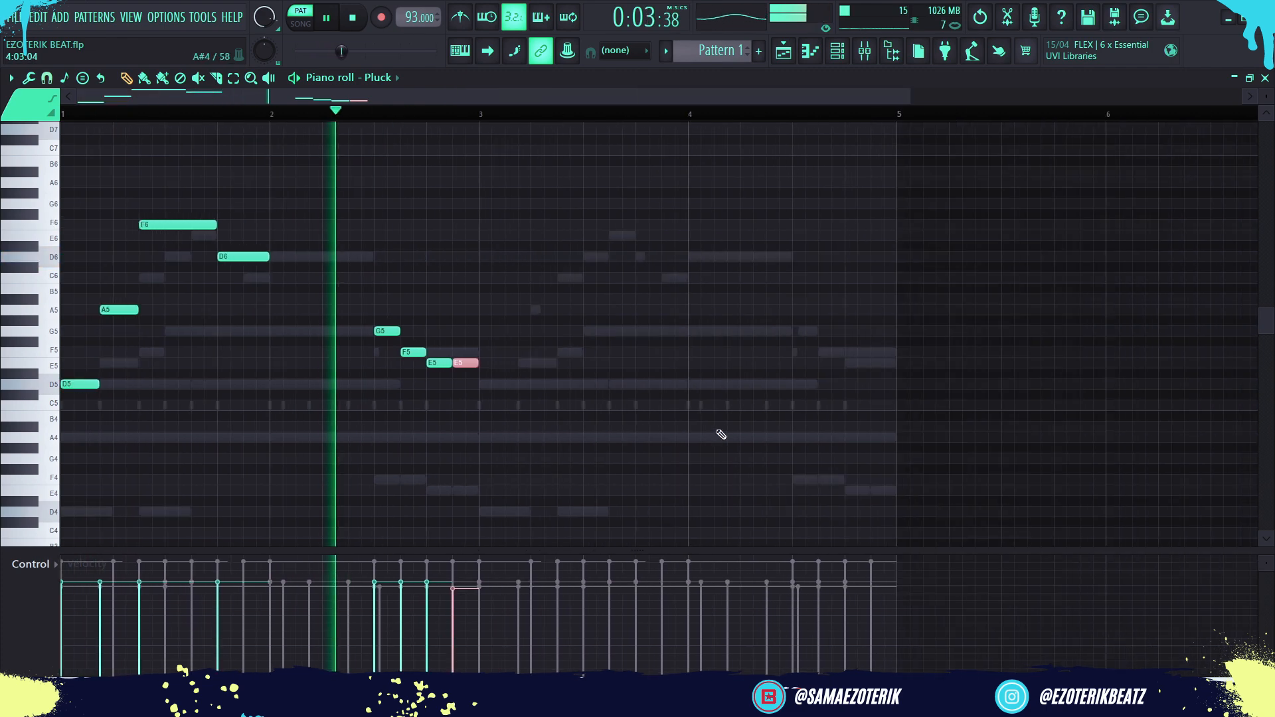
pyautogui.press('space')
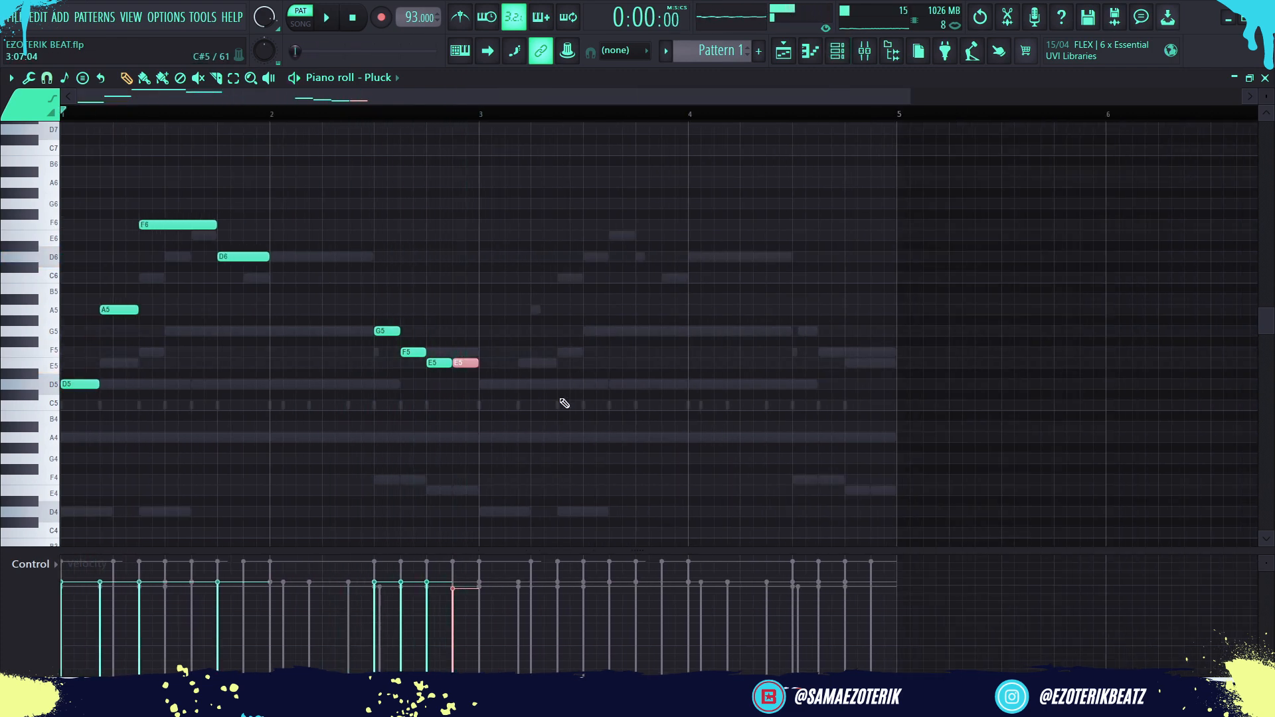
# Copy the whole two-bar Pluck melody into bars 3 and 4 and play the pattern
pyautogui.moveTo(560, 400); pyautogui.dragTo(385, 305)
pyautogui.hotkey('ctrl', 'a')
pyautogui.moveTo(74, 383); pyautogui.dragTo(498, 470)
pyautogui.press('space')
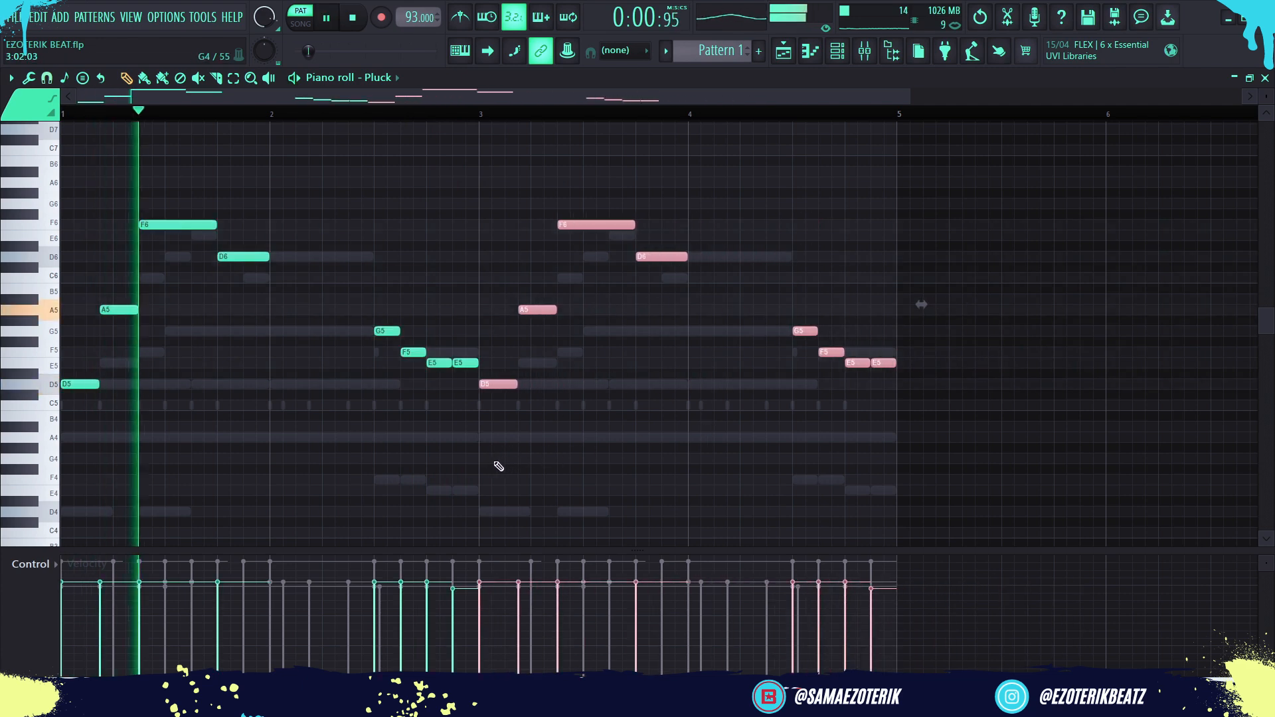
# Open the Strings piano roll from the channel rack and audition the Strings sound
pyautogui.click(839, 53)
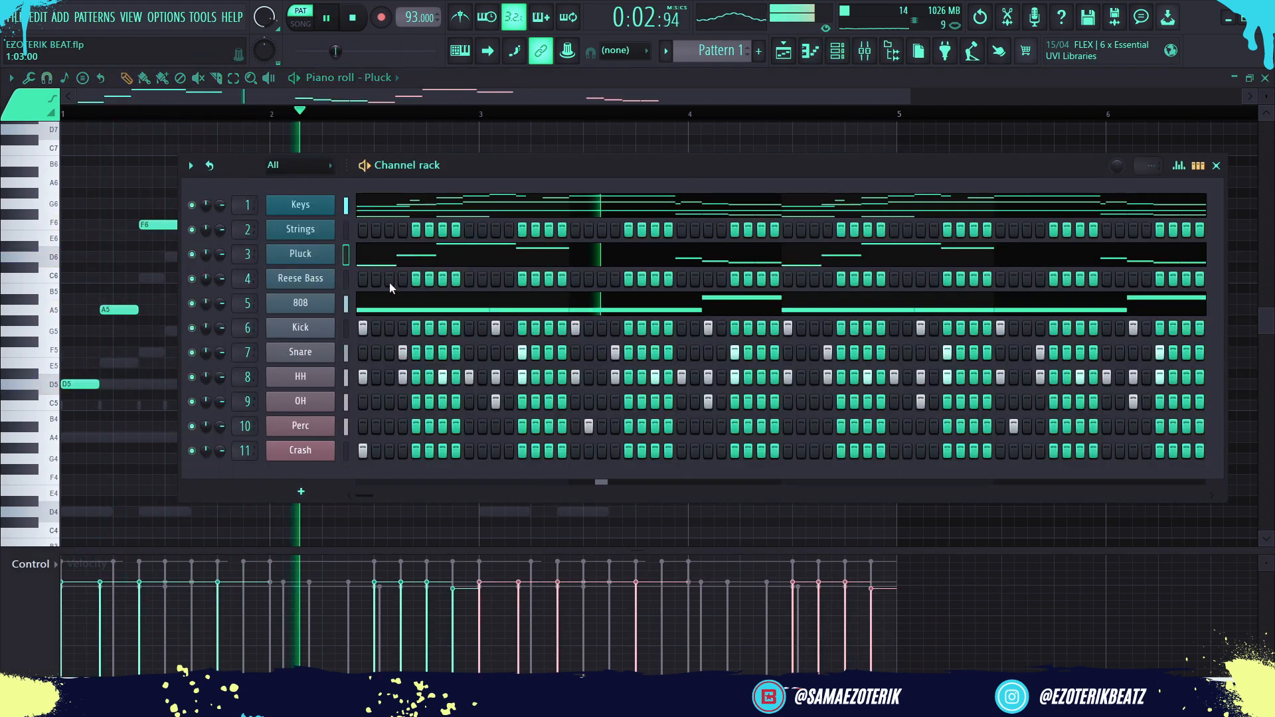
pyautogui.press('space')
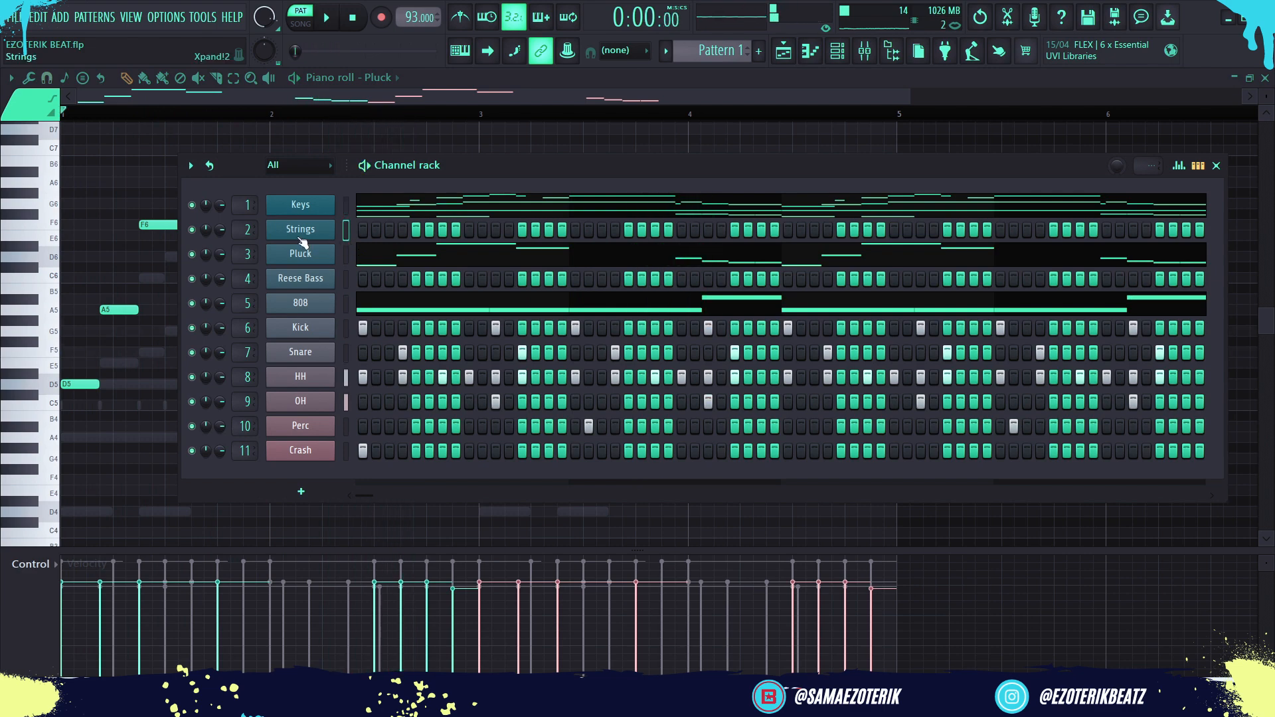
pyautogui.click(811, 53)
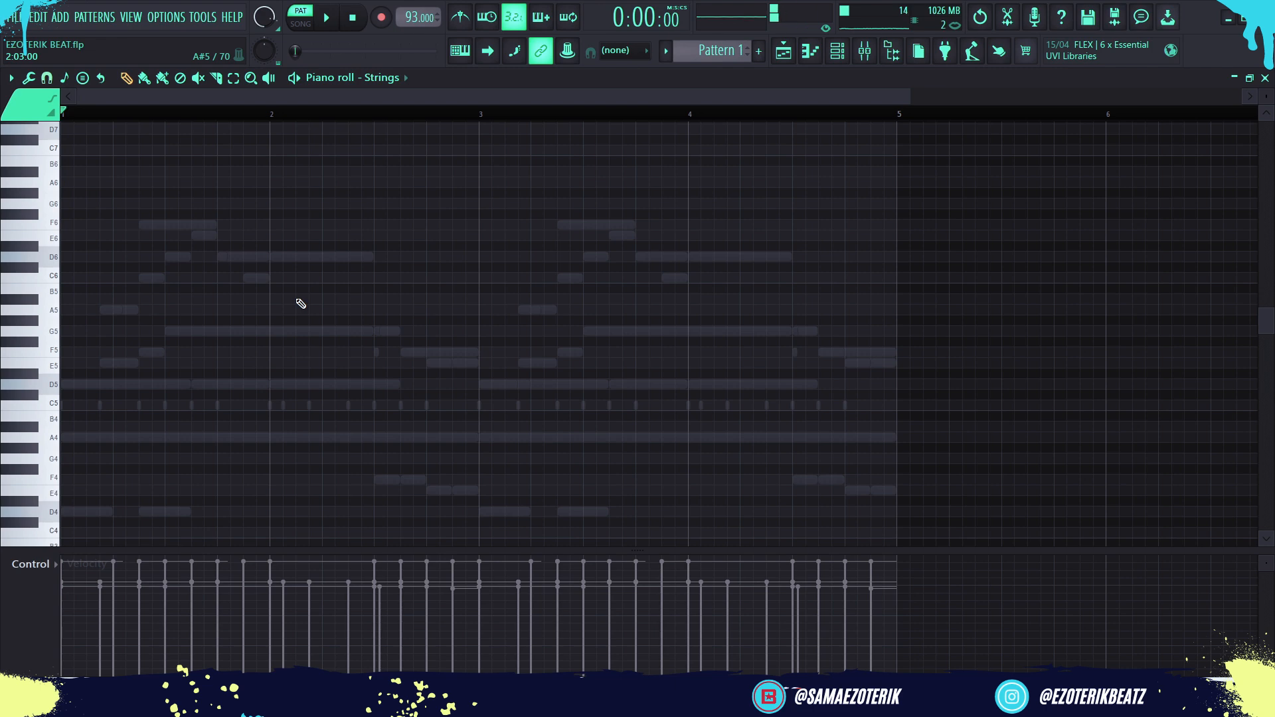
pyautogui.scroll(4, 110, 315)
pyautogui.moveTo(262, 99); pyautogui.dragTo(166, 105)
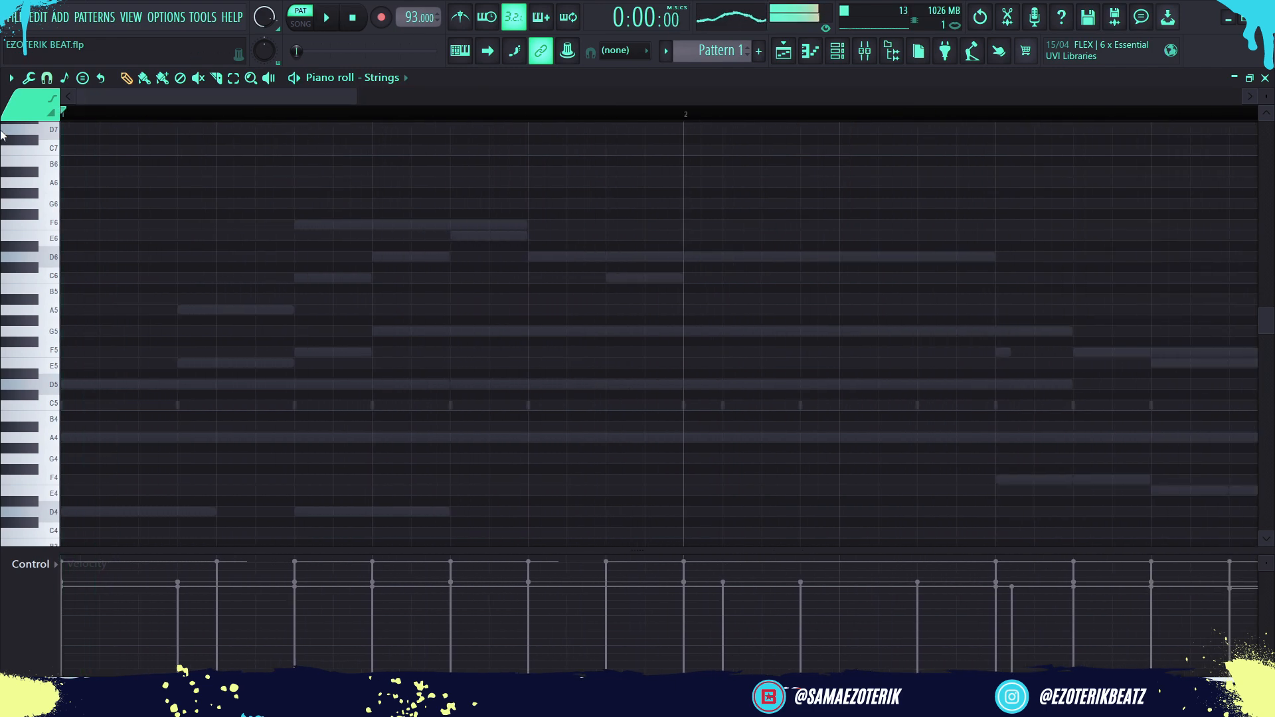
pyautogui.press('space')
pyautogui.press('space')
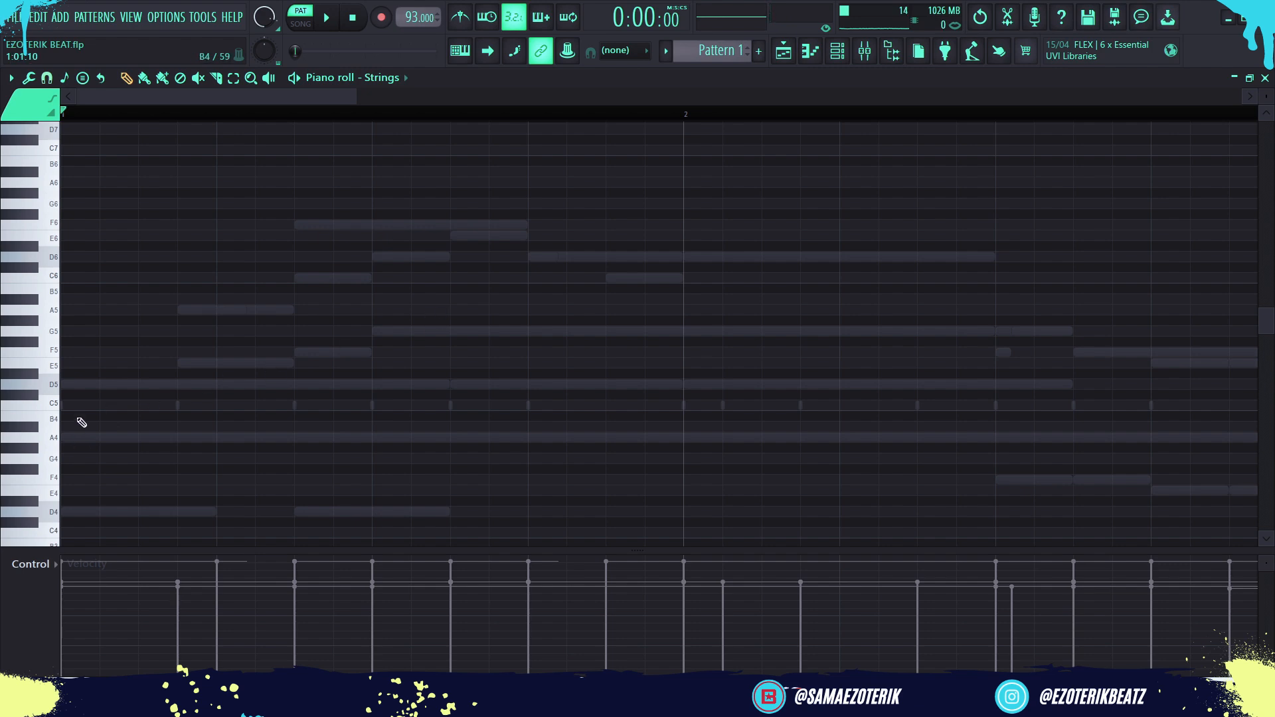
# Return to the channel rack and listen to the full four-bar pattern
pyautogui.click(839, 52)
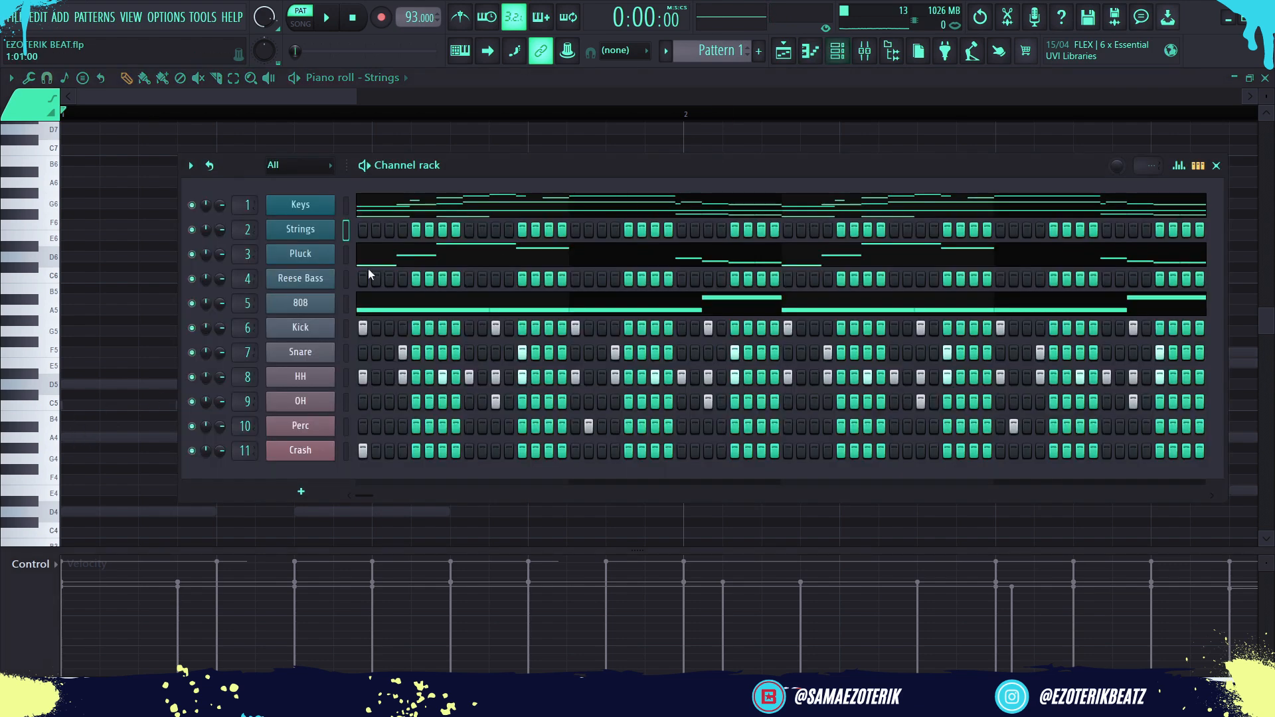
pyautogui.press('space')
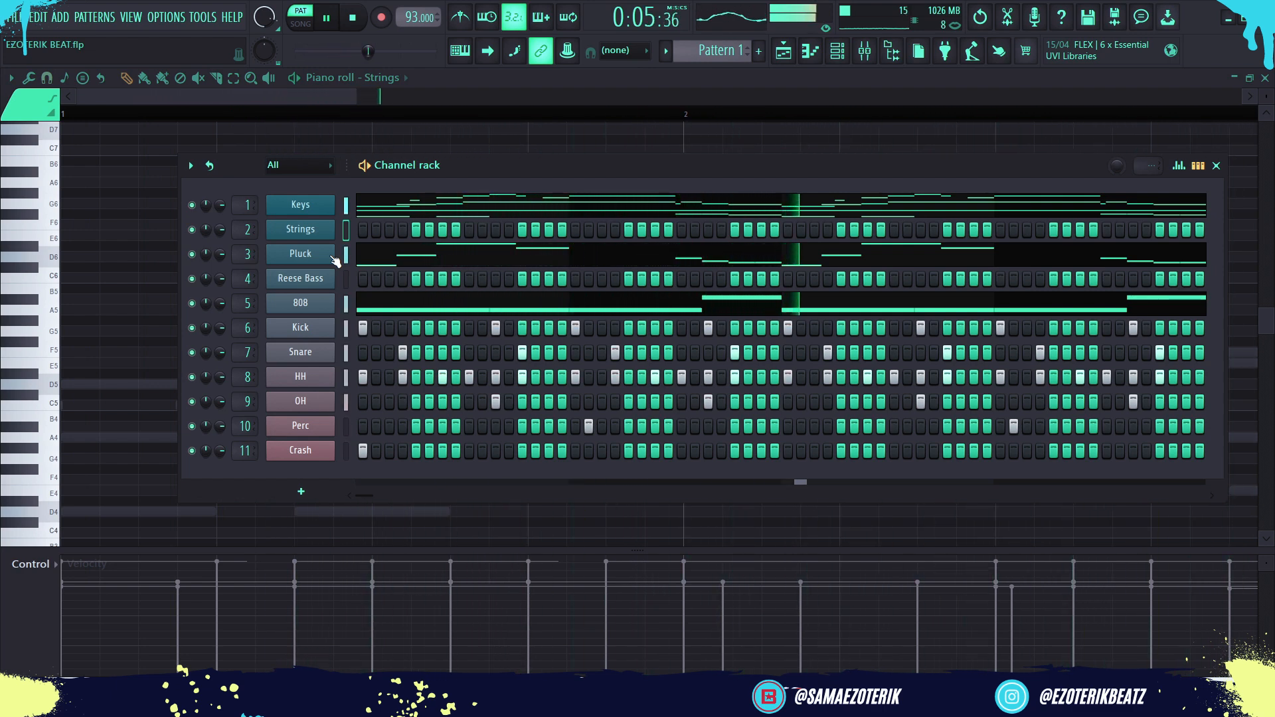
pyautogui.press('space')
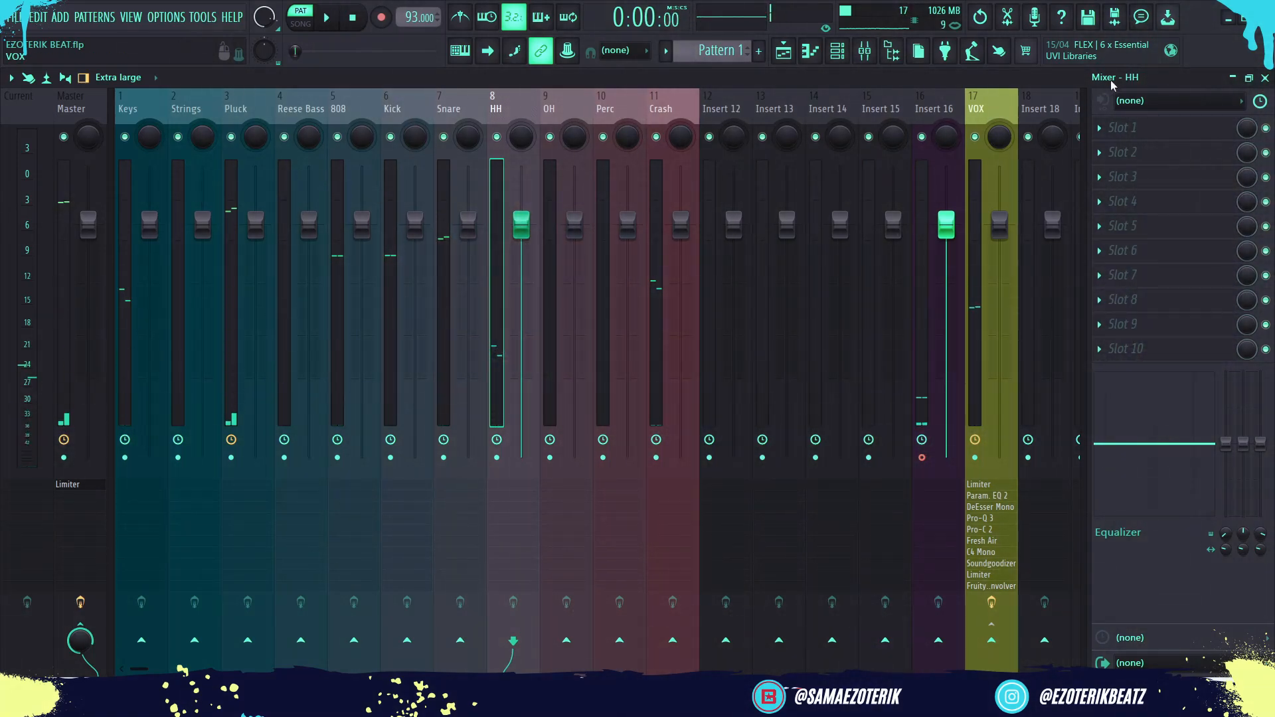
# Dock the Insert 16 and VOX mixer tracks together to the right side of the mixer
pyautogui.click(922, 98)
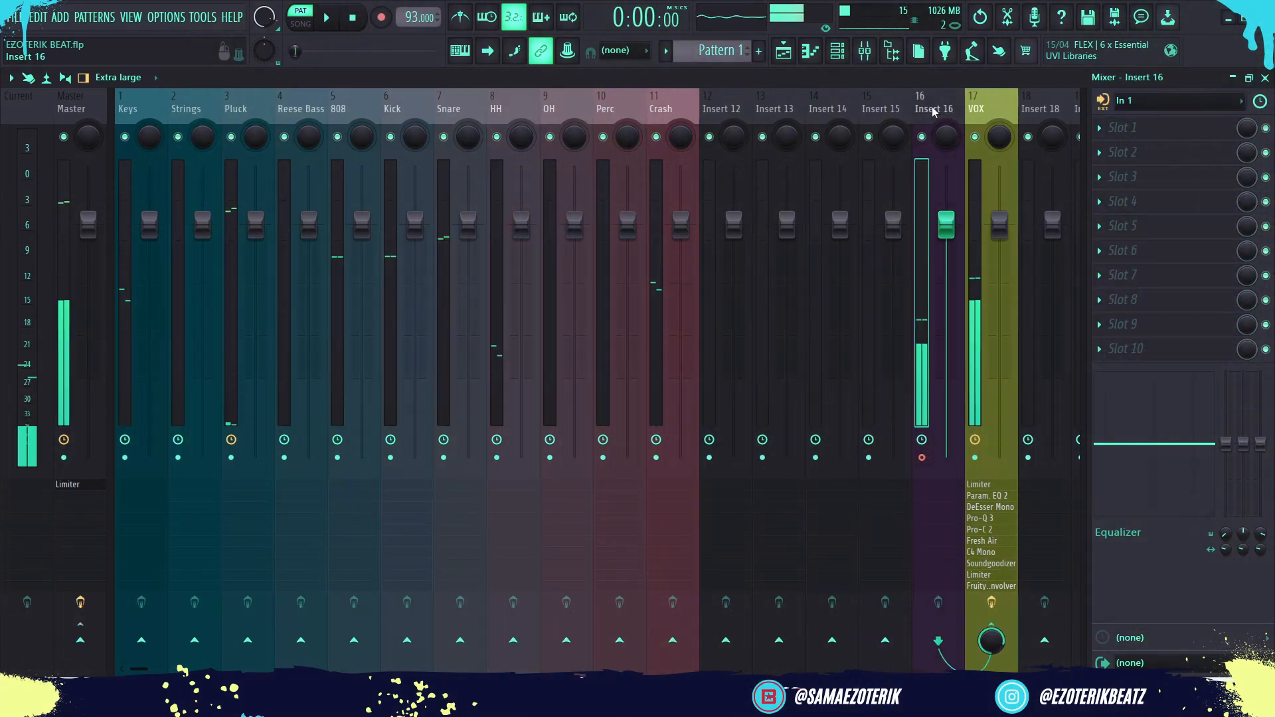
pyautogui.keyDown('ctrl'); pyautogui.keyDown('shift'); pyautogui.click(973, 110); pyautogui.keyUp('shift'); pyautogui.keyUp('ctrl')
pyautogui.rightClick(974, 111)
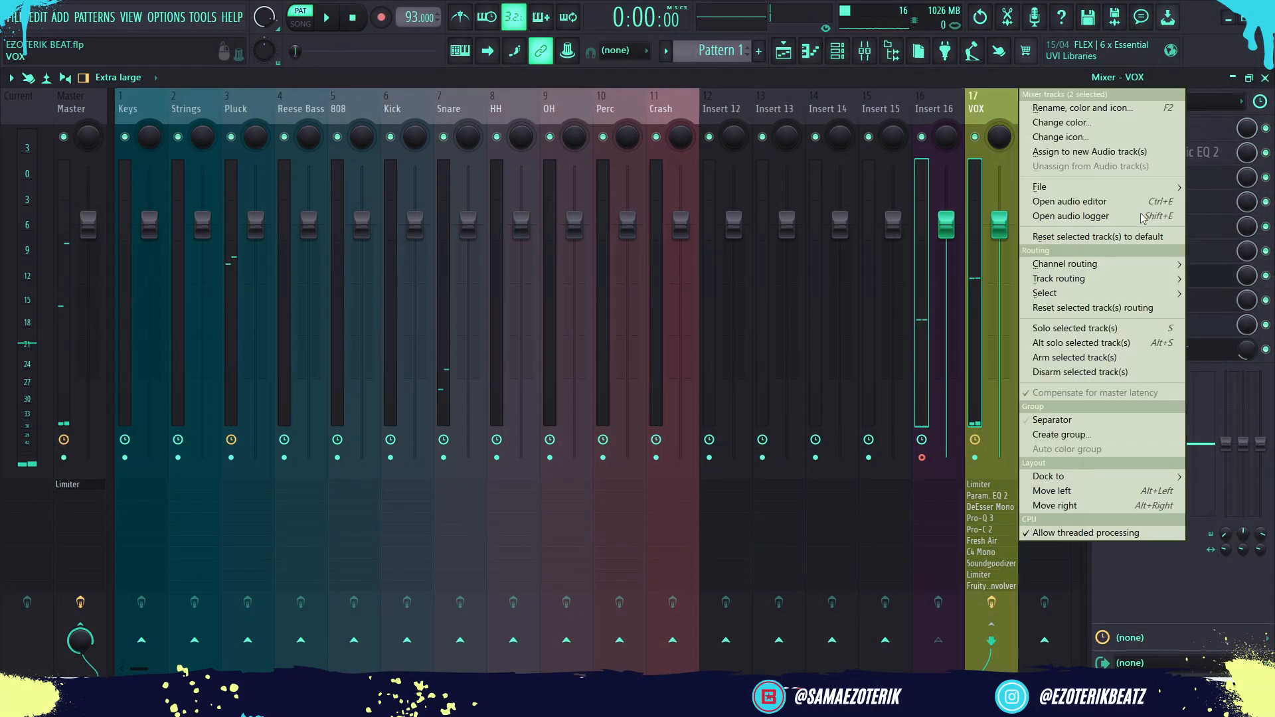
pyautogui.moveTo(1069, 477)
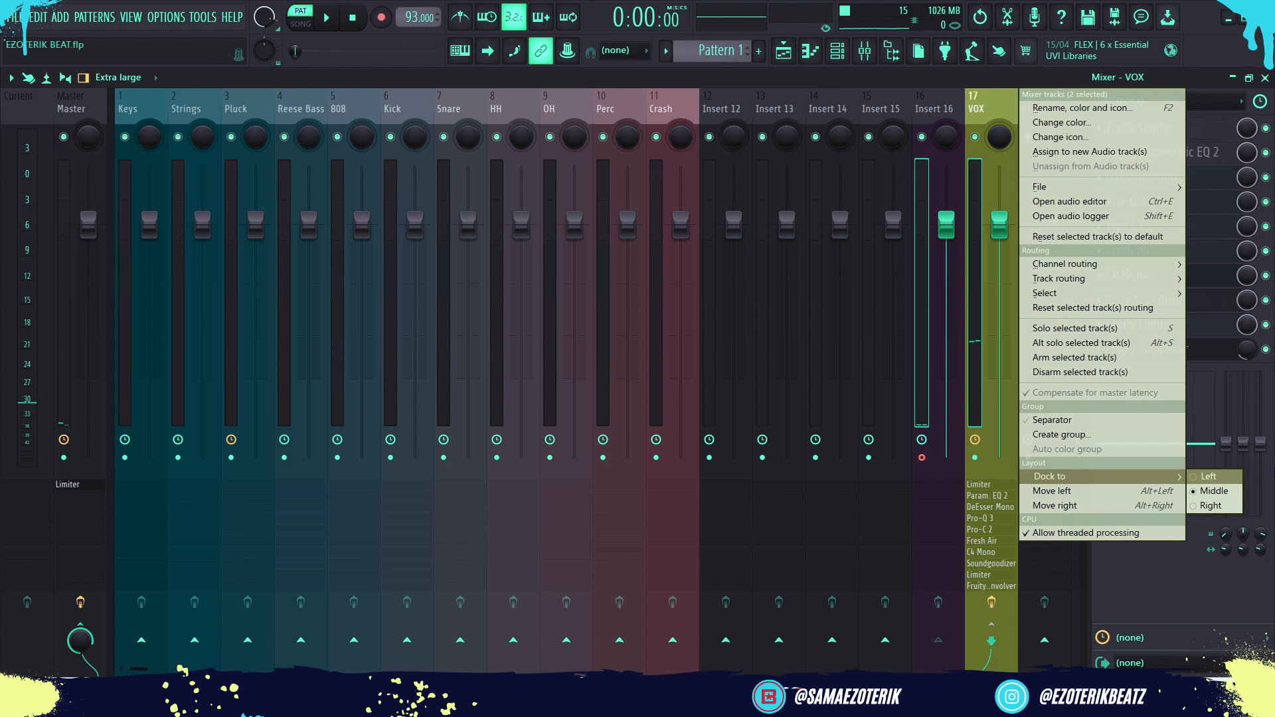
pyautogui.click(1216, 506)
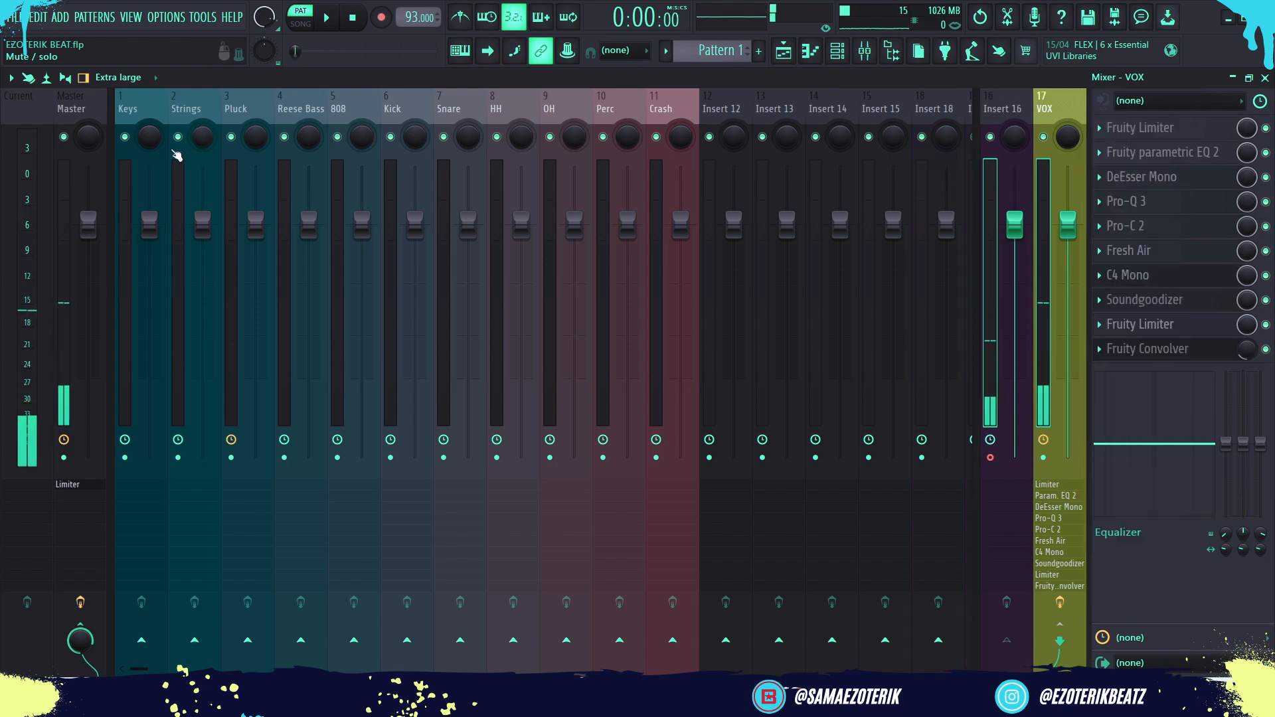
# Select the Keys mixer track and play the pattern to examine its level
pyautogui.click(143, 100)
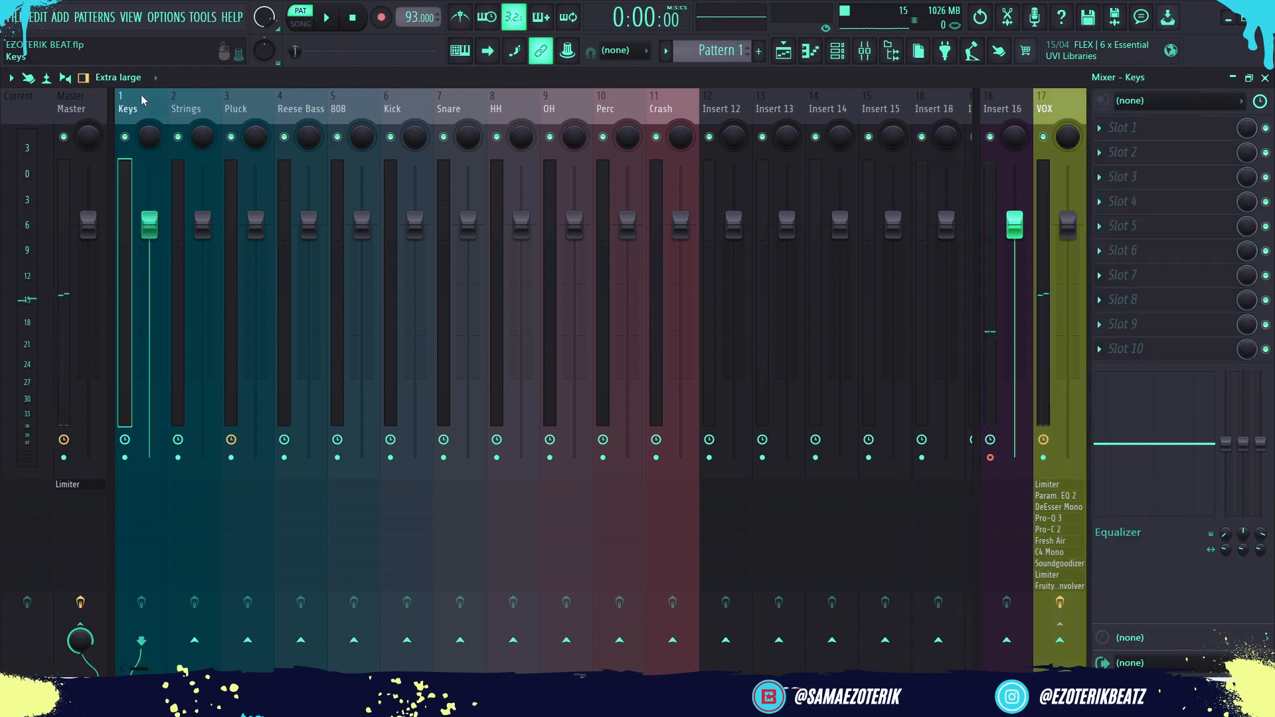
pyautogui.click(199, 111)
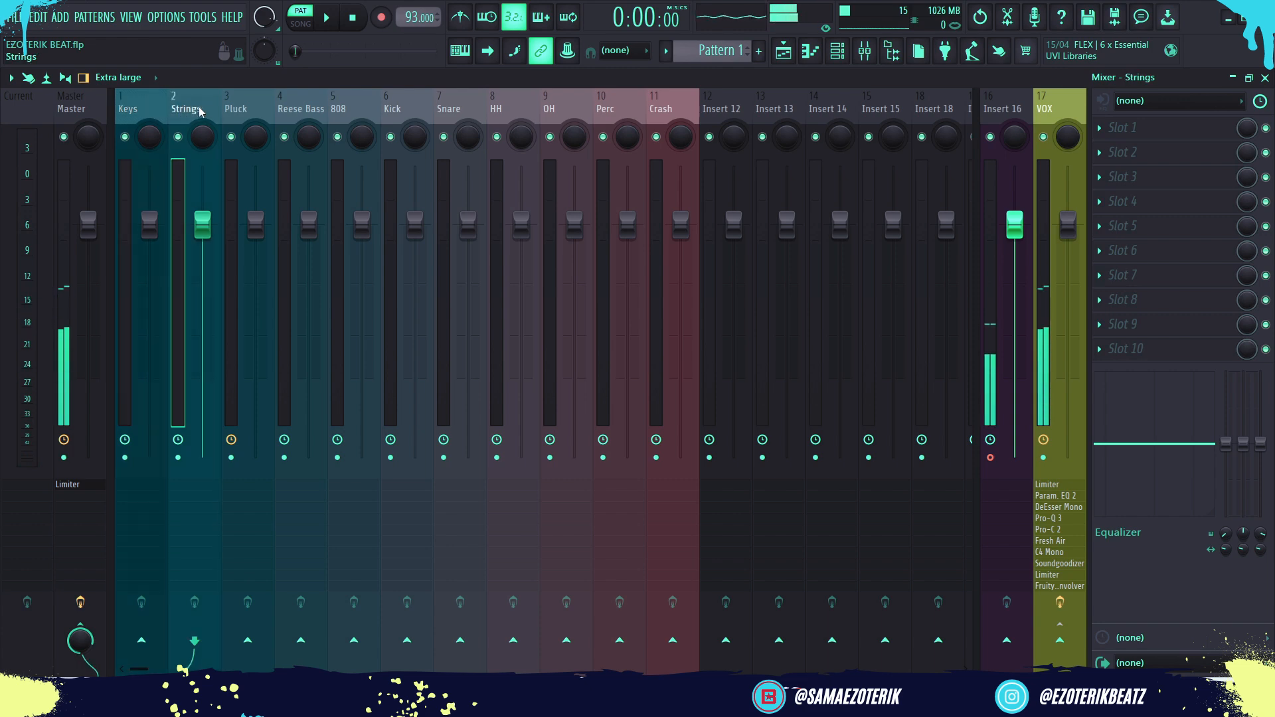
pyautogui.click(142, 118)
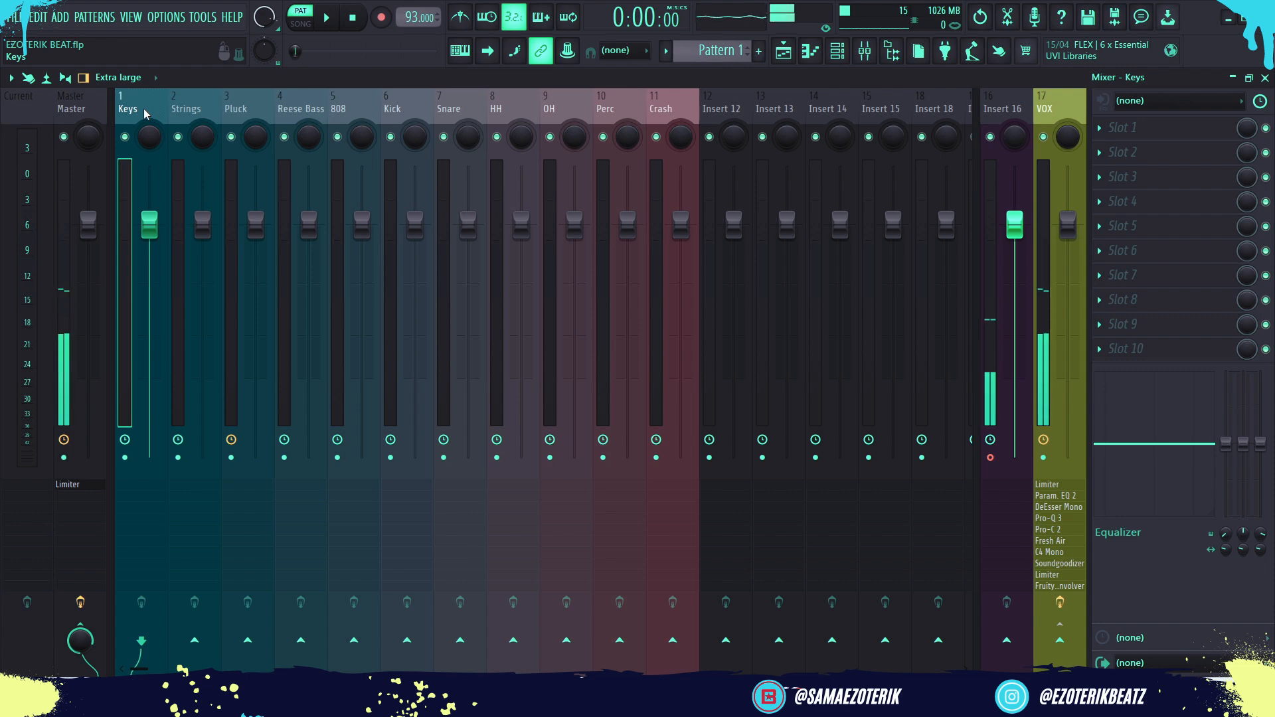
pyautogui.press('space')
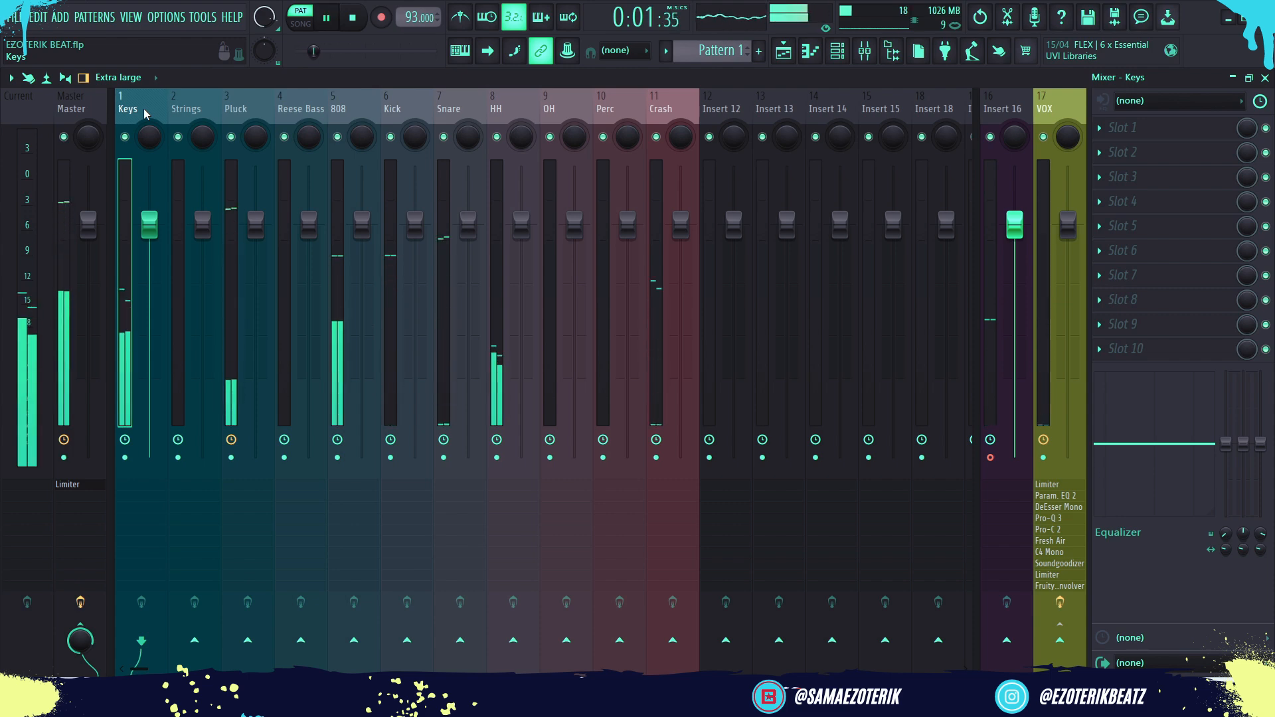
pyautogui.press('space')
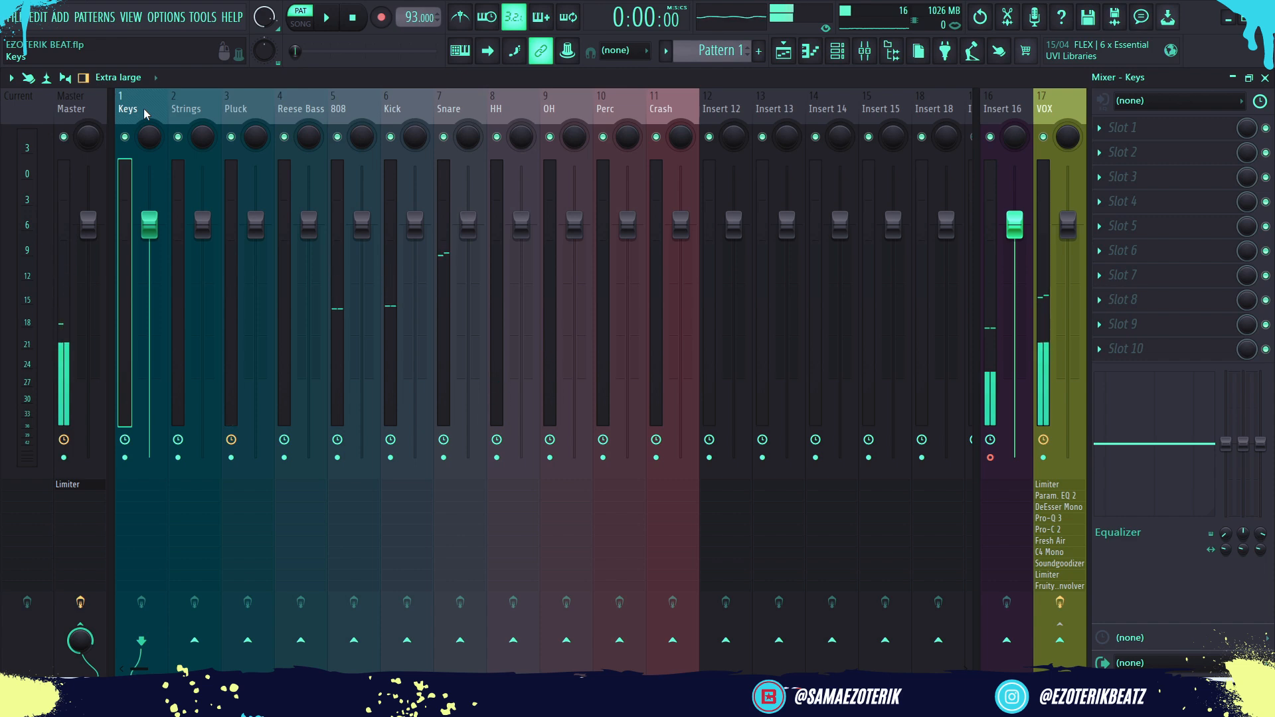
pyautogui.press('space')
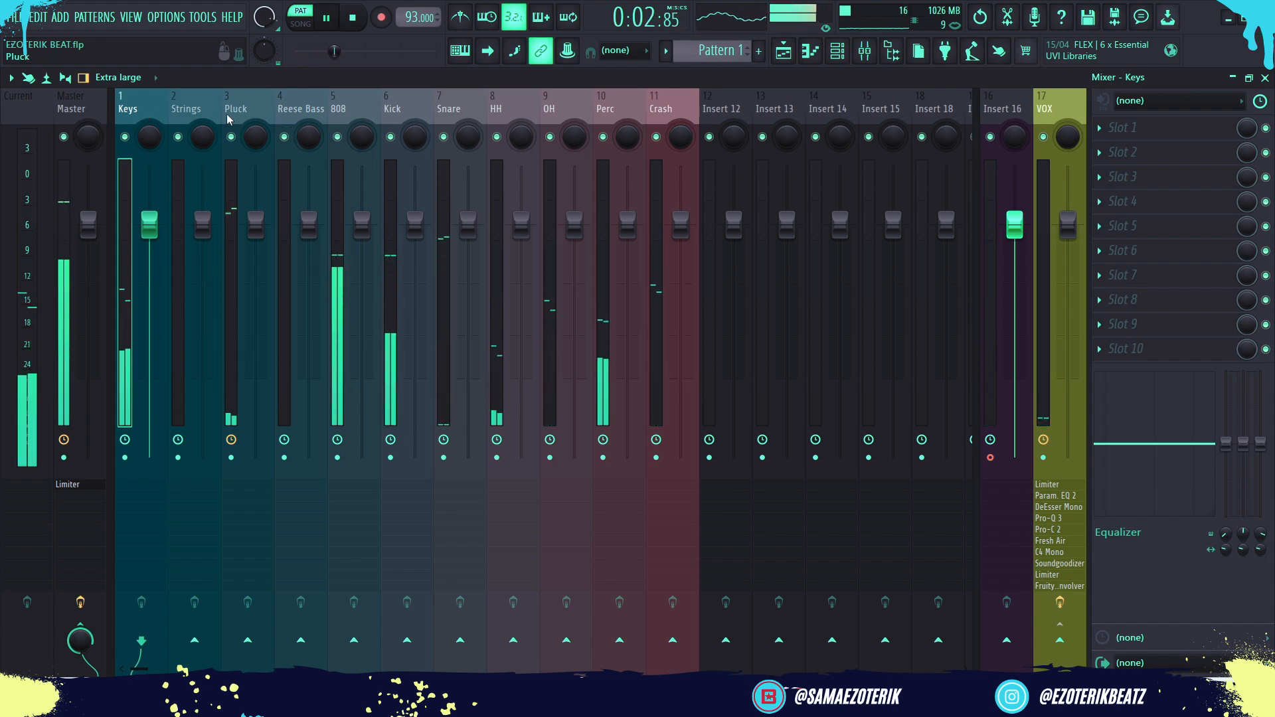
pyautogui.press('space')
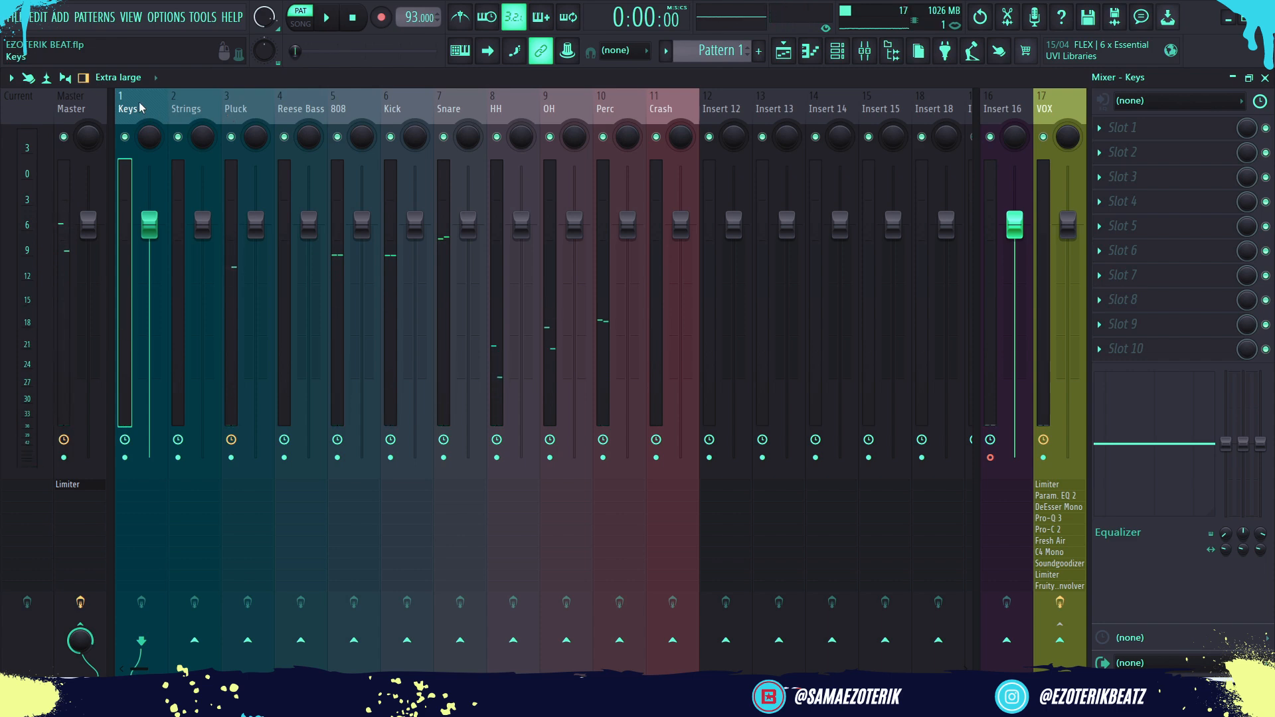
# Select the Kick mixer track and play the pattern to examine the kick's peak level
pyautogui.click(412, 108)
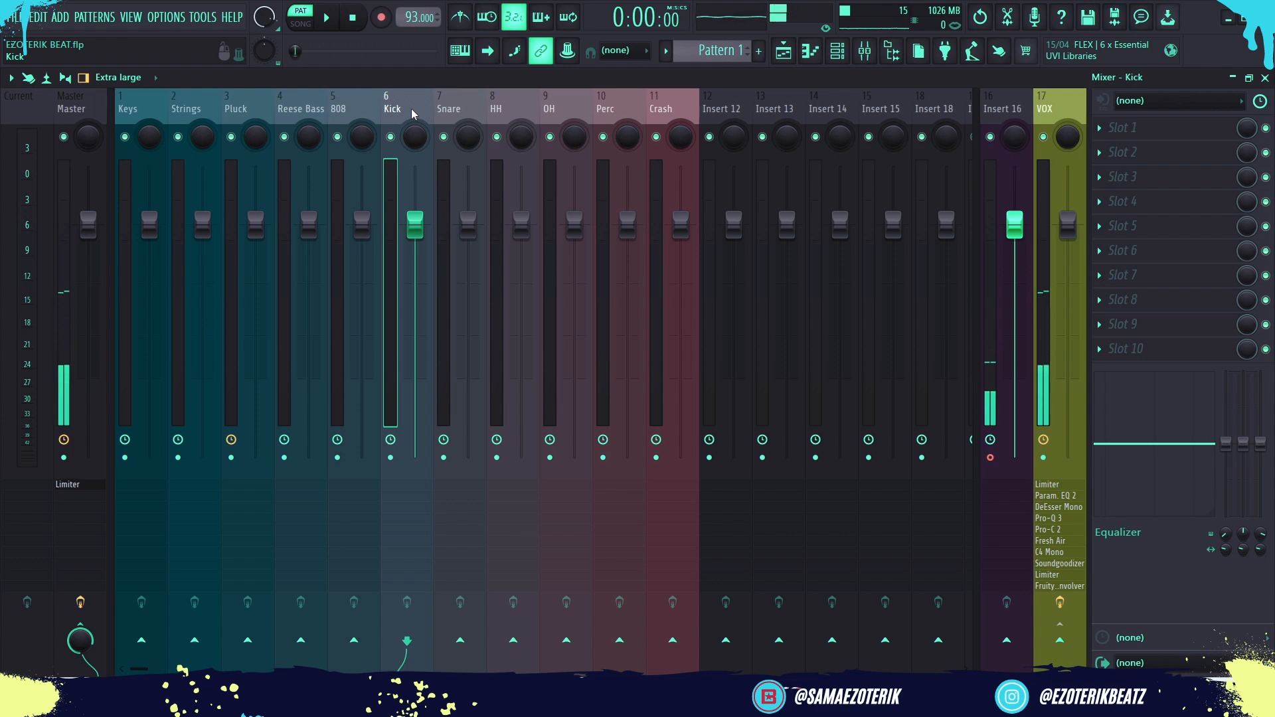
pyautogui.press('space')
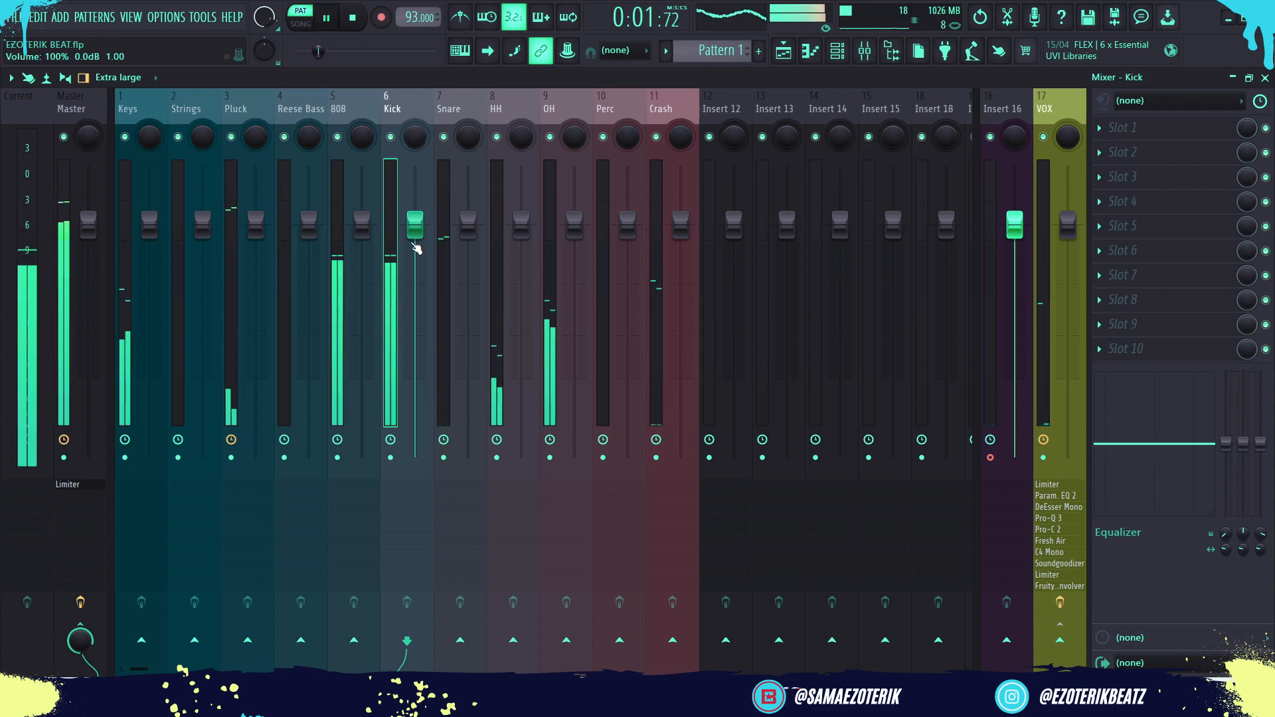
pyautogui.press('space')
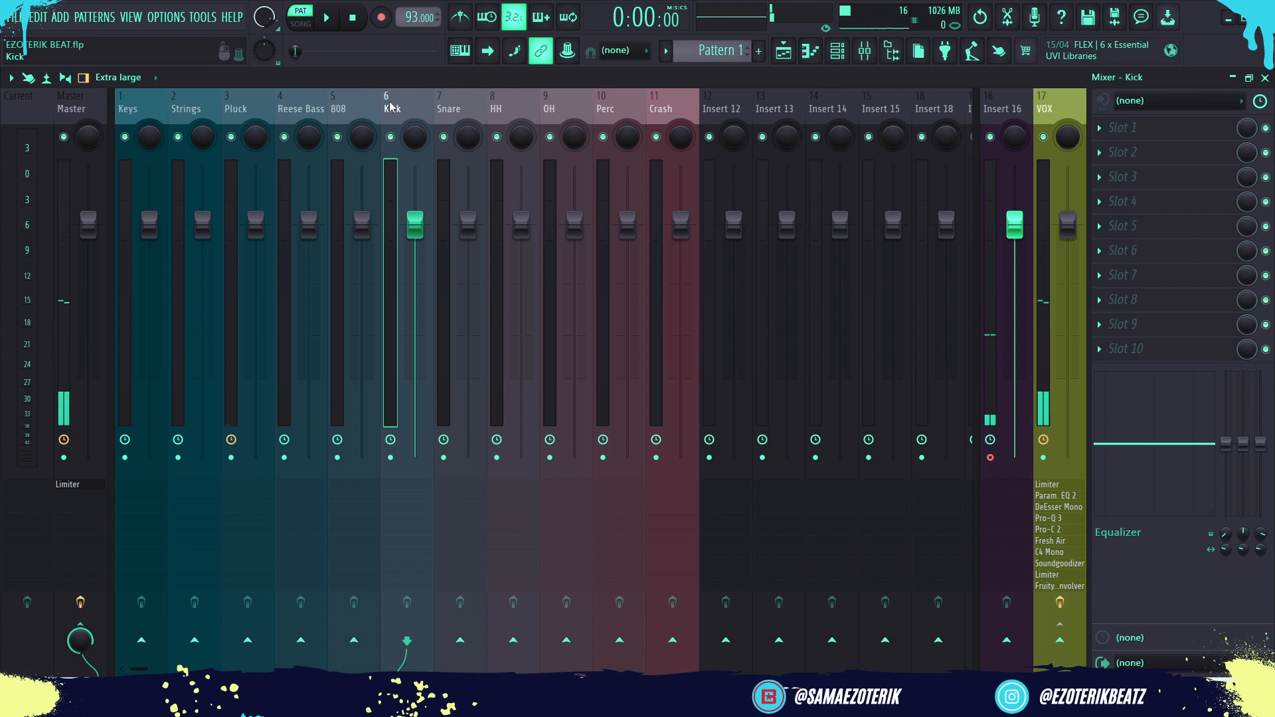
pyautogui.press('space')
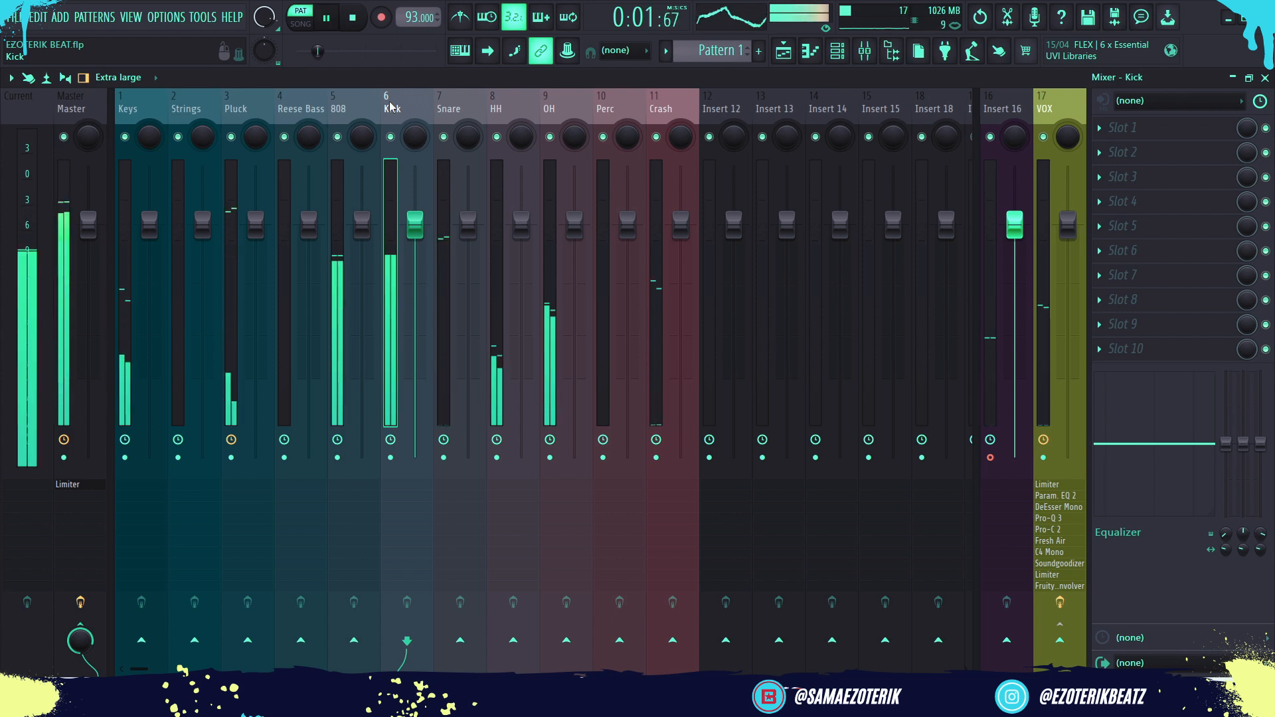
pyautogui.press('space')
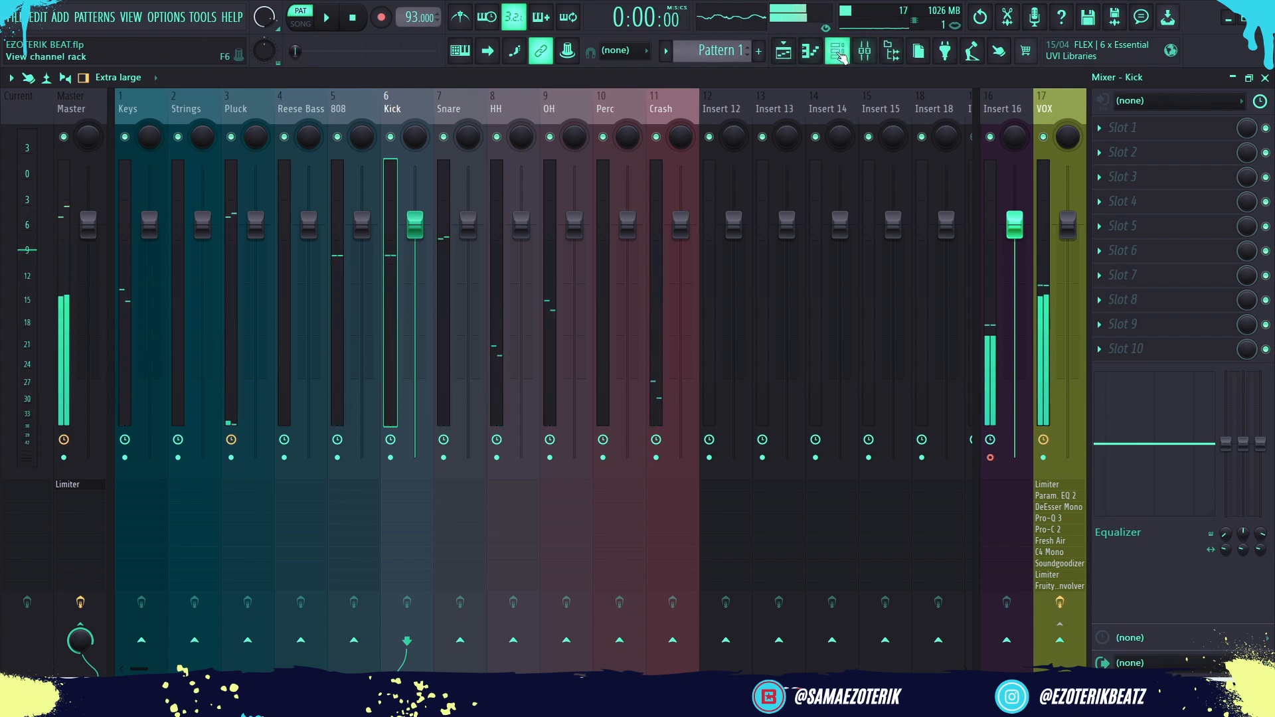
# Mute the Kick track, play the pattern, and unmute it again to compare the levels with and without the kick
pyautogui.click(394, 134)
pyautogui.press('space')
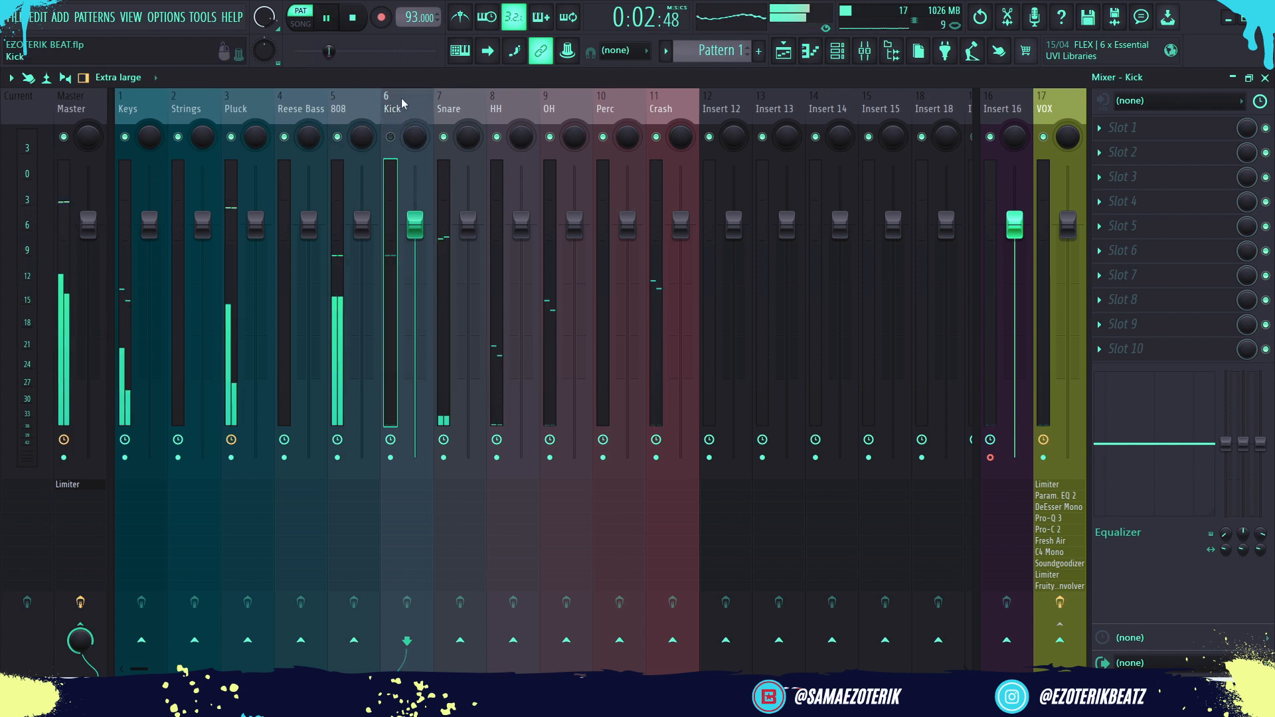
pyautogui.click(392, 135)
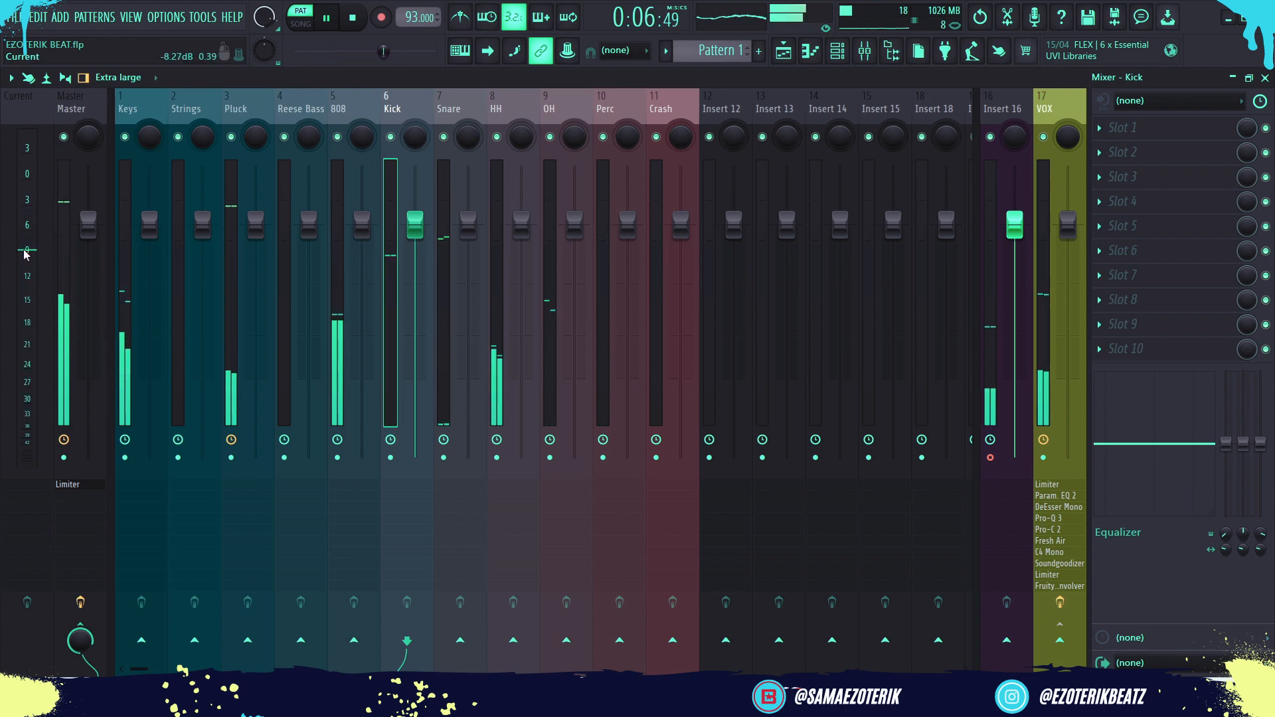
pyautogui.press('space')
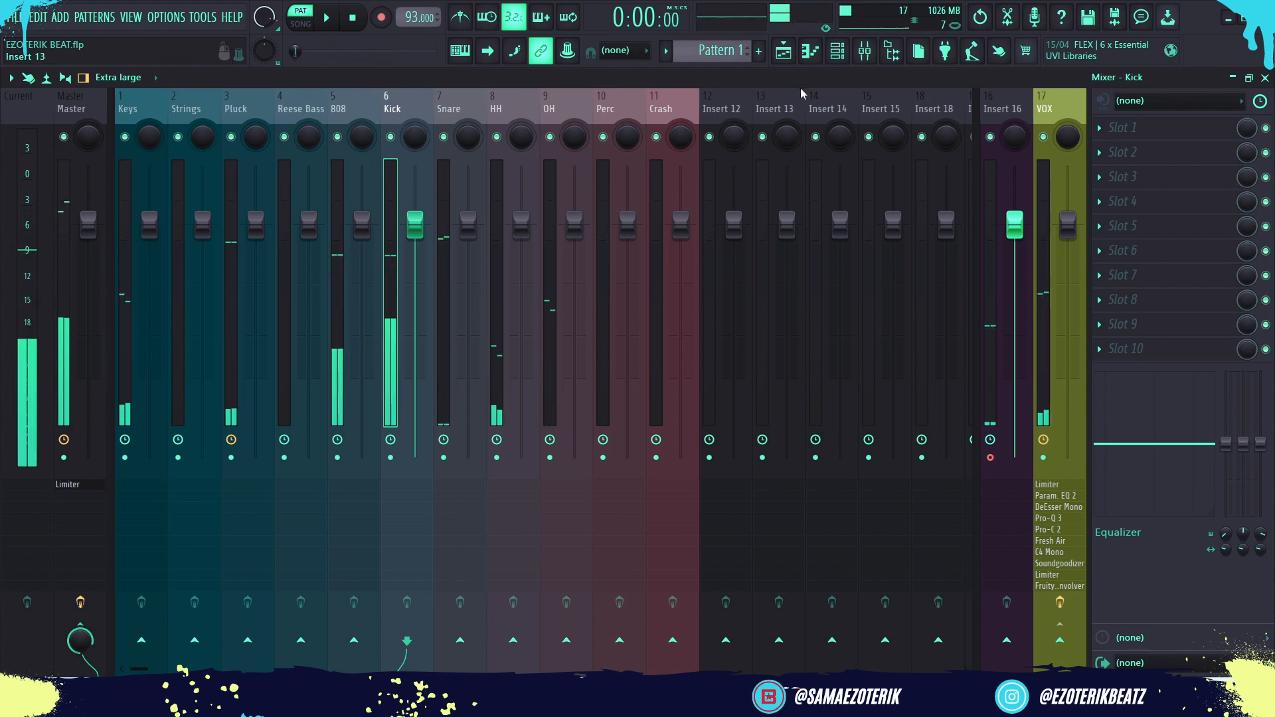
# Select the Kick channel in the channel rack and open its piano roll with all four bars in view
pyautogui.click(837, 50)
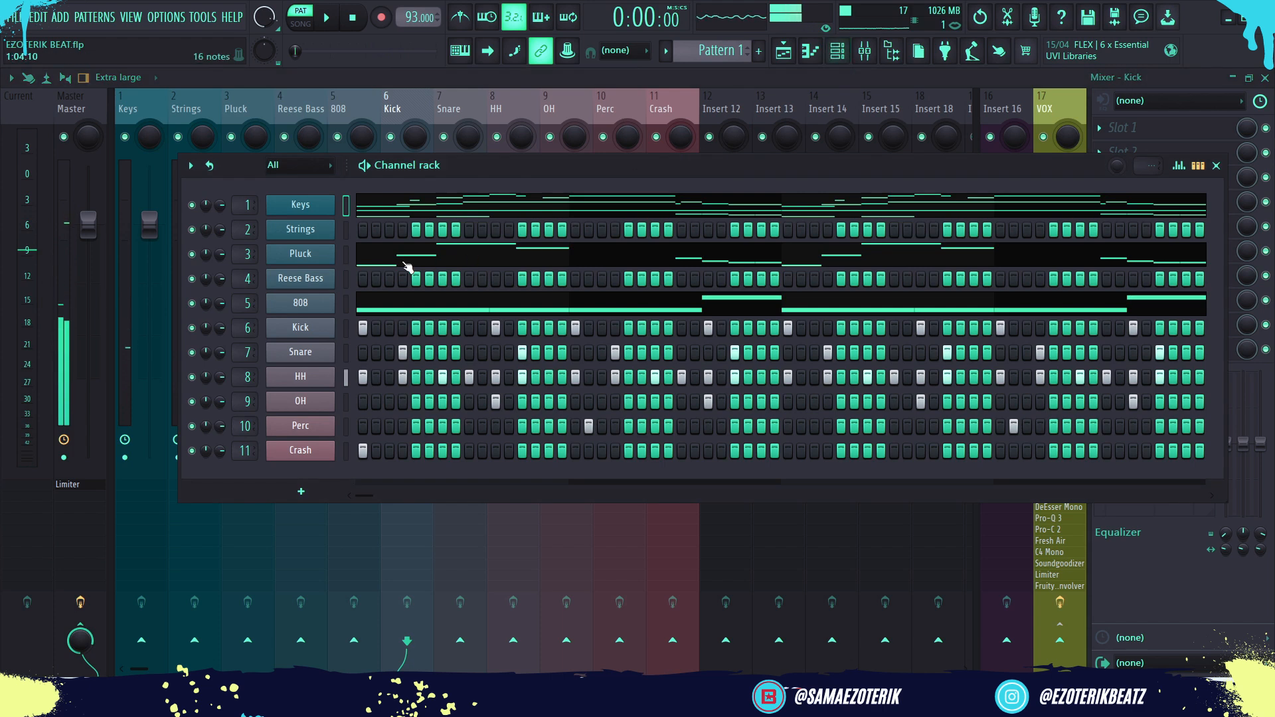
pyautogui.click(293, 204)
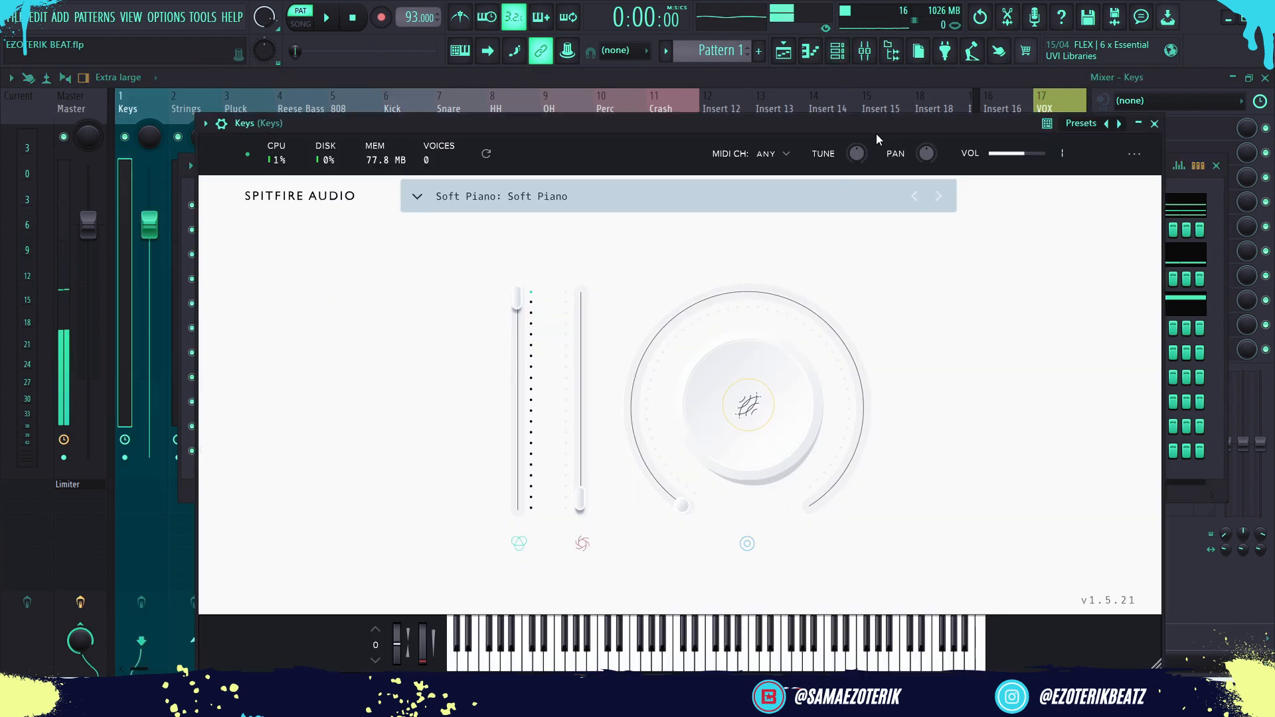
pyautogui.click(1154, 124)
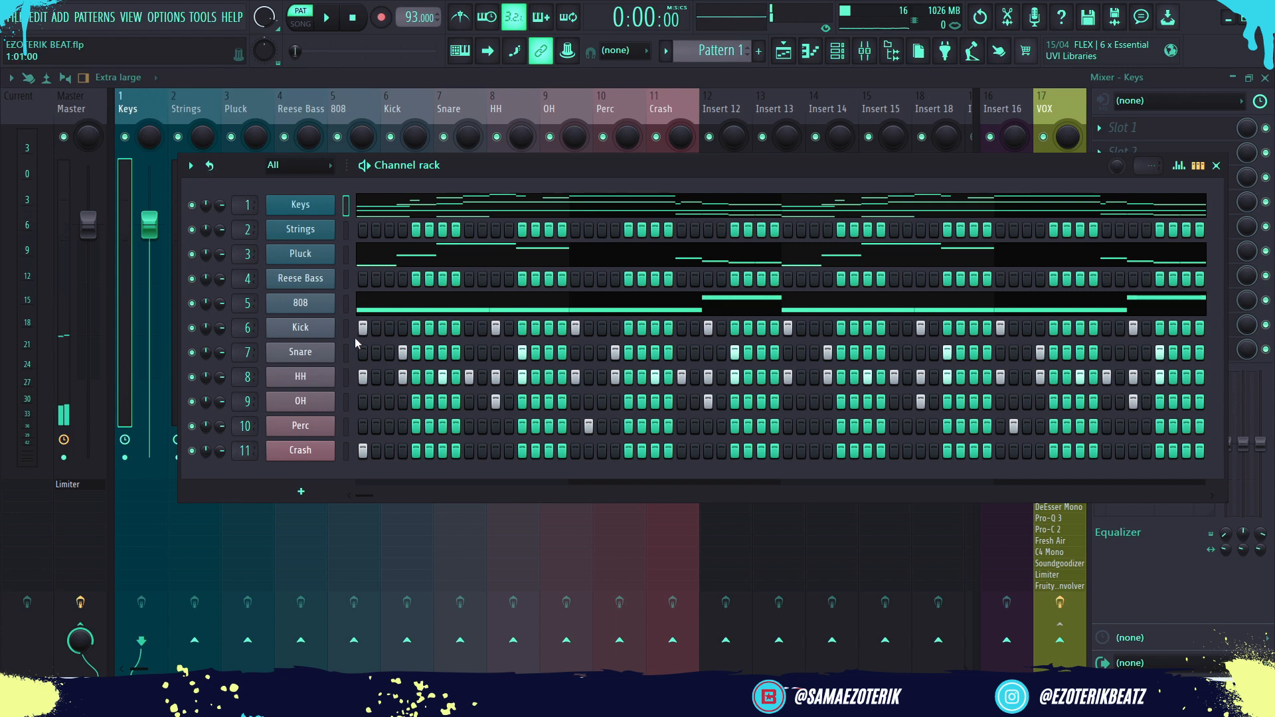
pyautogui.click(342, 328)
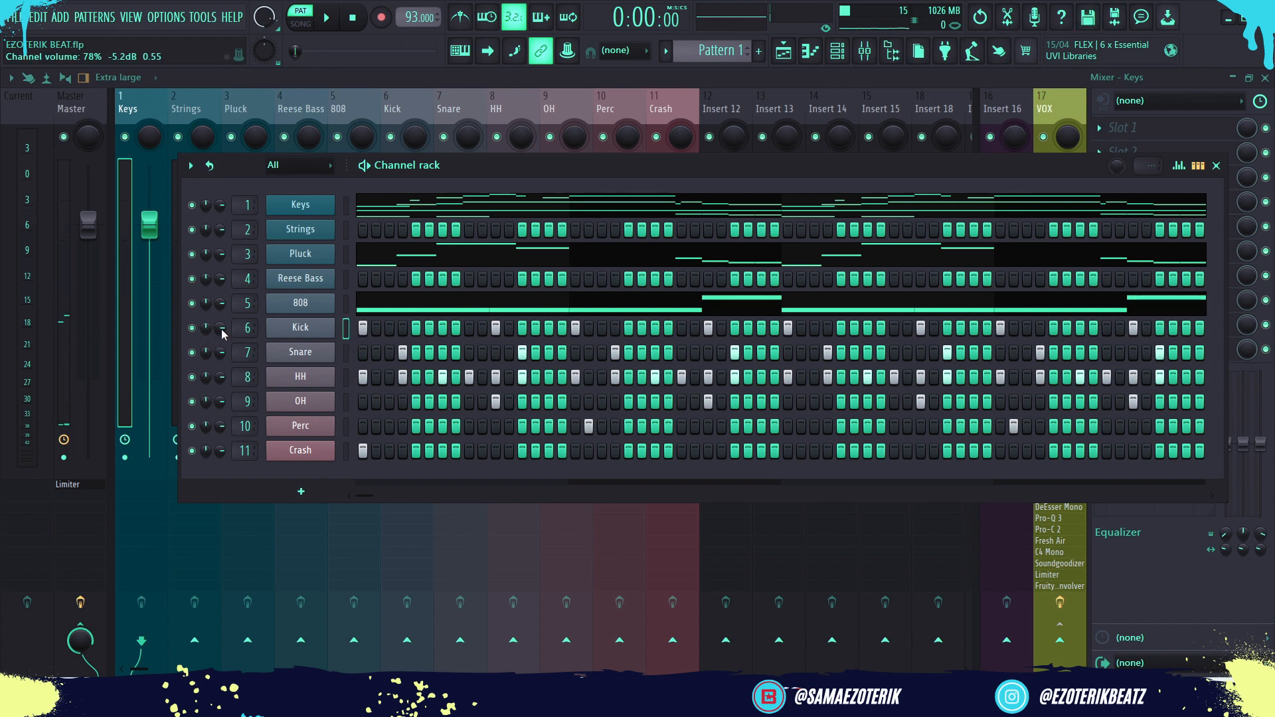
pyautogui.click(810, 53)
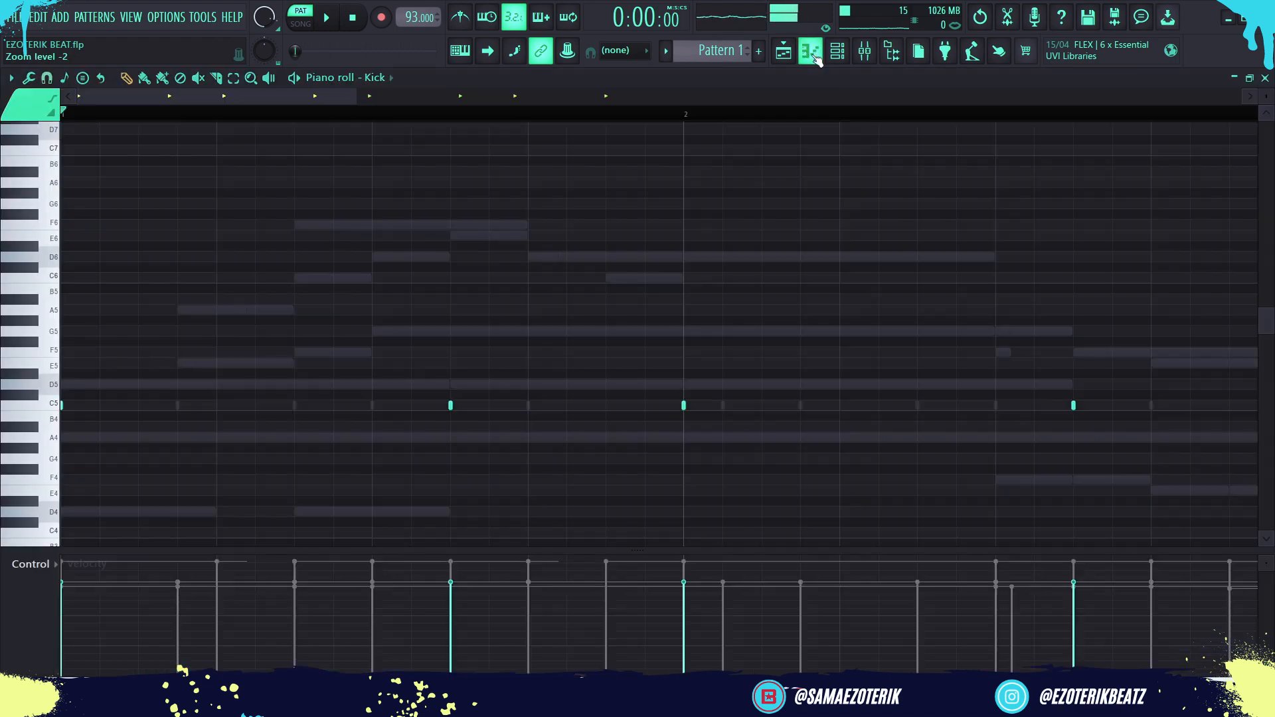
pyautogui.scroll(-3, 616, 486)
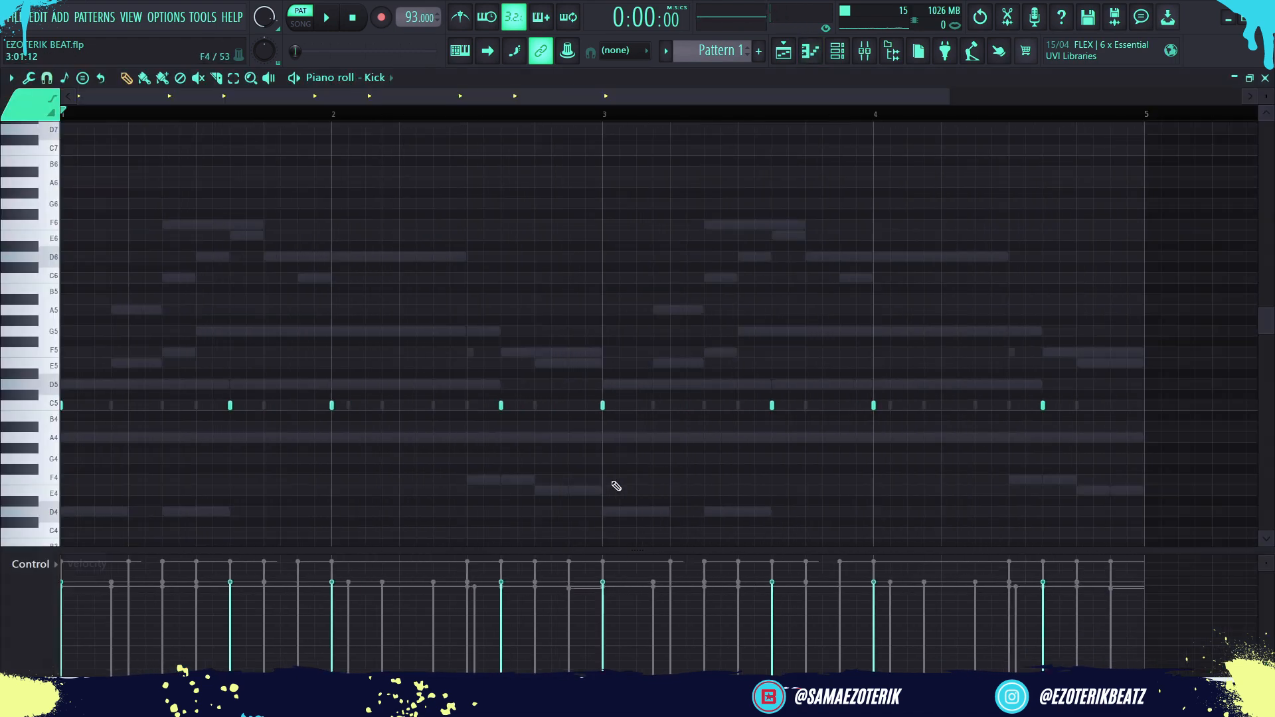
# Select all the Kick notes and raise their velocity to maximum with level scaling, setting Multiply to 175%
pyautogui.moveTo(784, 488); pyautogui.dragTo(61, 284)
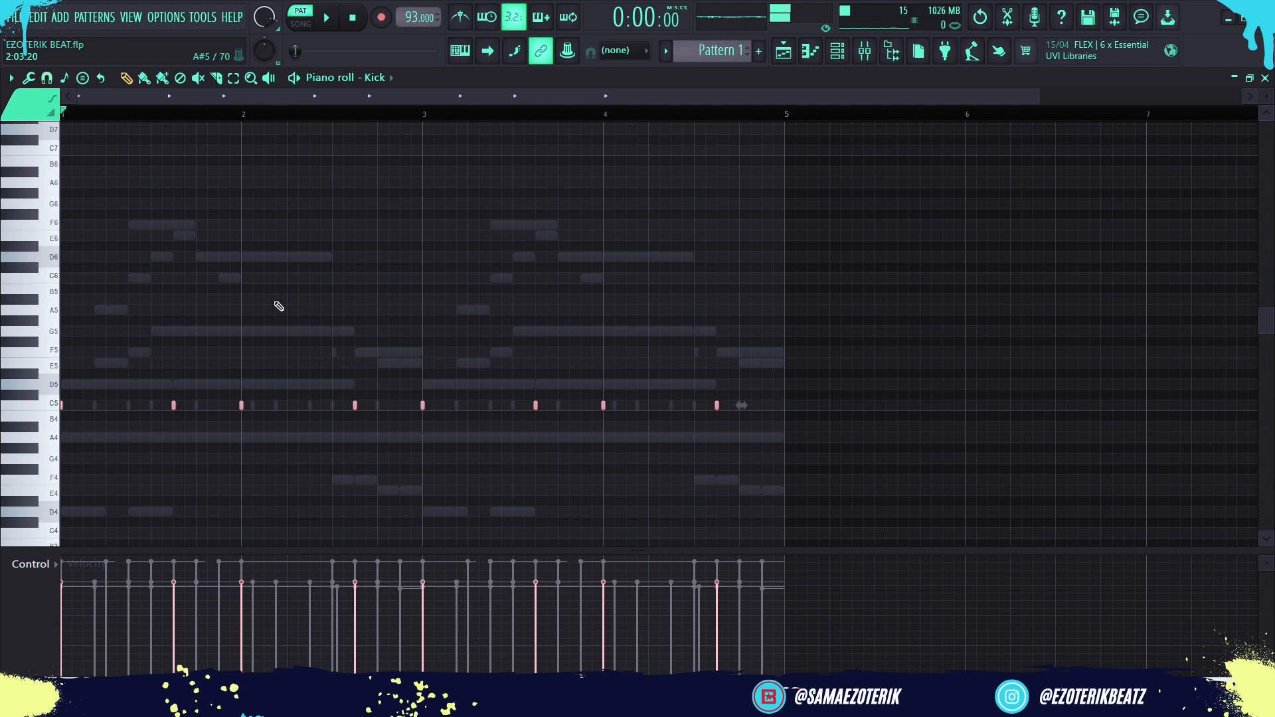
pyautogui.hotkey('alt', 'x')
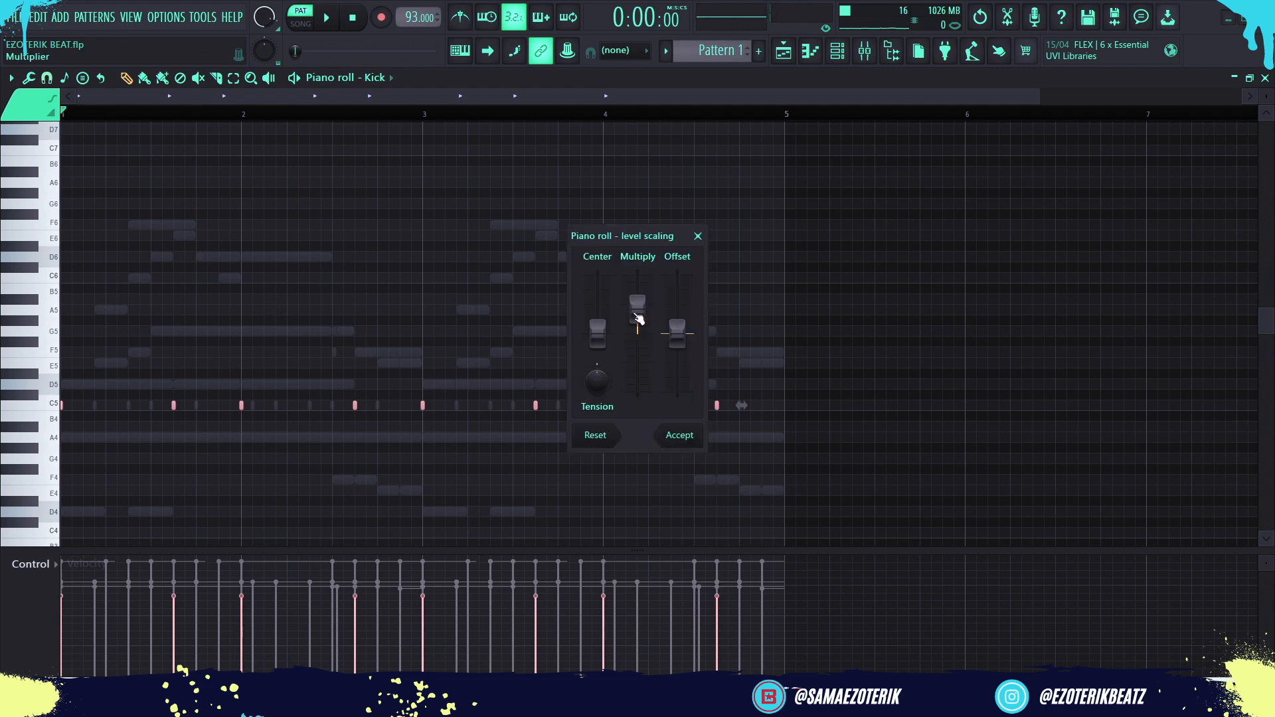
pyautogui.moveTo(638, 317); pyautogui.dragTo(640, 286)
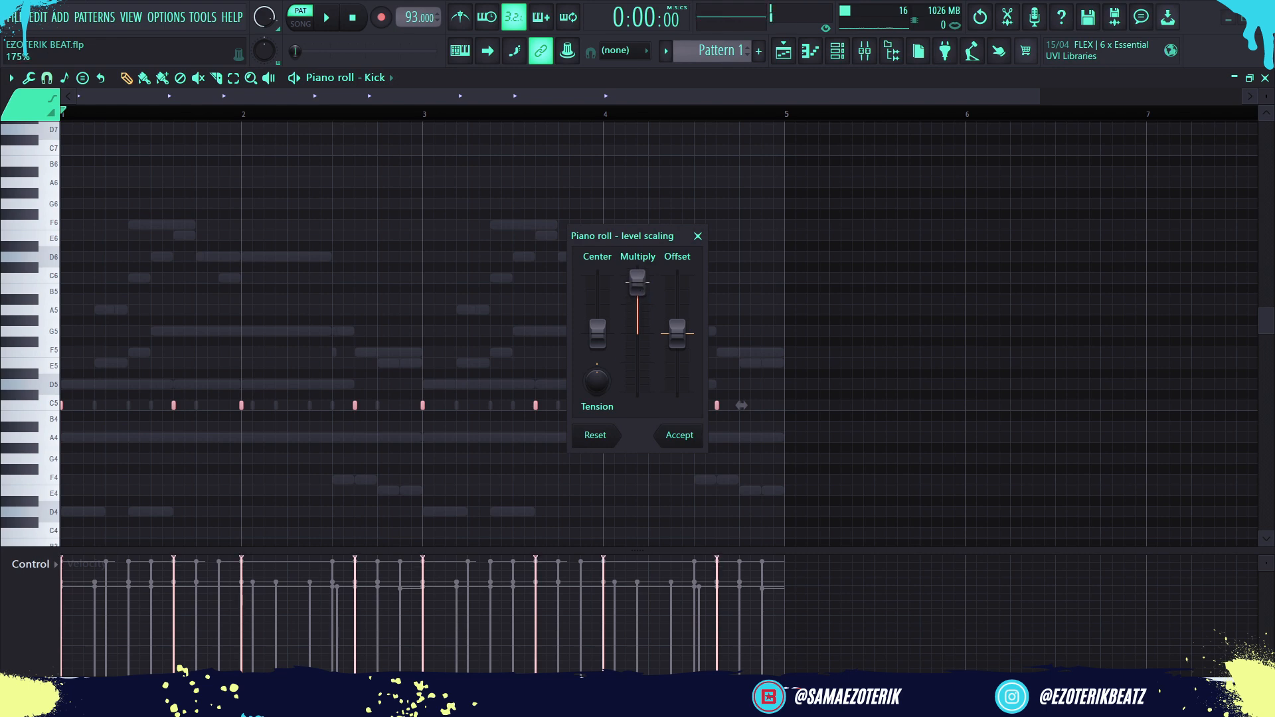
pyautogui.click(682, 438)
# Return to the mixer and play the pattern to check the Kick track's level
pyautogui.click(836, 51)
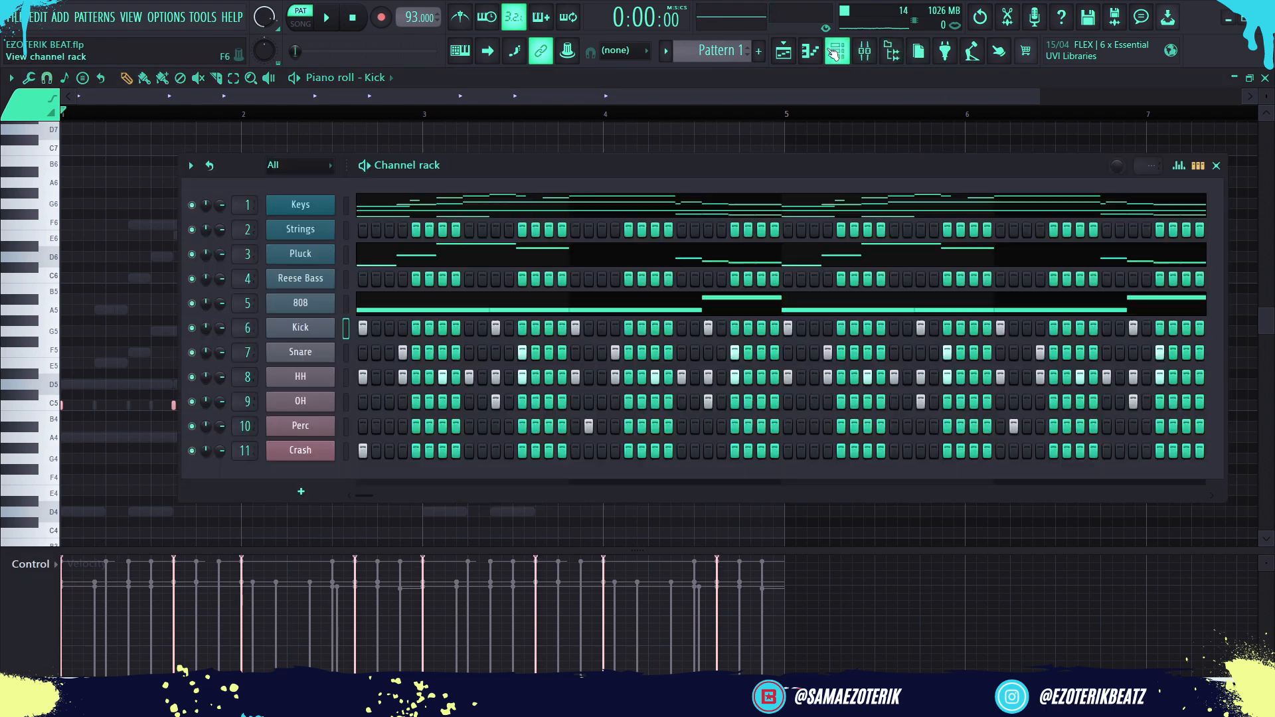
pyautogui.click(864, 51)
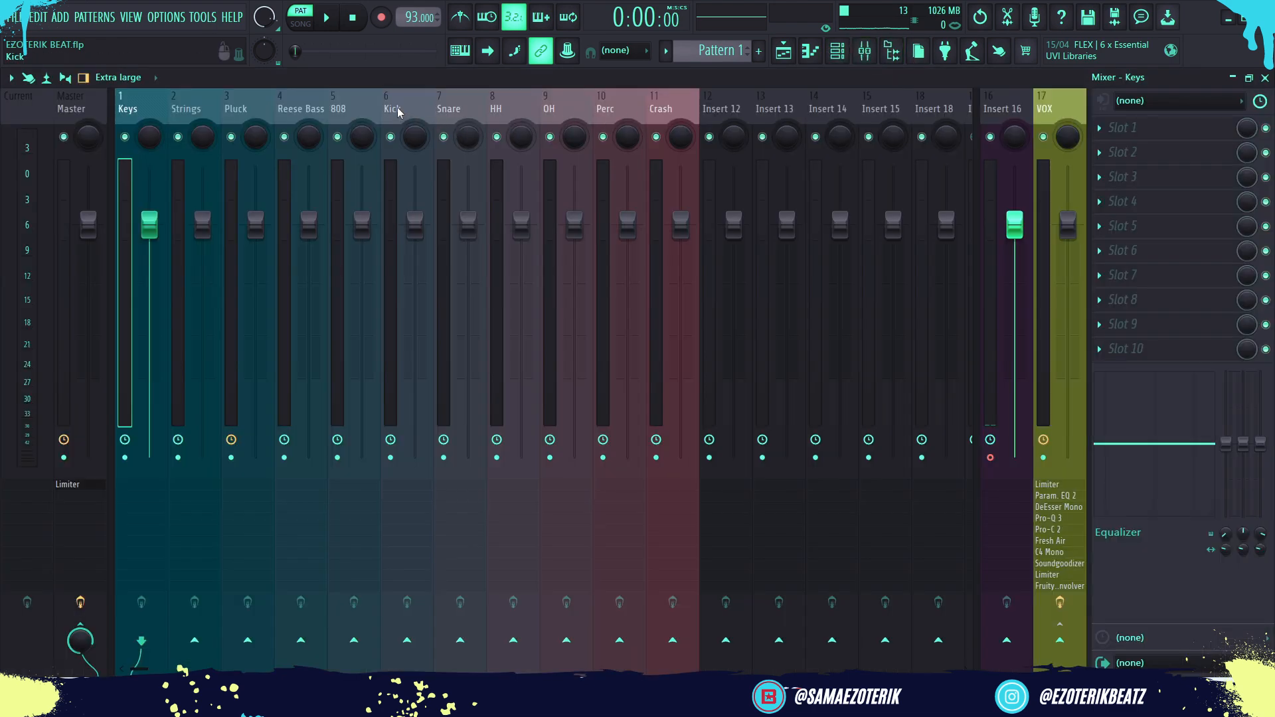
pyautogui.press('space')
pyautogui.press('space')
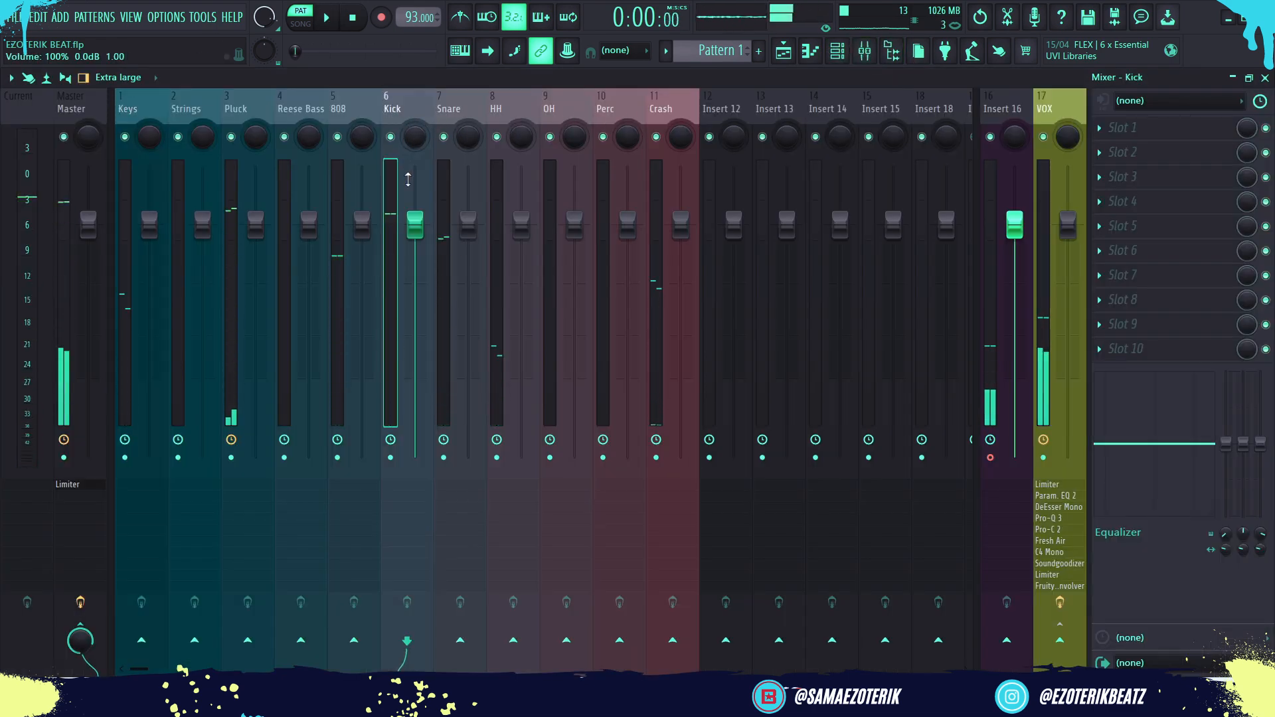
# Lower the Kick mixer track's volume to -3.4 dB, checking its level during playback
pyautogui.moveTo(417, 241); pyautogui.dragTo(417, 260)
pyautogui.press('space')
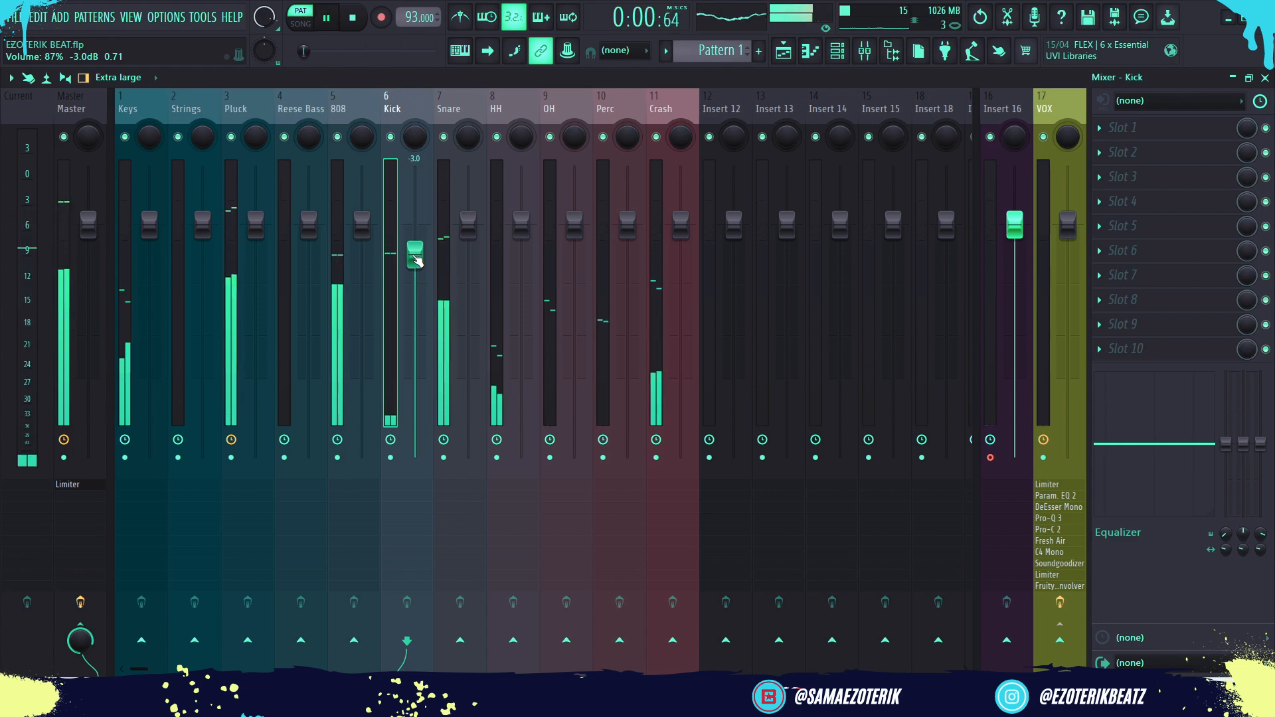
pyautogui.moveTo(416, 261); pyautogui.dragTo(416, 265)
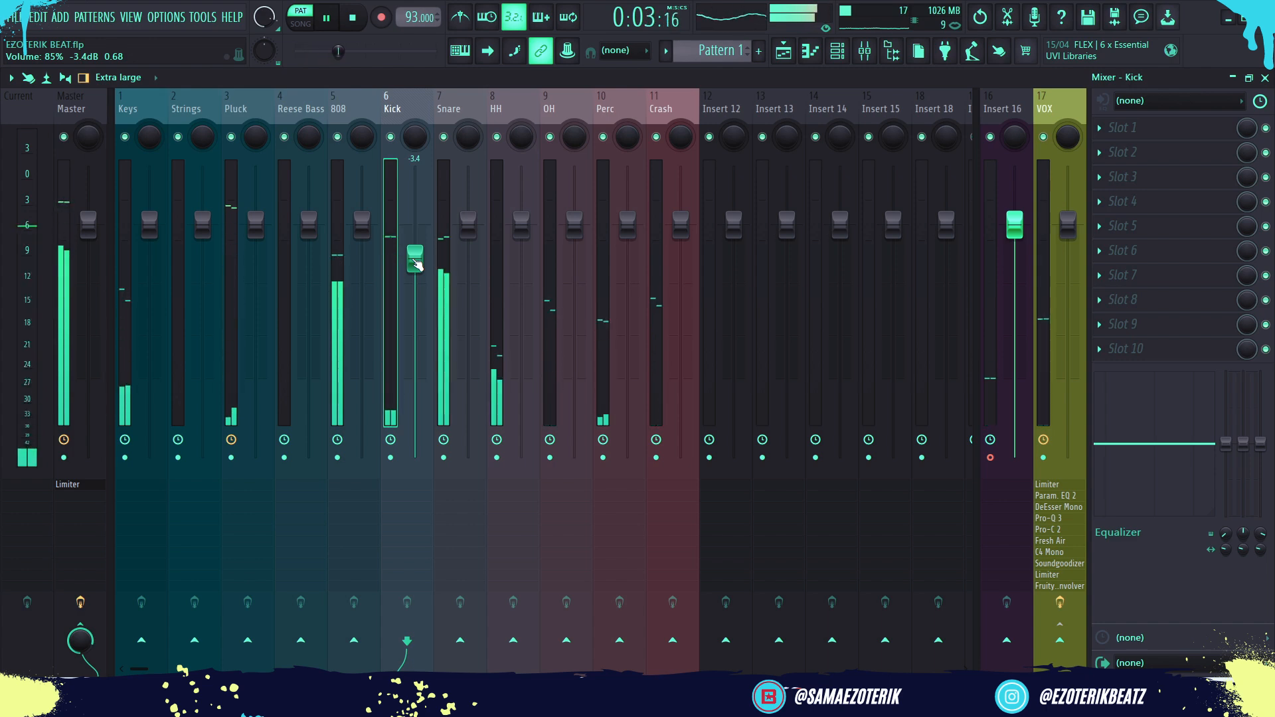
pyautogui.press('space')
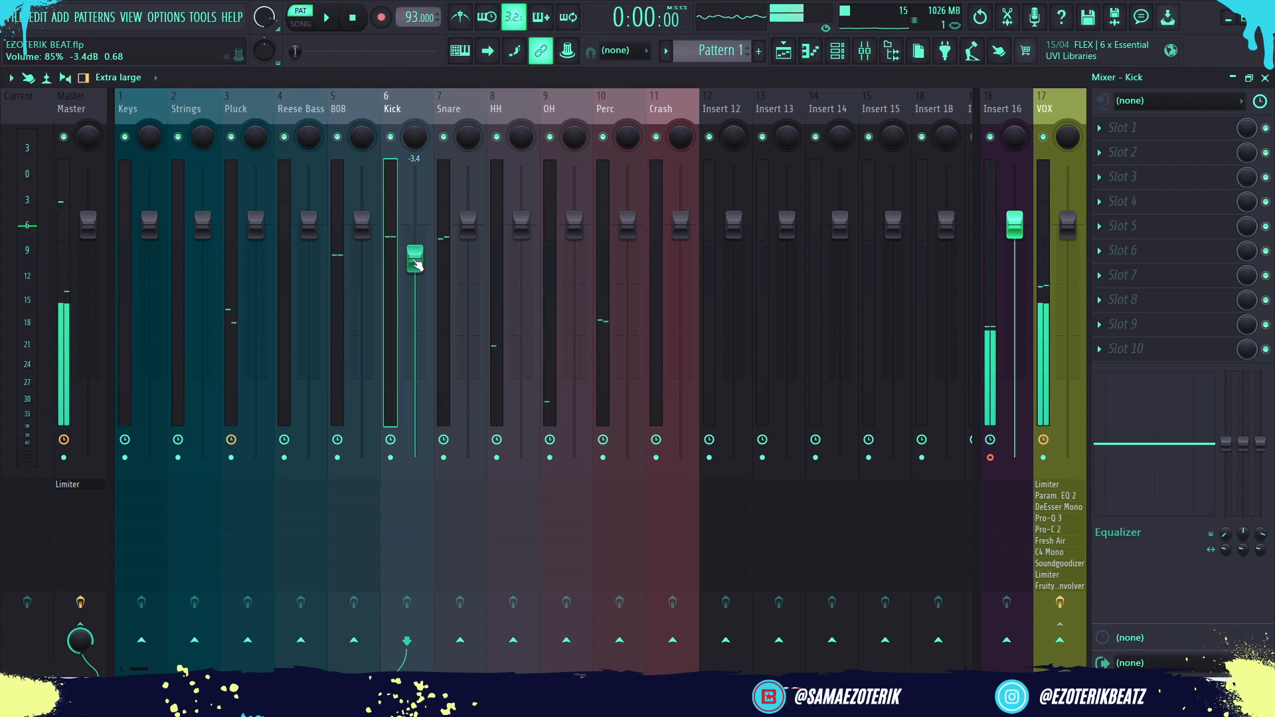
# Lower the Snare mixer track's volume to -3.2 dB with a playback check, and reselect the Kick track
pyautogui.click(457, 108)
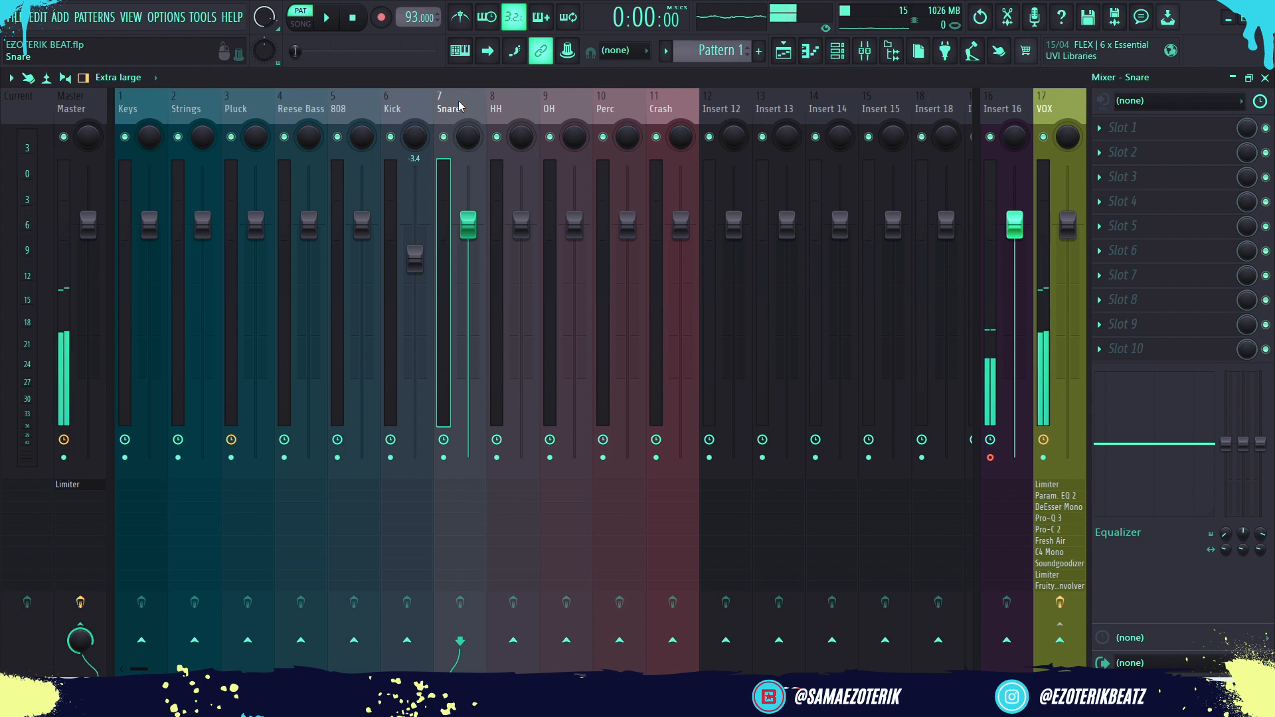
pyautogui.moveTo(473, 231); pyautogui.dragTo(477, 265)
pyautogui.press('space')
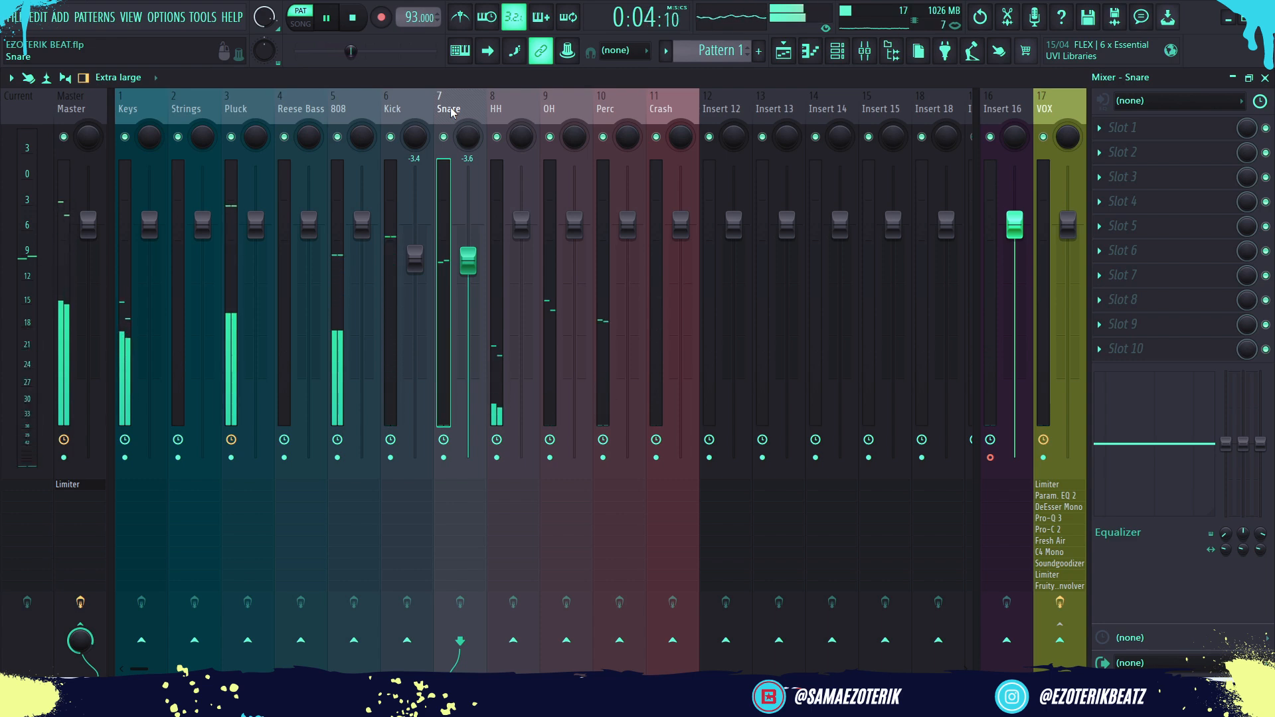
pyautogui.press('space')
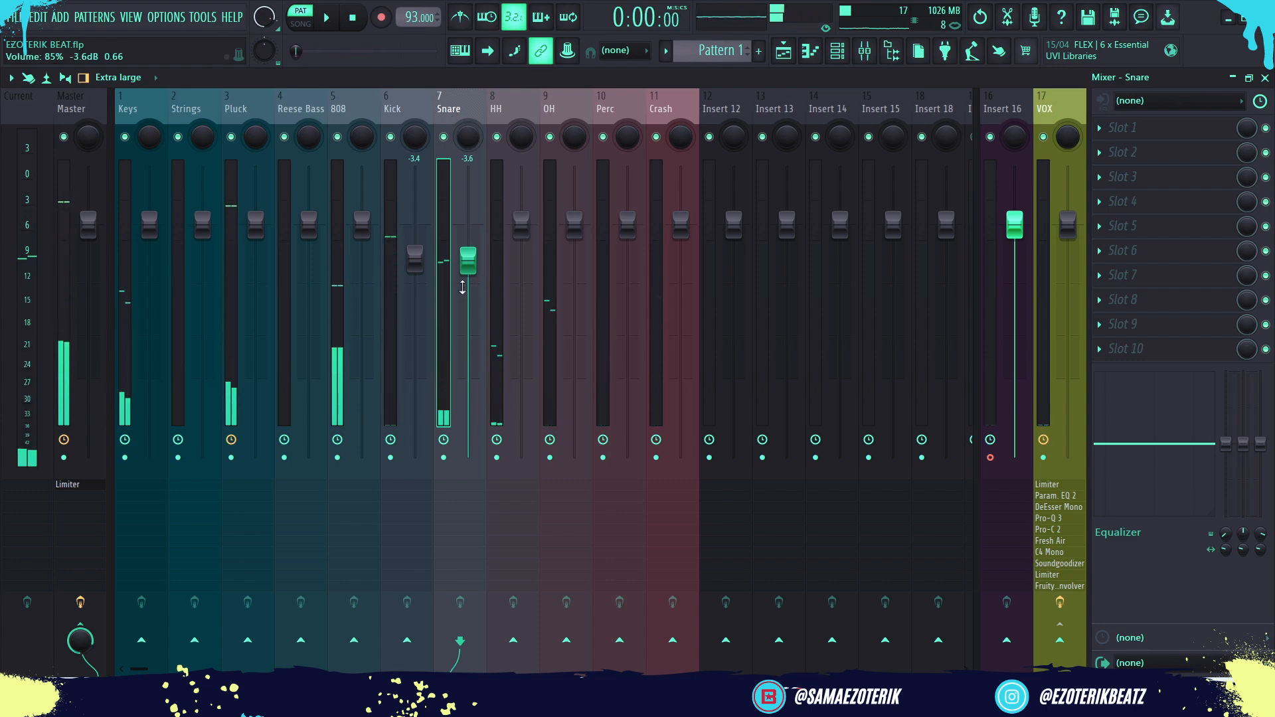
pyautogui.scroll(2, 470, 264)
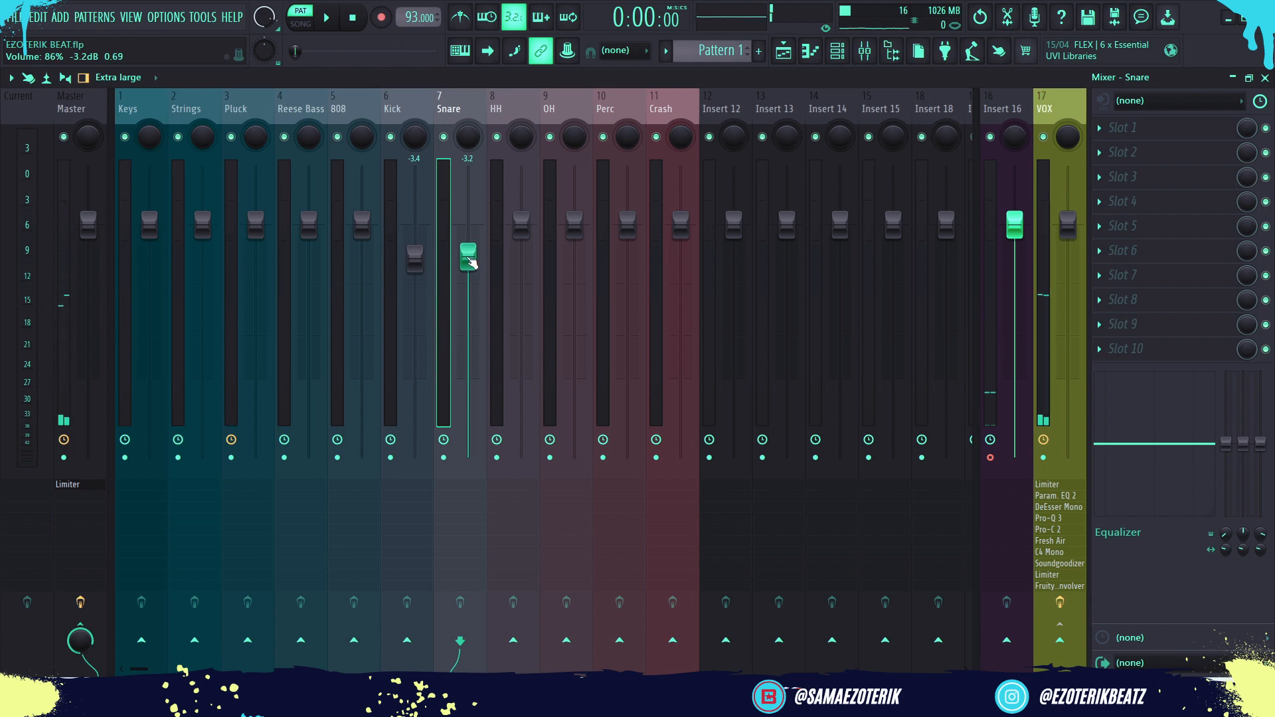
pyautogui.click(408, 118)
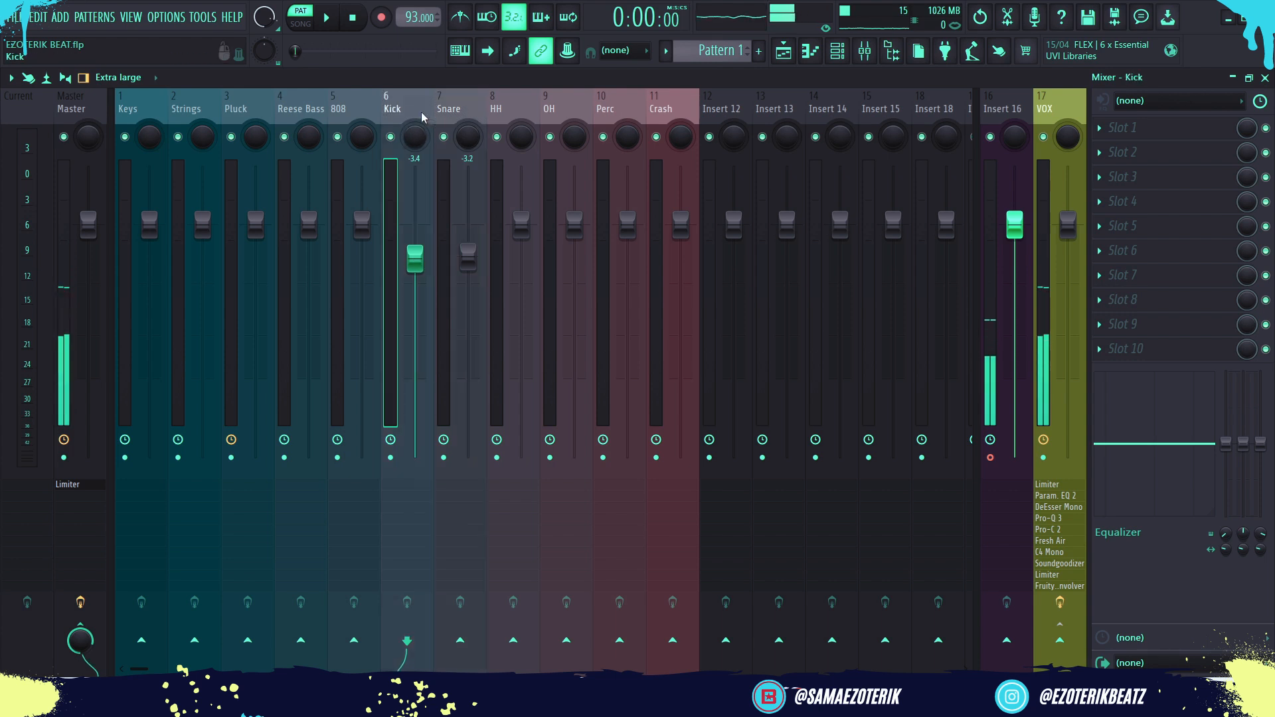
pyautogui.click(453, 112)
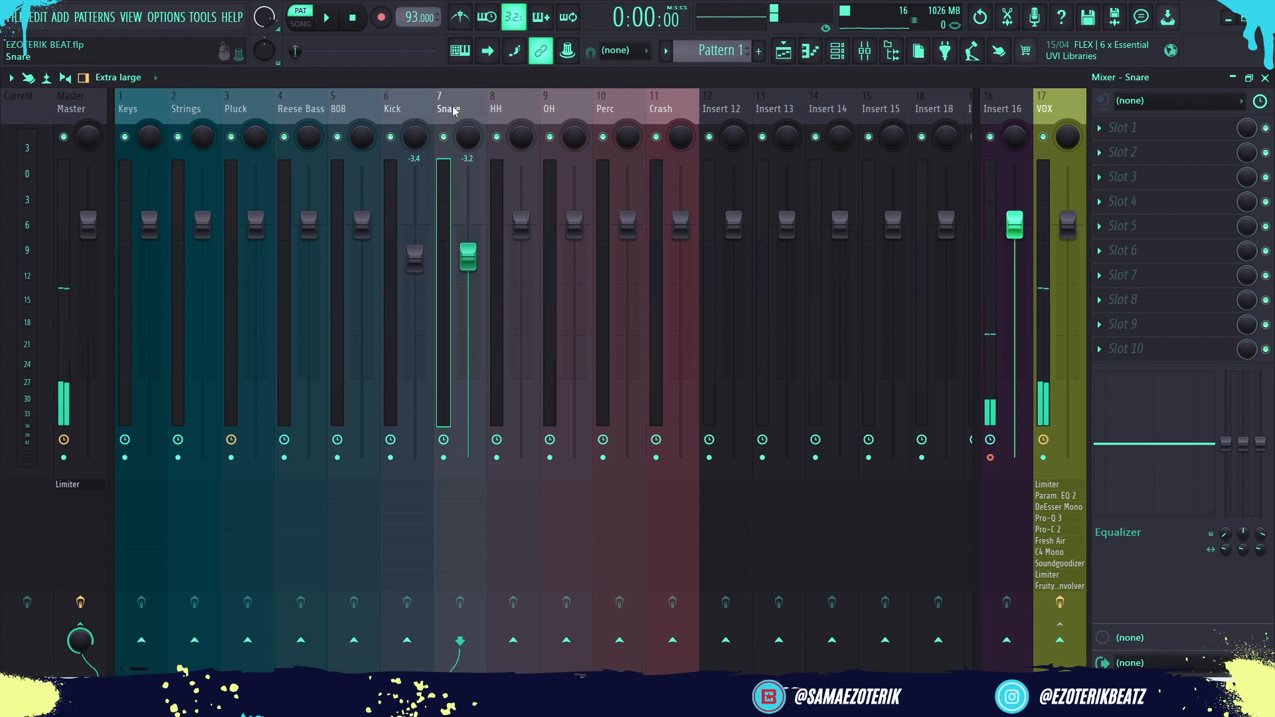
pyautogui.click(411, 112)
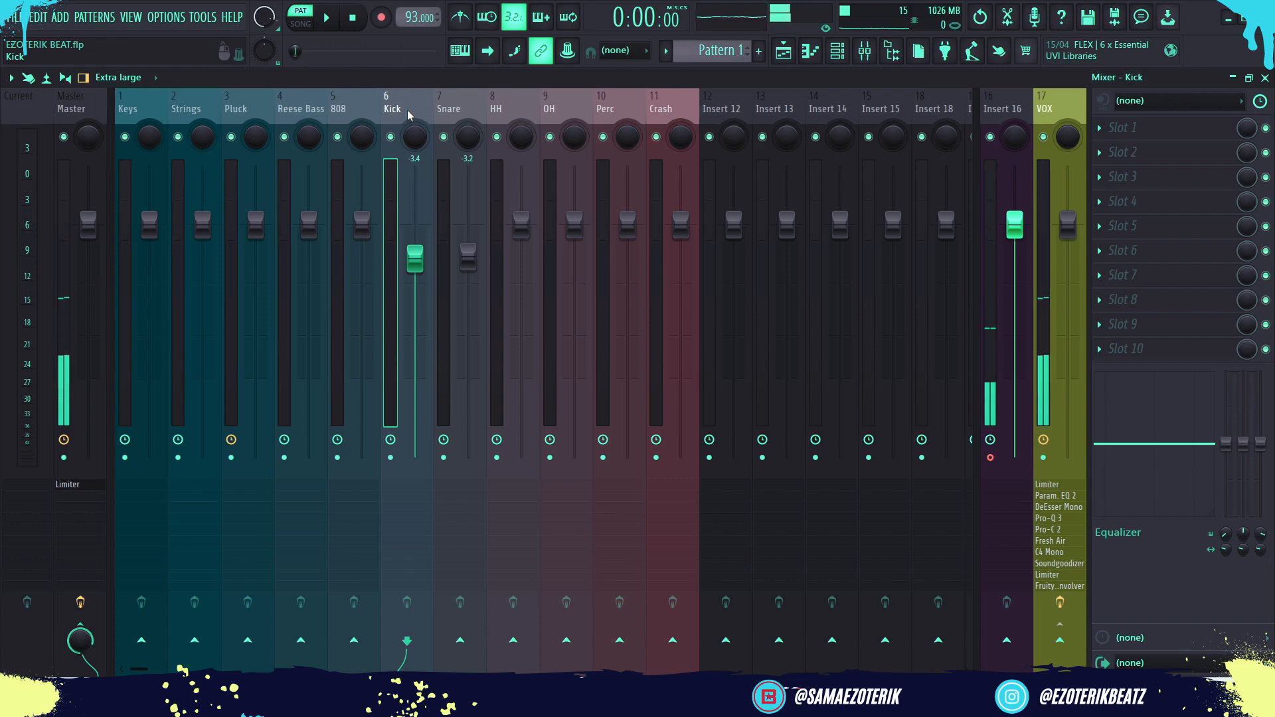
pyautogui.click(458, 113)
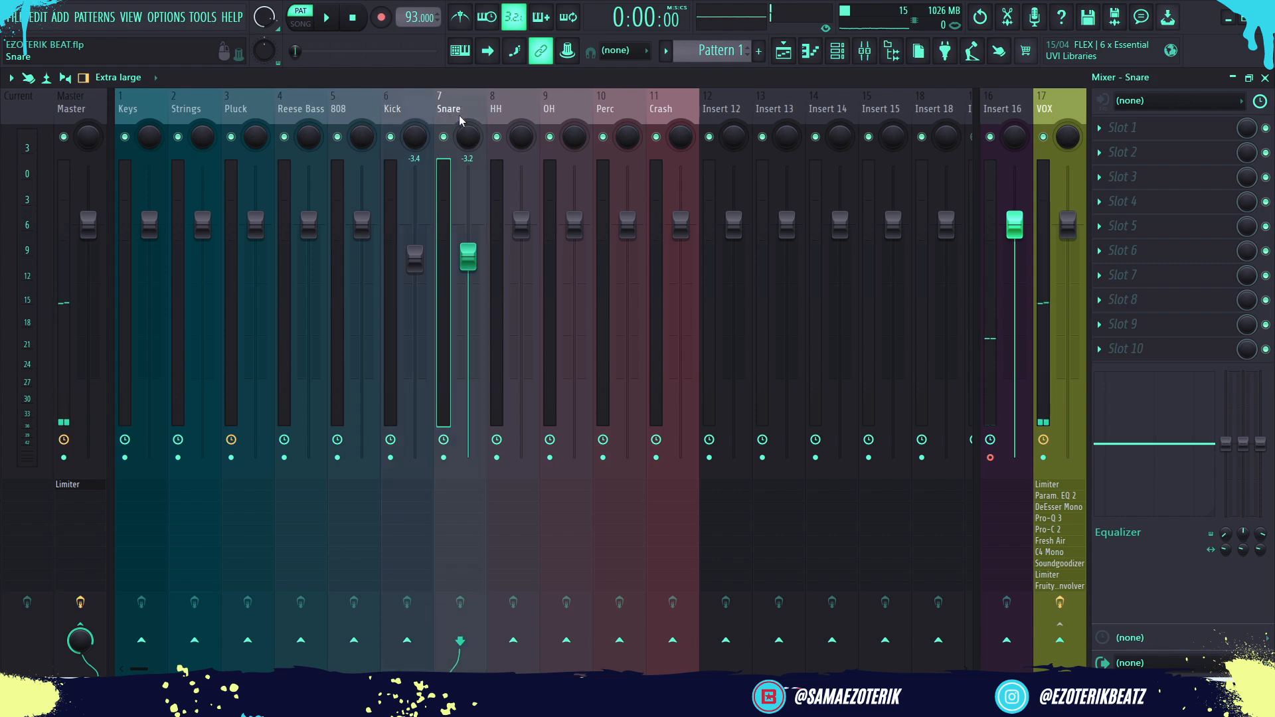
pyautogui.click(404, 113)
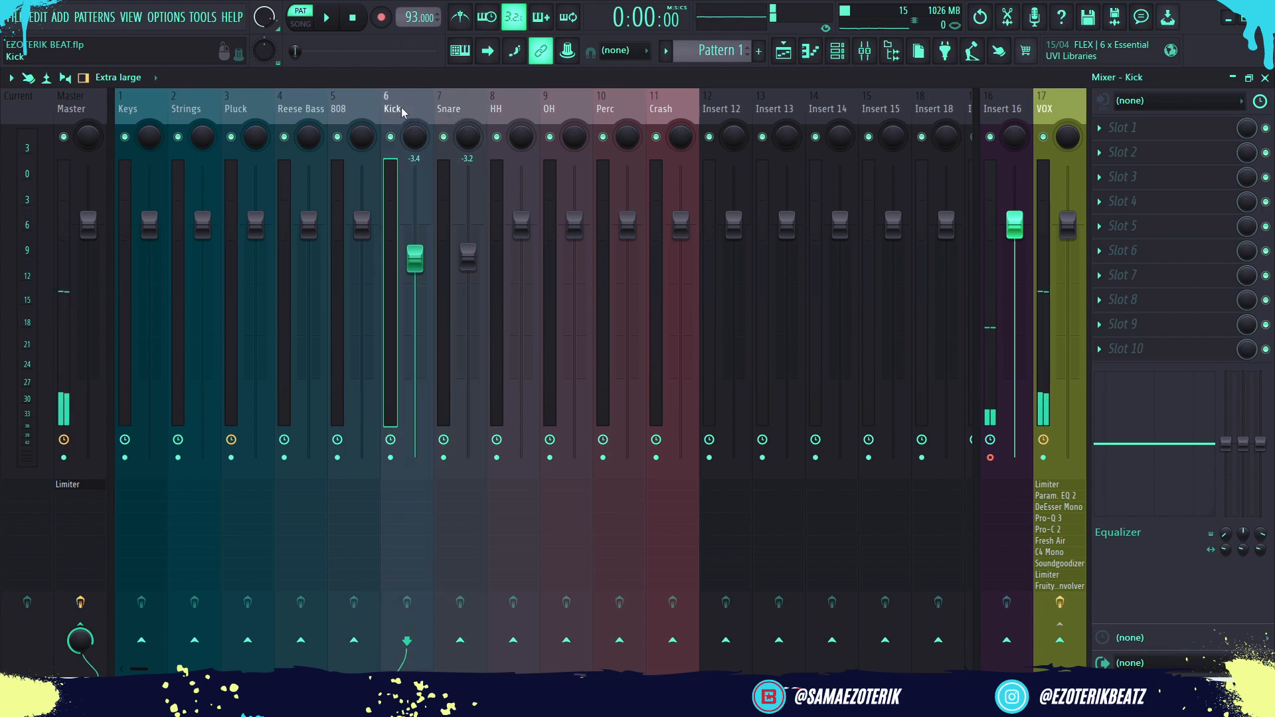
pyautogui.click(437, 111)
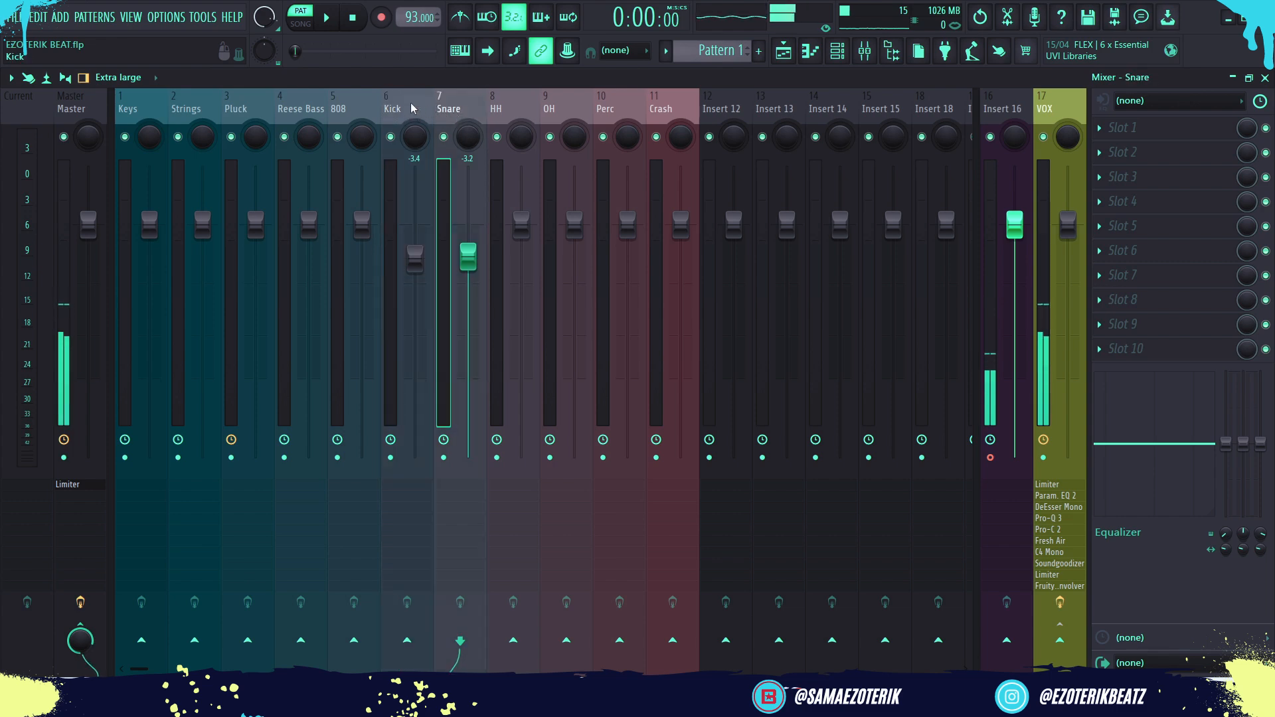
pyautogui.click(407, 109)
pyautogui.click(447, 113)
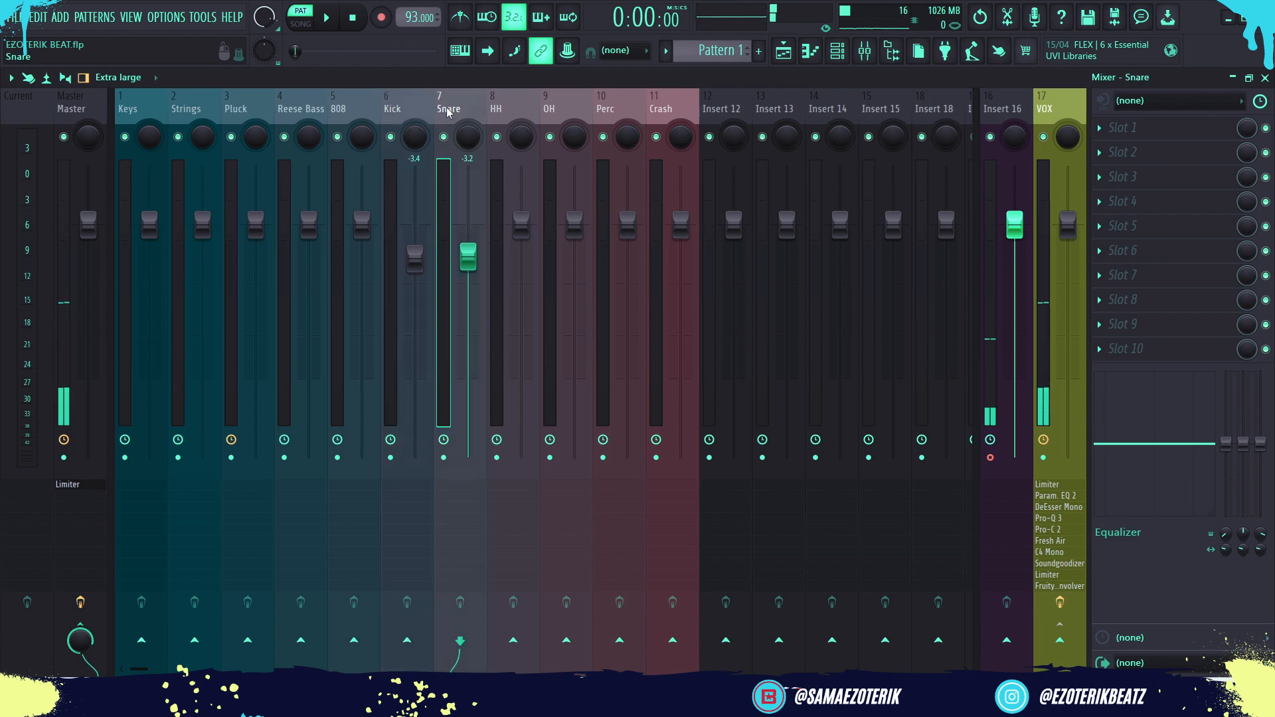
pyautogui.click(402, 109)
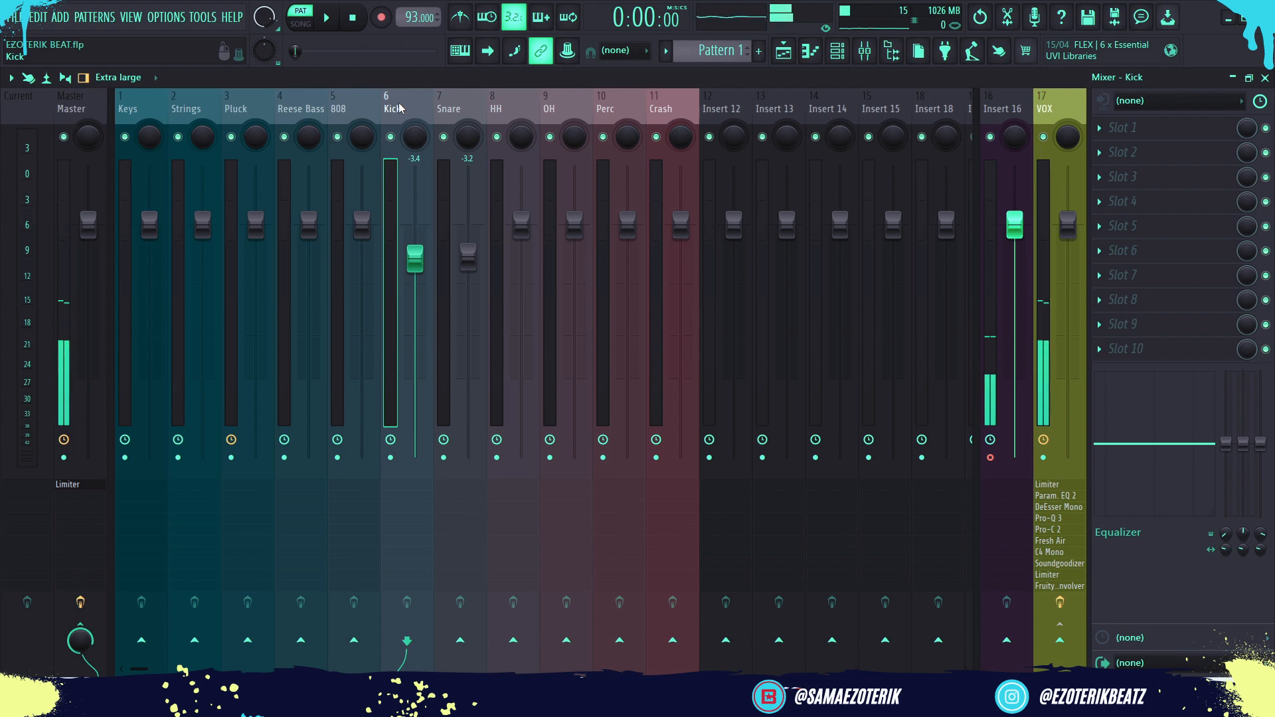
# Play the pattern briefly to check the levels, and lower the 808 mixer track's volume to -7.4 dB
pyautogui.press('space')
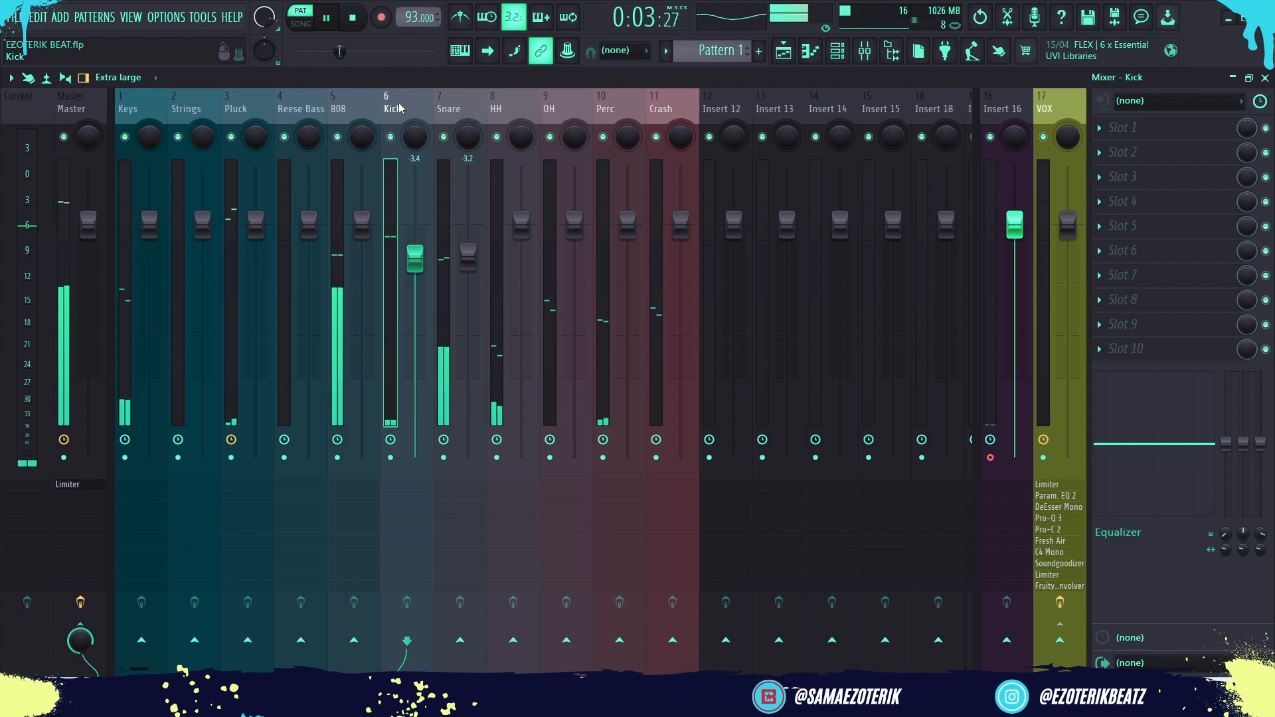
pyautogui.press('space')
pyautogui.click(344, 116)
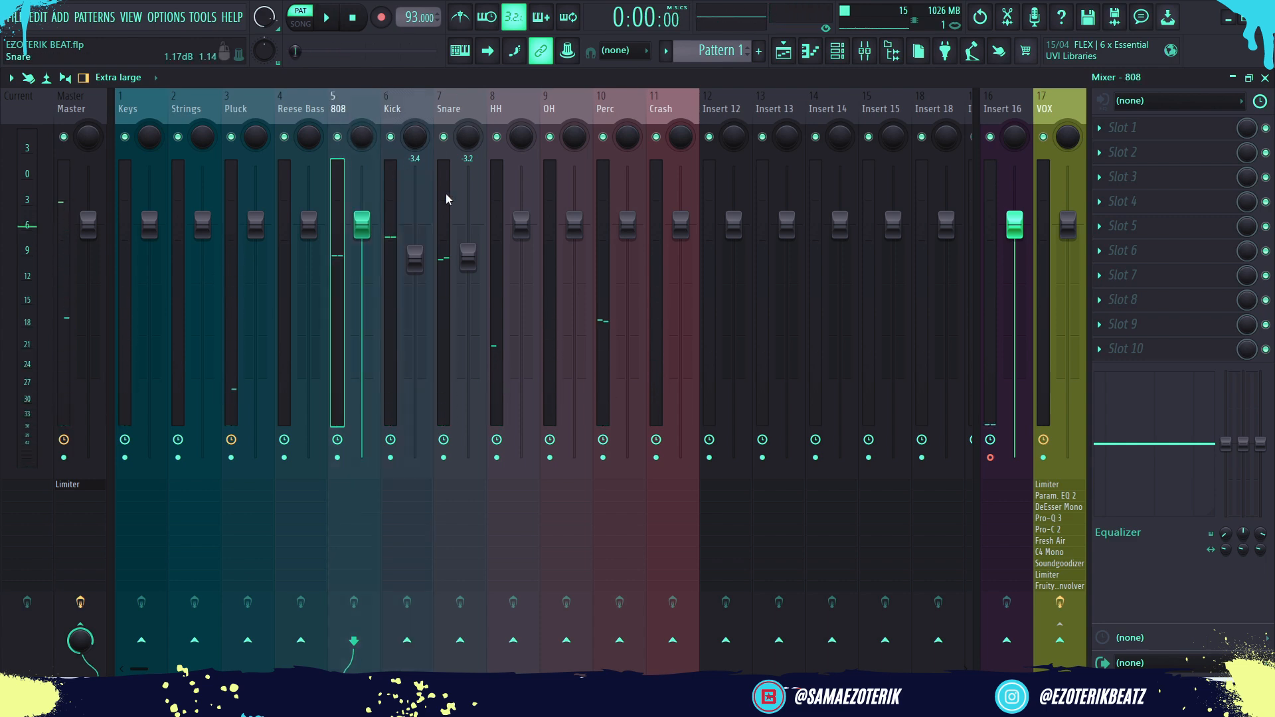
pyautogui.press('Right')
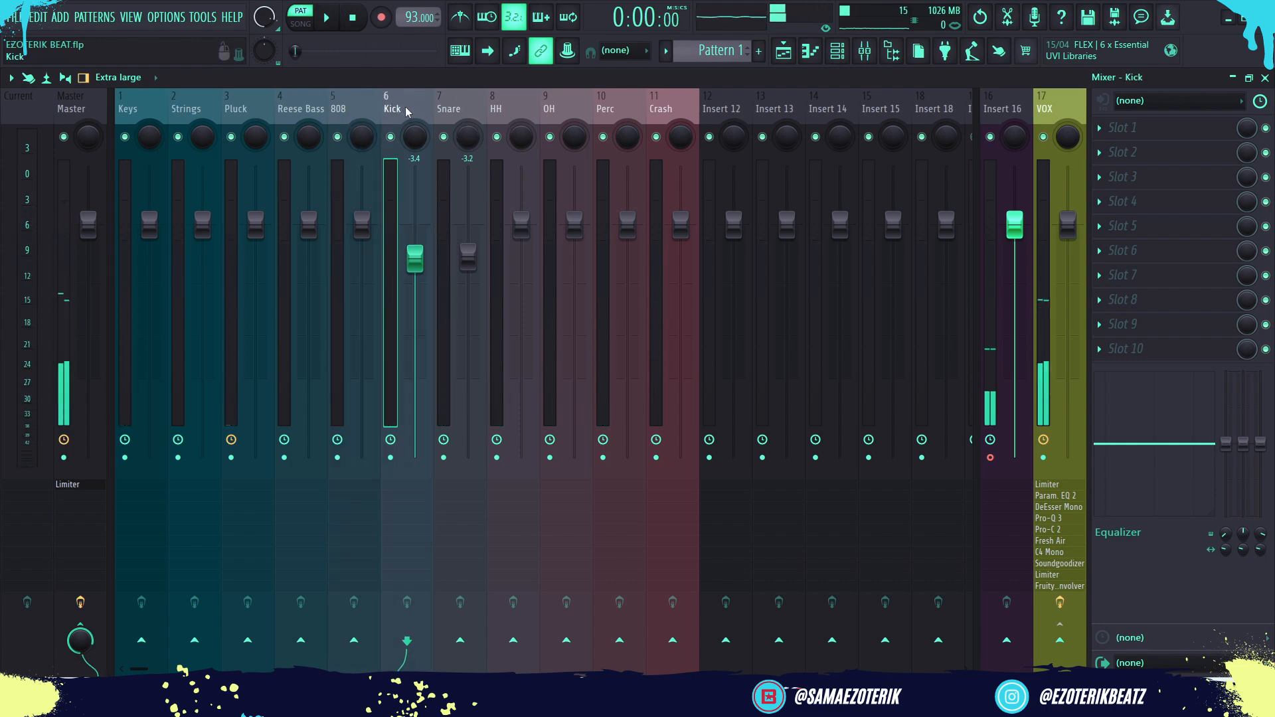
pyautogui.press('Right')
pyautogui.click(369, 116)
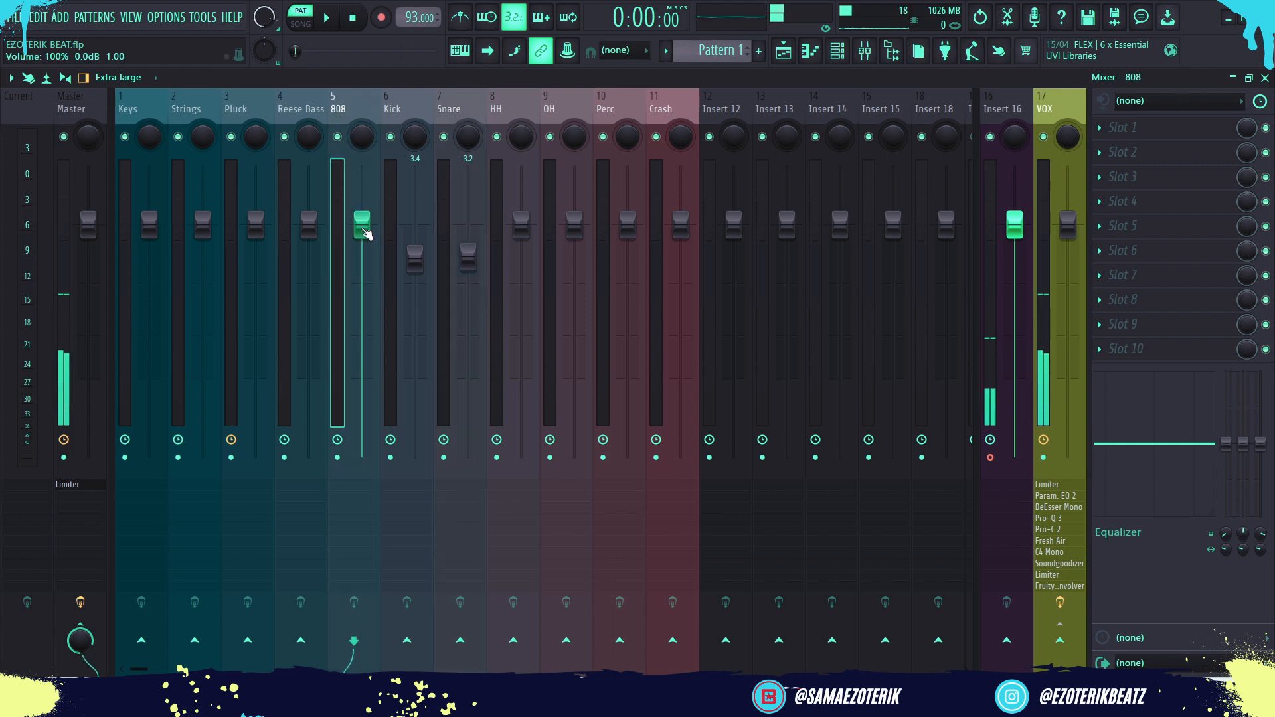
pyautogui.moveTo(361, 224); pyautogui.dragTo(362, 284)
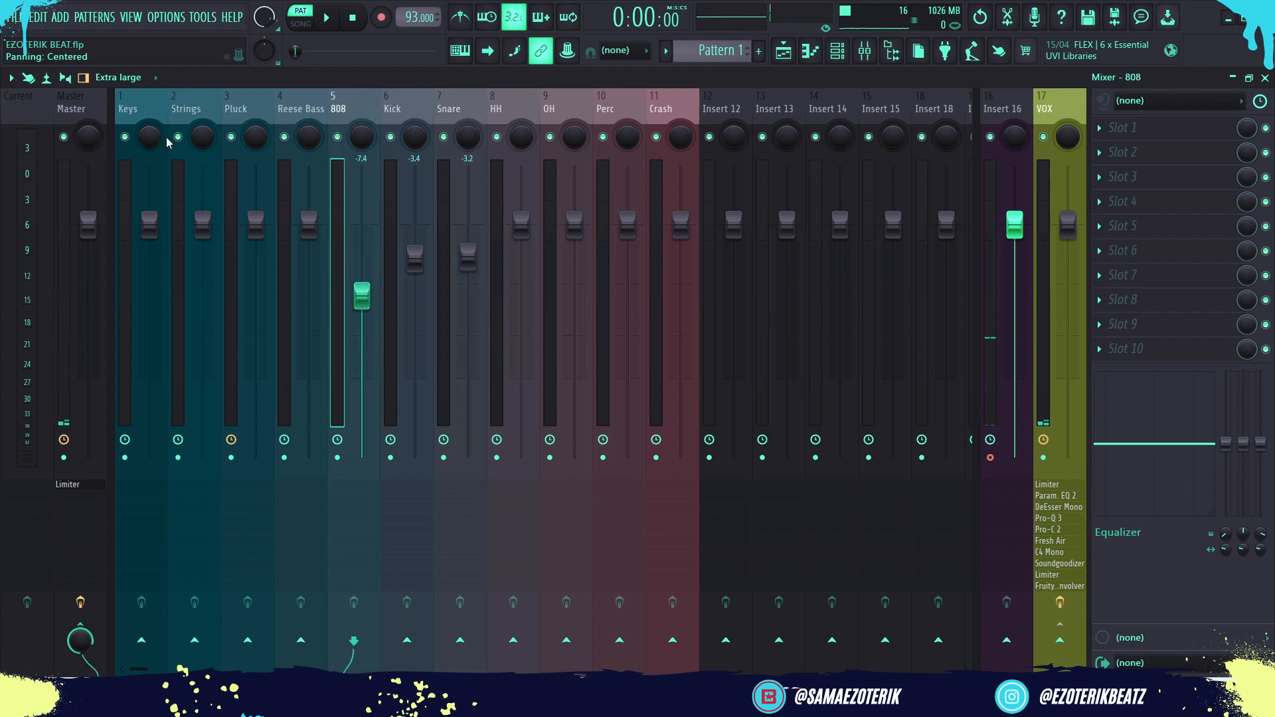
# Solo the Keys mixer track during playback, lower its volume to -3.9 dB and bring the 808 back in
pyautogui.click(145, 116)
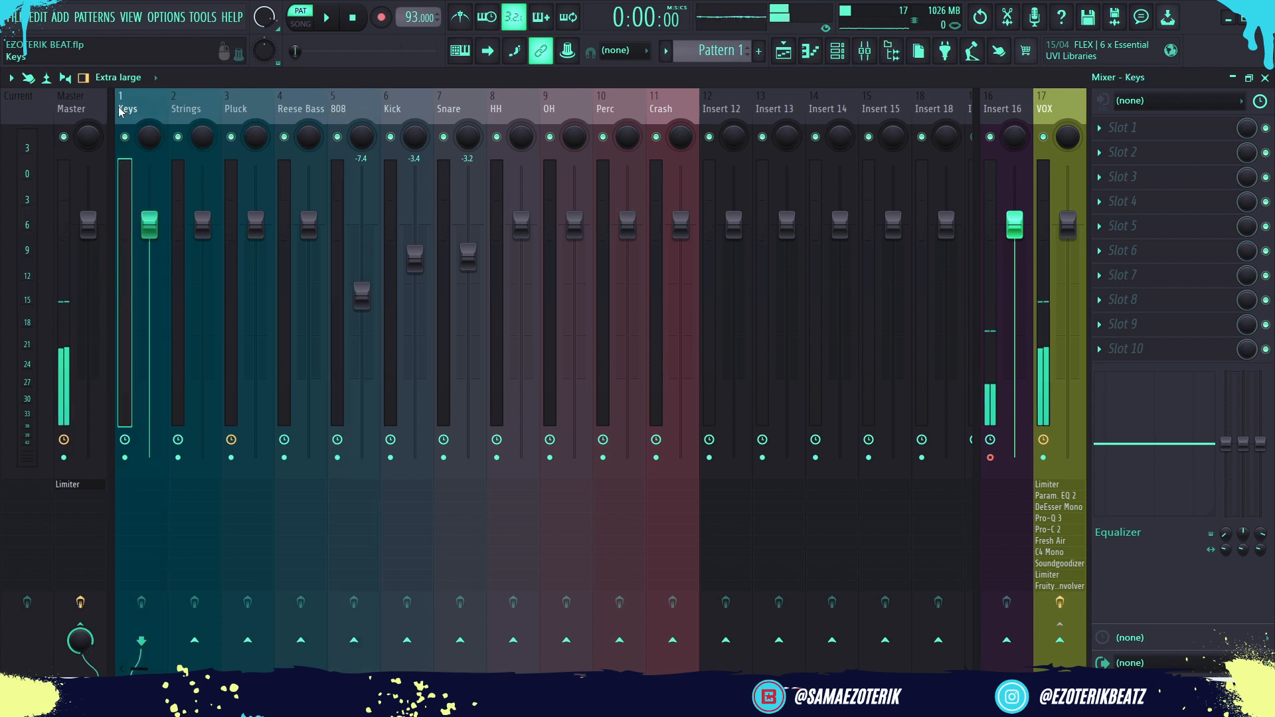
pyautogui.press('space')
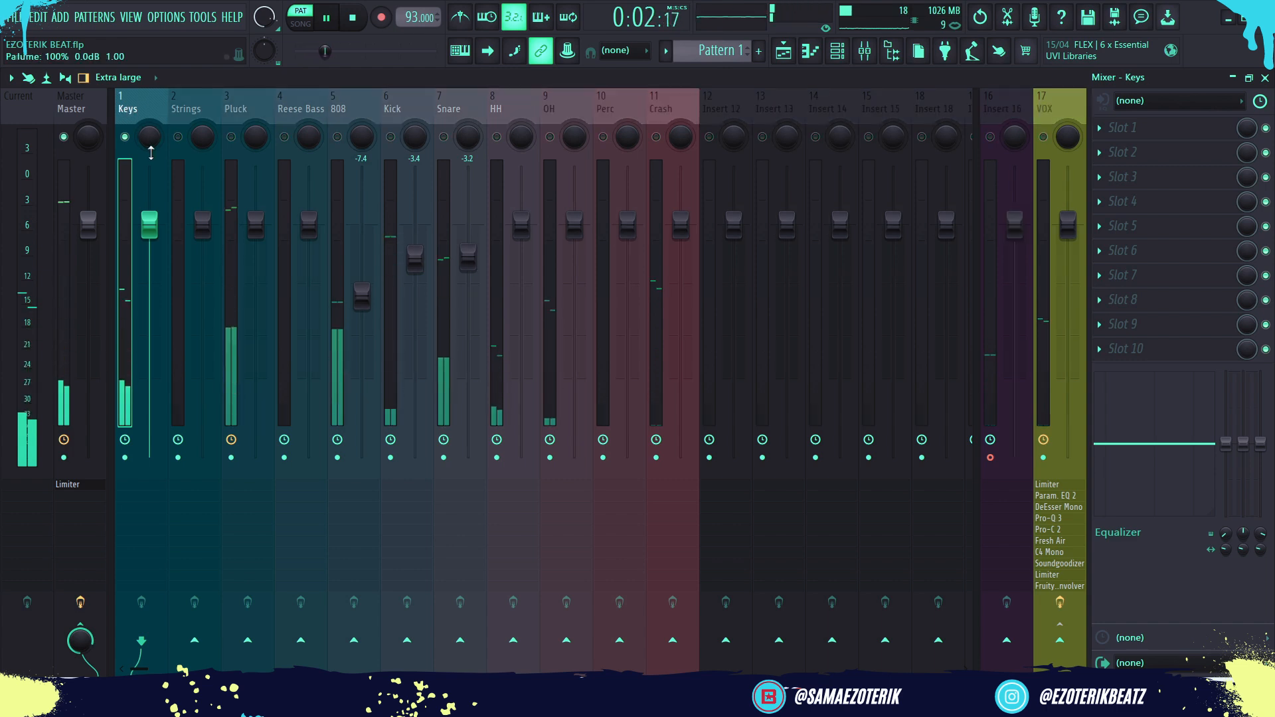
pyautogui.moveTo(149, 224); pyautogui.dragTo(148, 262)
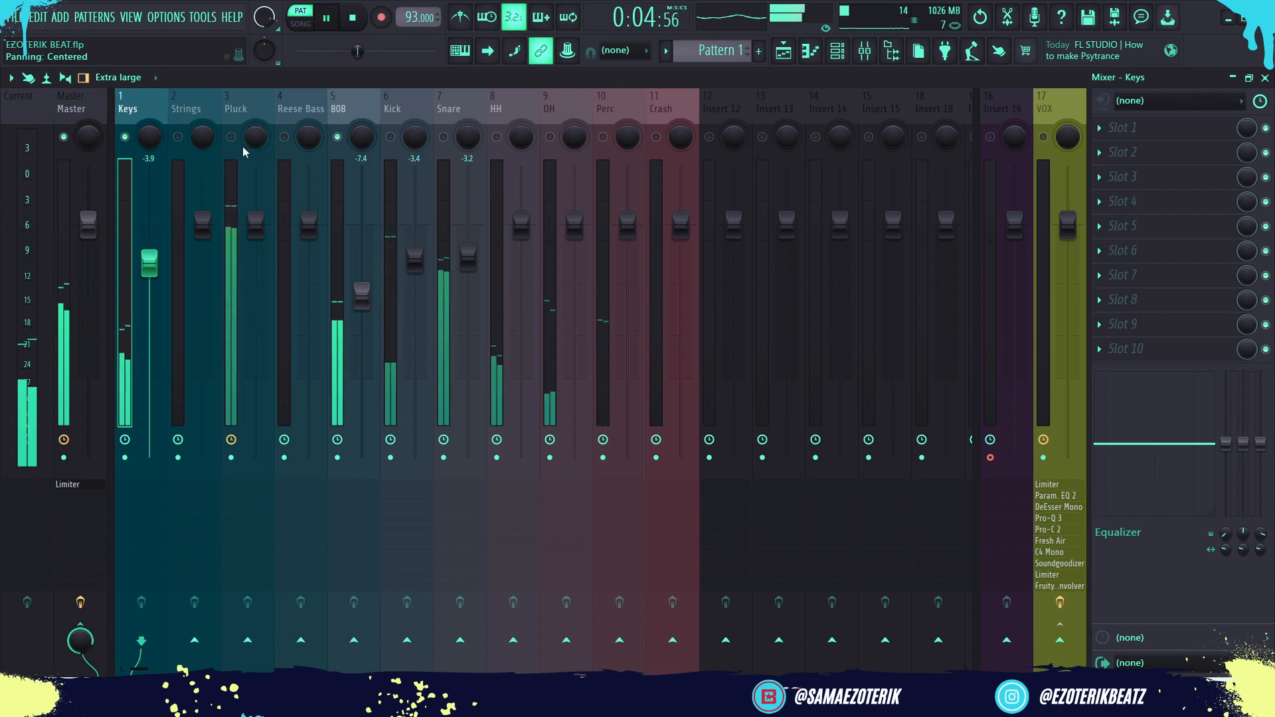
# Unmute the Pluck track and lower its volume to -6.7 dB, and also unmute the Strings track
pyautogui.click(236, 123)
pyautogui.moveTo(256, 225); pyautogui.dragTo(256, 290)
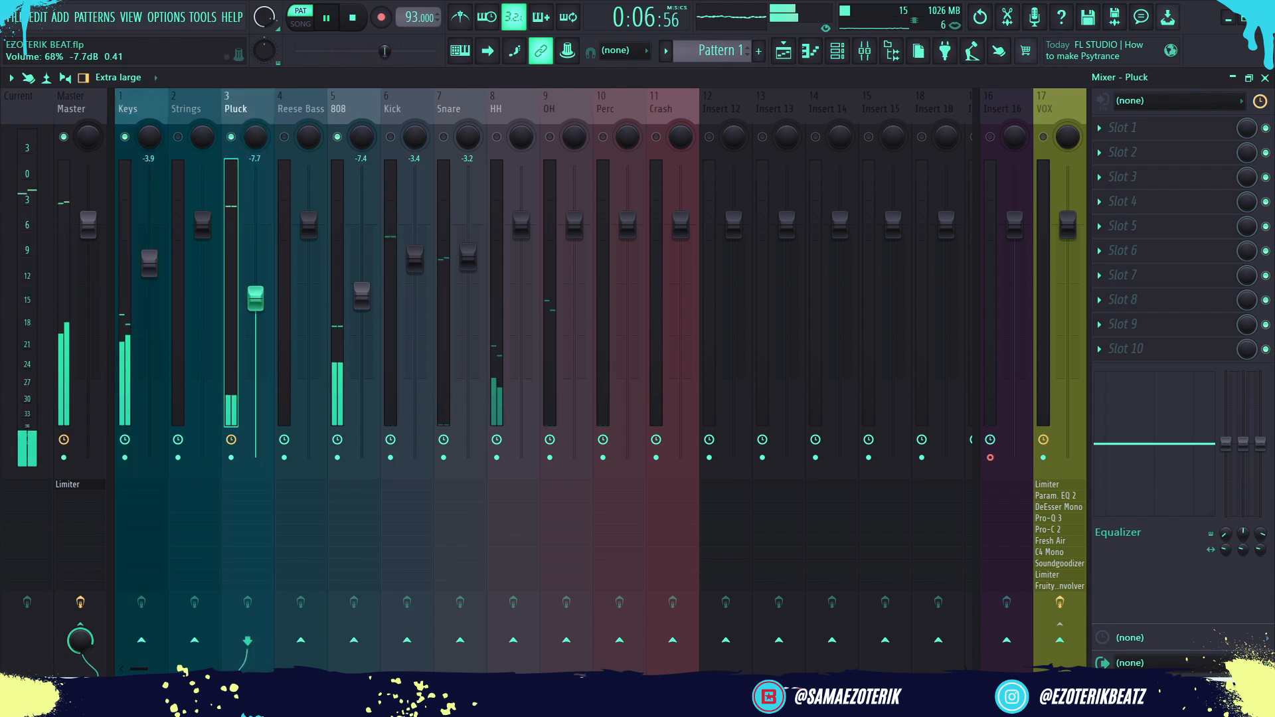
pyautogui.click(180, 138)
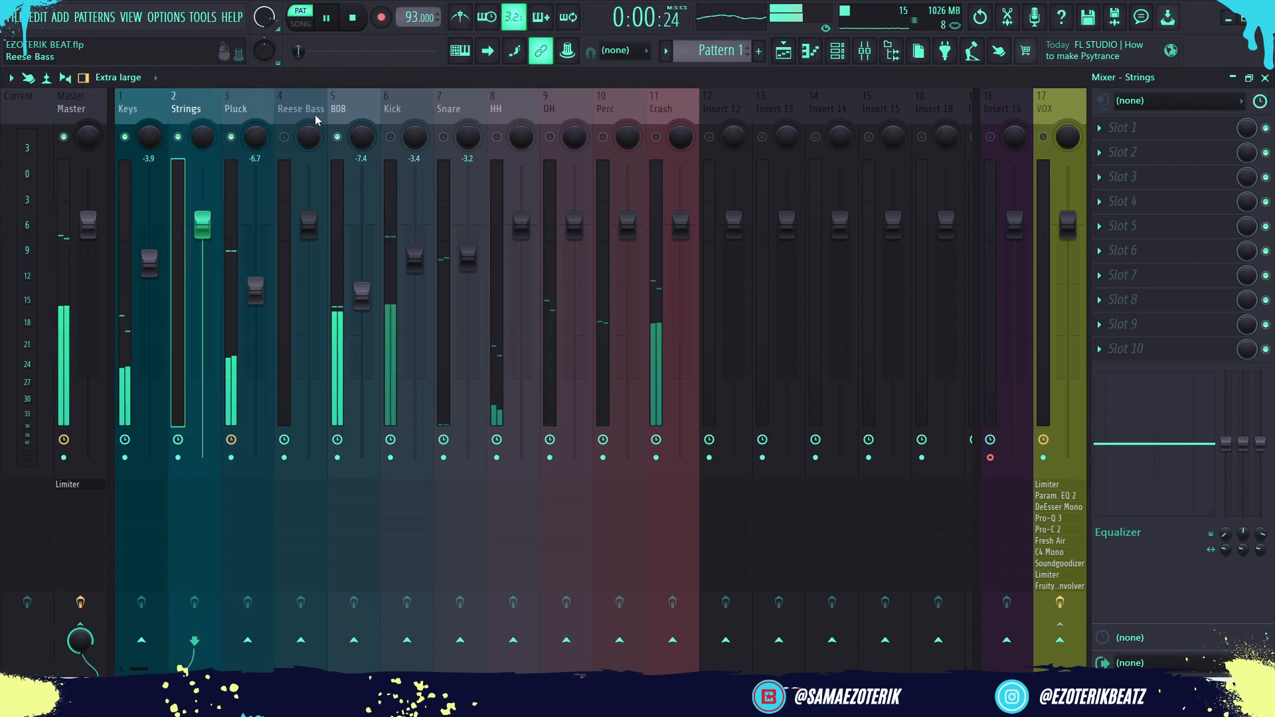
# Lower the 808 mixer track's volume to -8.0 dB and unmute the Snare track
pyautogui.click(360, 108)
pyautogui.moveTo(365, 301); pyautogui.dragTo(365, 307)
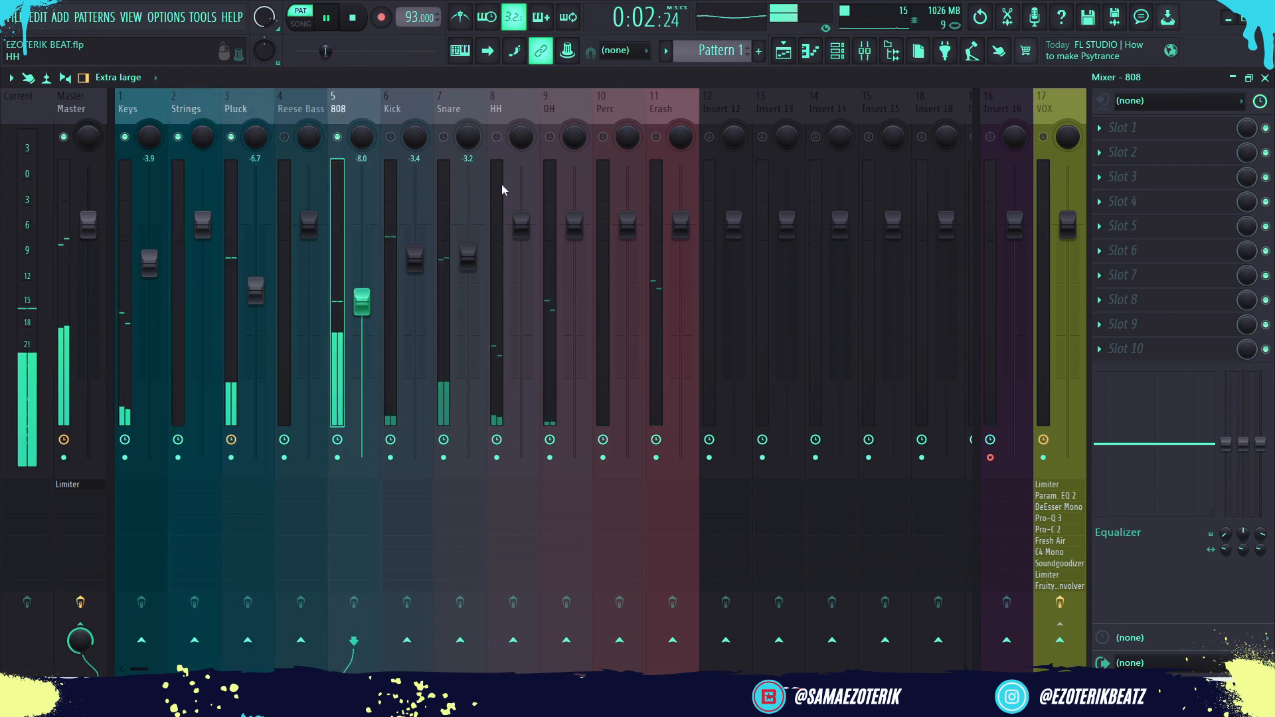
pyautogui.click(444, 137)
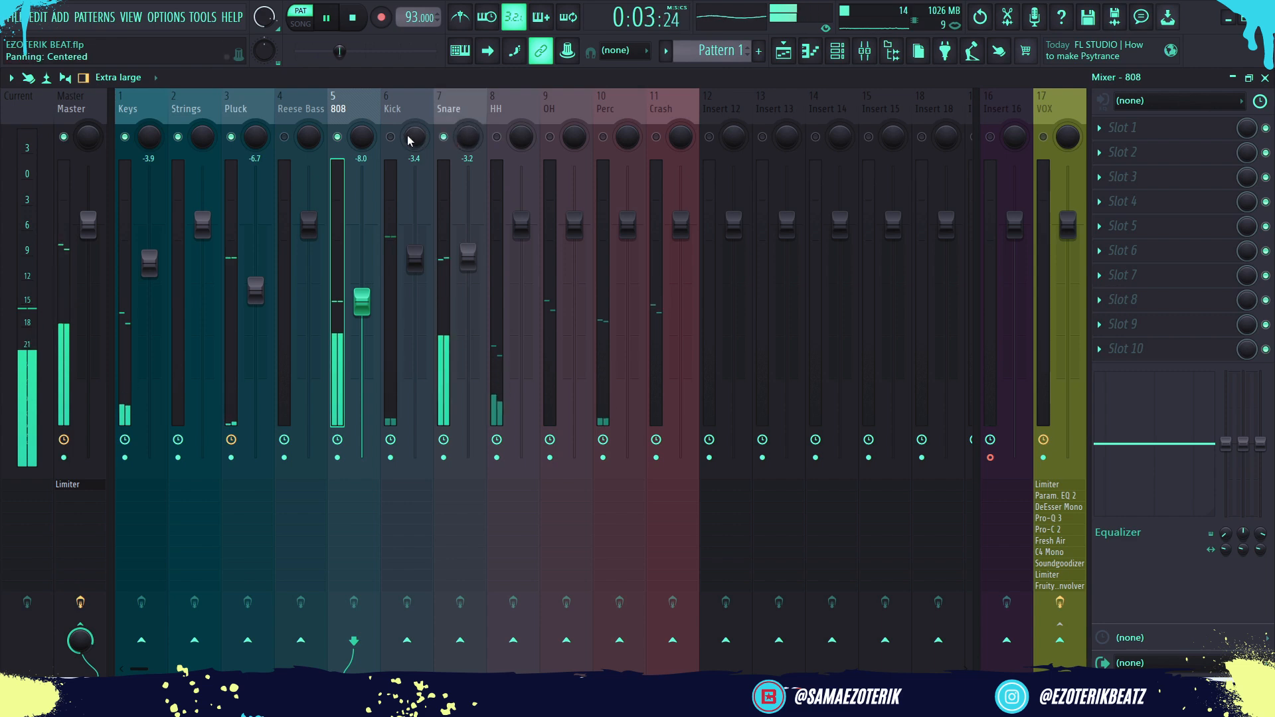
# Bring the HH, OH and Perc tracks back in during playback, and pan Perc to the right
pyautogui.click(502, 116)
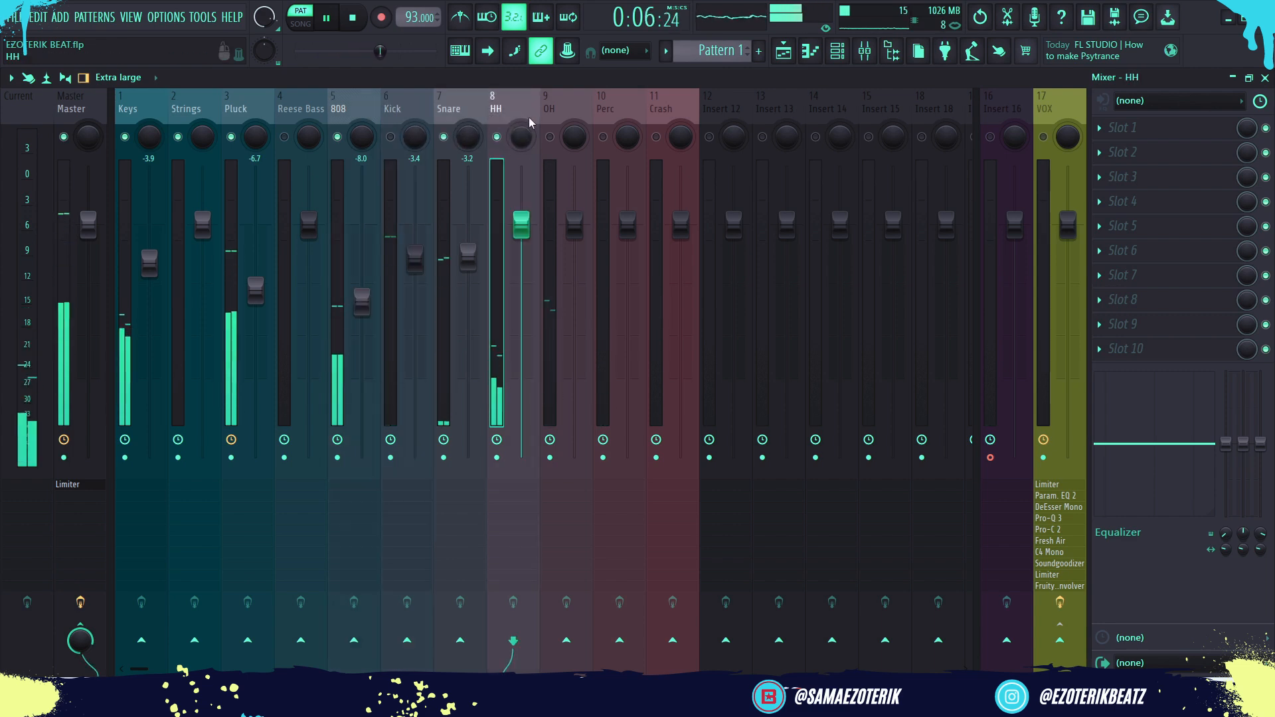
pyautogui.press('space')
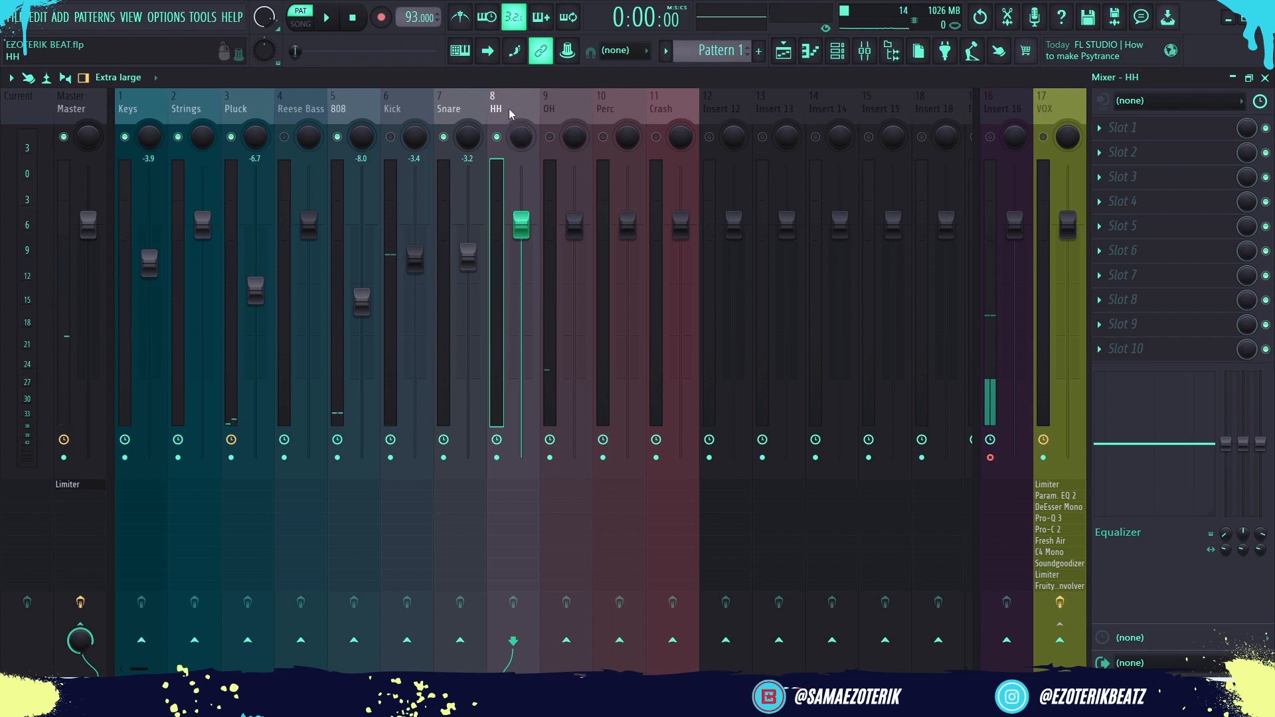
pyautogui.press('space')
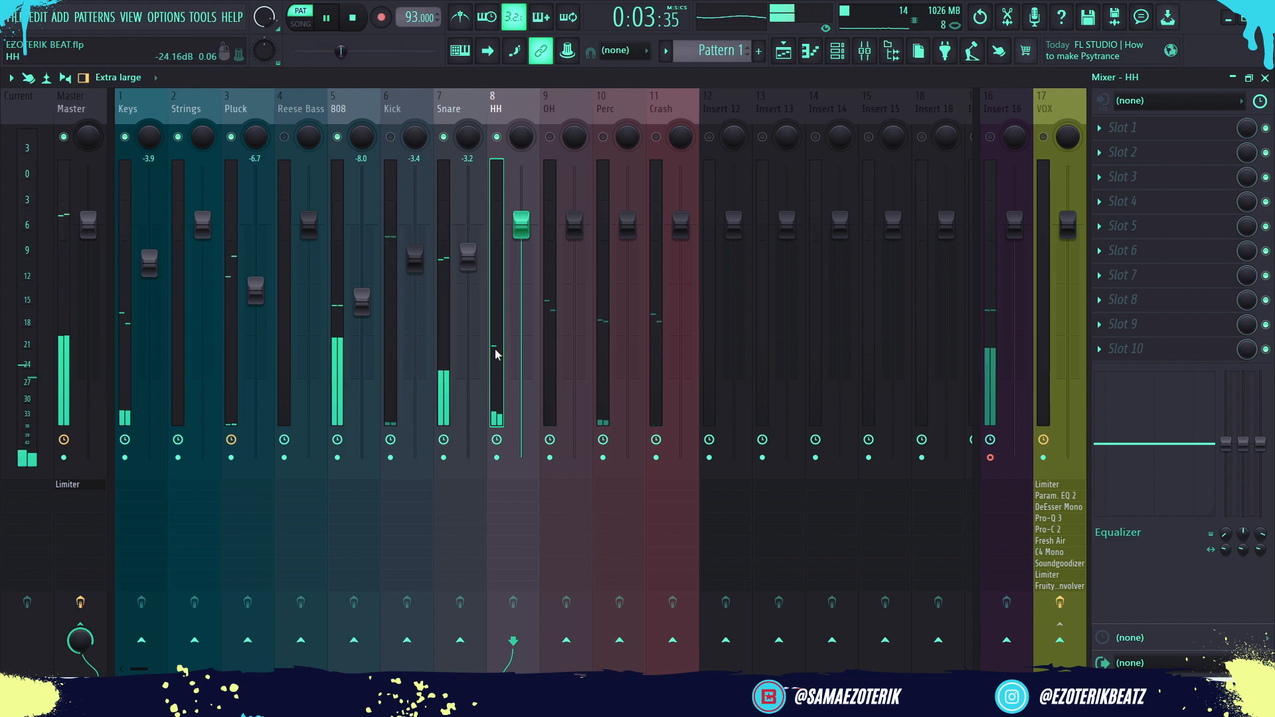
pyautogui.click(561, 110)
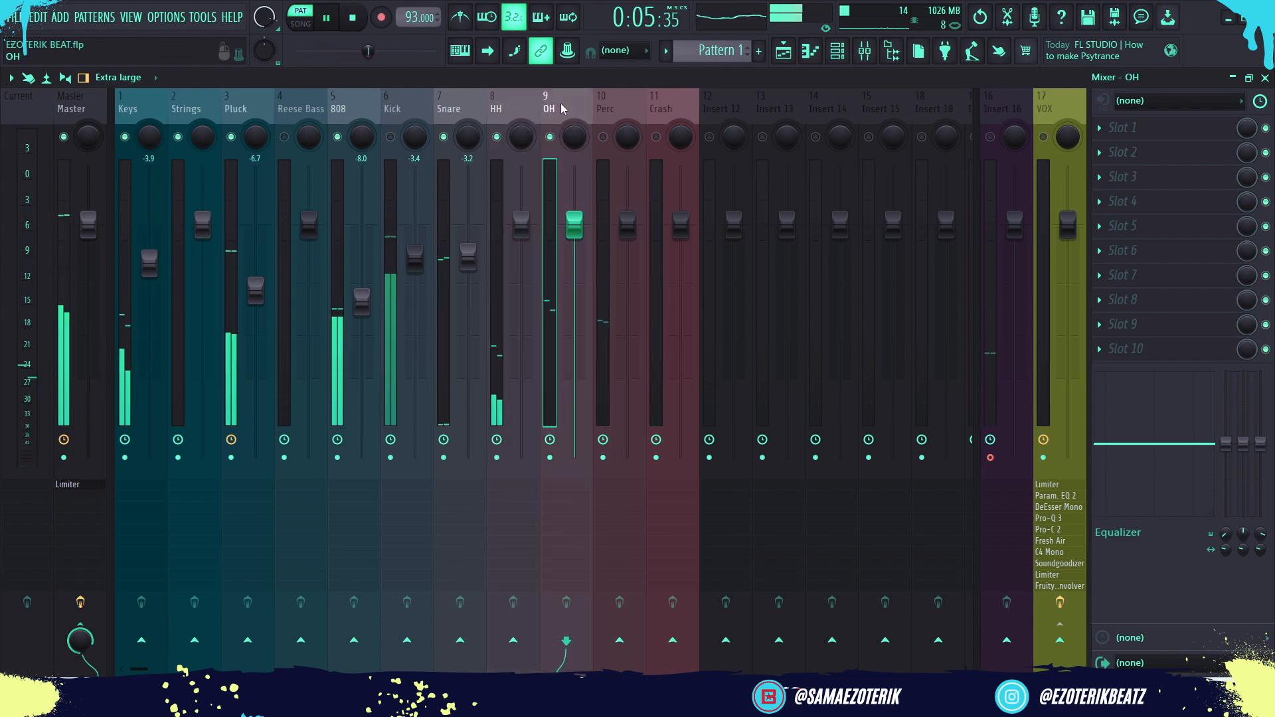
pyautogui.click(617, 110)
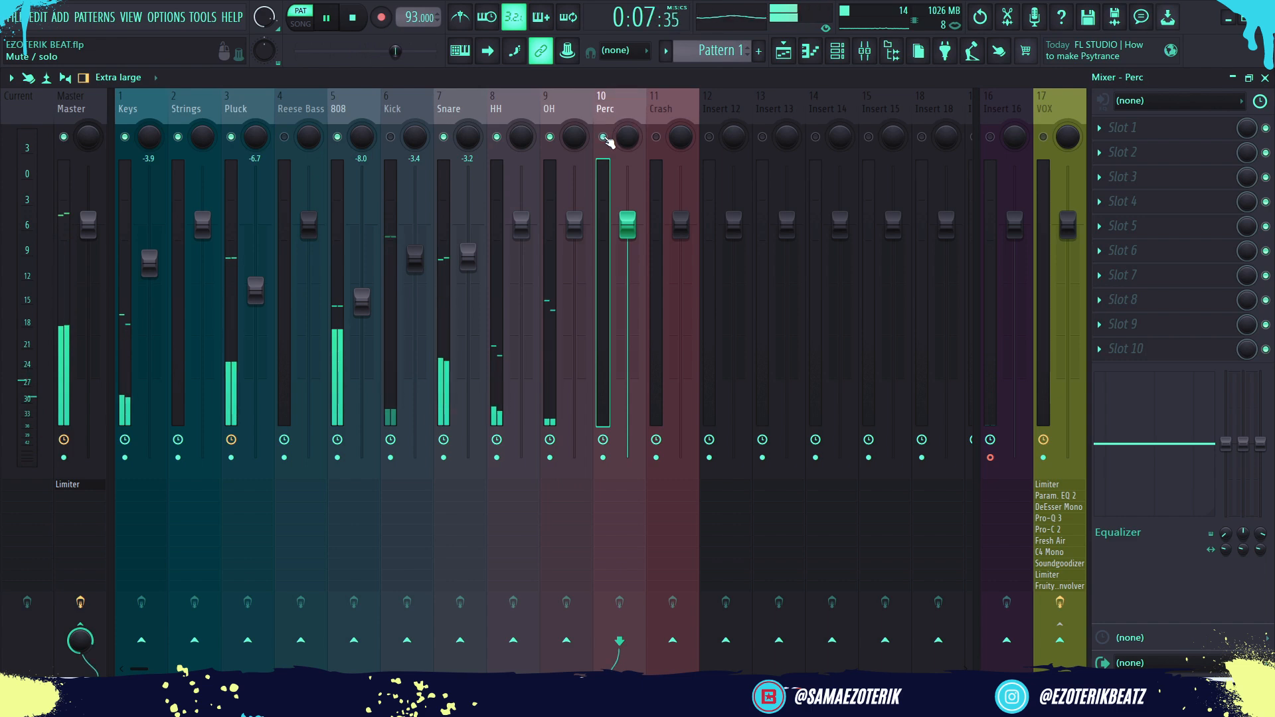
pyautogui.moveTo(628, 136); pyautogui.dragTo(682, 126)
# Unmute the Crash track at -6.0 dB with its panning 20% right, and unmute the Kick track
pyautogui.click(658, 137)
pyautogui.moveTo(681, 225); pyautogui.dragTo(680, 283)
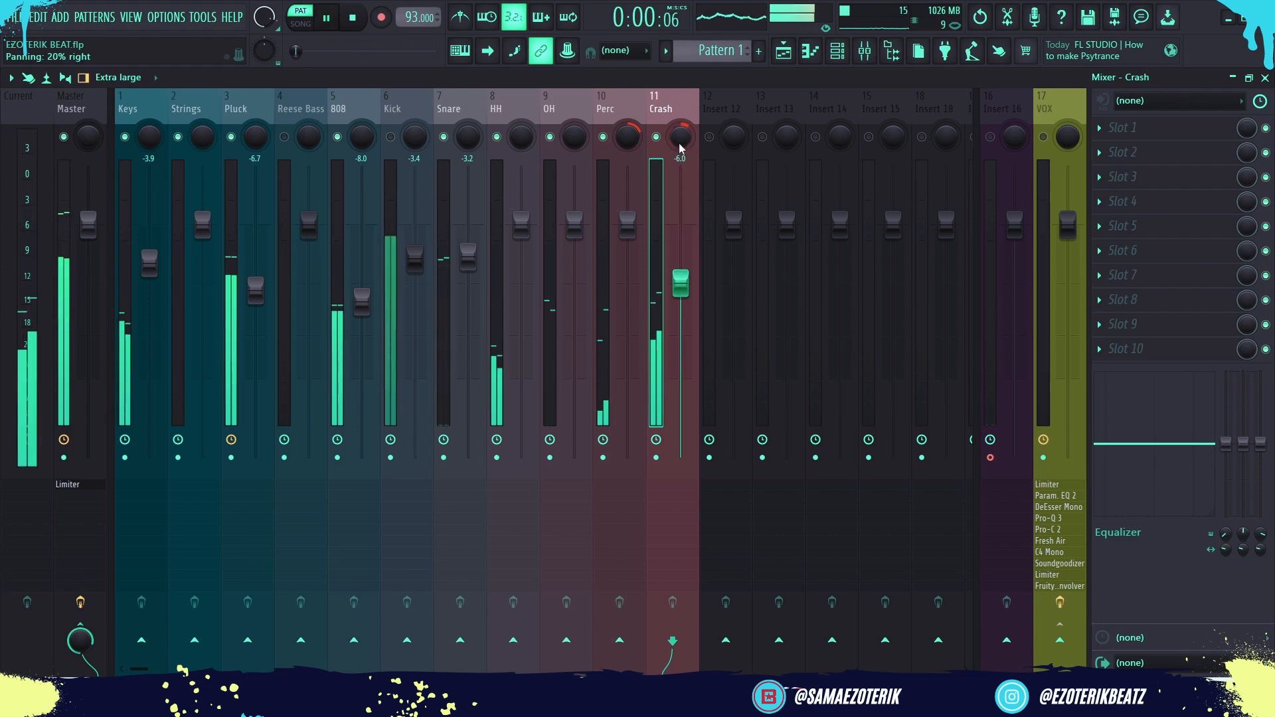
pyautogui.click(377, 140)
pyautogui.click(390, 137)
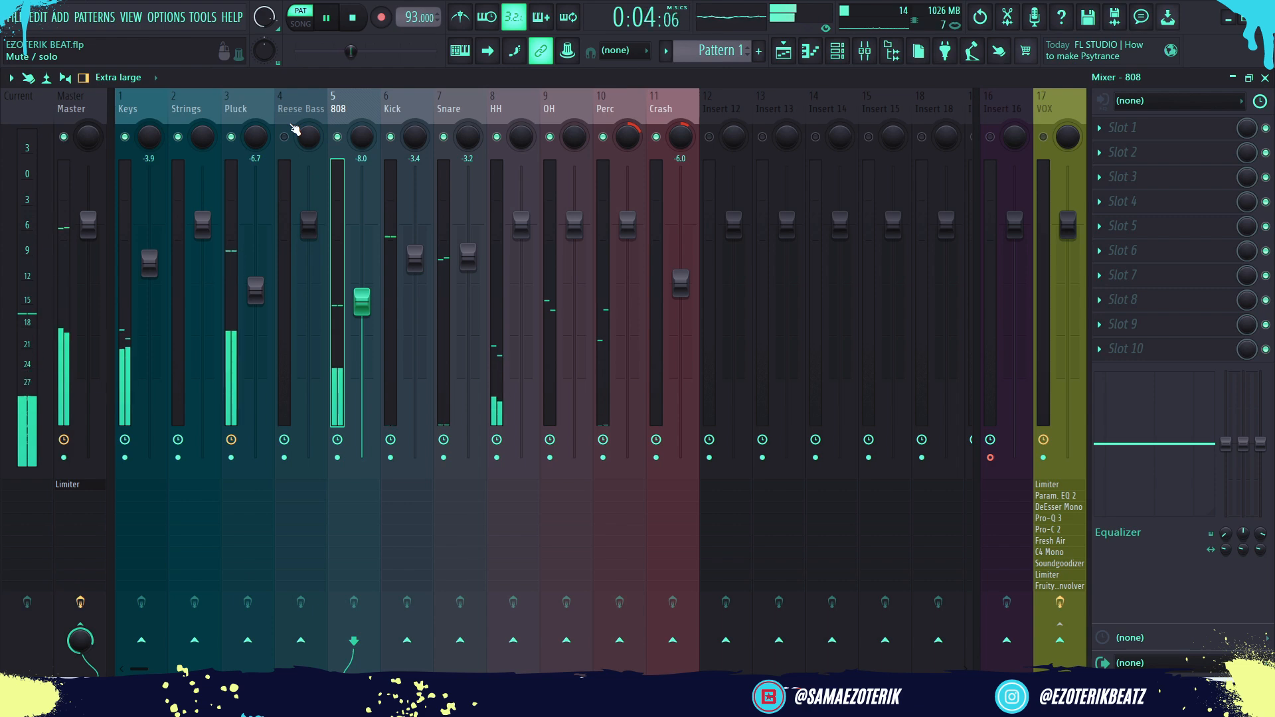
# Lower the Pluck mixer track's volume to -10.7 dB and pan it to the right
pyautogui.click(242, 208)
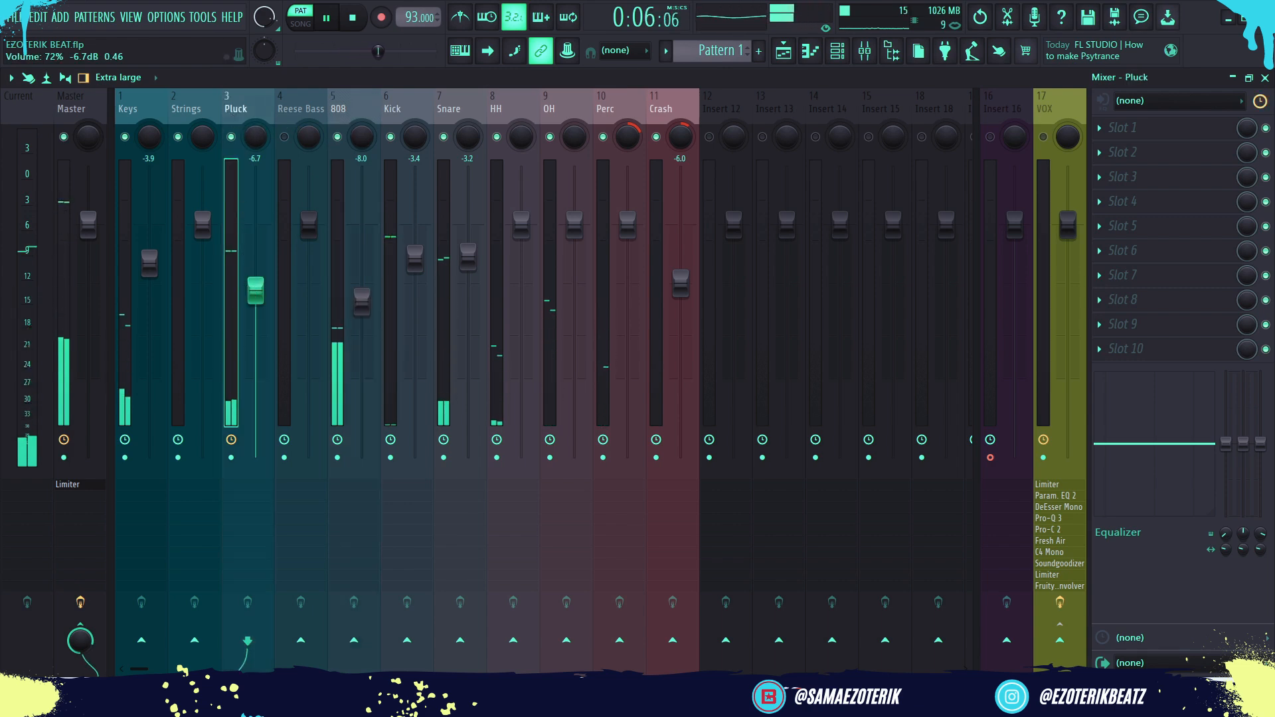
pyautogui.moveTo(255, 290); pyautogui.dragTo(255, 318)
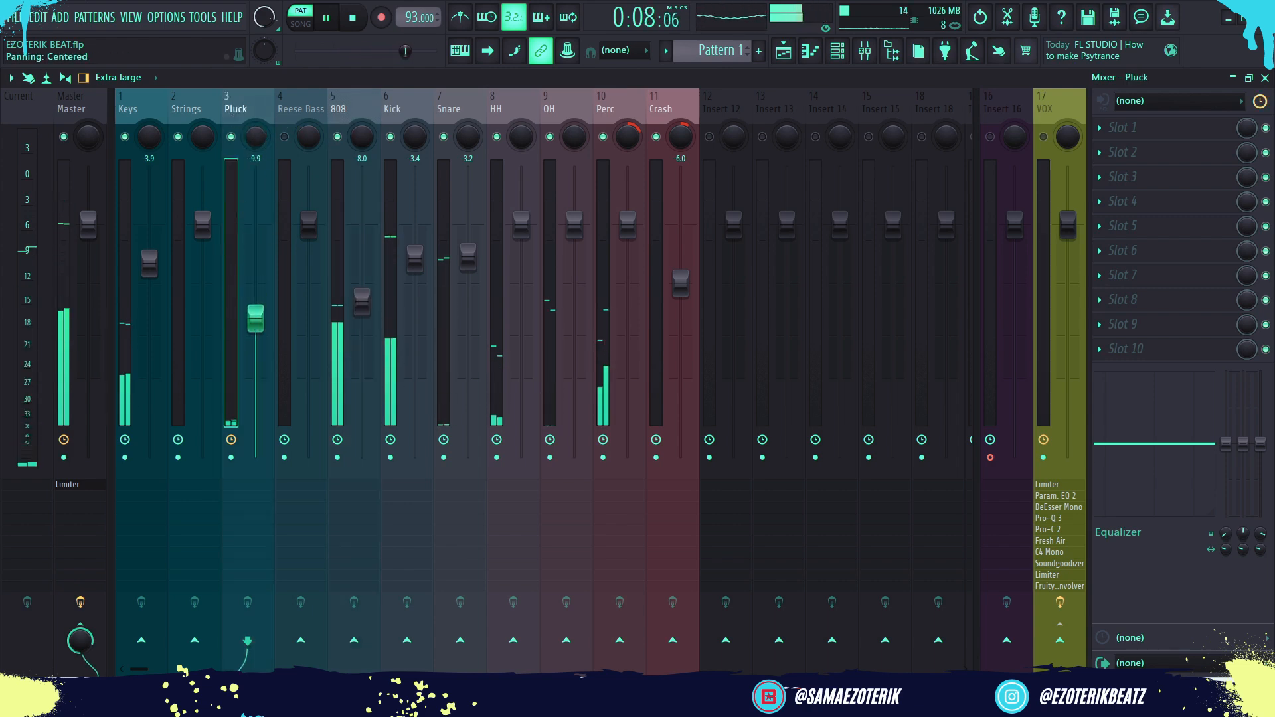
pyautogui.moveTo(255, 318); pyautogui.dragTo(255, 325)
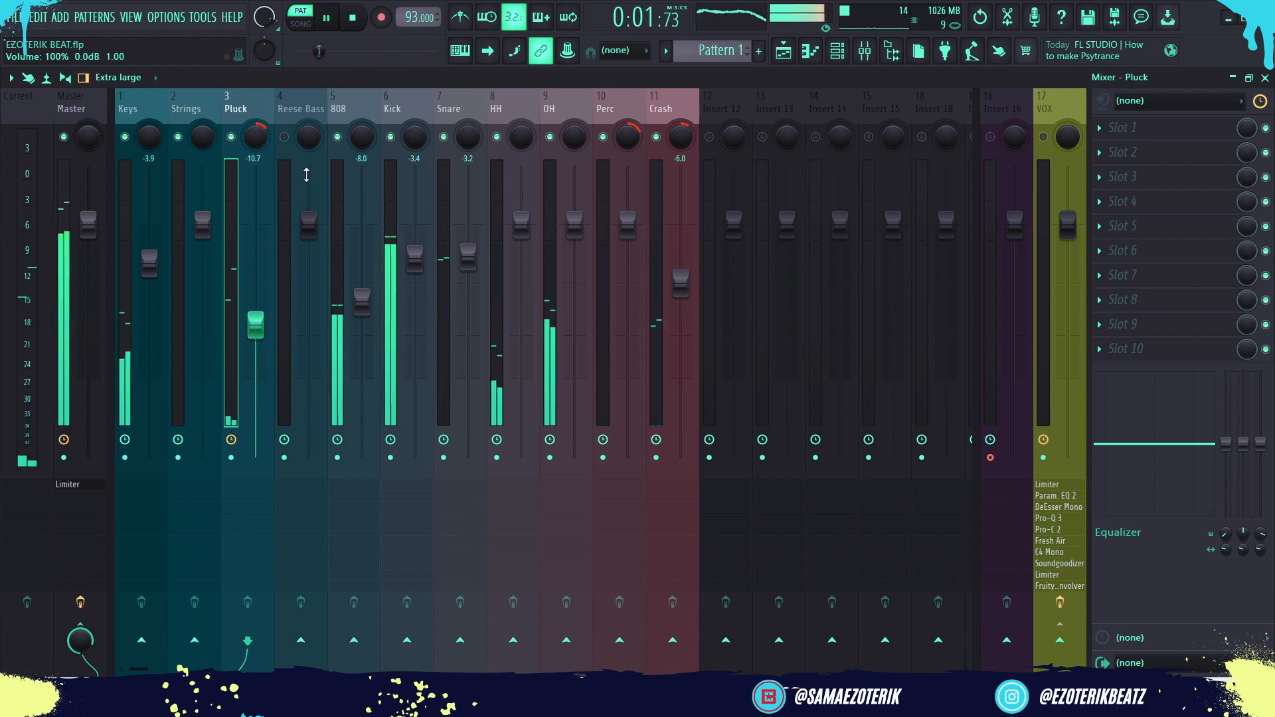
# Restart playback with only the Keys track soloed to hear it alone, and return to the full mix
pyautogui.press('space')
pyautogui.click(139, 103)
pyautogui.press('s')
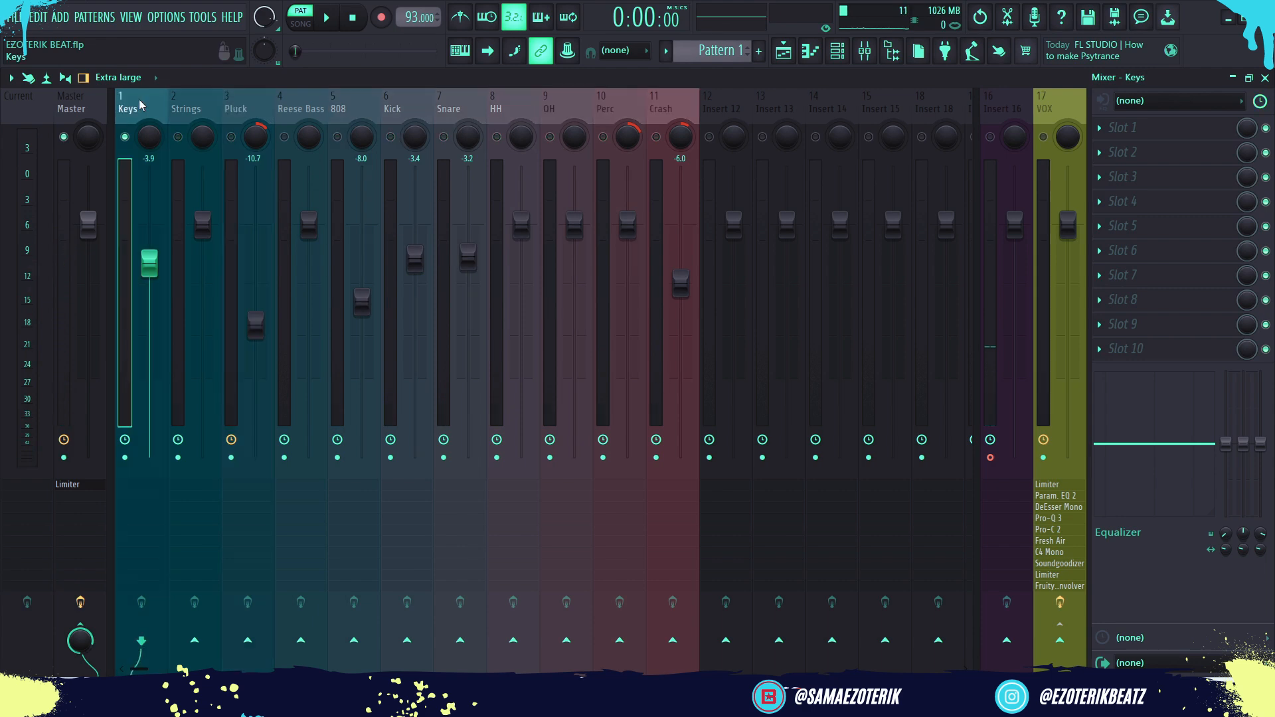
pyautogui.press('space')
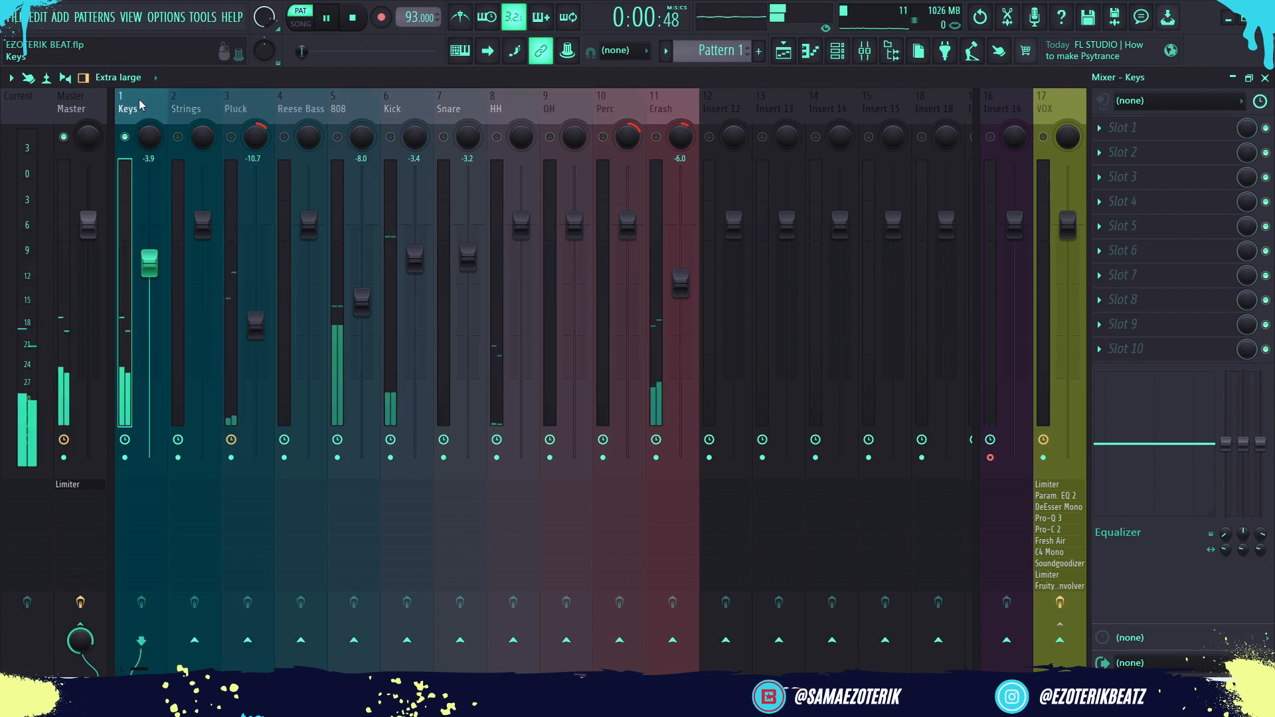
pyautogui.press('s')
# Load Fruity Parametric EQ 2 into effect slot 2 of the Keys track, reposition its window and stop playback
pyautogui.click(1122, 153)
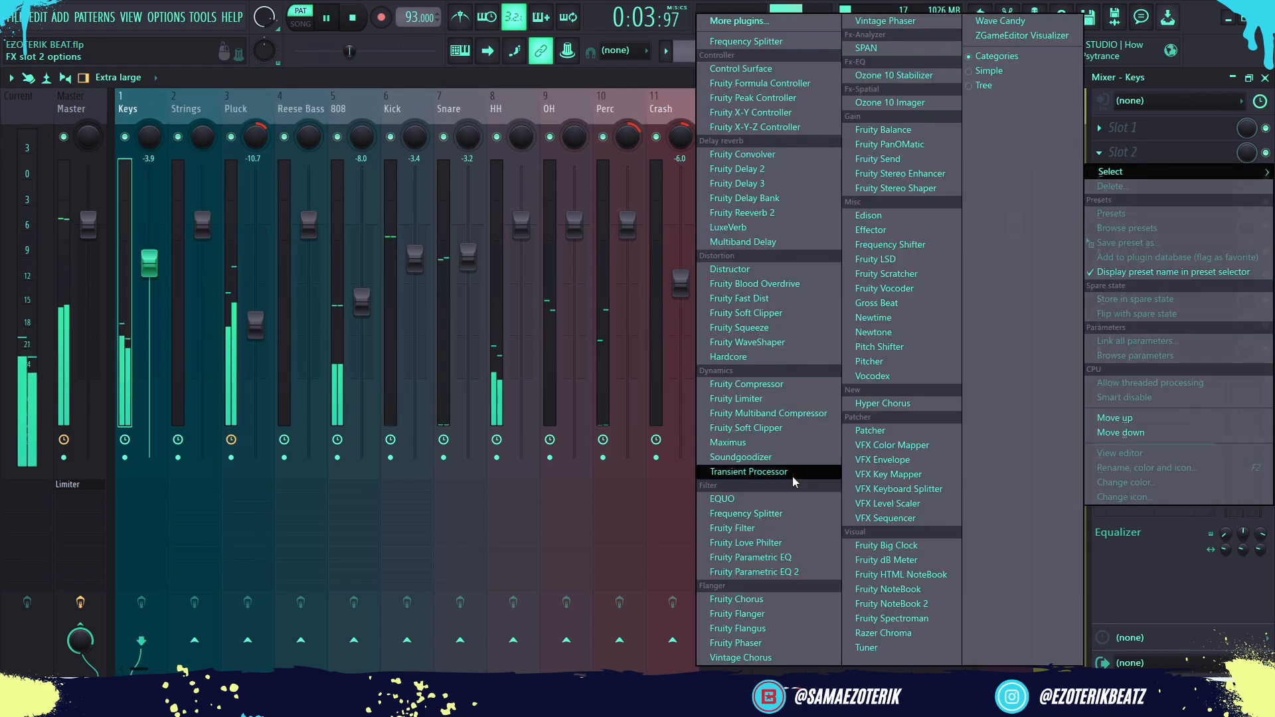
pyautogui.click(759, 571)
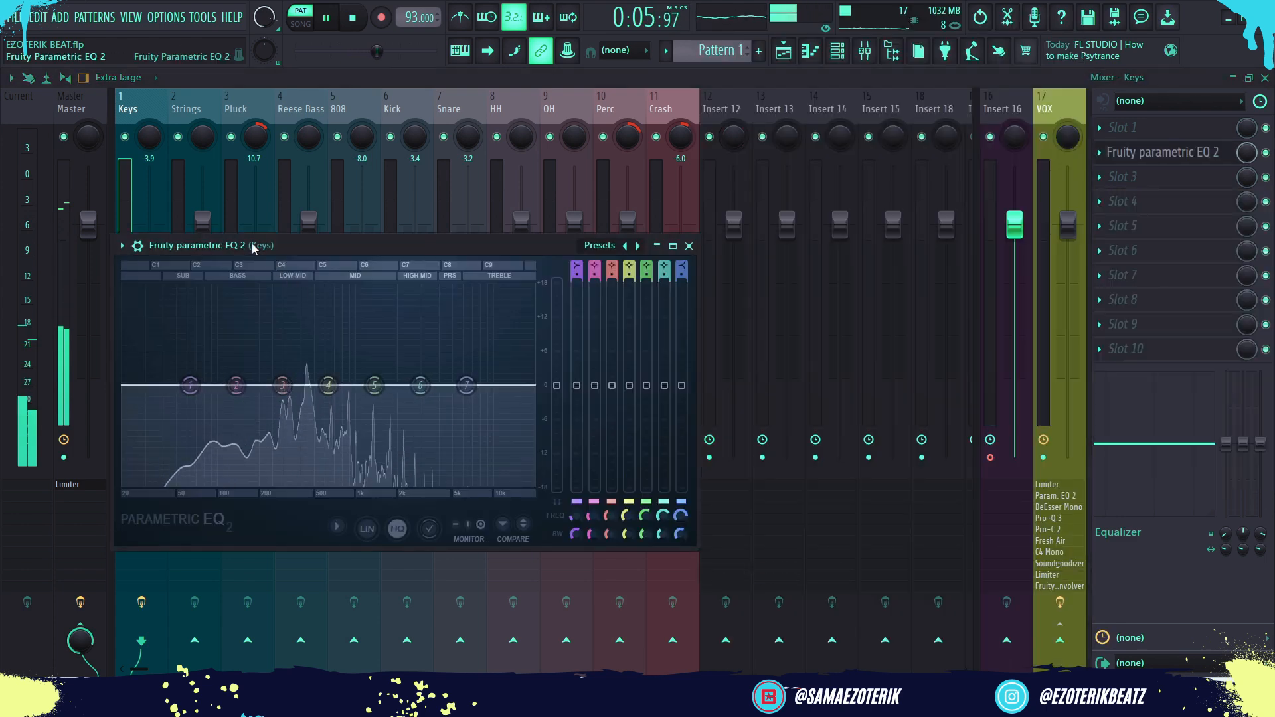
pyautogui.moveTo(250, 247); pyautogui.dragTo(484, 188)
pyautogui.press('space')
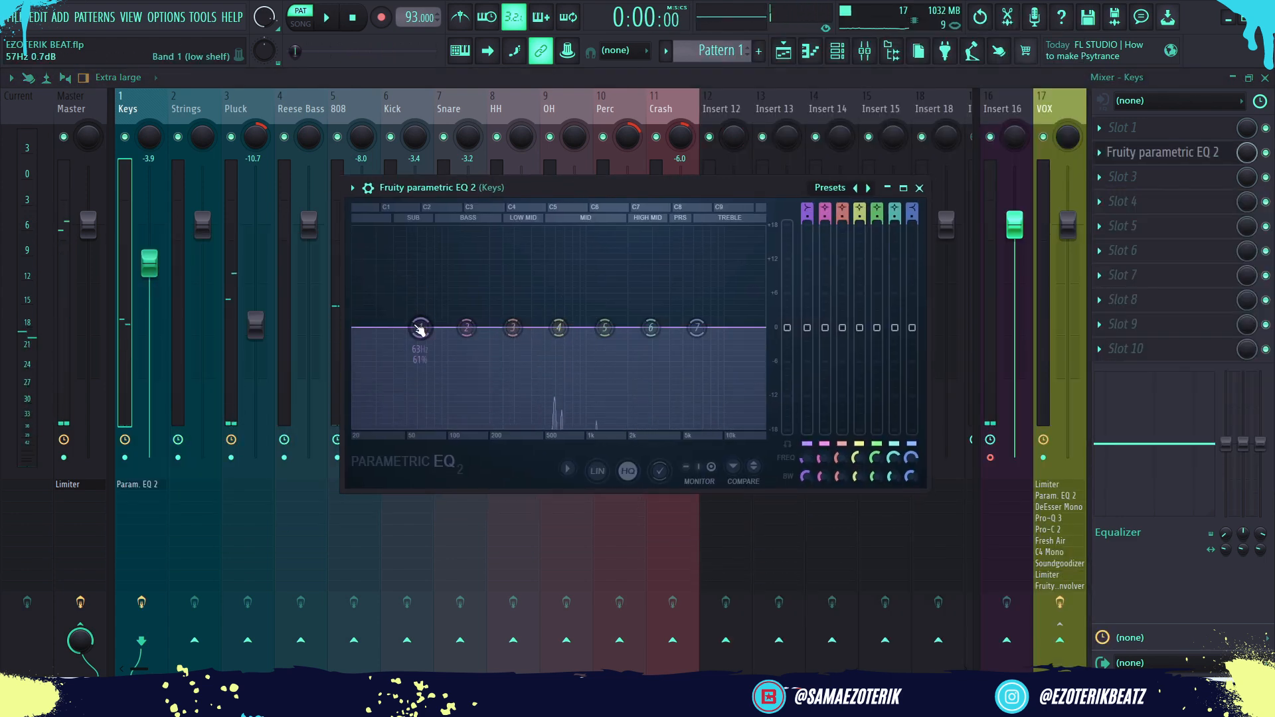
# Turn band 1 of the Keys EQ into a high-pass filter at 0 dB and steepen its slope
pyautogui.moveTo(420, 328); pyautogui.dragTo(412, 425)
pyautogui.rightClick(414, 431)
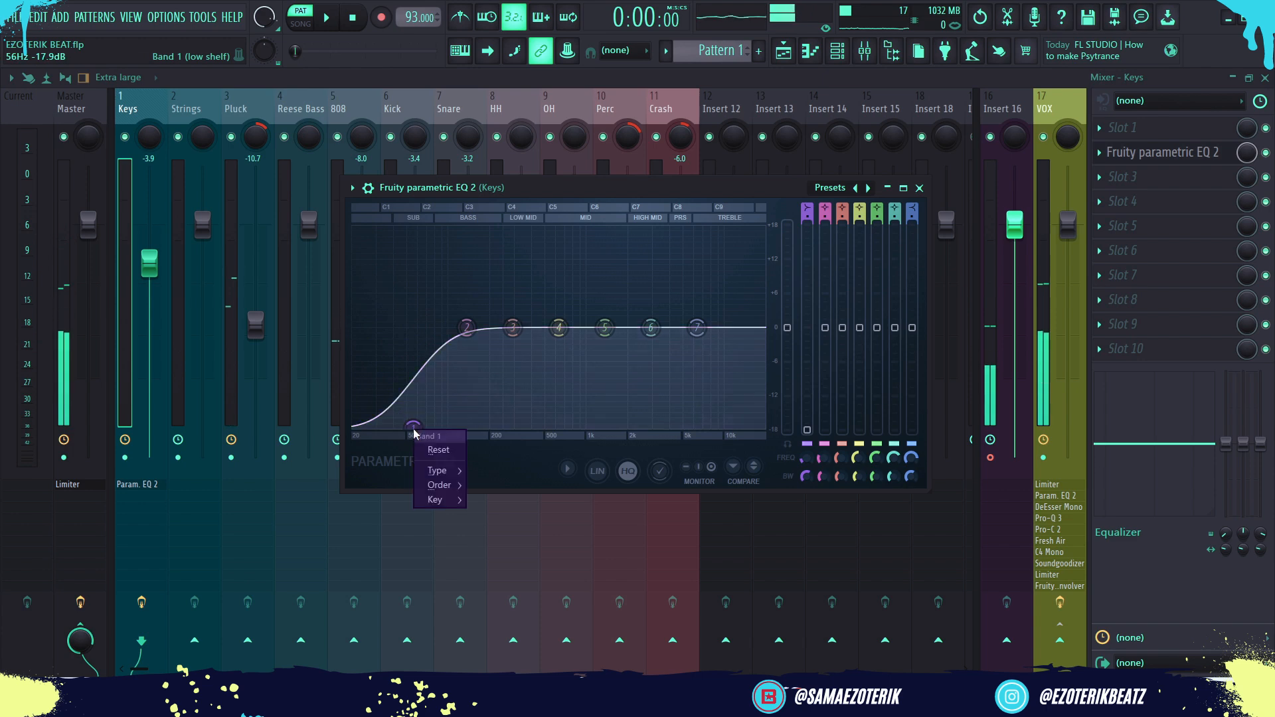
pyautogui.moveTo(438, 470)
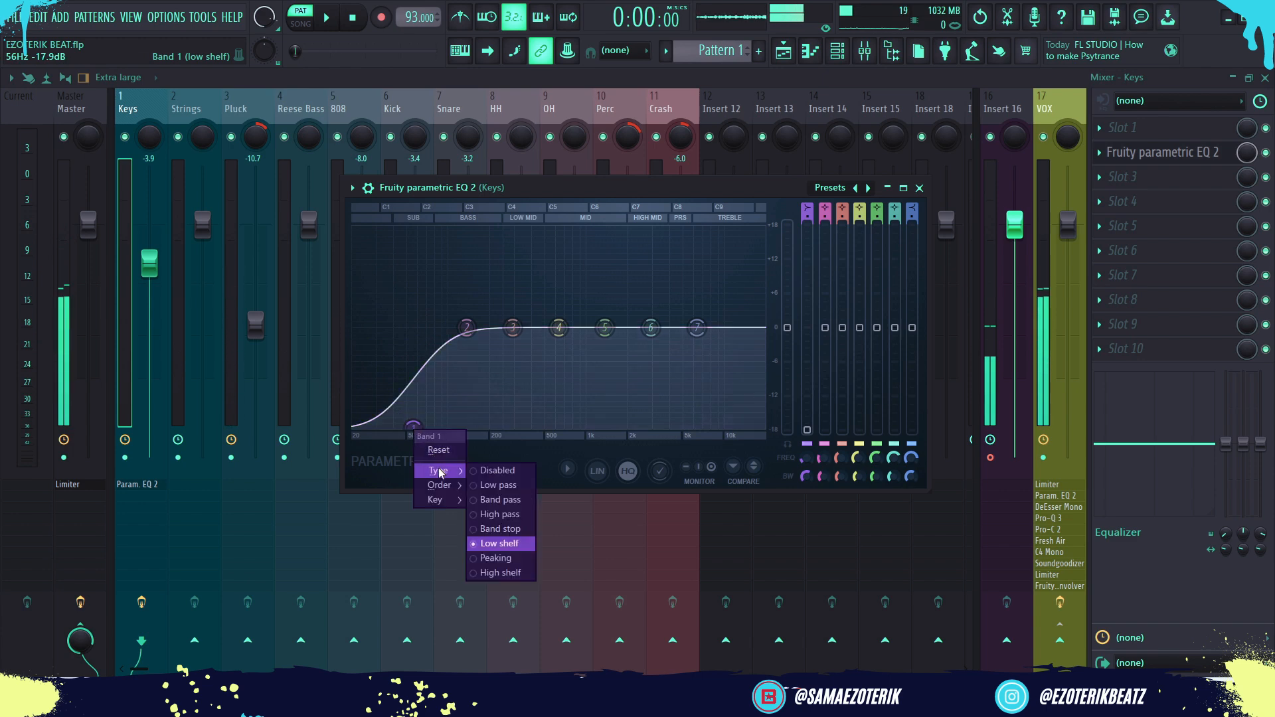
pyautogui.click(501, 515)
pyautogui.moveTo(413, 327); pyautogui.dragTo(423, 328)
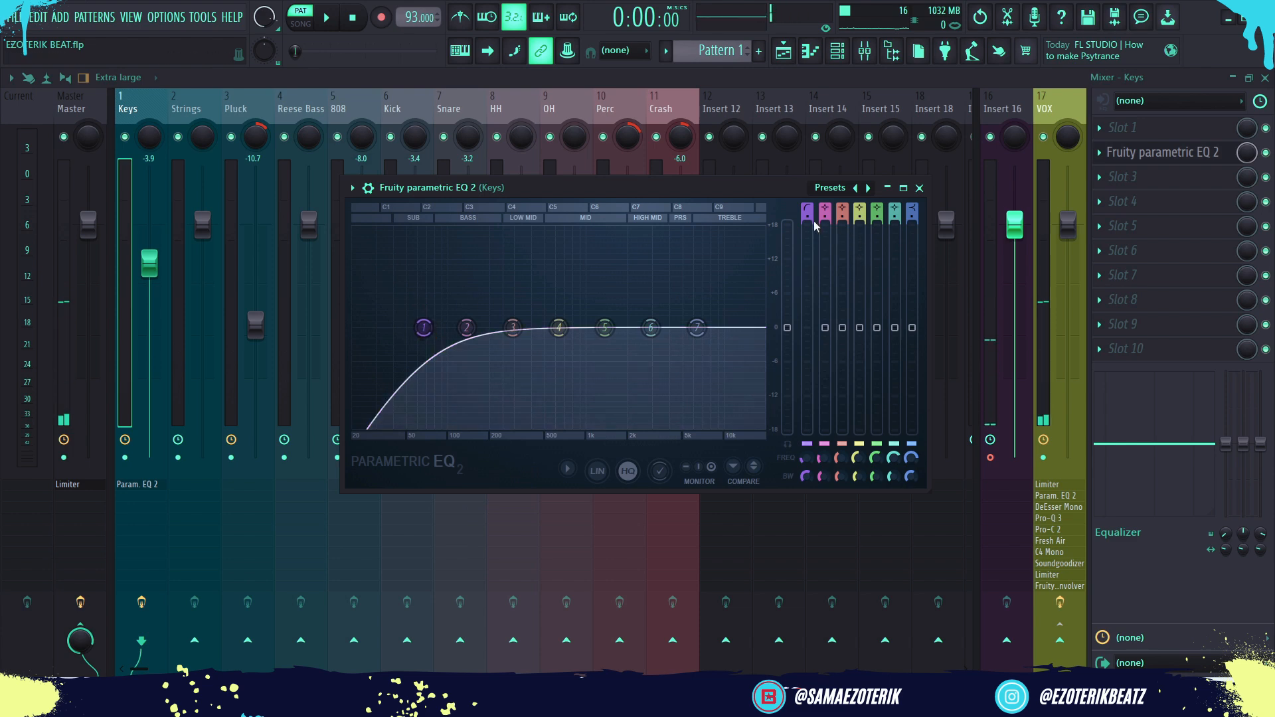
pyautogui.moveTo(807, 217); pyautogui.dragTo(806, 209)
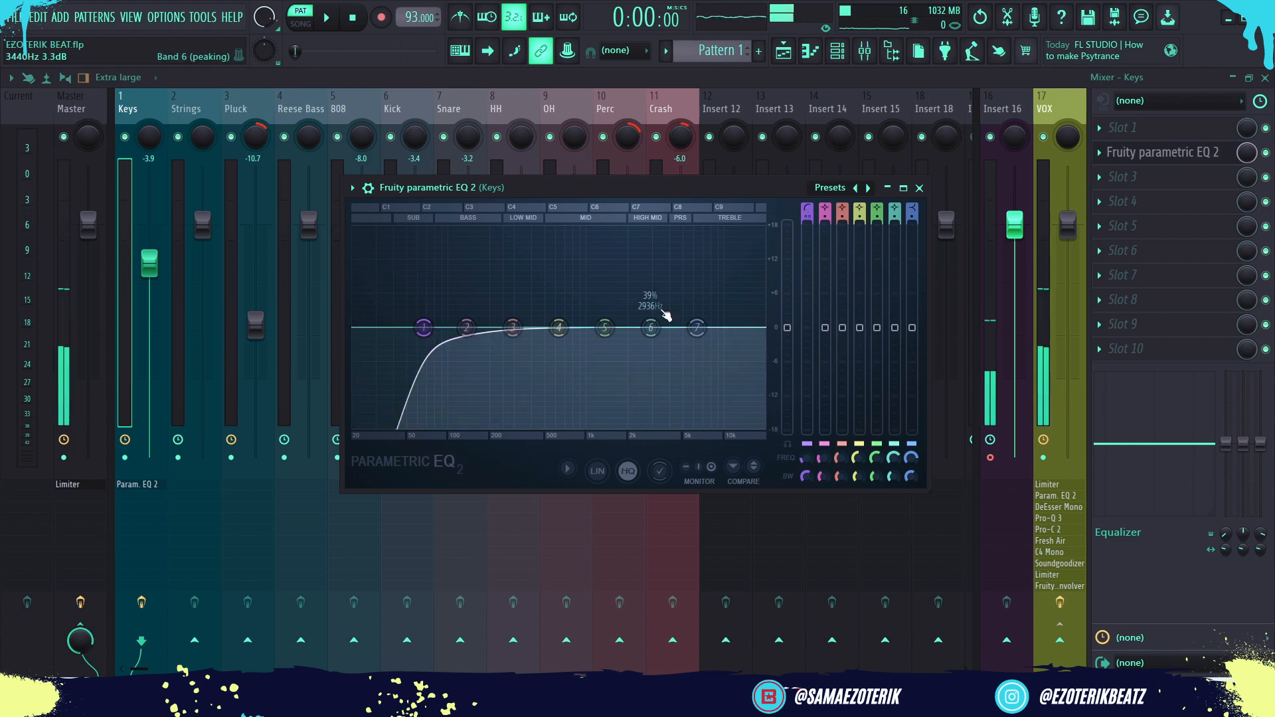
# Raise the Keys high-pass cutoff to about 85 Hz, check it during playback, and close the EQ
pyautogui.moveTo(423, 327); pyautogui.dragTo(429, 328)
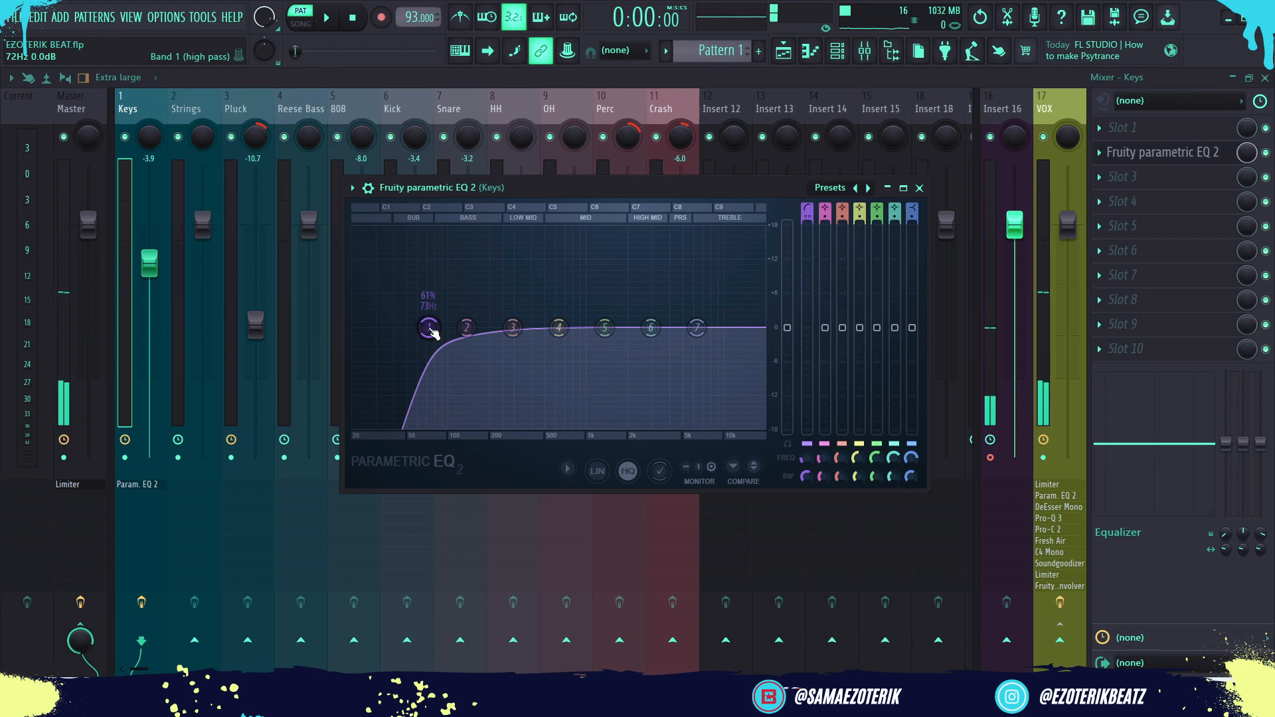
pyautogui.moveTo(429, 327); pyautogui.dragTo(432, 328)
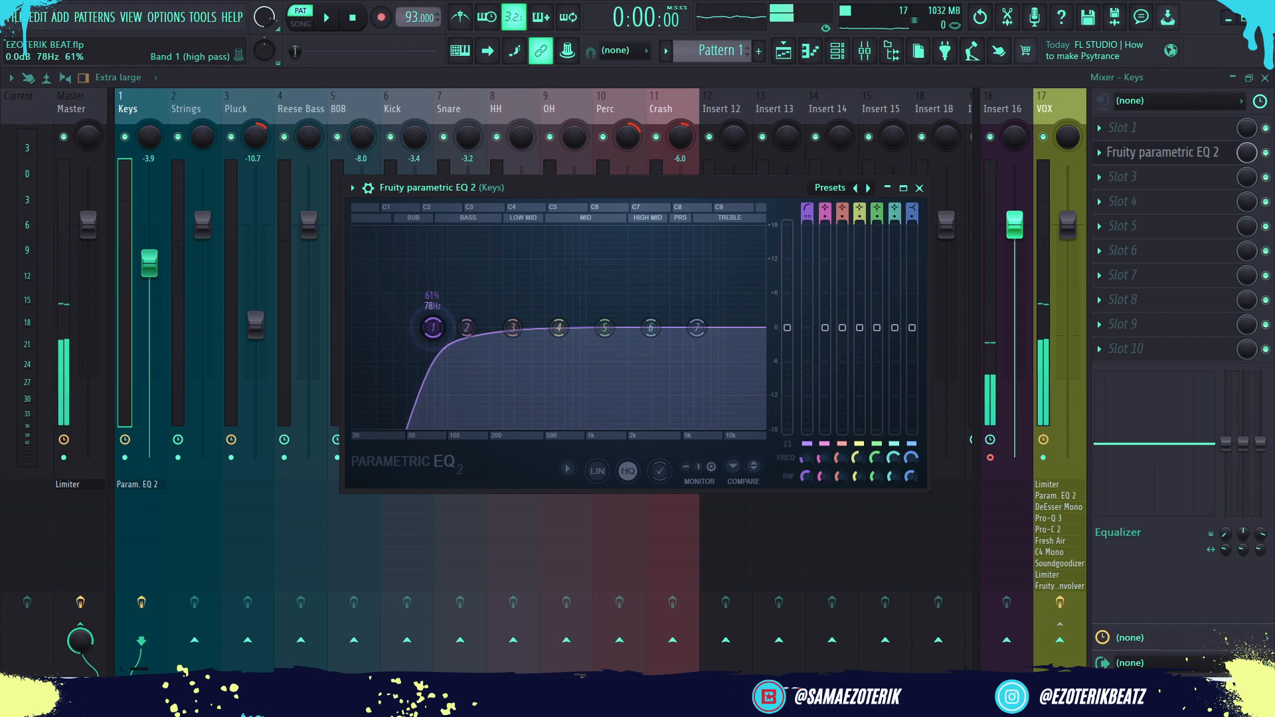
pyautogui.press('space')
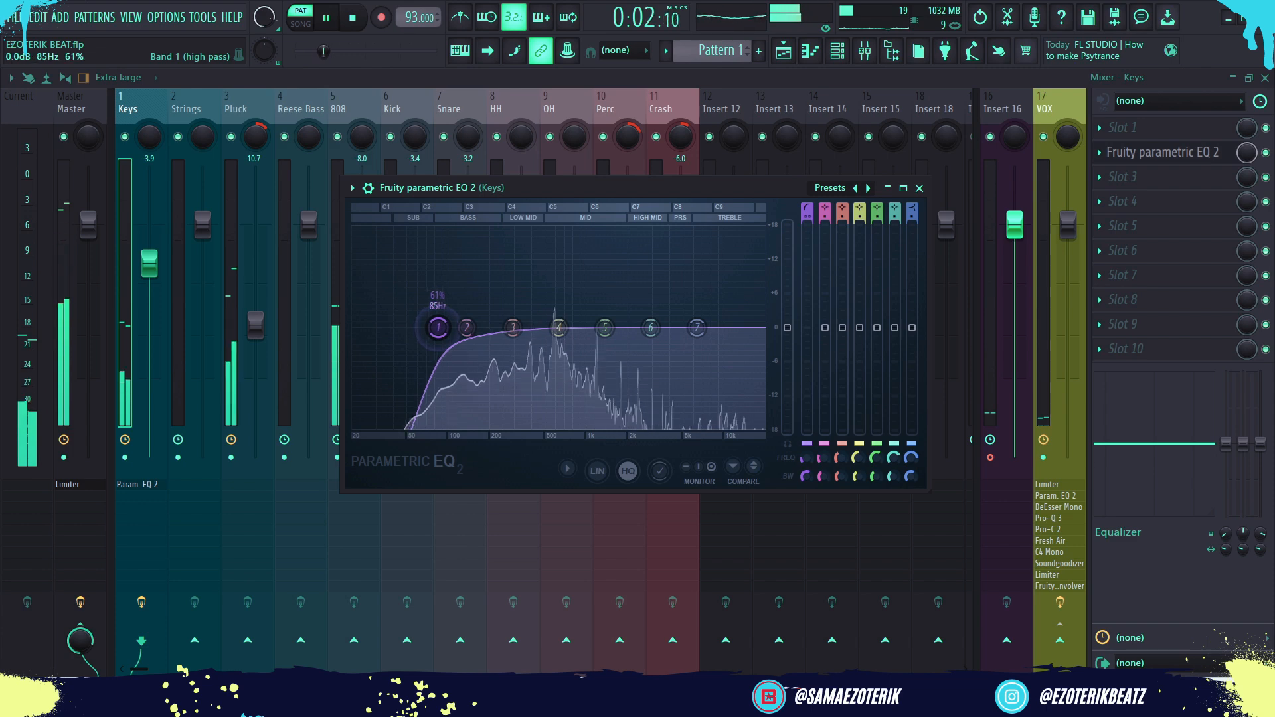
pyautogui.moveTo(436, 328); pyautogui.dragTo(439, 327)
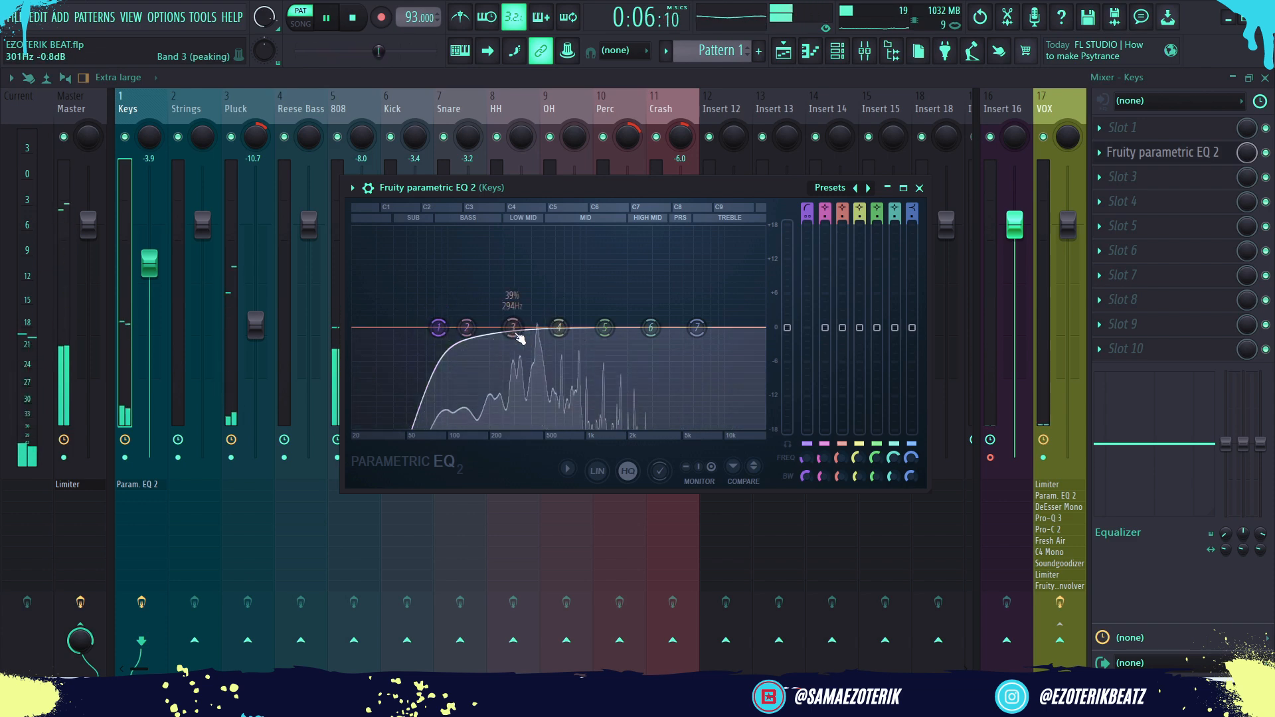
pyautogui.click(920, 189)
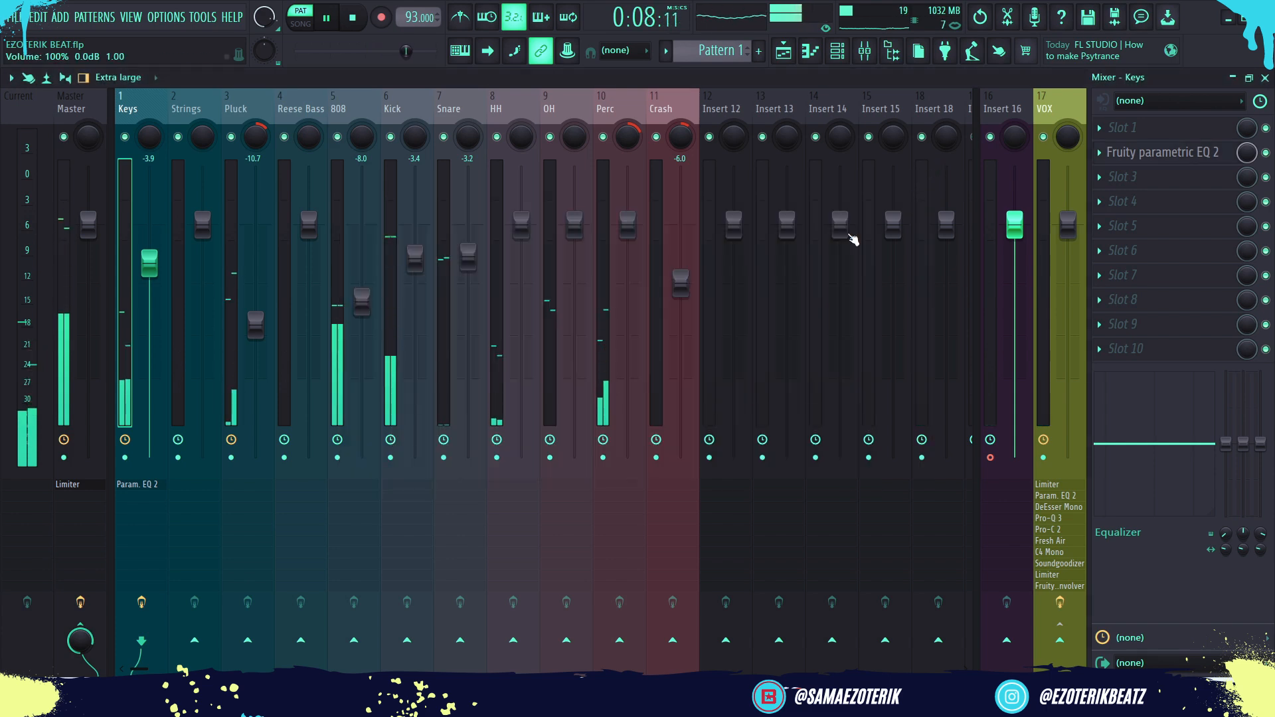
pyautogui.press('space')
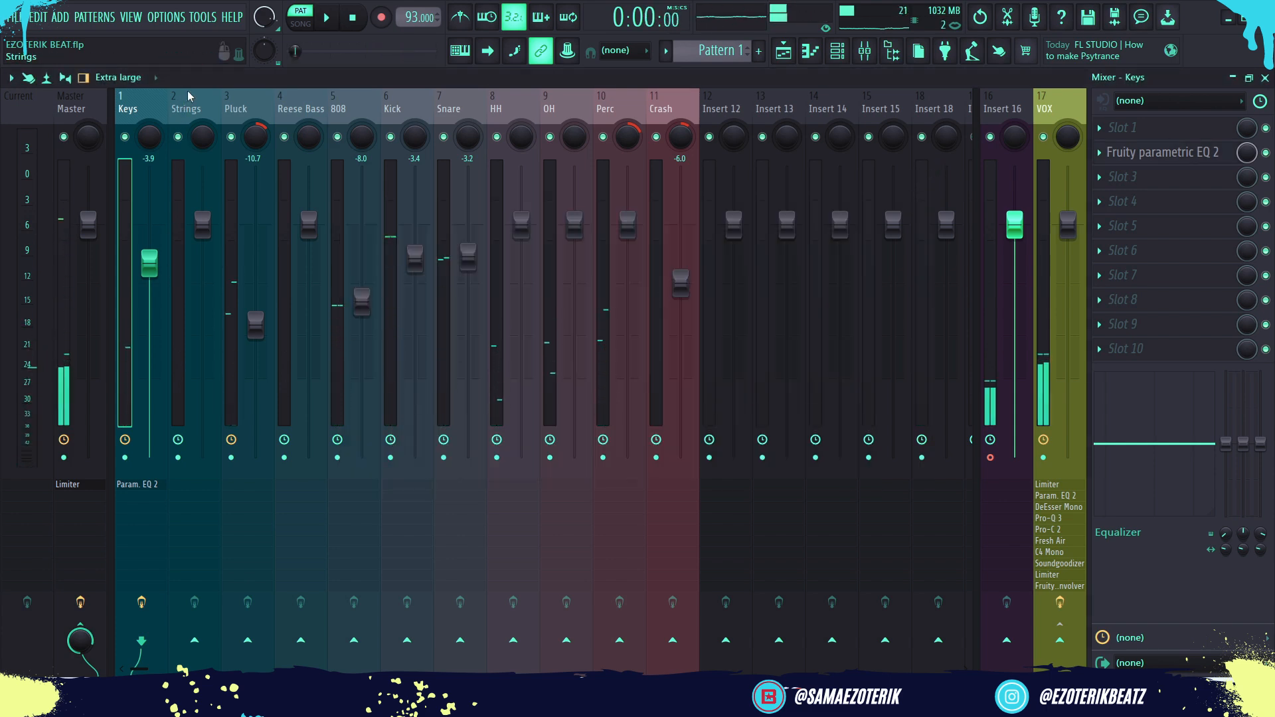
# Boost band 5 of the Keys EQ moderately at about 1088 Hz with a 27% bandwidth during playback, and close the EQ
pyautogui.press('space')
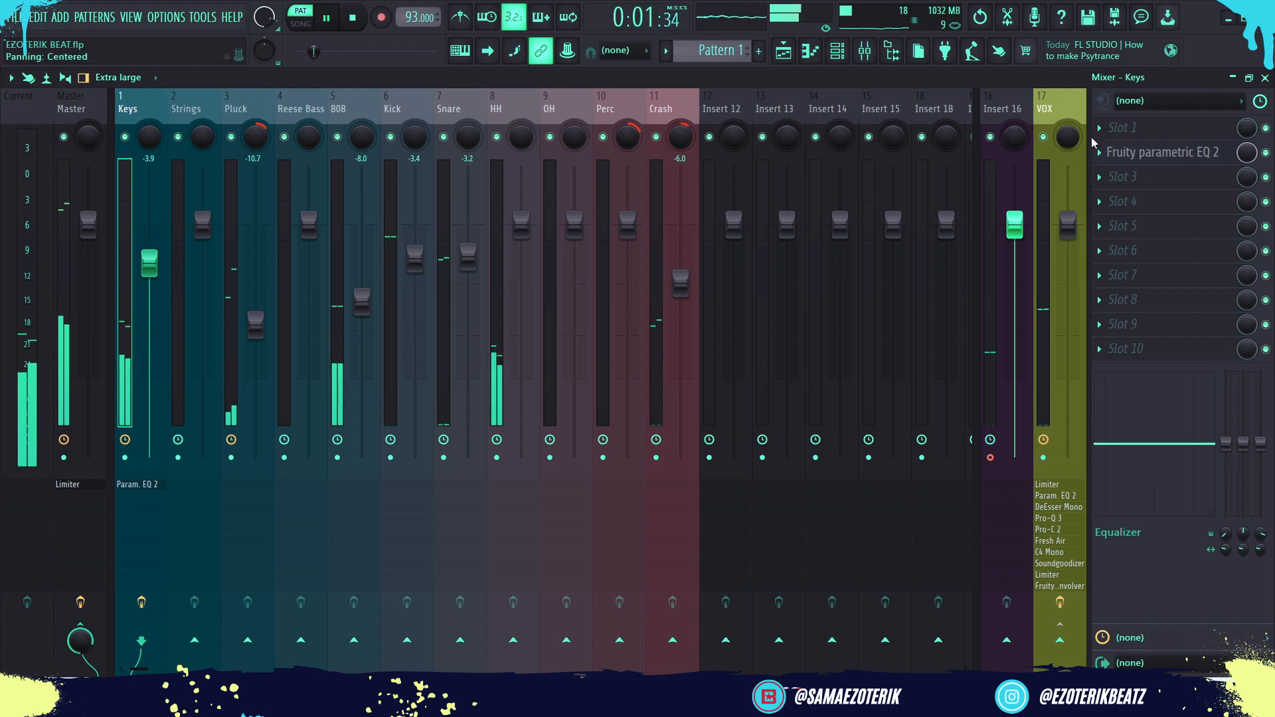
pyautogui.click(1129, 152)
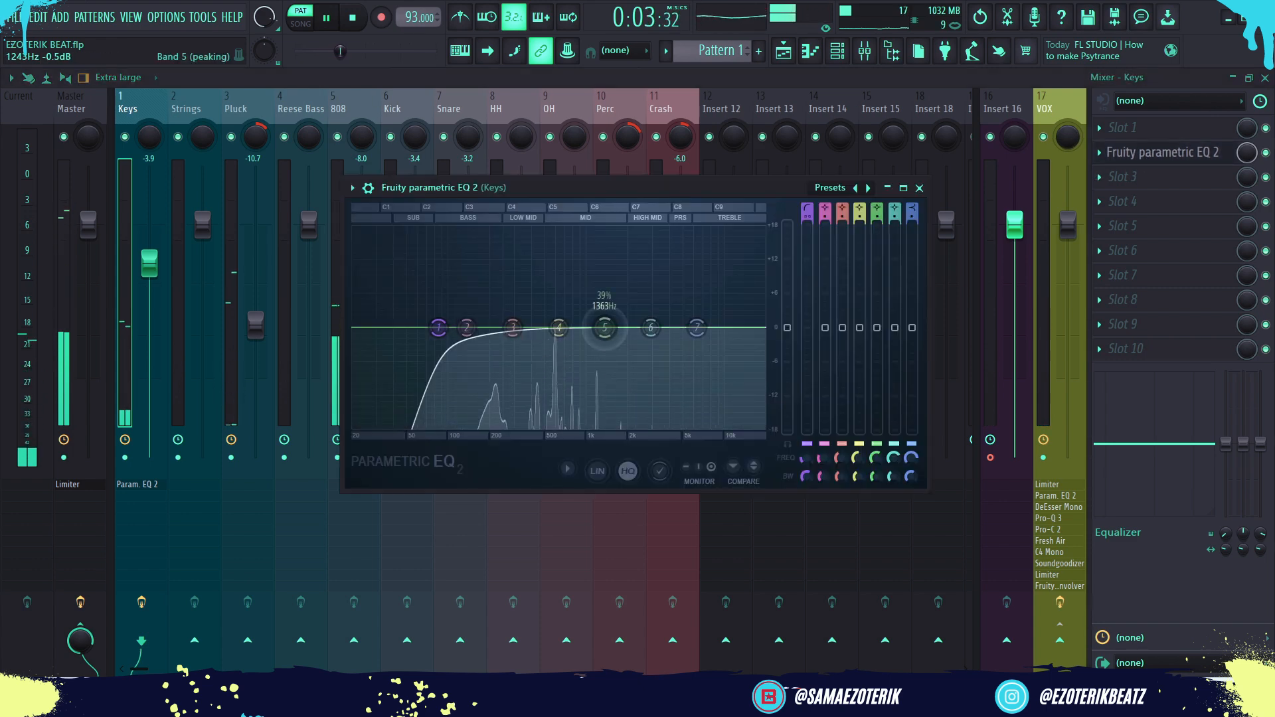
pyautogui.moveTo(604, 328); pyautogui.dragTo(590, 274)
pyautogui.scroll(-3, 594, 279)
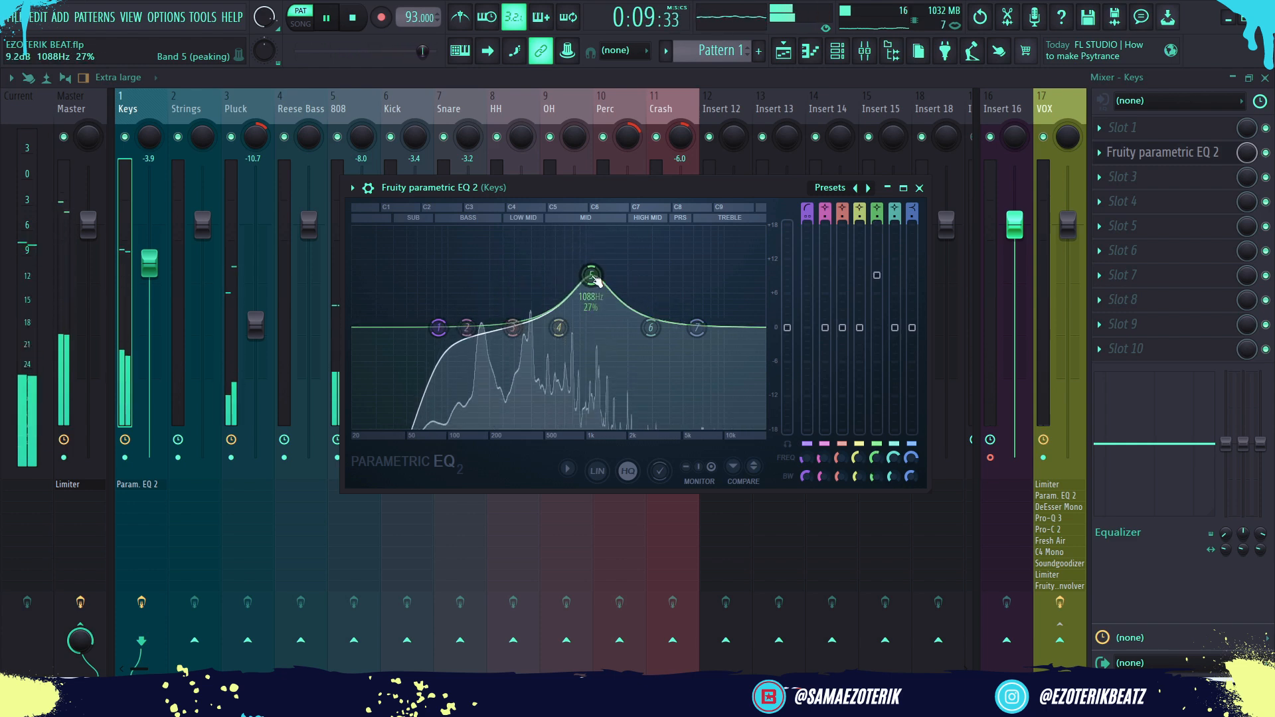
pyautogui.moveTo(593, 278)
pyautogui.mouseDown()
pyautogui.moveTo(555, 271)
pyautogui.moveTo(555, 304)
pyautogui.moveTo(583, 279)
pyautogui.moveTo(587, 228)
pyautogui.moveTo(592, 300)
pyautogui.mouseUp()
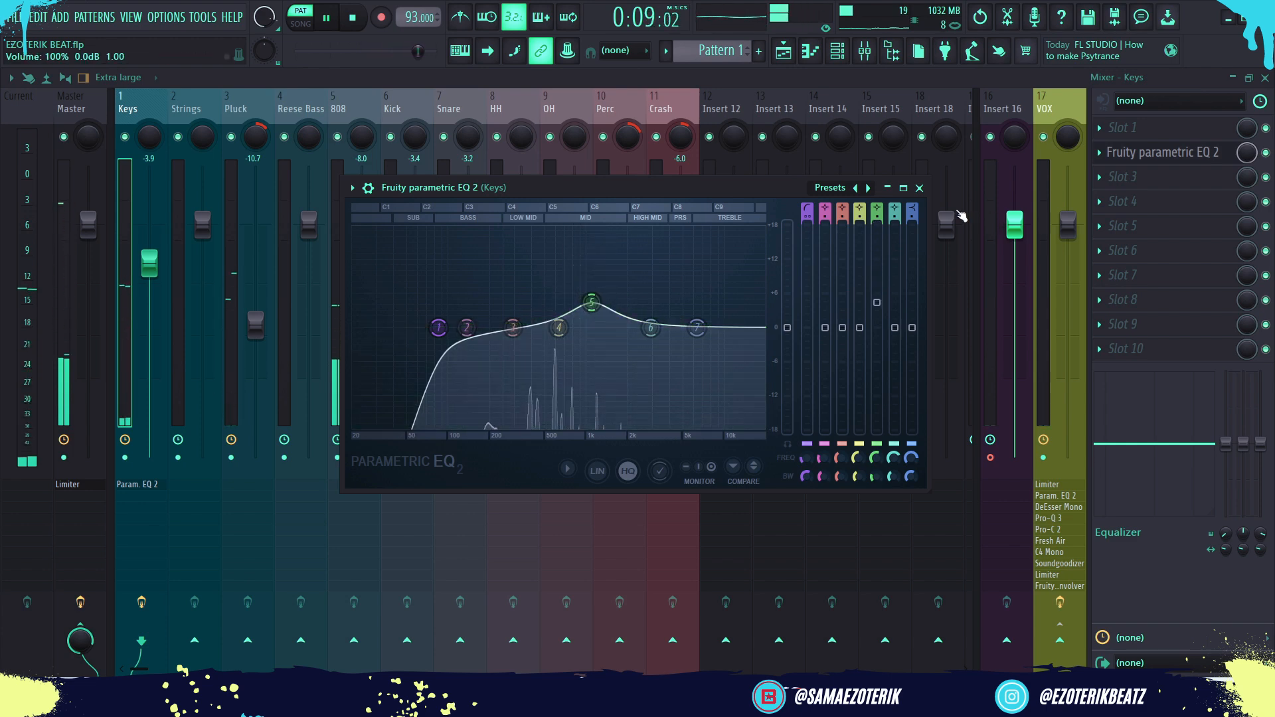
pyautogui.click(920, 188)
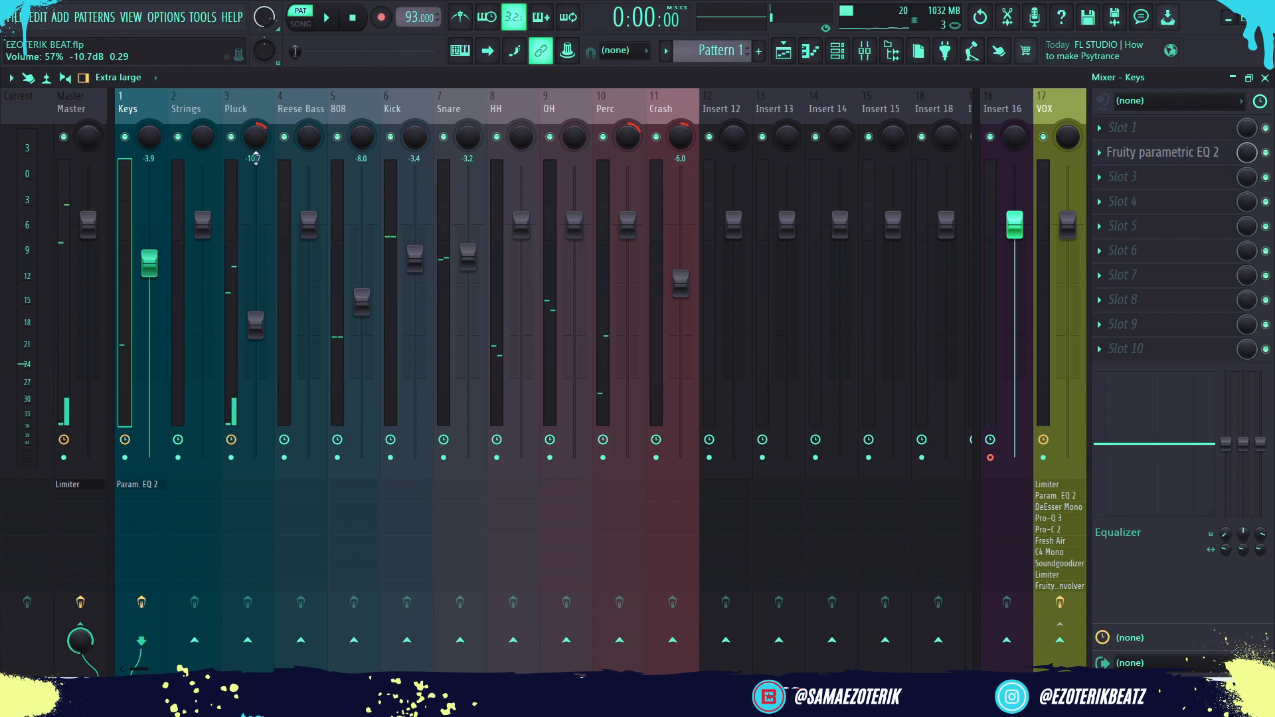
# Load Fruity parametric EQ 2 into effect slot 2 of the Pluck mixer track
pyautogui.click(238, 110)
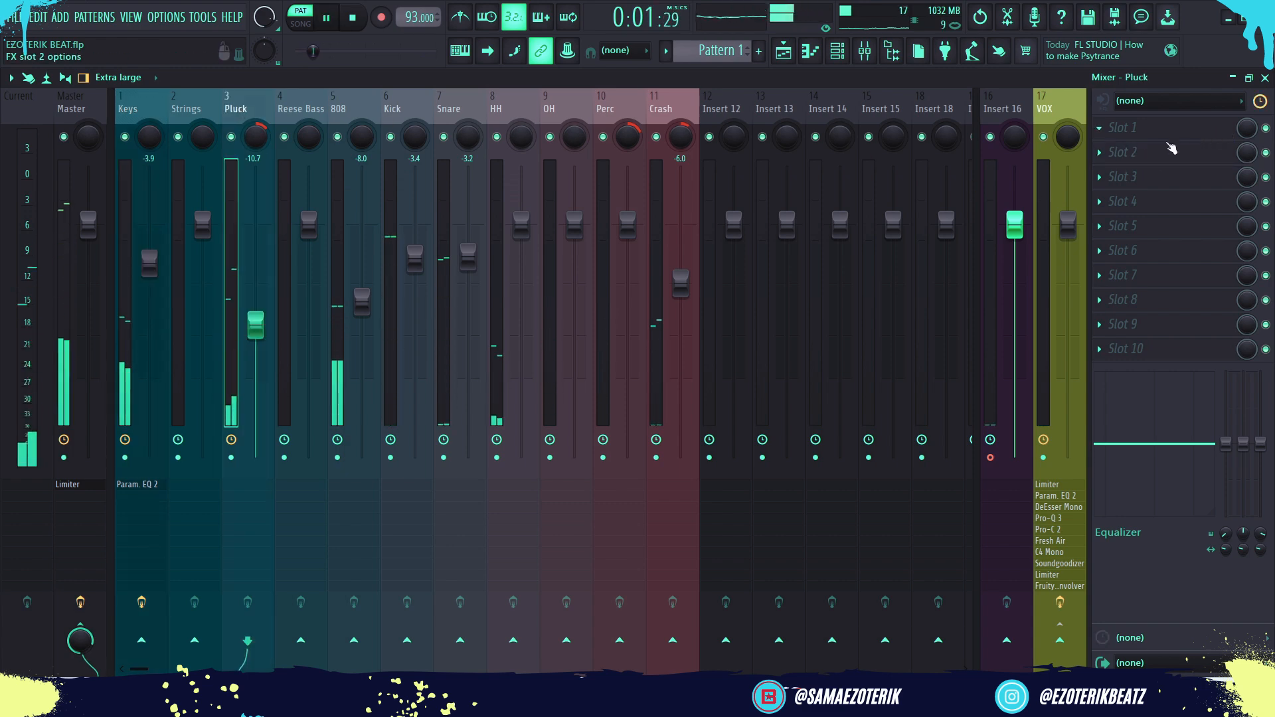
pyautogui.click(1122, 152)
pyautogui.click(741, 577)
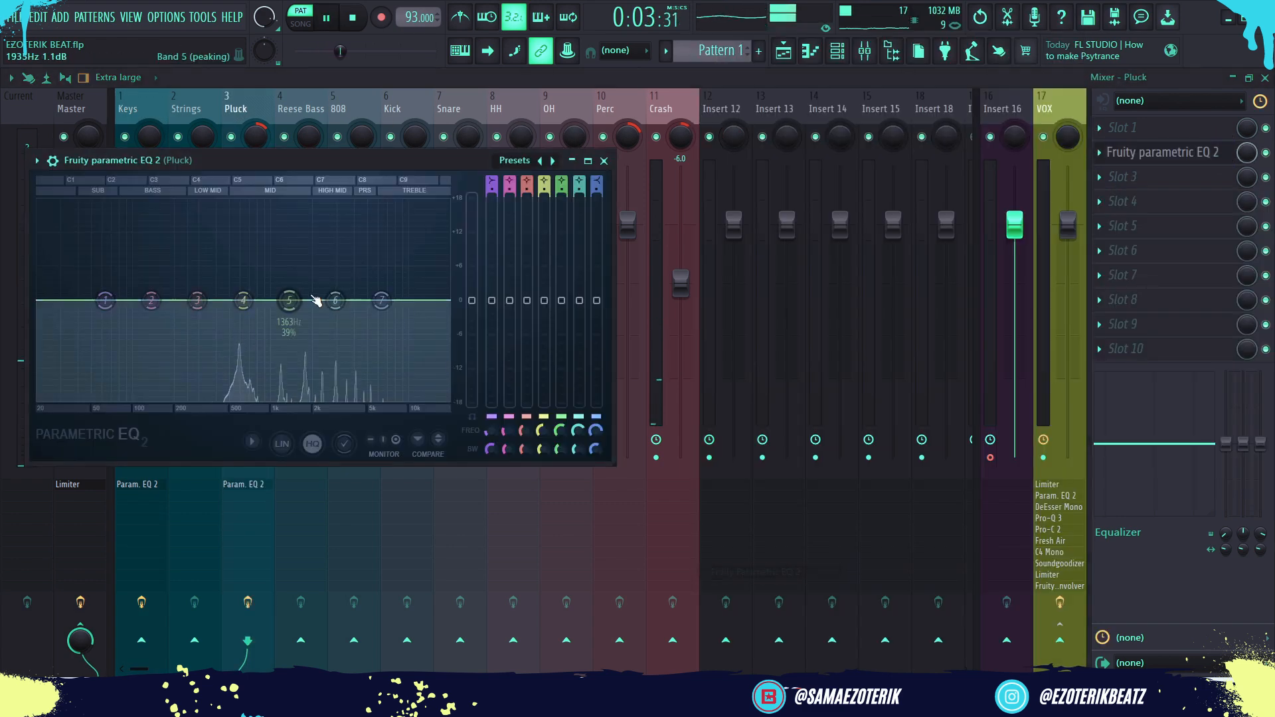
# Turn band 1 of the Pluck EQ into a high-pass filter with its cutoff at about 182 Hz
pyautogui.moveTo(106, 305); pyautogui.dragTo(155, 399)
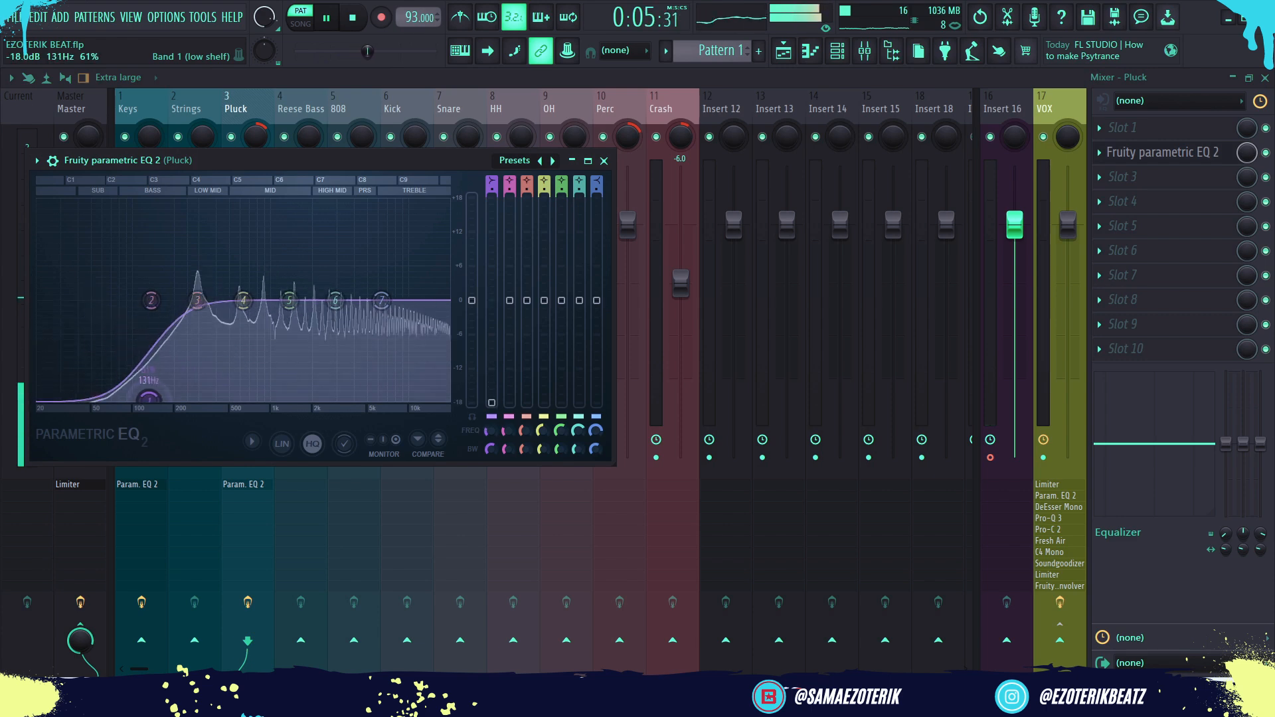
pyautogui.rightClick(156, 401)
pyautogui.moveTo(180, 443)
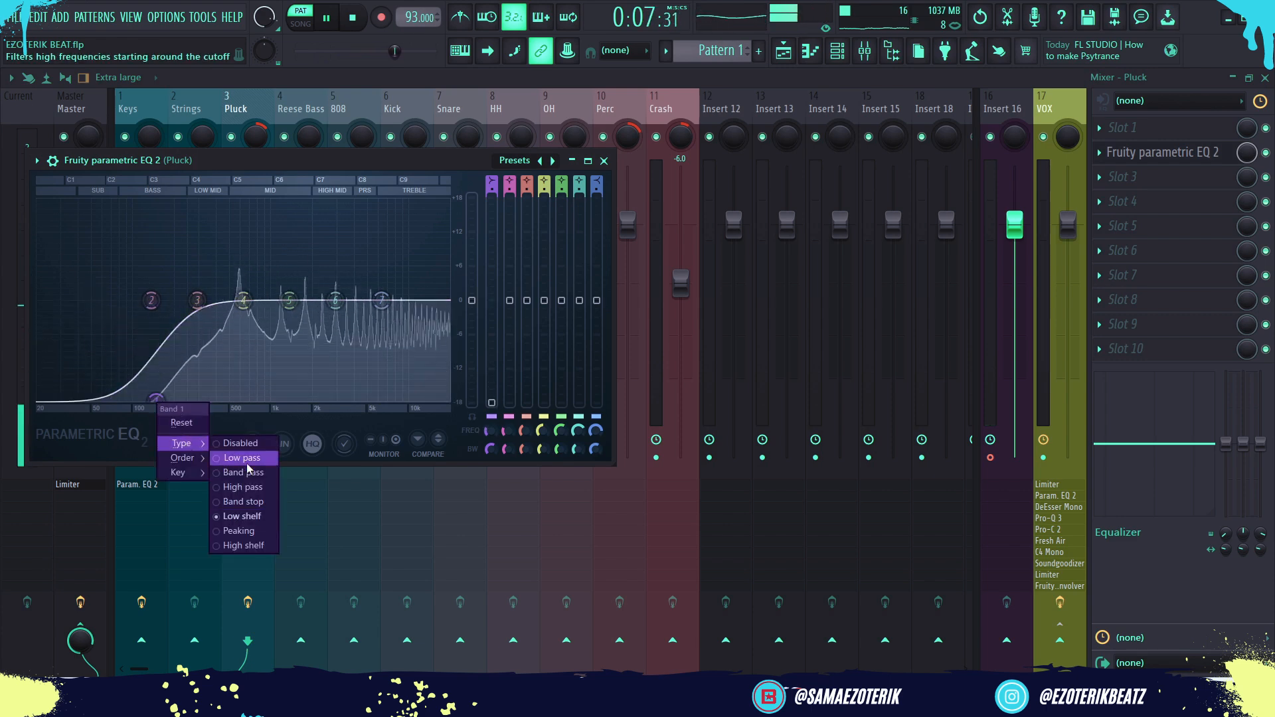
pyautogui.click(239, 489)
pyautogui.moveTo(154, 300); pyautogui.dragTo(170, 302)
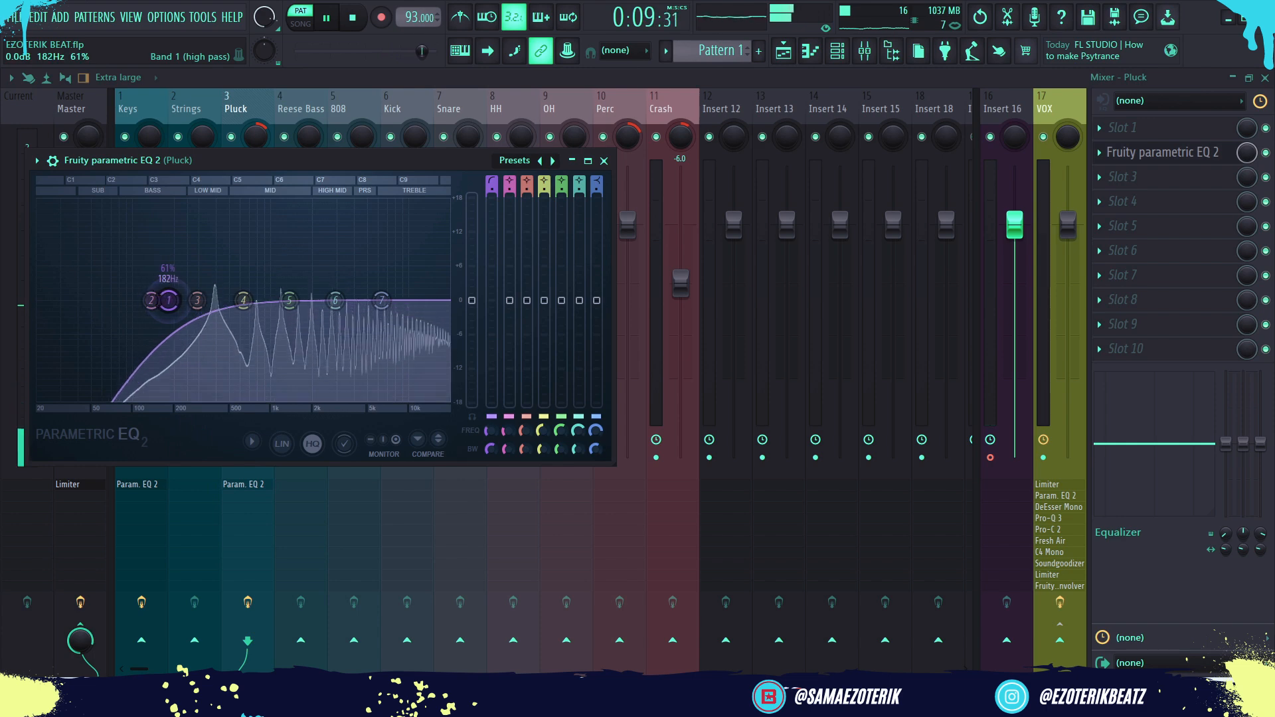
pyautogui.press('space')
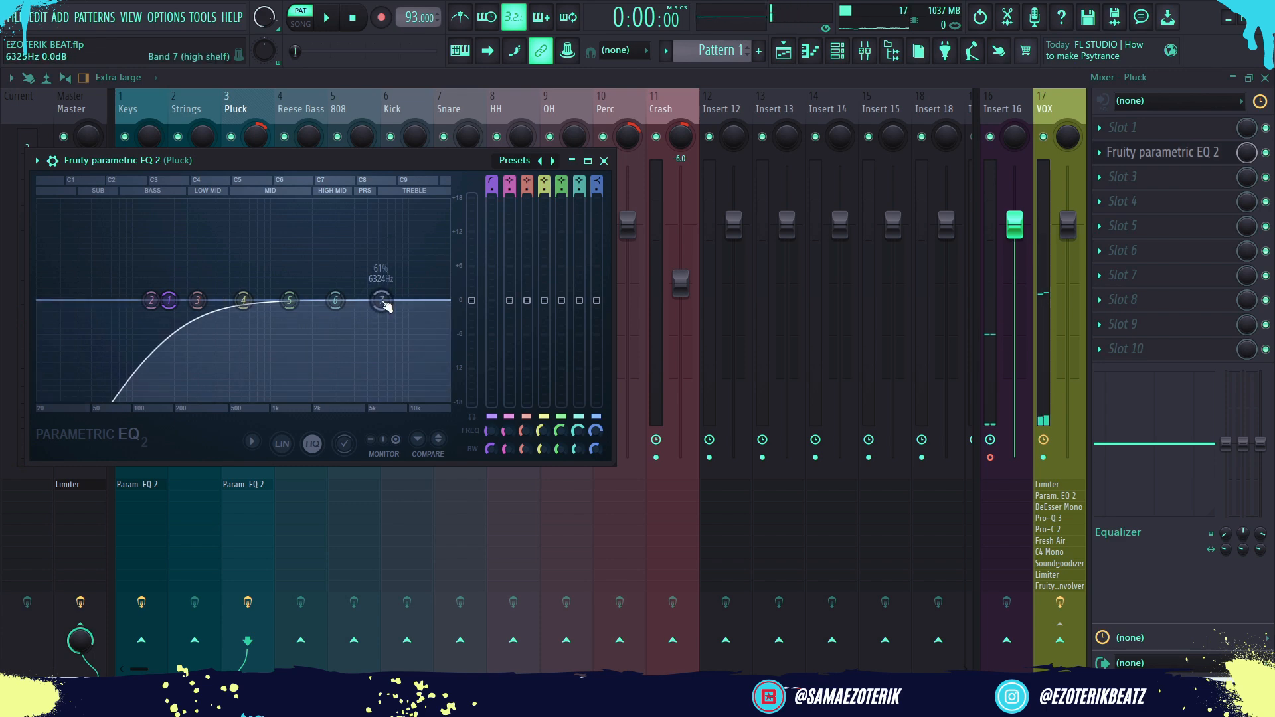
# Turn band 7 of the Pluck EQ into a low-pass filter below 9 kHz and slightly boost band 6 just under the cutoff
pyautogui.moveTo(381, 300); pyautogui.dragTo(412, 401)
pyautogui.rightClick(412, 401)
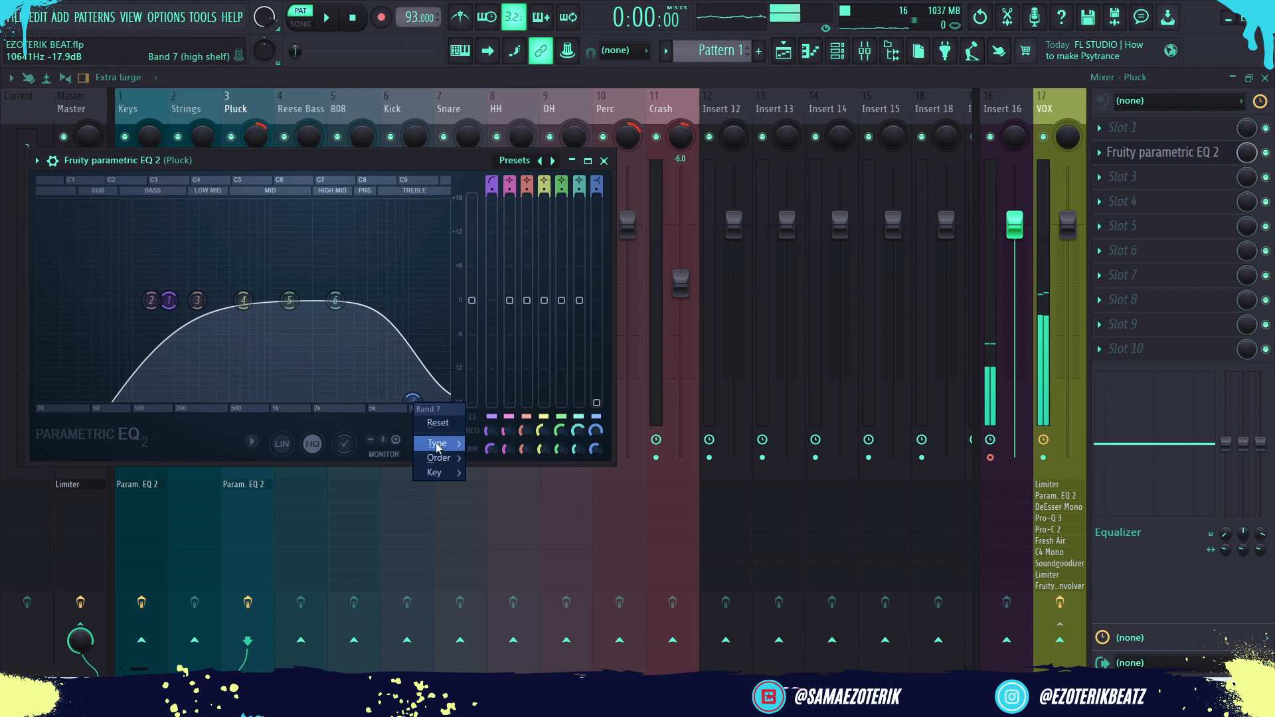
pyautogui.moveTo(438, 446)
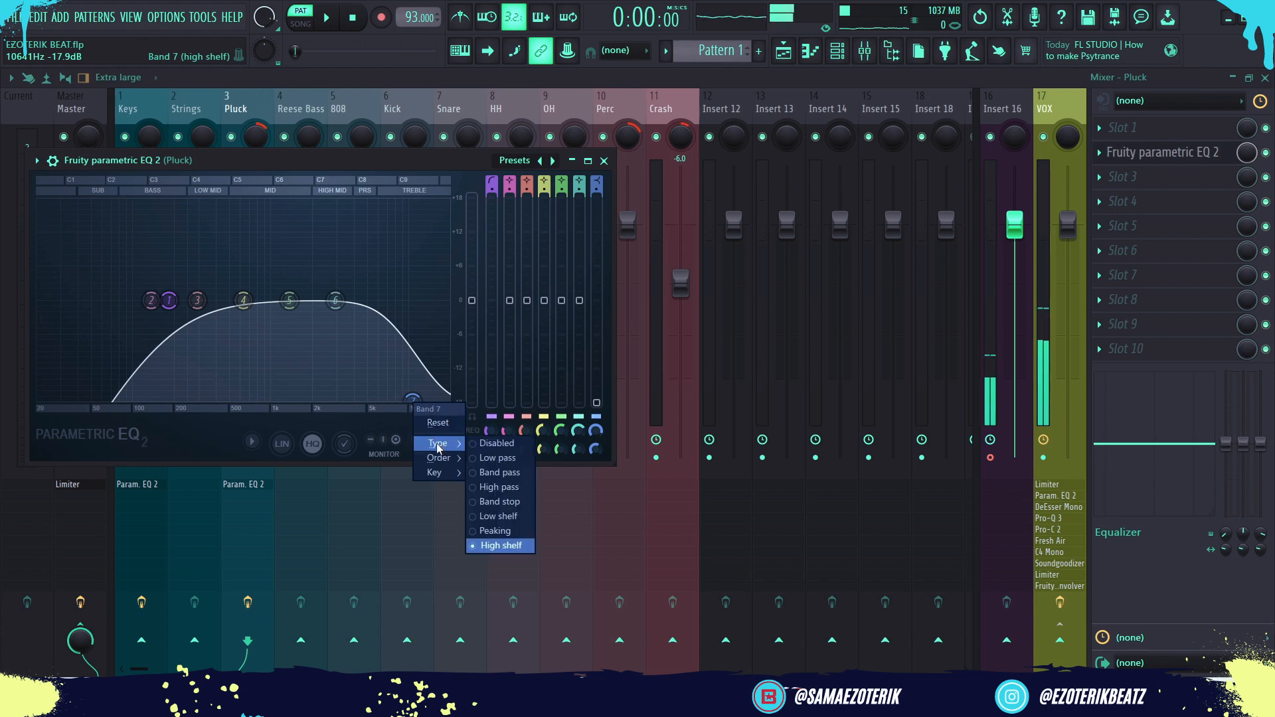
pyautogui.click(497, 458)
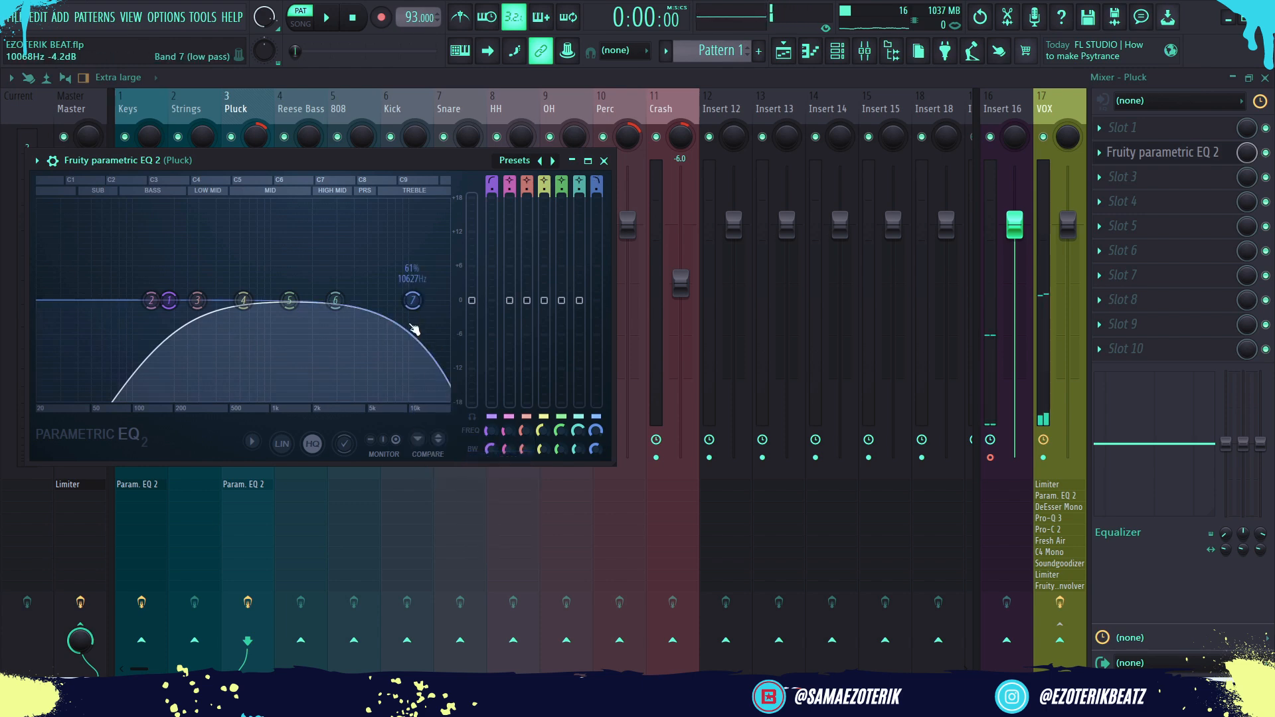
pyautogui.moveTo(412, 300)
pyautogui.mouseDown()
pyautogui.moveTo(361, 279)
pyautogui.moveTo(406, 304)
pyautogui.mouseUp()
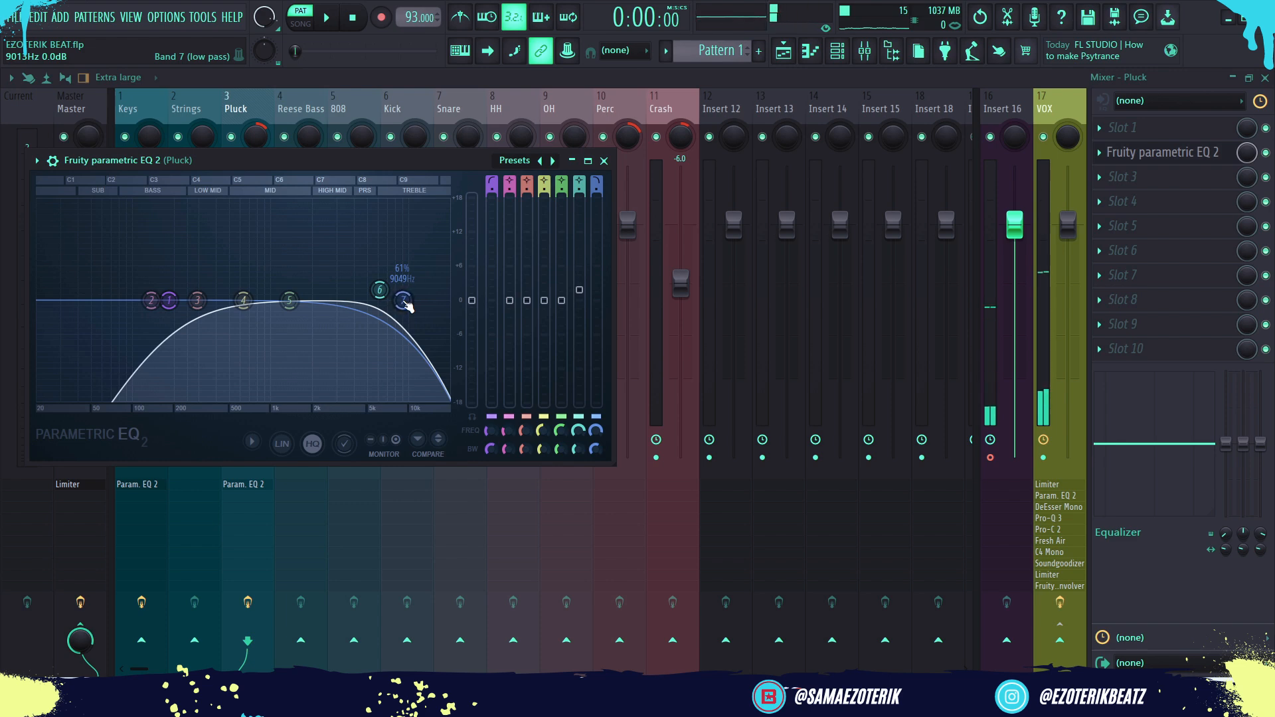
pyautogui.press('space')
pyautogui.moveTo(405, 302)
pyautogui.mouseDown()
pyautogui.moveTo(360, 294)
pyautogui.moveTo(389, 301)
pyautogui.mouseUp()
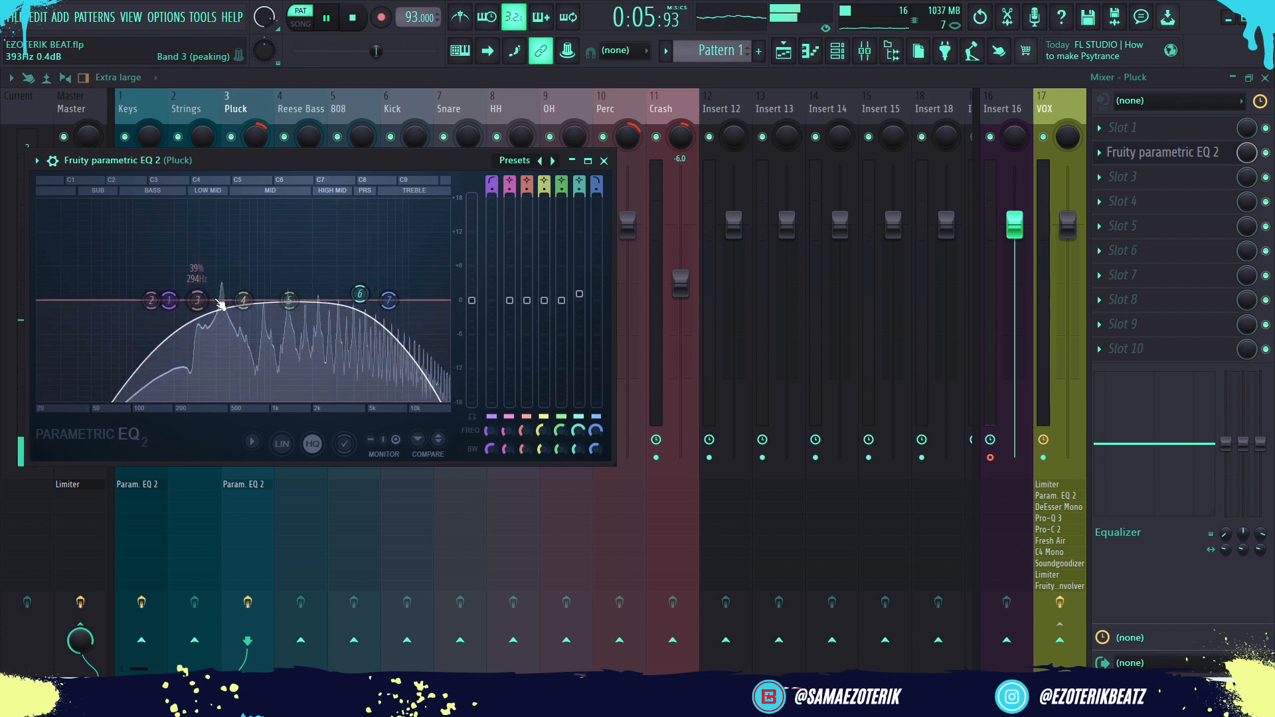
# Sweep band 3 of the Pluck EQ at full boost during playback, cut about 4.1 dB at 496 Hz, and close the EQ
pyautogui.moveTo(198, 301); pyautogui.dragTo(236, 201)
pyautogui.press('space')
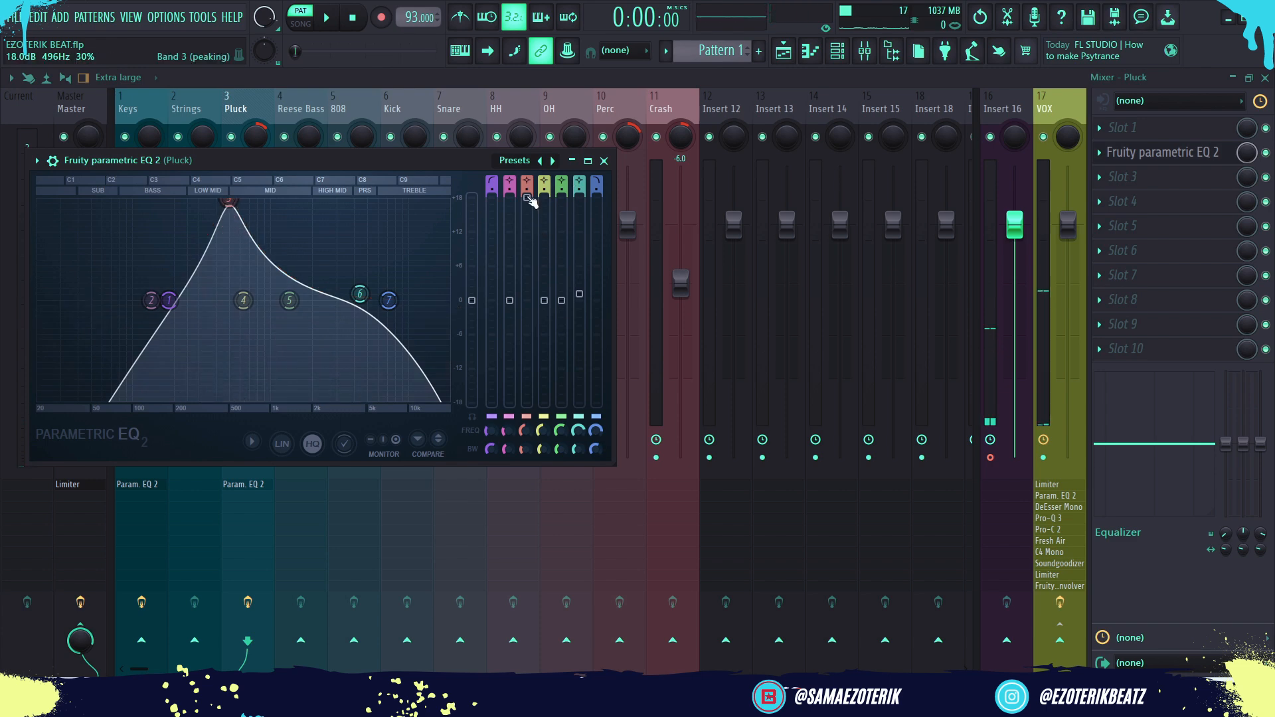
pyautogui.moveTo(526, 197); pyautogui.dragTo(527, 324)
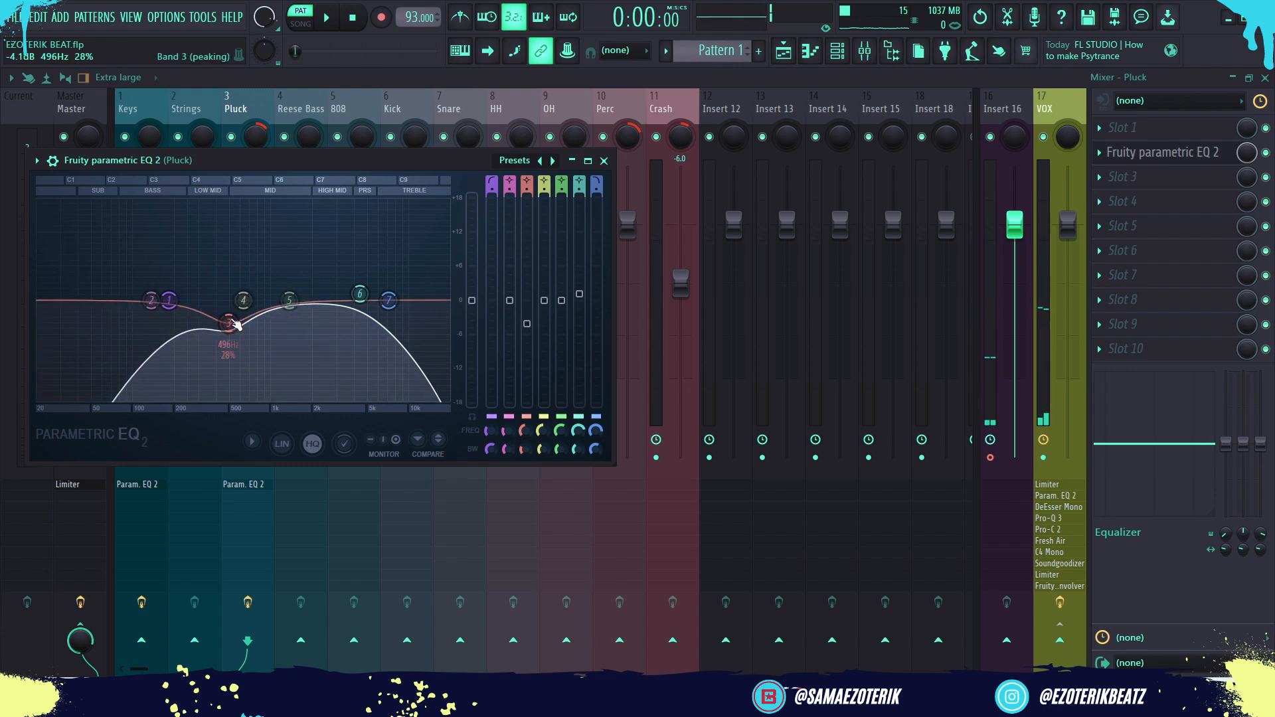
pyautogui.click(604, 162)
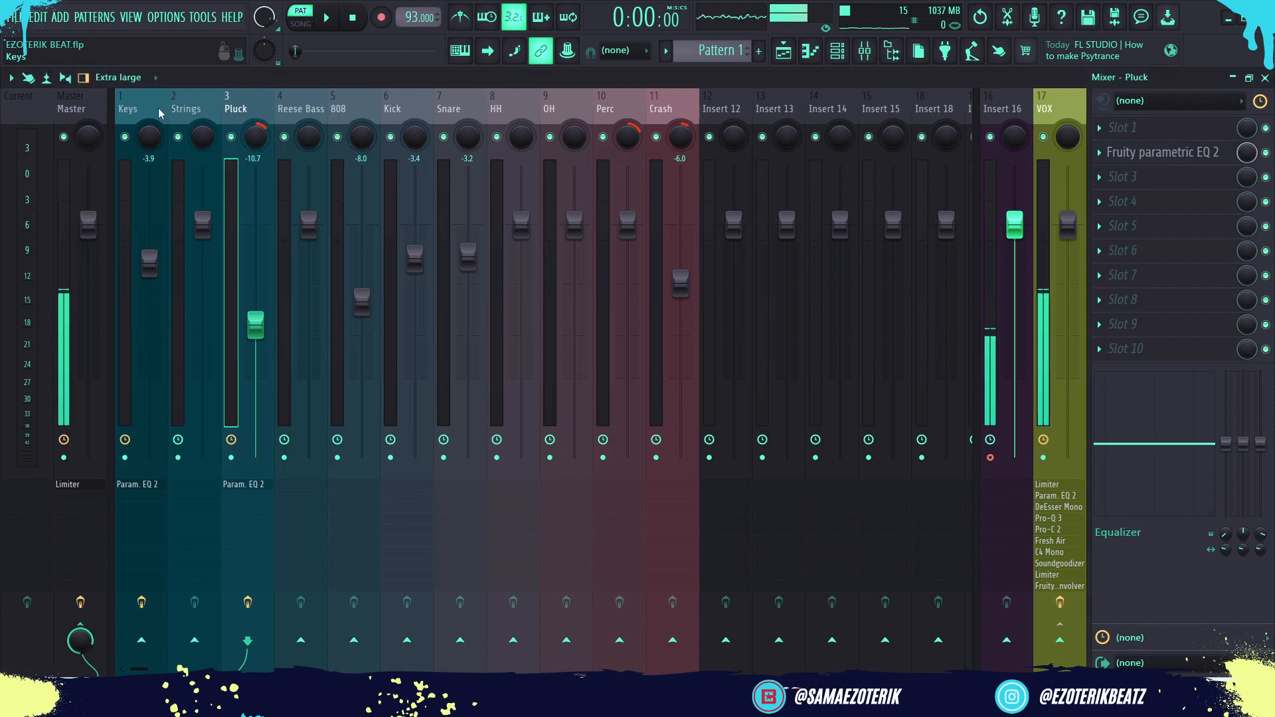
# Reopen the Keys EQ during playback, nudge band 3 slightly lower in frequency and up in gain, and close the EQ
pyautogui.click(162, 108)
pyautogui.click(1158, 161)
pyautogui.press('space')
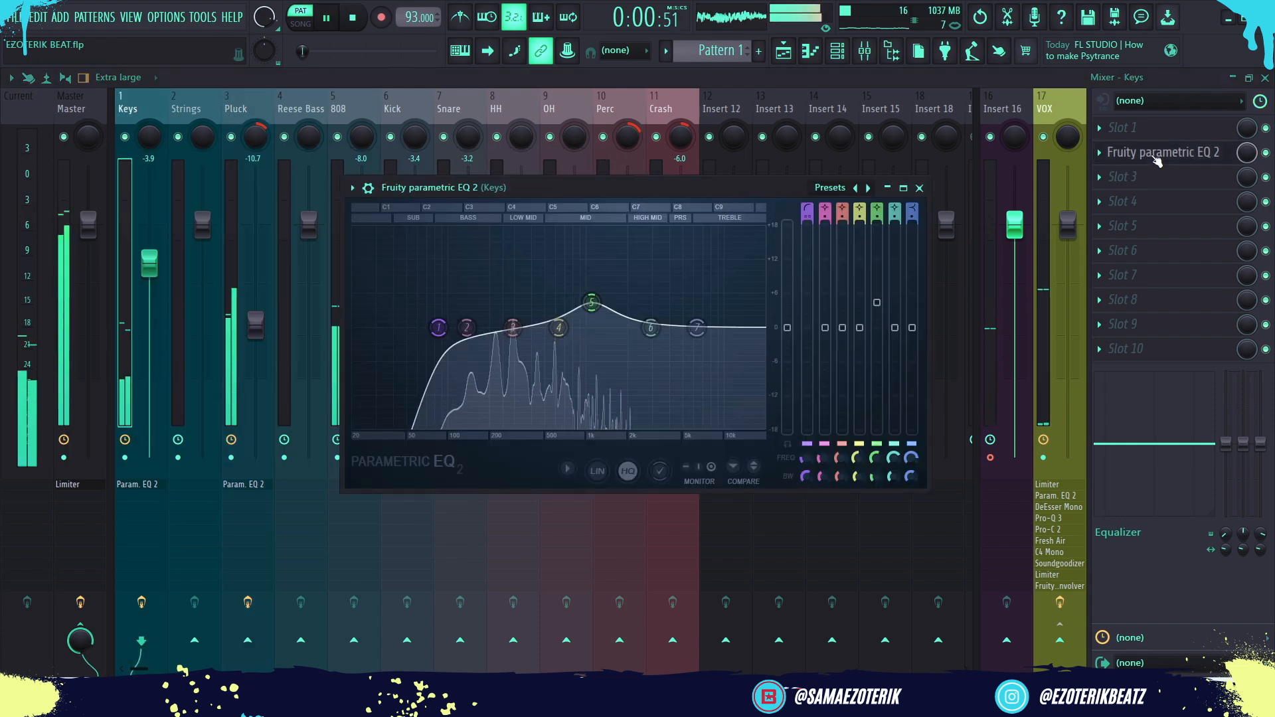
pyautogui.moveTo(514, 327)
pyautogui.mouseDown()
pyautogui.moveTo(558, 327)
pyautogui.moveTo(512, 319)
pyautogui.moveTo(540, 310)
pyautogui.moveTo(506, 323)
pyautogui.mouseUp()
pyautogui.click(921, 188)
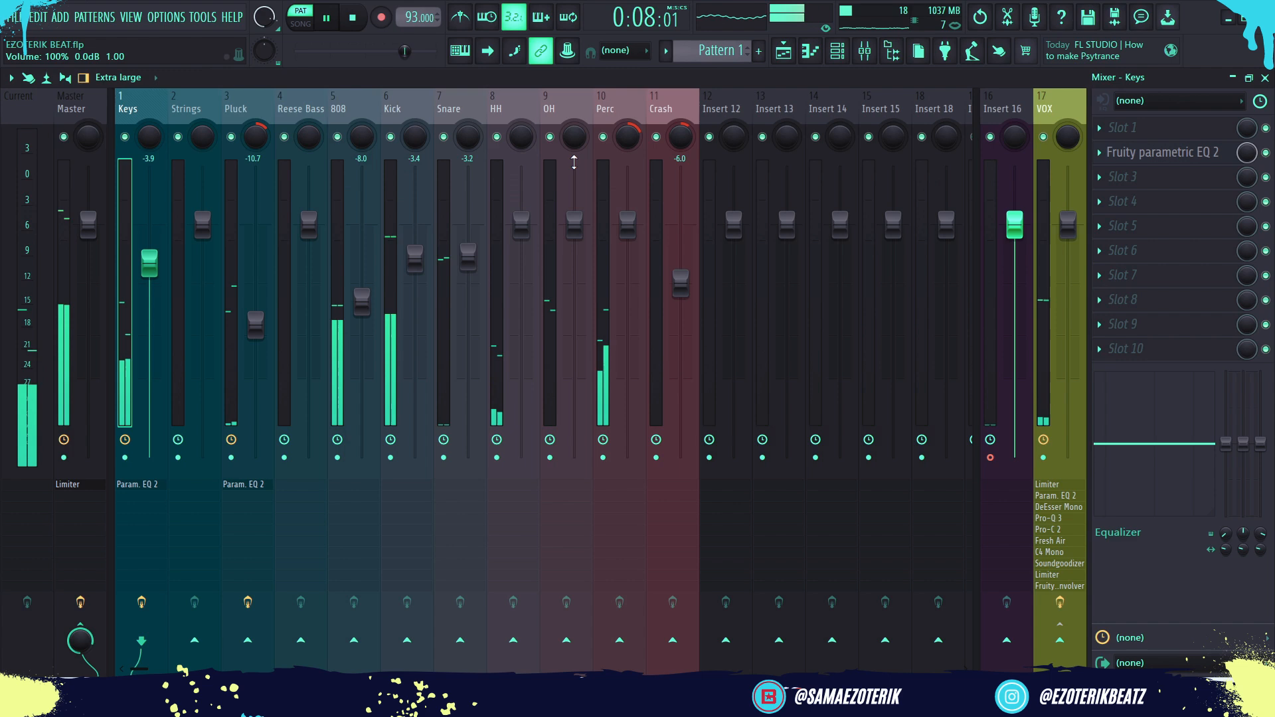
# Reopen the Pluck EQ, boost band 5 by about 3.6 dB around 3.4 kHz during playback, and close the EQ
pyautogui.click(248, 111)
pyautogui.press('space')
pyautogui.click(1169, 153)
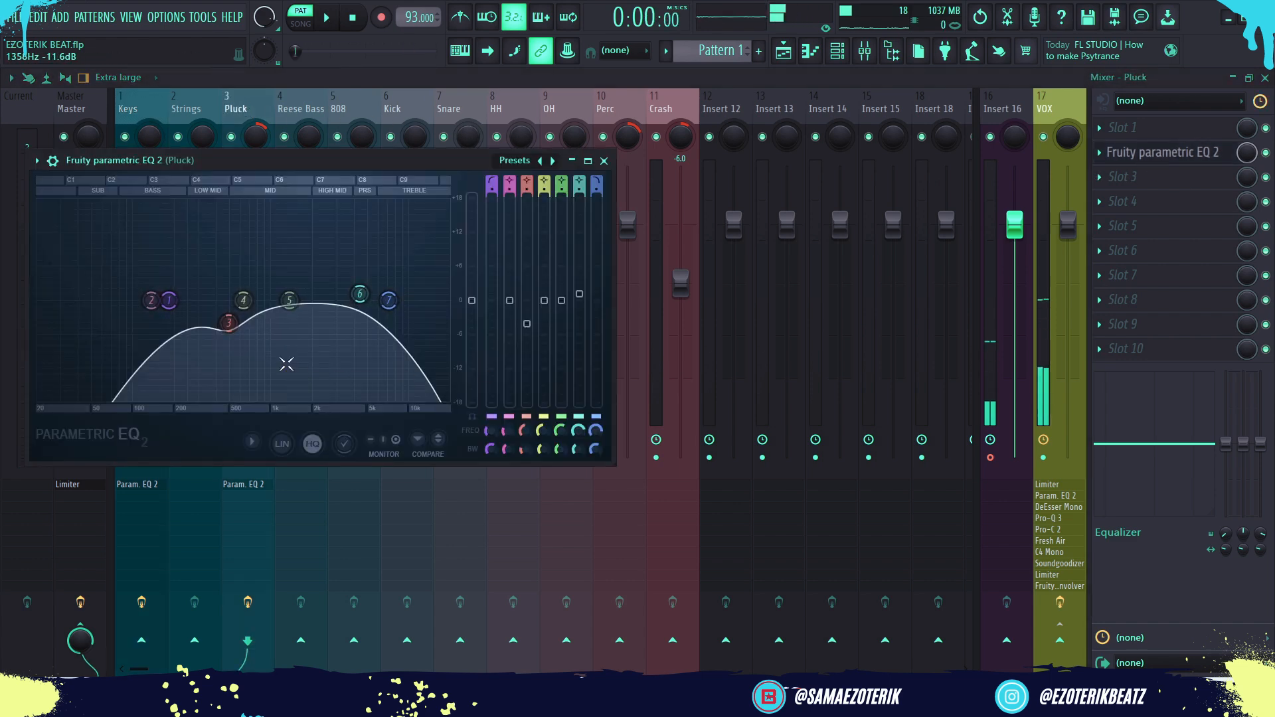
pyautogui.press('space')
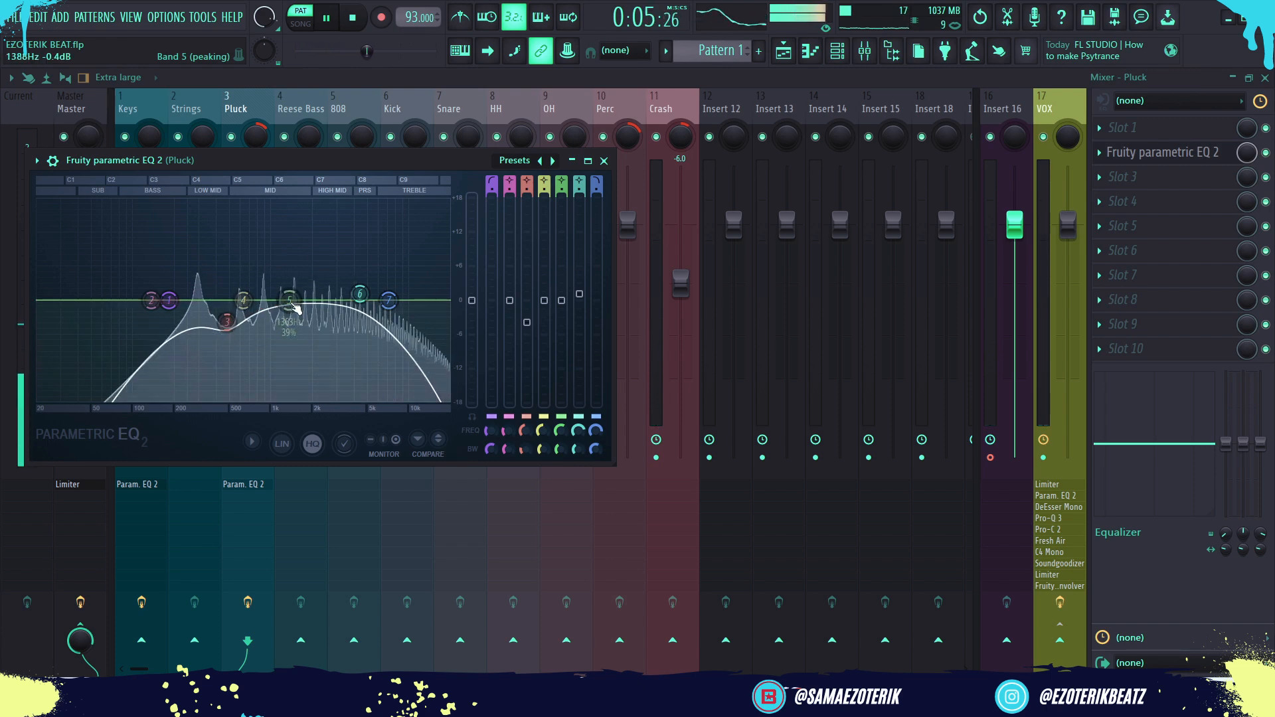
pyautogui.moveTo(294, 307); pyautogui.dragTo(321, 254)
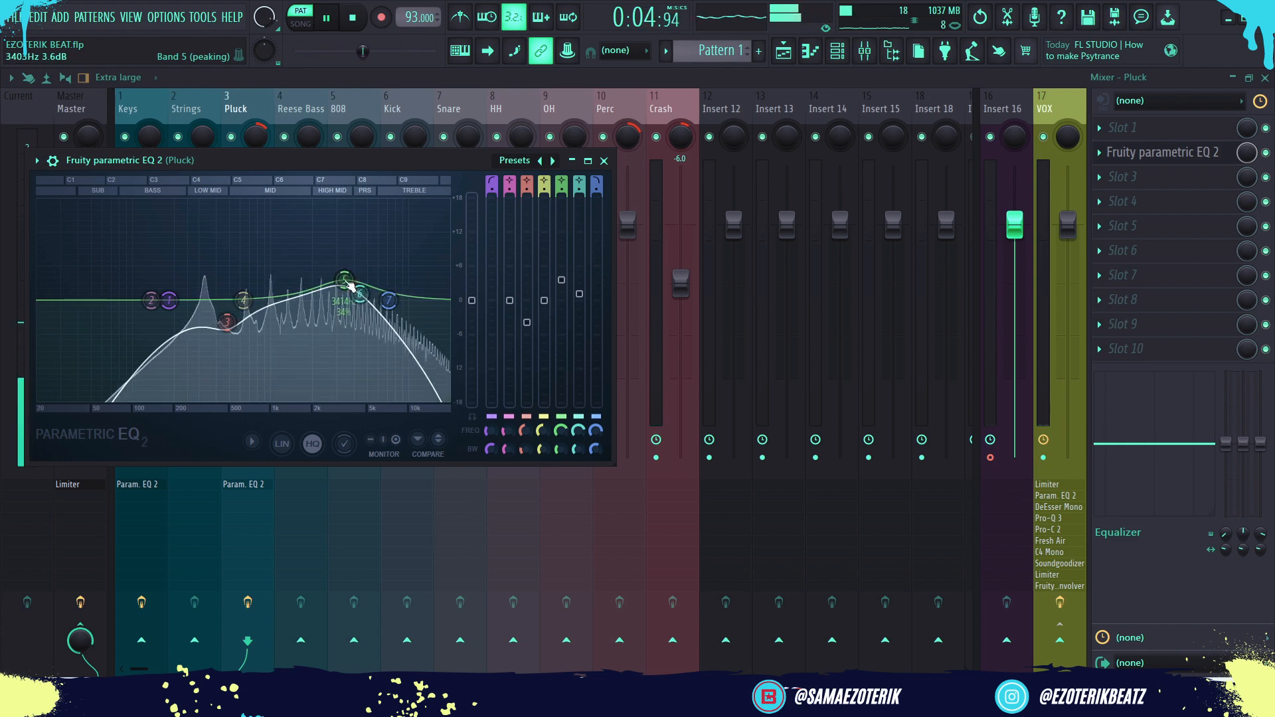
pyautogui.press('space')
pyautogui.click(604, 161)
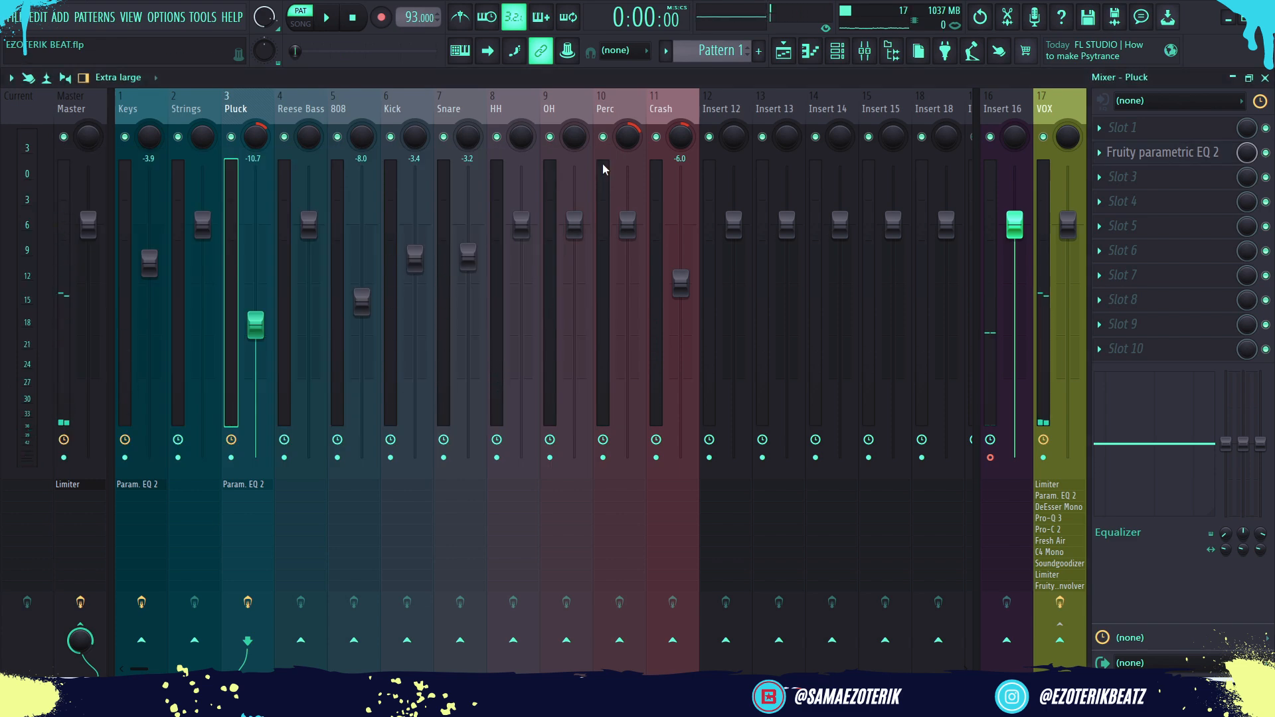
# Lower the Keys track to -4.3 dB and the Pluck track to -12.4 dB during playback
pyautogui.press('space')
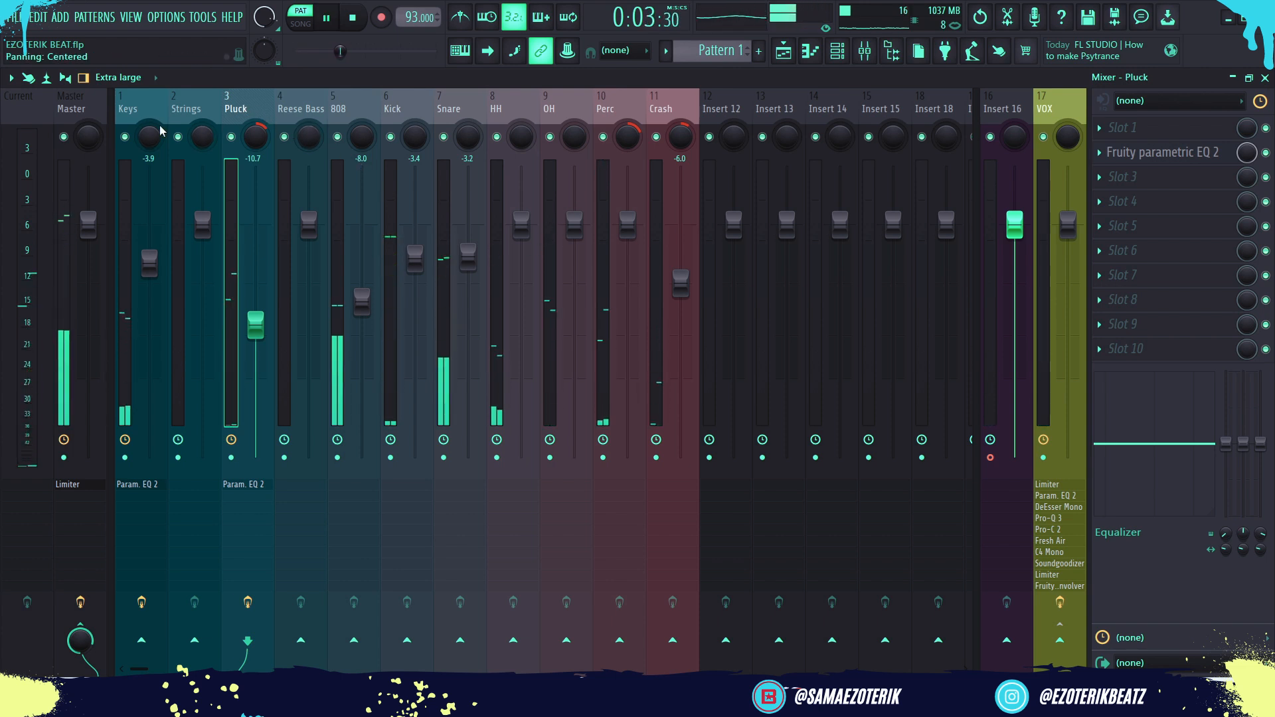
pyautogui.click(139, 114)
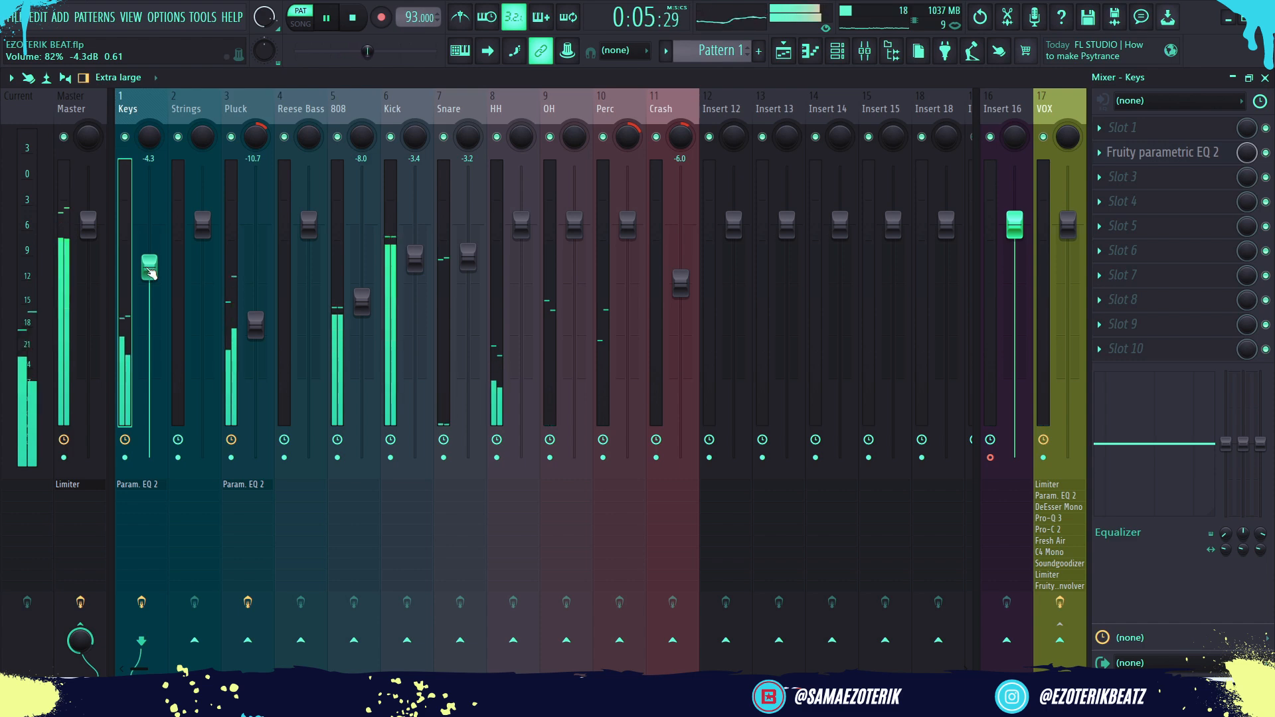
pyautogui.moveTo(256, 325); pyautogui.dragTo(256, 340)
# Lower the Kick track to -4.1 dB and check the balance in playback
pyautogui.click(409, 109)
pyautogui.press('space')
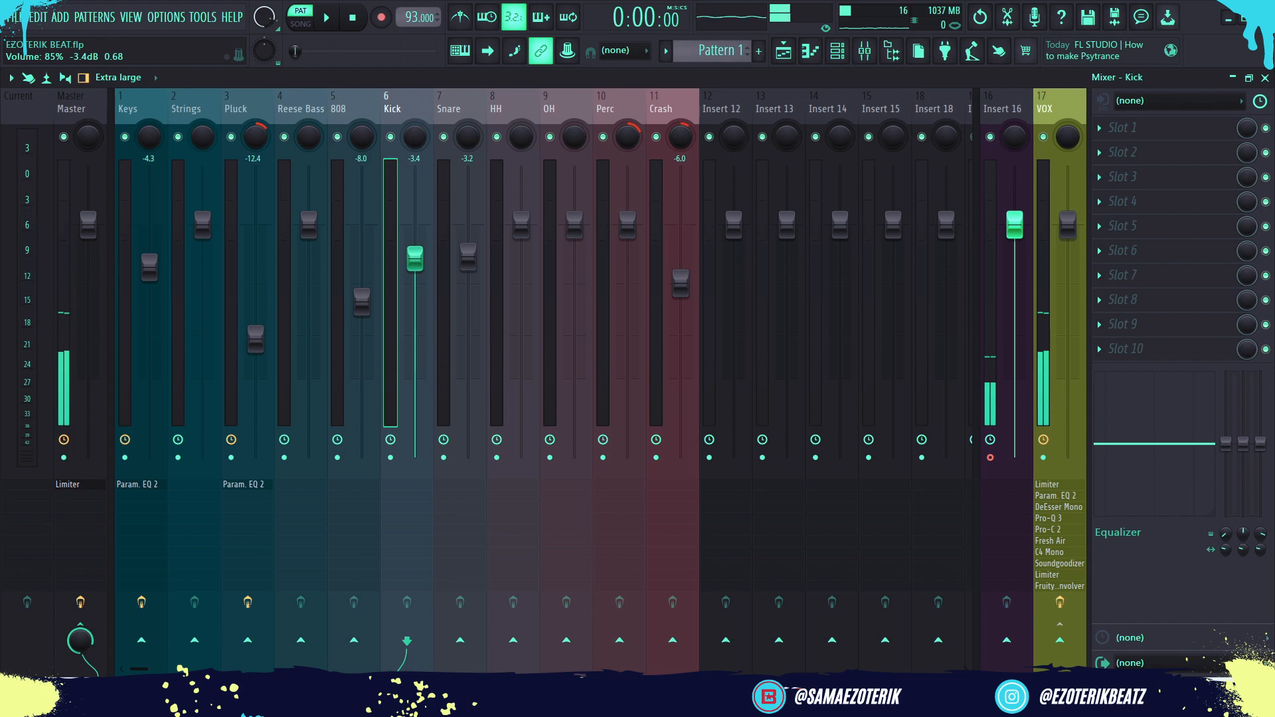
pyautogui.moveTo(419, 266); pyautogui.dragTo(420, 267)
pyautogui.press('space')
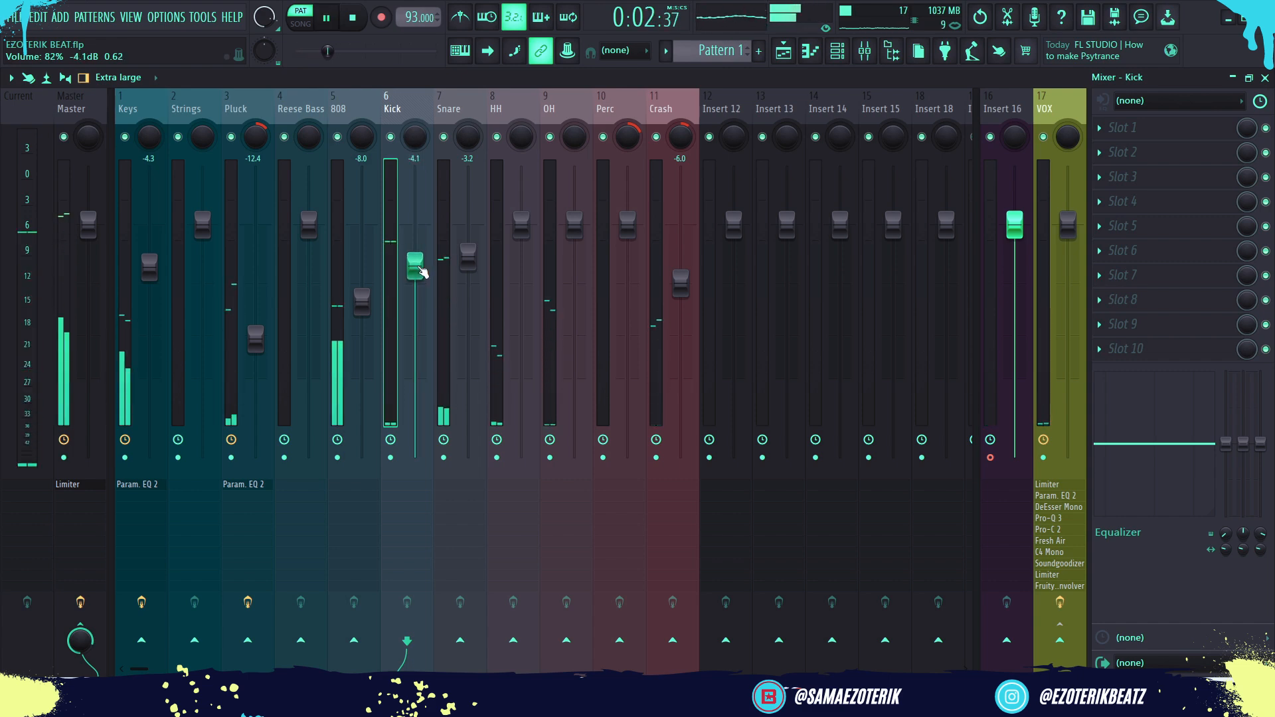
pyautogui.press('space')
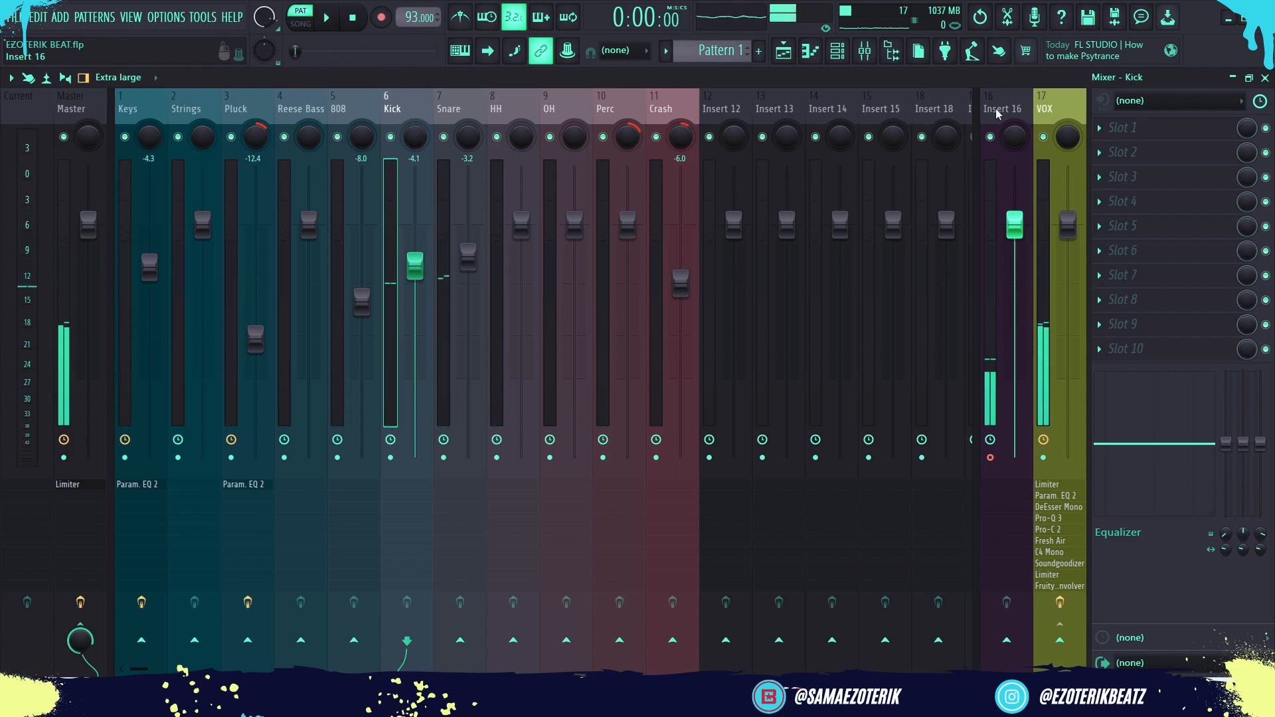
pyautogui.press('space')
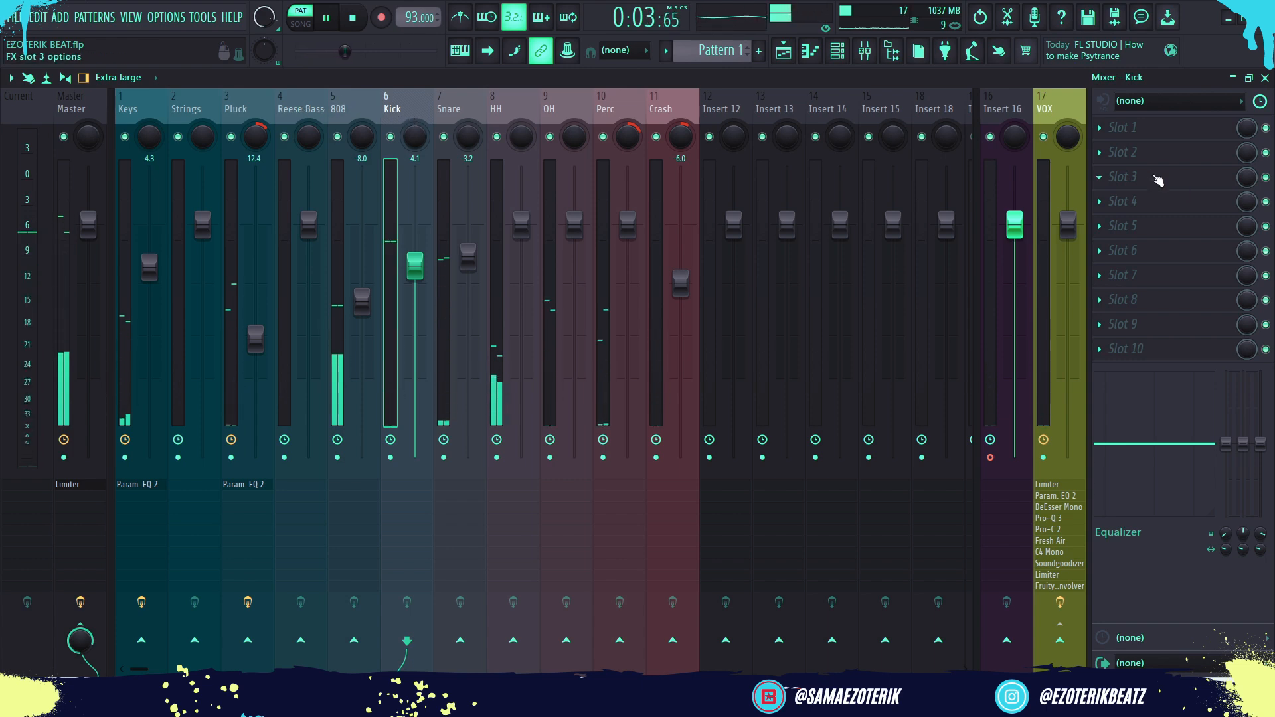
# Load Fruity parametric EQ 2 into slot 2 of the Kick track
pyautogui.click(1142, 152)
pyautogui.moveTo(1129, 171)
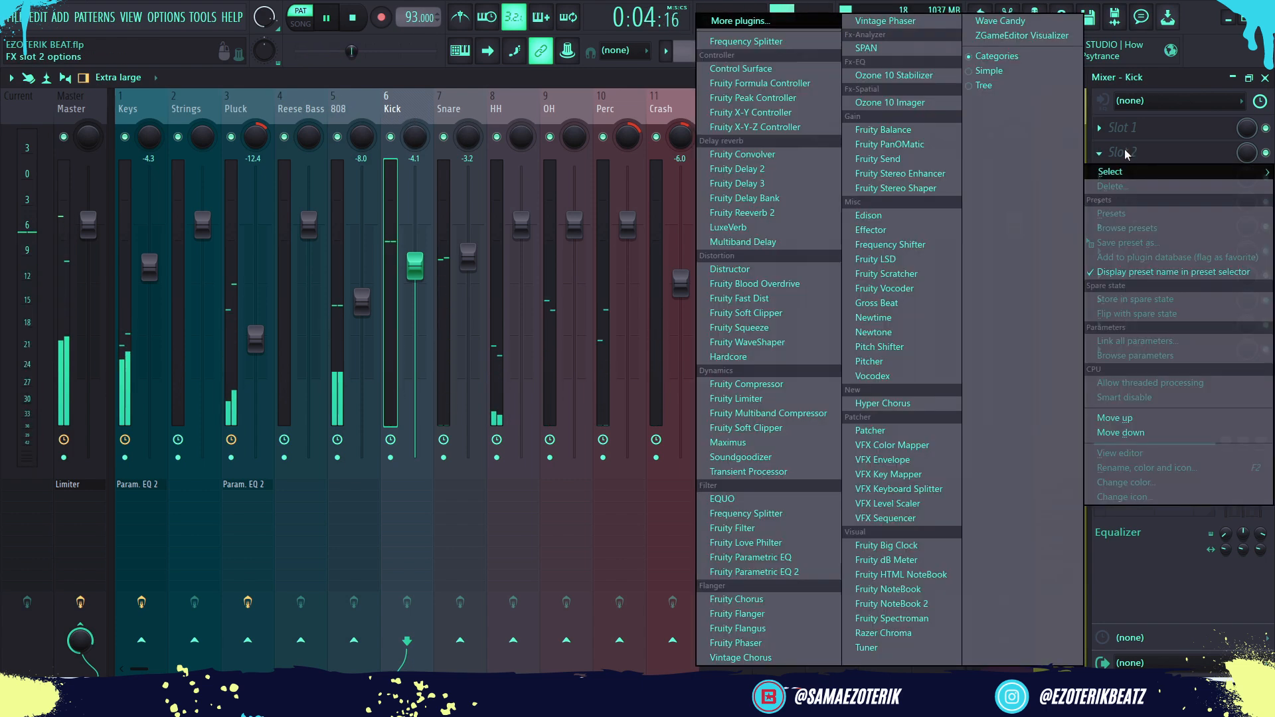
pyautogui.click(743, 572)
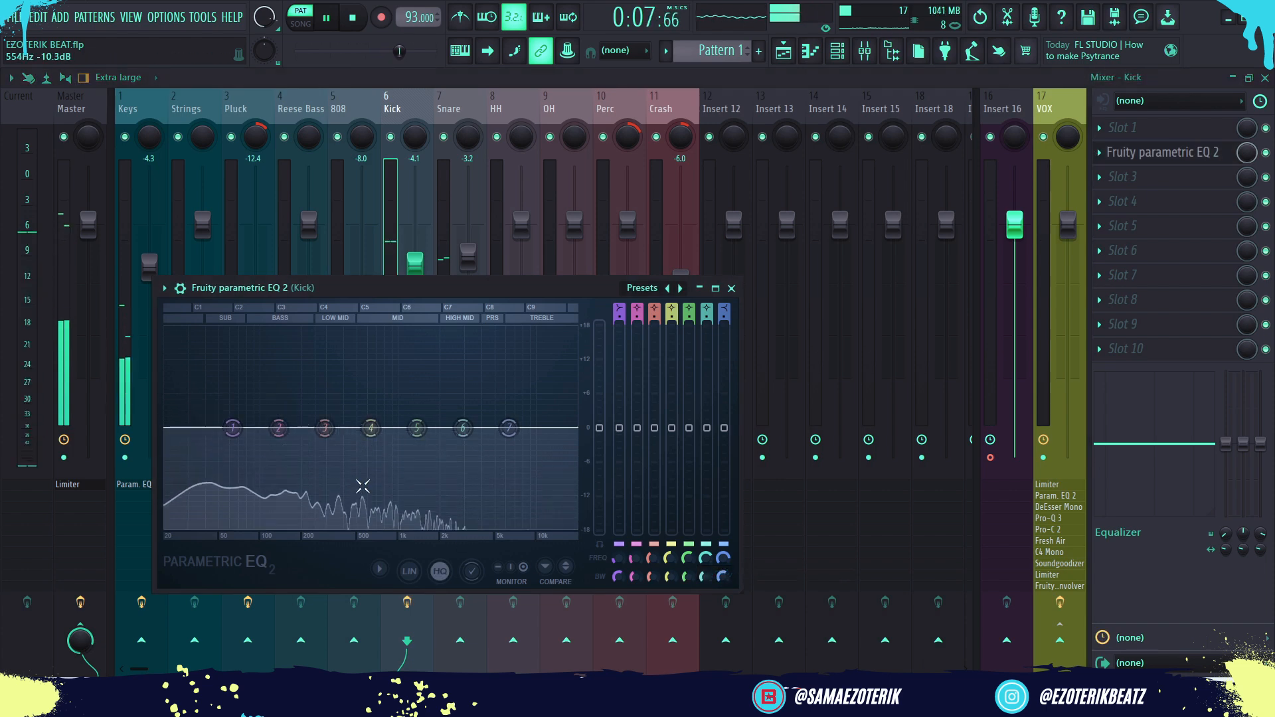
# Sweep band 3 of the Kick EQ at full boost during playback, and cut 2.9 dB at 612 Hz with a 7% width
pyautogui.press('space')
pyautogui.moveTo(325, 428); pyautogui.dragTo(377, 330)
pyautogui.press('space')
pyautogui.scroll(-3, 436, 329)
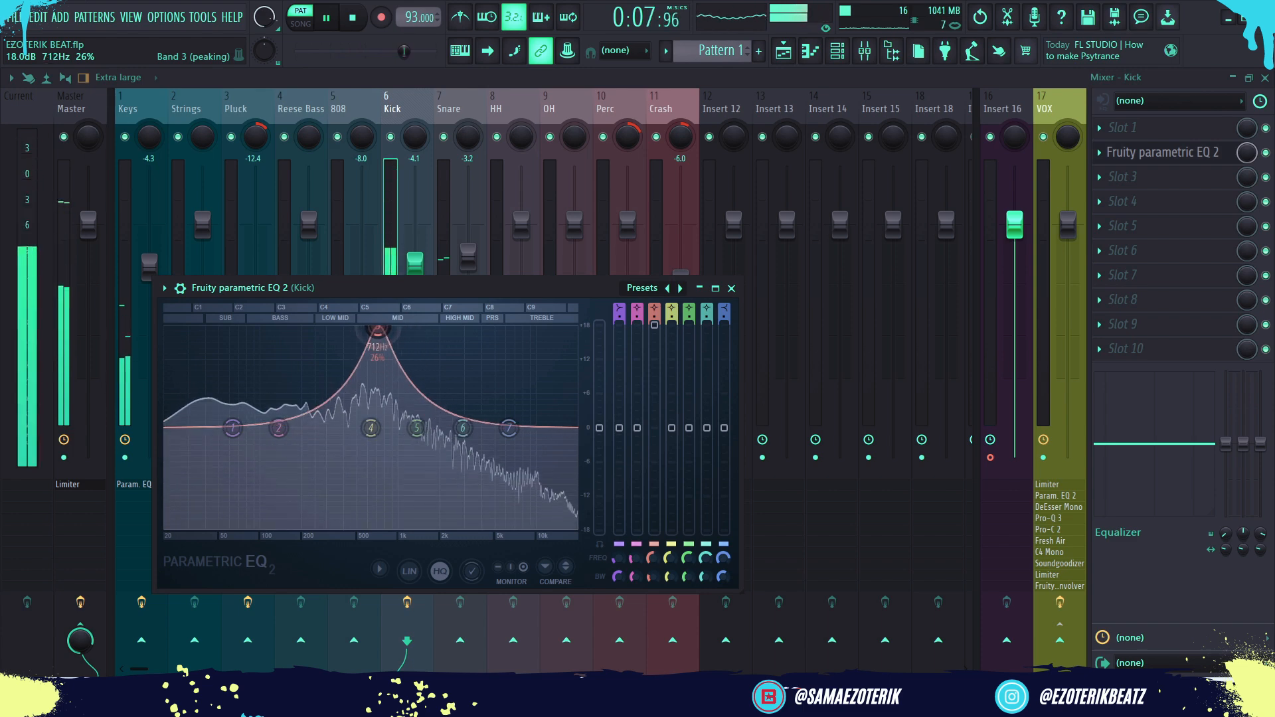
pyautogui.press('space')
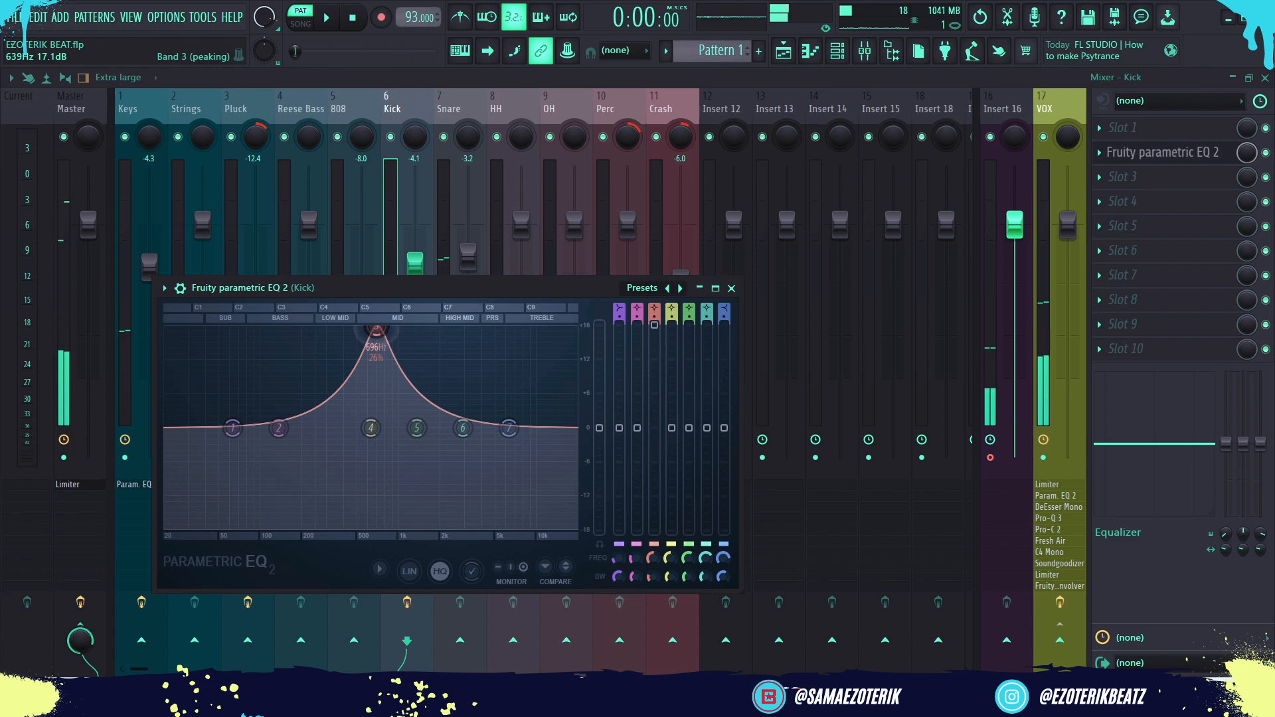
pyautogui.moveTo(376, 328); pyautogui.dragTo(369, 428)
pyautogui.press('space')
pyautogui.press('space')
pyautogui.moveTo(654, 437); pyautogui.dragTo(654, 445)
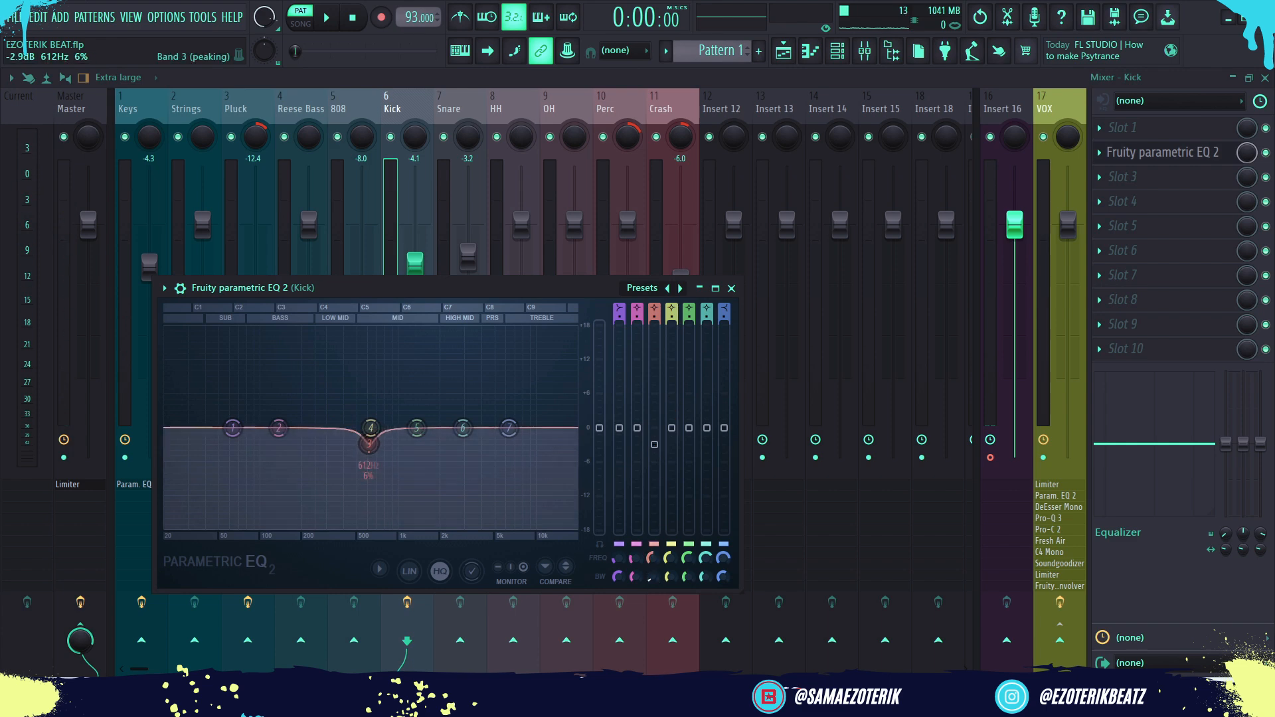
pyautogui.moveTo(654, 579); pyautogui.dragTo(654, 582)
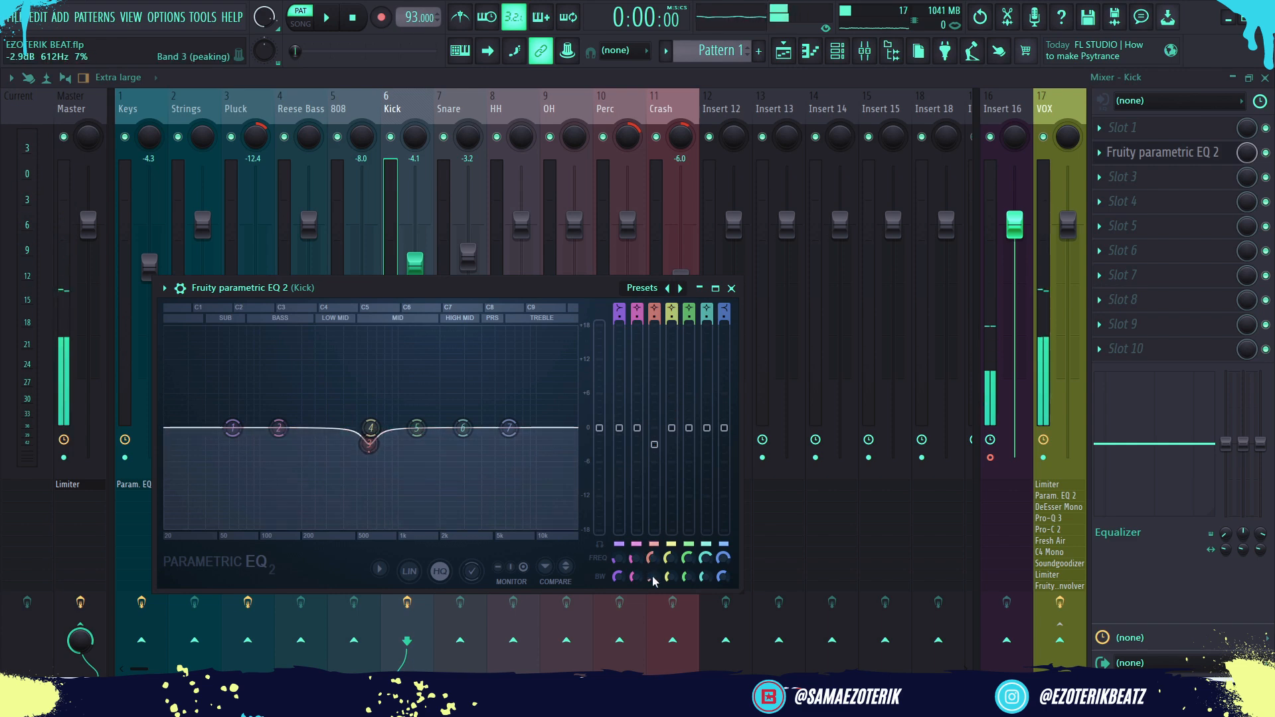
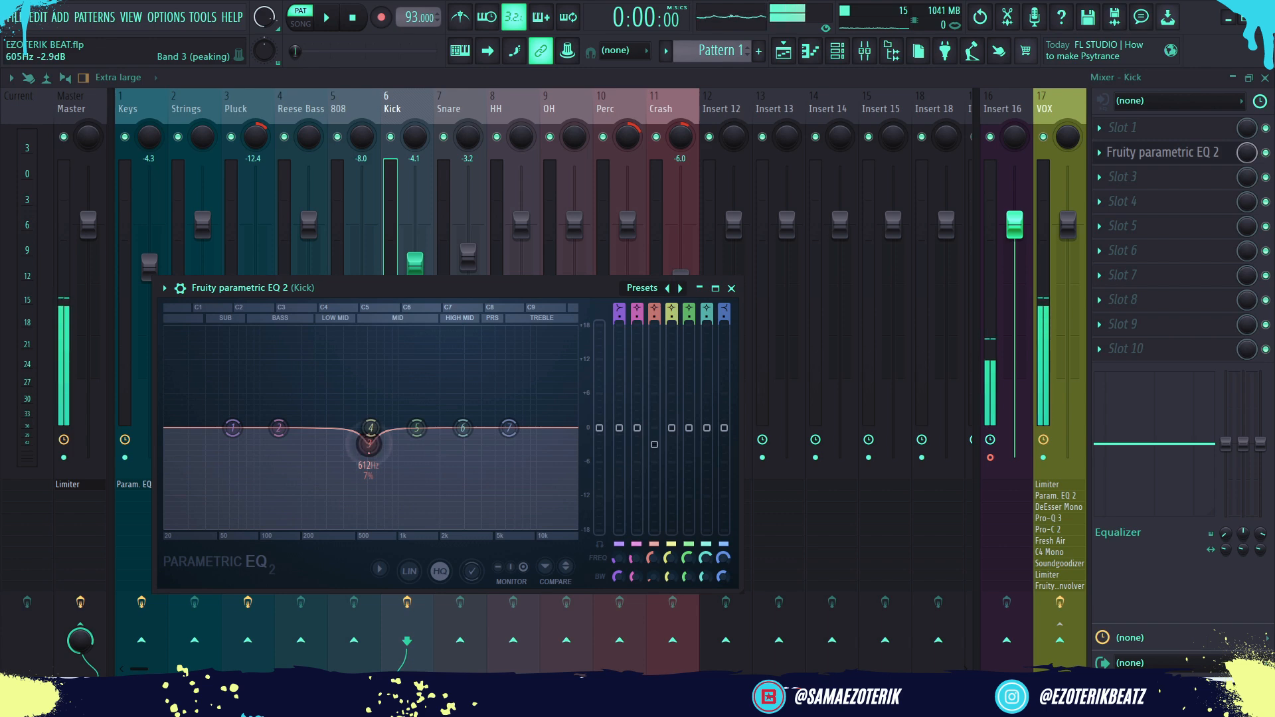
# Move band 3 of the Kick EQ to a deeper cut just above 200 Hz and make band 7 a low-pass filter at about 3.87 kHz
pyautogui.press('space')
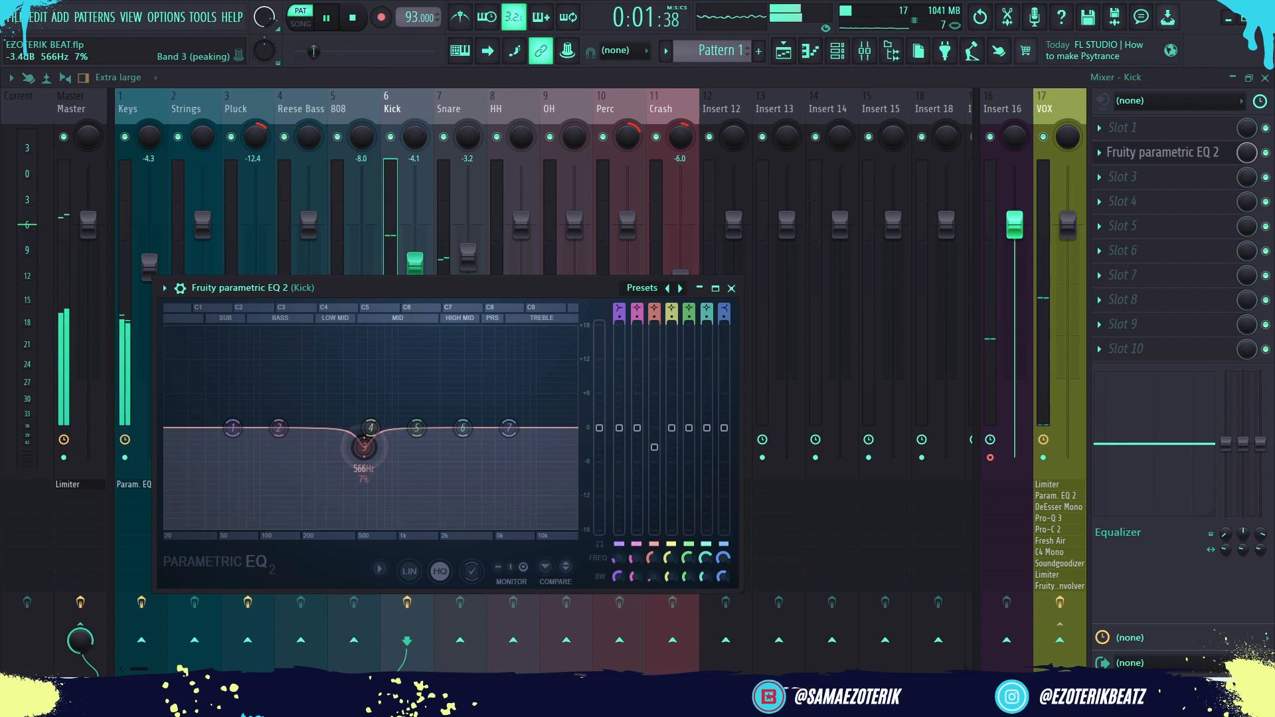
pyautogui.moveTo(370, 448)
pyautogui.mouseDown()
pyautogui.moveTo(333, 458)
pyautogui.moveTo(307, 492)
pyautogui.moveTo(335, 501)
pyautogui.moveTo(316, 500)
pyautogui.moveTo(313, 469)
pyautogui.moveTo(365, 441)
pyautogui.moveTo(401, 344)
pyautogui.moveTo(384, 427)
pyautogui.mouseUp()
pyautogui.moveTo(508, 427); pyautogui.dragTo(508, 524)
pyautogui.rightClick(508, 529)
pyautogui.moveTo(546, 572)
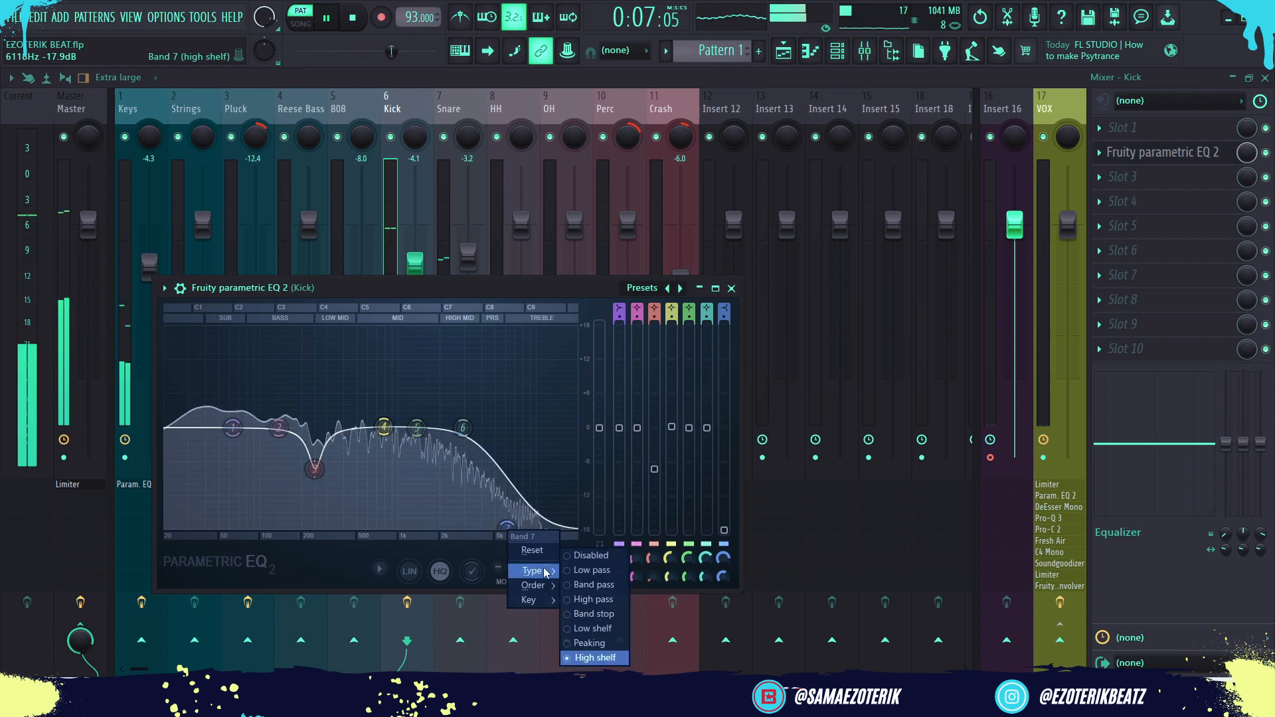
pyautogui.click(594, 571)
pyautogui.moveTo(507, 428); pyautogui.dragTo(477, 427)
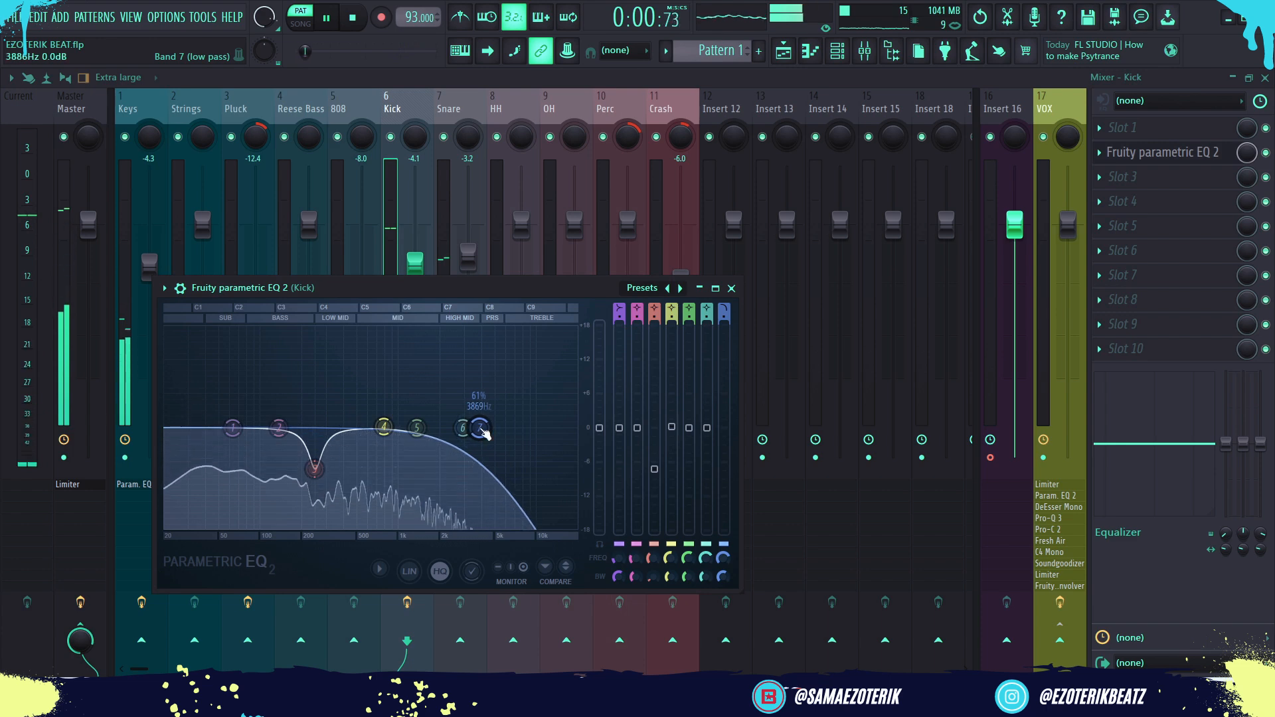
# Cut band 4 of the Kick EQ by about 0.9 dB near 785 Hz, and with the EQ closed lower the Kick track to -5.0 dB
pyautogui.moveTo(384, 427); pyautogui.dragTo(383, 430)
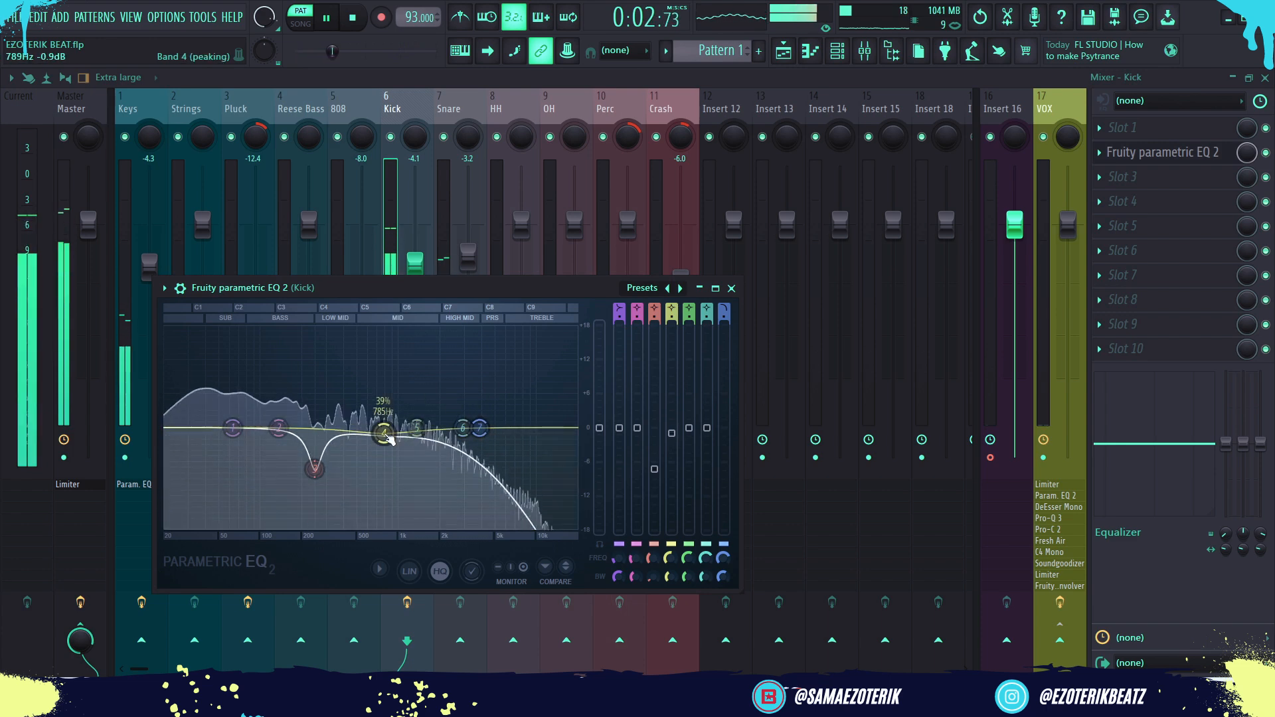
pyautogui.click(731, 288)
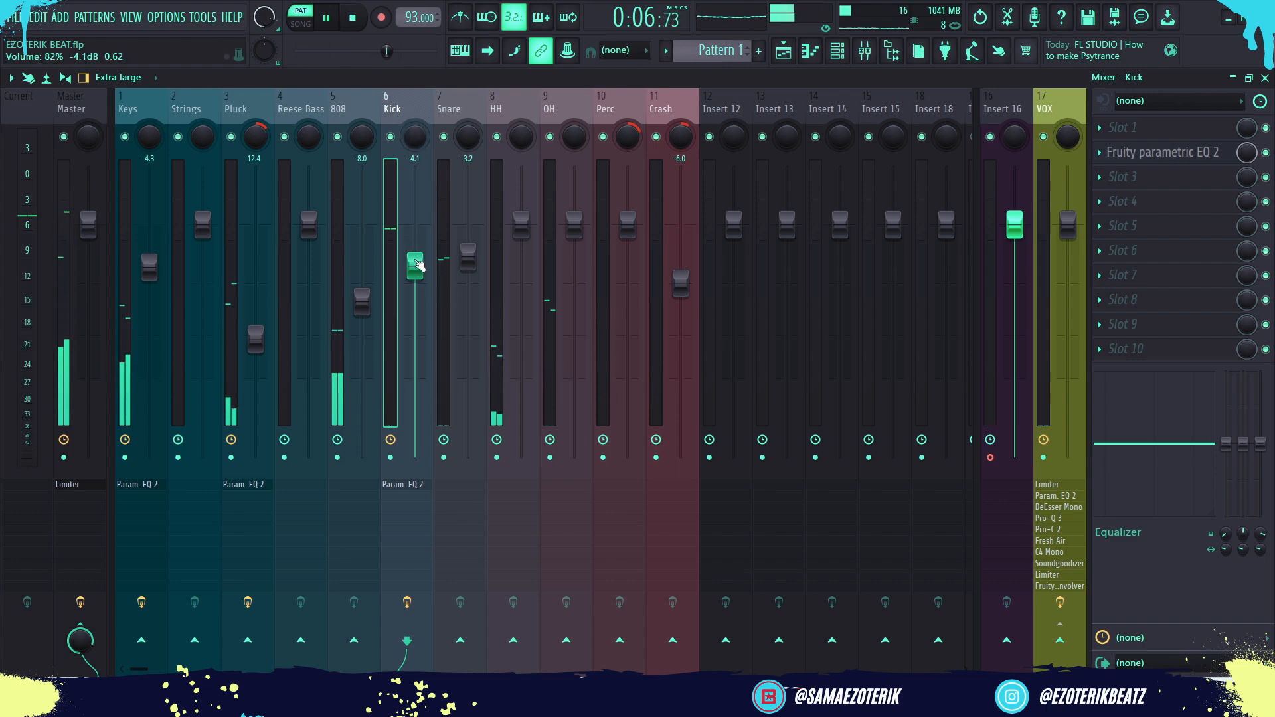
pyautogui.moveTo(417, 266); pyautogui.dragTo(415, 274)
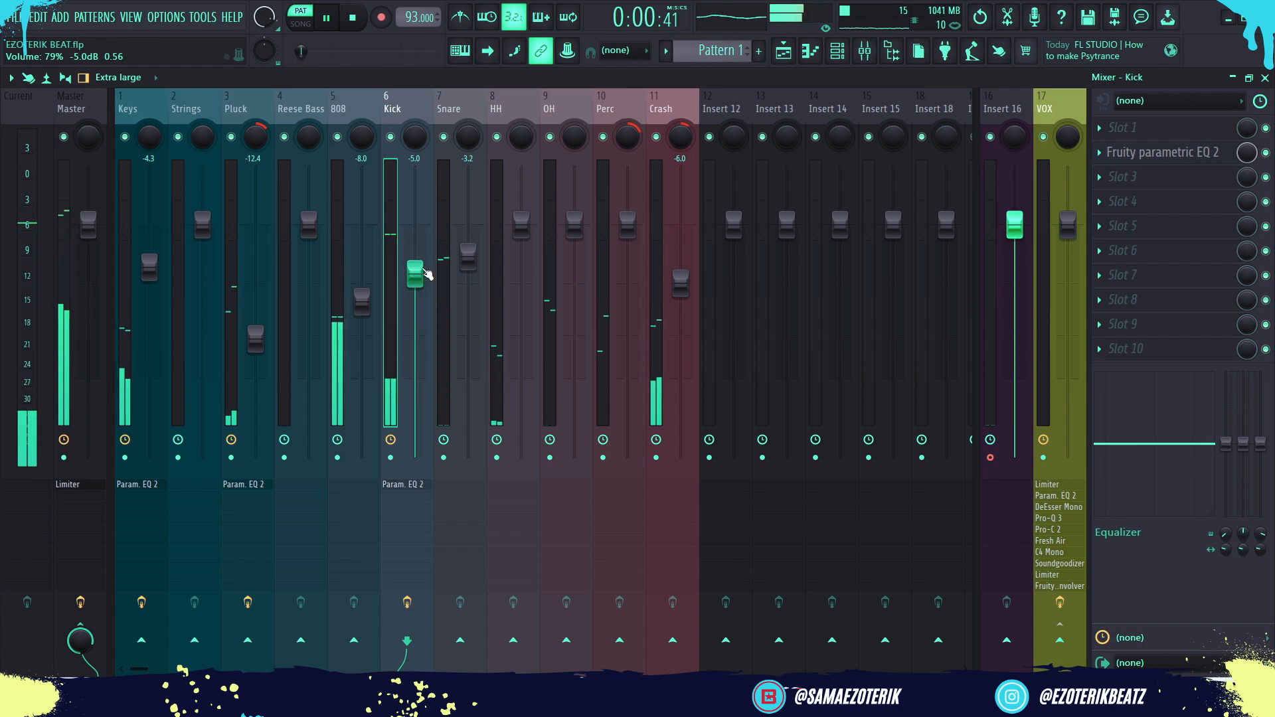
# Pan the HH track slightly left and lower the OH track to -5.5 dB
pyautogui.click(463, 120)
pyautogui.moveTo(521, 137); pyautogui.dragTo(521, 142)
pyautogui.moveTo(574, 225); pyautogui.dragTo(575, 280)
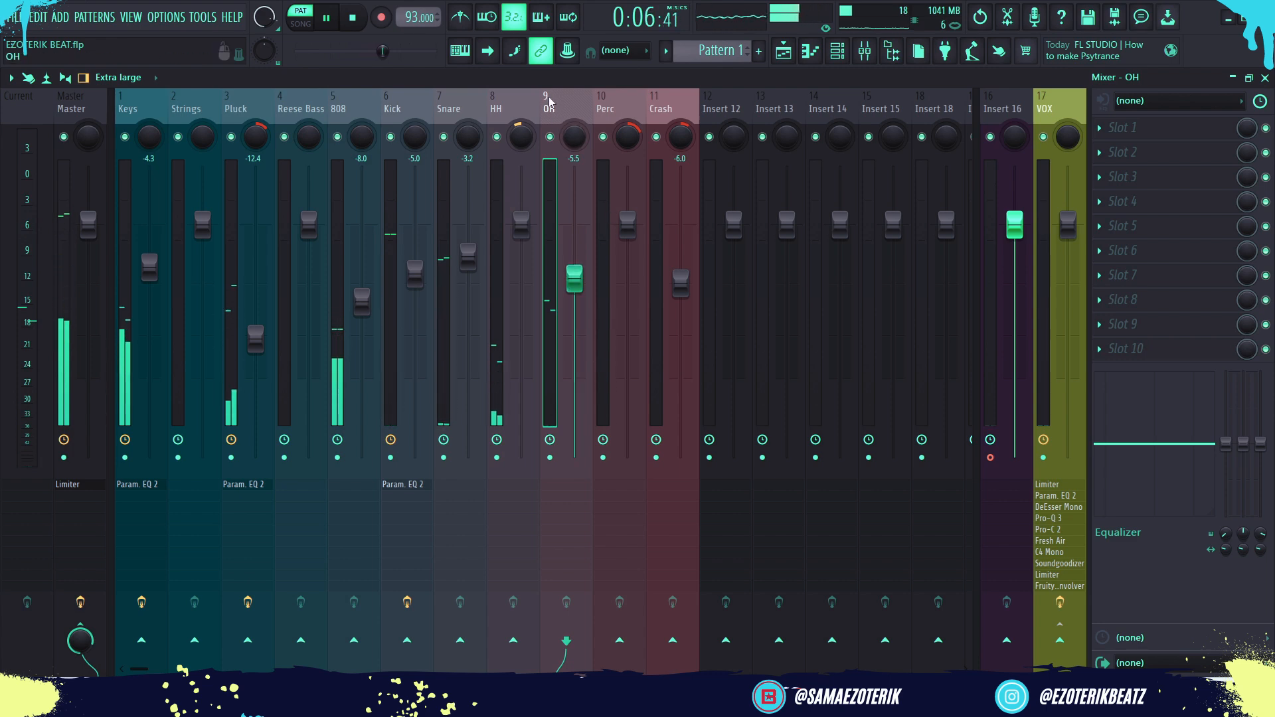
# Set the low-shelf band of the 808 track's built-in equalizer to -18.0 dB at 23 Hz and check it in playback
pyautogui.click(303, 108)
pyautogui.click(340, 110)
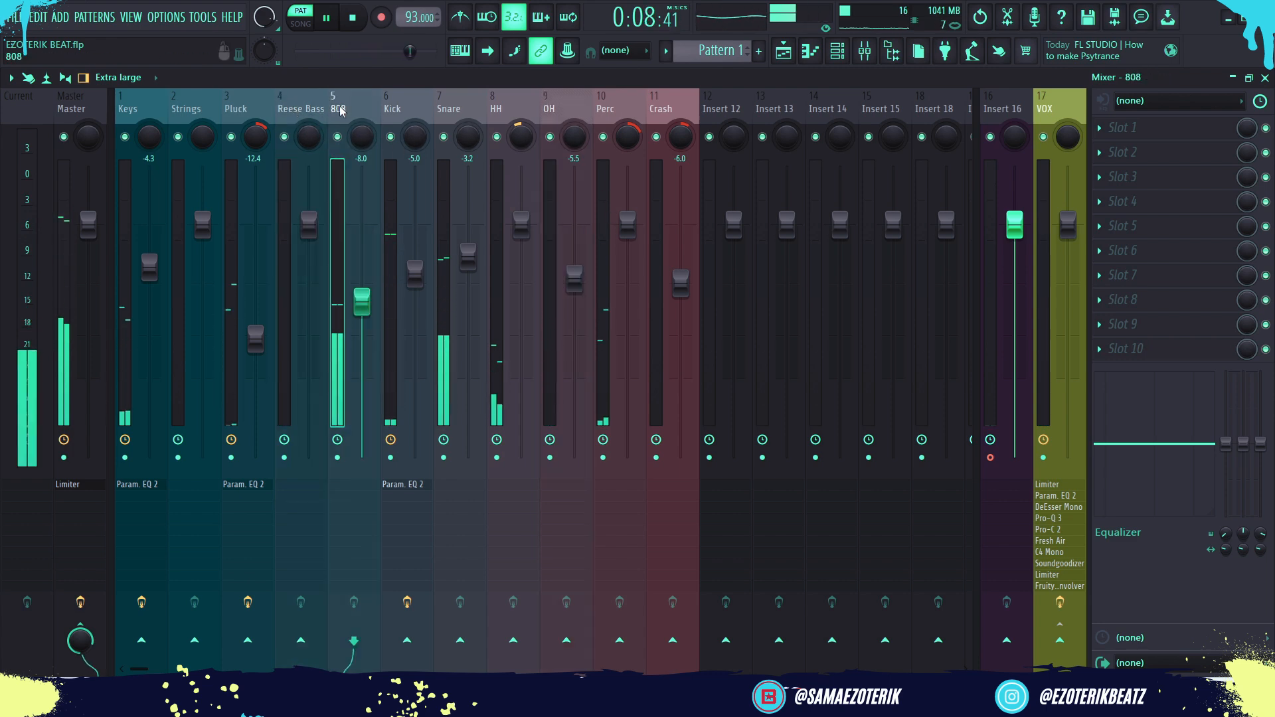
pyautogui.press('space')
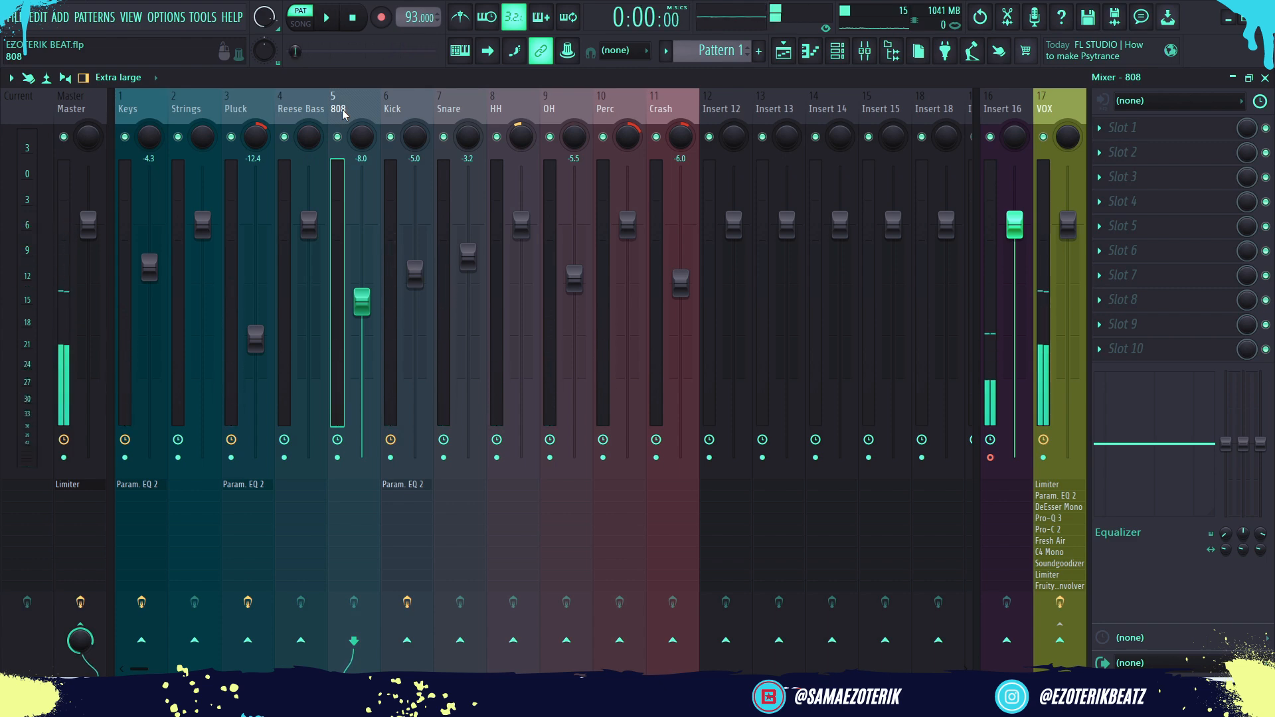
pyautogui.press('space')
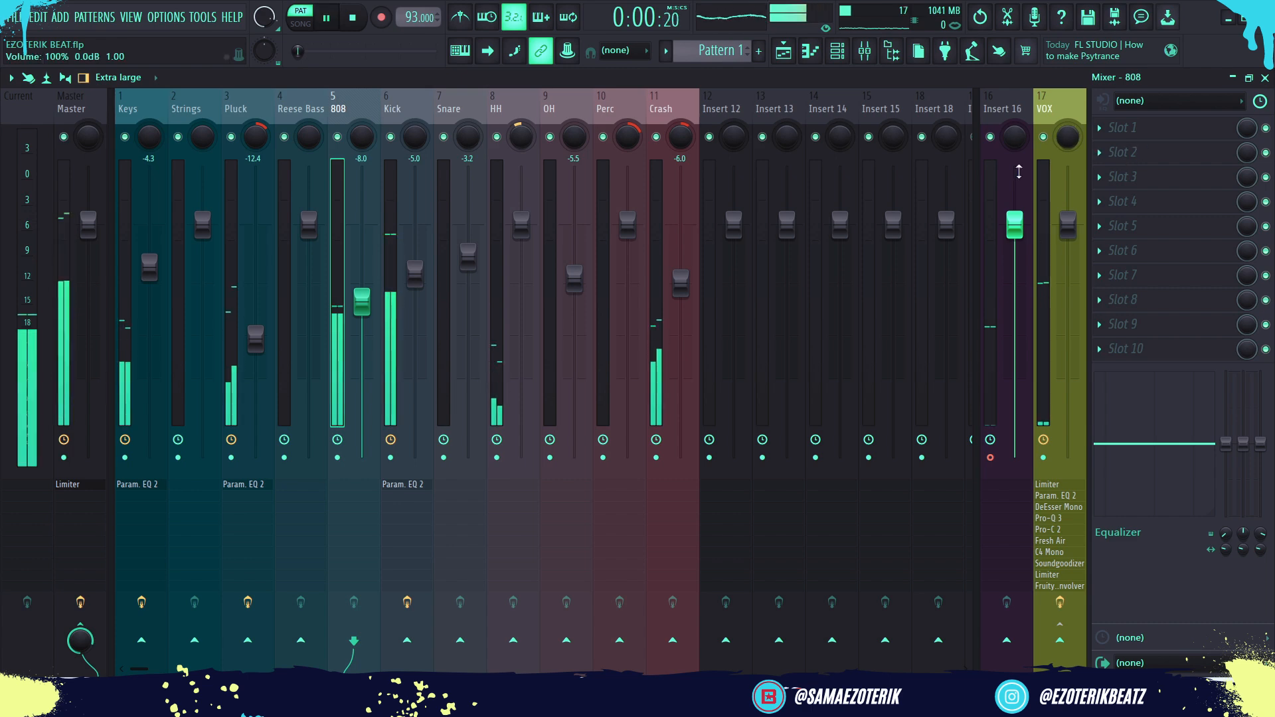
pyautogui.press('space')
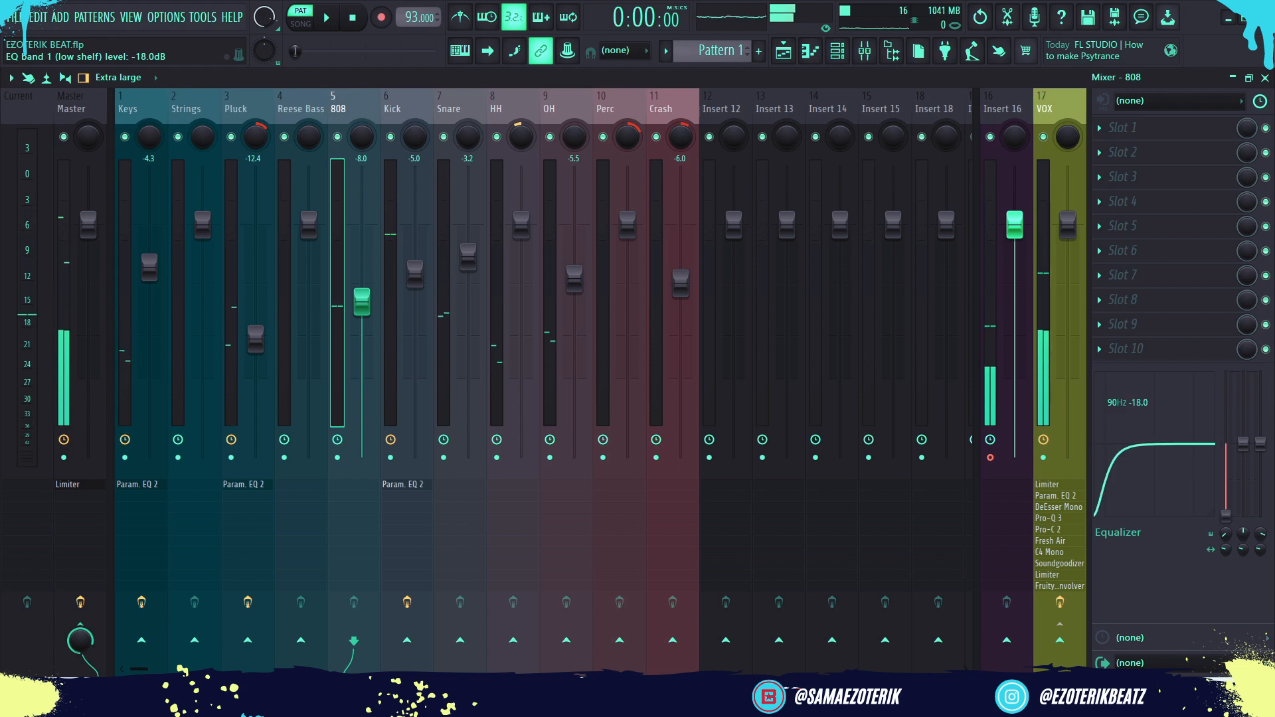
pyautogui.moveTo(1225, 550); pyautogui.dragTo(1225, 543)
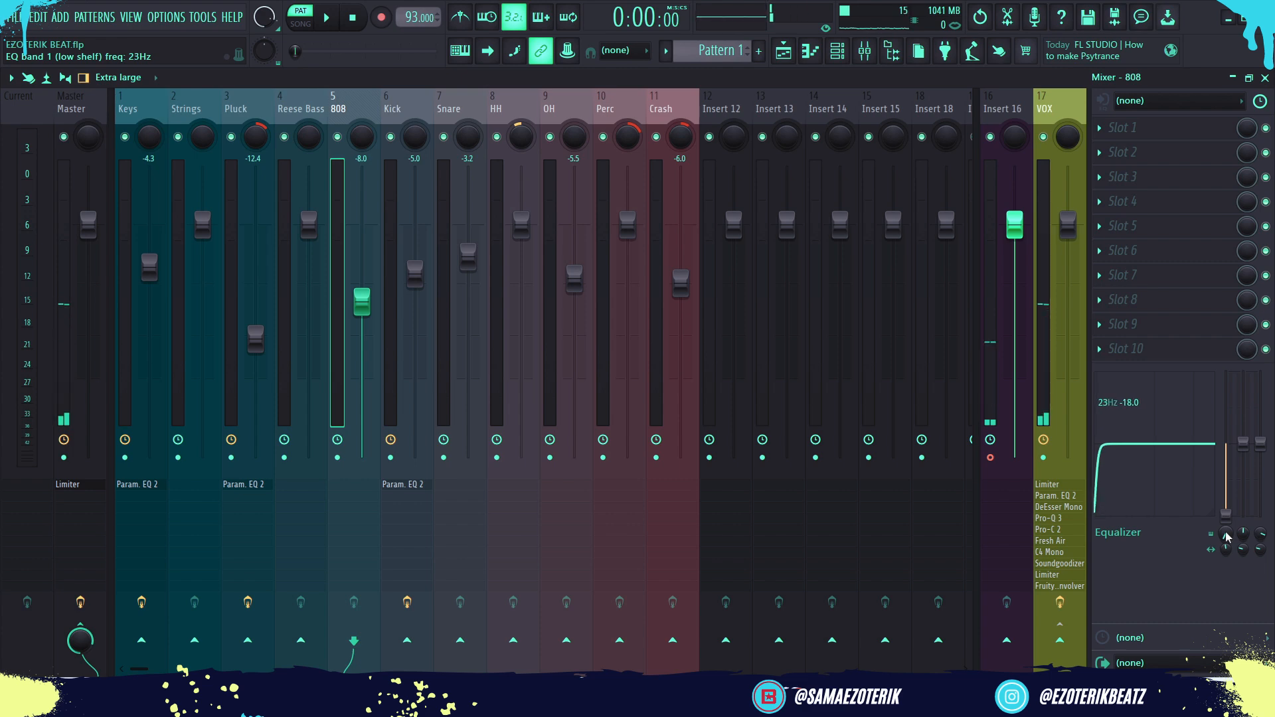
pyautogui.press('space')
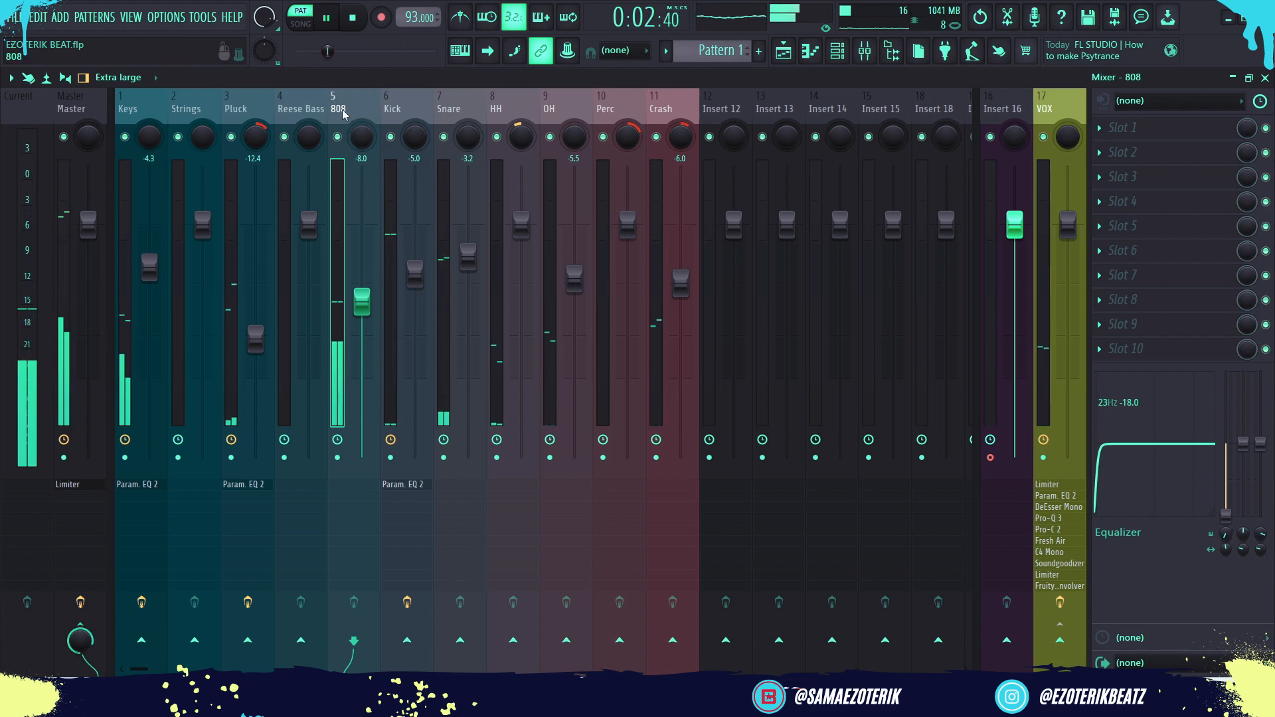
pyautogui.press('space')
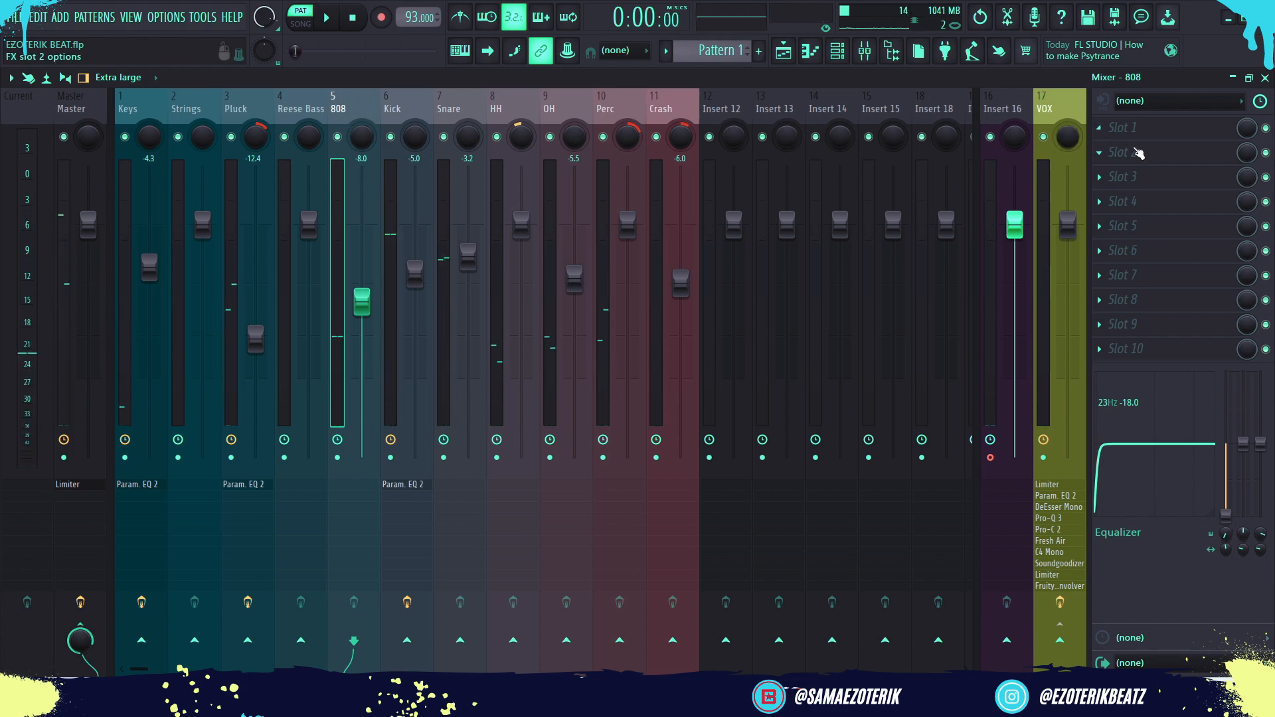
# Load Fruity Fast Dist into slot 2 of the 808 track, audition it in playback, and close its window
pyautogui.click(1138, 153)
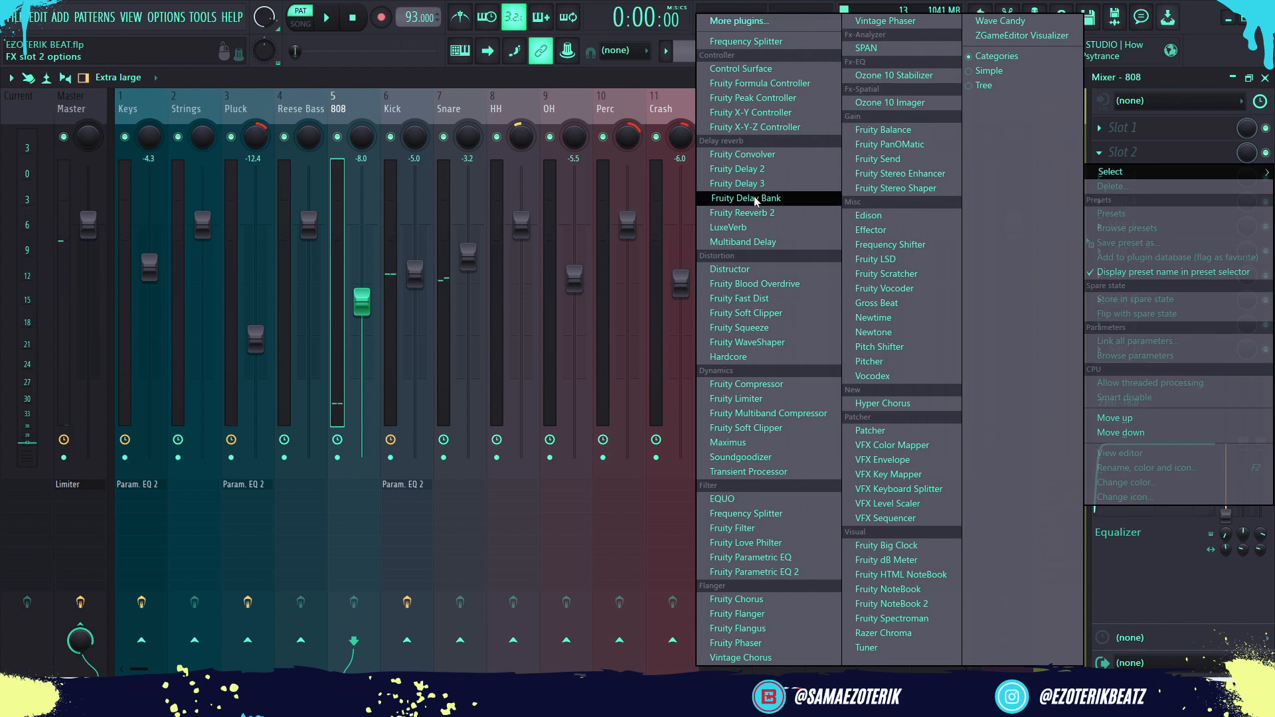
pyautogui.click(740, 298)
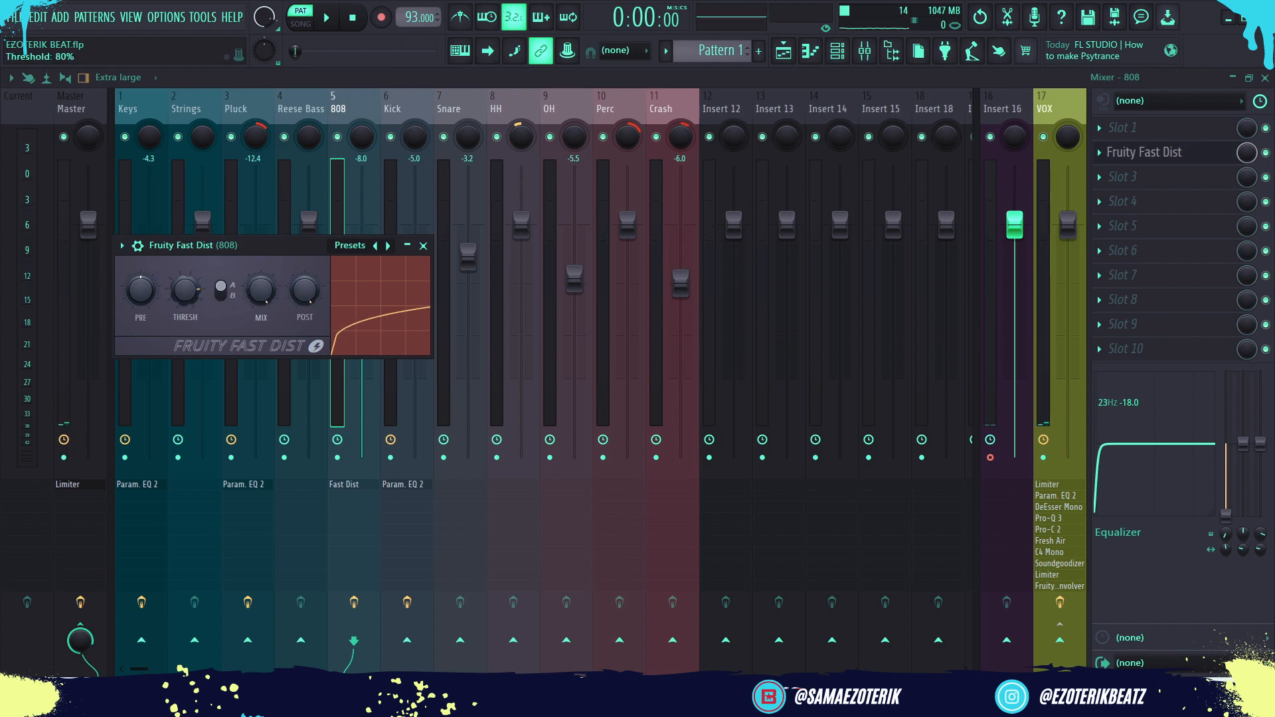
pyautogui.press('space')
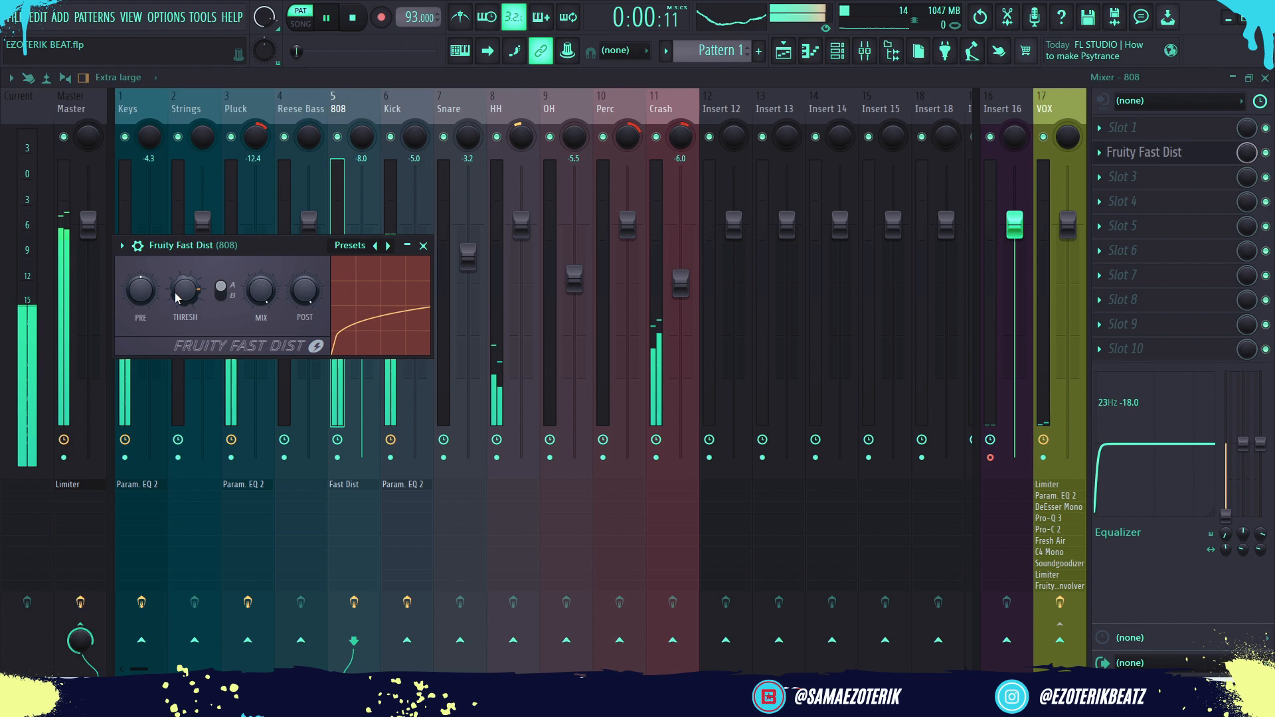
pyautogui.click(424, 245)
pyautogui.press('space')
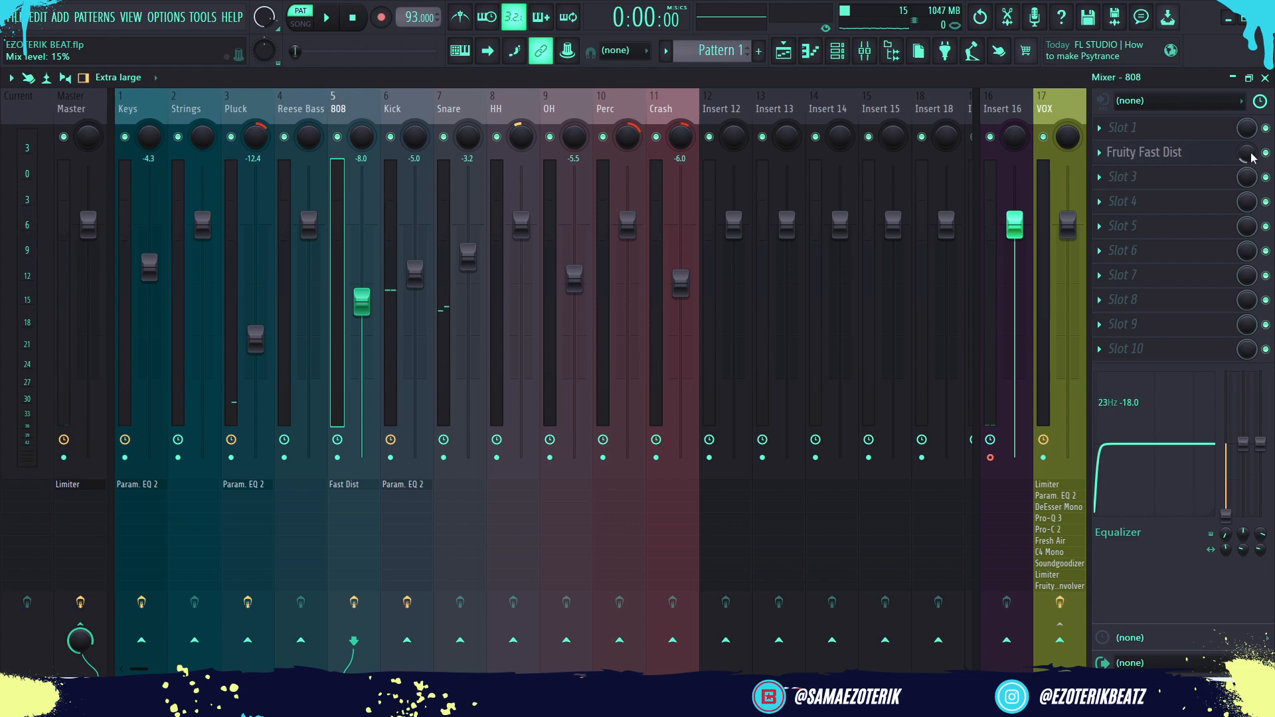
# Reduce the mix level of the 808's Fruity Fast Dist slot during playback and switch its distortion type to B
pyautogui.press('space')
pyautogui.moveTo(1239, 154); pyautogui.dragTo(1239, 160)
pyautogui.click(1215, 152)
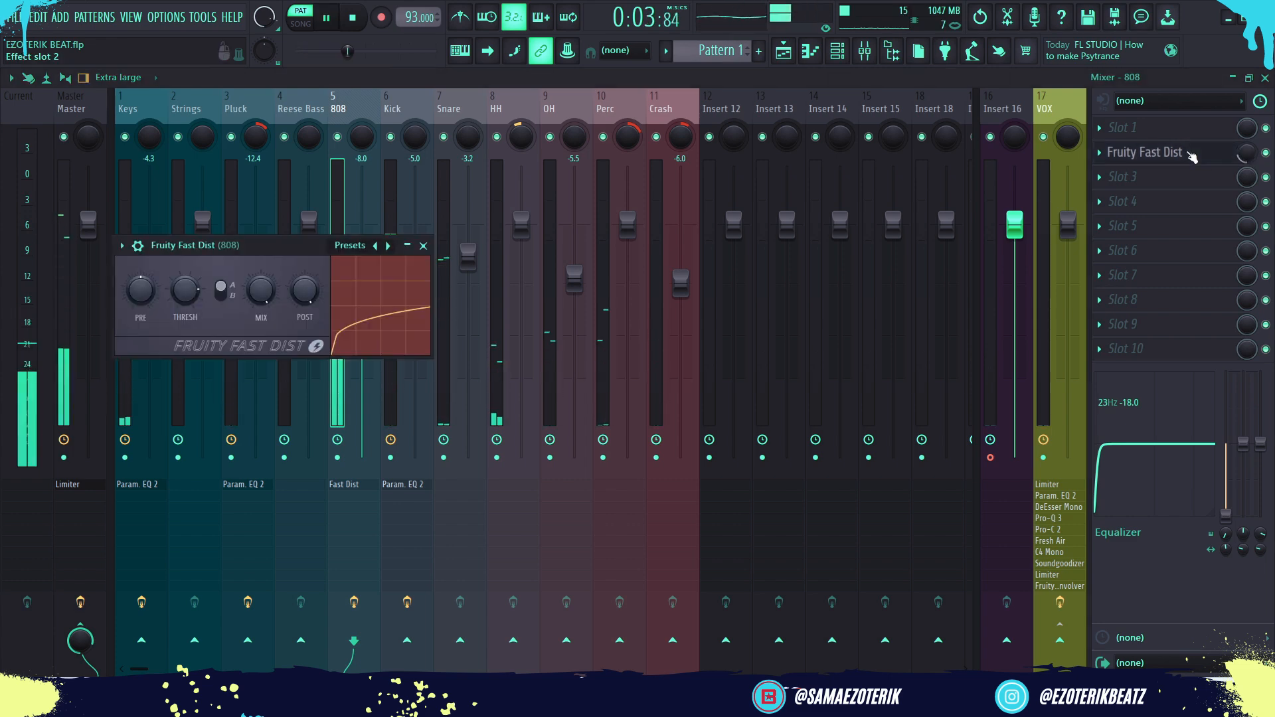
pyautogui.click(221, 293)
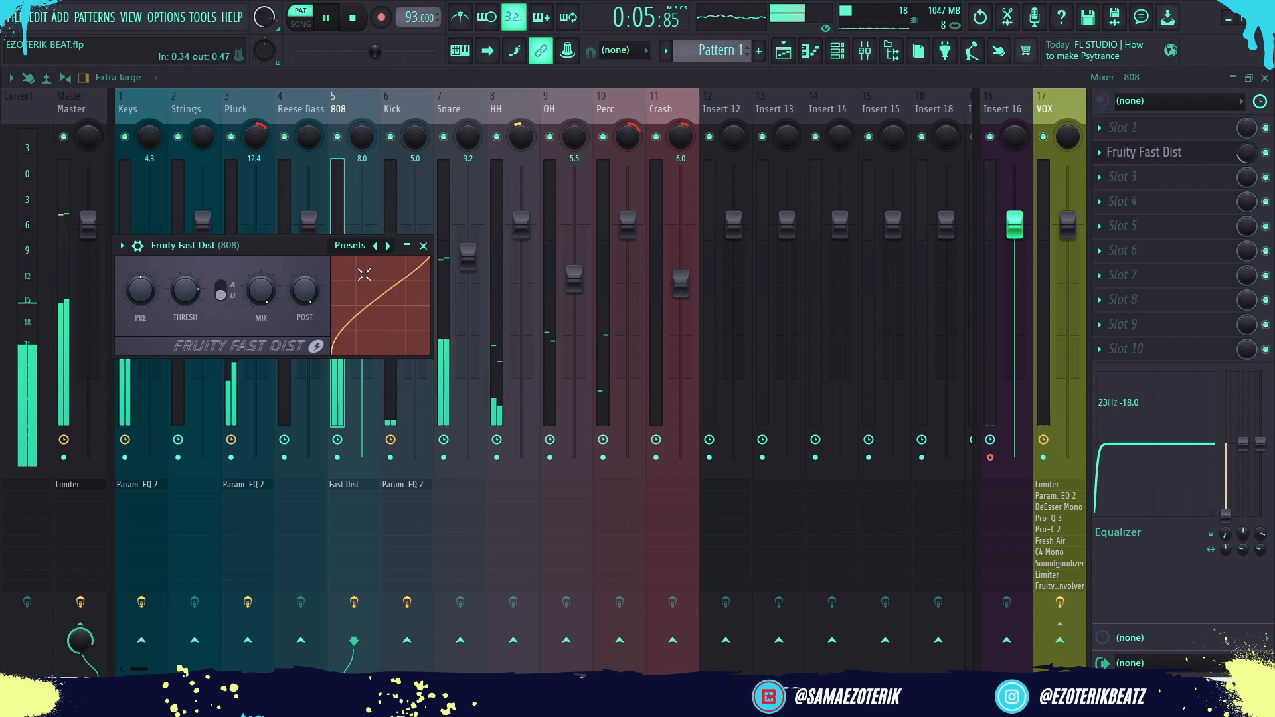
pyautogui.click(423, 246)
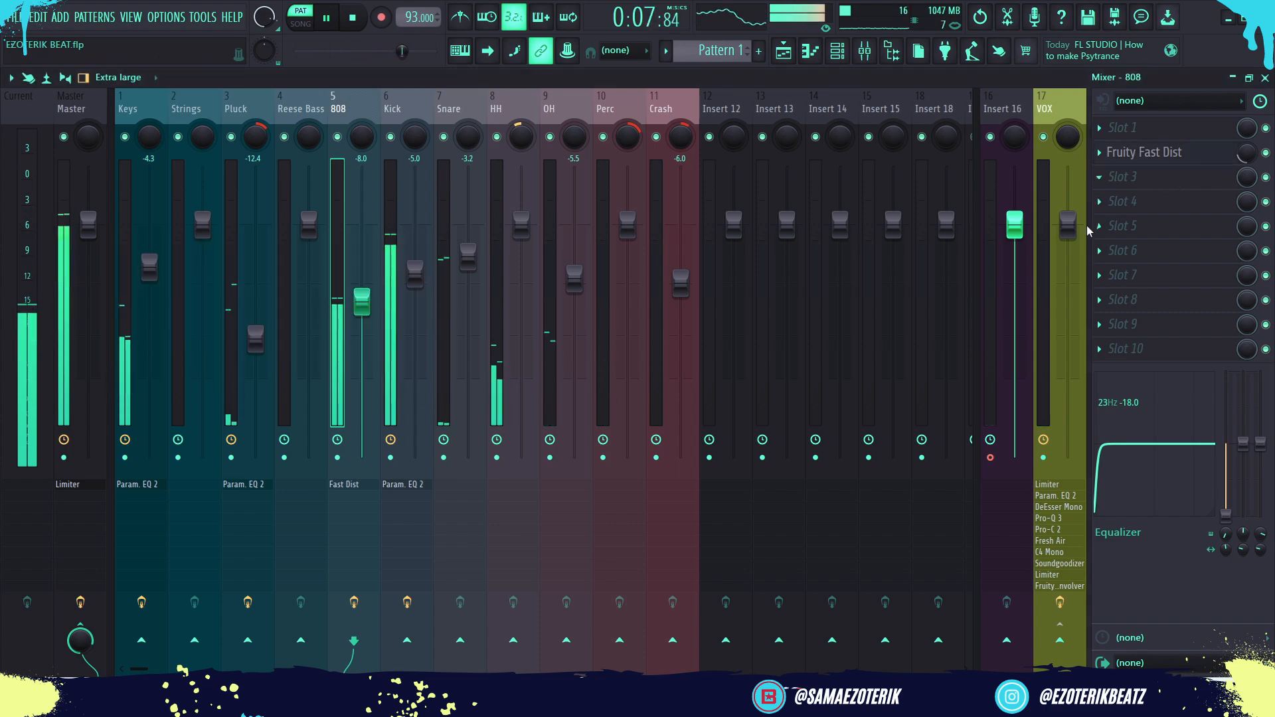
pyautogui.moveTo(1250, 153); pyautogui.dragTo(1251, 159)
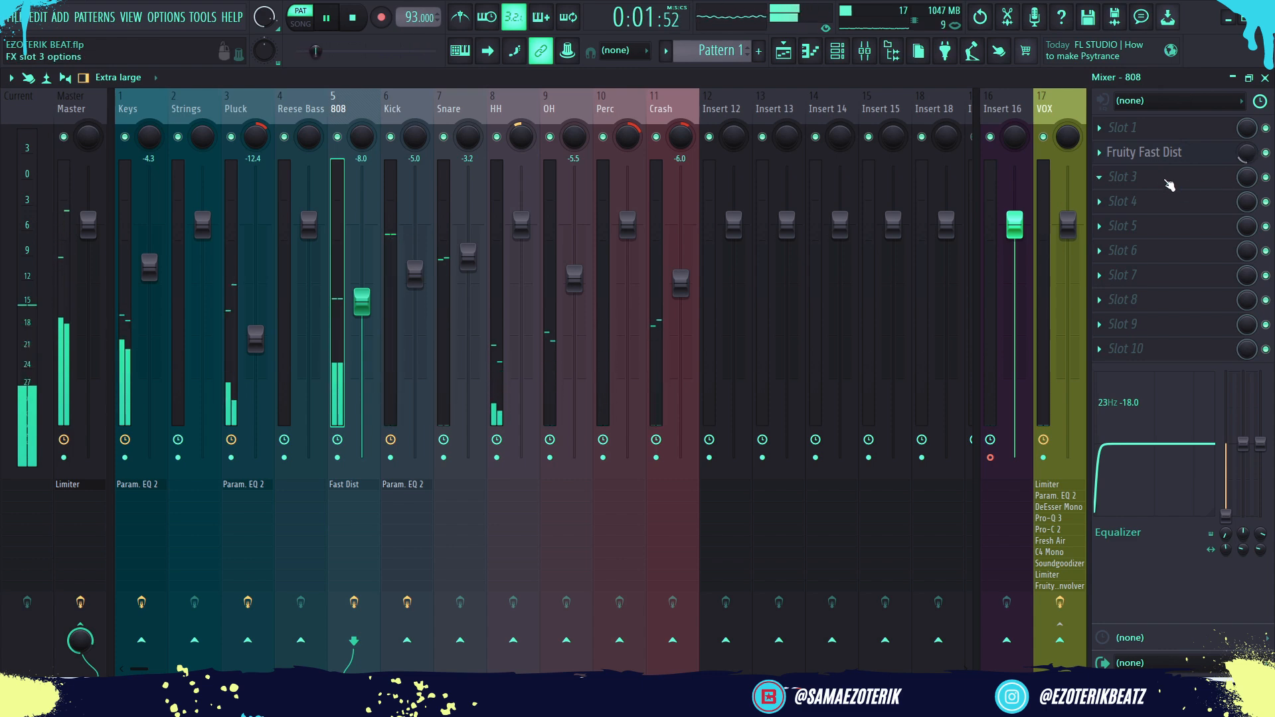
pyautogui.press('space')
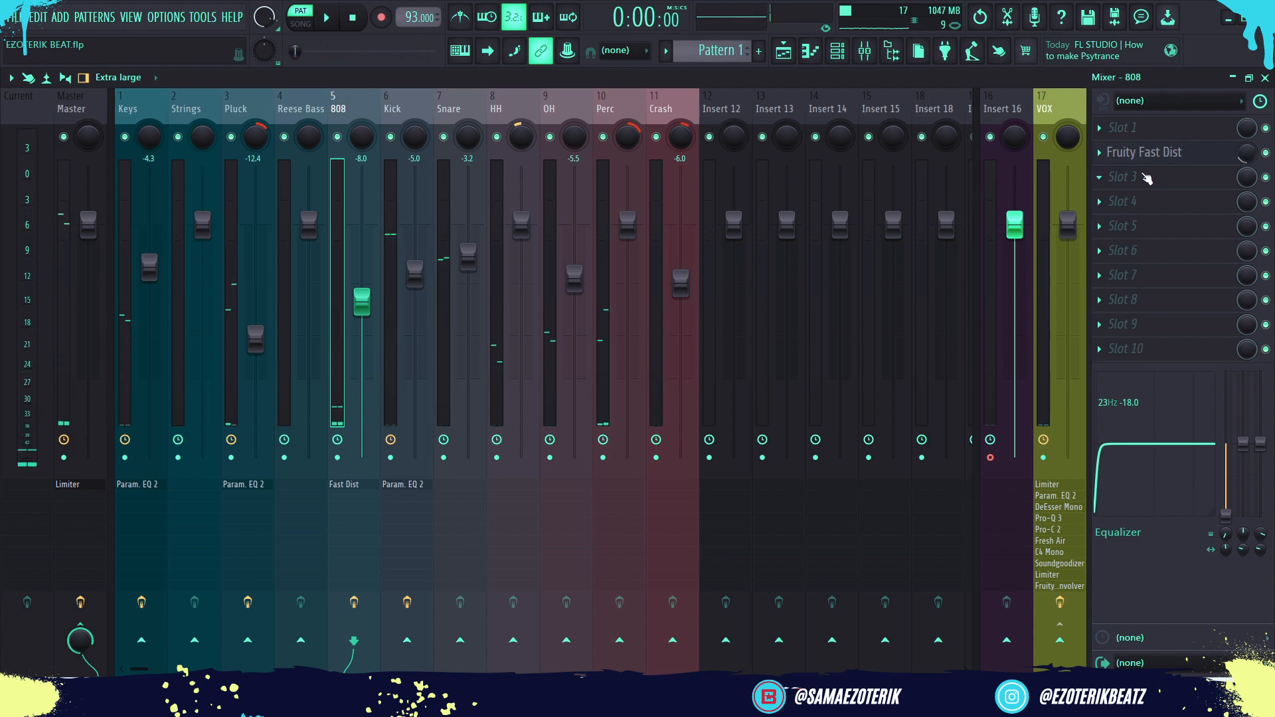
pyautogui.click(1123, 182)
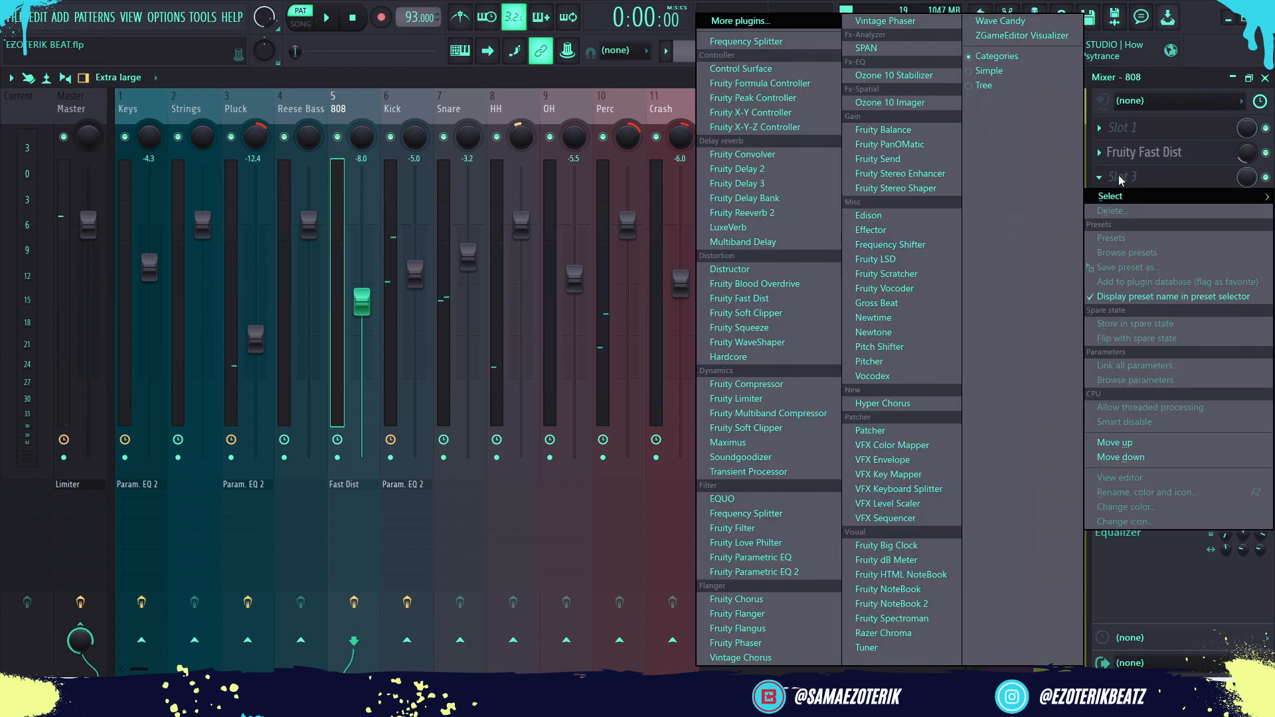
pyautogui.click(747, 41)
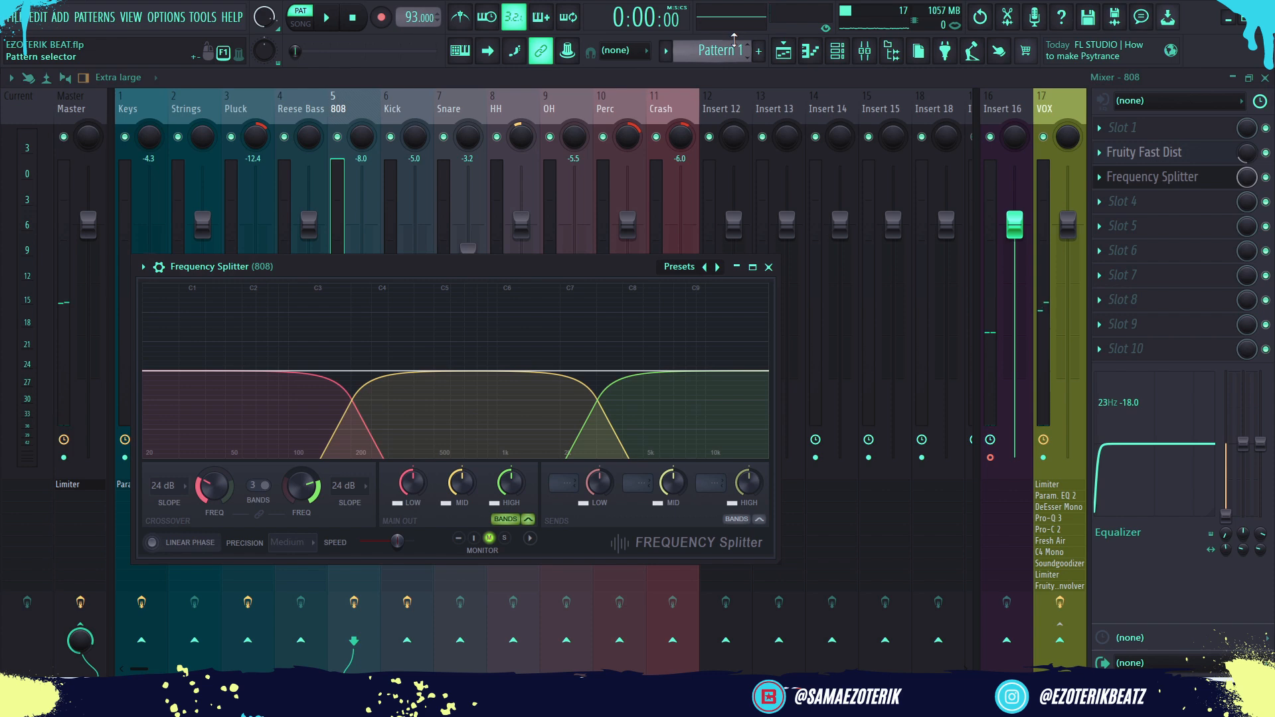
pyautogui.click(769, 267)
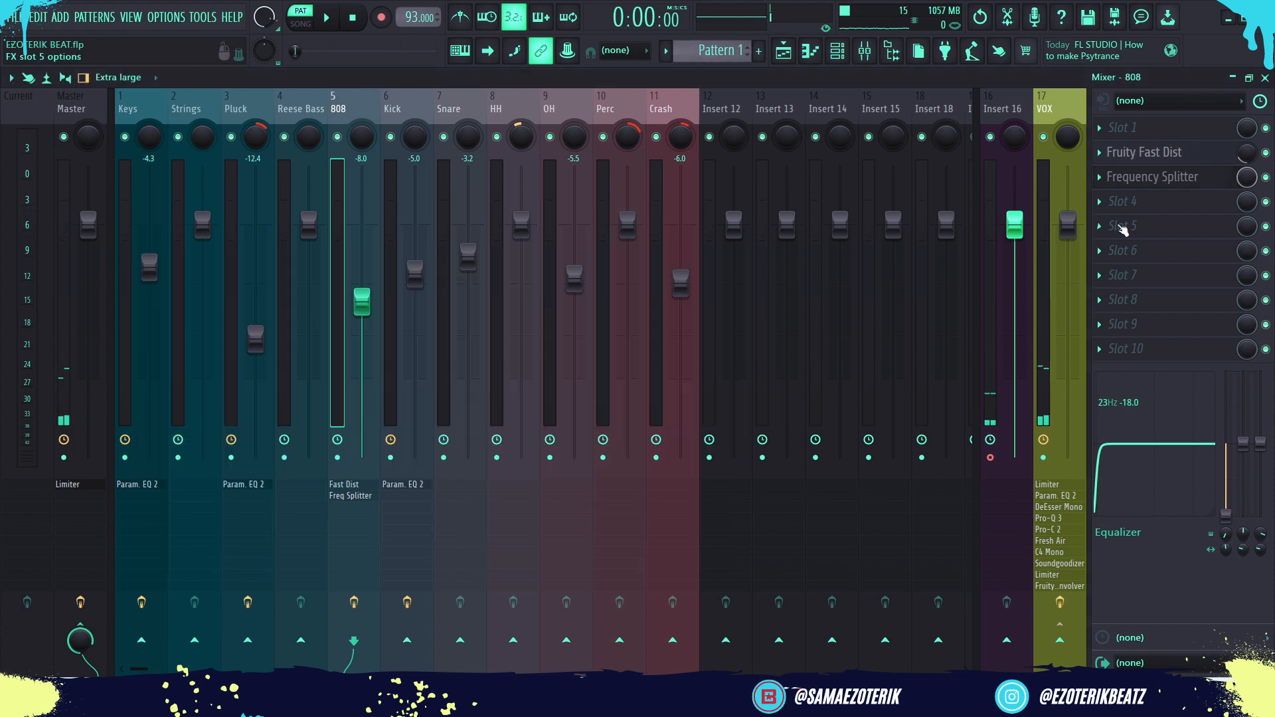
# Replace the Frequency Splitter in slot 3 of the 808 track with Fruity Bass Boost and close its window
pyautogui.click(1099, 177)
pyautogui.moveTo(1118, 197)
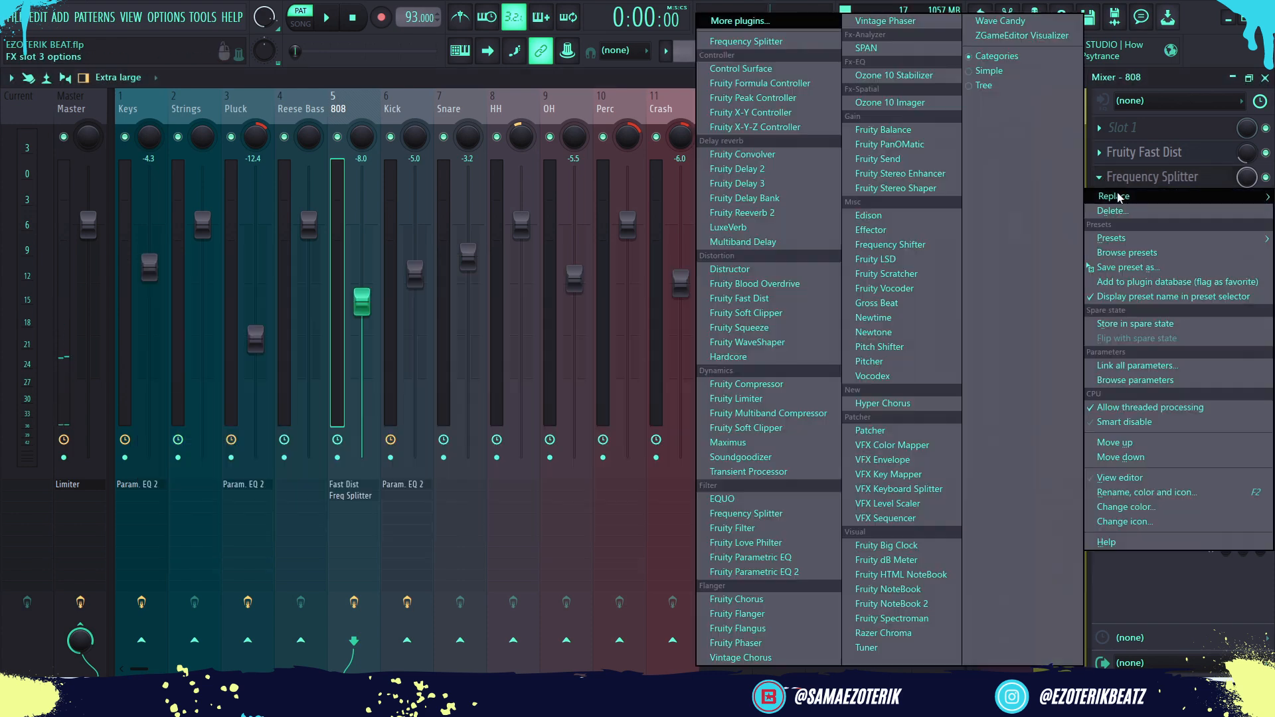
pyautogui.click(741, 22)
pyautogui.write('BASS')
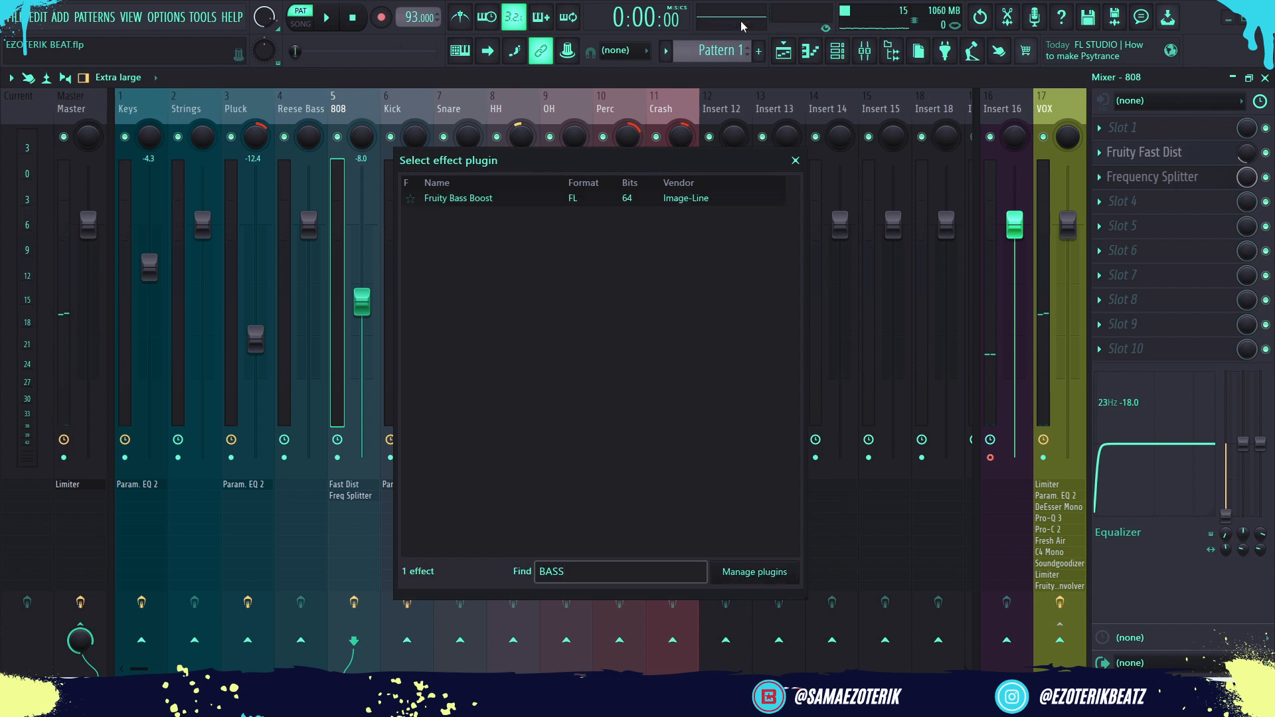
pyautogui.doubleClick(479, 199)
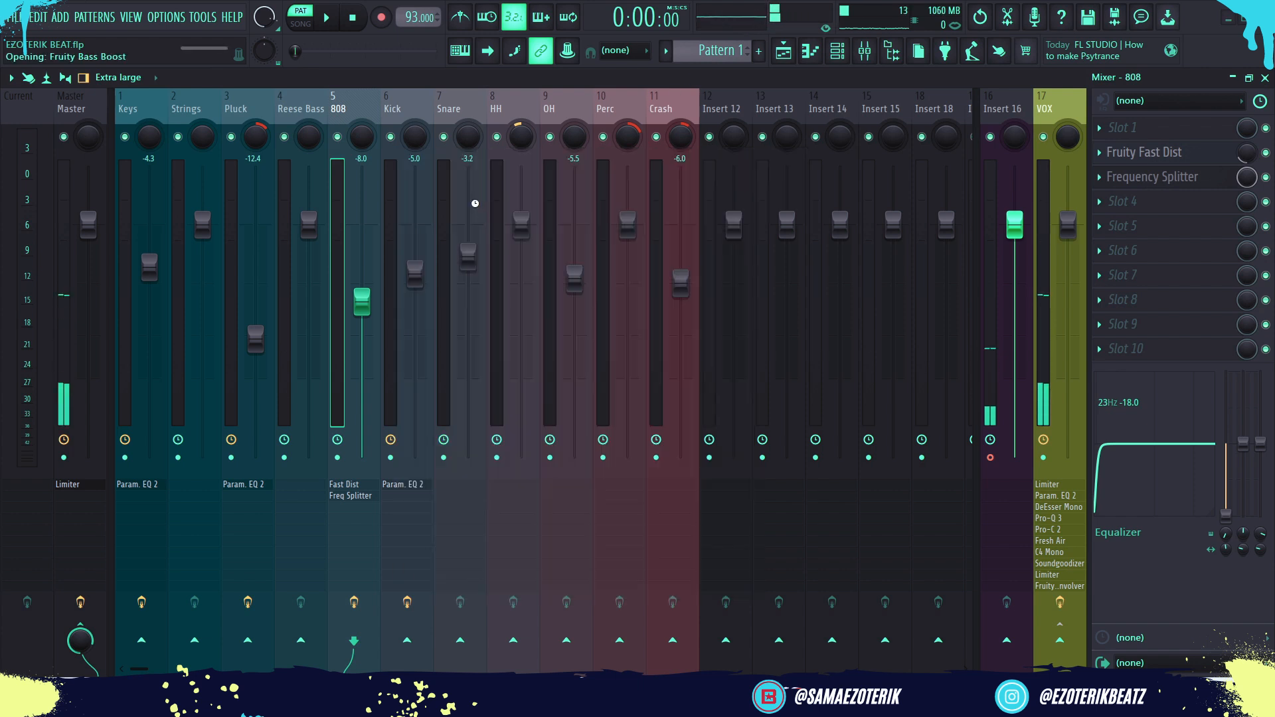
pyautogui.moveTo(253, 267); pyautogui.dragTo(447, 247)
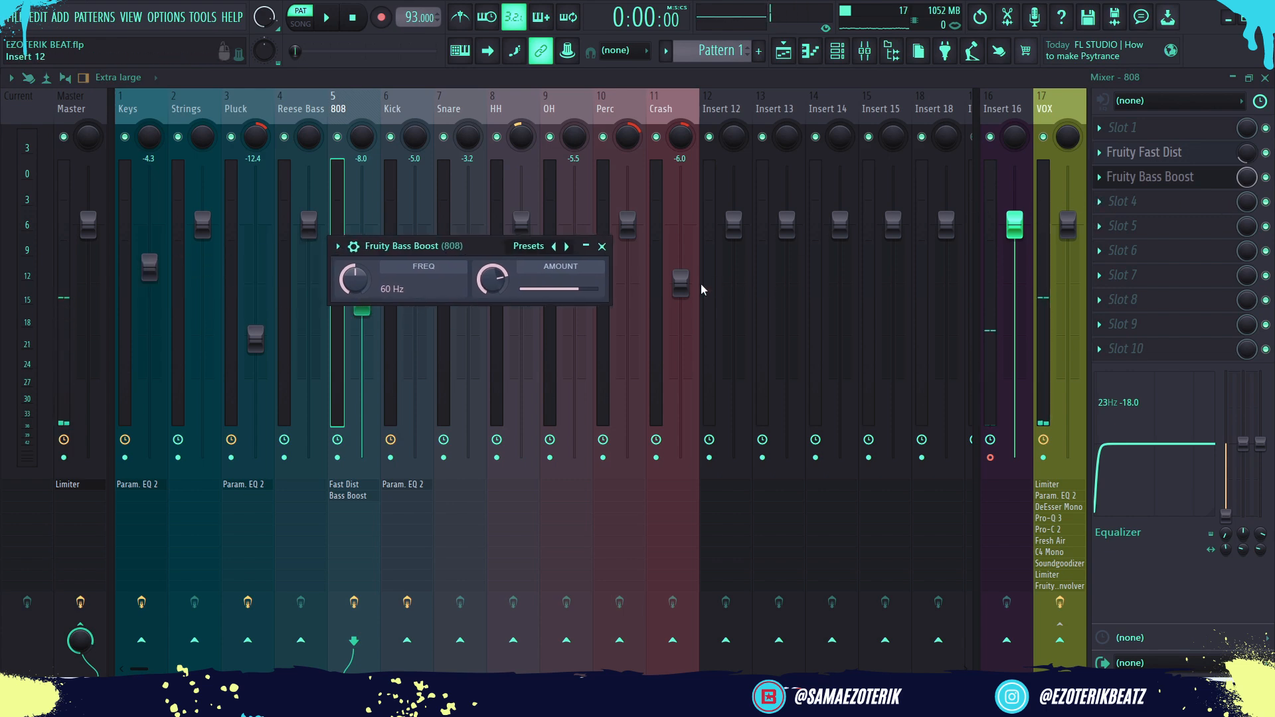
pyautogui.click(602, 247)
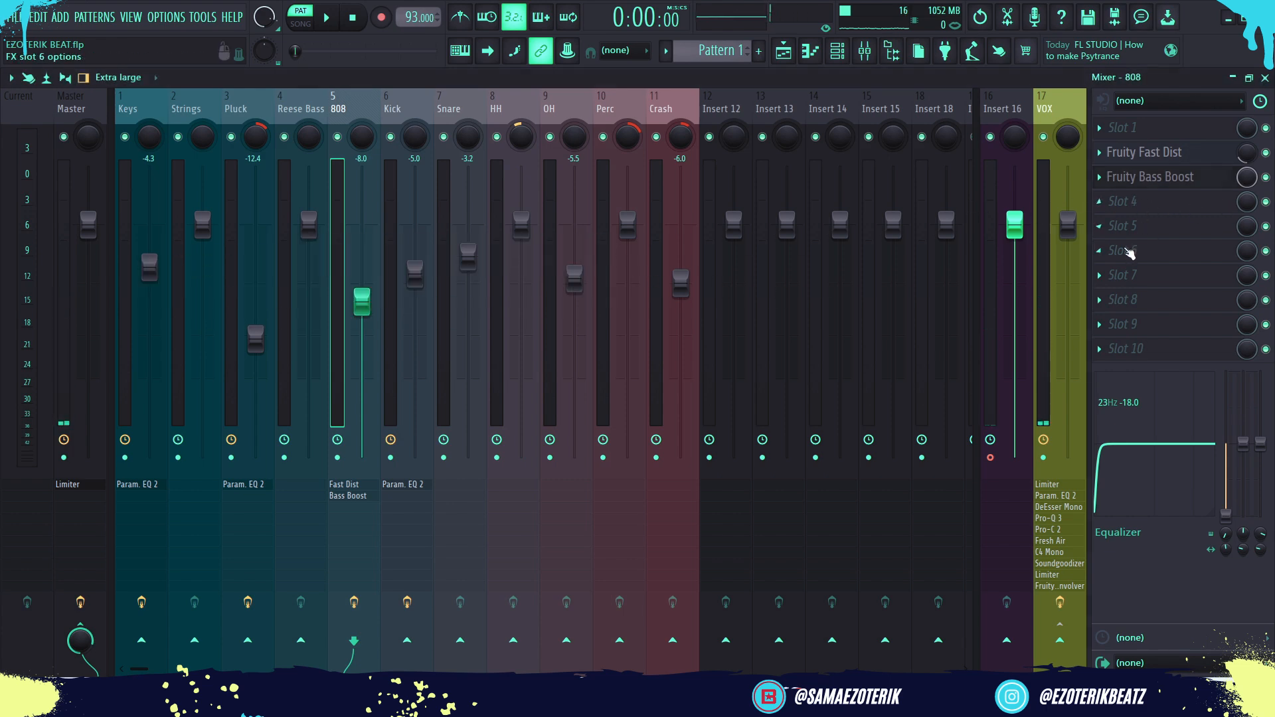
pyautogui.click(1127, 252)
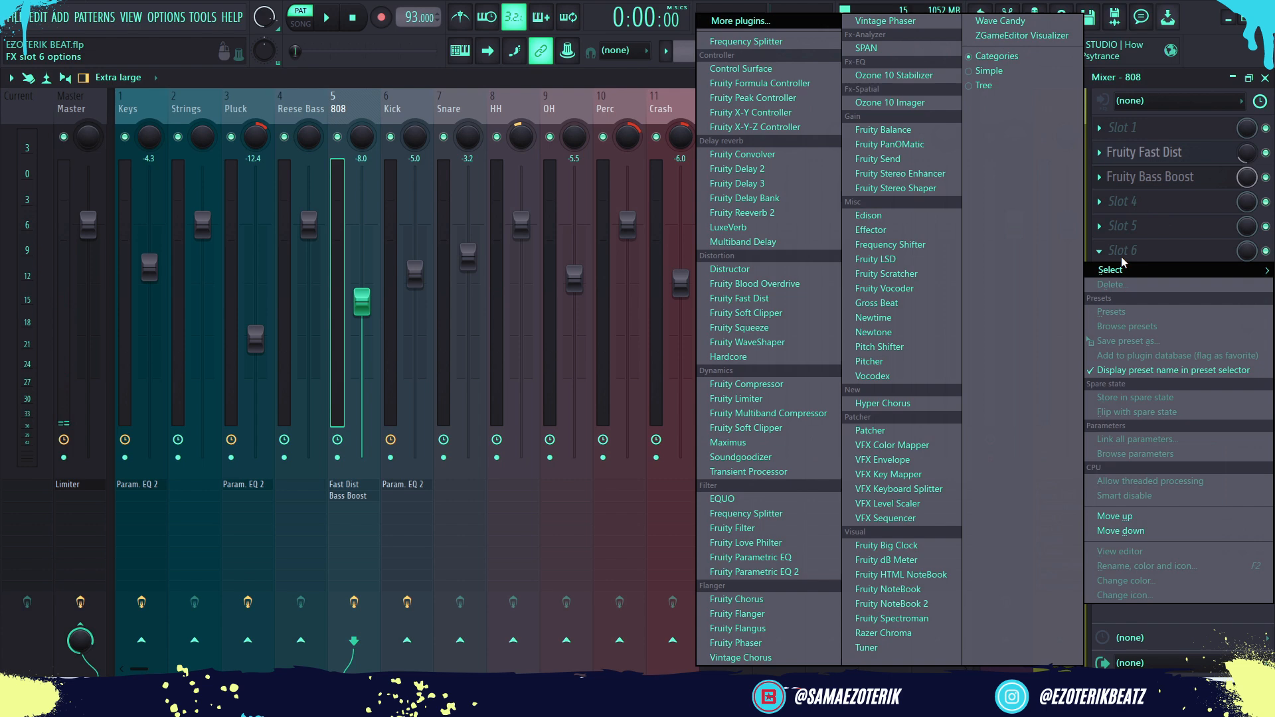
pyautogui.click(754, 23)
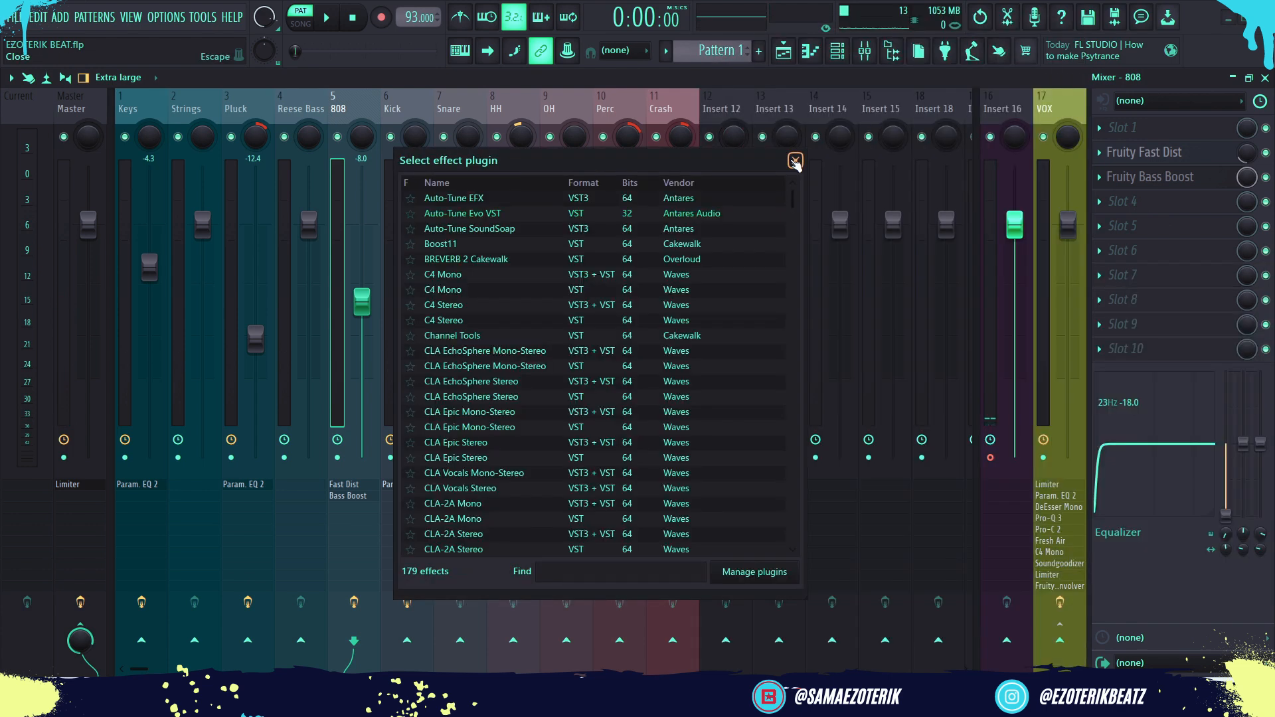
pyautogui.click(796, 160)
# Load Fruity Parametric EQ 2 into slot 1 of the 808 track, examine the spectrum in playback, and close its window
pyautogui.click(1123, 127)
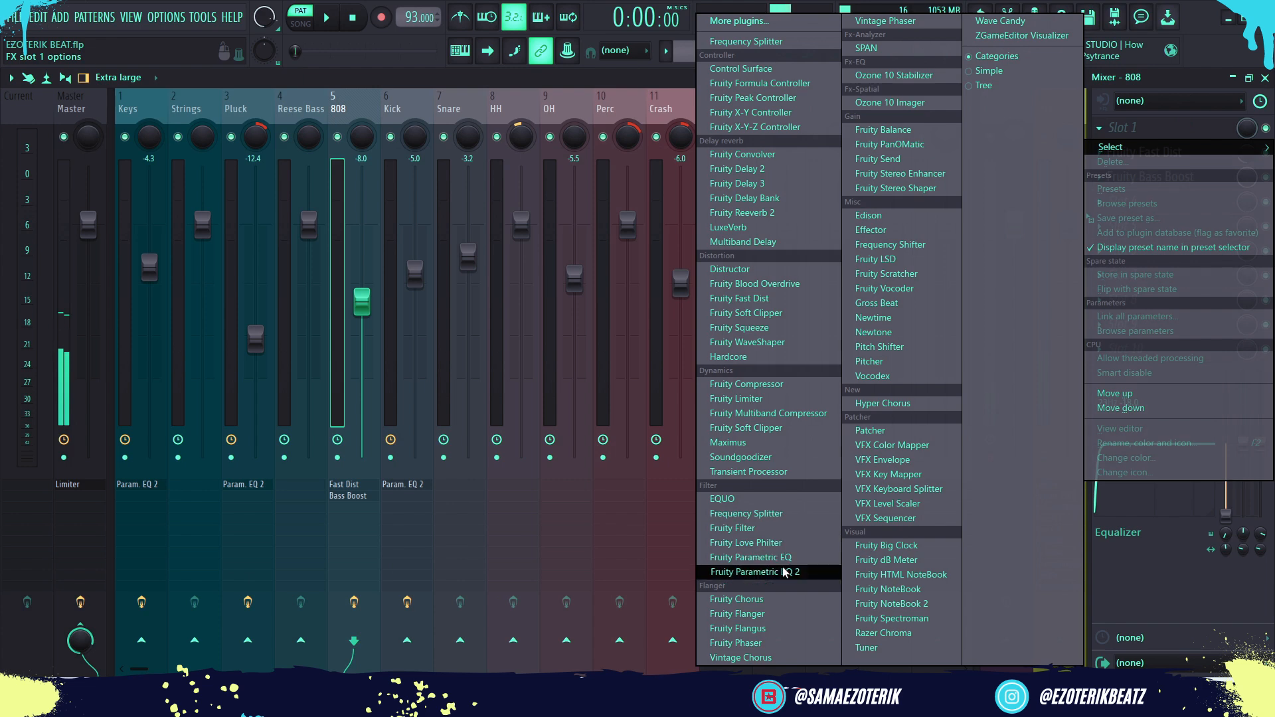
pyautogui.click(757, 572)
pyautogui.press('space')
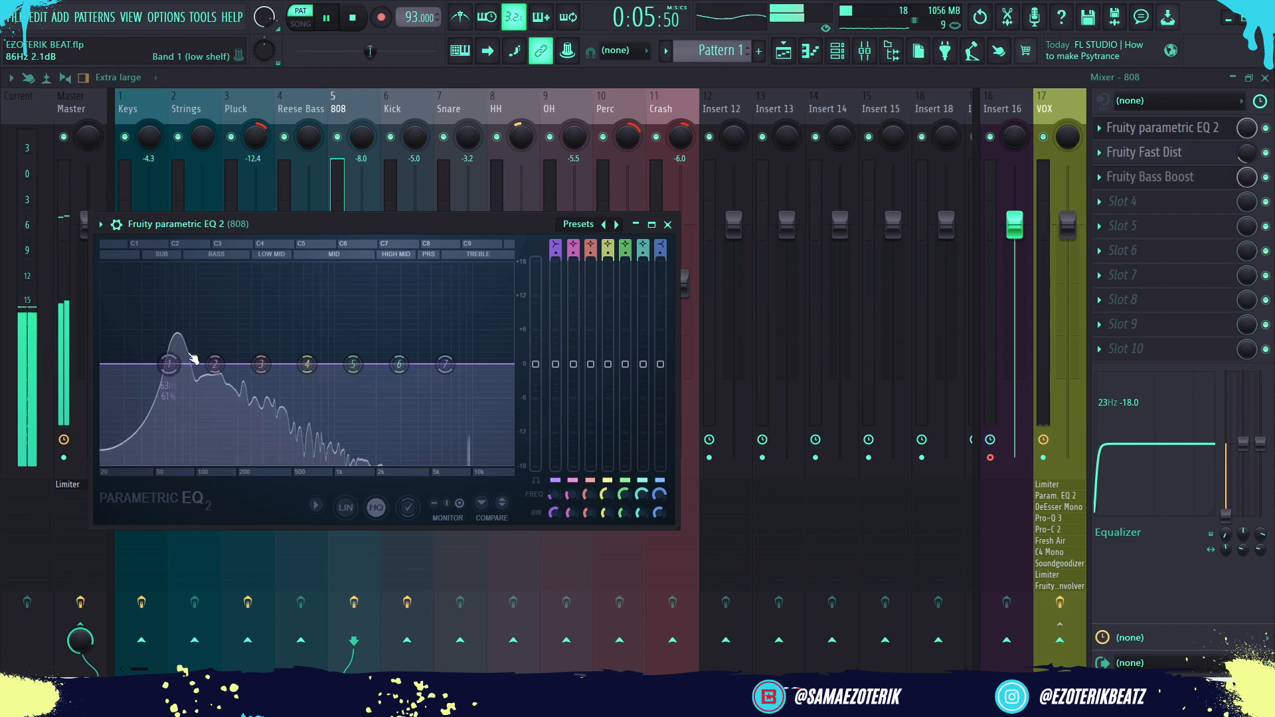
pyautogui.click(668, 223)
pyautogui.press('space')
# Set the 808's Fruity Bass Boost frequency to 65 Hz, reduce its amount, and close its window during playback
pyautogui.click(1149, 179)
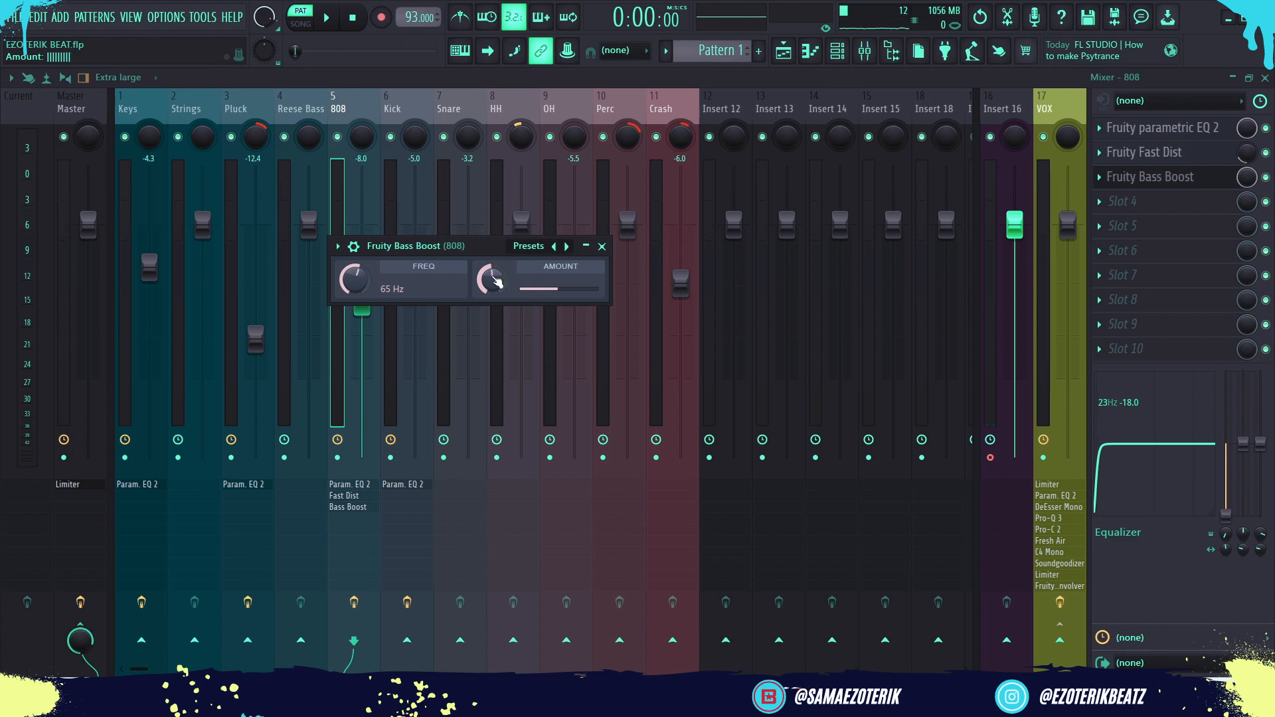
pyautogui.press('space')
pyautogui.click(601, 247)
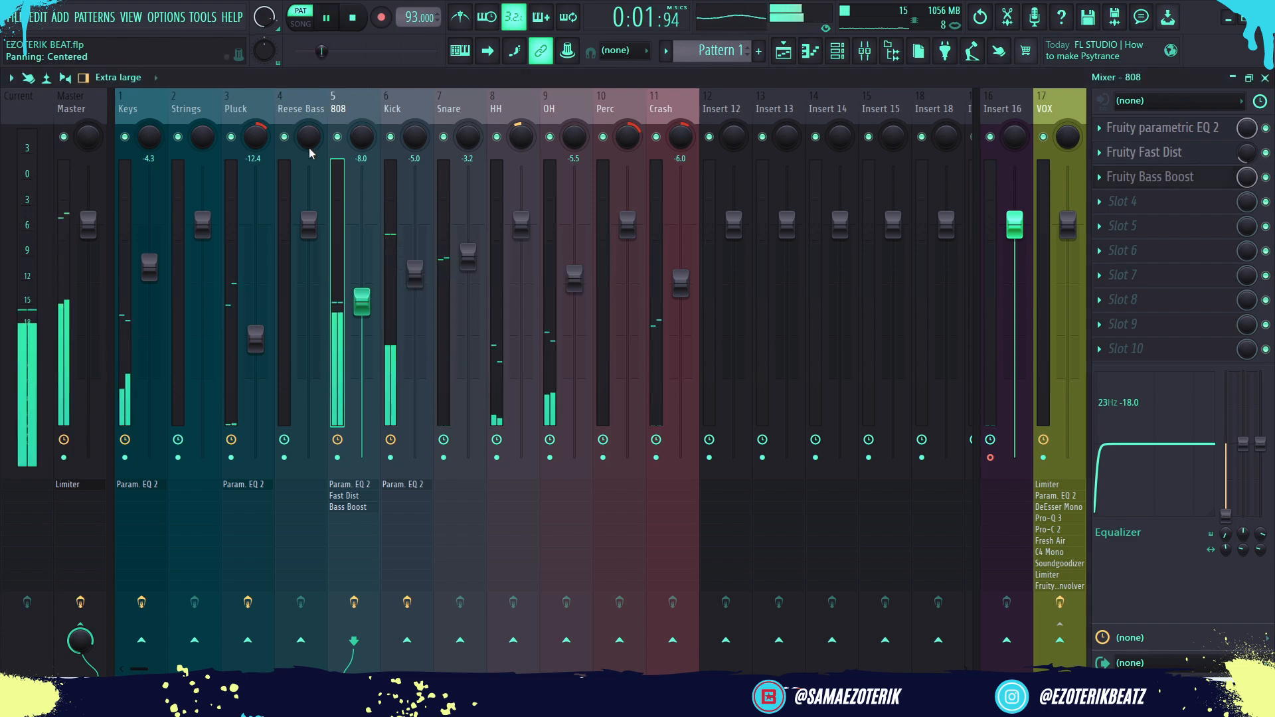
# Solo the 808 track and compare its sound with the effect slots disabled and enabled, ending with effects on and solo off
pyautogui.click(350, 114)
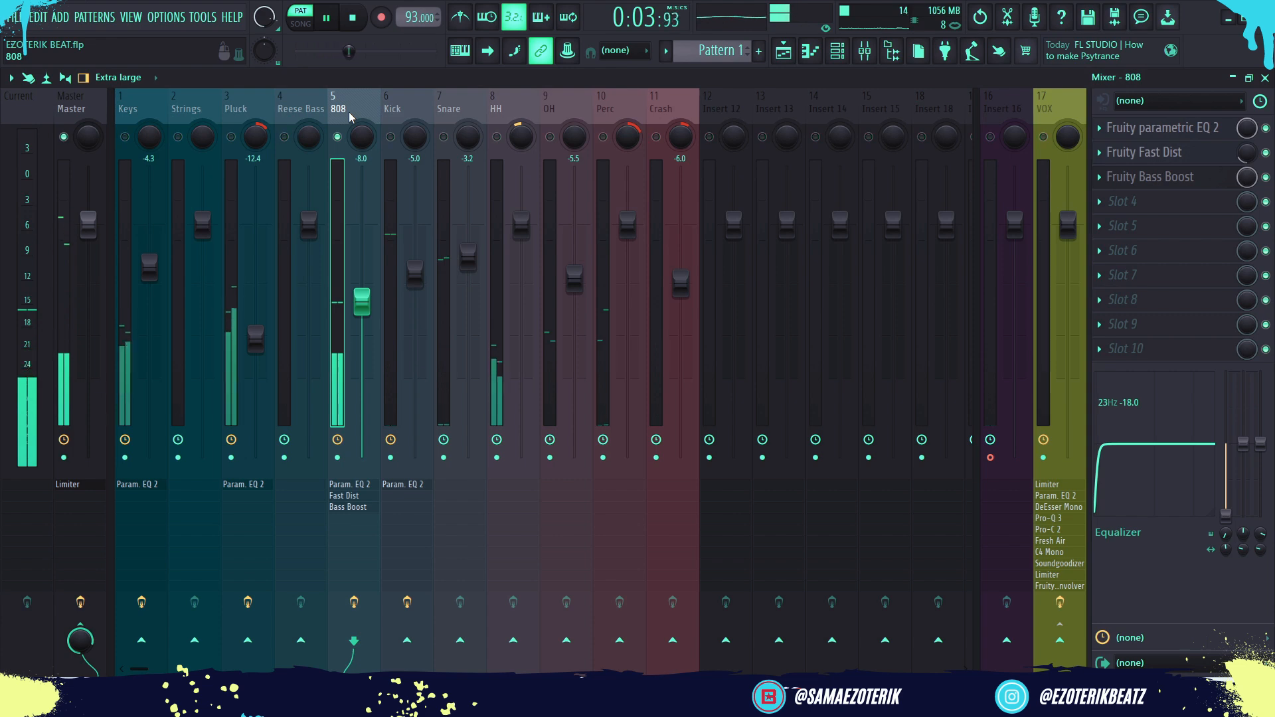
pyautogui.press('space')
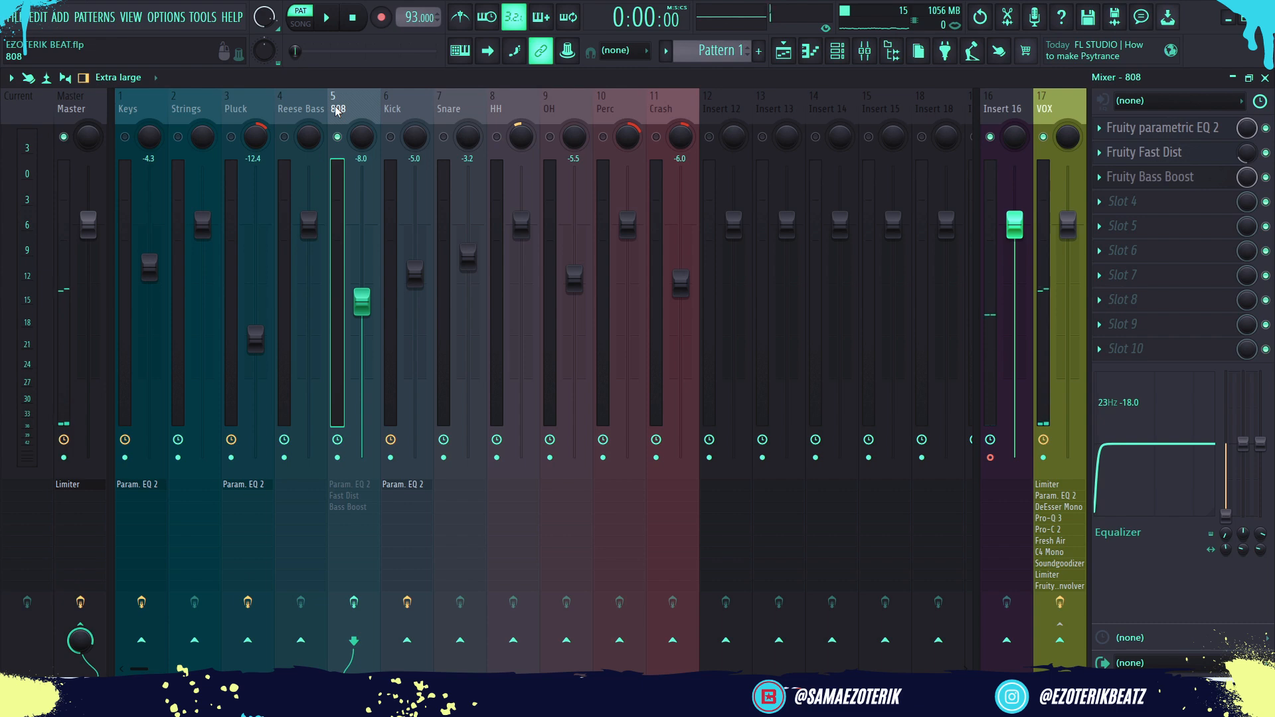
pyautogui.press('space')
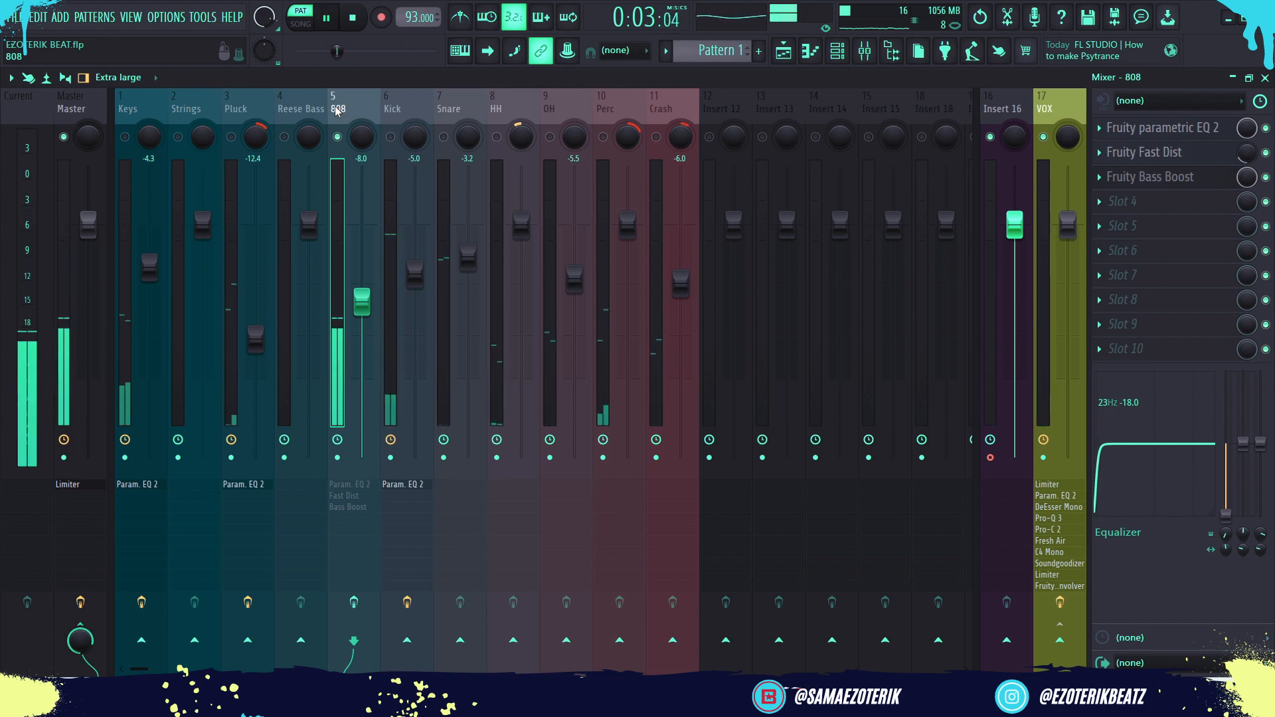
pyautogui.press('space')
pyautogui.click(360, 611)
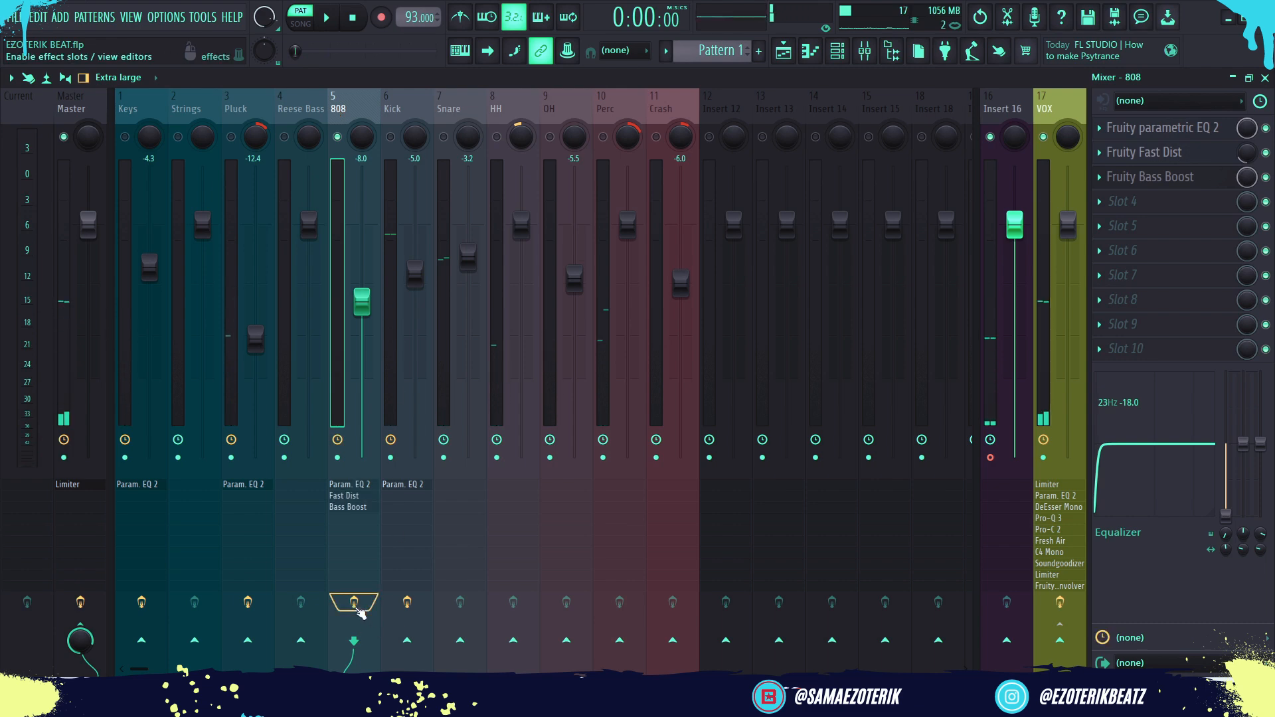
pyautogui.press('space')
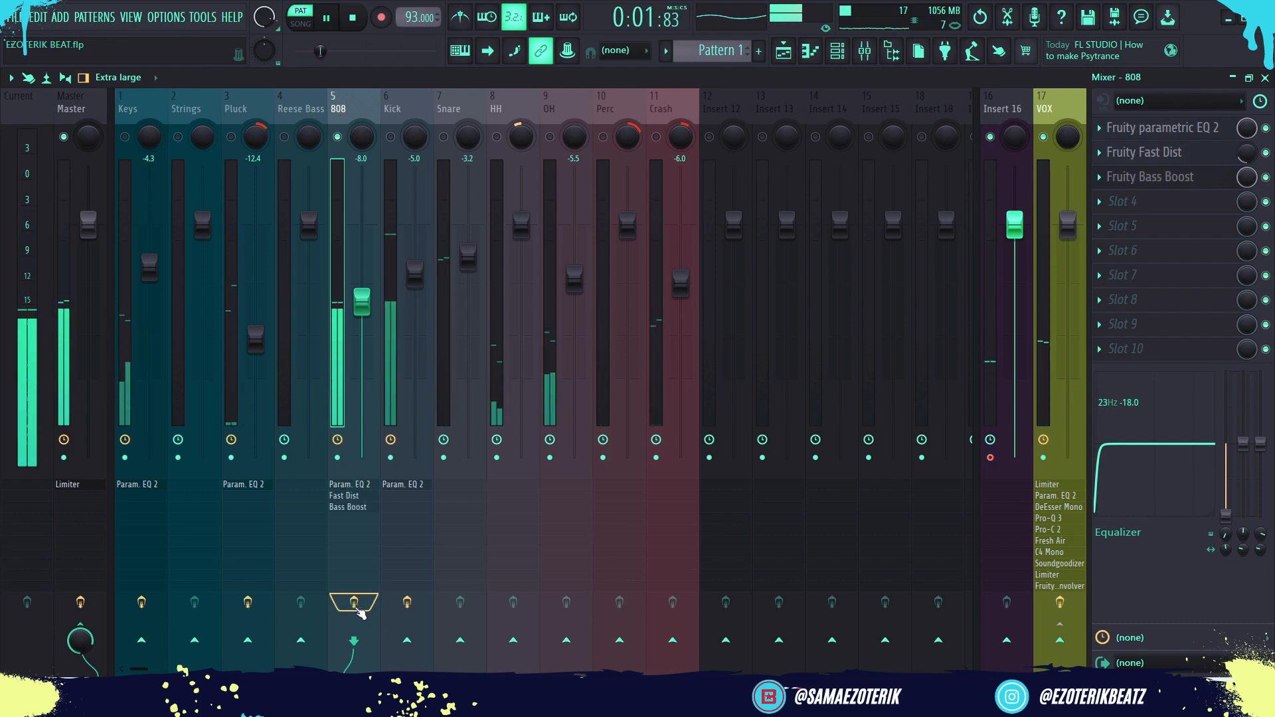
pyautogui.press('space')
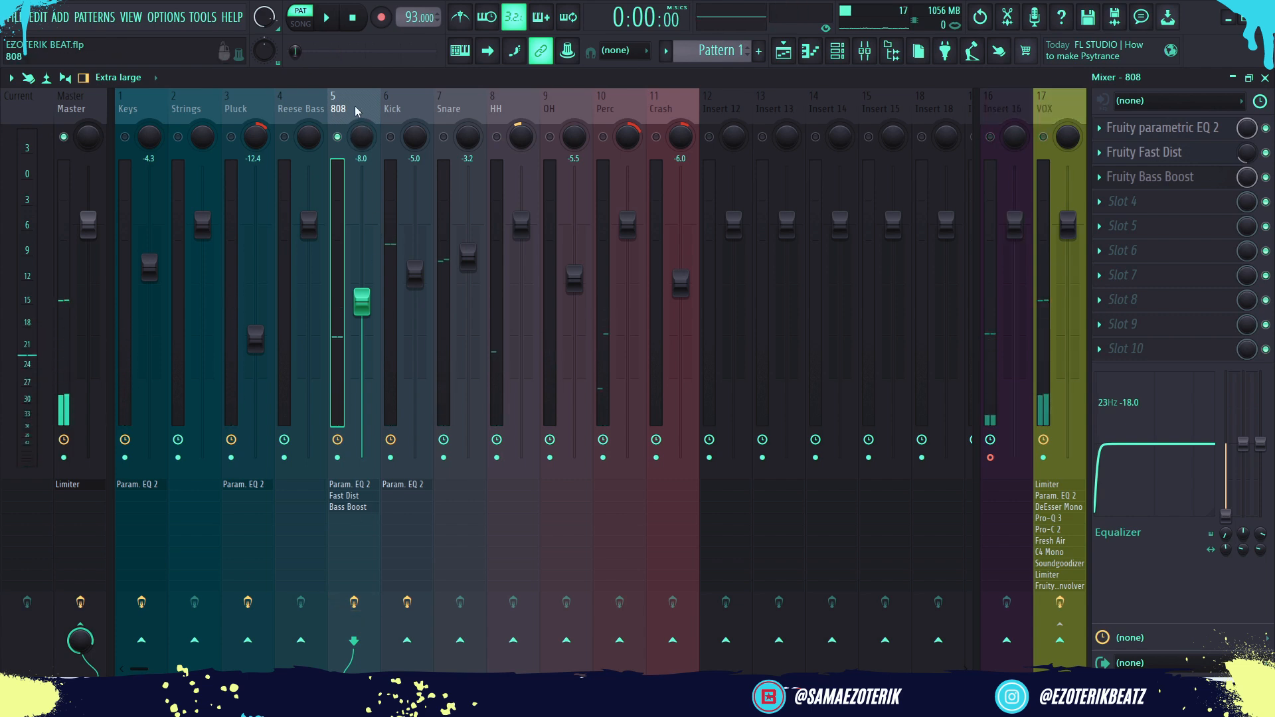
pyautogui.hotkey('alt', 's')
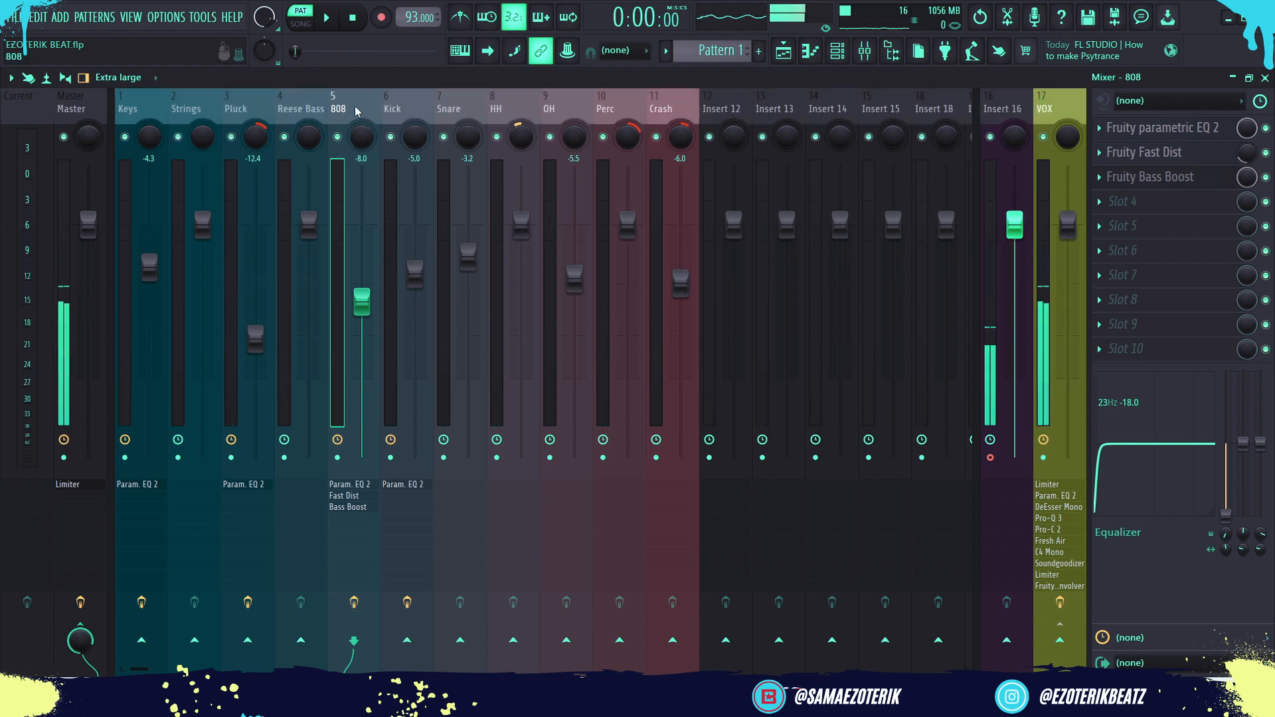
# Play the full beat and check the Snare and OH tracks by selecting them during playback
pyautogui.press('space')
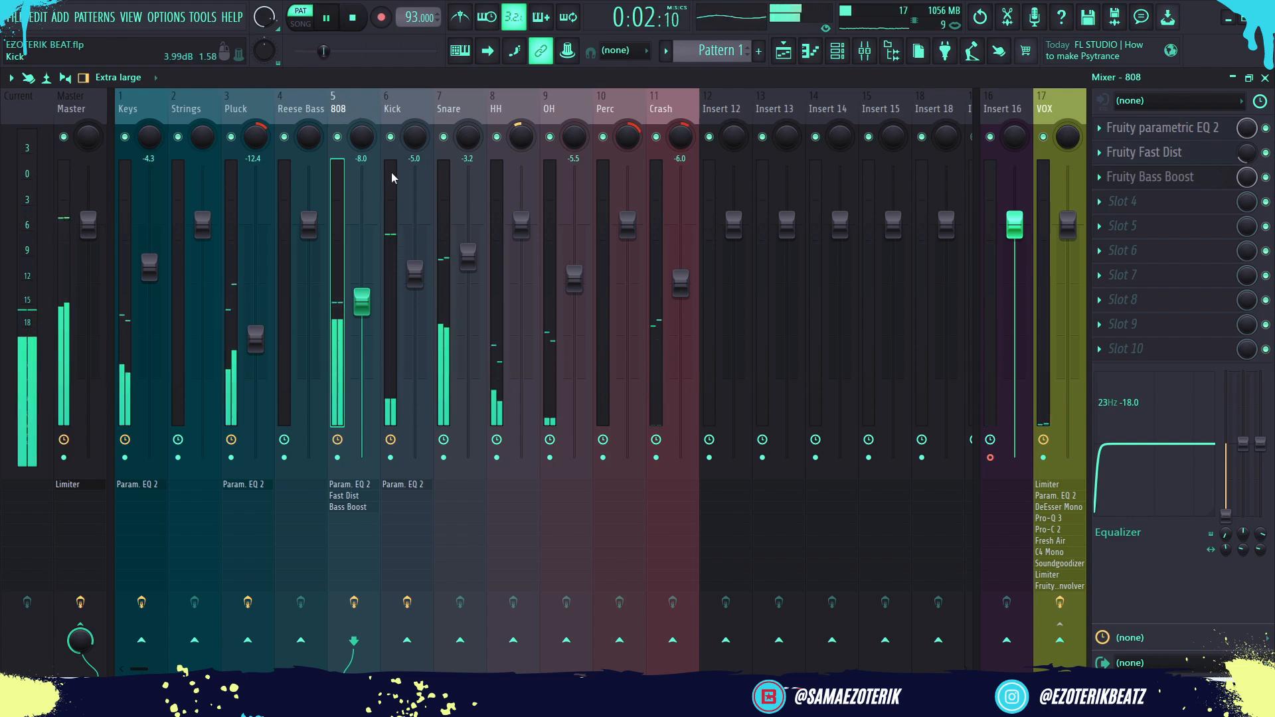
pyautogui.click(459, 112)
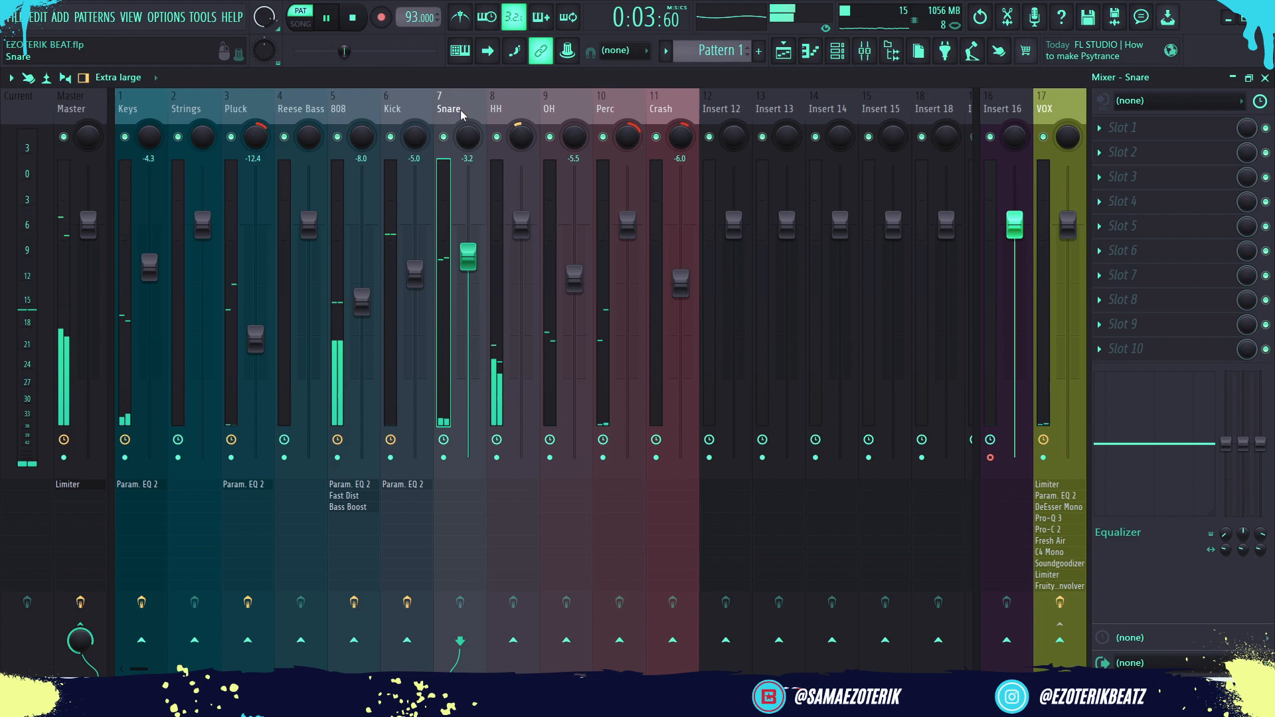
pyautogui.click(579, 109)
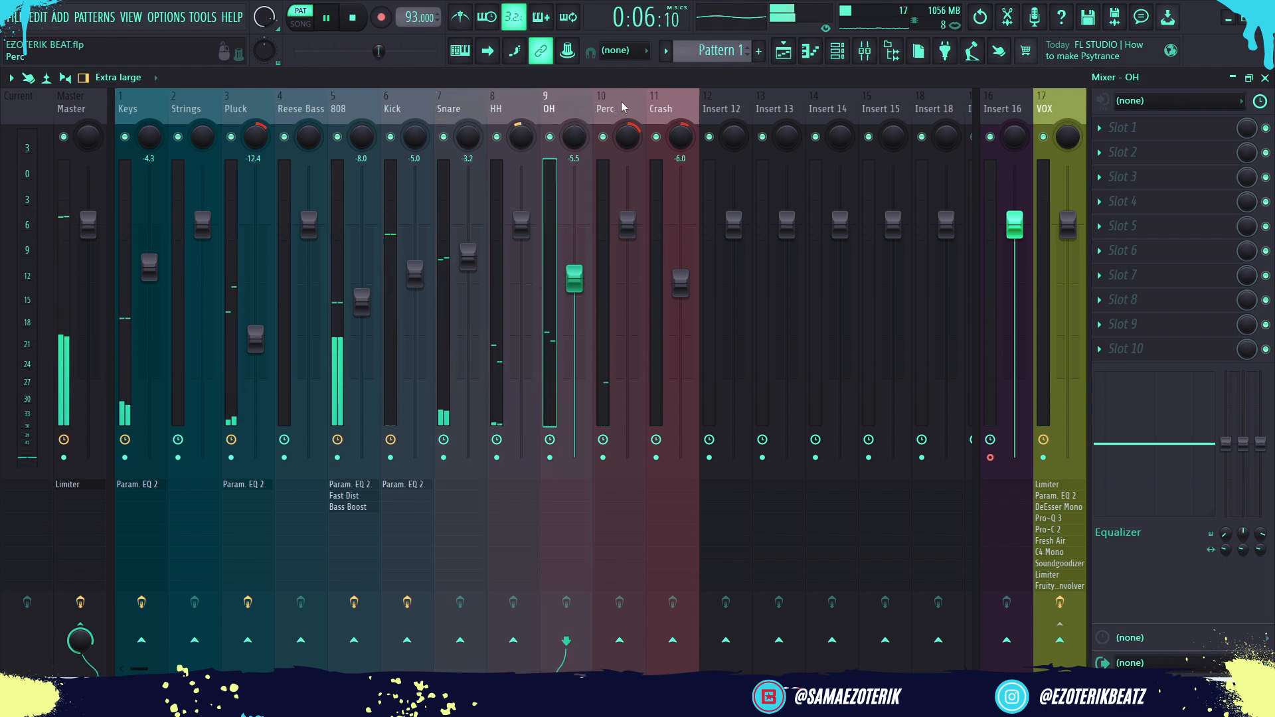
pyautogui.press('space')
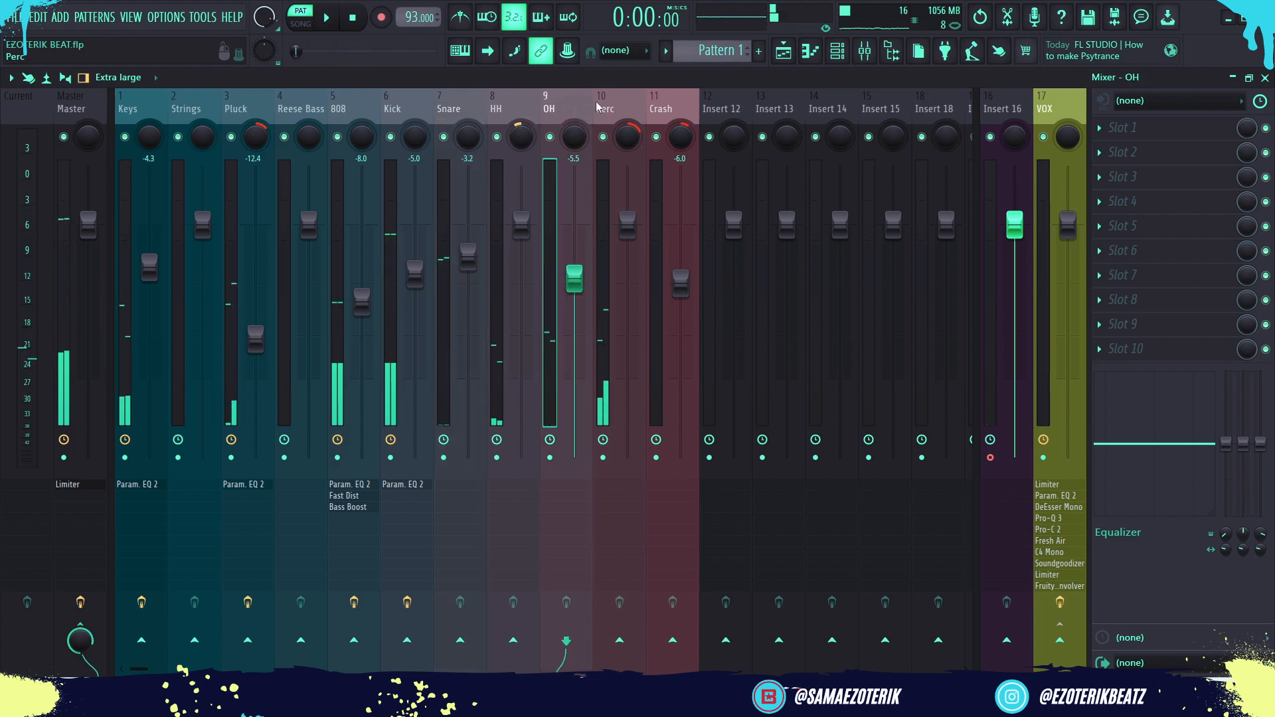
# Load Fruity Parametric EQ 2 into slot 2 of the Perc track and pull band 1 fully down to cut the lows
pyautogui.click(605, 110)
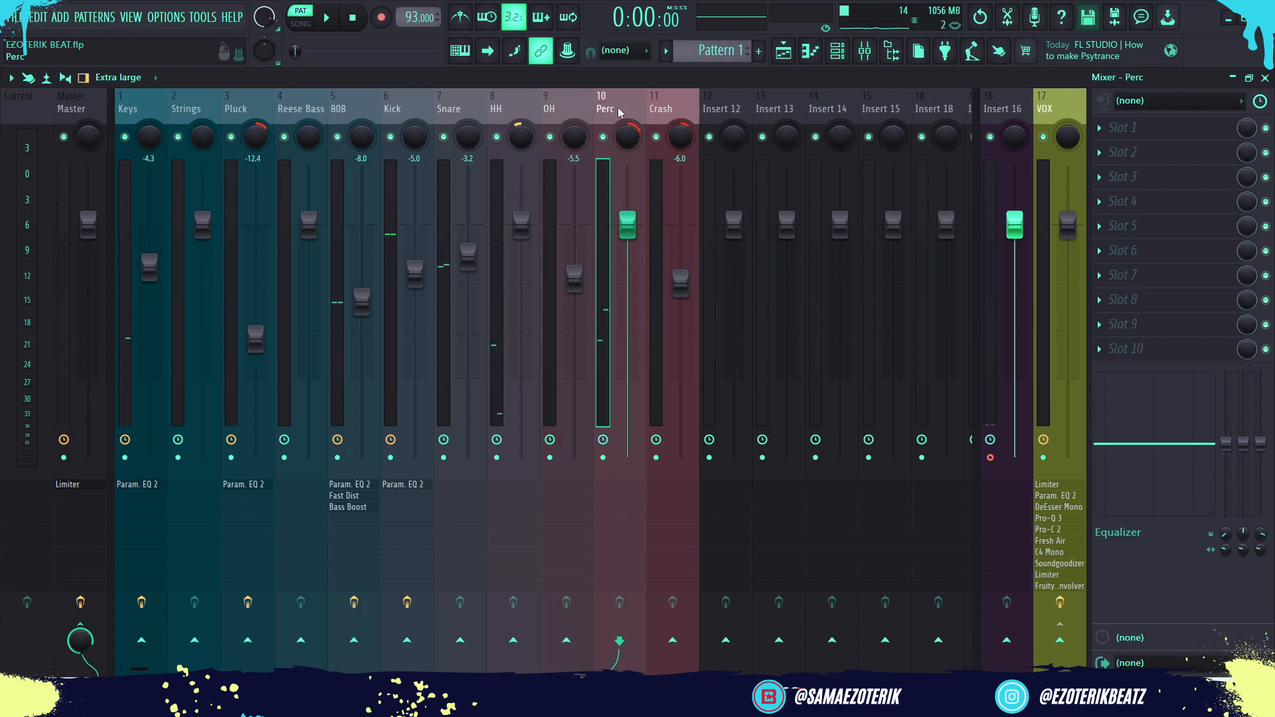
pyautogui.press('space')
pyautogui.click(1140, 153)
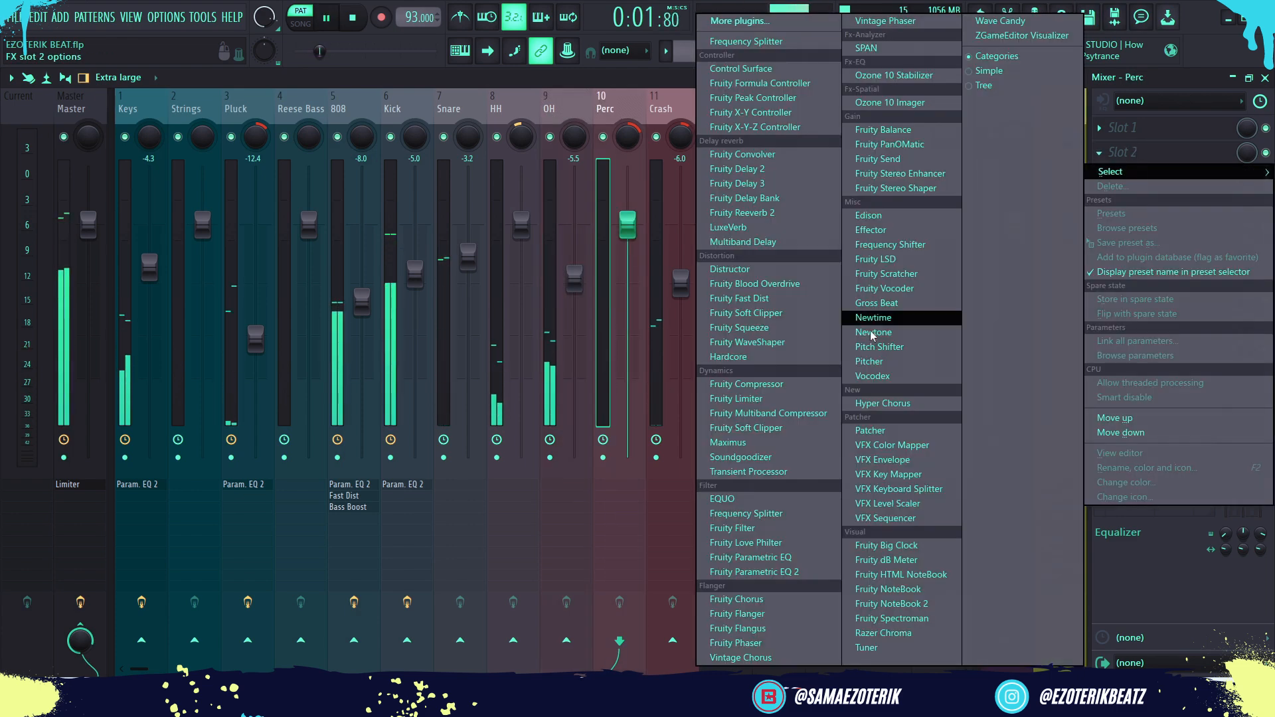
pyautogui.click(734, 578)
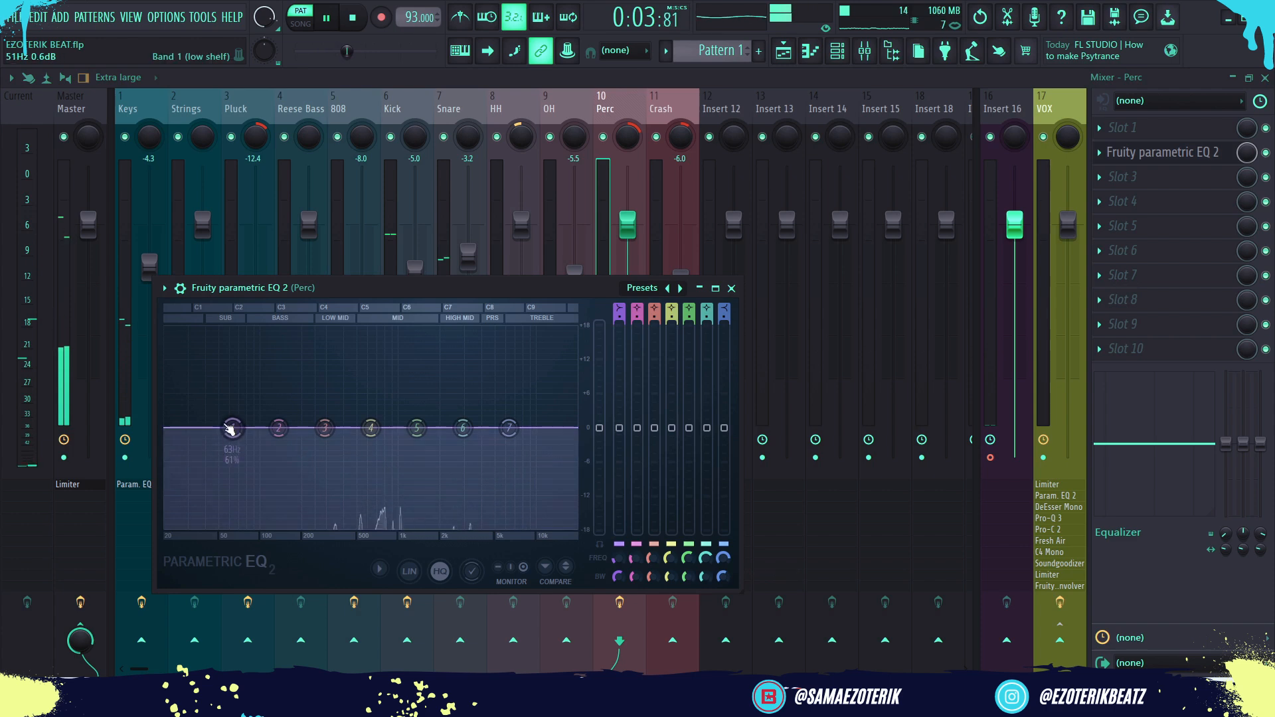
pyautogui.moveTo(232, 428); pyautogui.dragTo(253, 526)
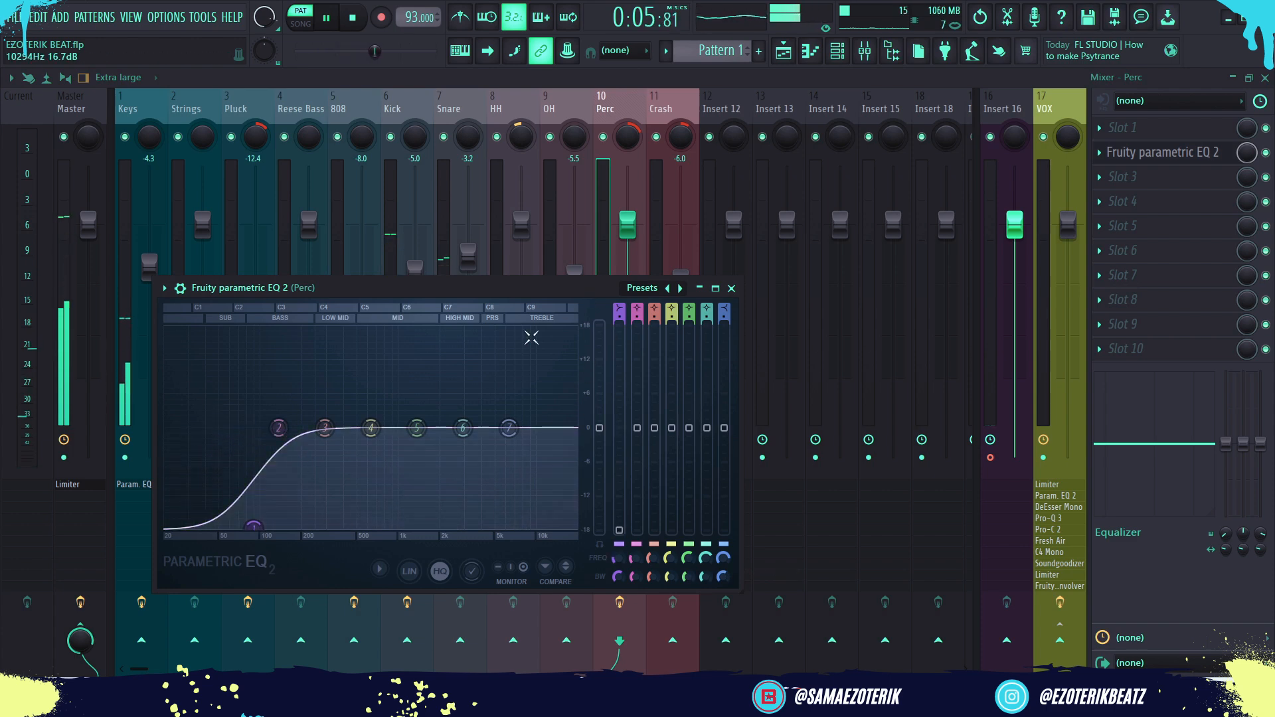
# Audition the equalized Perc track in solo, restore the full mix, and stop playback
pyautogui.click(632, 111)
pyautogui.press('space')
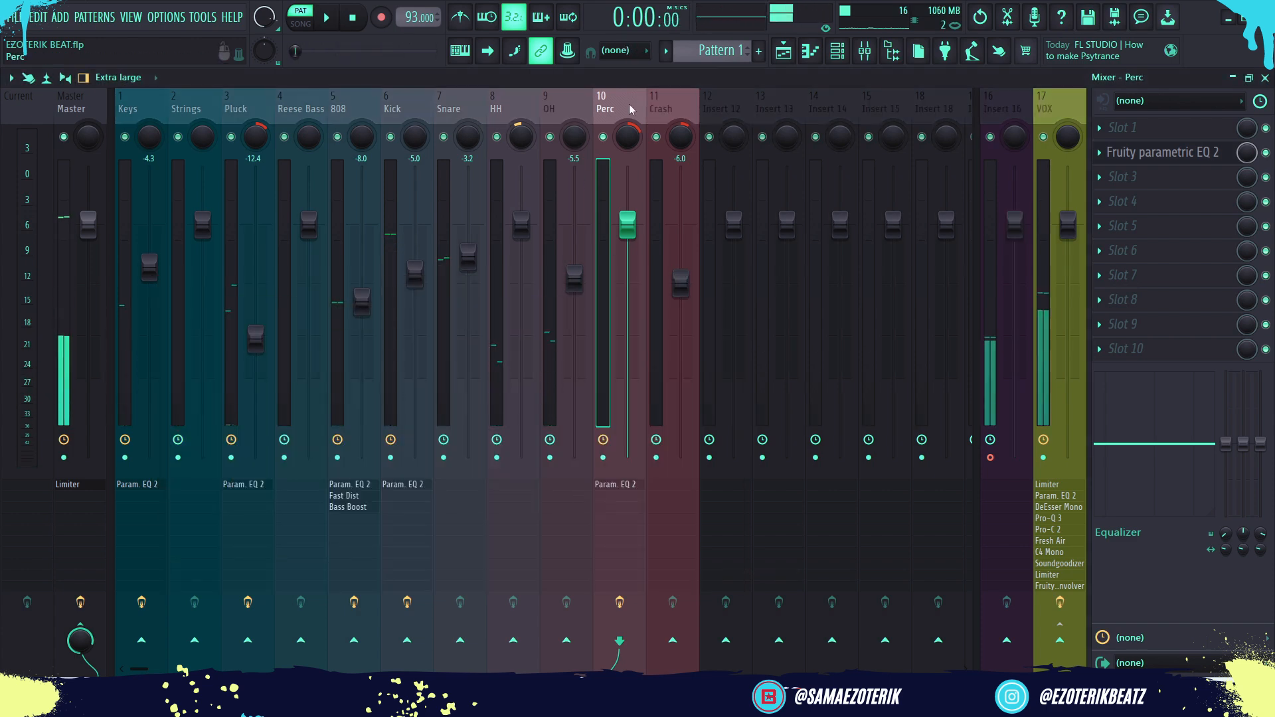
pyautogui.press('s')
pyautogui.press('space')
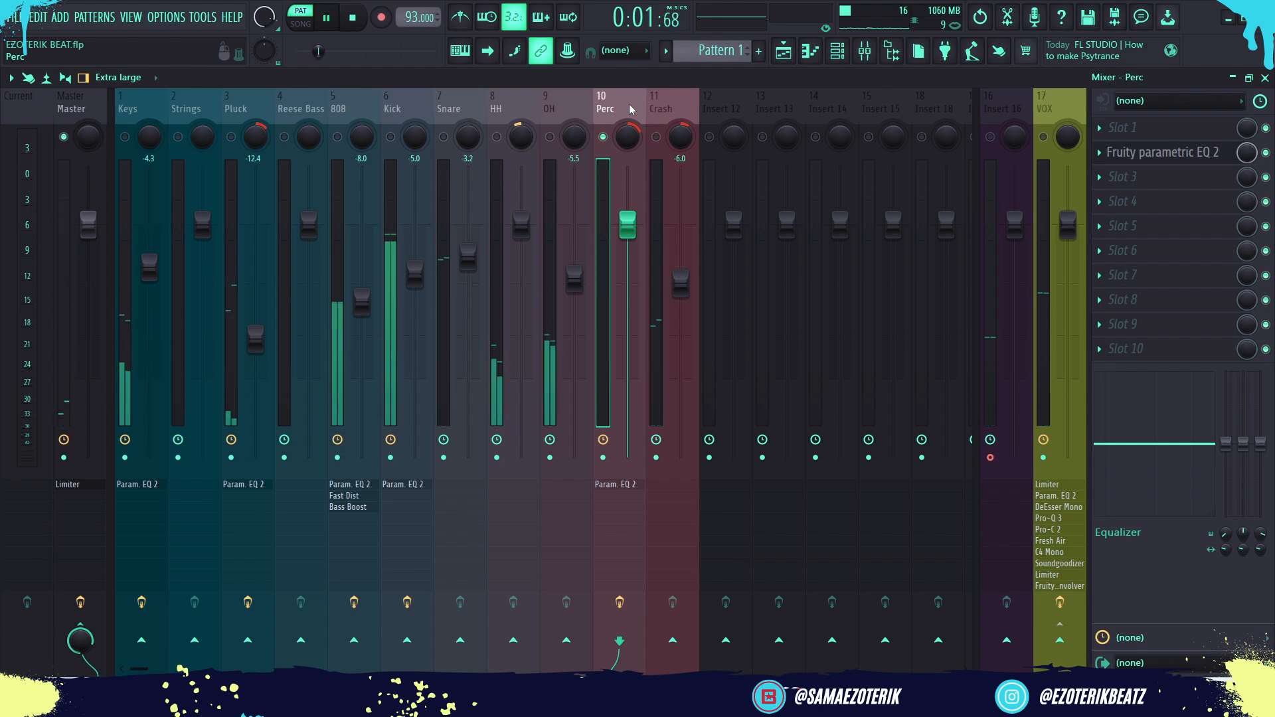
pyautogui.press('s')
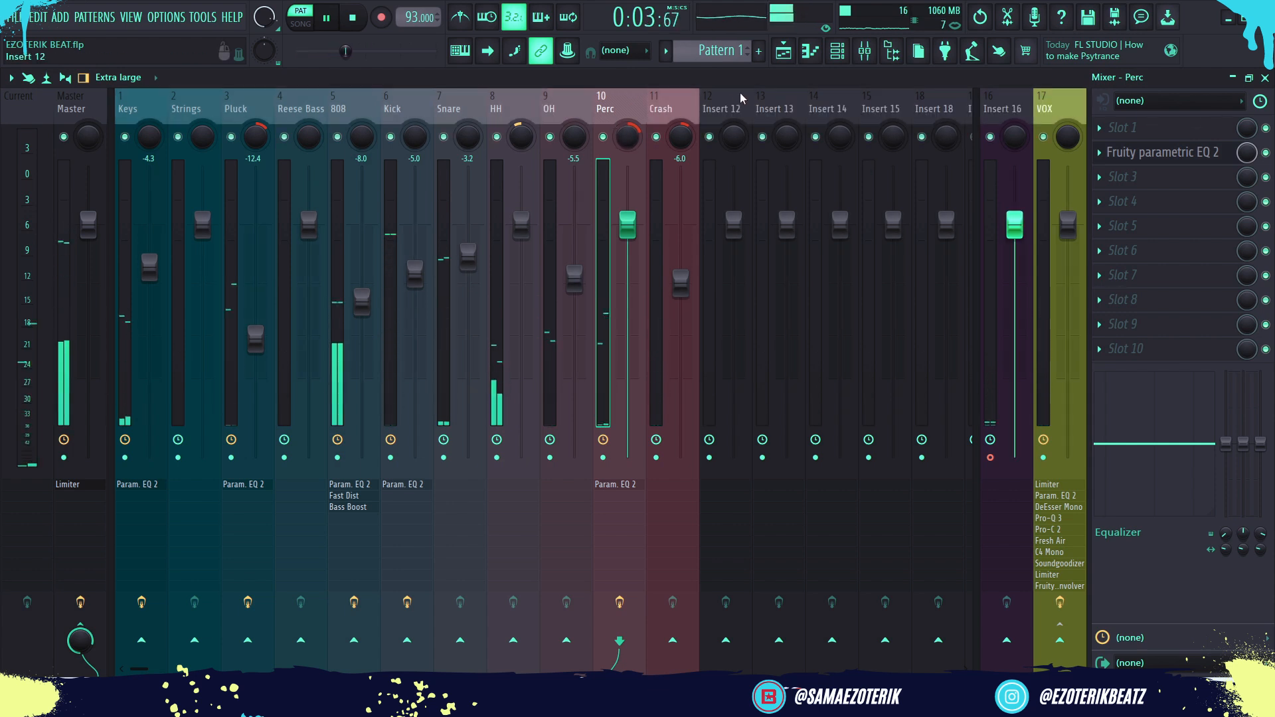
pyautogui.press('space')
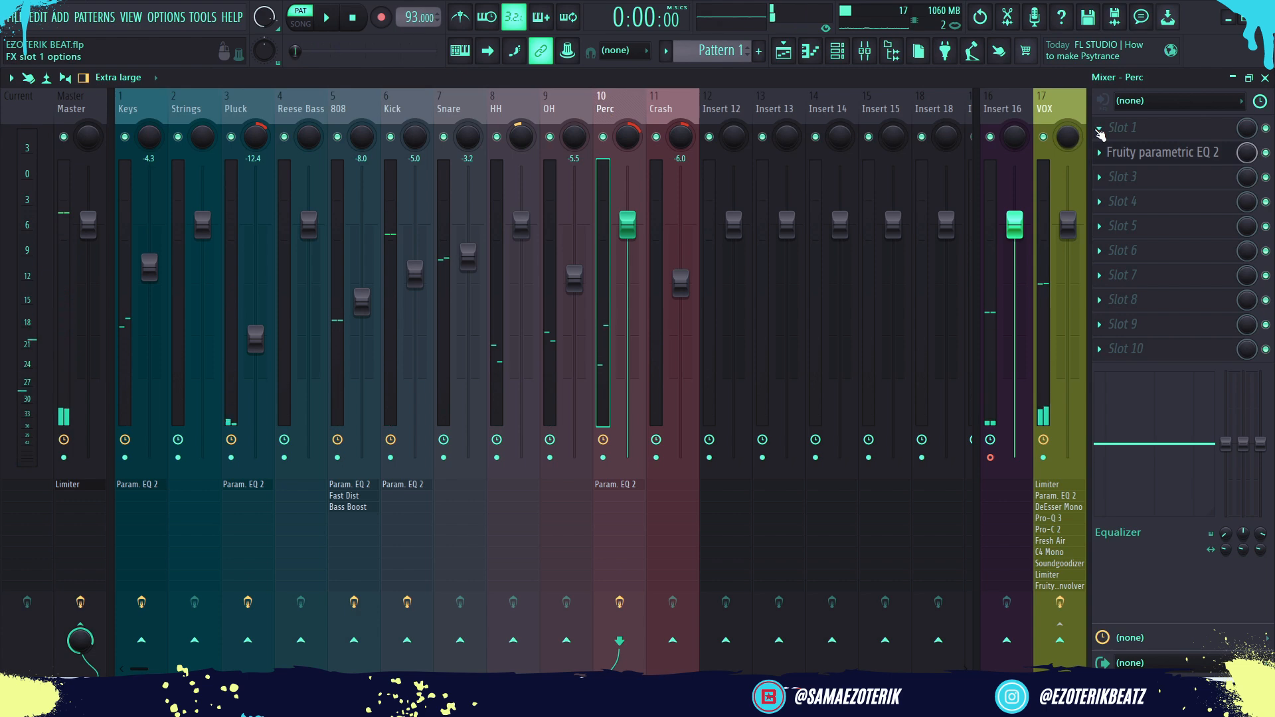
# Load Soundgoodizer into slot 4 of the Perc track, switch it to mode D with a lower amount, and audition it
pyautogui.click(1121, 212)
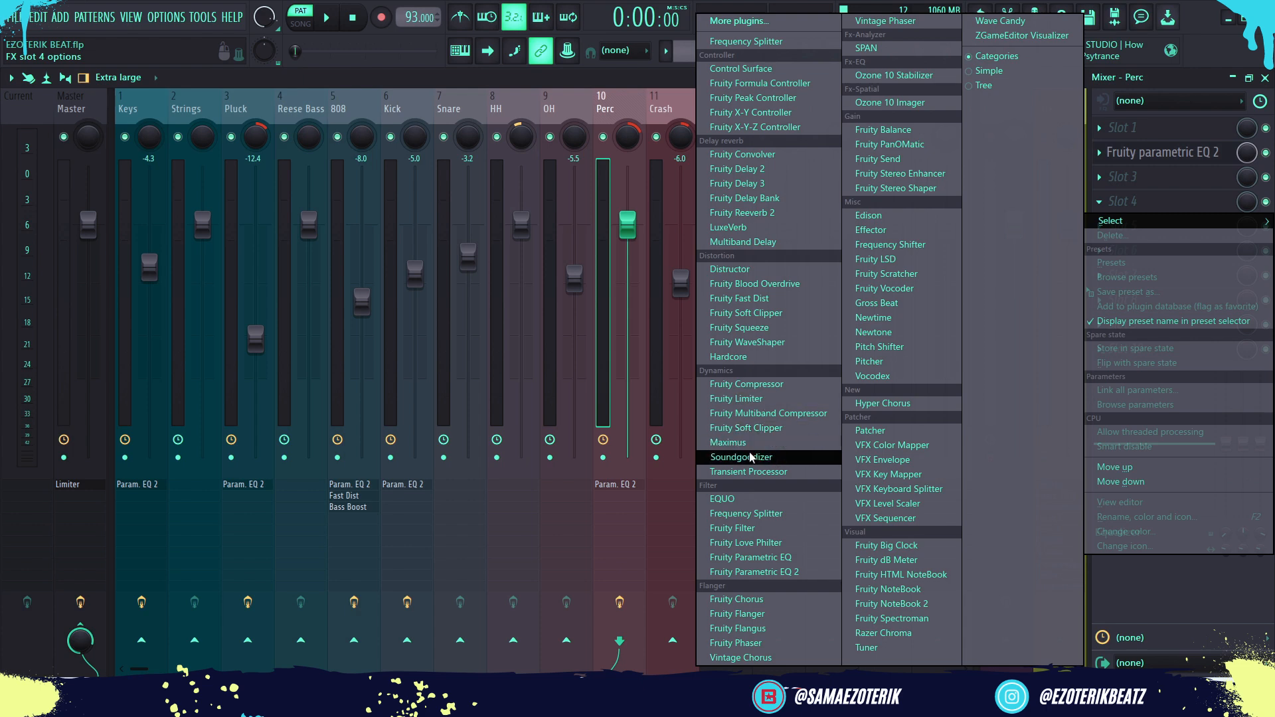
pyautogui.click(730, 457)
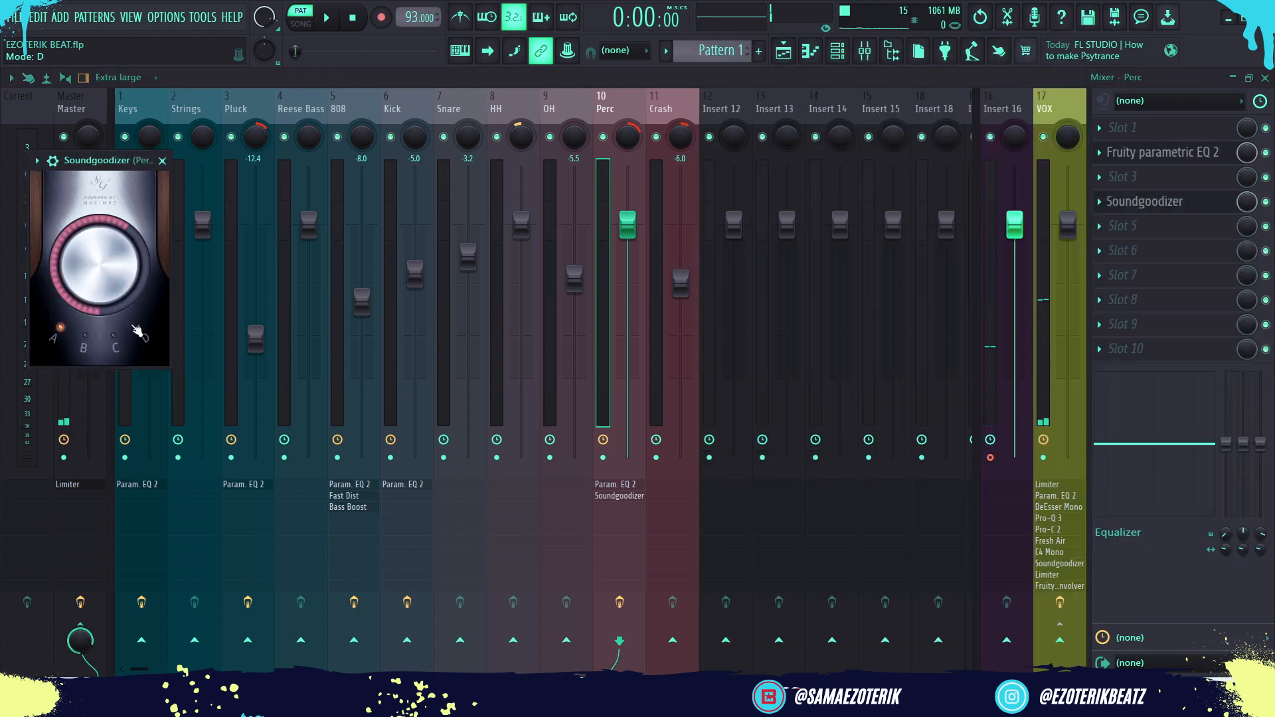
pyautogui.press('space')
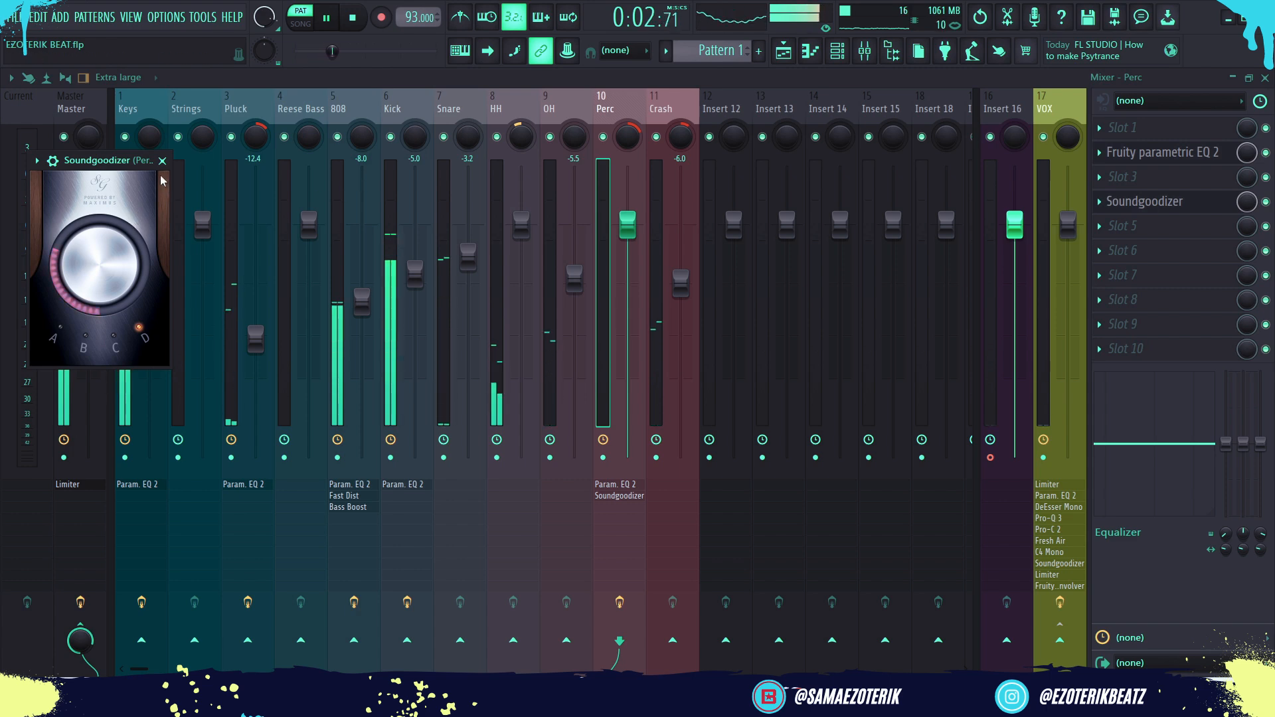
pyautogui.press('space')
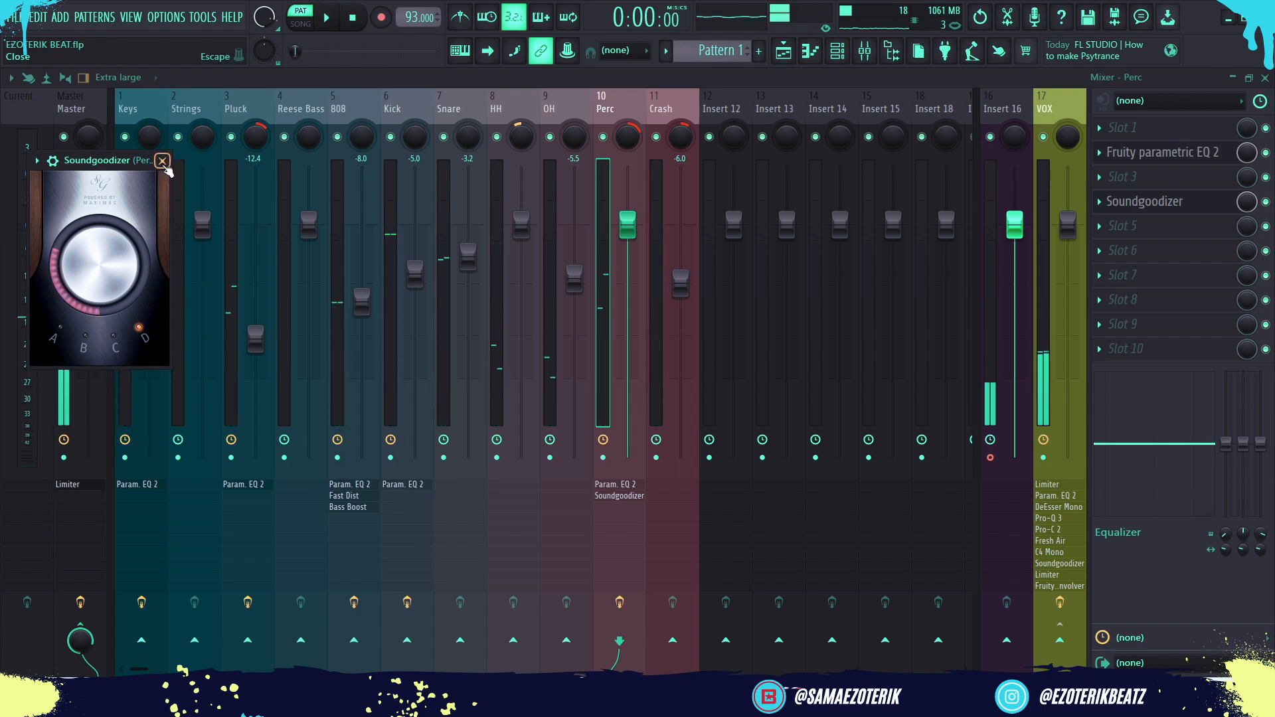
pyautogui.click(162, 161)
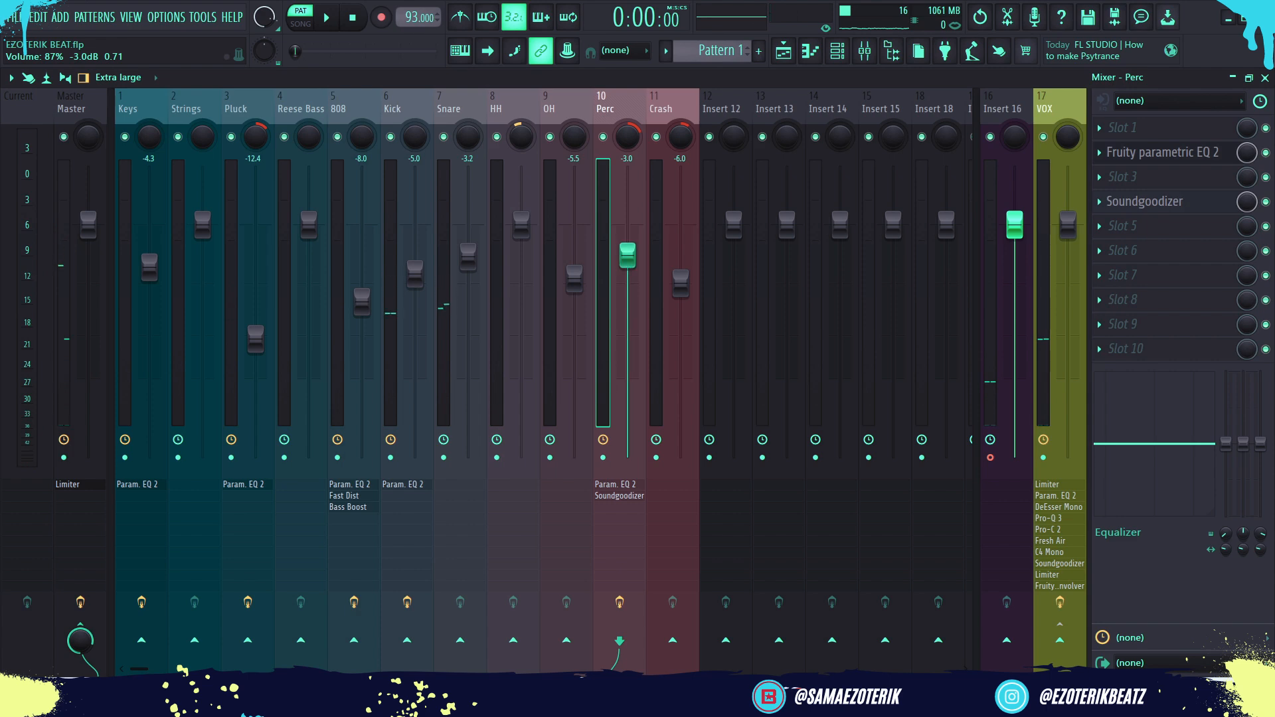
# Lower the Perc track's volume to -3.0 dB and check it in the full beat, selecting the Crash track during playback
pyautogui.press('space')
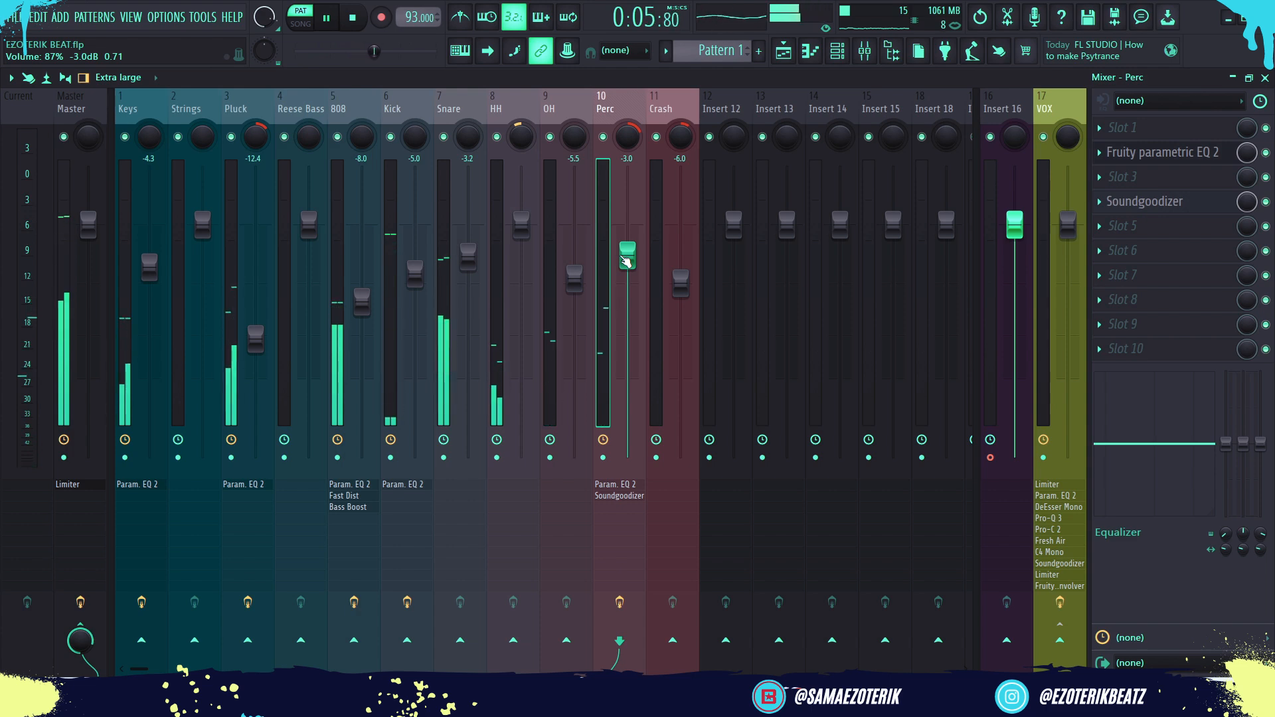
pyautogui.click(662, 108)
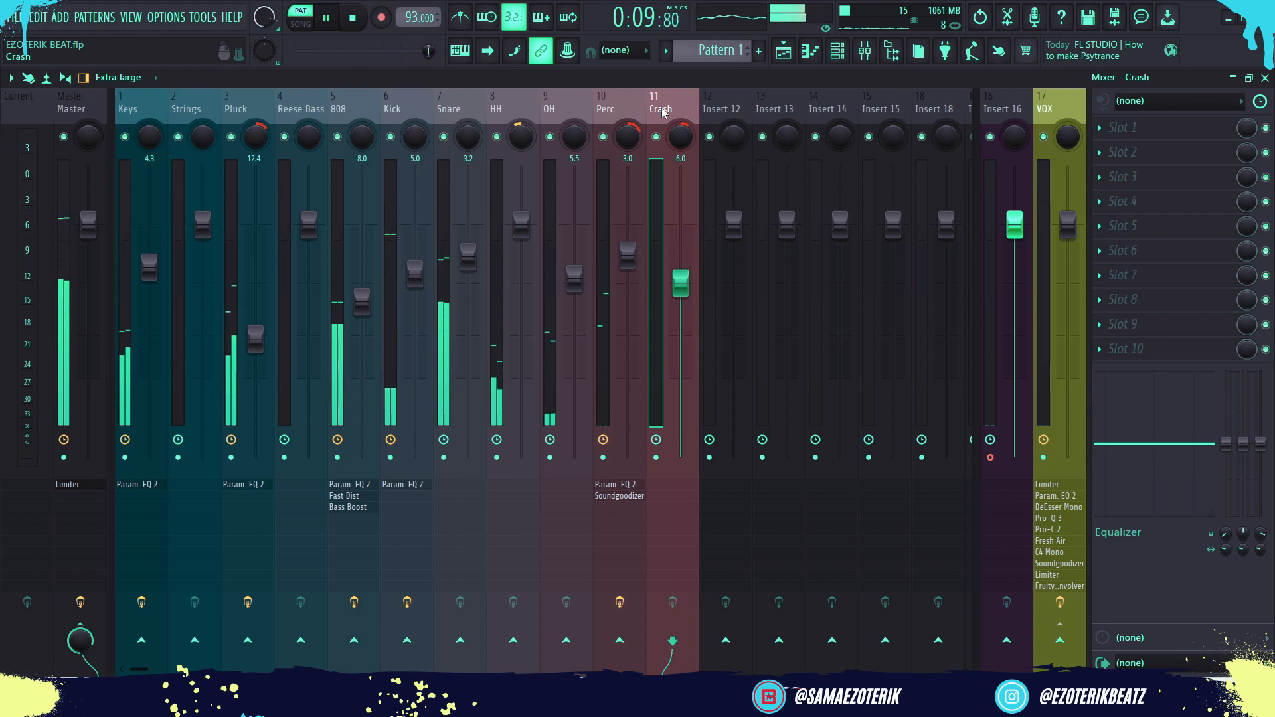
pyautogui.press('space')
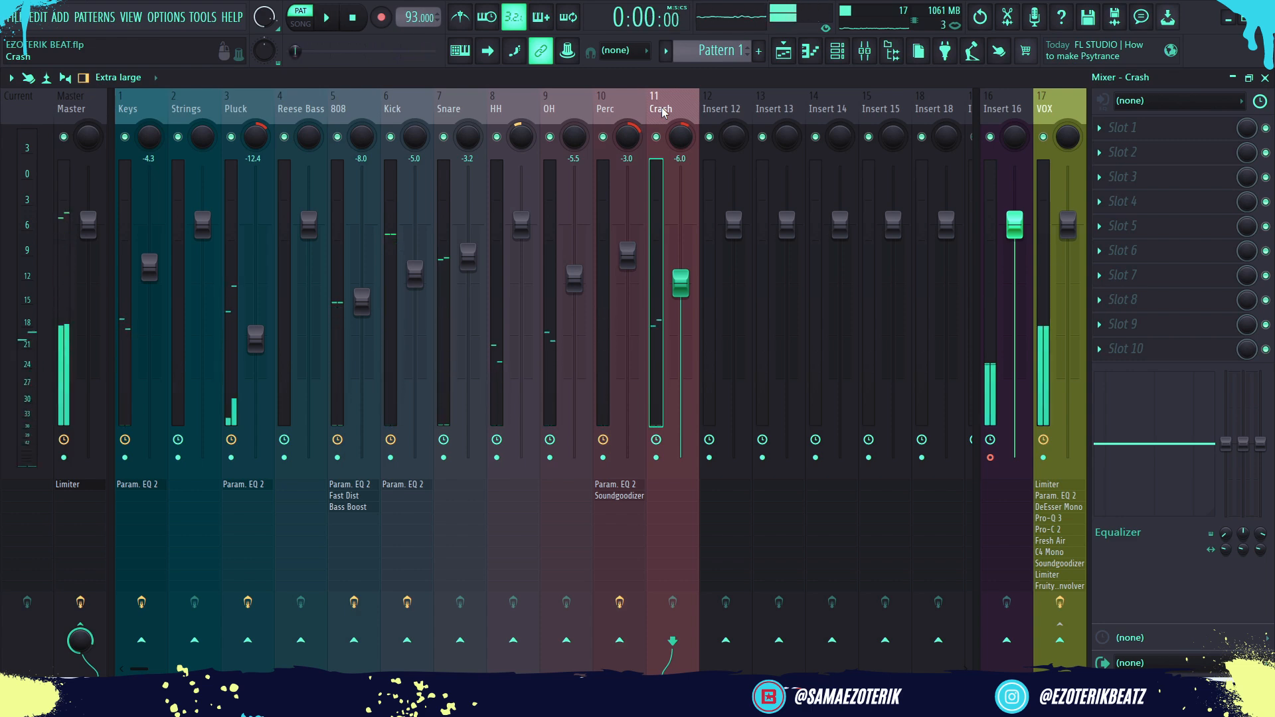
# Move between the Perc and Crash tracks and step back through the mixer to select the Keys track
pyautogui.click(614, 109)
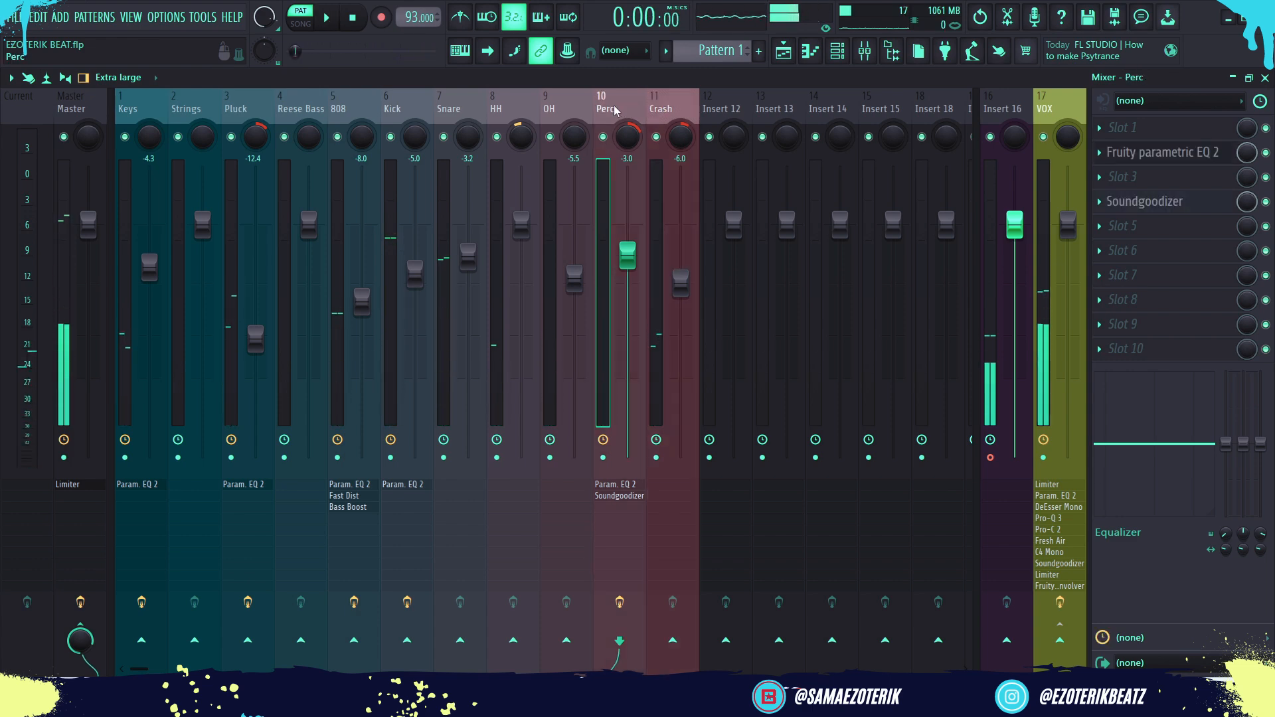
pyautogui.click(668, 111)
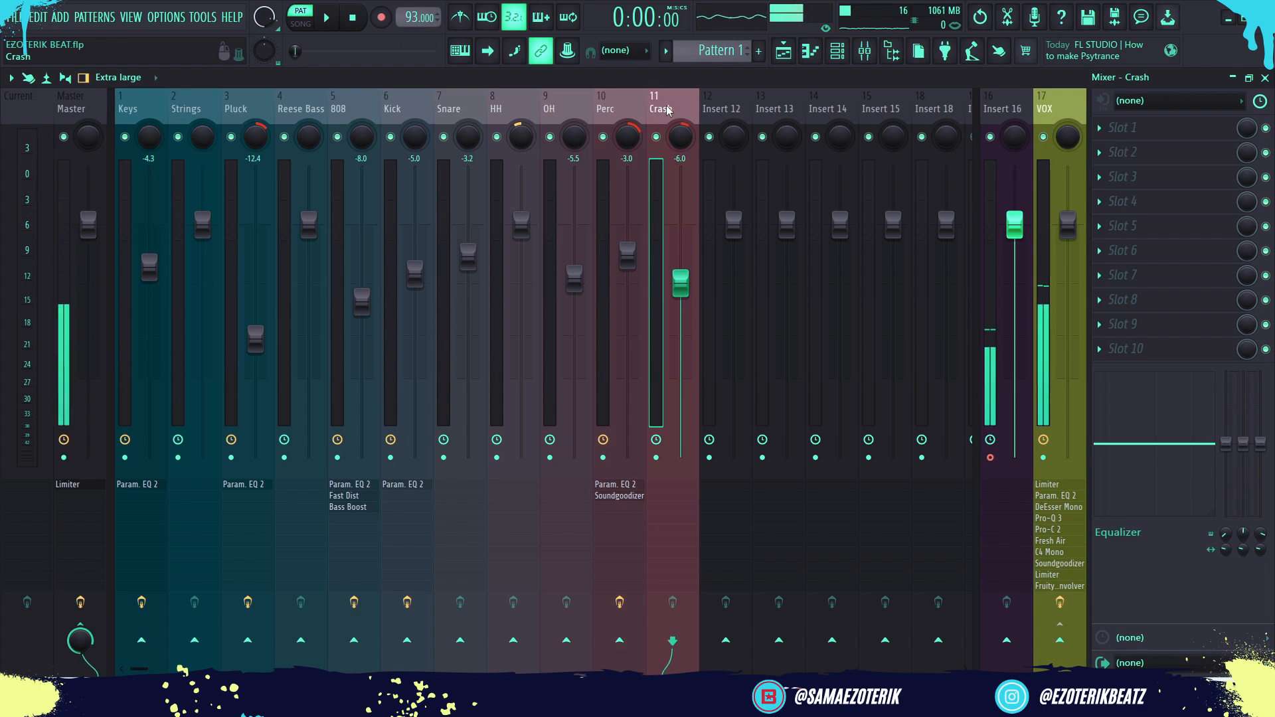
pyautogui.click(617, 109)
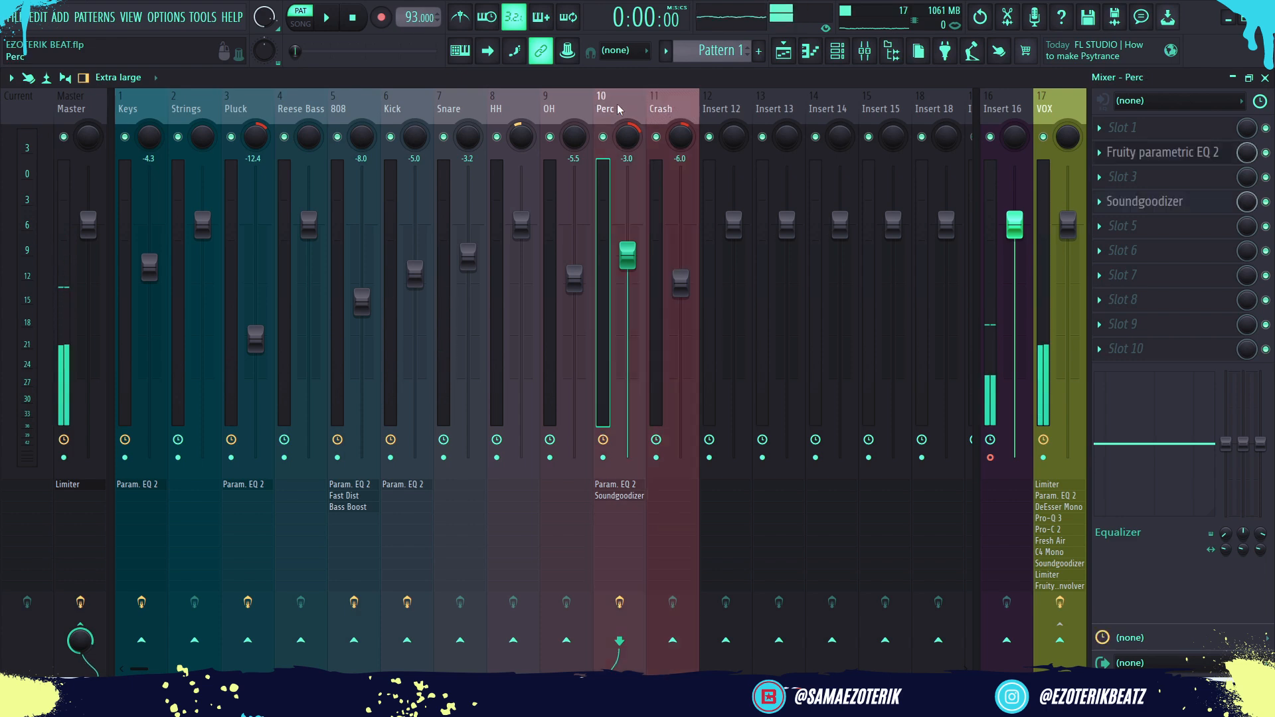
pyautogui.press('Left')
pyautogui.press('Left')
pyautogui.press('Left')
pyautogui.press('Left')
pyautogui.press('Left')
pyautogui.press('Left')
pyautogui.press('Left')
pyautogui.press('Left')
pyautogui.press('Left')
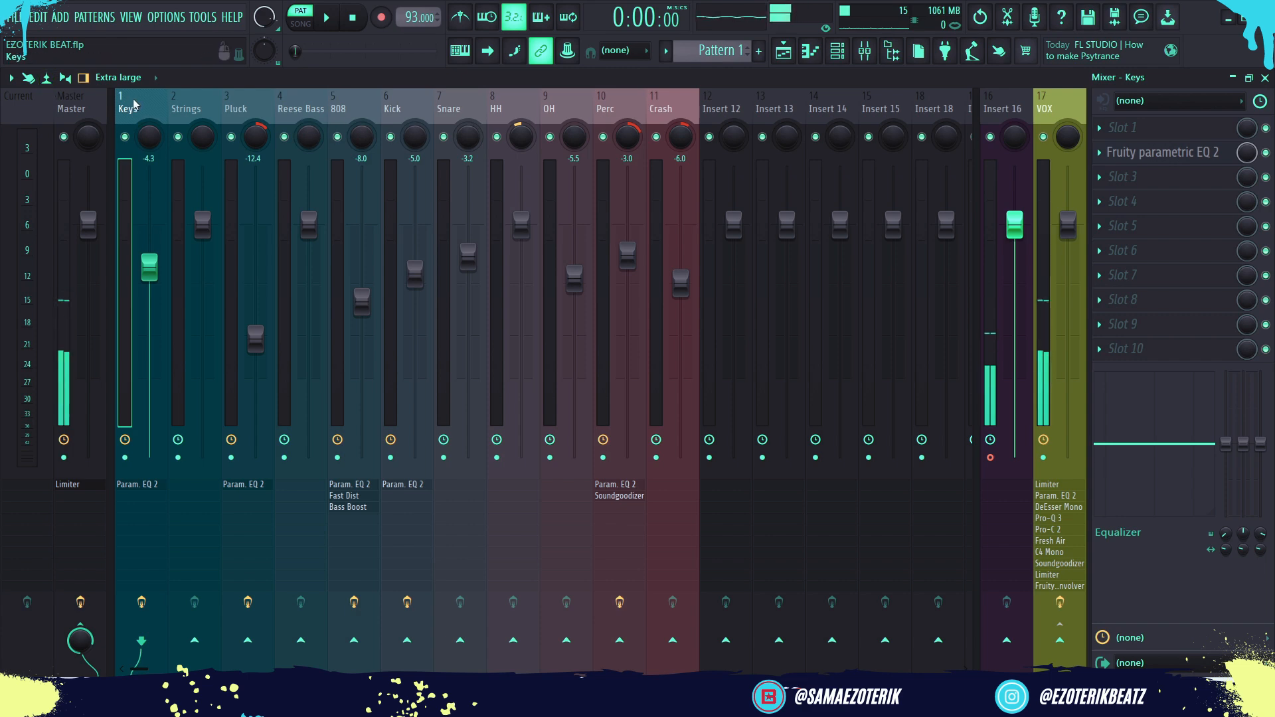
# Listen to the full beat, solo the Keys track, and audition it on its own
pyautogui.press('space')
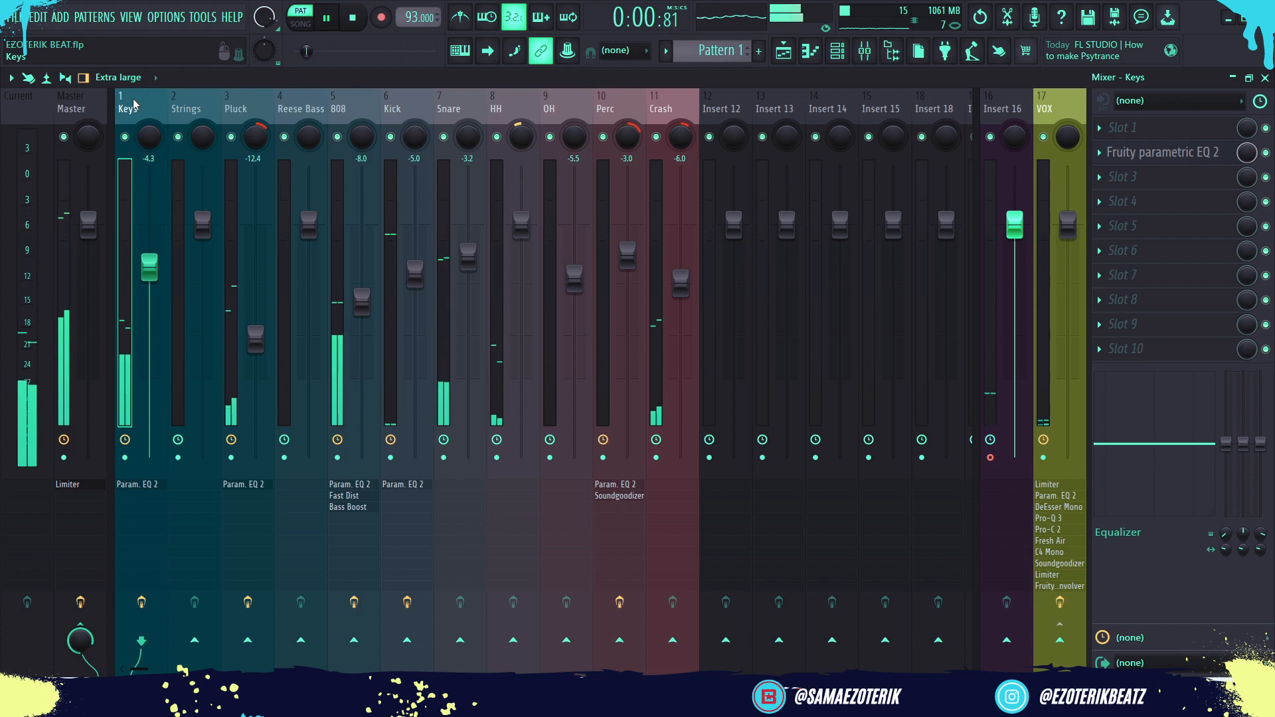
pyautogui.press('space')
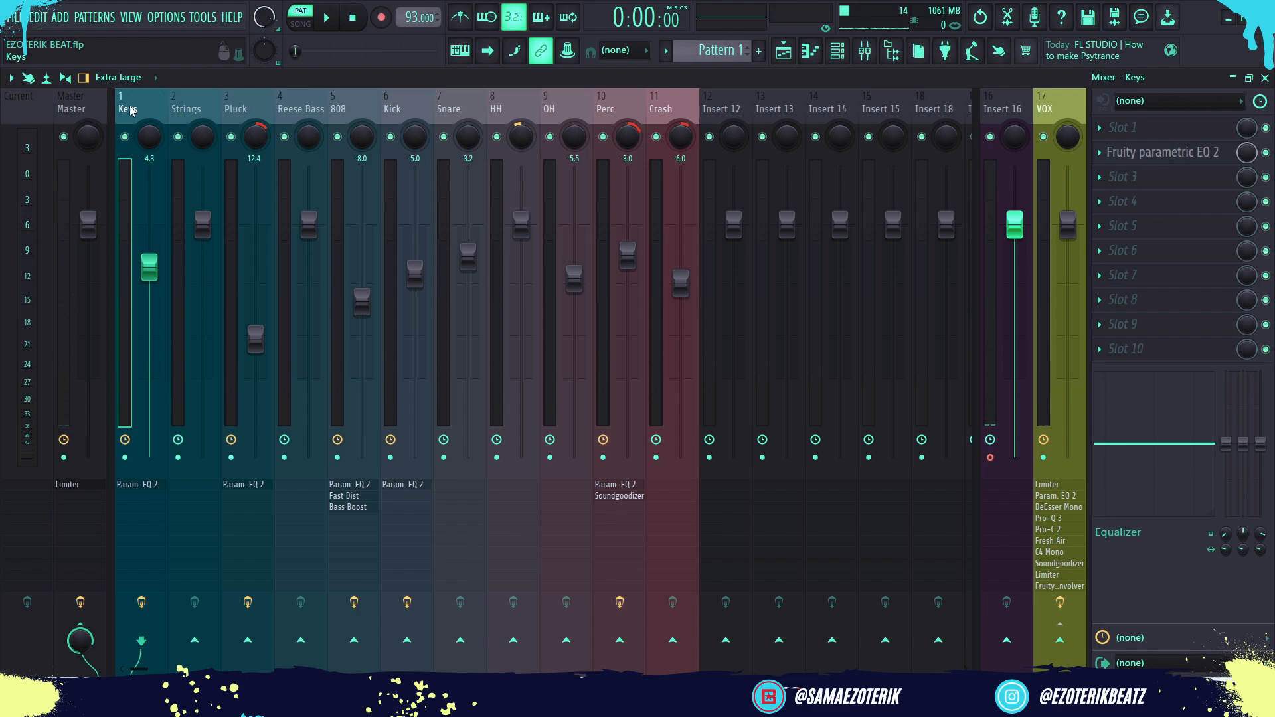
pyautogui.press('s')
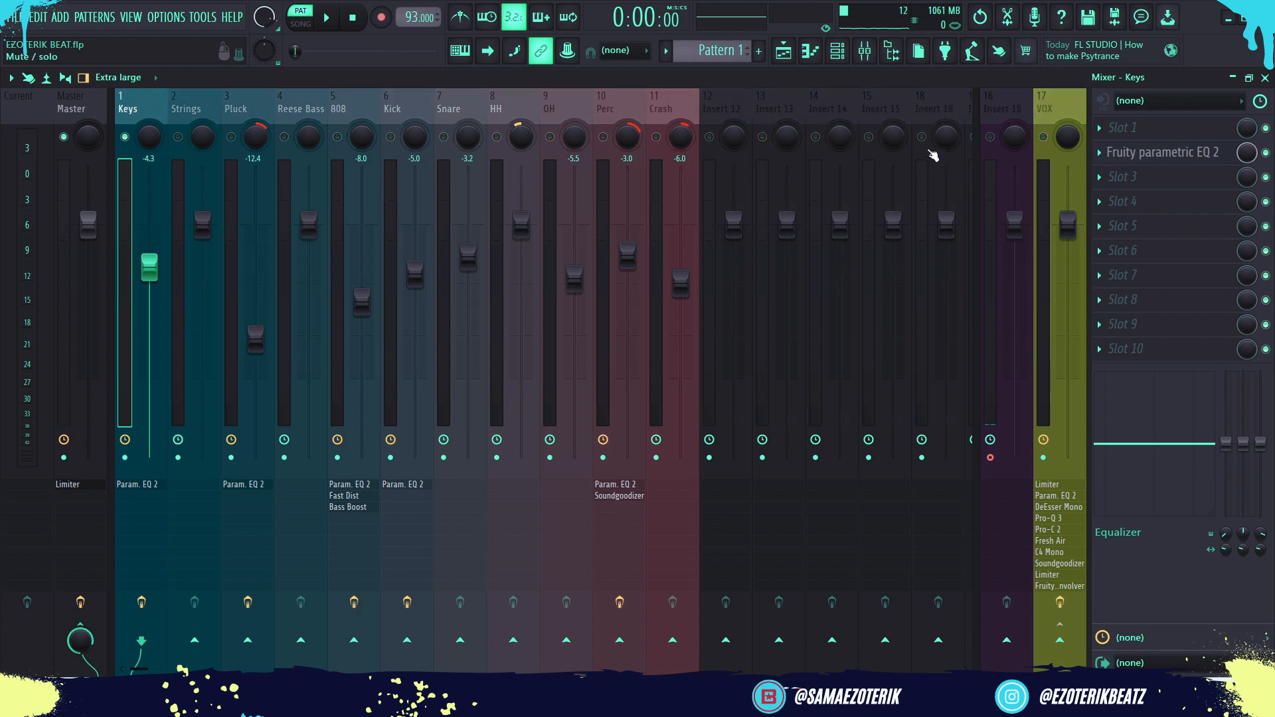
pyautogui.press('space')
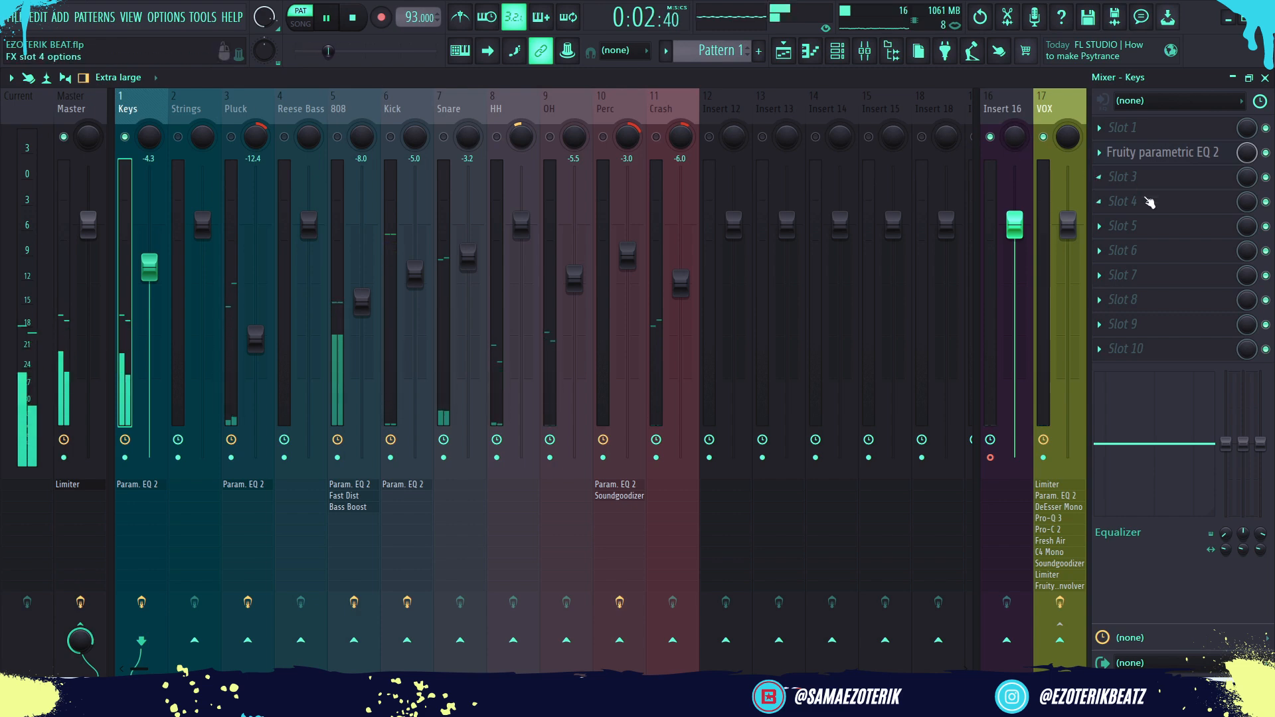
pyautogui.press('space')
# Load Fruity Chorus into slot 4 of the Keys track and apply the Fat Clean preset
pyautogui.click(1122, 203)
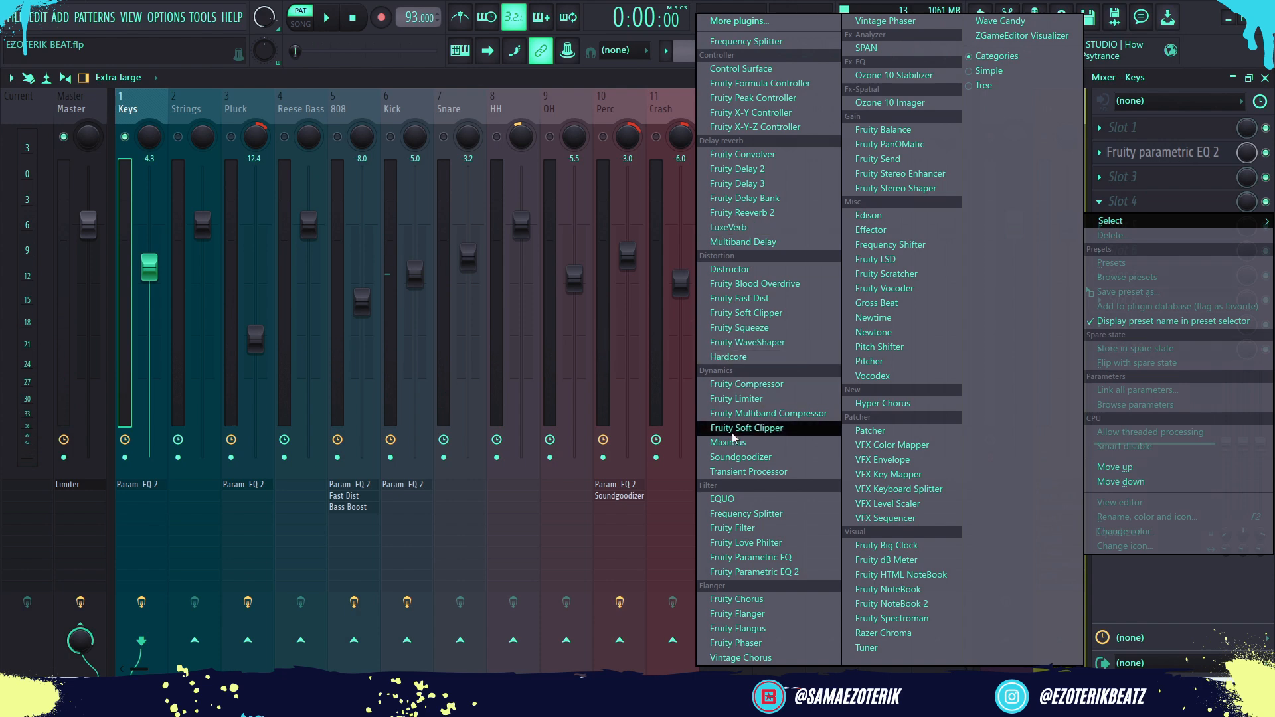
pyautogui.click(748, 602)
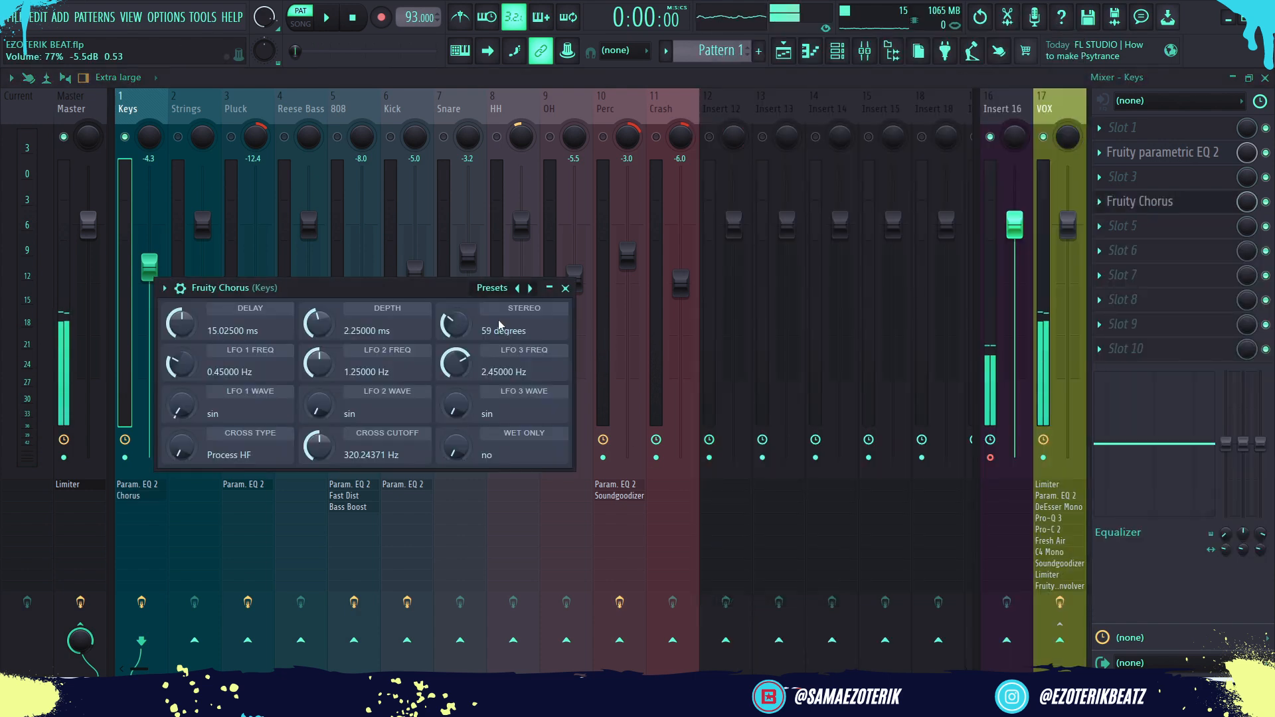
pyautogui.click(486, 289)
pyautogui.click(516, 337)
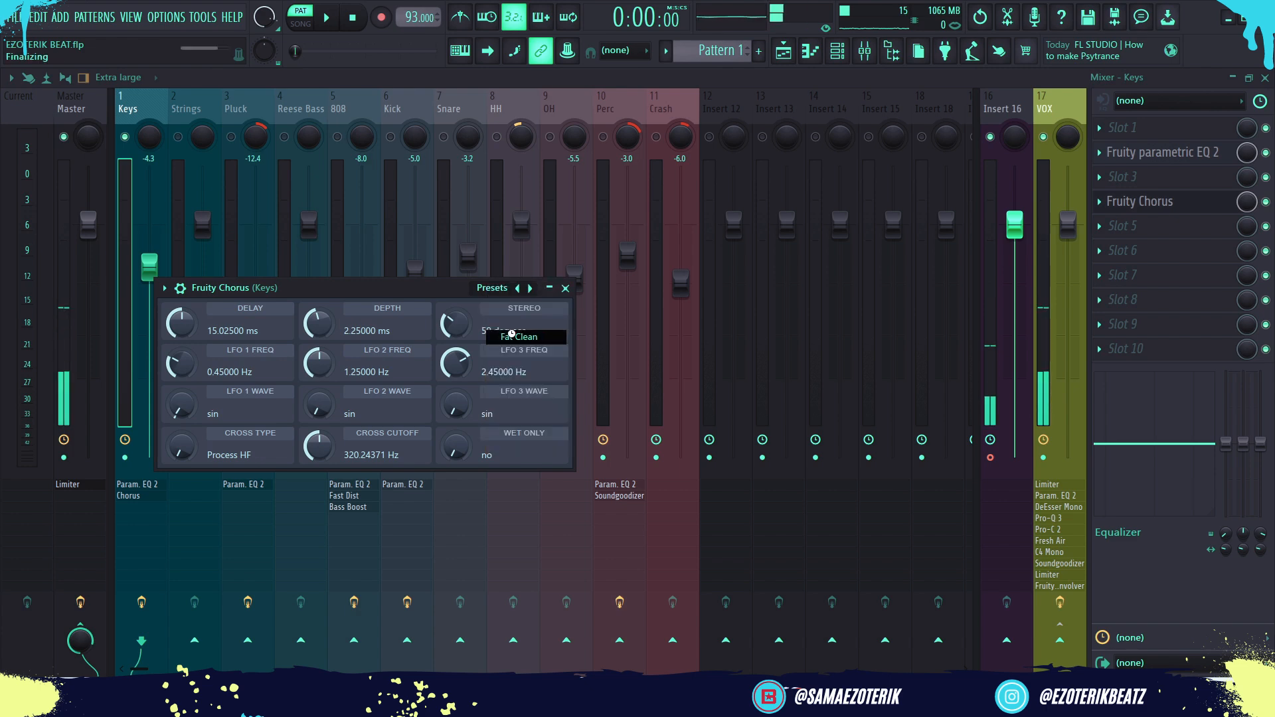
pyautogui.click(565, 288)
# Compare the soloed Keys track with Fruity Chorus enabled and disabled, leaving the chorus on
pyautogui.press('space')
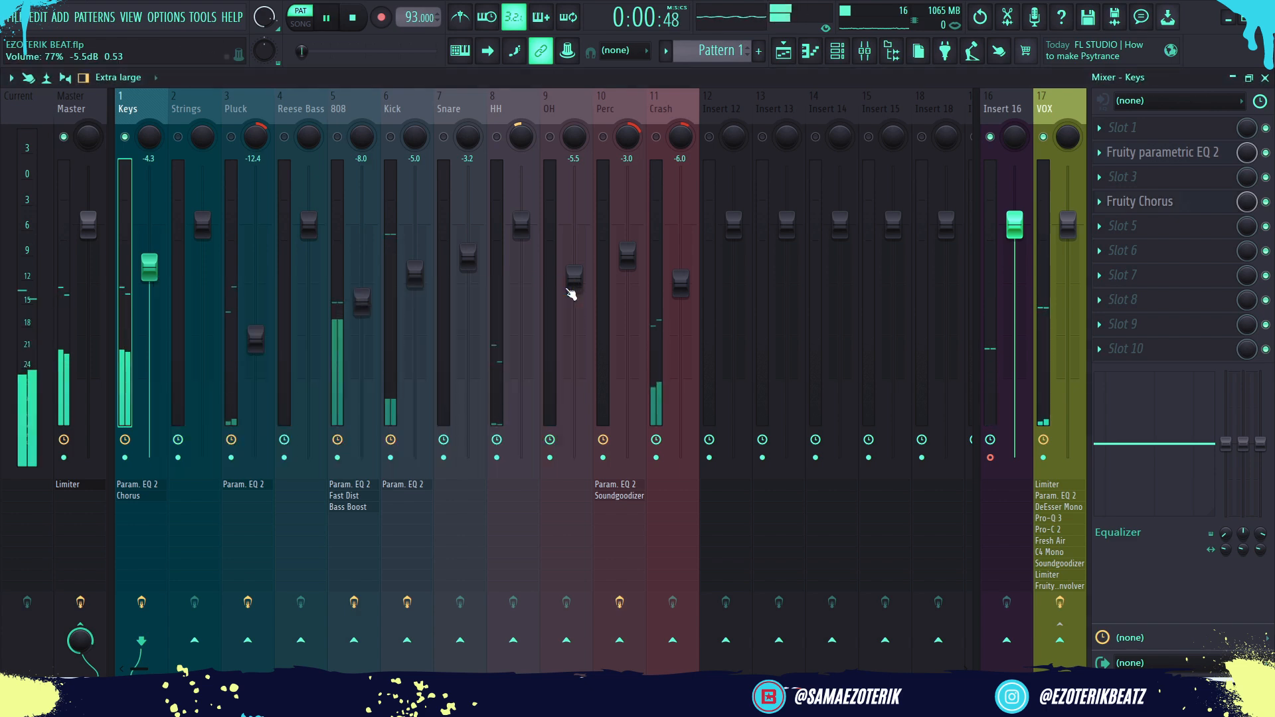
pyautogui.press('space')
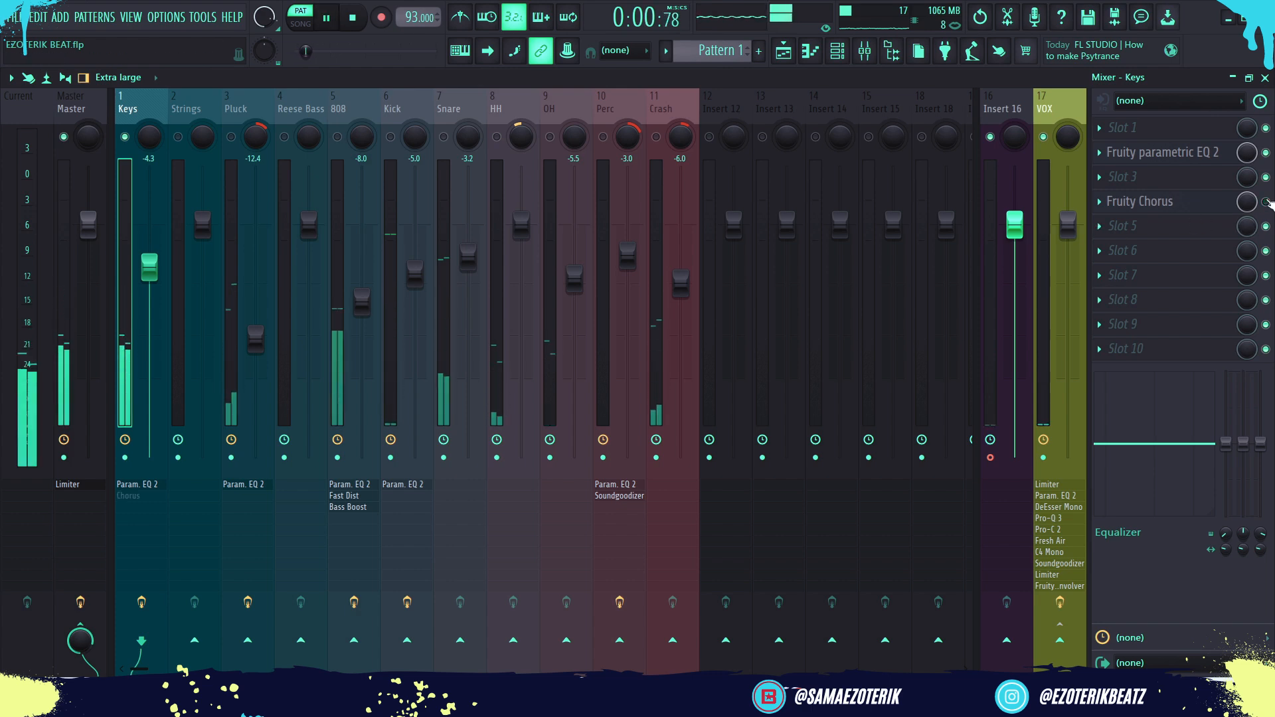
pyautogui.press('space')
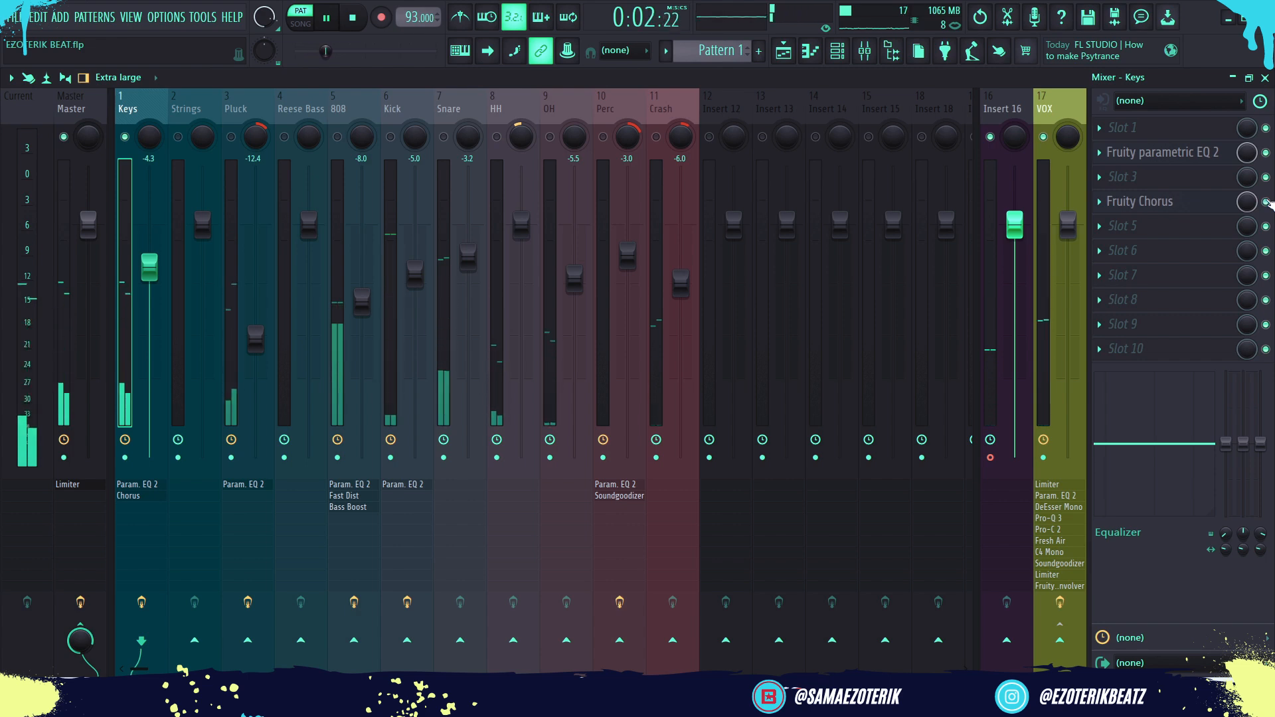
pyautogui.press('space')
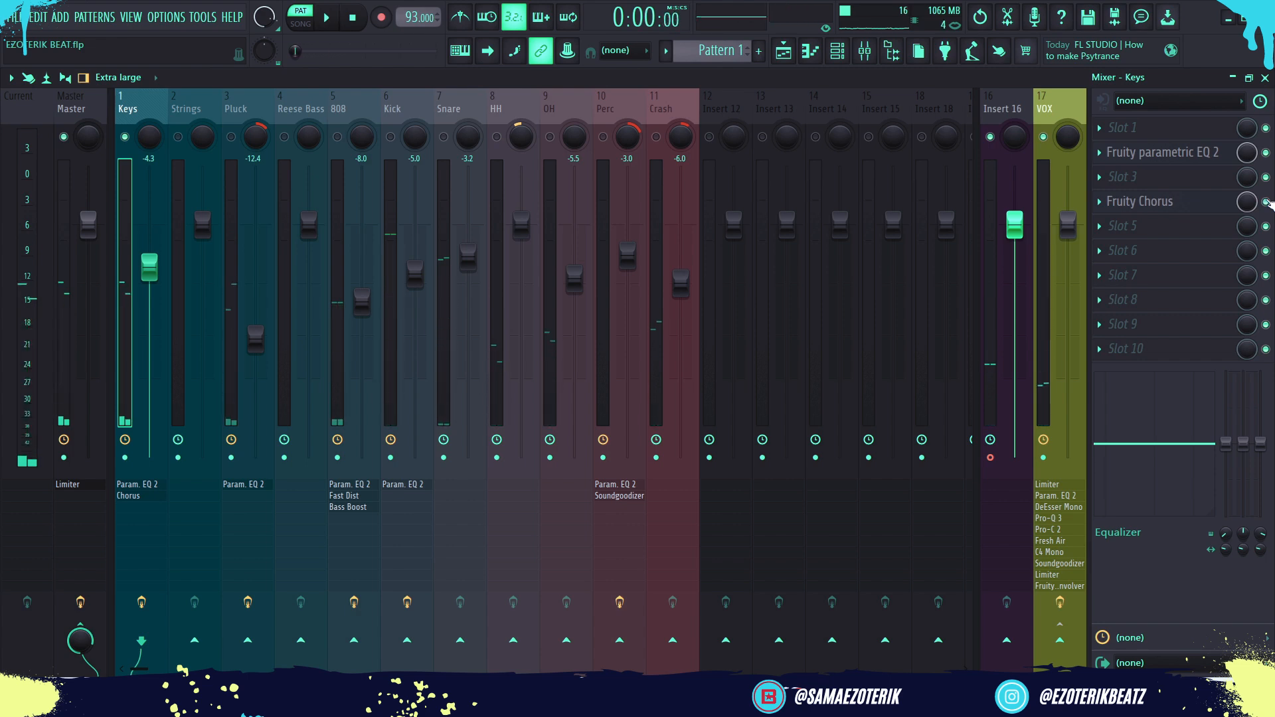
# Load Fruity Convolver with its default impulse into slot 5 of the Keys track
pyautogui.click(1128, 228)
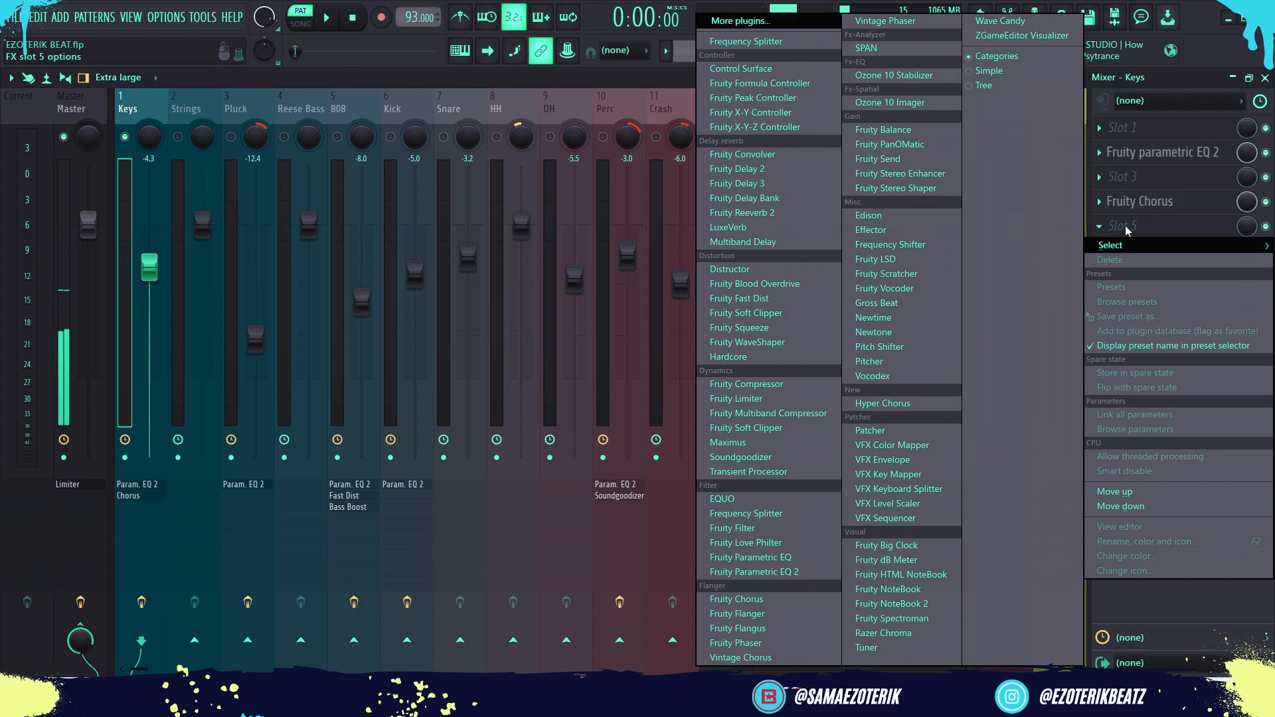
pyautogui.click(734, 157)
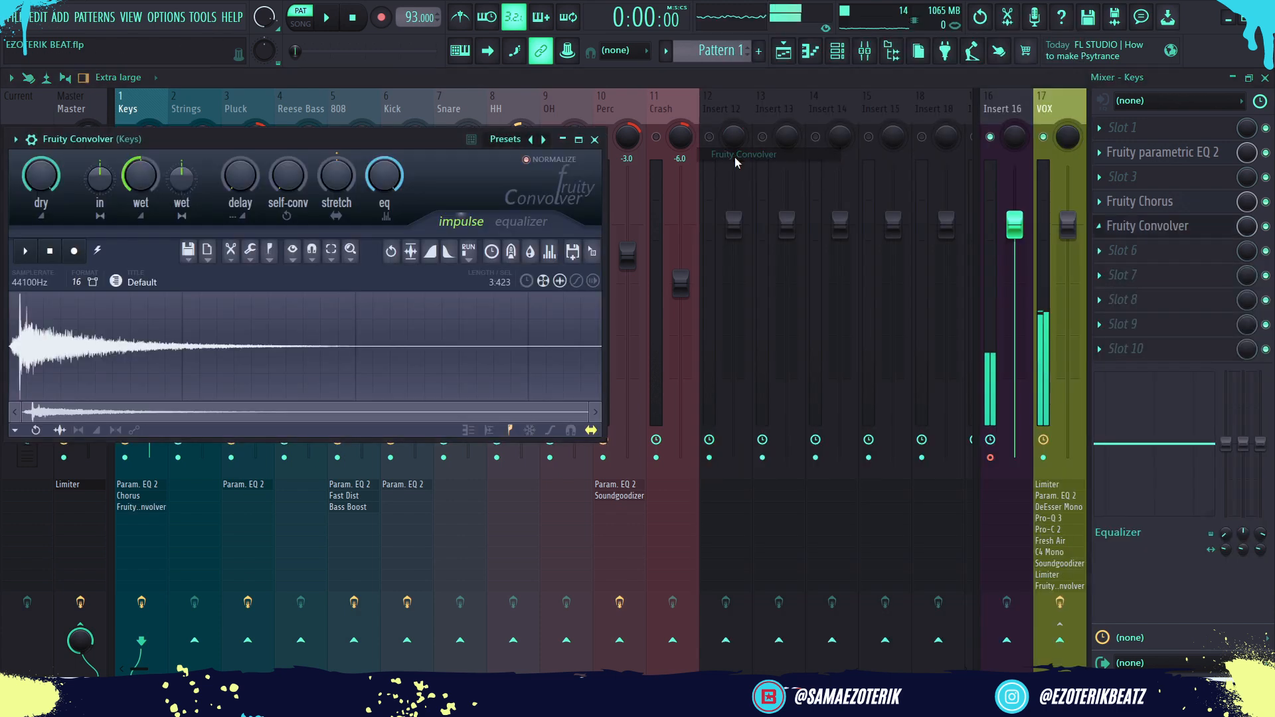
pyautogui.moveTo(344, 140); pyautogui.dragTo(579, 188)
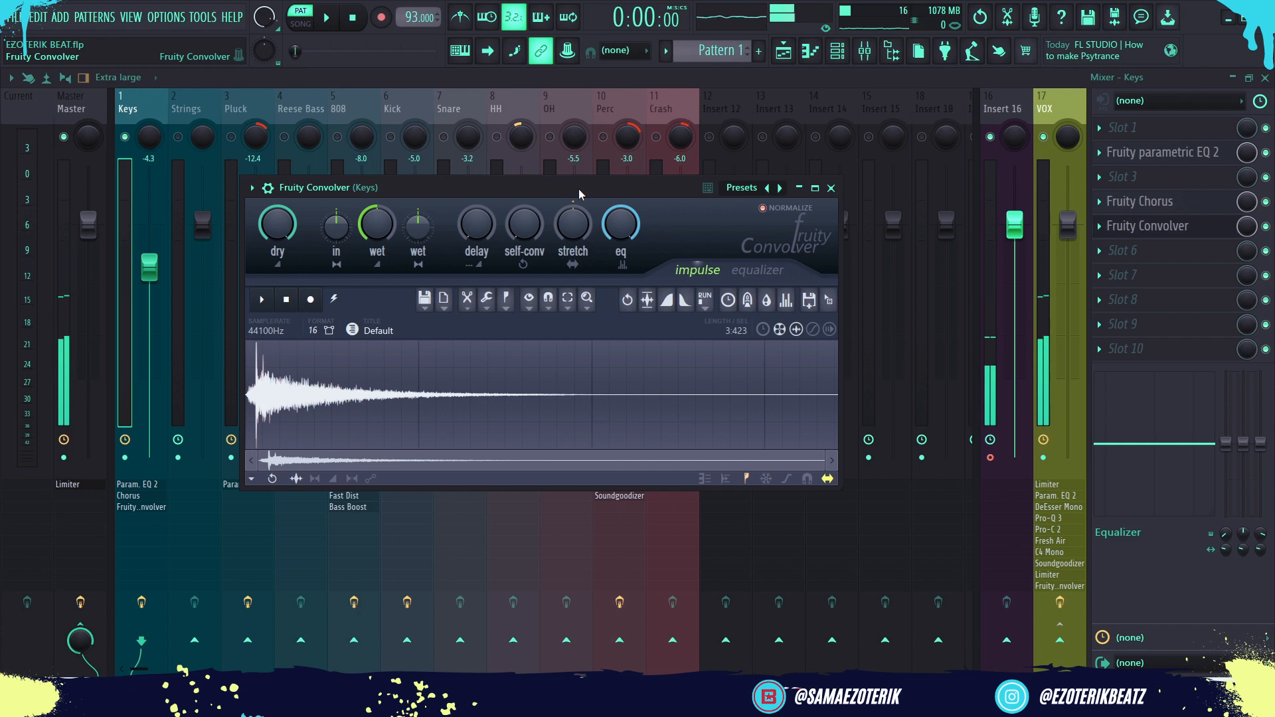
pyautogui.click(831, 188)
# Audition the reverb on the soloed Keys track and lower Fruity Convolver's mix level to about 23%
pyautogui.press('space')
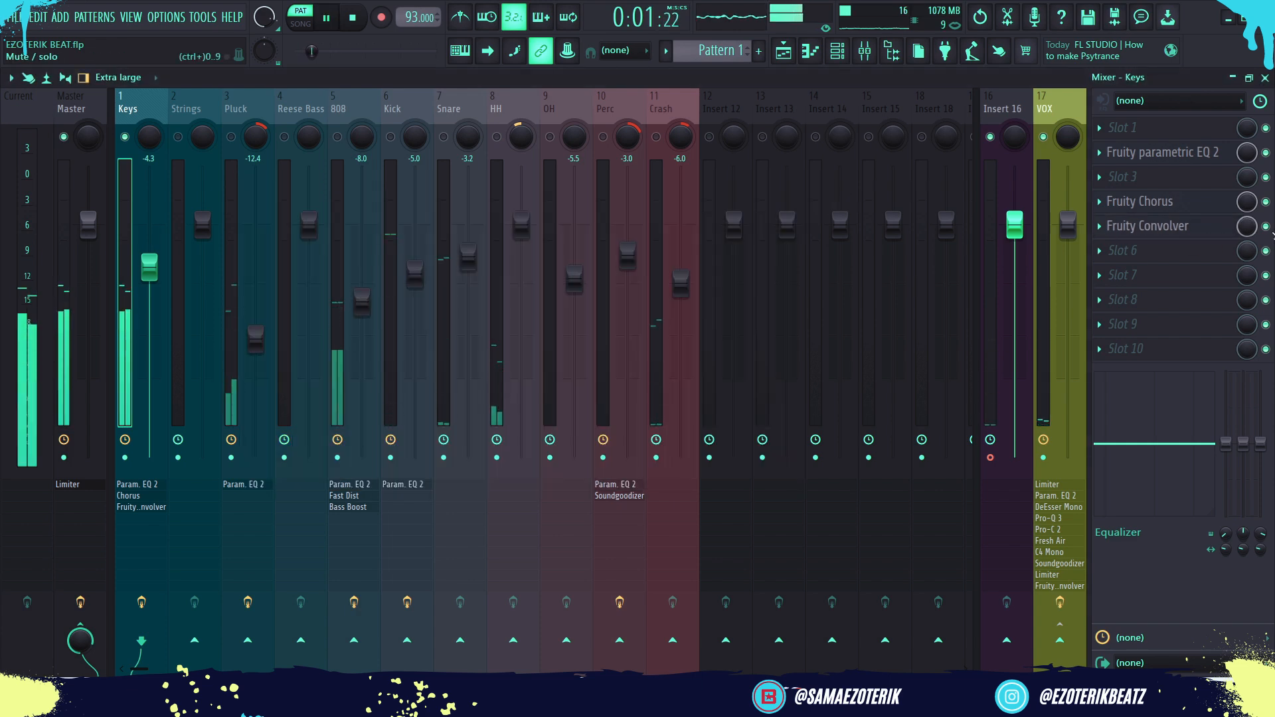
pyautogui.press('space')
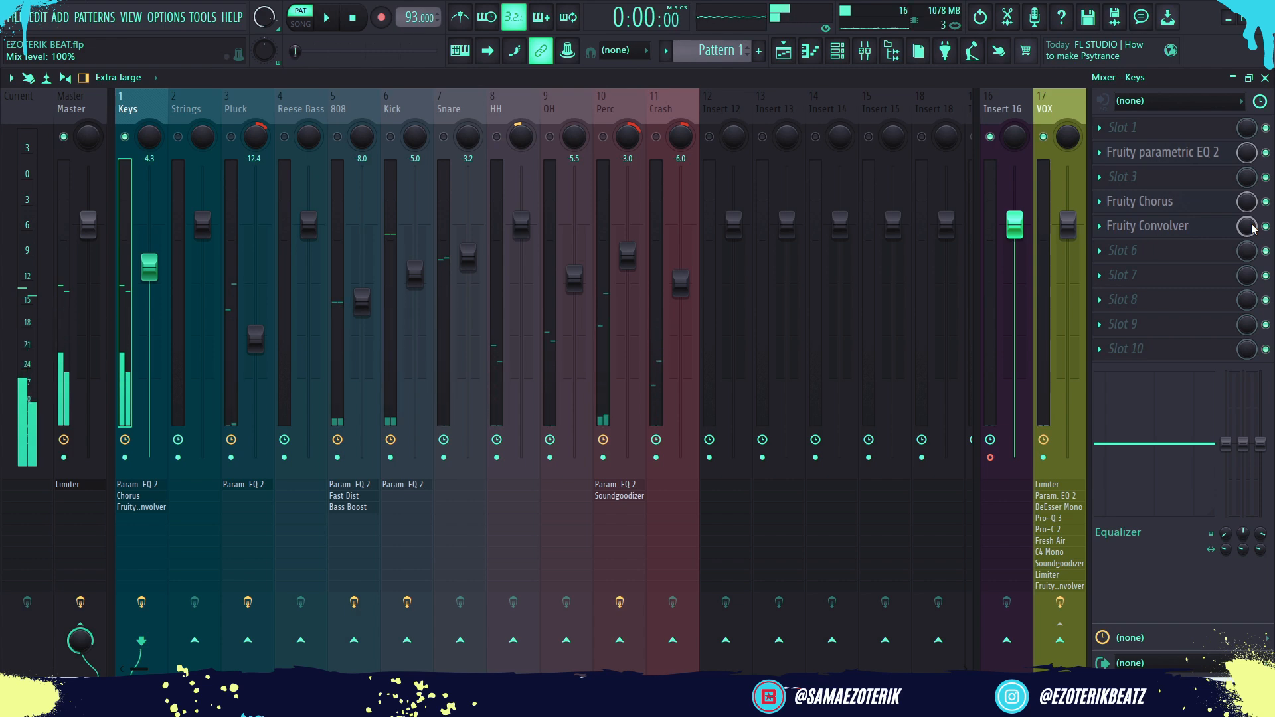
pyautogui.moveTo(1246, 227); pyautogui.dragTo(1246, 249)
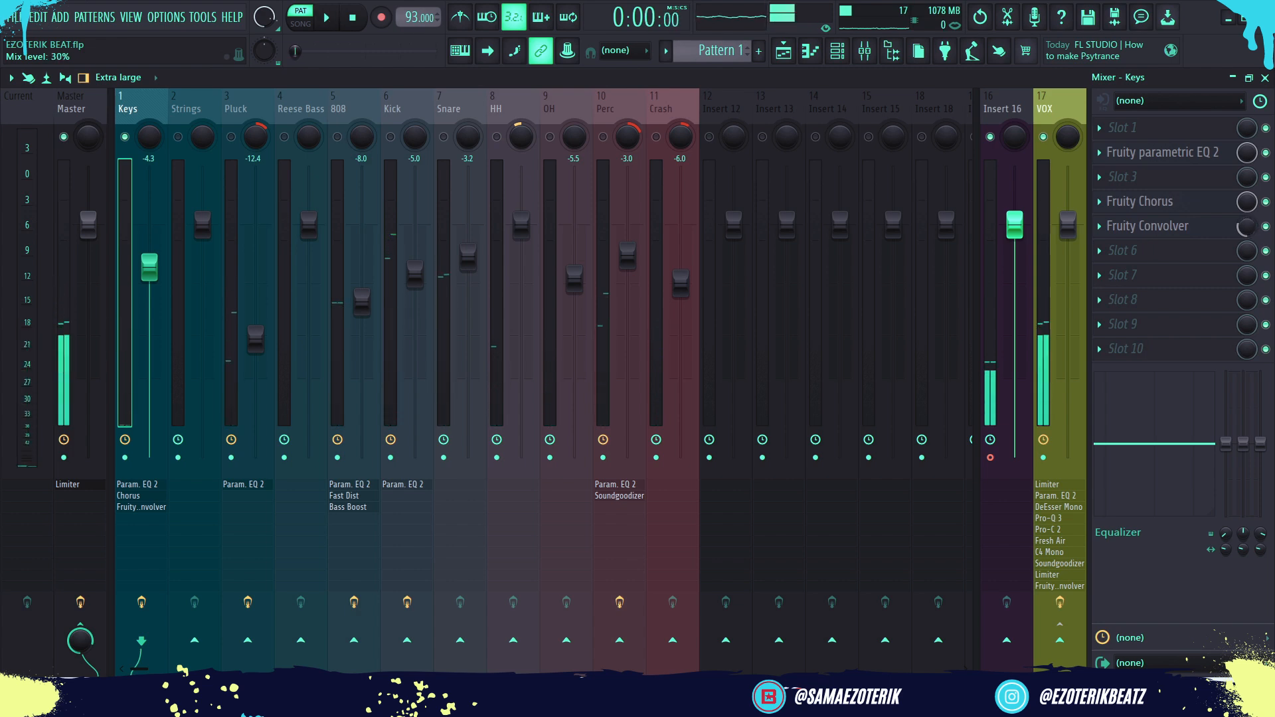
pyautogui.press('space')
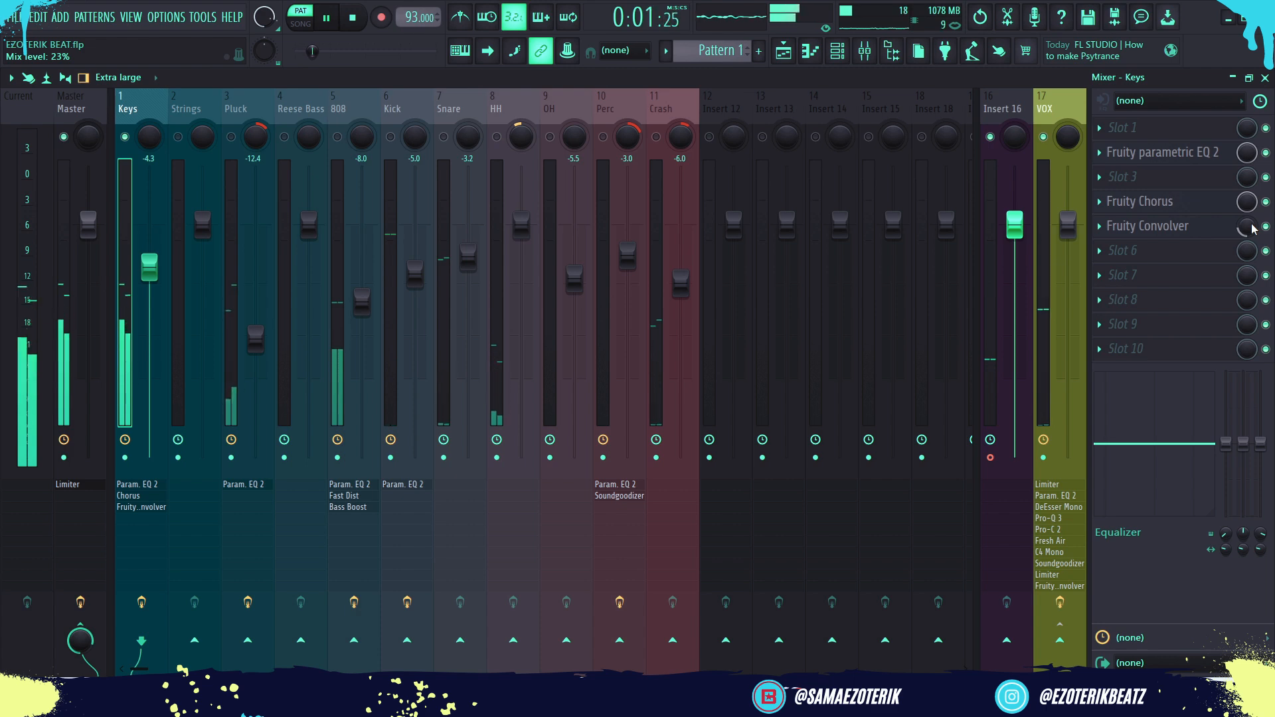
pyautogui.moveTo(1251, 229); pyautogui.dragTo(1251, 226)
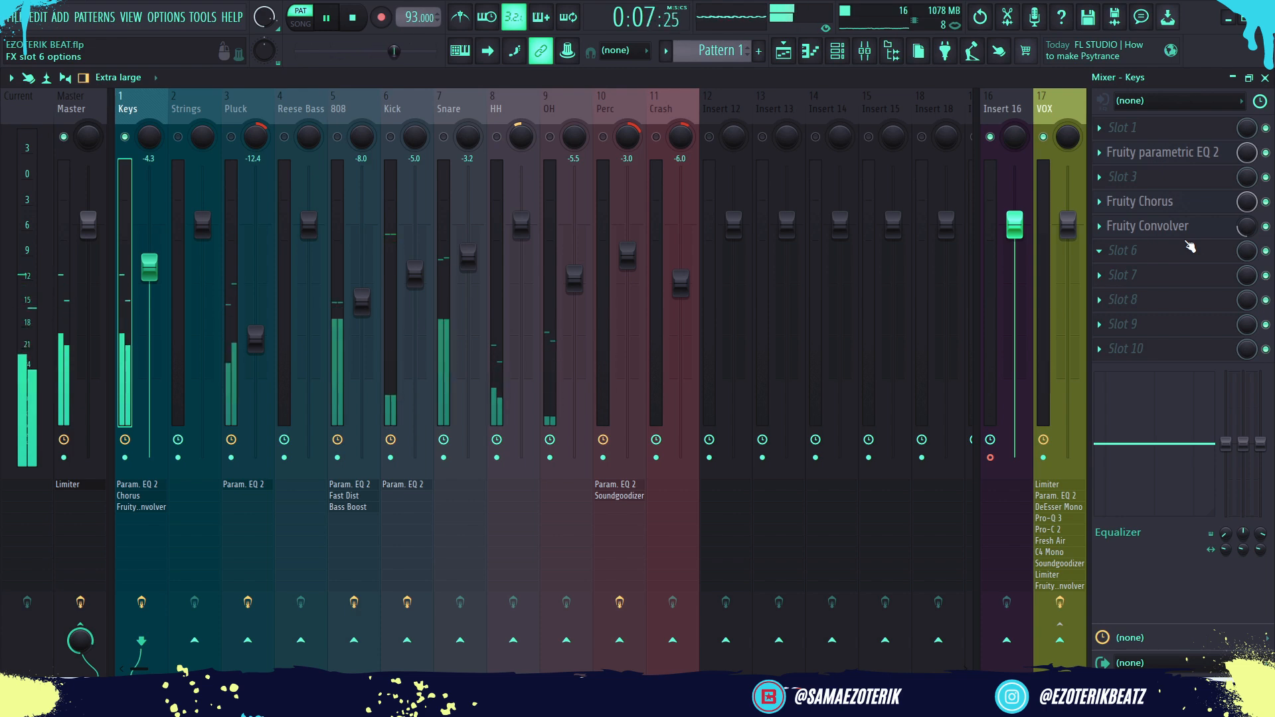
pyautogui.press('space')
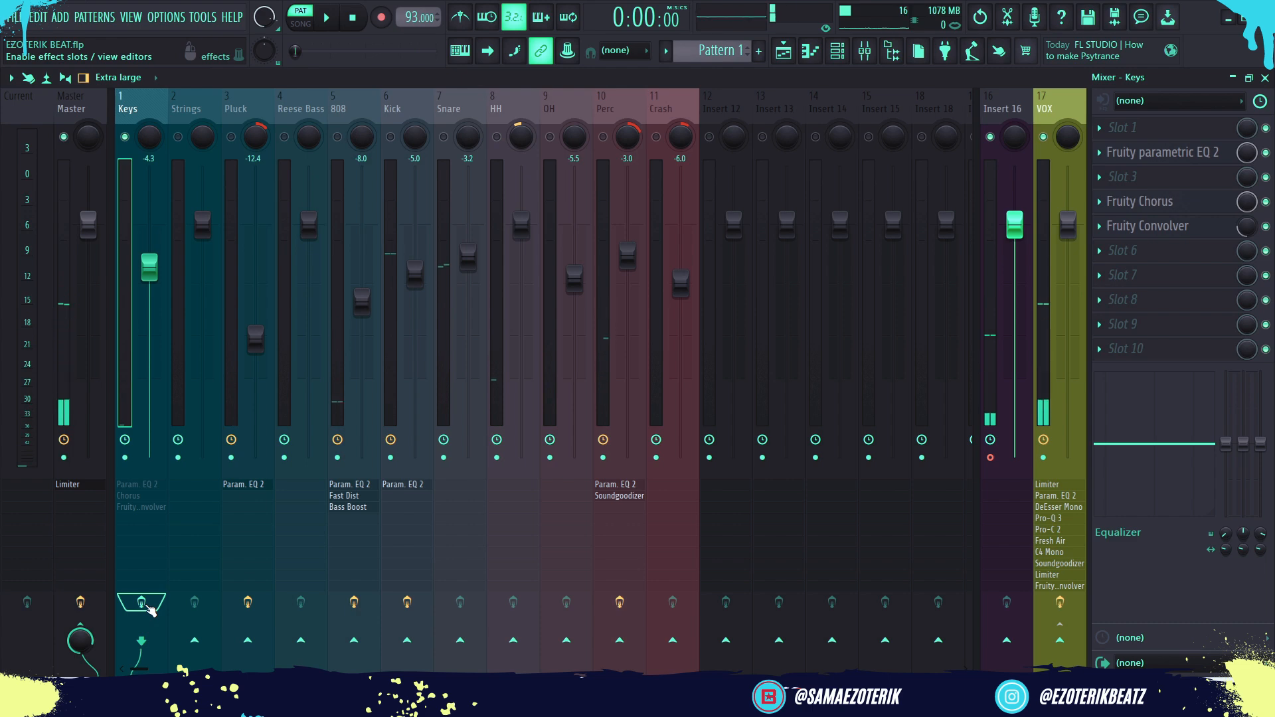
# Compare the soloed Keys track with all its effect slots disabled and enabled
pyautogui.press('space')
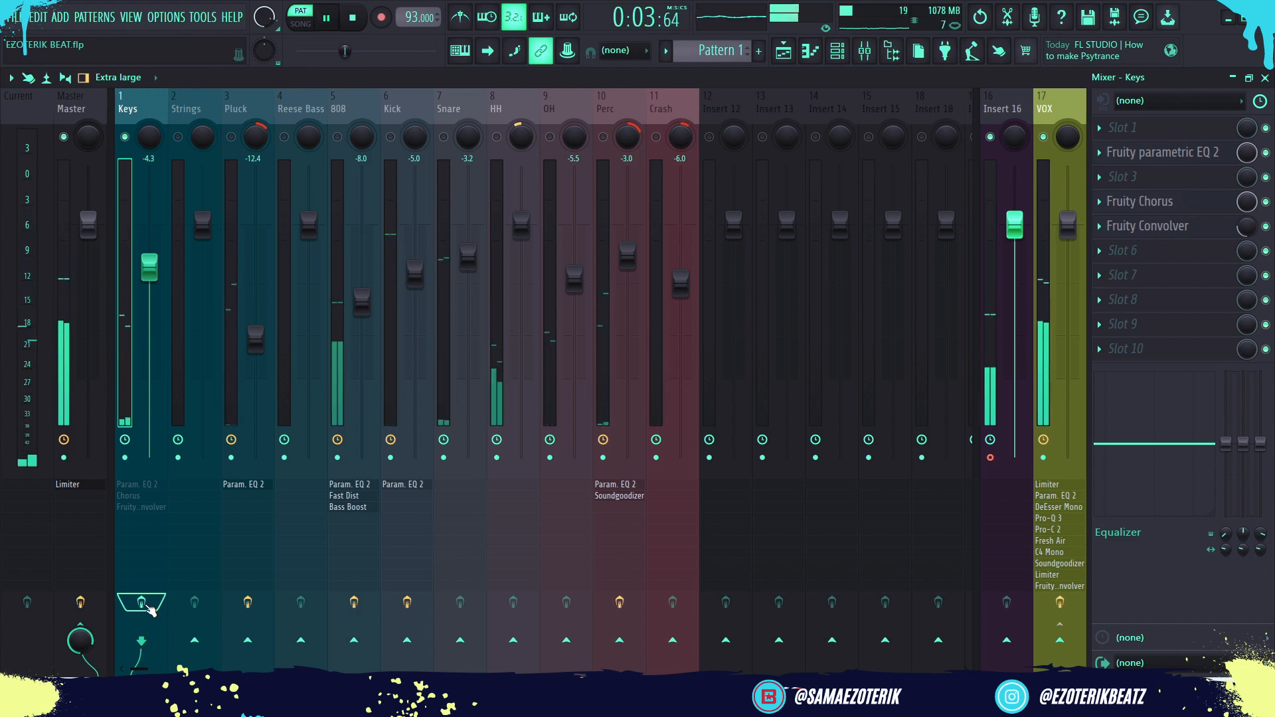
pyautogui.press('space')
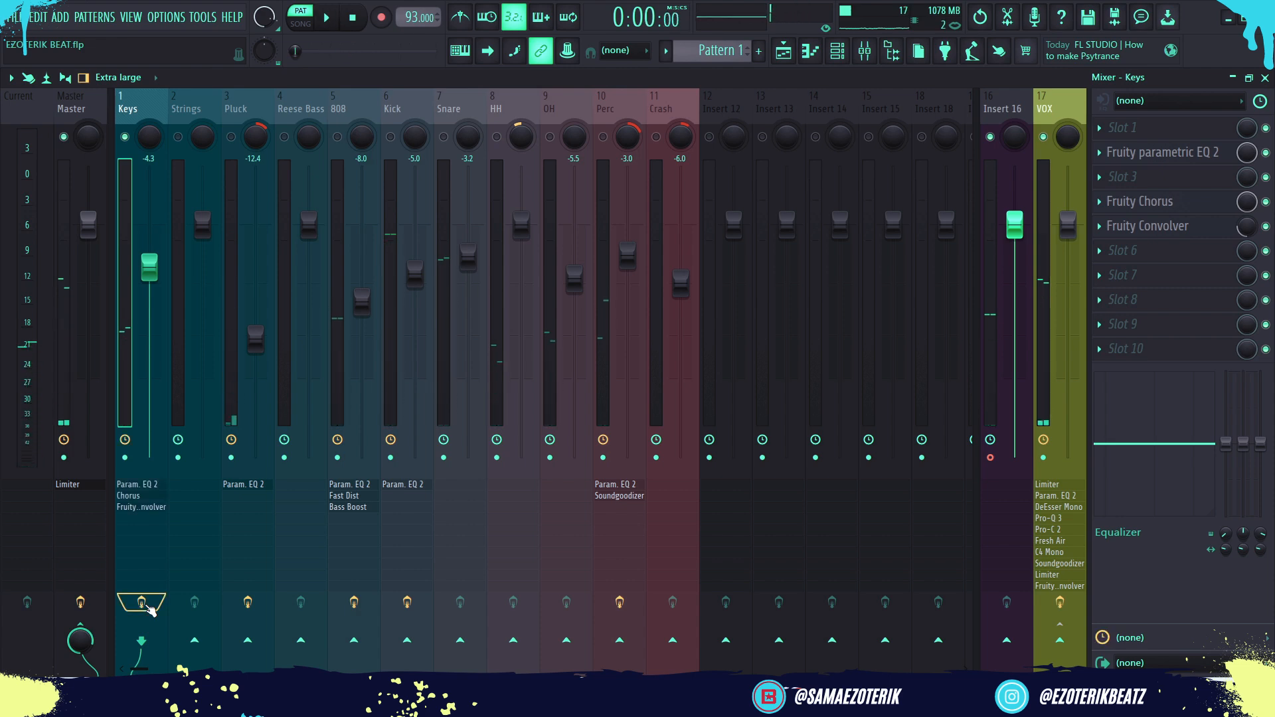
pyautogui.press('space')
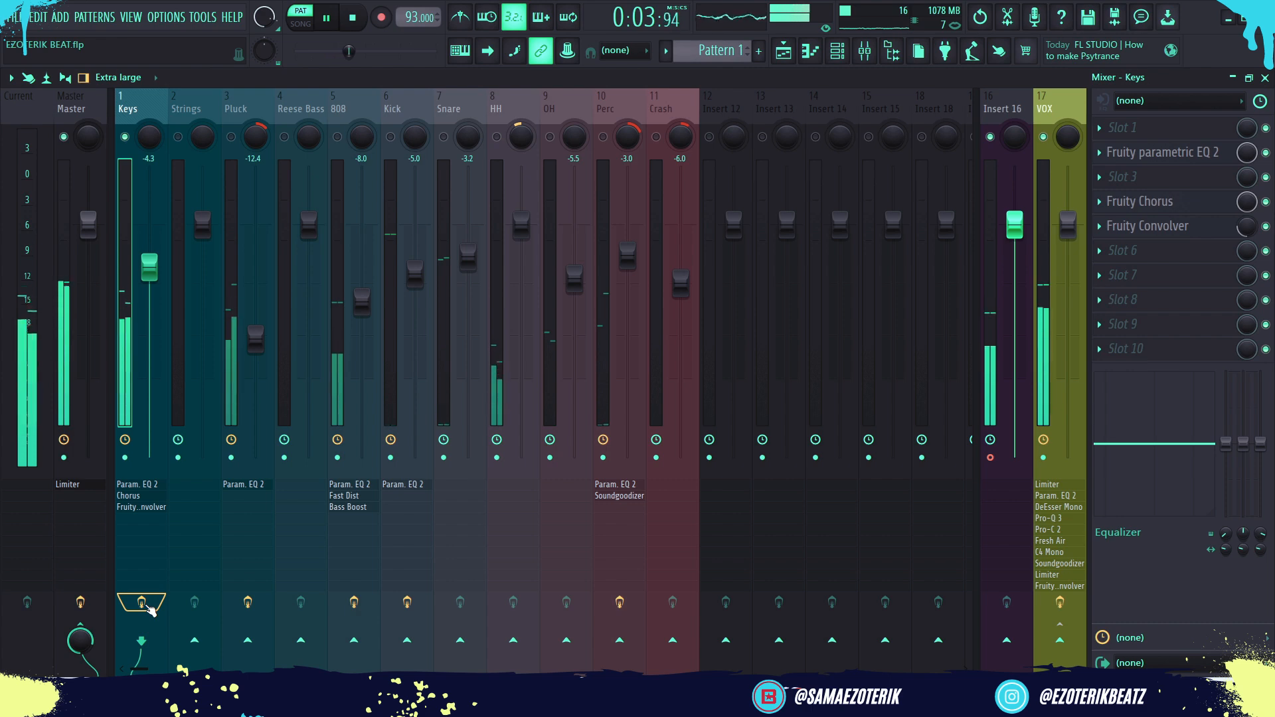
# Load Fruity Parametric EQ 2 into slot 6 of the Keys track and play the track through it
pyautogui.press('space')
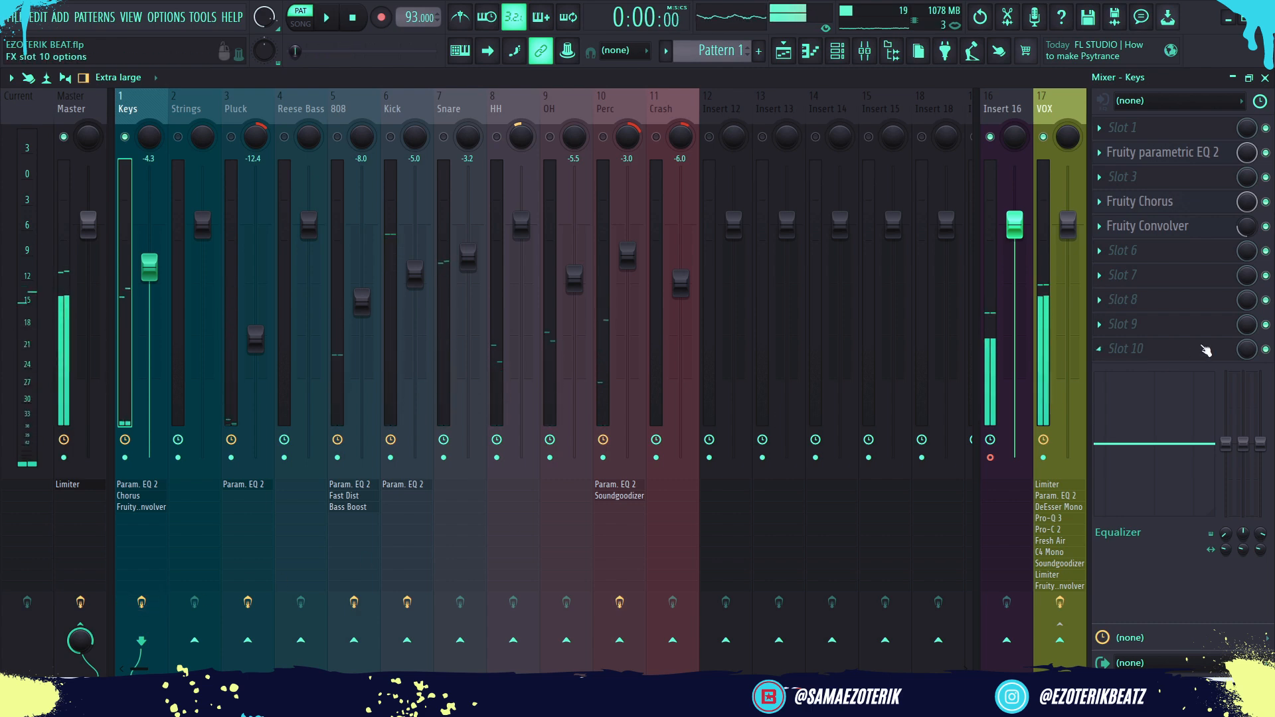
pyautogui.click(1129, 261)
pyautogui.click(766, 575)
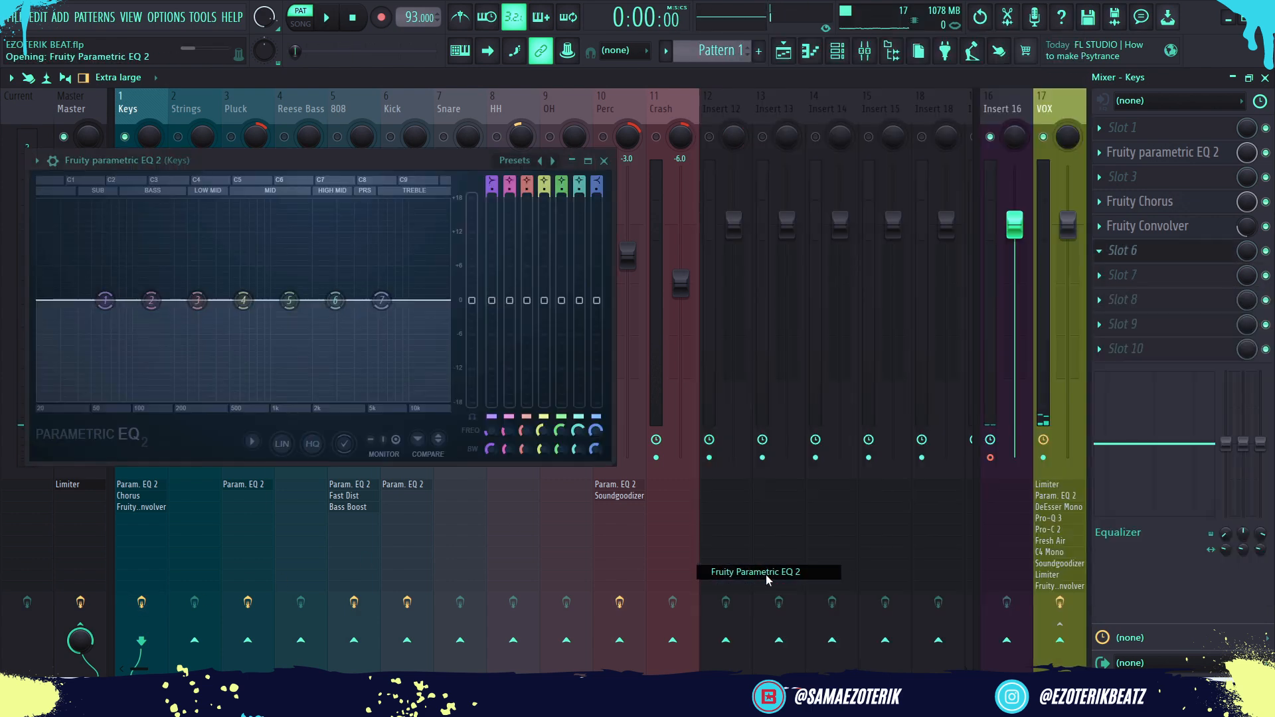
pyautogui.press('space')
pyautogui.moveTo(166, 161); pyautogui.dragTo(393, 174)
# Make band 1 of the new Keys equalizer a high pass filter at about 70 Hz
pyautogui.moveTo(332, 314); pyautogui.dragTo(321, 413)
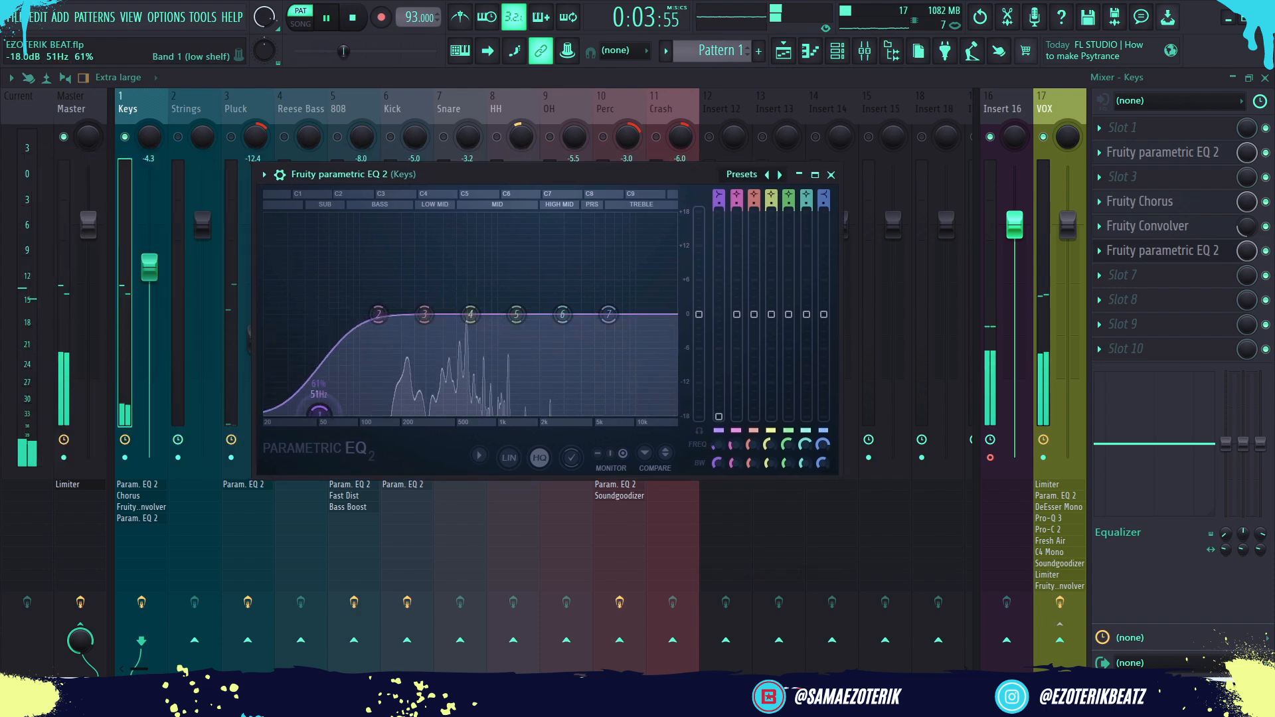
pyautogui.rightClick(320, 413)
pyautogui.moveTo(345, 457)
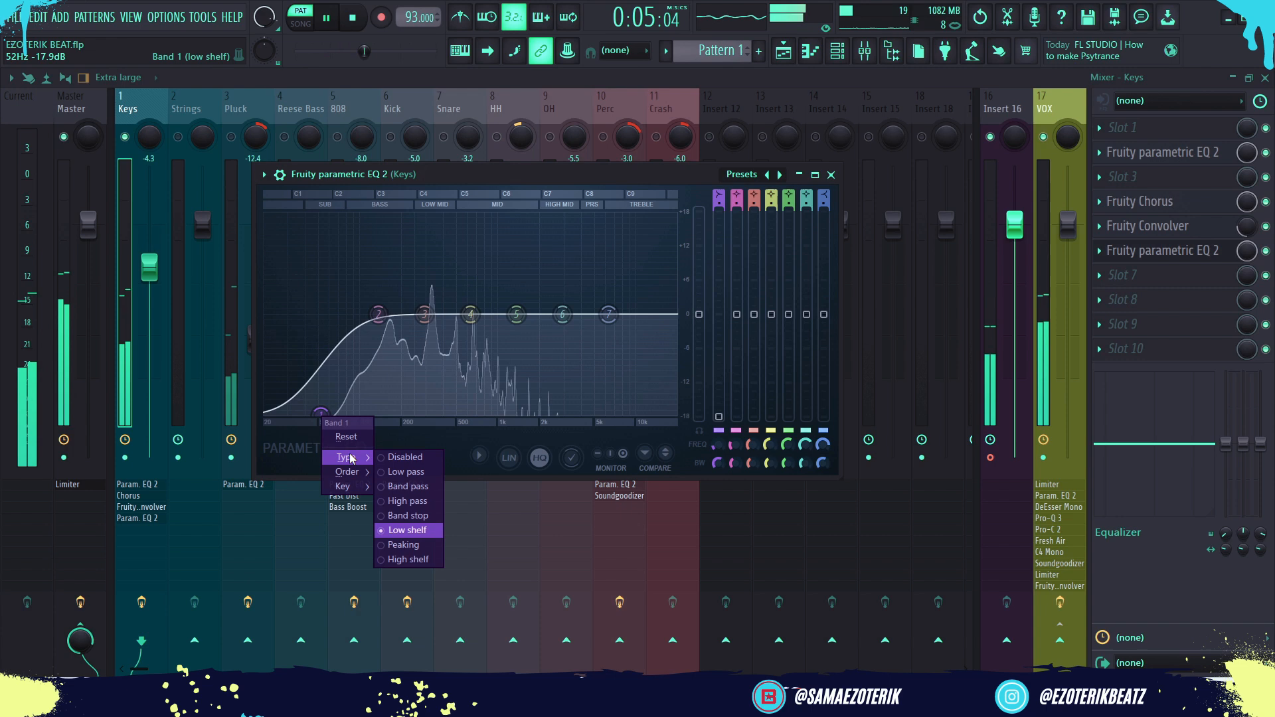
pyautogui.click(414, 503)
pyautogui.moveTo(323, 316); pyautogui.dragTo(343, 321)
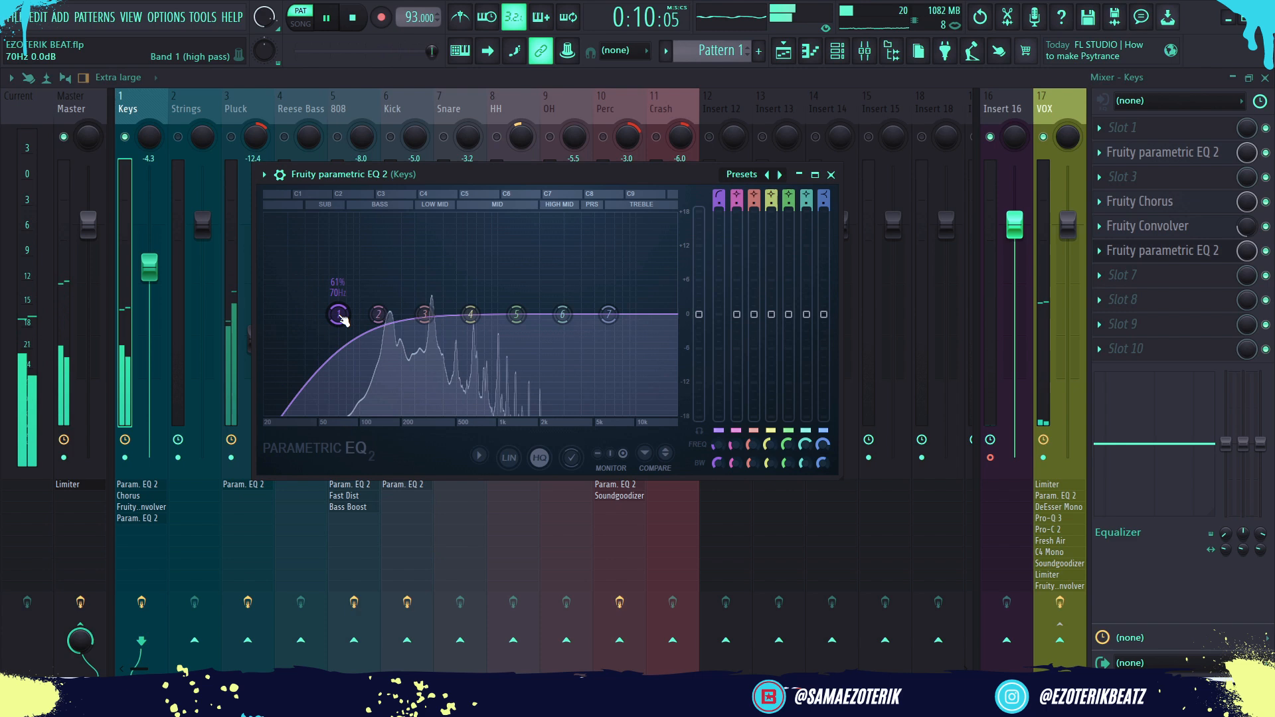
pyautogui.click(830, 174)
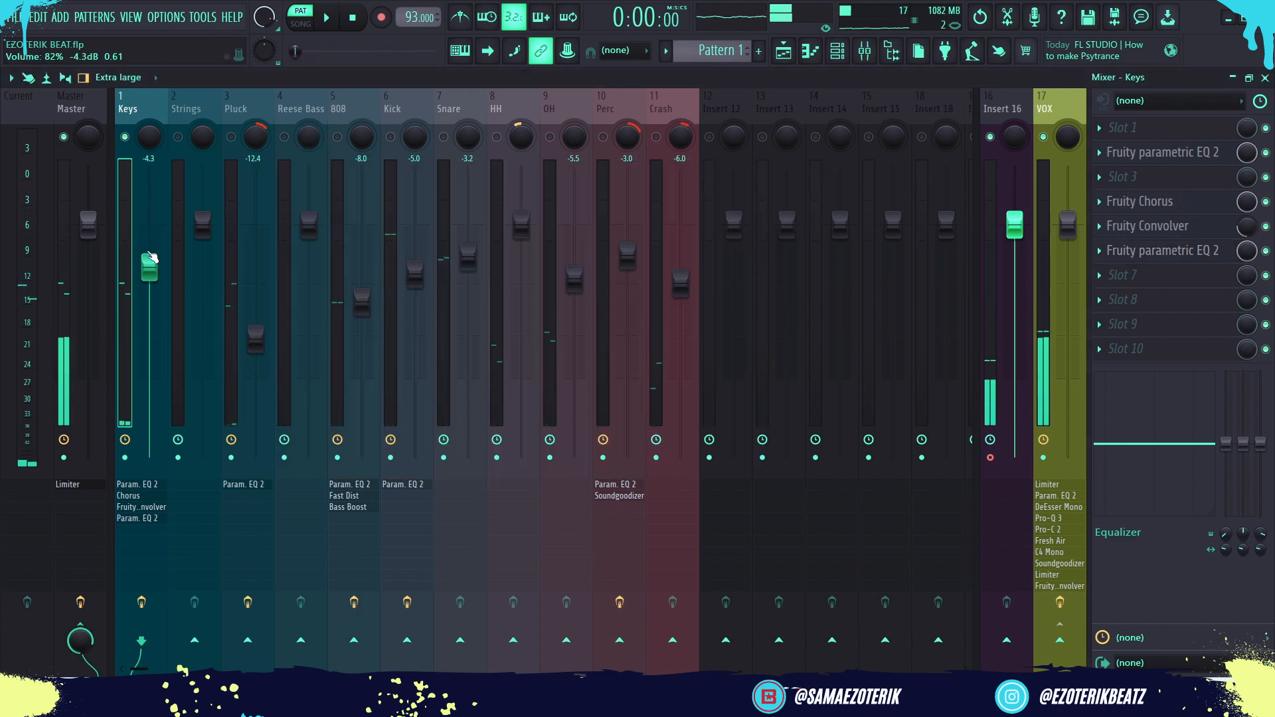
# Audition the soloed Keys track and lower its volume to -7.2 dB
pyautogui.press('space')
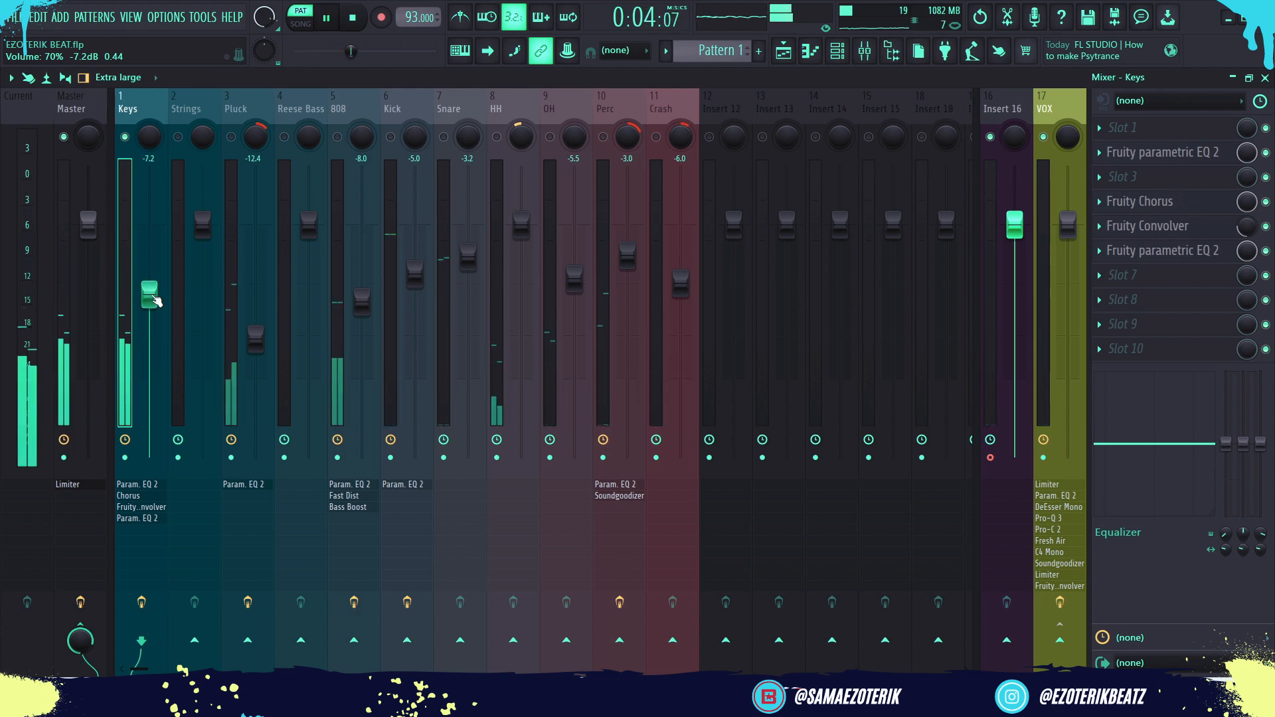
pyautogui.press('space')
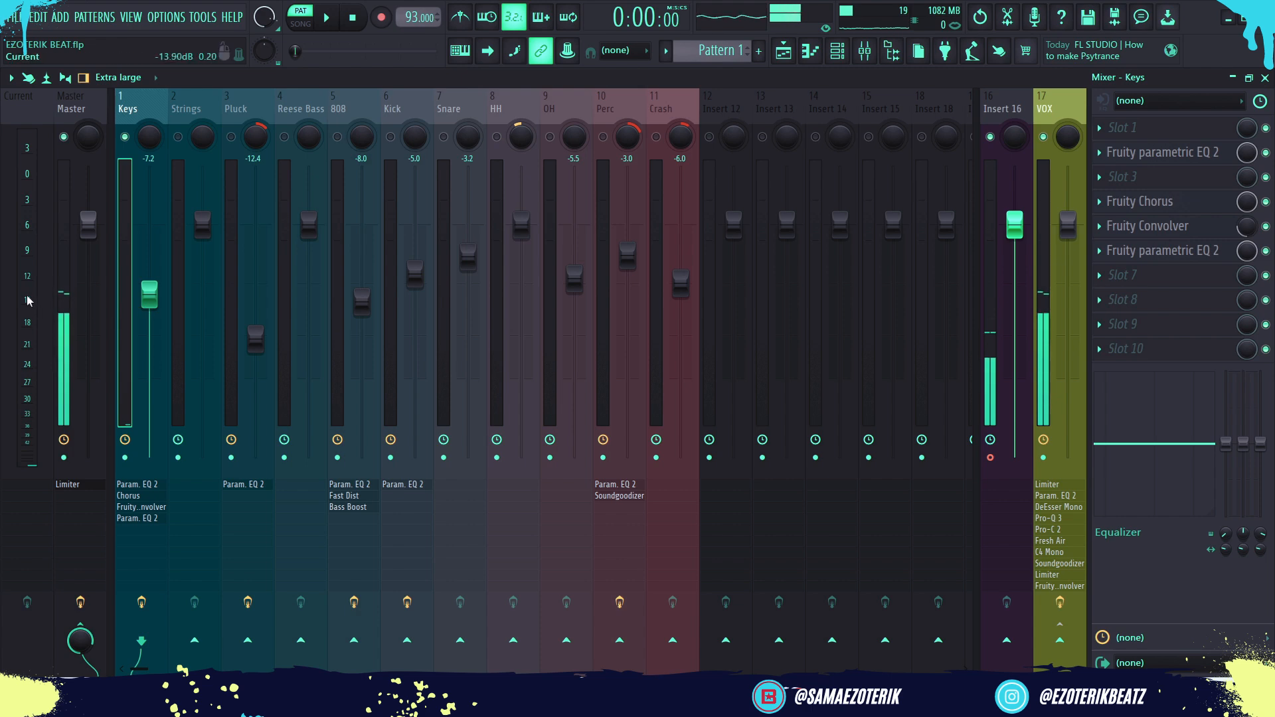
pyautogui.press('space')
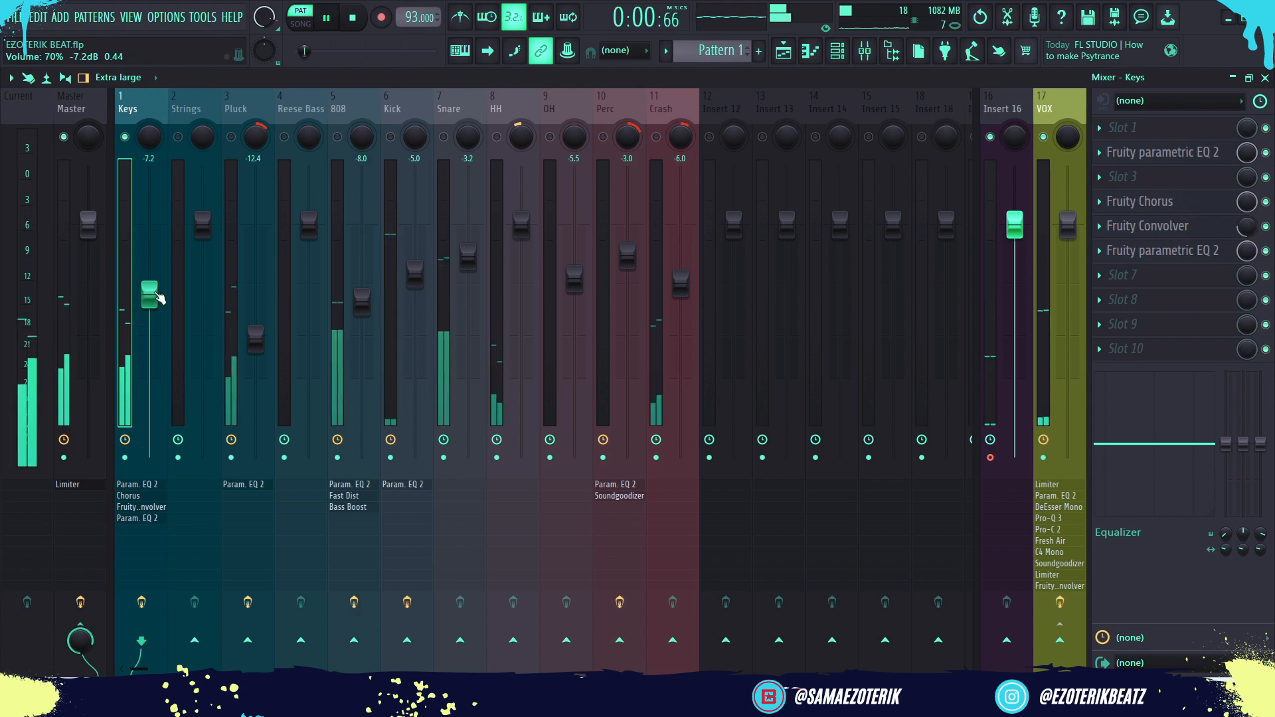
# Audition the soloed Pluck track and examine which FLEX preset its channel uses
pyautogui.click(243, 106)
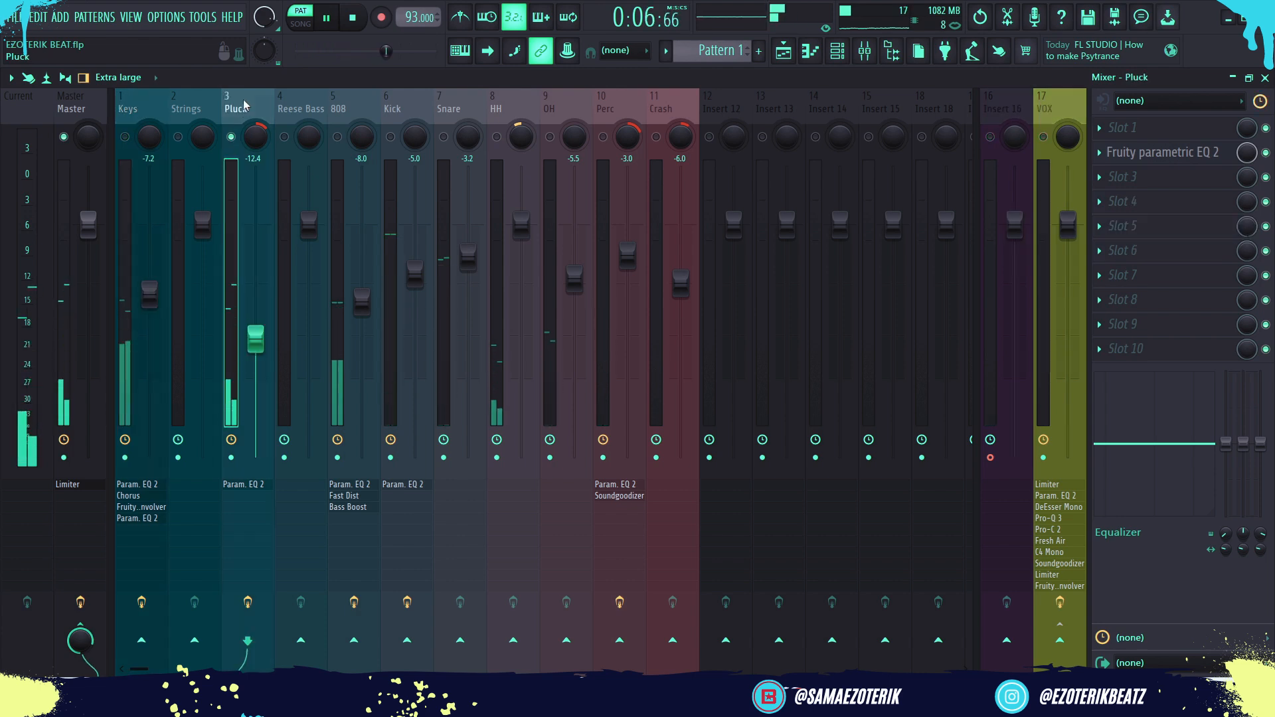
pyautogui.press('space')
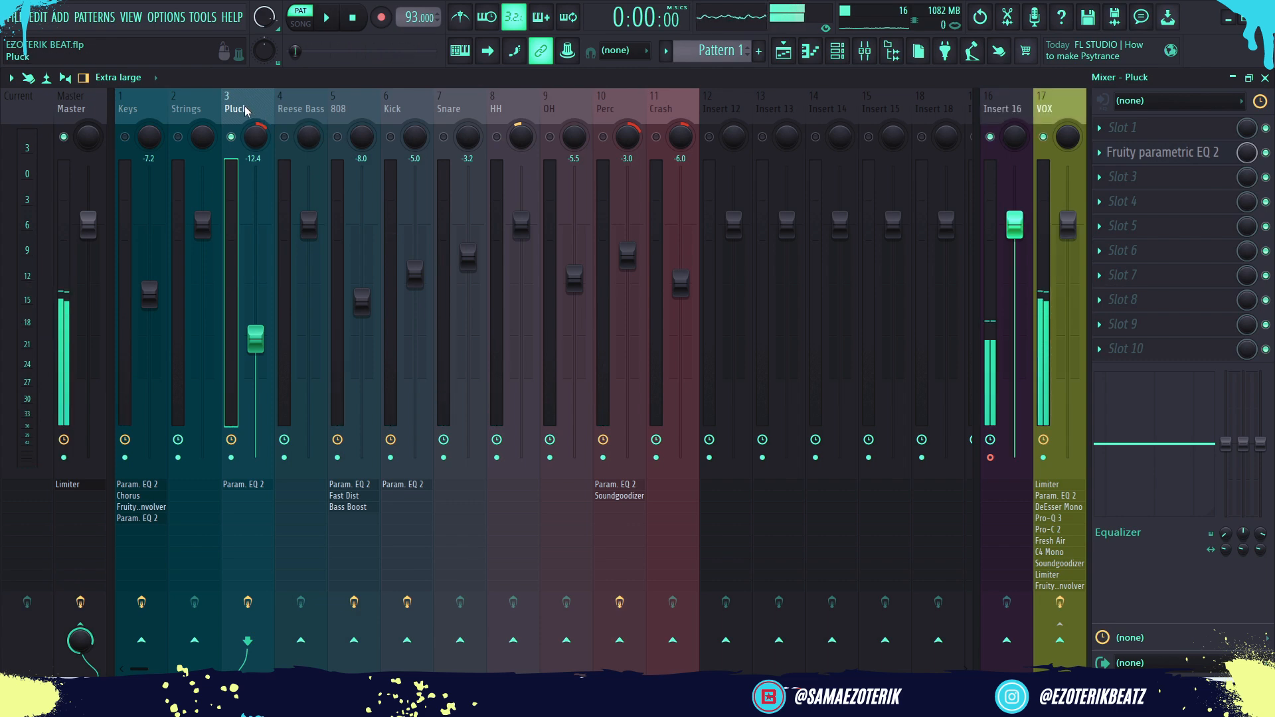
pyautogui.click(840, 53)
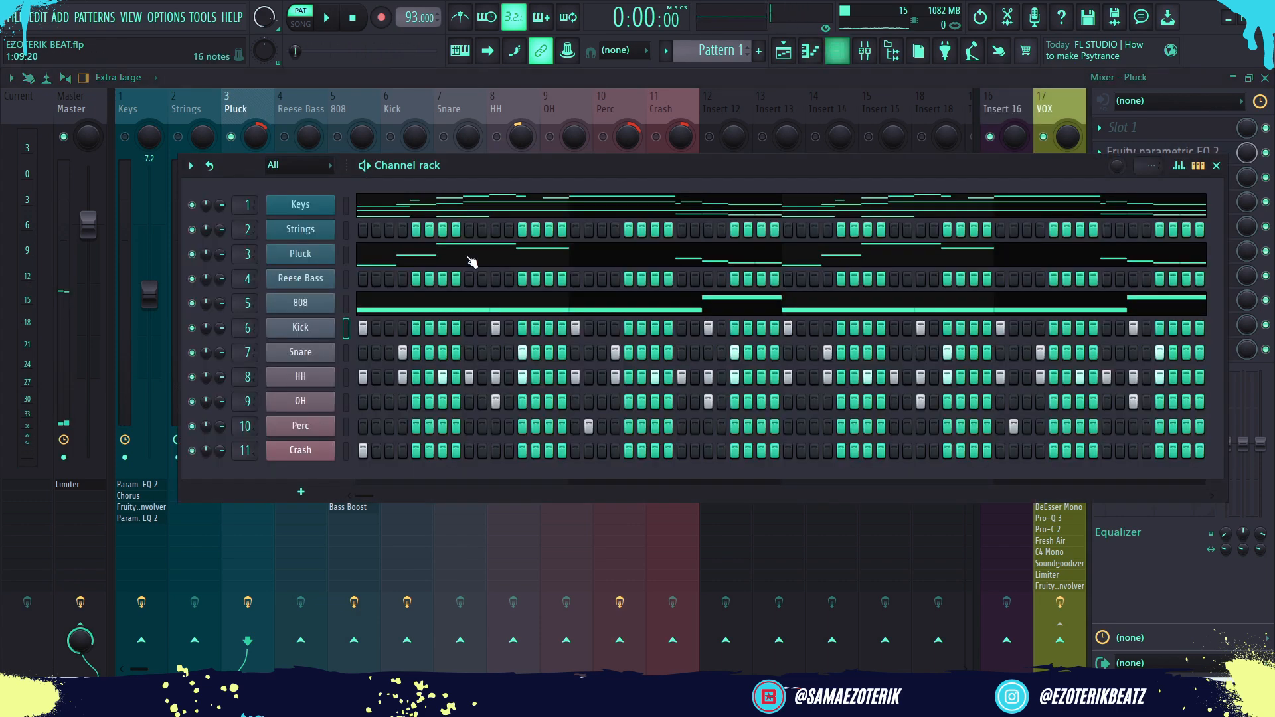
pyautogui.click(322, 254)
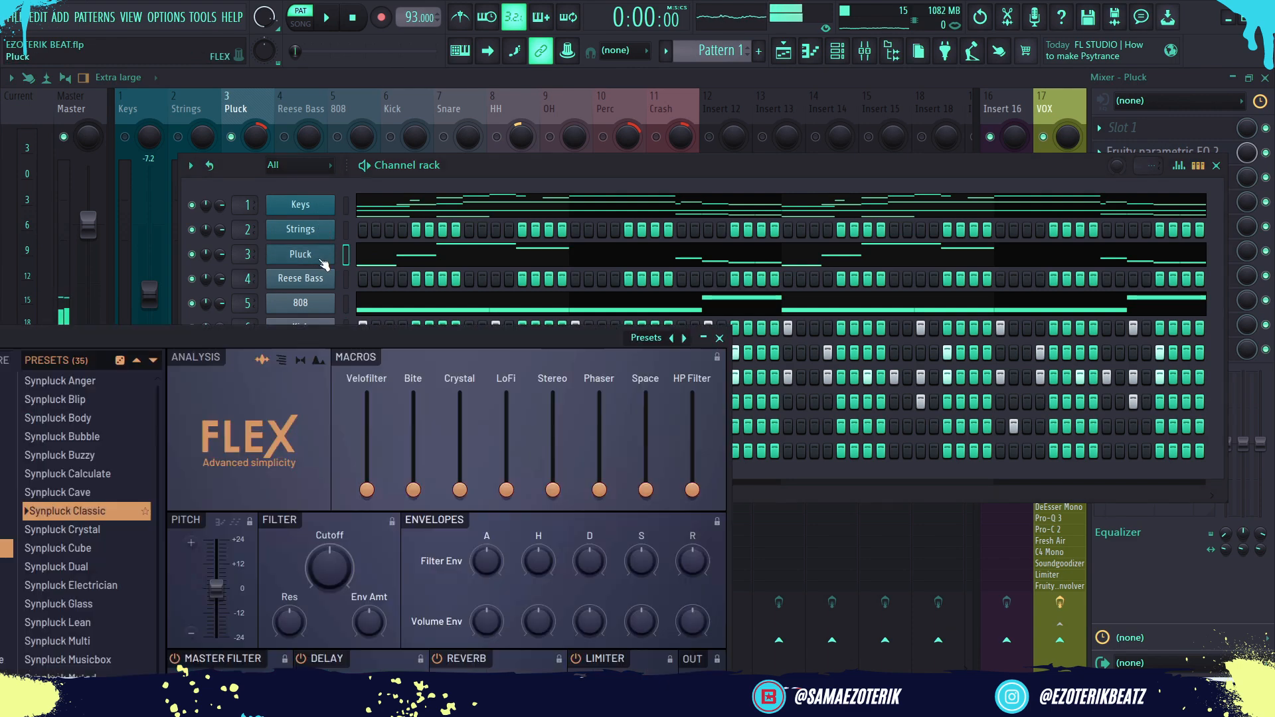
pyautogui.moveTo(225, 336); pyautogui.dragTo(644, 149)
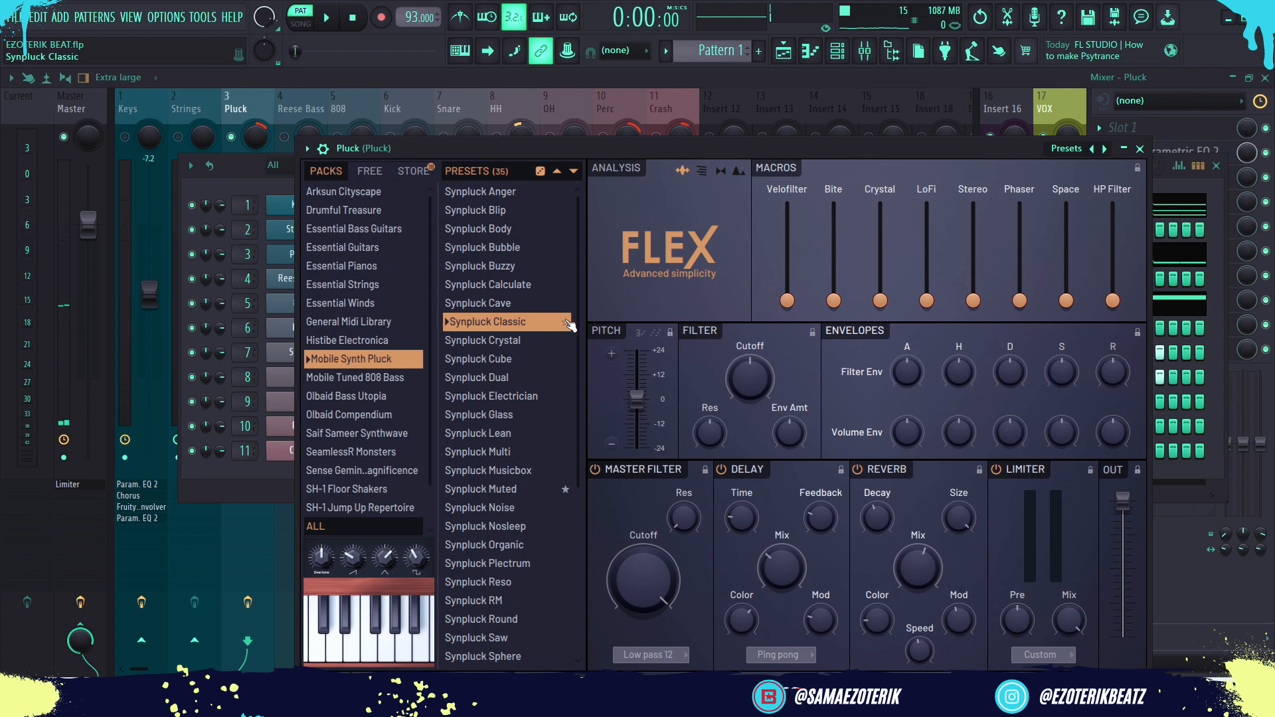
pyautogui.click(1139, 148)
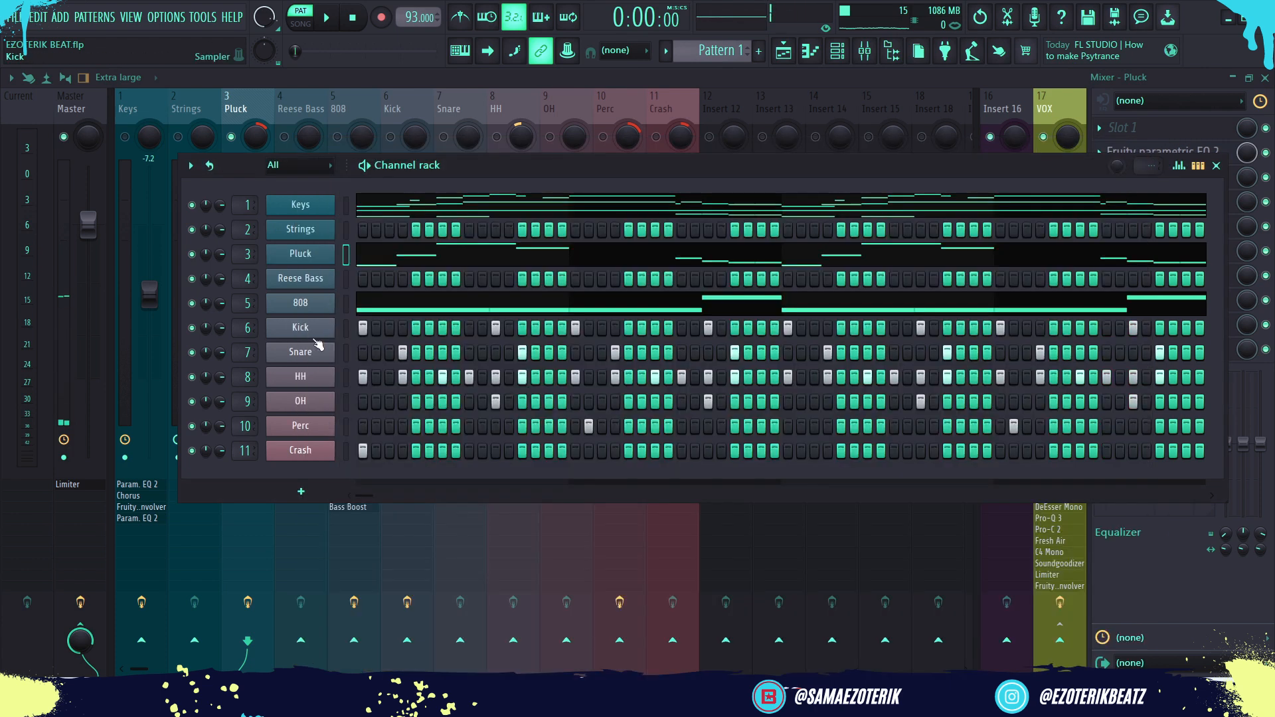
pyautogui.click(259, 121)
pyautogui.press('space')
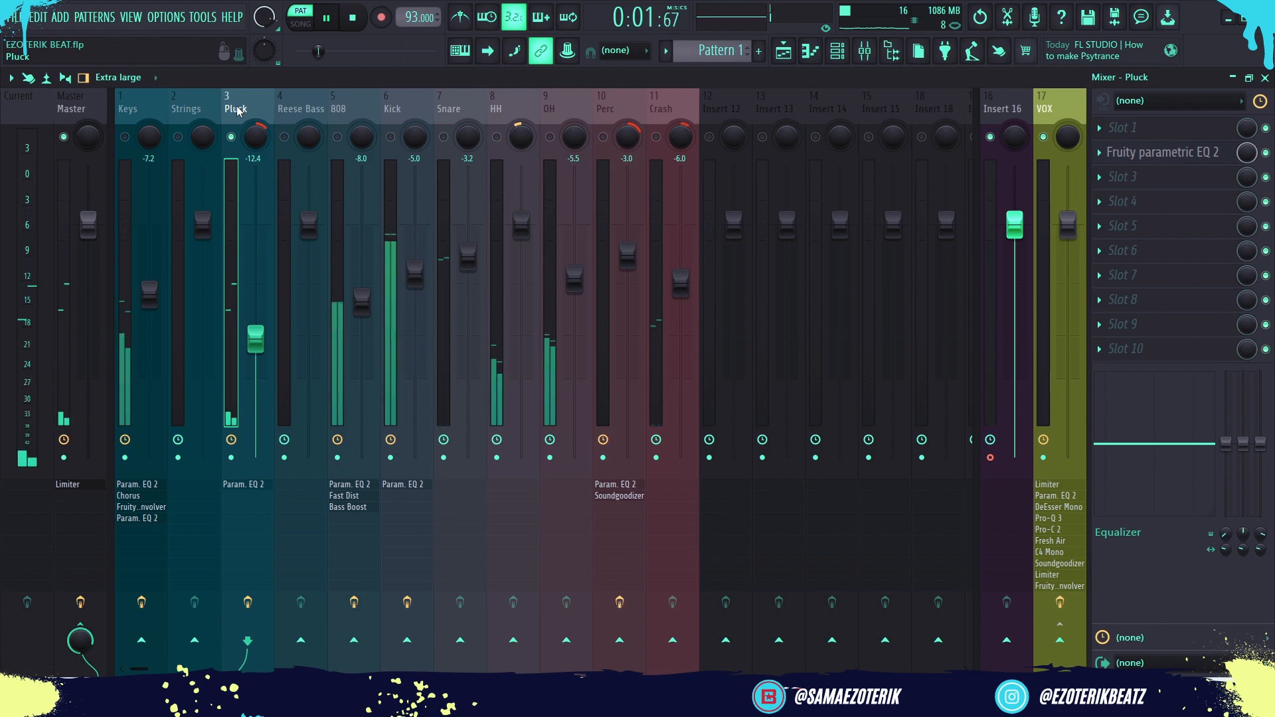
pyautogui.press('space')
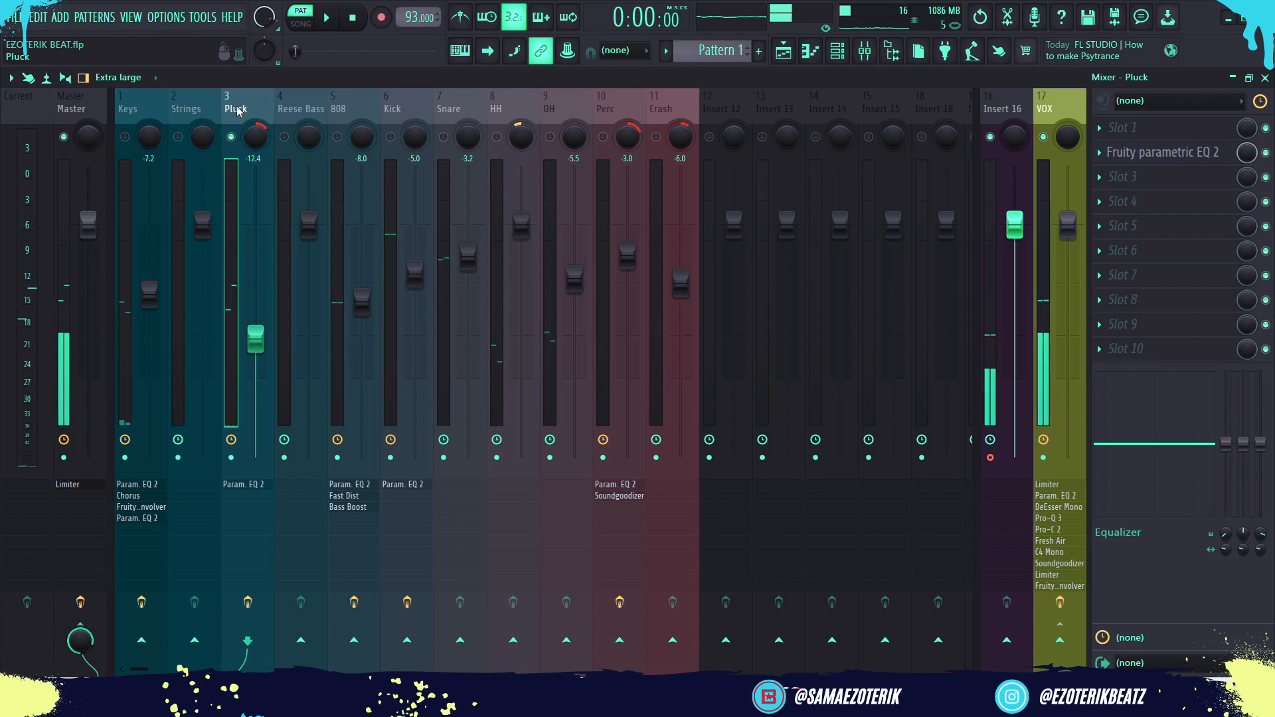
# Unsolo the Pluck track and listen to the full mix
pyautogui.press('s')
pyautogui.press('space')
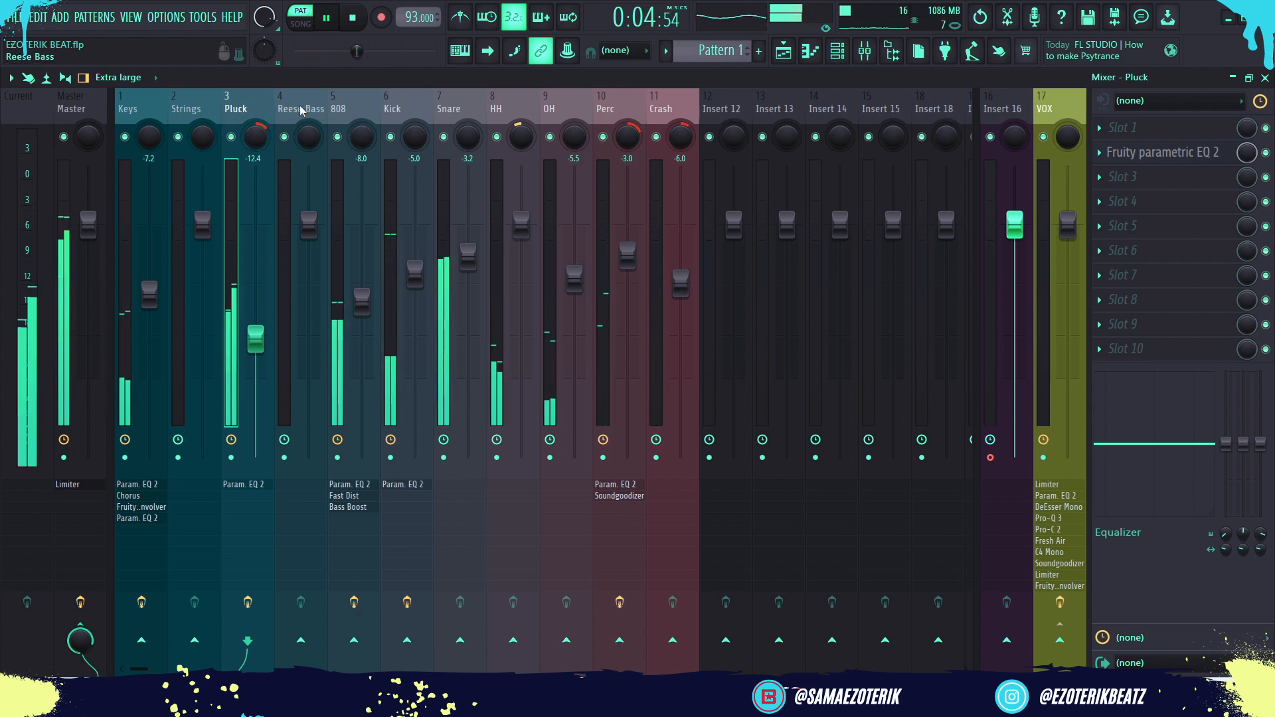
pyautogui.click(405, 110)
pyautogui.press('space')
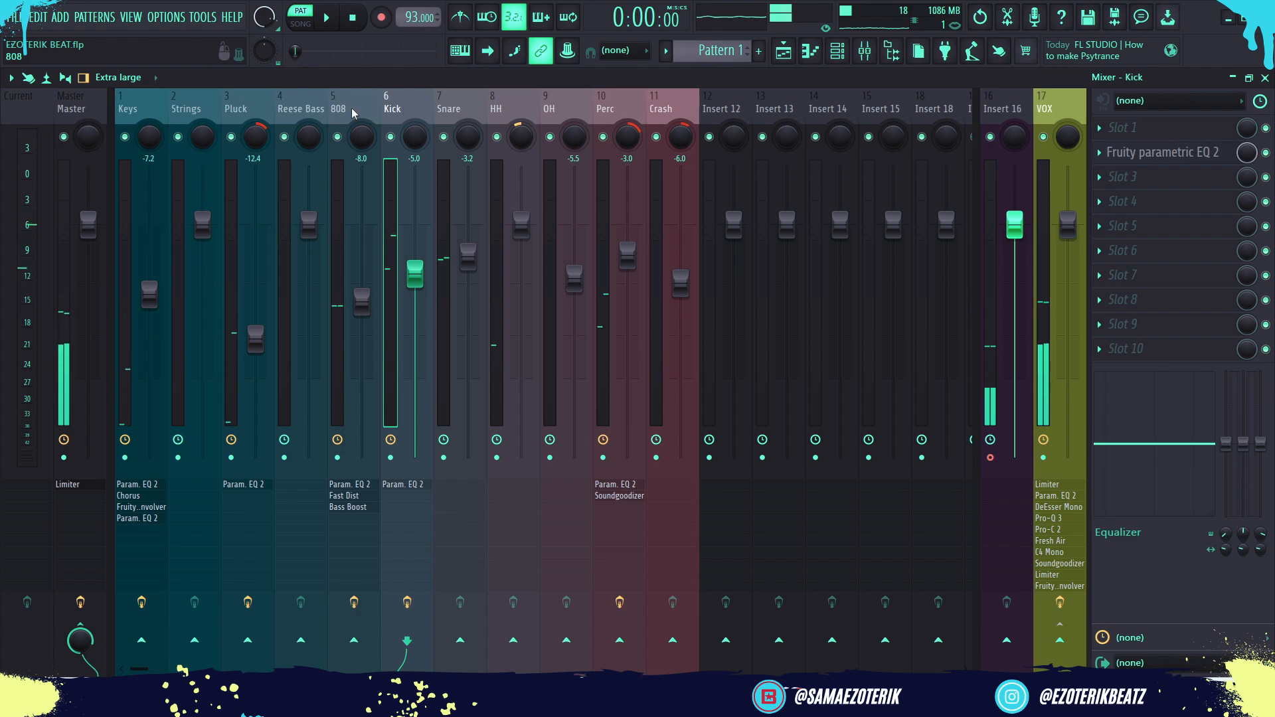
# Delete Fruity Limiter from slot 10 of the Master track
pyautogui.click(83, 108)
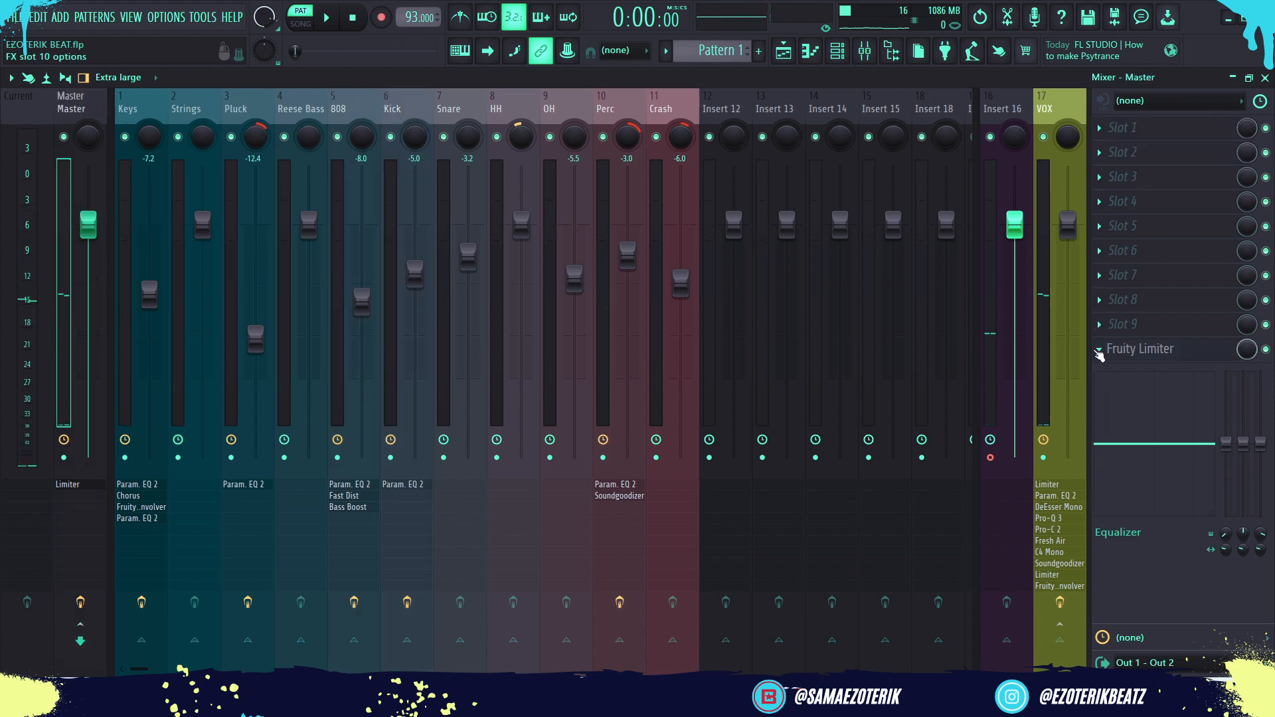
pyautogui.click(1099, 350)
pyautogui.click(1129, 328)
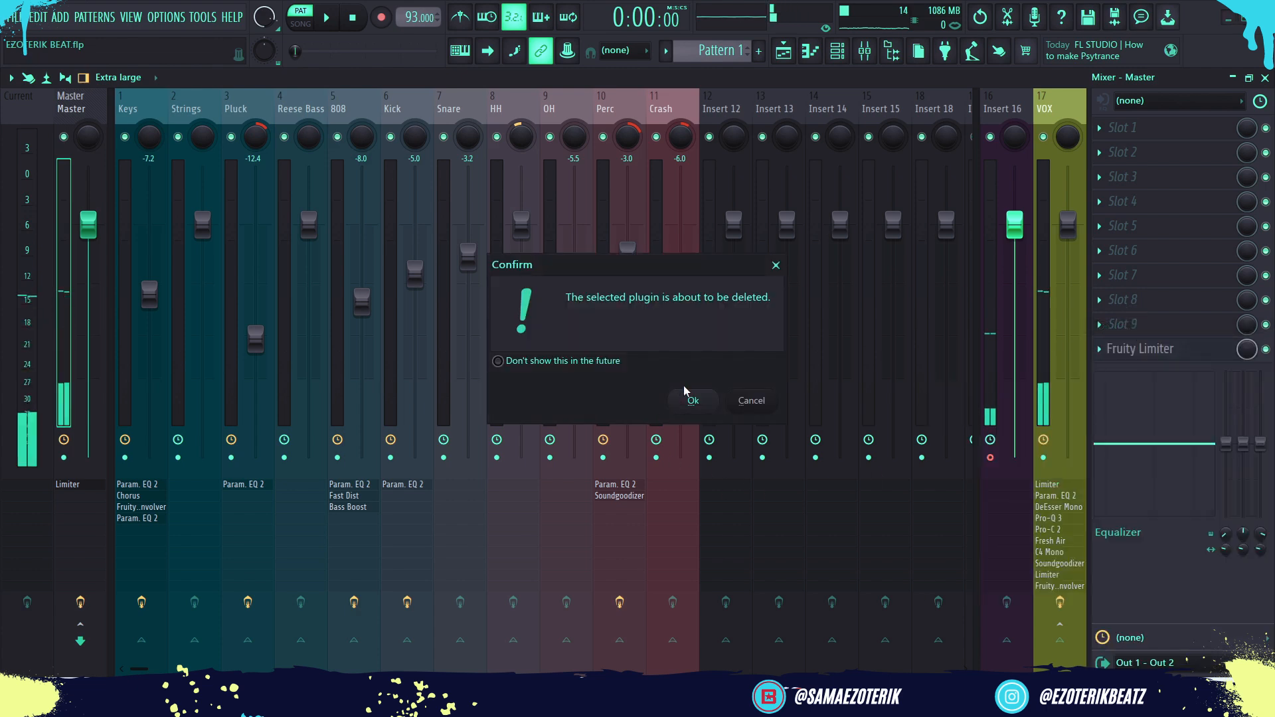
pyautogui.click(690, 397)
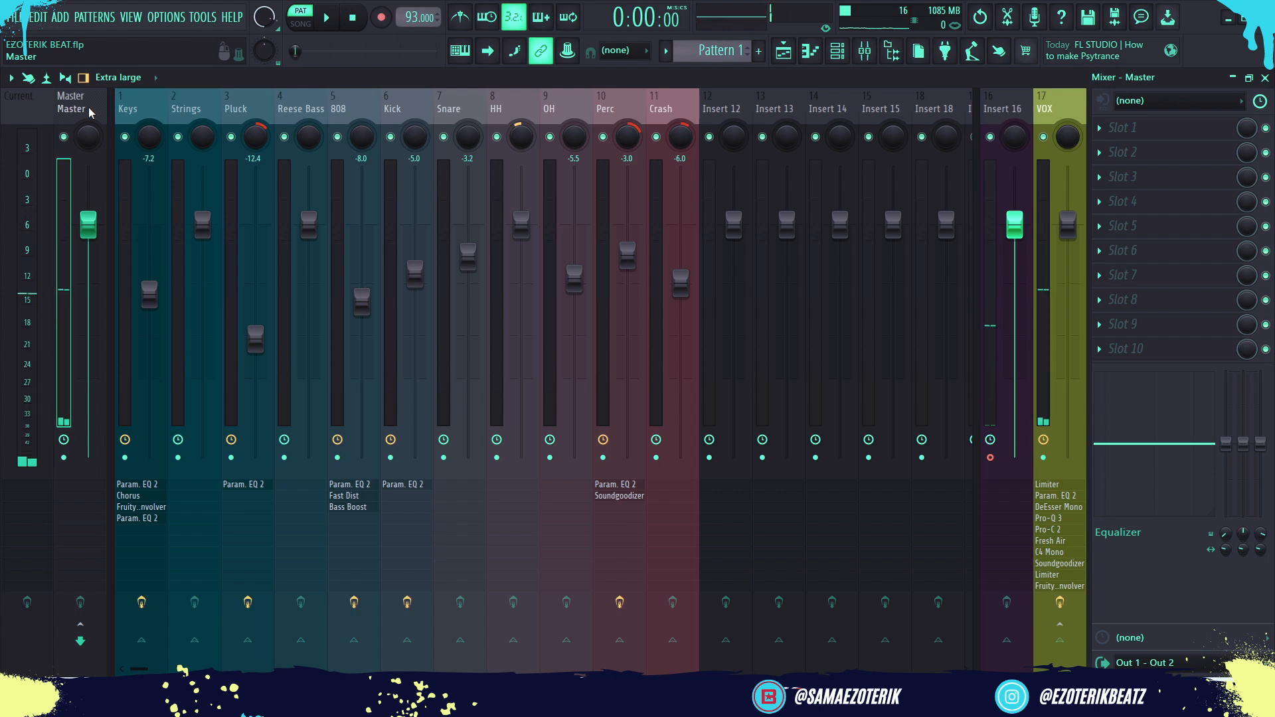
# Load Maximus into slot 3 of the Master track
pyautogui.click(1126, 177)
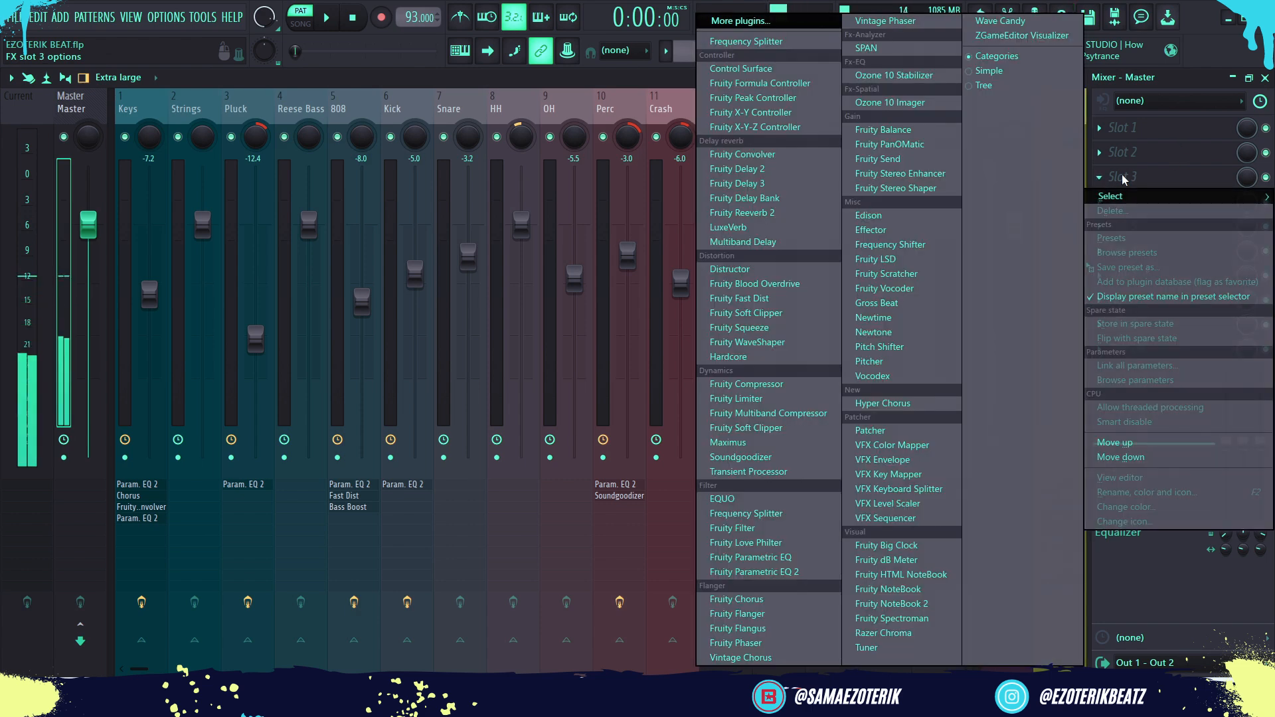
pyautogui.click(727, 442)
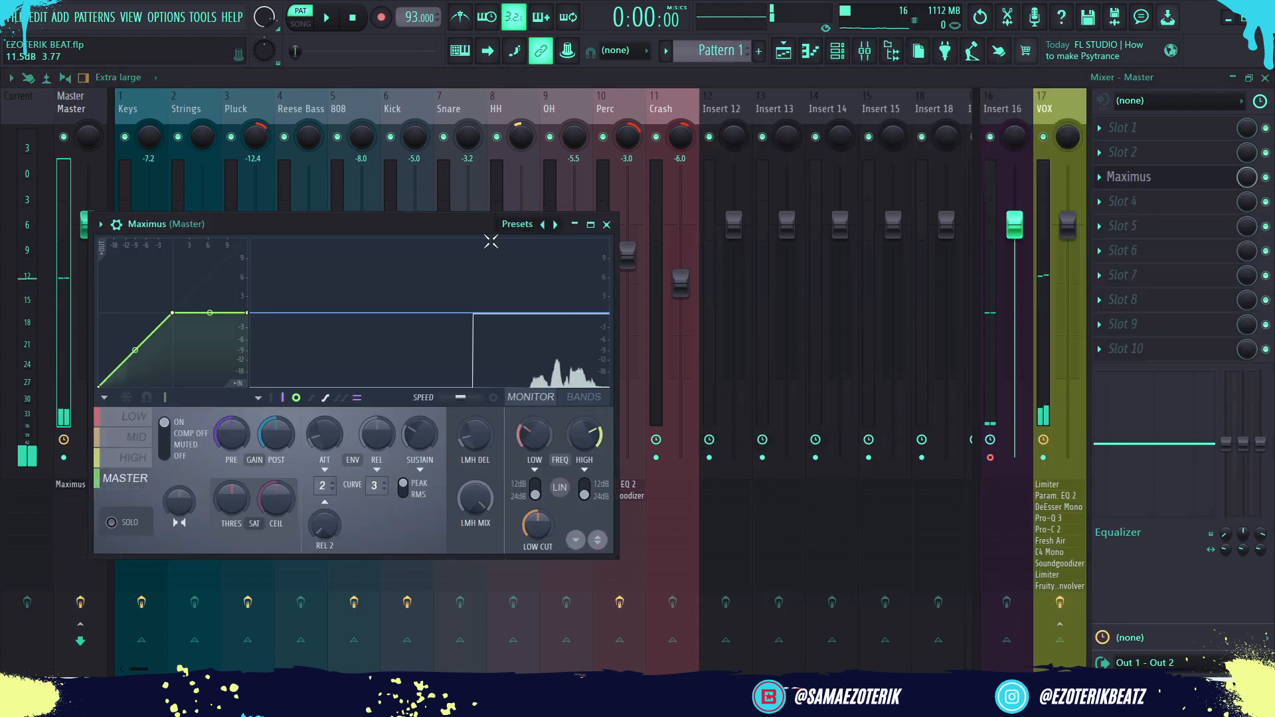
pyautogui.moveTo(419, 224); pyautogui.dragTo(568, 199)
# Load Fruity Soft Clipper into slot 4 of the Master track and switch it off
pyautogui.click(1127, 202)
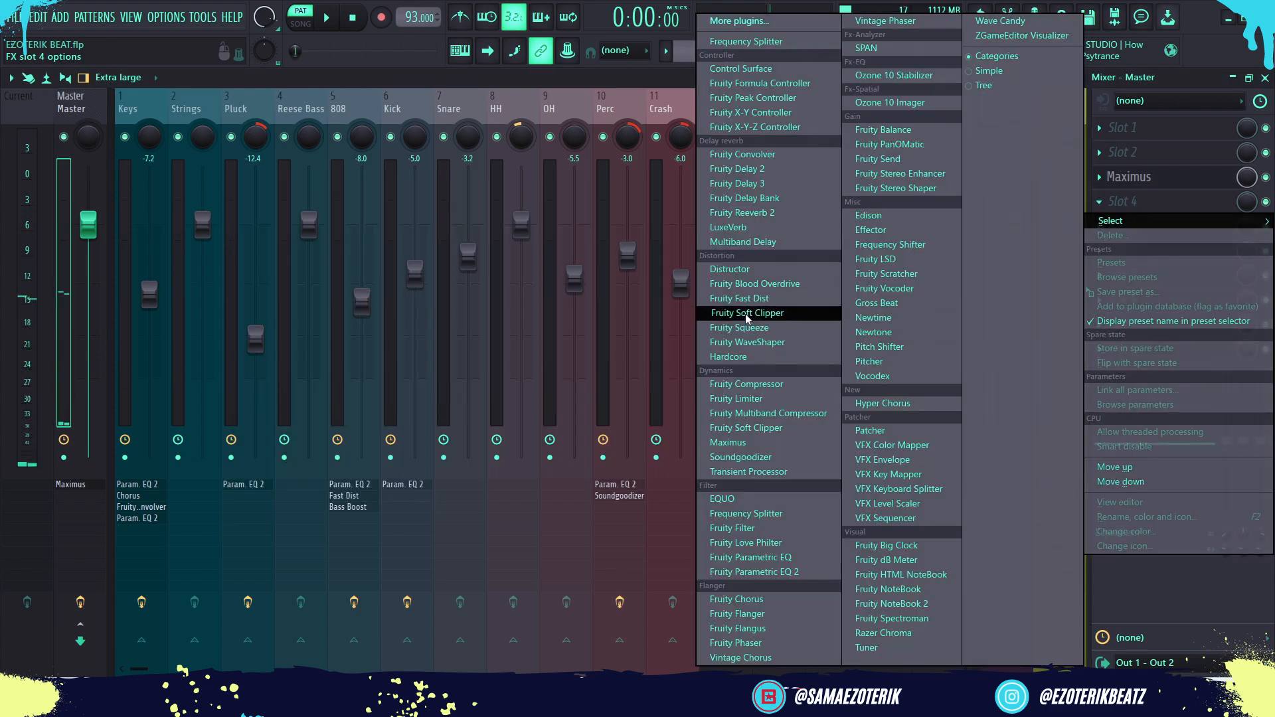
pyautogui.click(747, 313)
pyautogui.click(1122, 176)
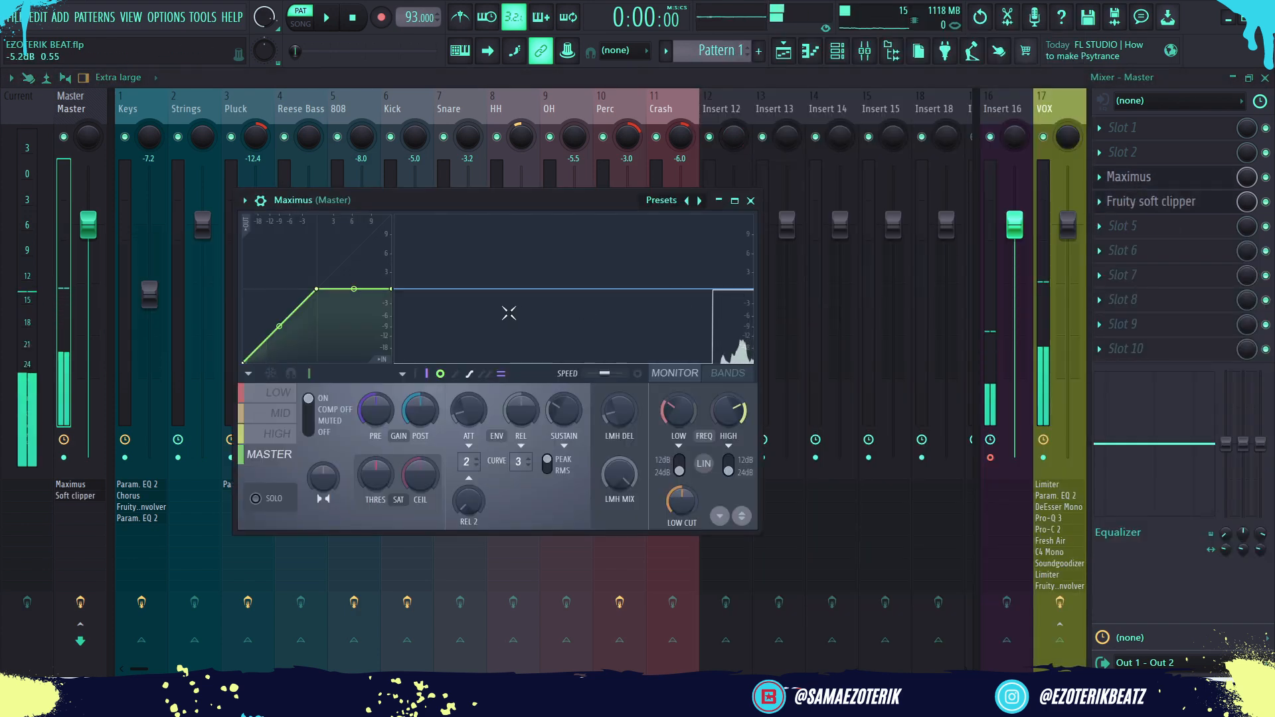
pyautogui.click(1266, 201)
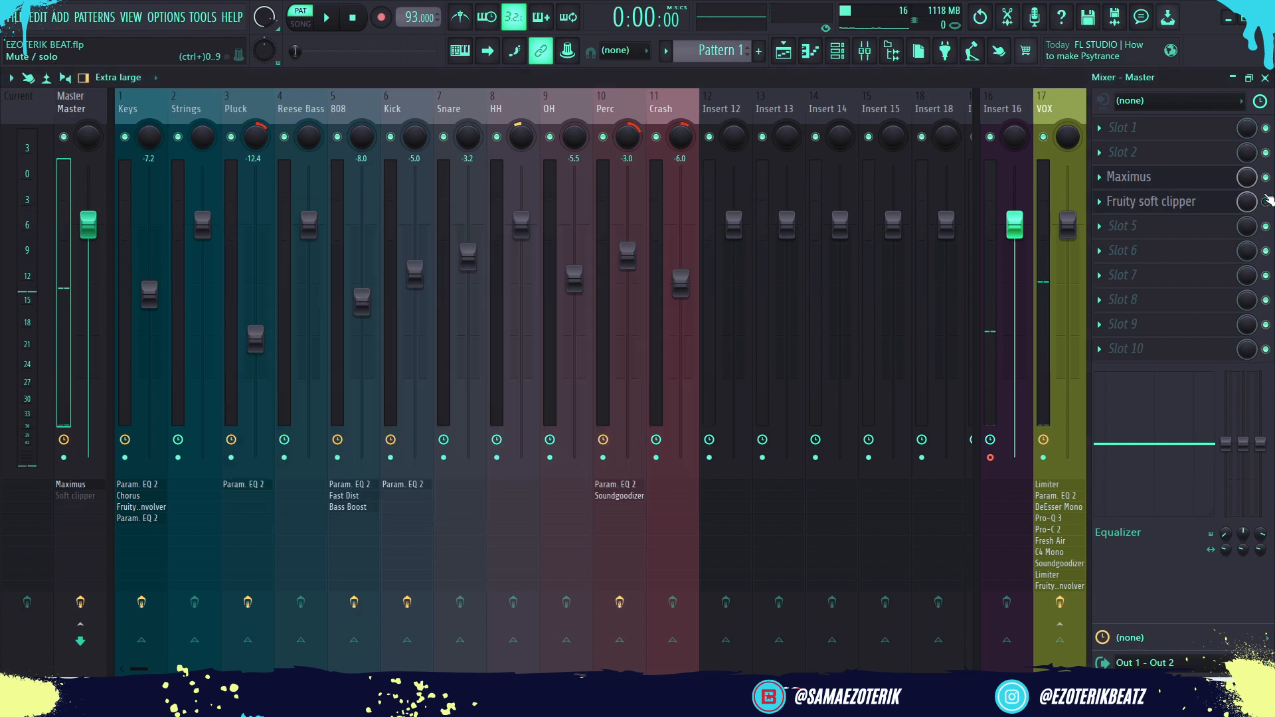
# Raise the post gain of Maximus on the Master track to 3.2 dB while checking the mix
pyautogui.click(1148, 178)
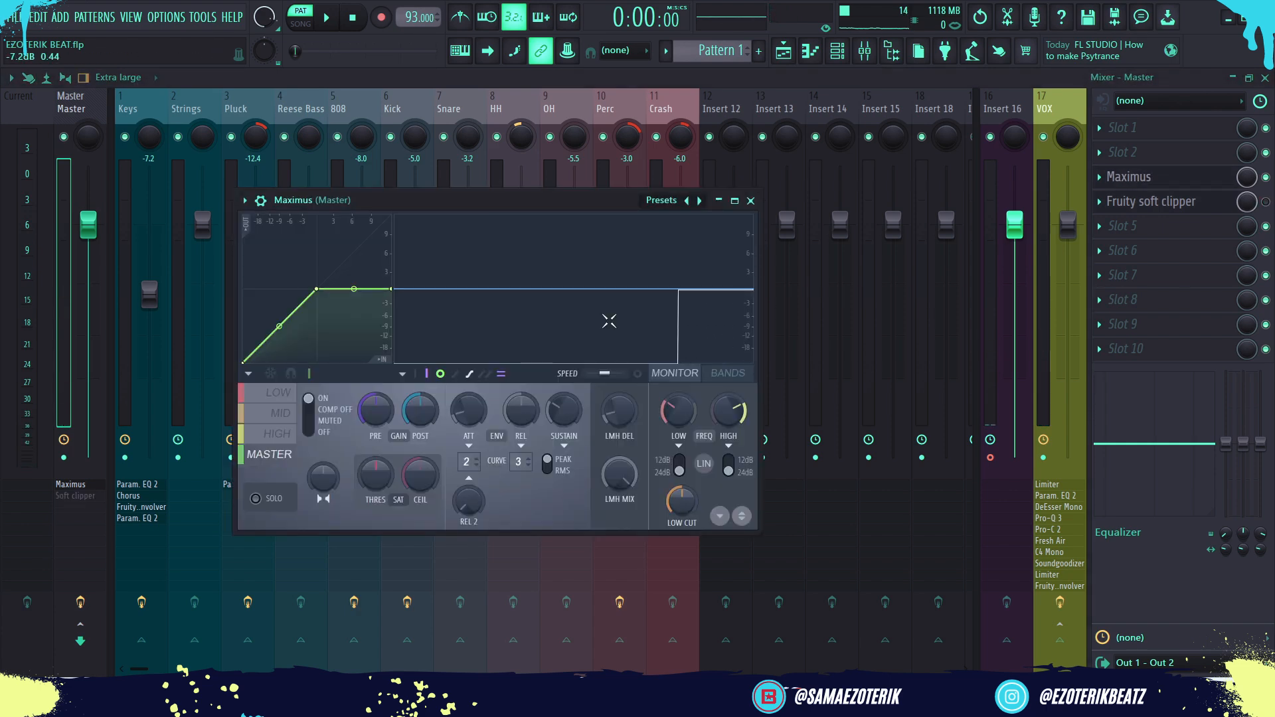
pyautogui.press('space')
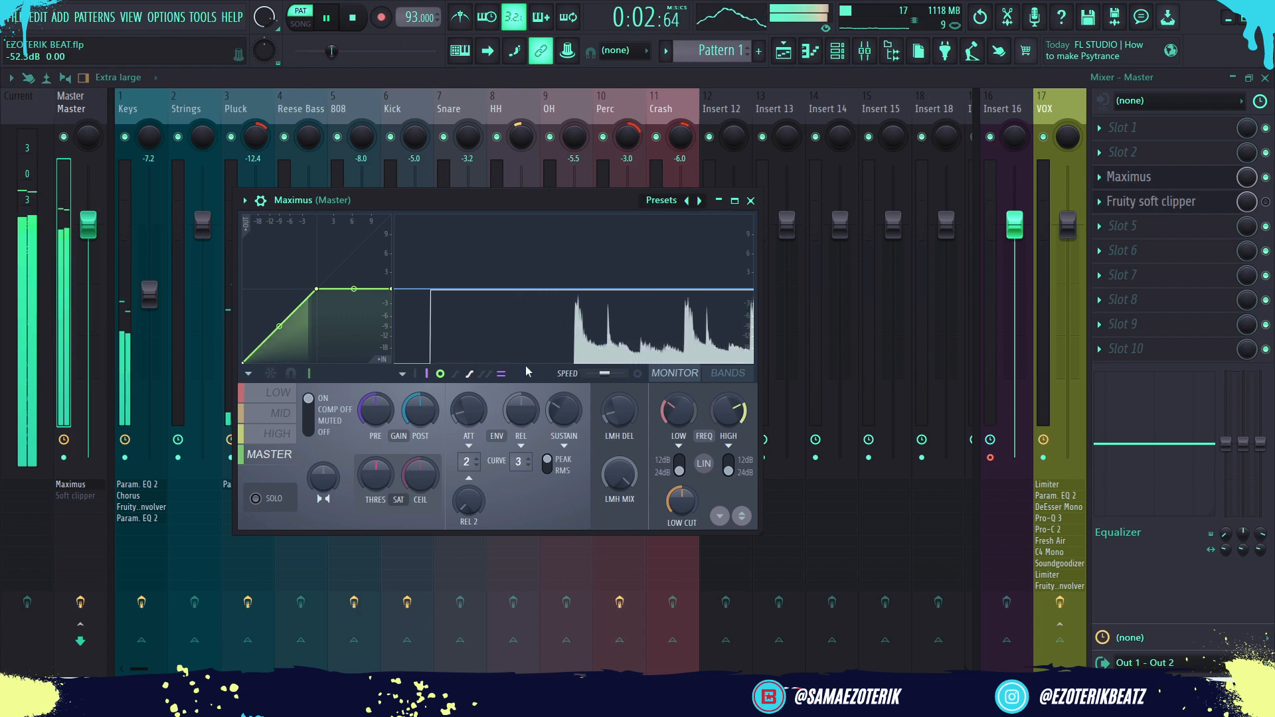
pyautogui.press('space')
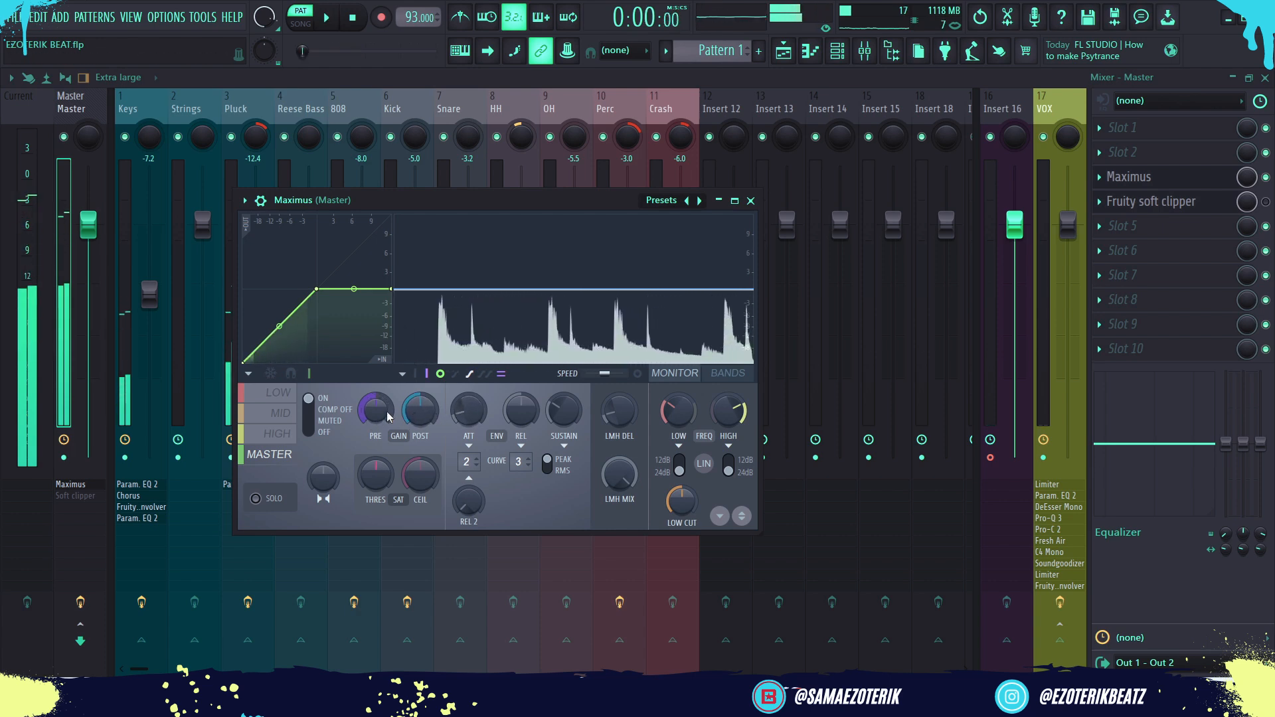
pyautogui.scroll(3, 420, 412)
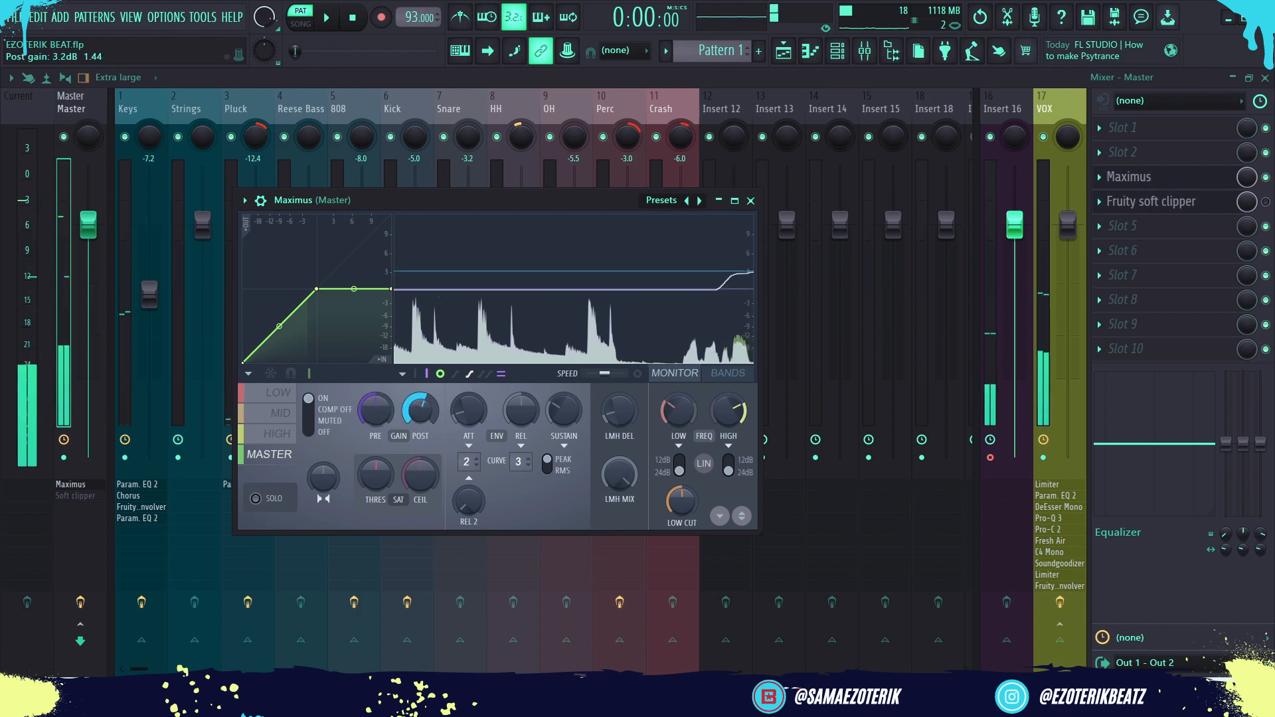
pyautogui.press('space')
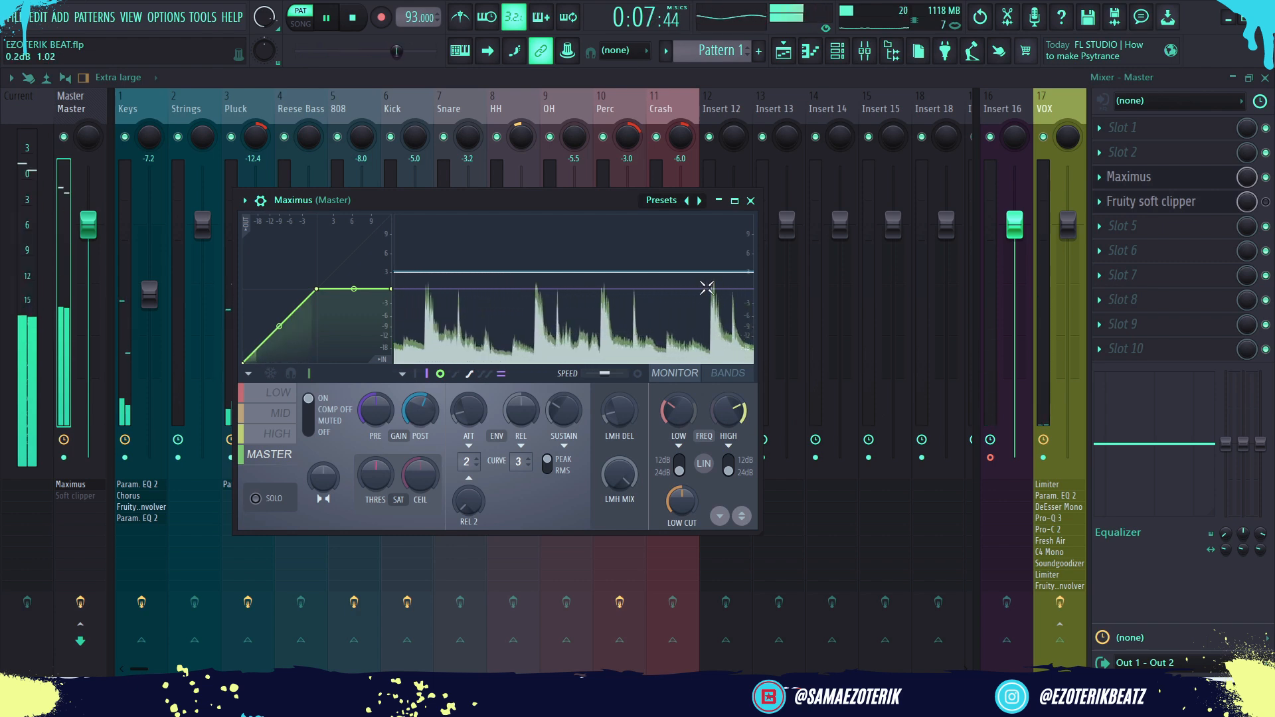
# Enable Fruity Soft Clipper on the Master track and play the full mix through it
pyautogui.click(752, 201)
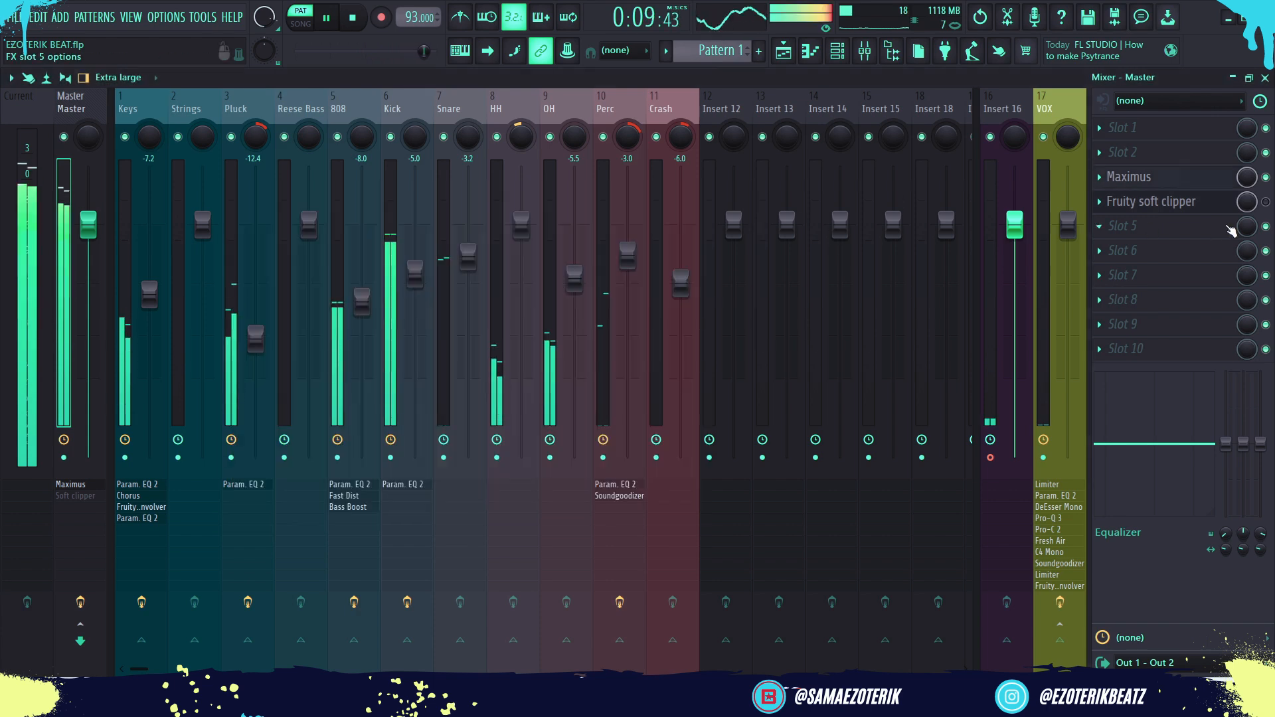
pyautogui.press('space')
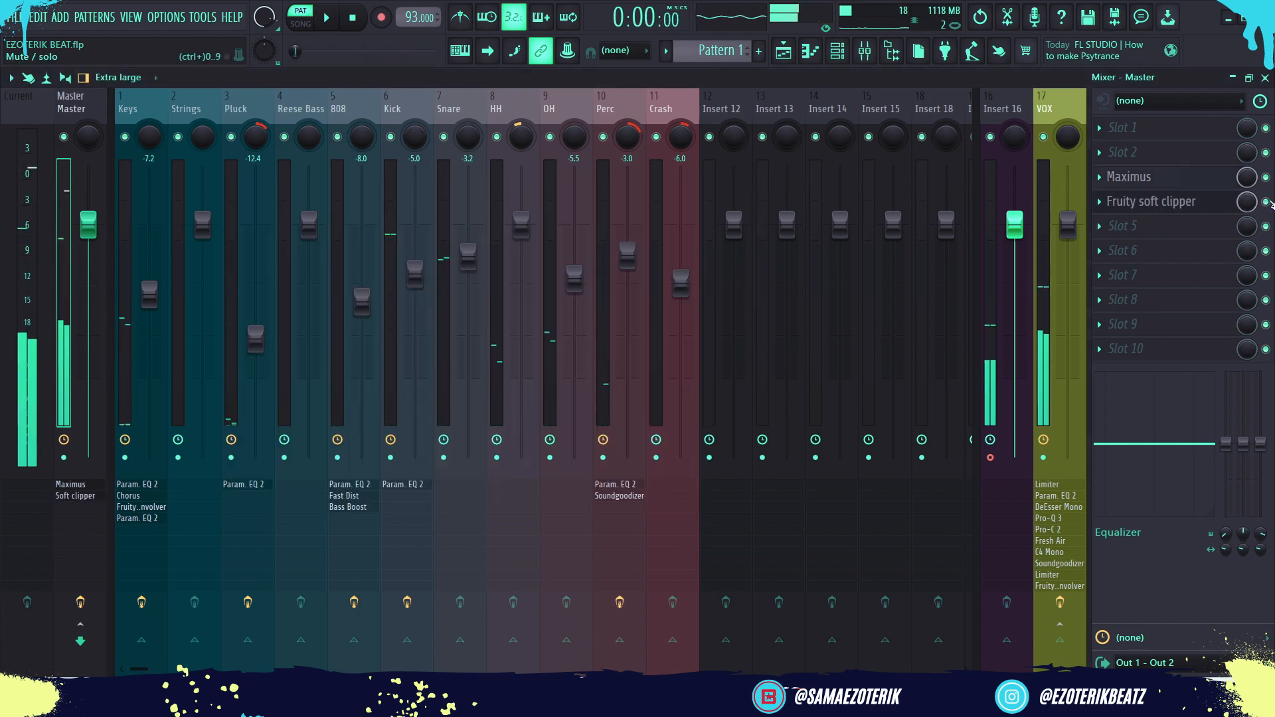
pyautogui.press('space')
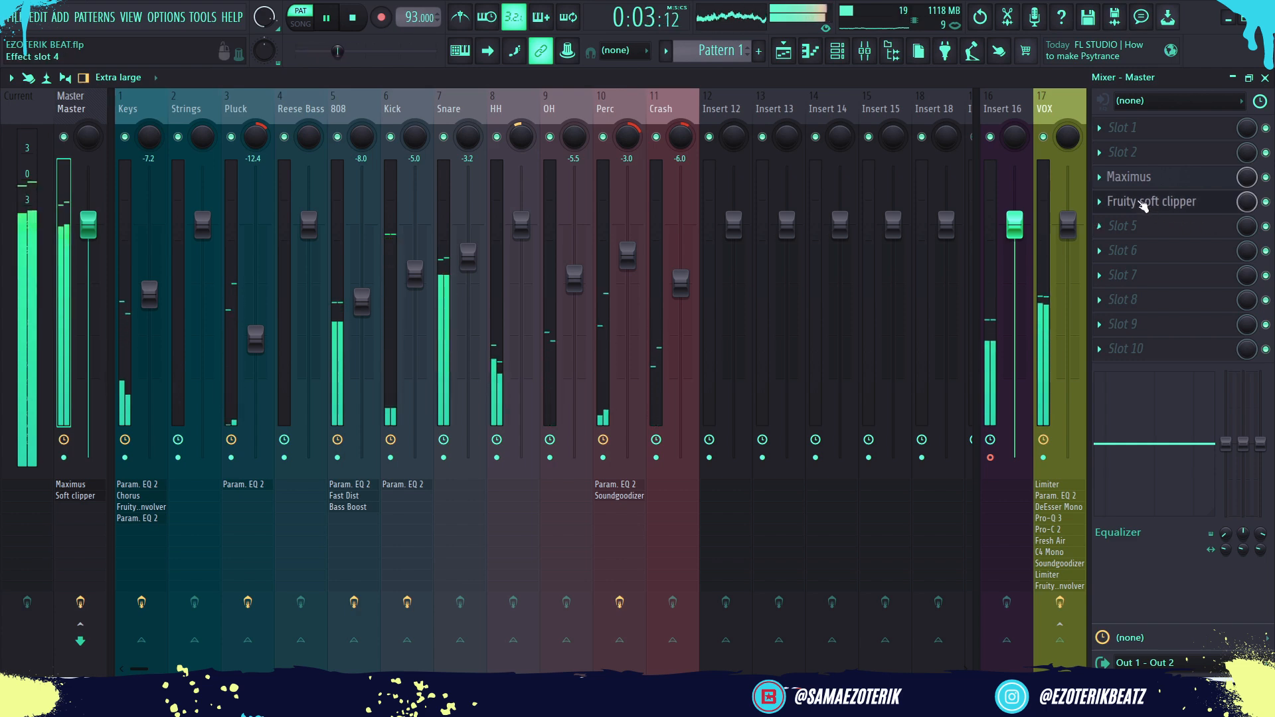
# Compare the full mix with Fruity Soft Clipper on the Master track bypassed and re-enabled, watching the output level
pyautogui.press('space')
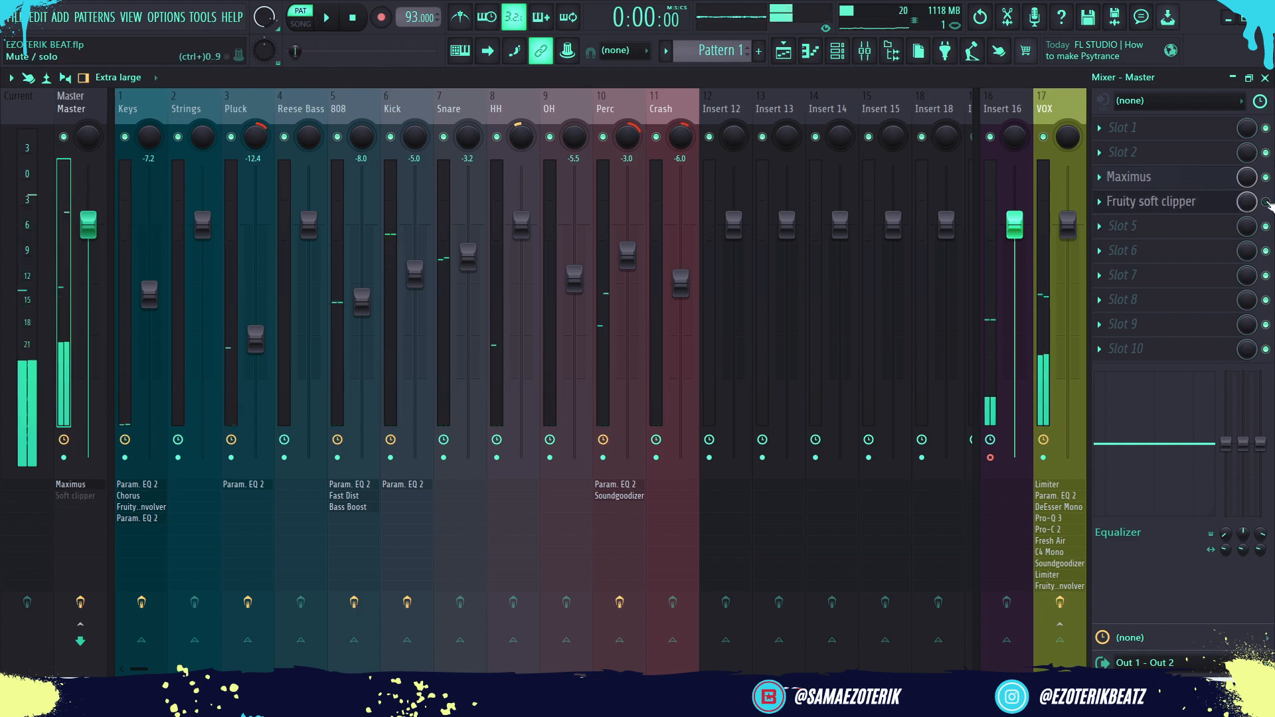
pyautogui.click(1266, 202)
pyautogui.press('space')
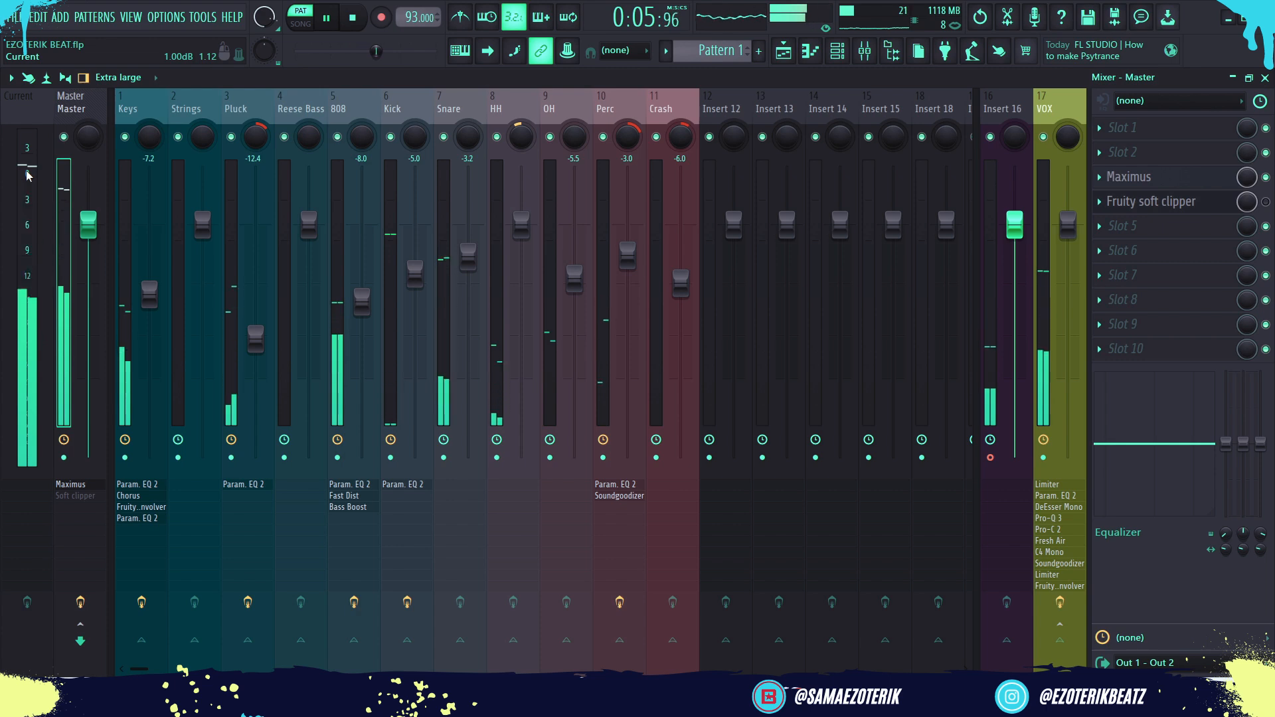
pyautogui.click(1266, 203)
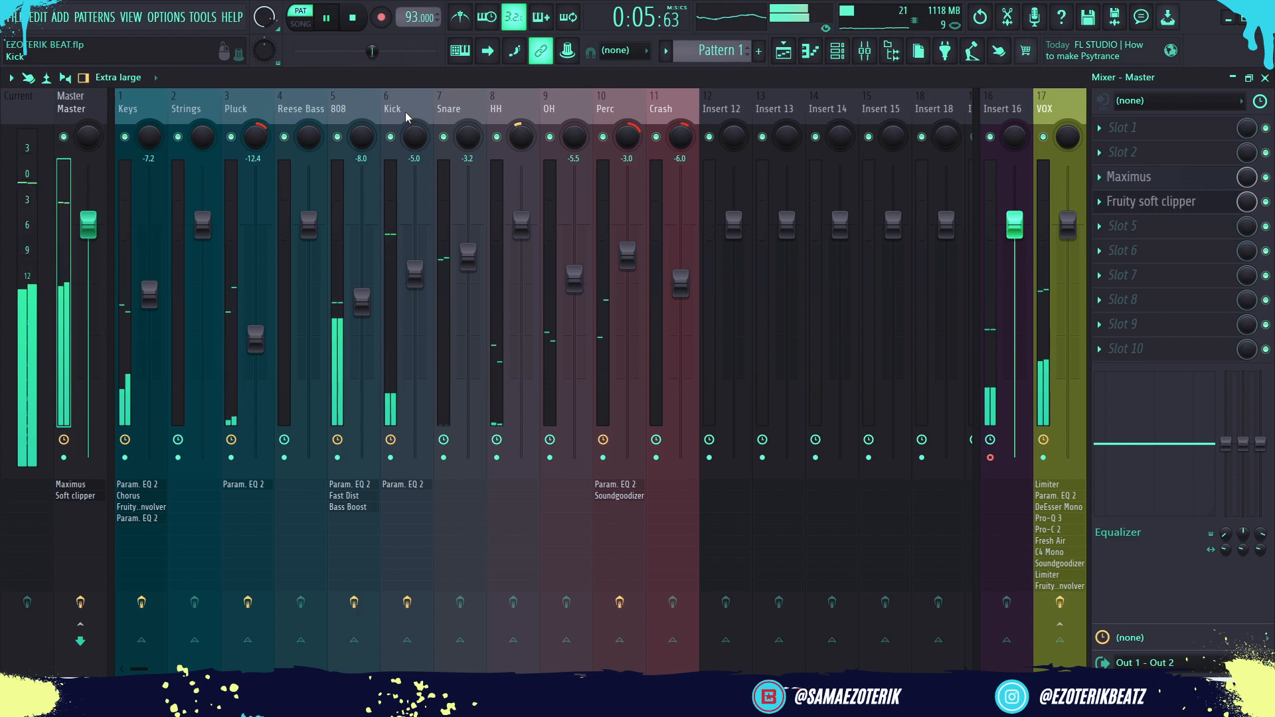
pyautogui.press('space')
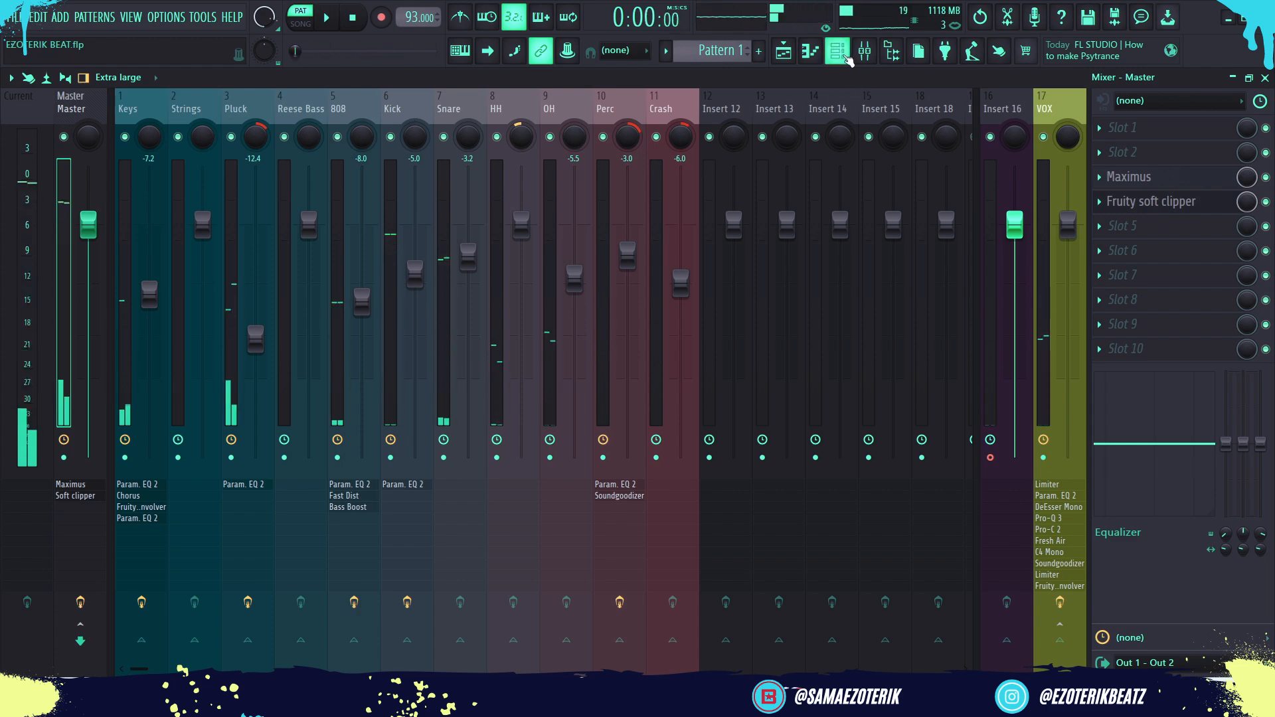
# Increase the quick fade-out of the Kick sample, audition it in the full mix, and return to the mixer
pyautogui.click(838, 51)
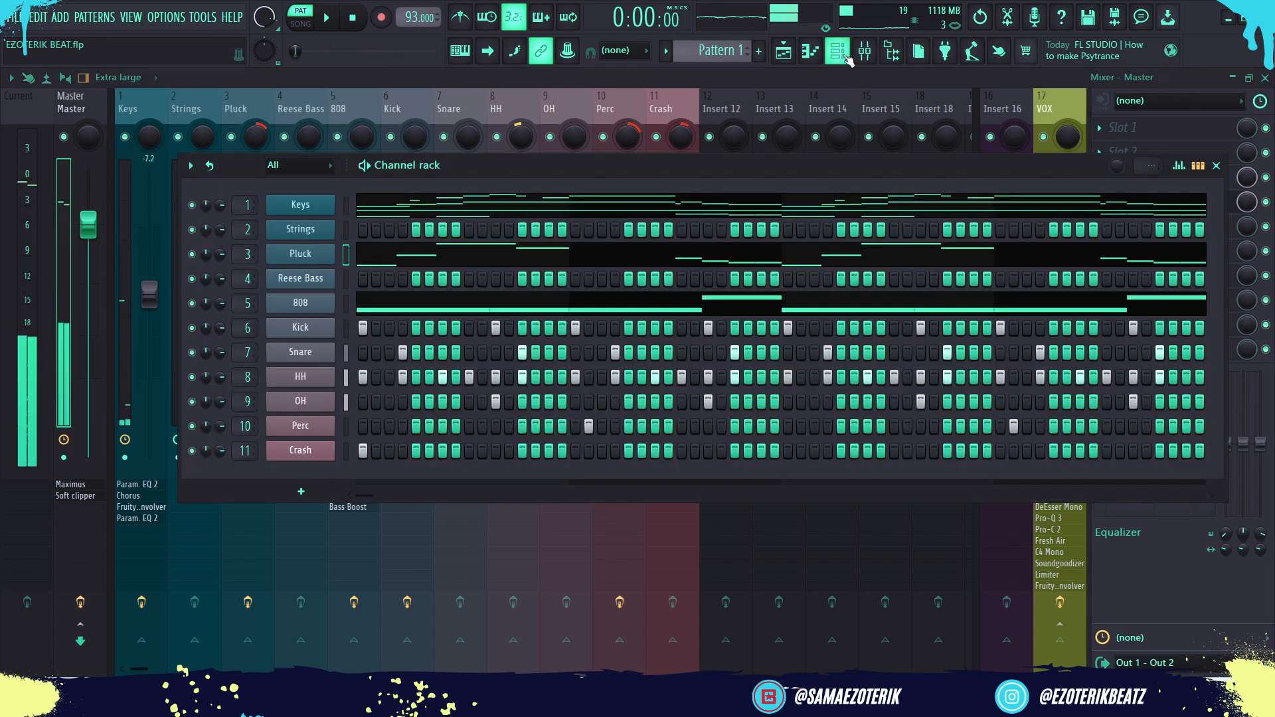
pyautogui.click(318, 327)
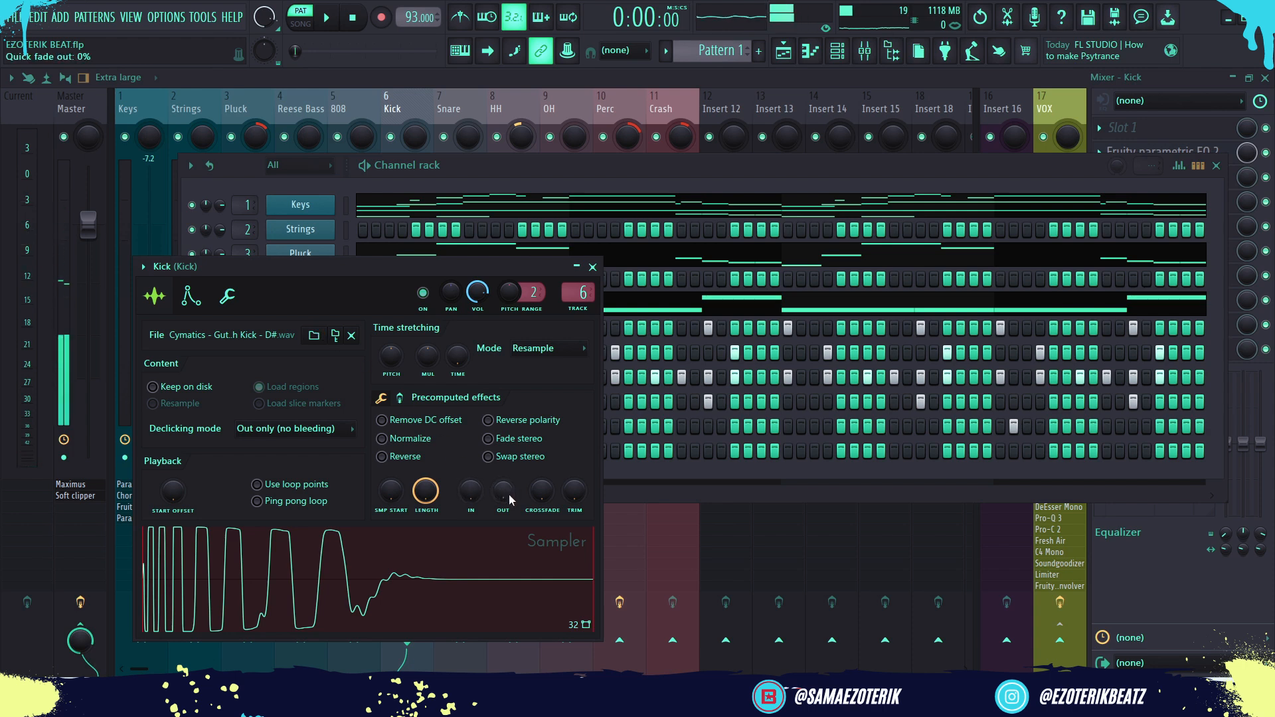
pyautogui.scroll(10, 503, 491)
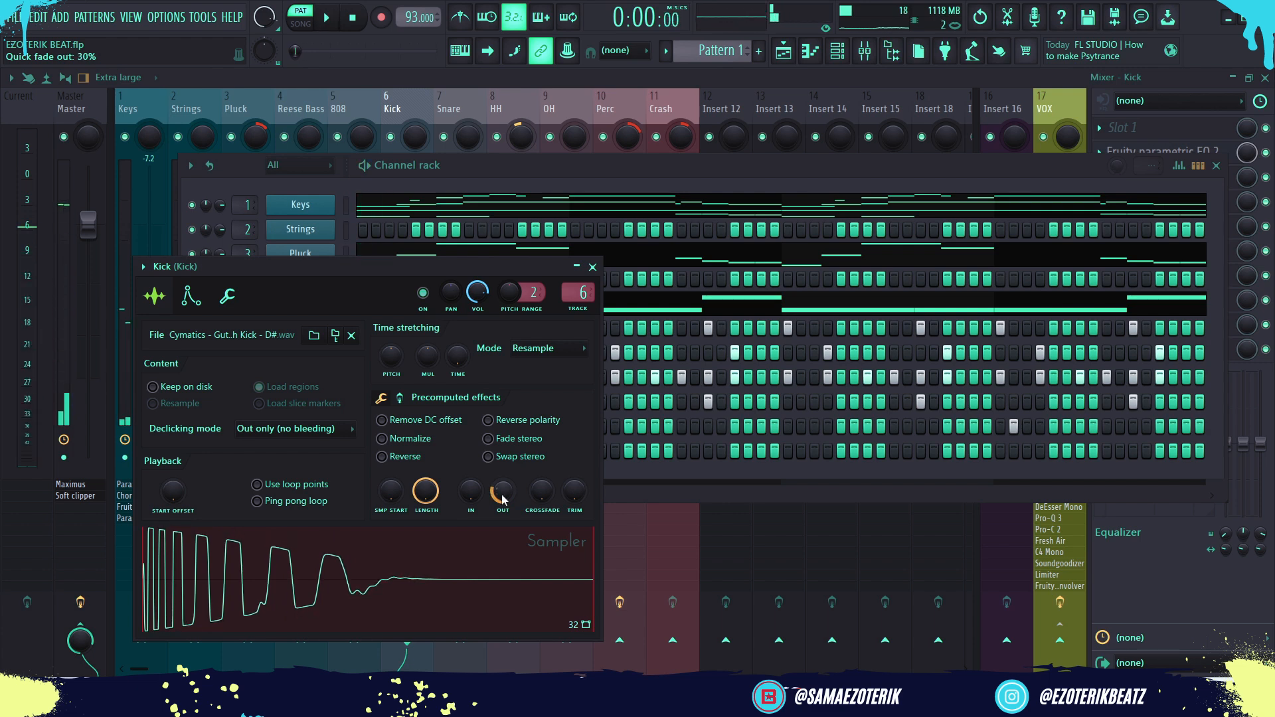
pyautogui.scroll(-10, 503, 492)
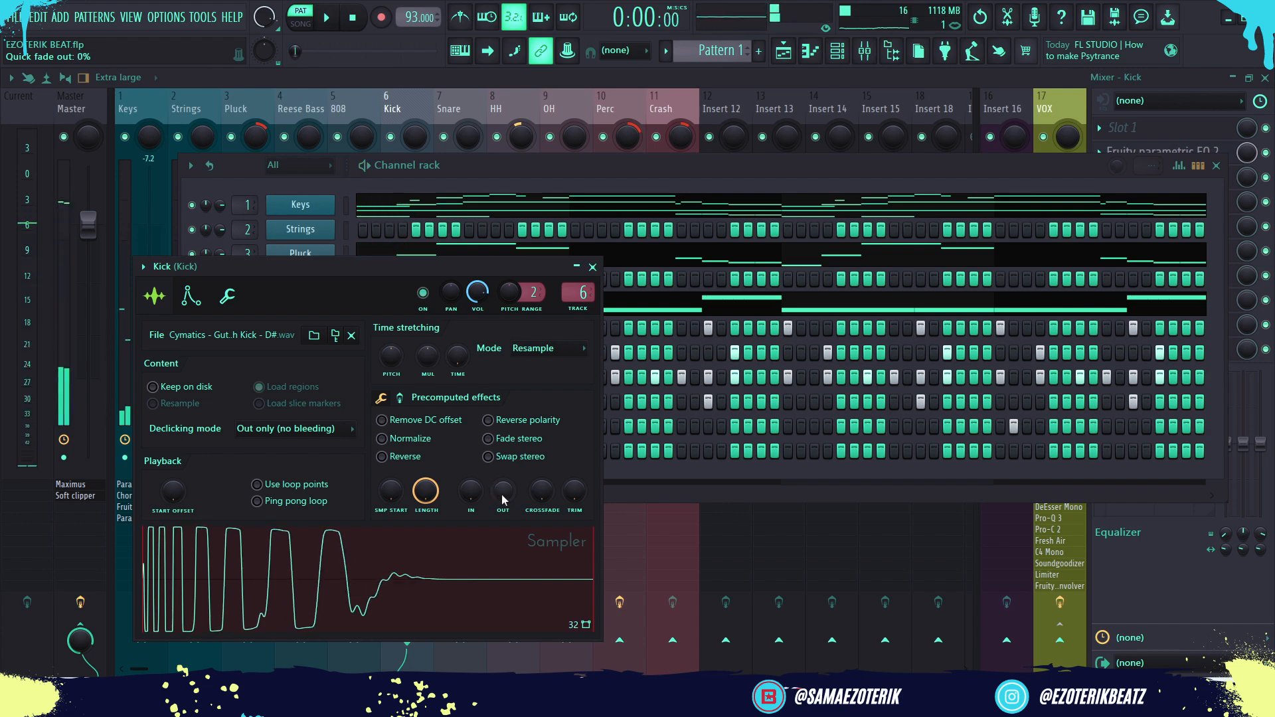
pyautogui.scroll(6, 503, 491)
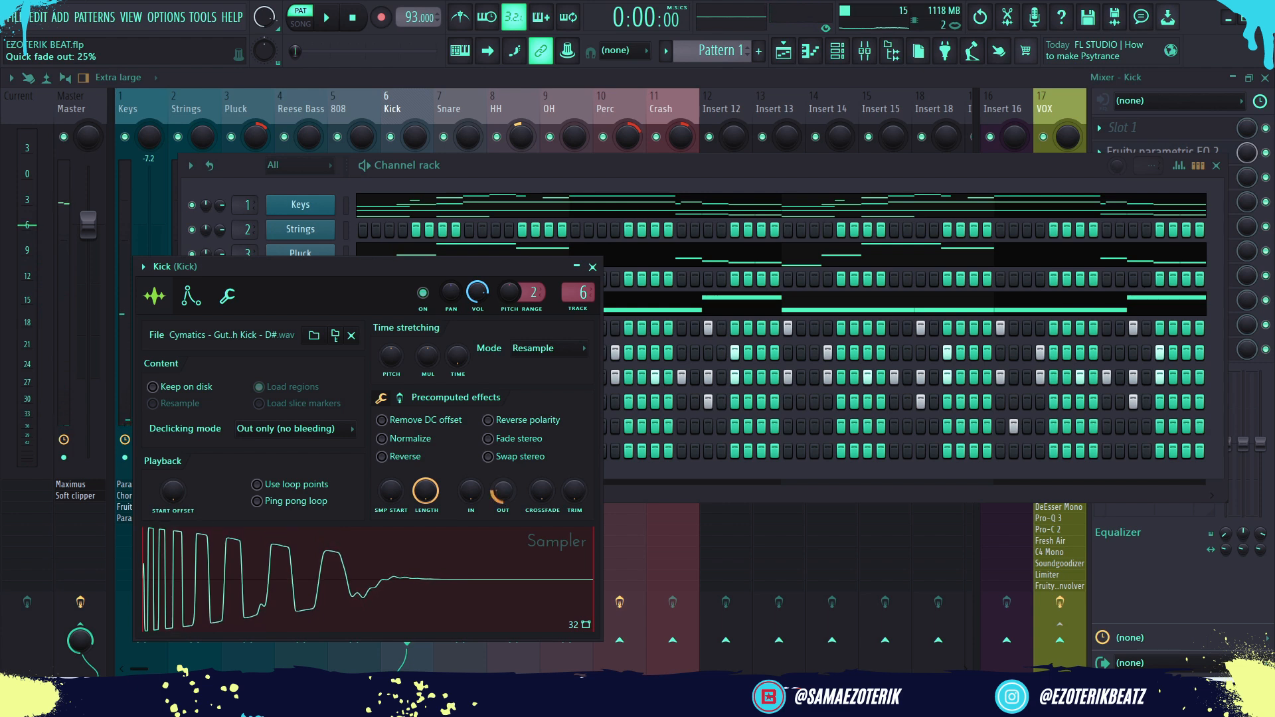
pyautogui.scroll(3, 503, 492)
pyautogui.press('space')
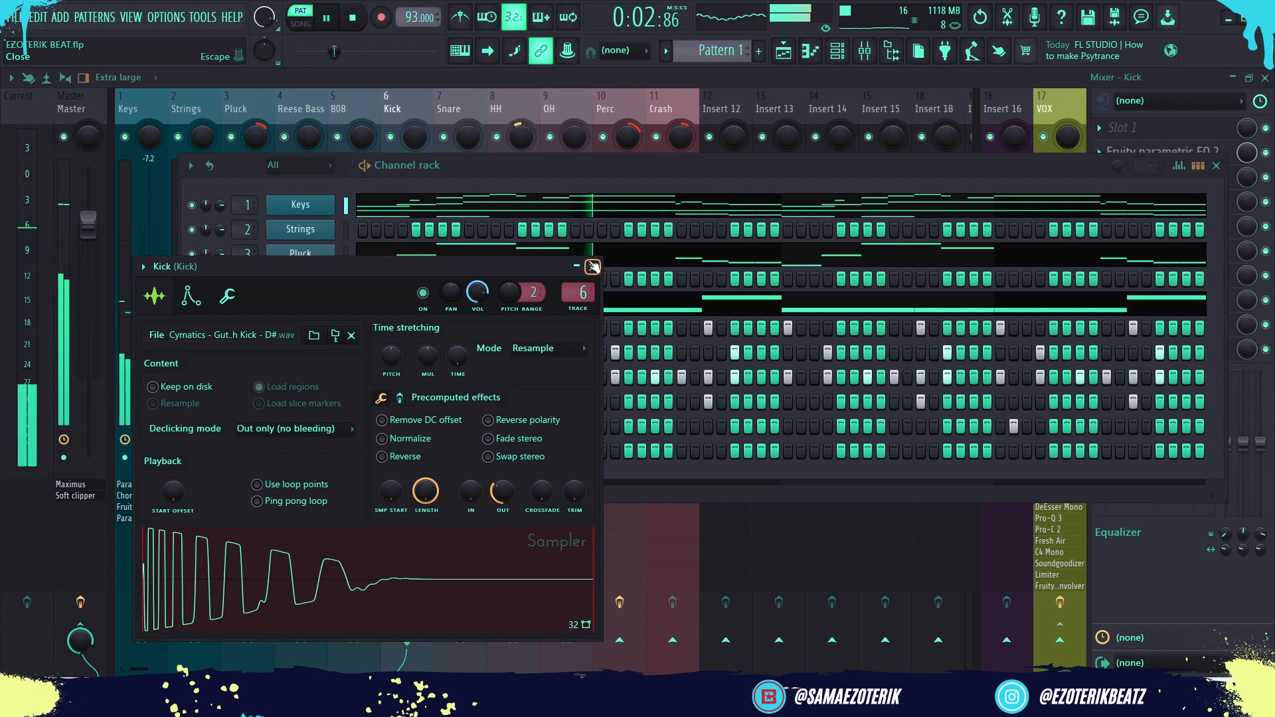
pyautogui.click(592, 266)
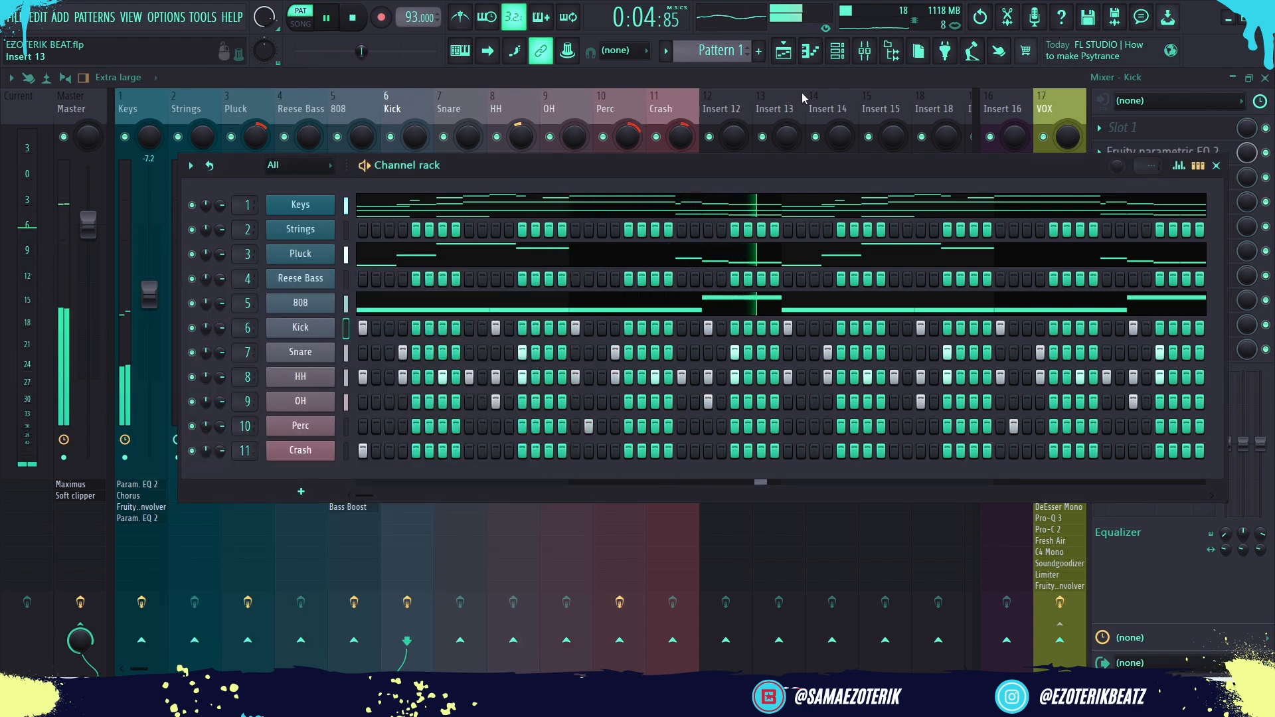
pyautogui.click(874, 53)
pyautogui.press('space')
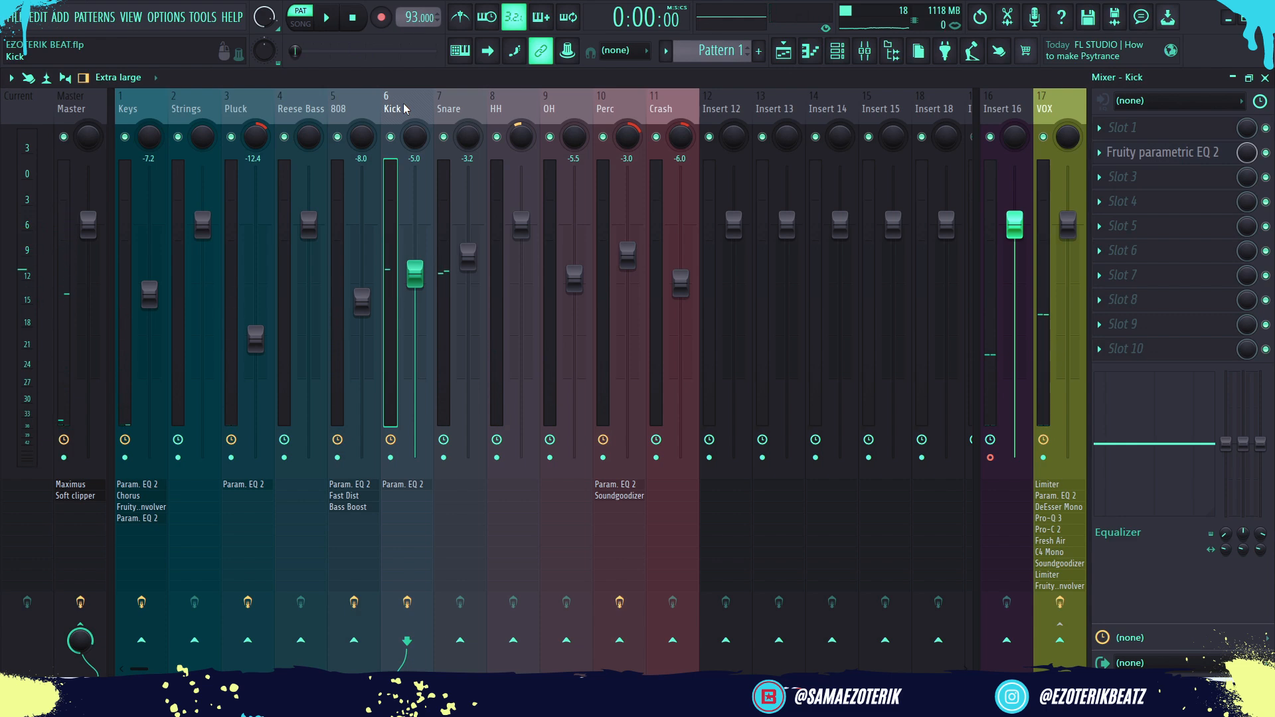
# Route the Kick mixer track to the 808 track and set the send level to 0% for sidechaining
pyautogui.click(356, 118)
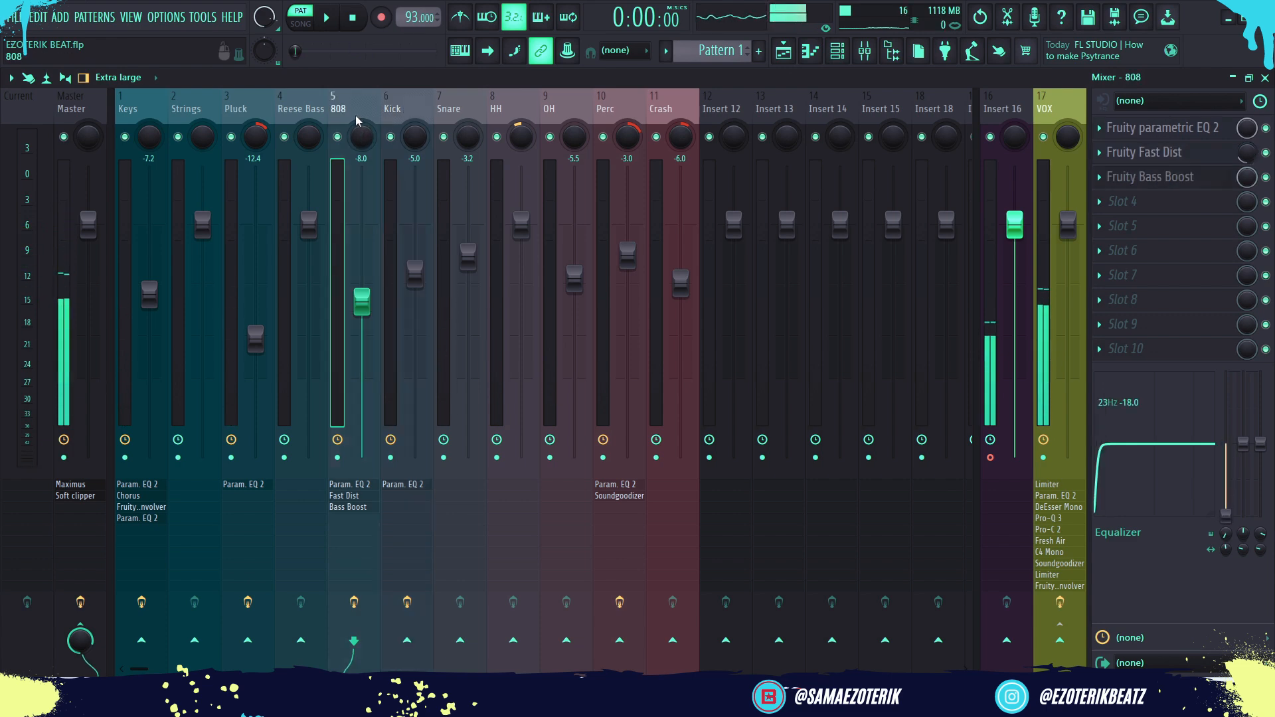
pyautogui.click(395, 120)
pyautogui.click(353, 113)
pyautogui.click(395, 115)
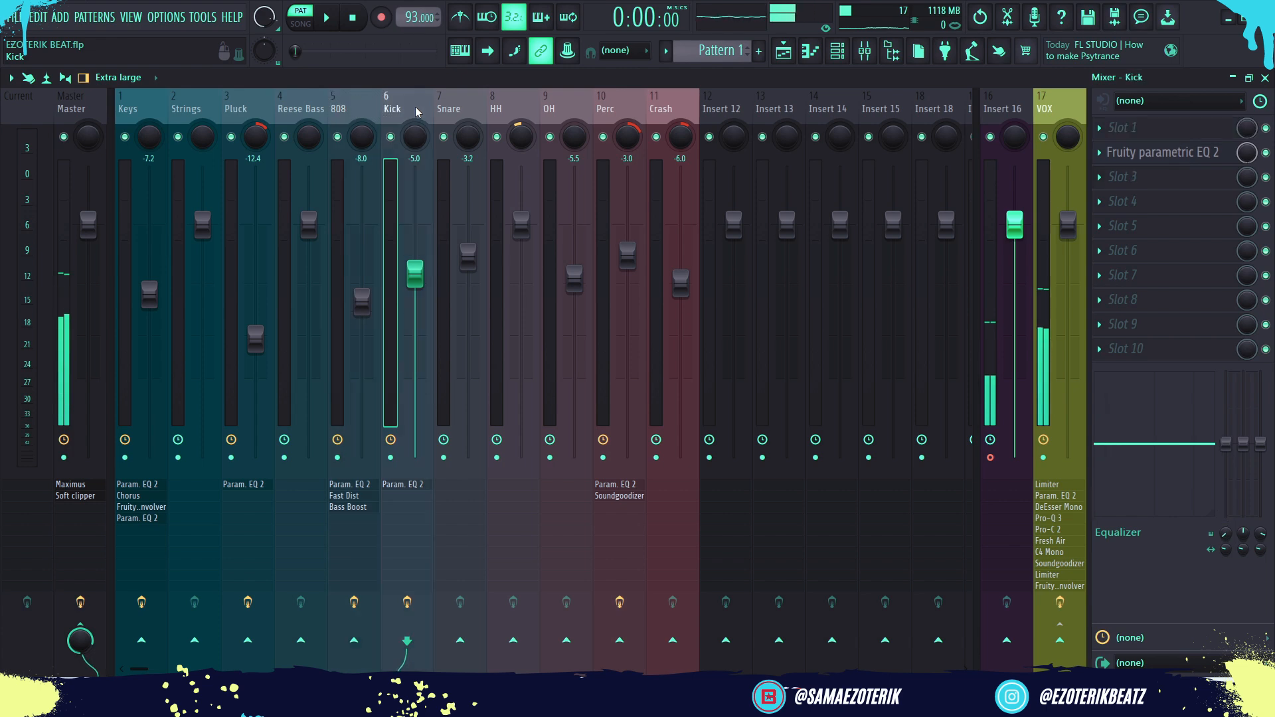
pyautogui.click(356, 641)
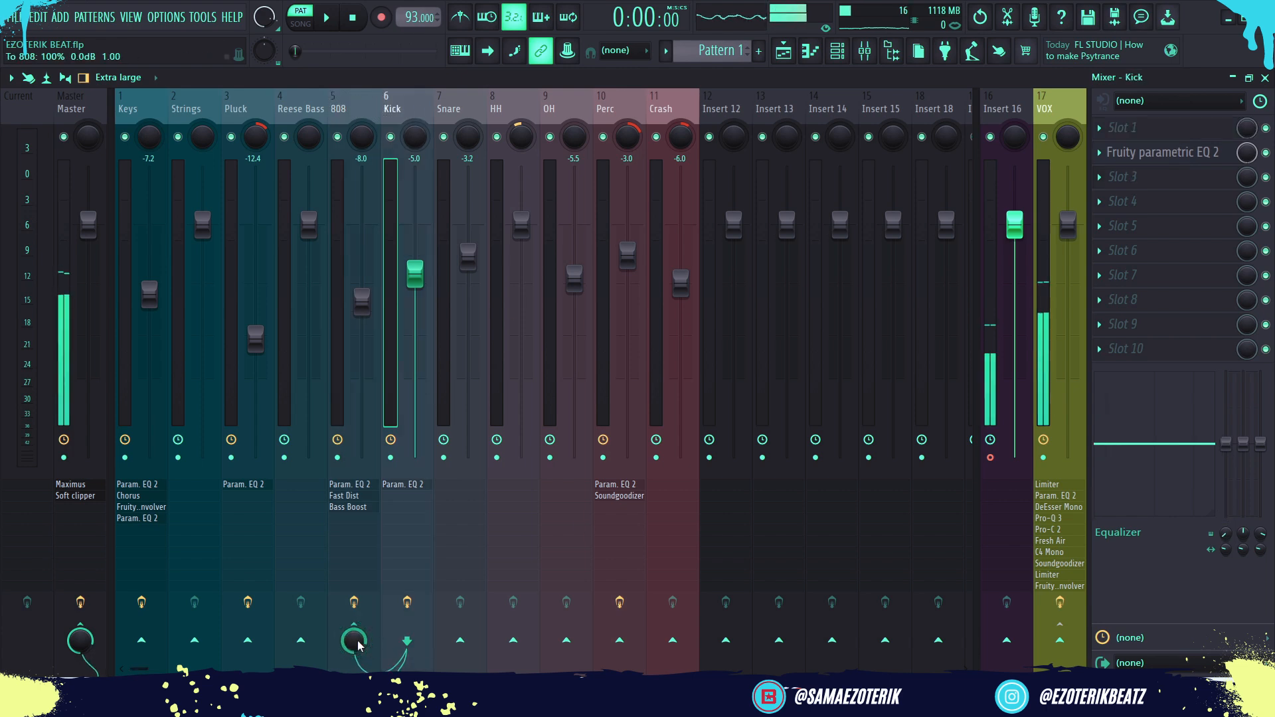
pyautogui.moveTo(354, 641); pyautogui.dragTo(354, 704)
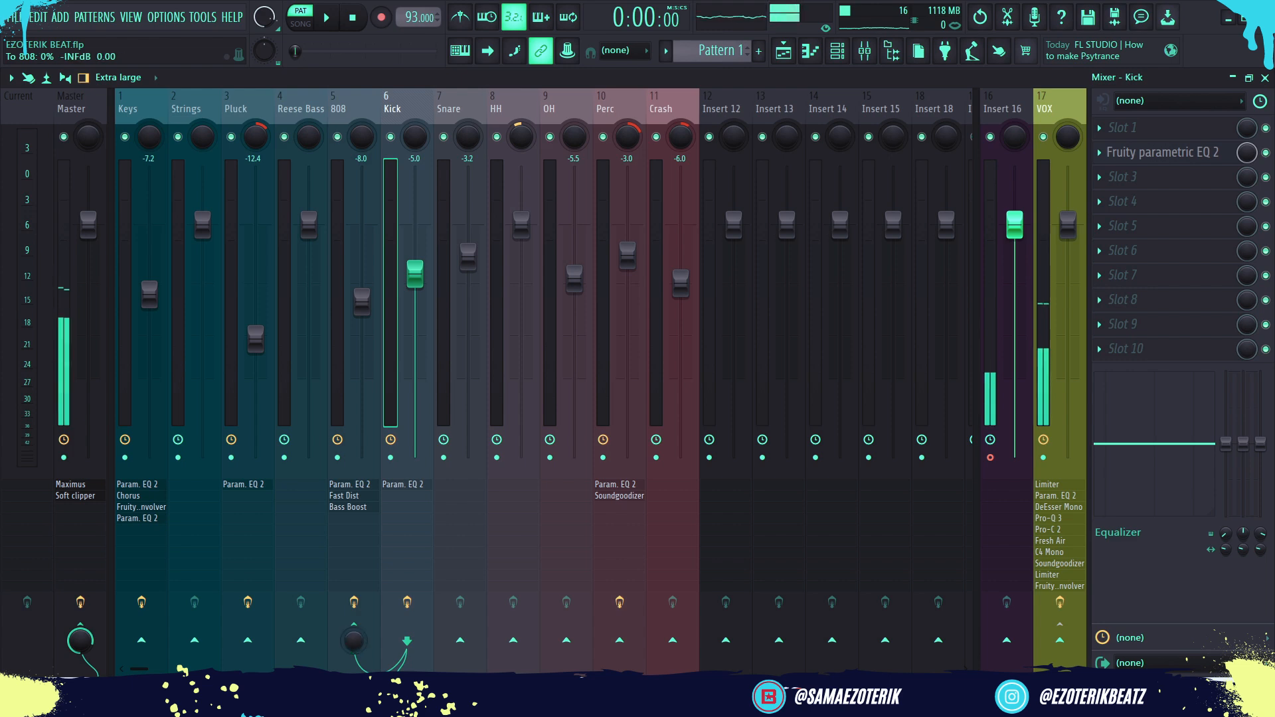
# Load Fruity Limiter into slot 6 of the 808 track and place its window clear of the mixer's outer tracks
pyautogui.click(345, 100)
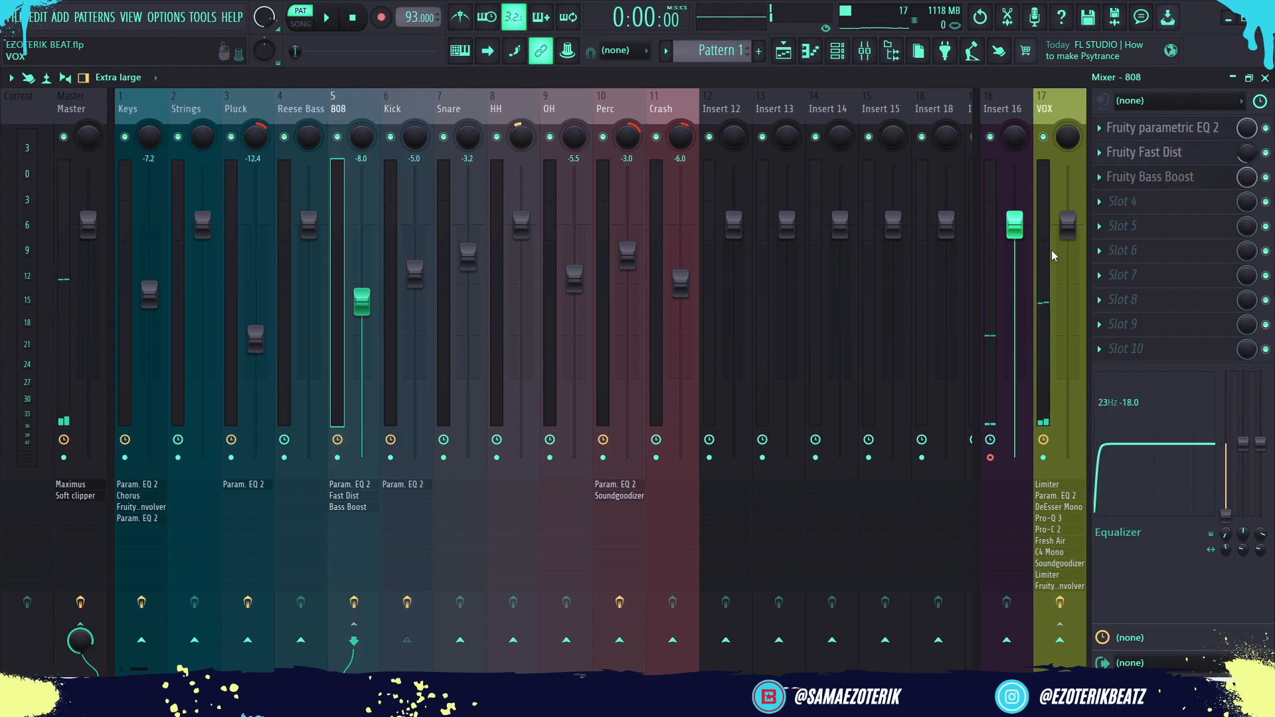
pyautogui.click(1124, 252)
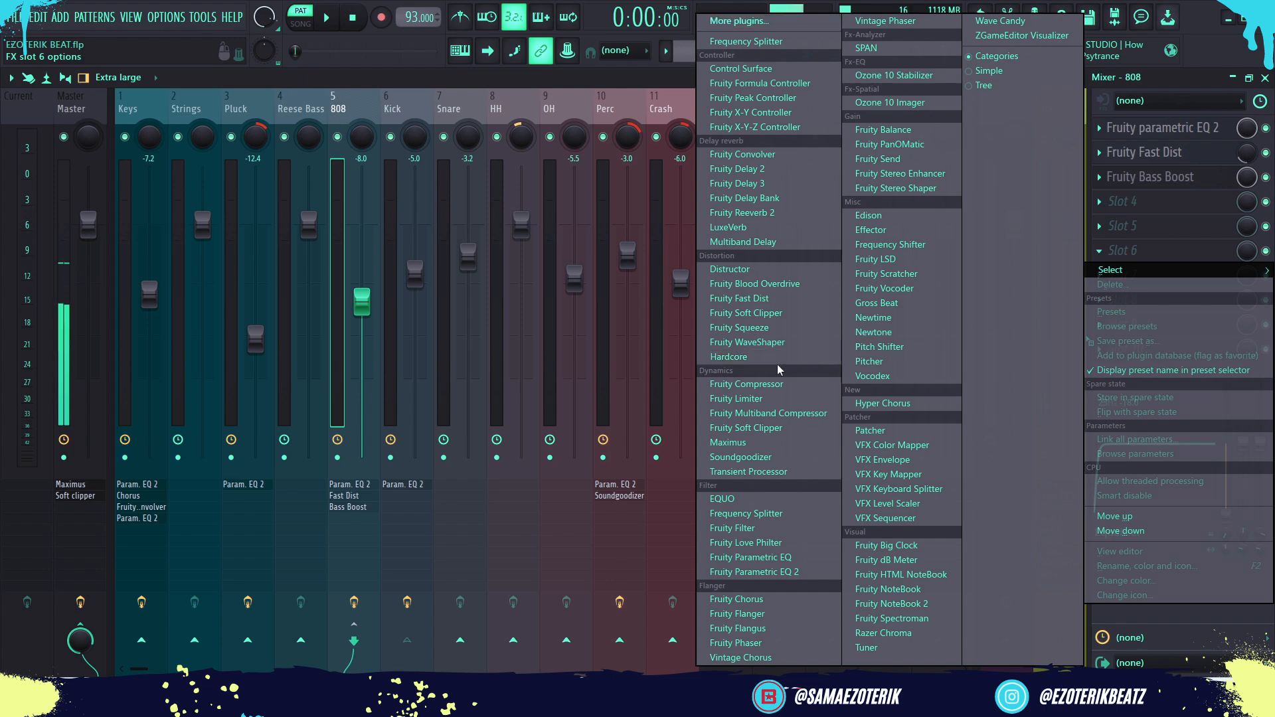
pyautogui.click(736, 399)
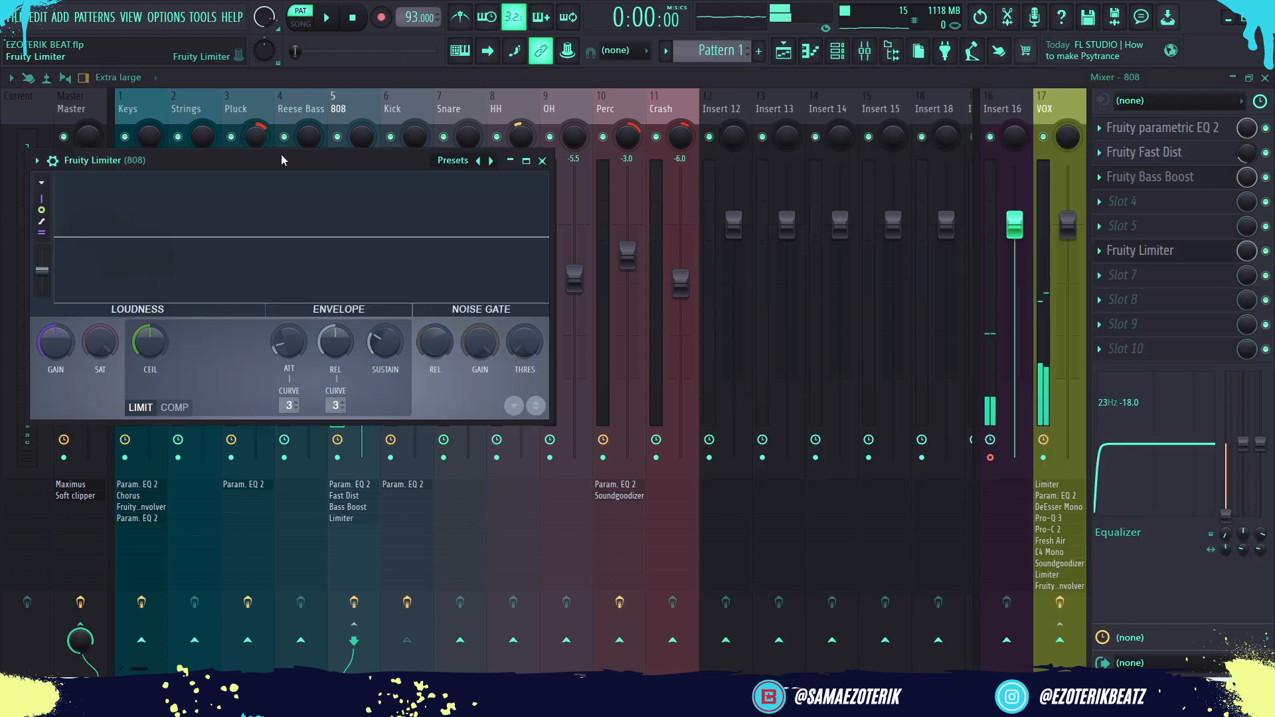
pyautogui.moveTo(295, 165); pyautogui.dragTo(513, 197)
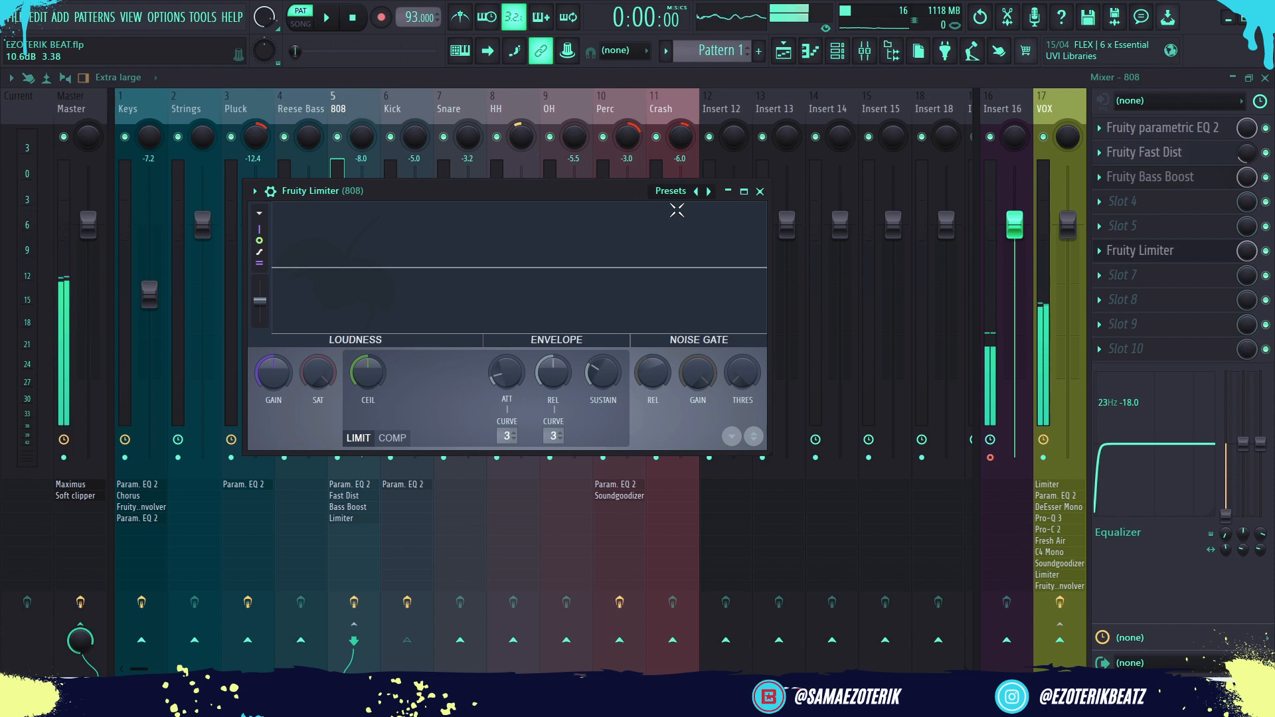
pyautogui.click(671, 190)
pyautogui.click(584, 196)
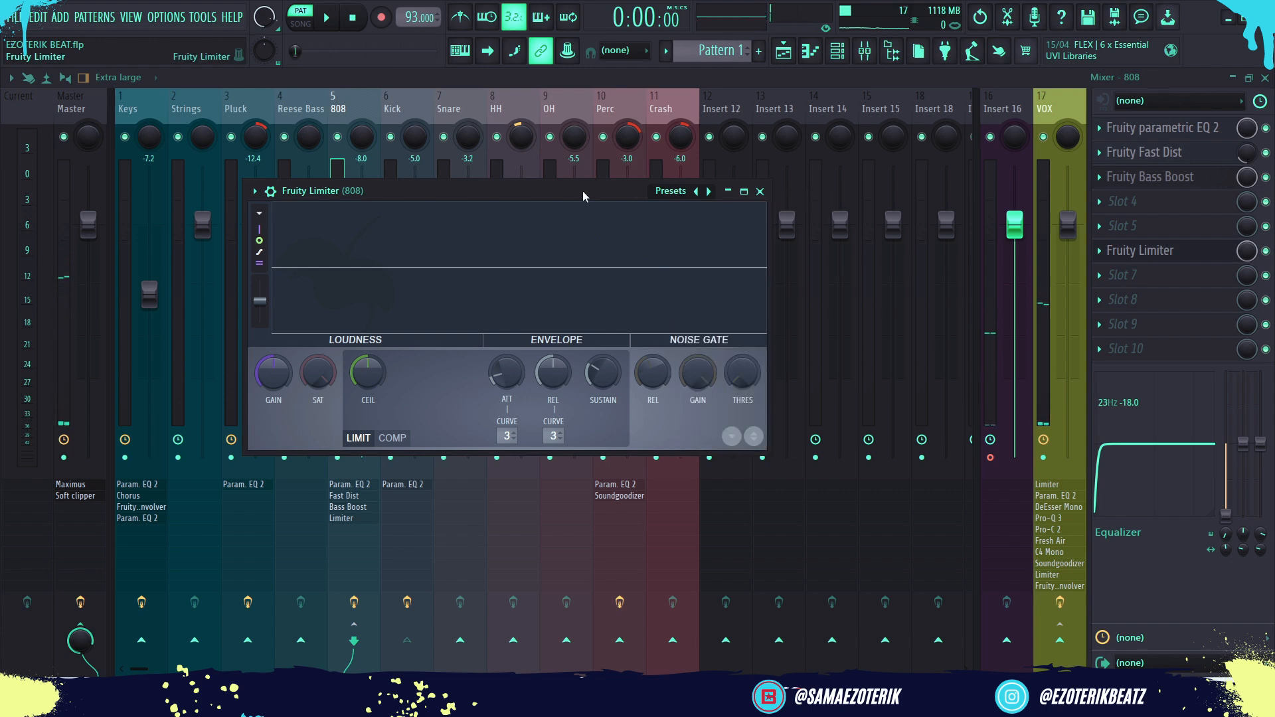
# Switch the 808's Fruity Limiter to compressor mode and choose Kick as its sidechain input
pyautogui.click(391, 438)
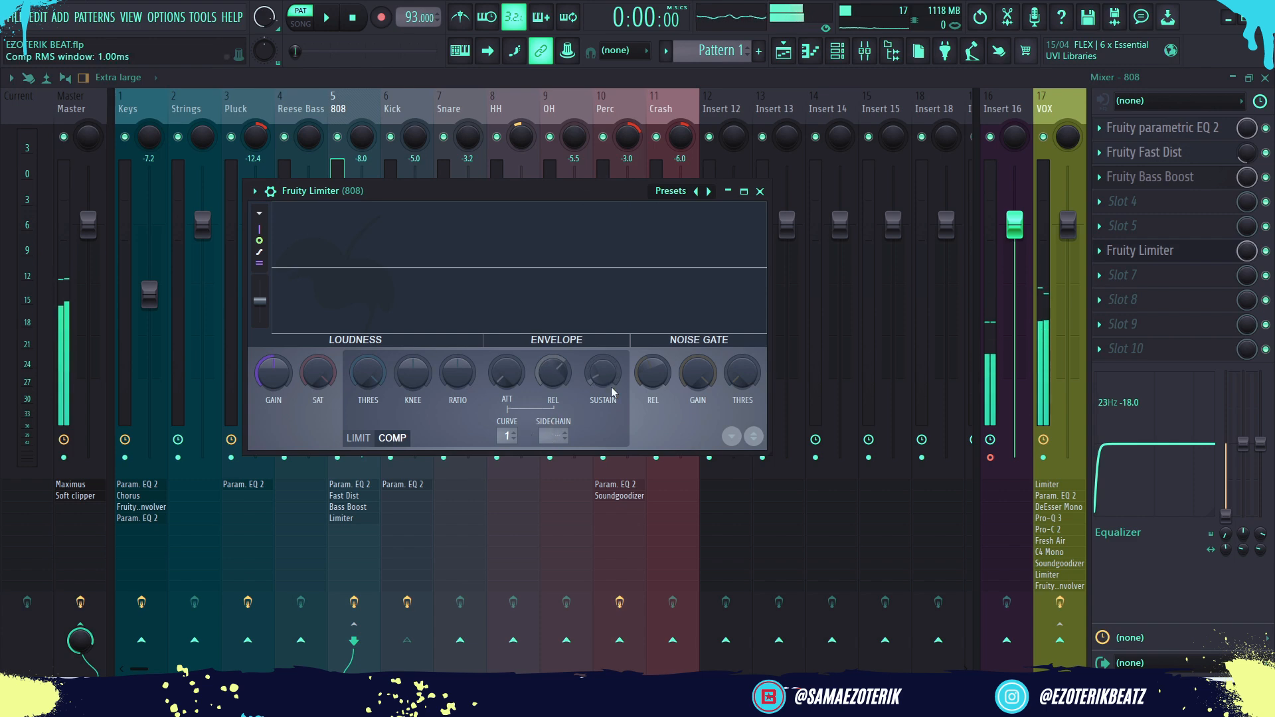
pyautogui.click(552, 433)
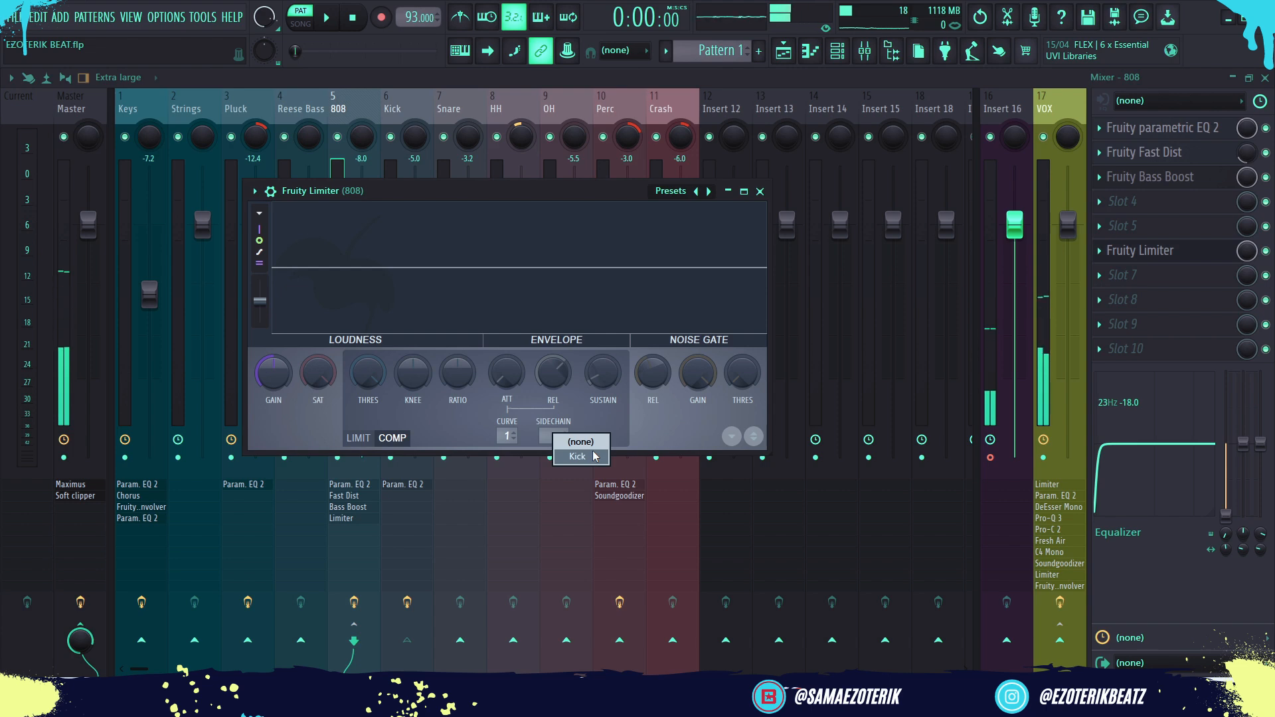
pyautogui.click(594, 456)
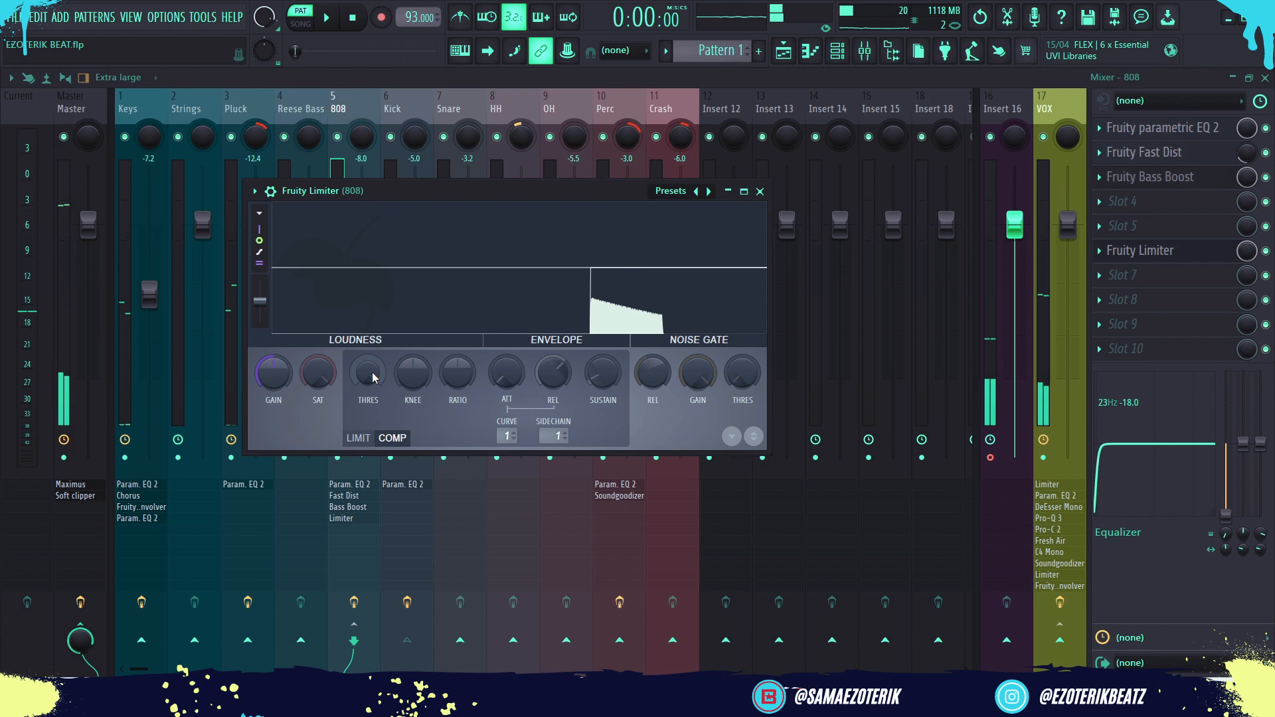
# Lower the 808 compressor's threshold, raise the knee, set the ratio to about 4.1:1 and shorten the release
pyautogui.moveTo(367, 372); pyautogui.dragTo(367, 417)
pyautogui.moveTo(413, 373); pyautogui.dragTo(458, 369)
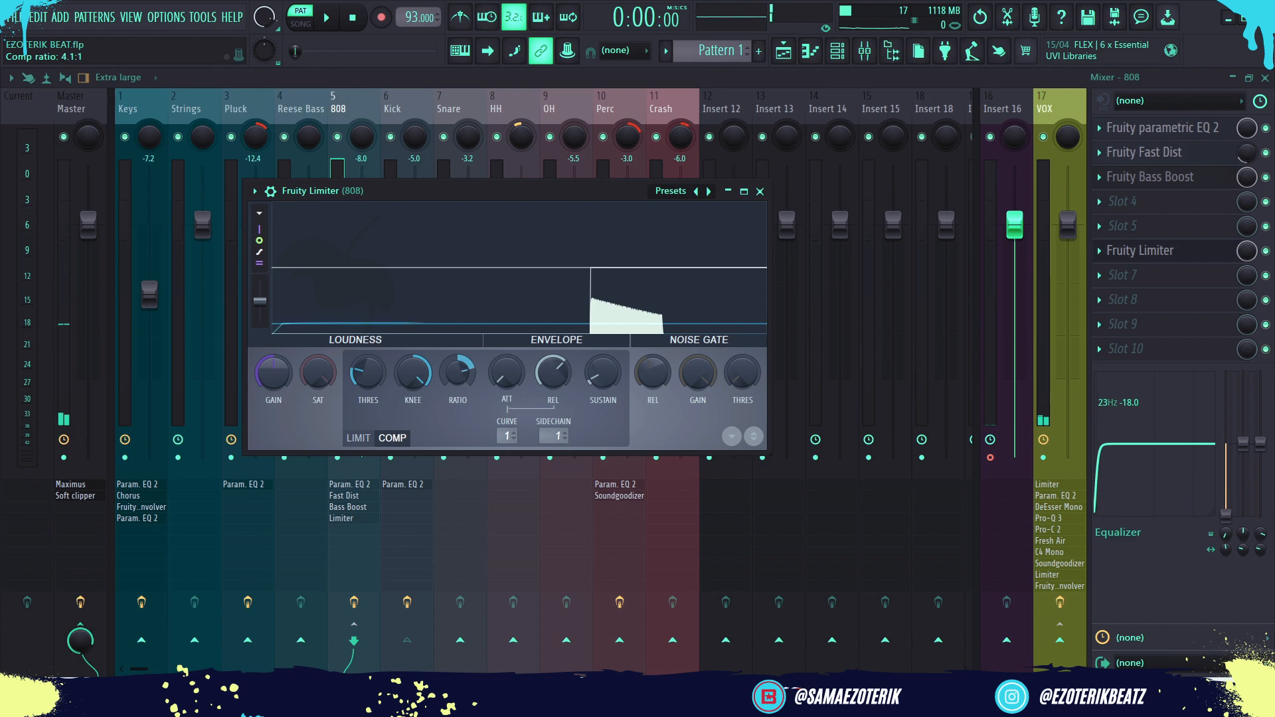
pyautogui.moveTo(554, 375); pyautogui.dragTo(554, 396)
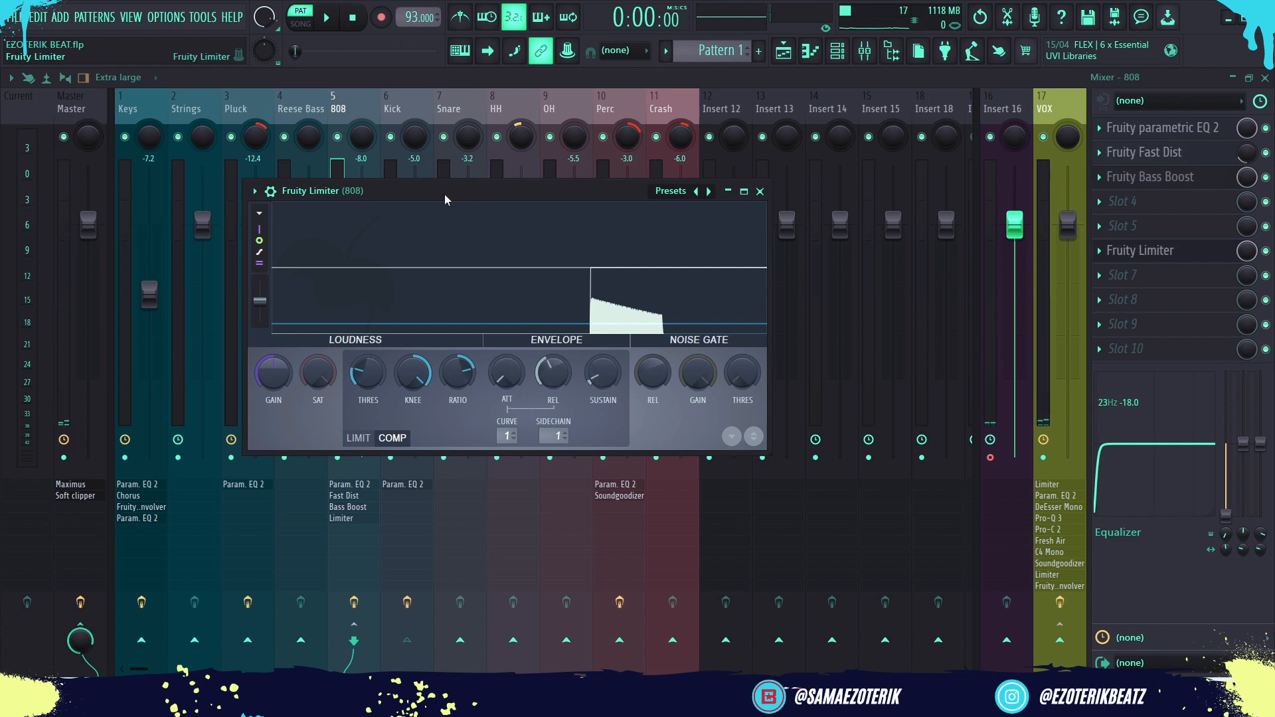
# Play the mix to check the 808 ducking under the kick, and return the mixer from waveform display to level meters
pyautogui.press('space')
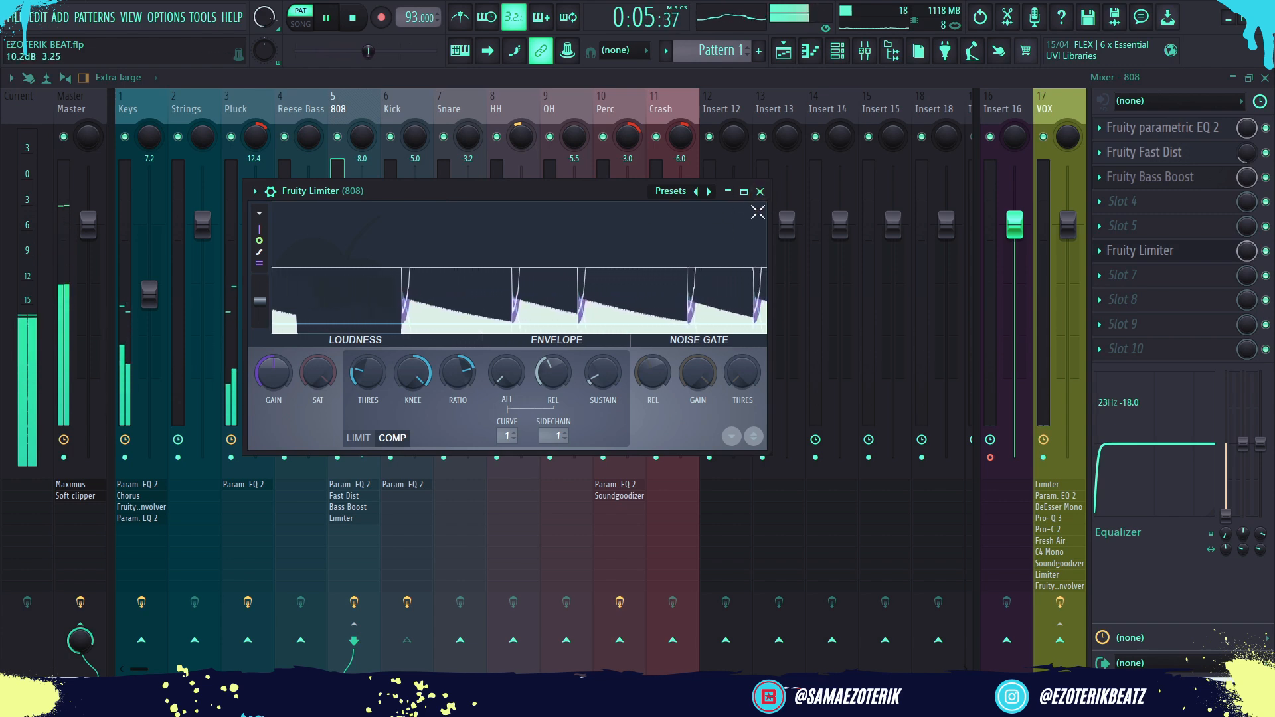
pyautogui.click(760, 191)
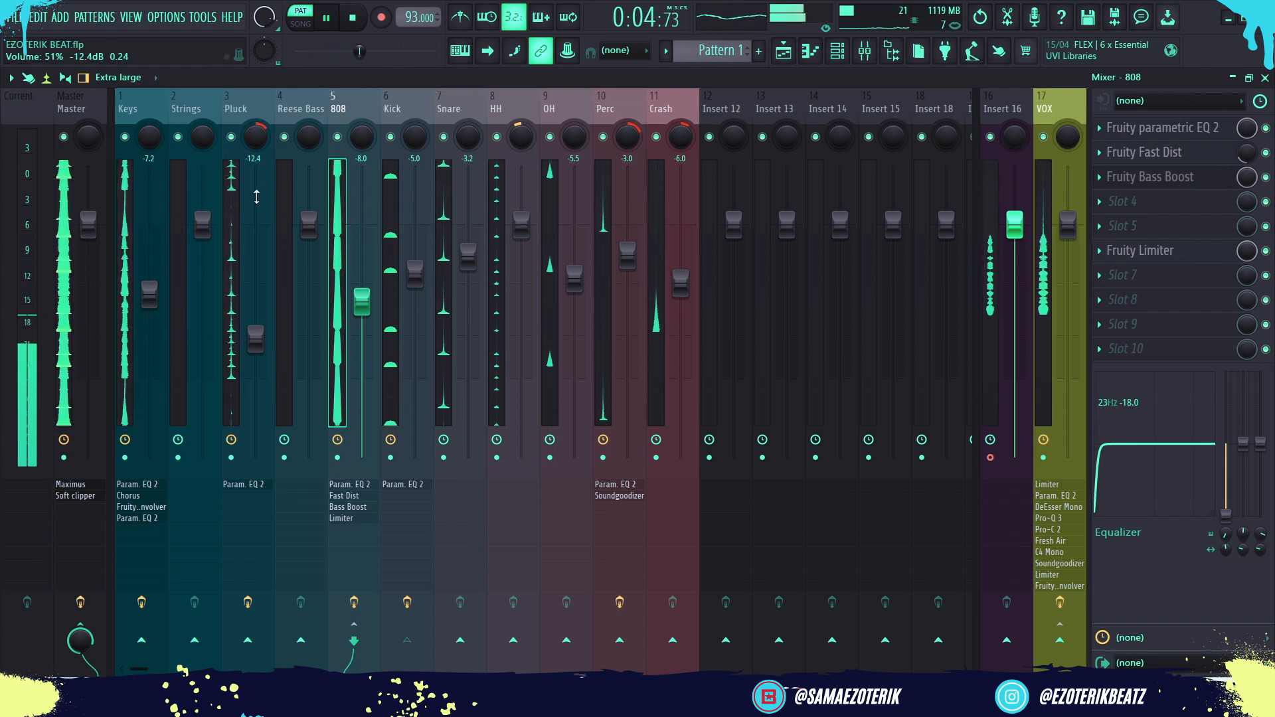
pyautogui.click(47, 79)
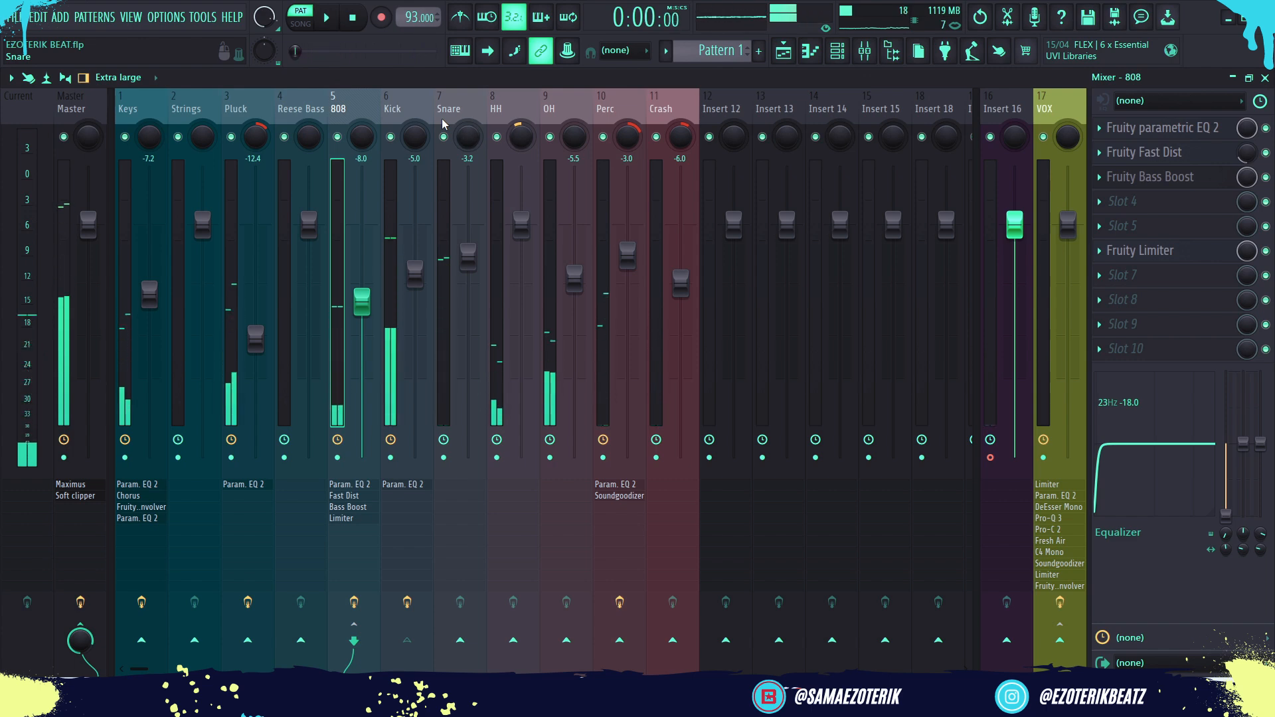
pyautogui.press('space')
# Go through the mixer tracks from Kick back to Keys and bring up the Channel rack
pyautogui.click(385, 107)
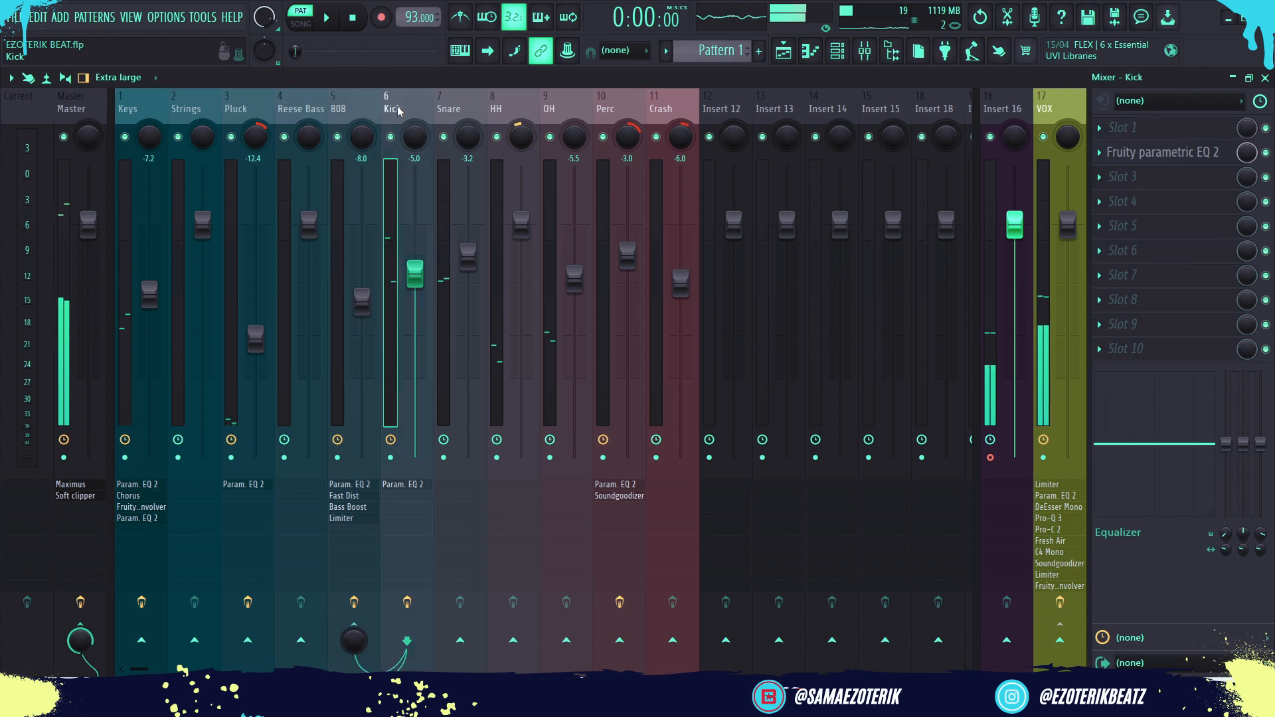
pyautogui.click(360, 108)
pyautogui.click(306, 114)
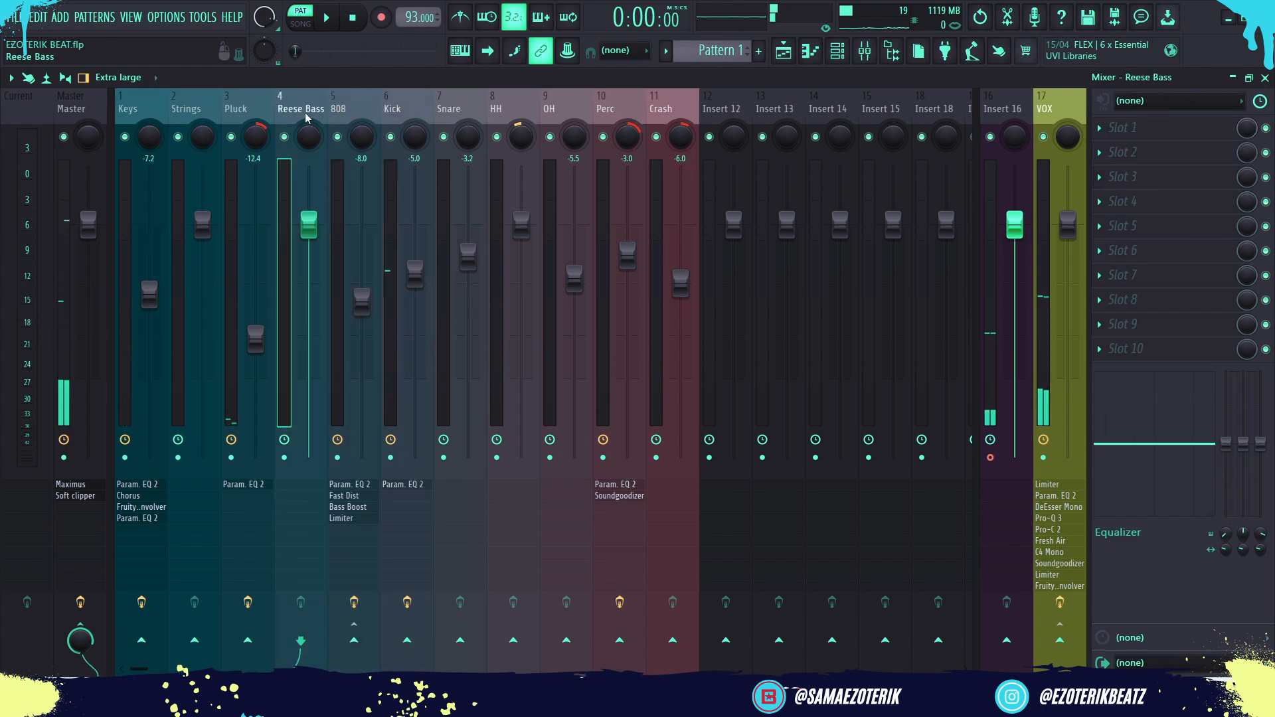
pyautogui.click(237, 109)
pyautogui.click(186, 109)
pyautogui.click(138, 117)
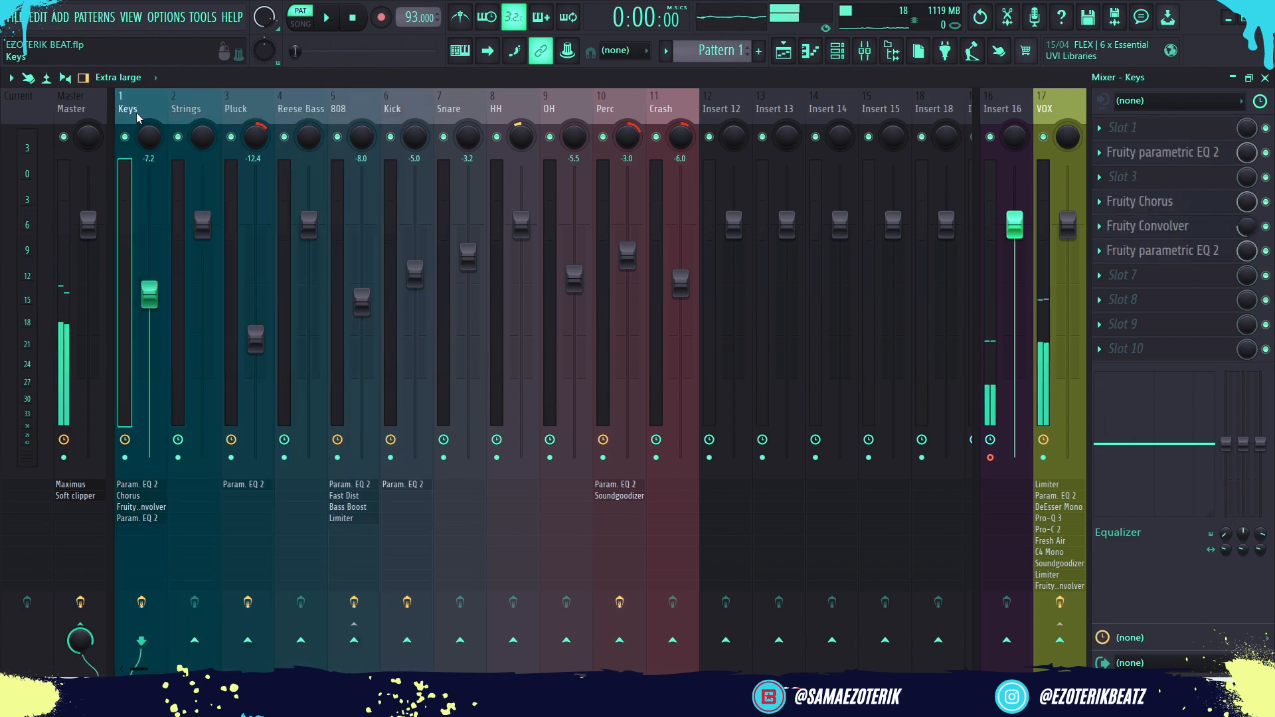
pyautogui.click(837, 51)
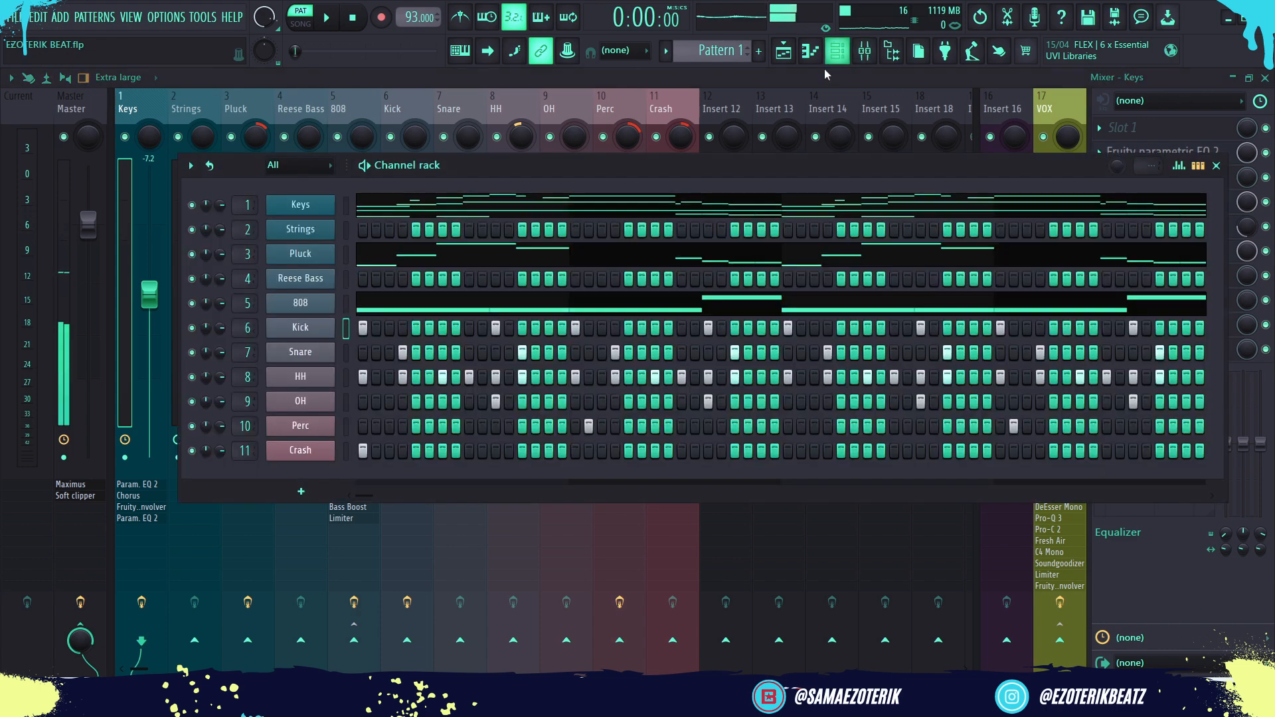